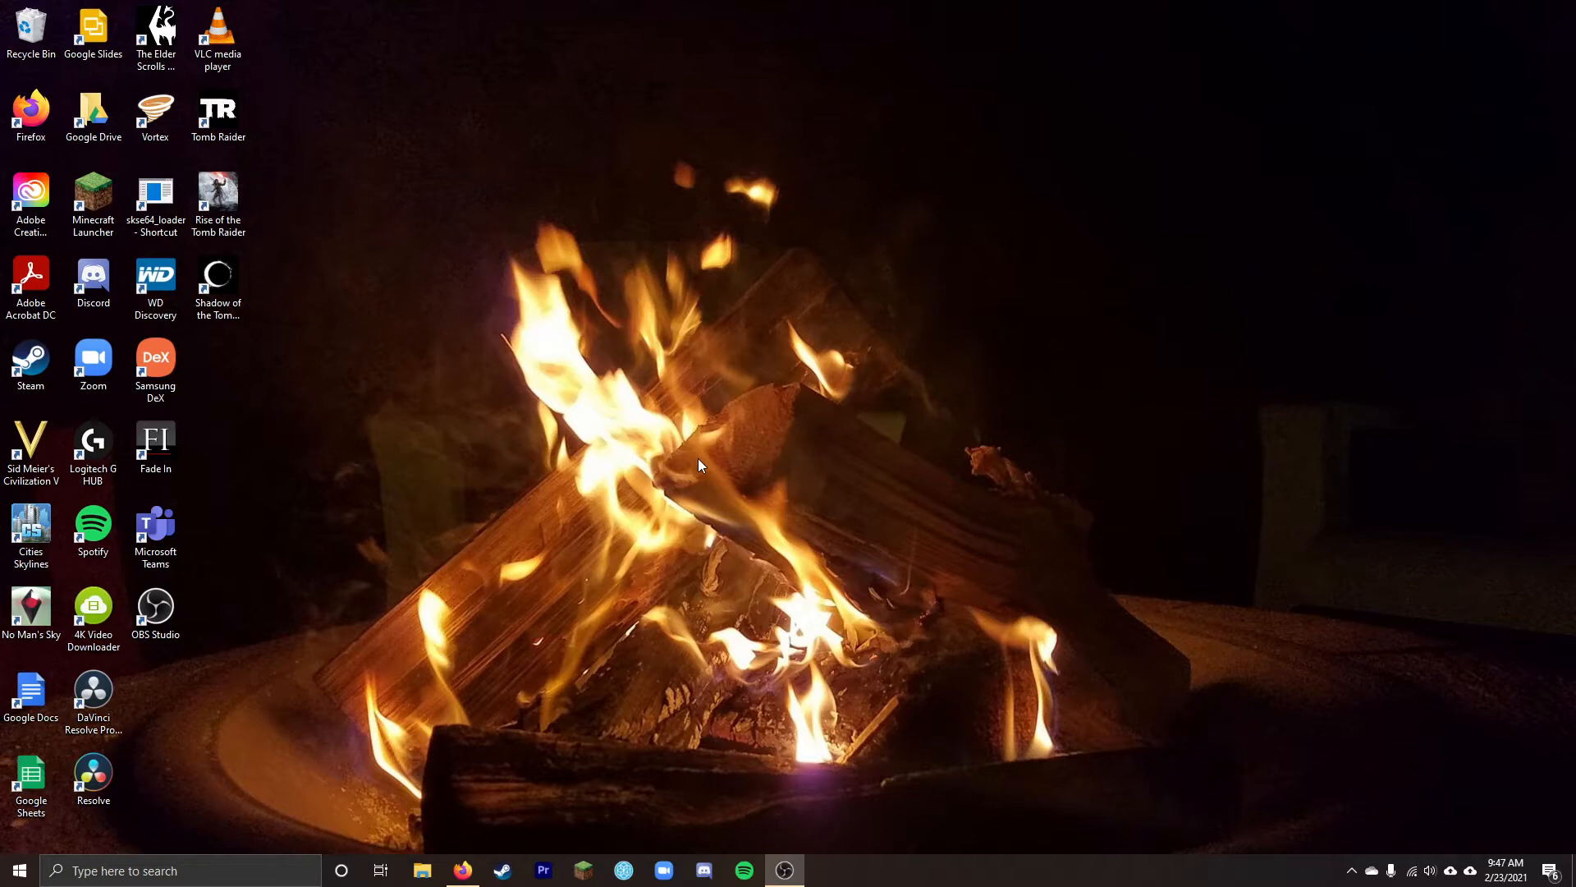
# Open File Explorer, show the contents of the ESD-USB (J:) drive, and move the window aside
pyautogui.press('super+e')
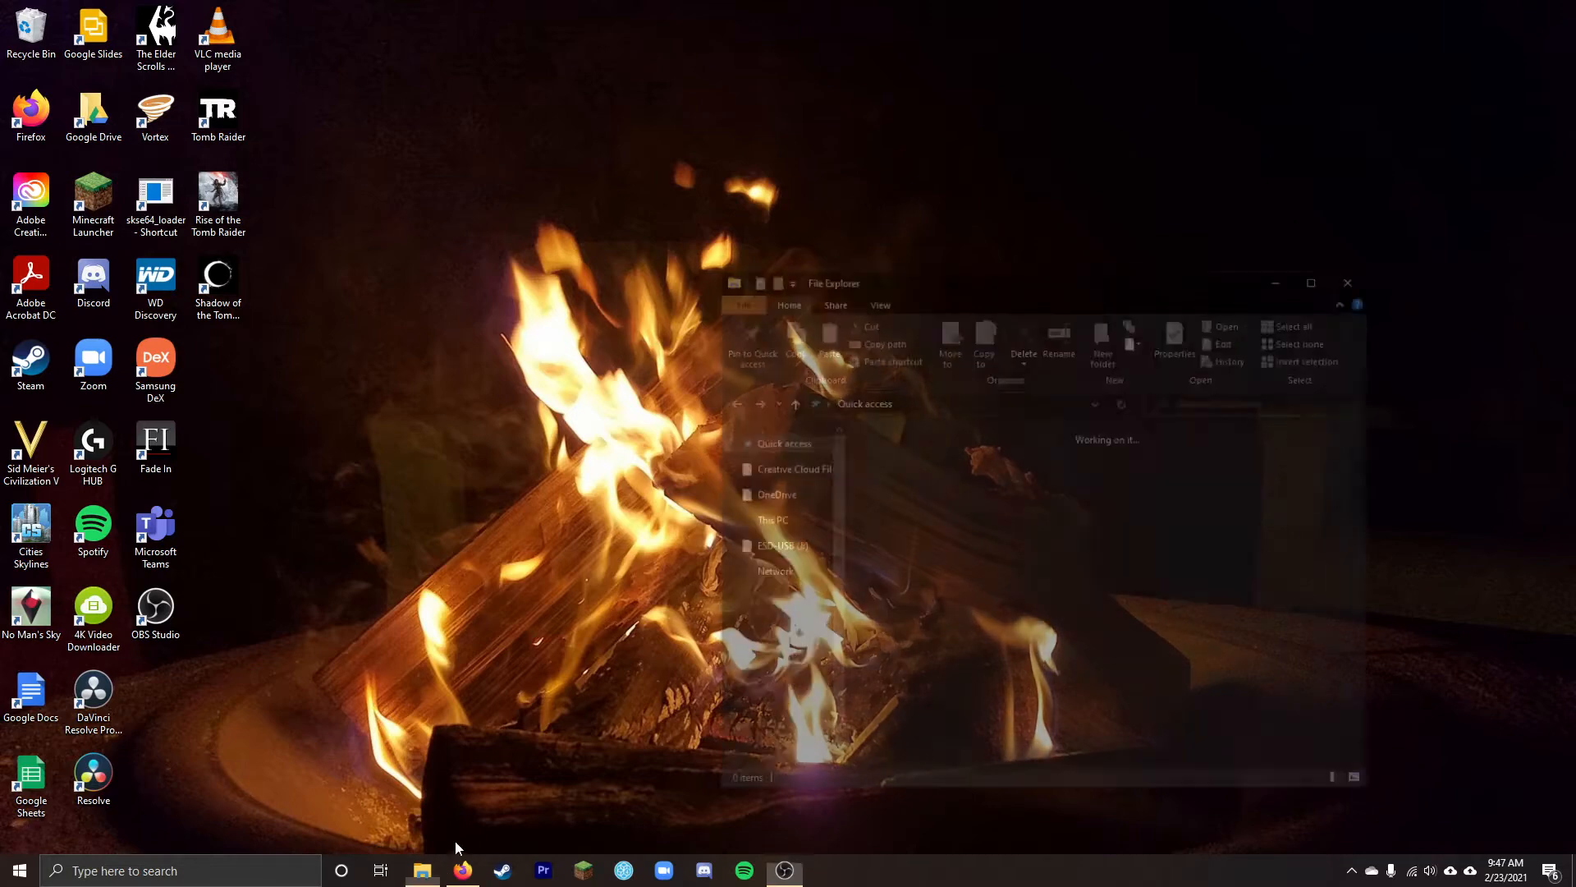
pyautogui.moveTo(1053, 274); pyautogui.dragTo(992, 200)
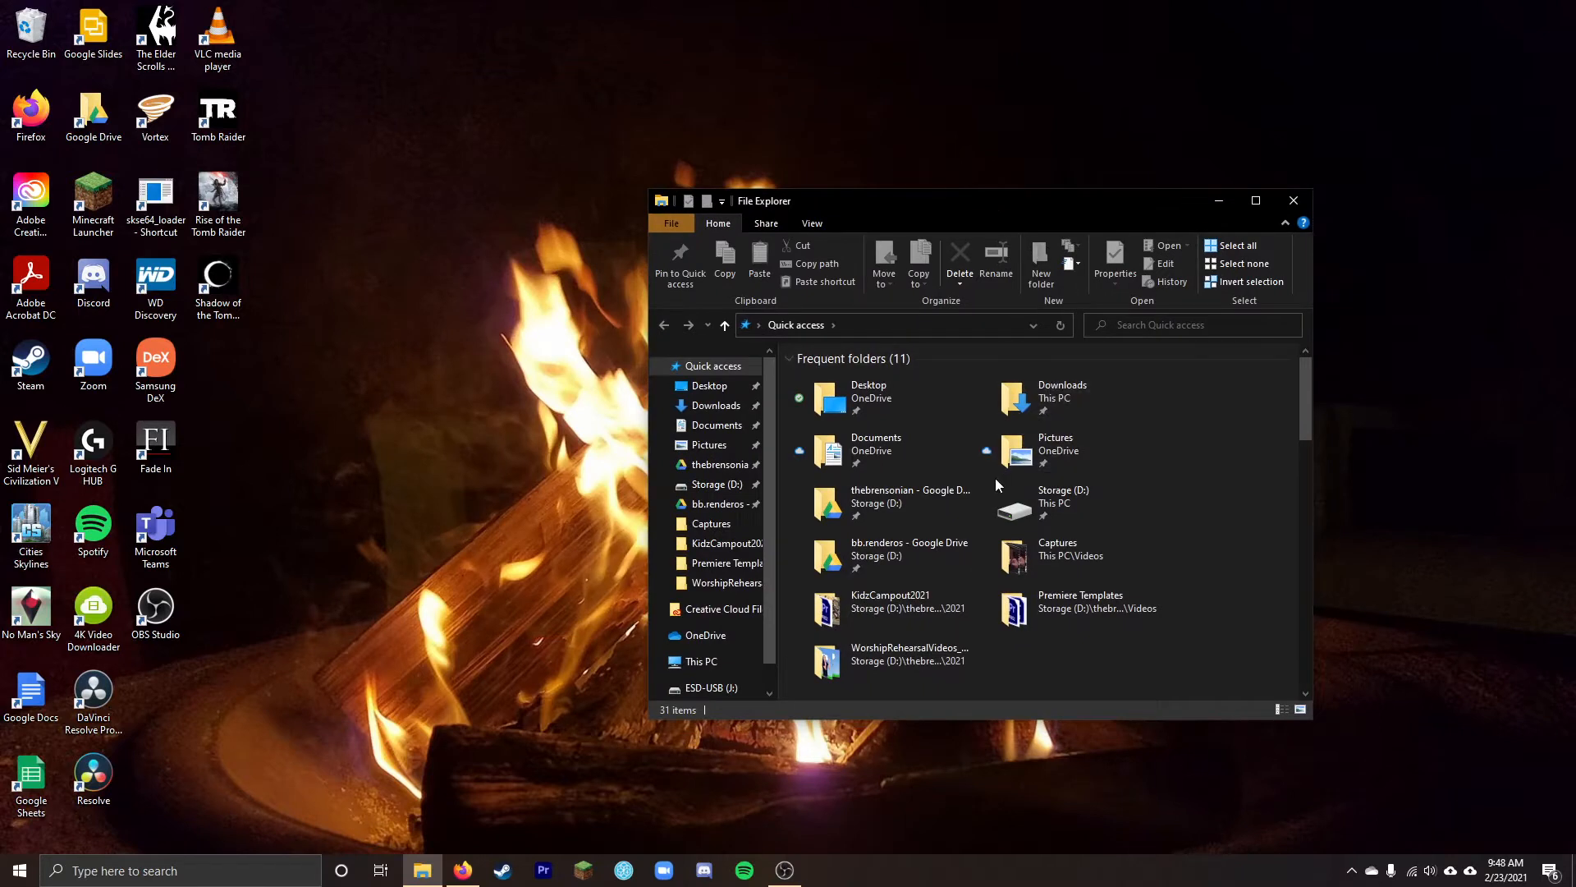
pyautogui.scroll(-1, 732, 603)
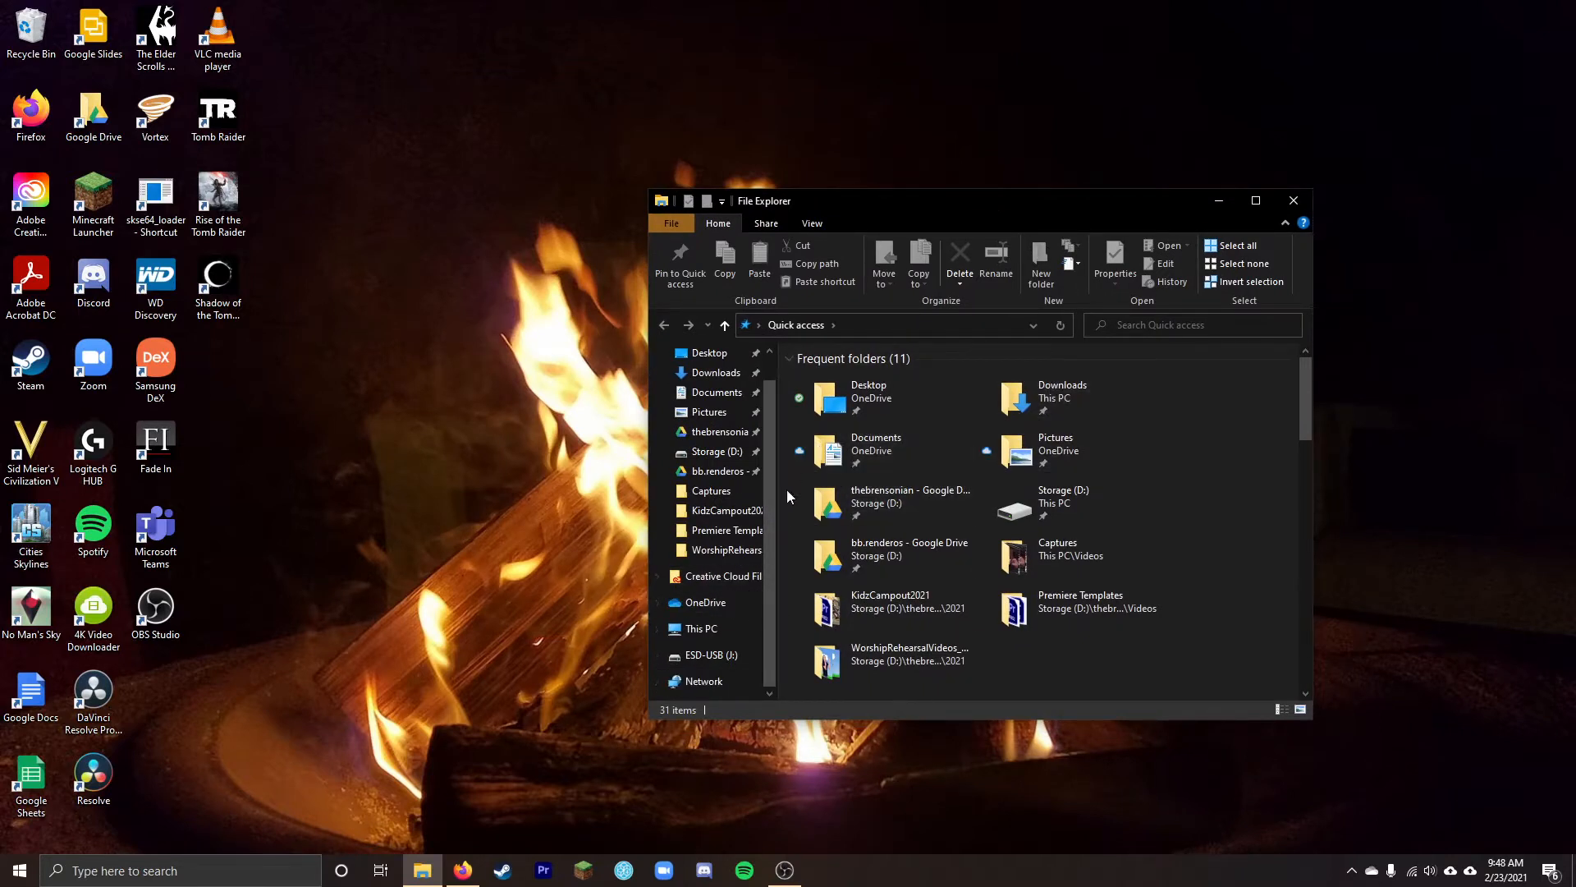
pyautogui.click(719, 656)
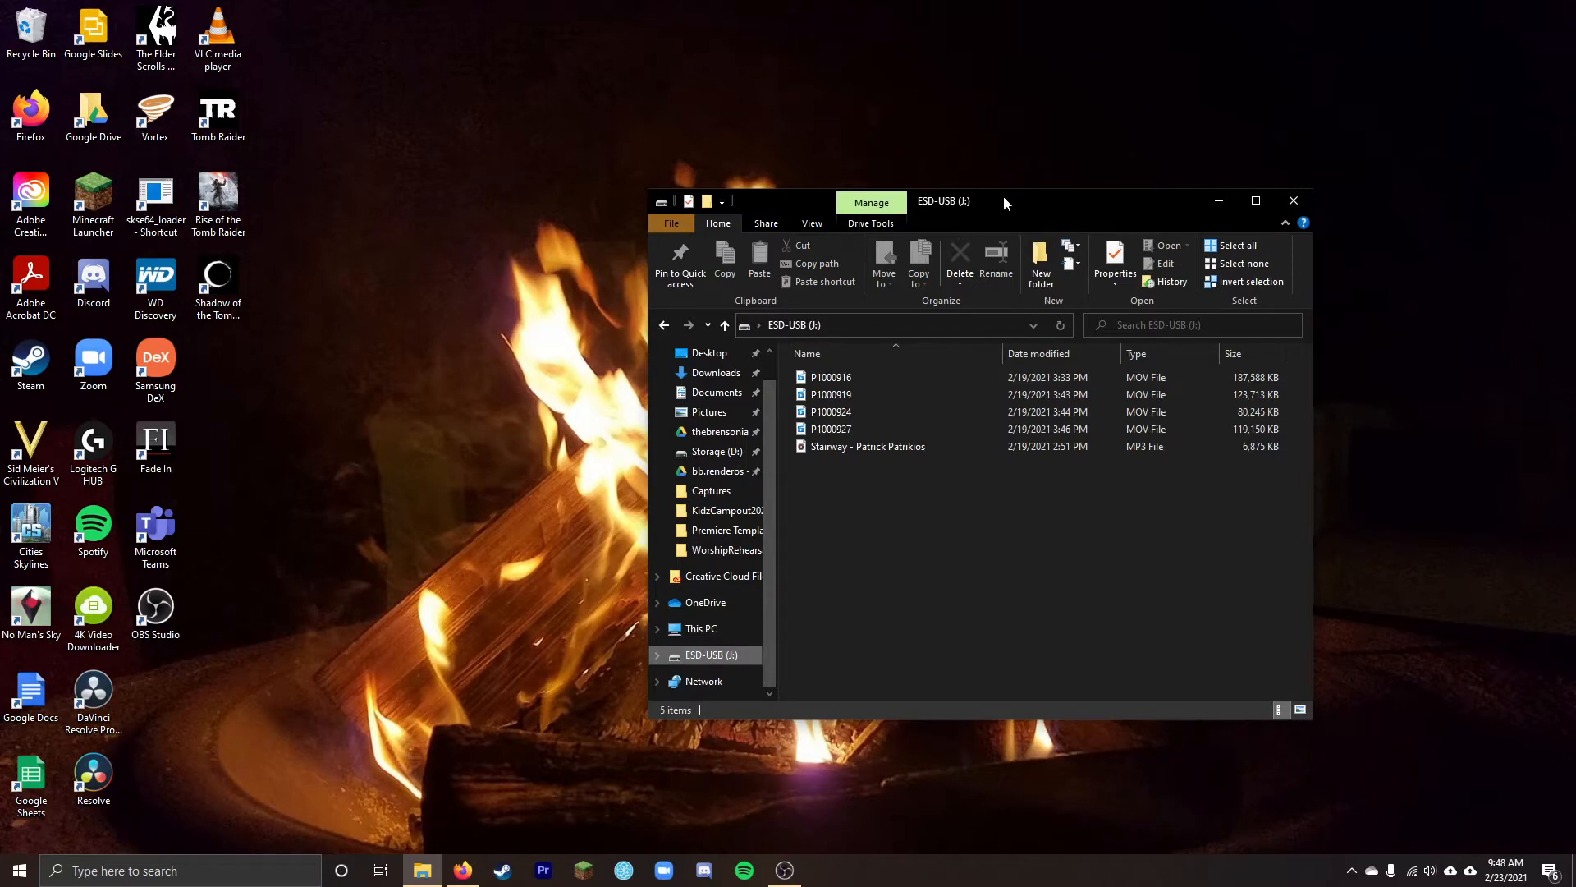
pyautogui.moveTo(1004, 201); pyautogui.dragTo(423, 159)
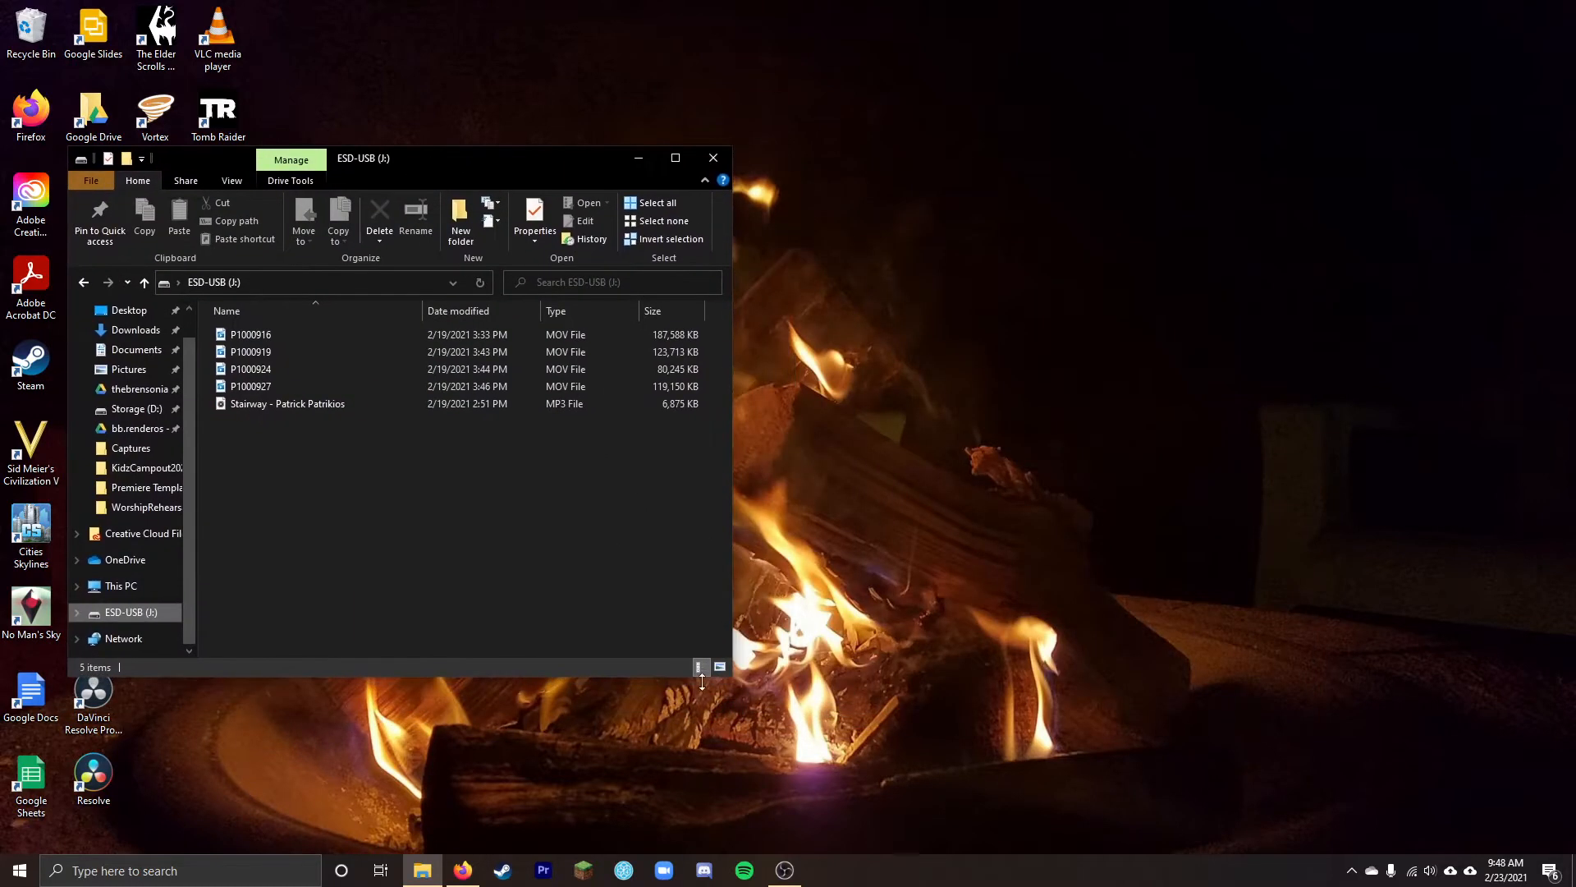
# Open a second File Explorer window beside the first and browse to Project Drive (F:)
pyautogui.rightClick(423, 874)
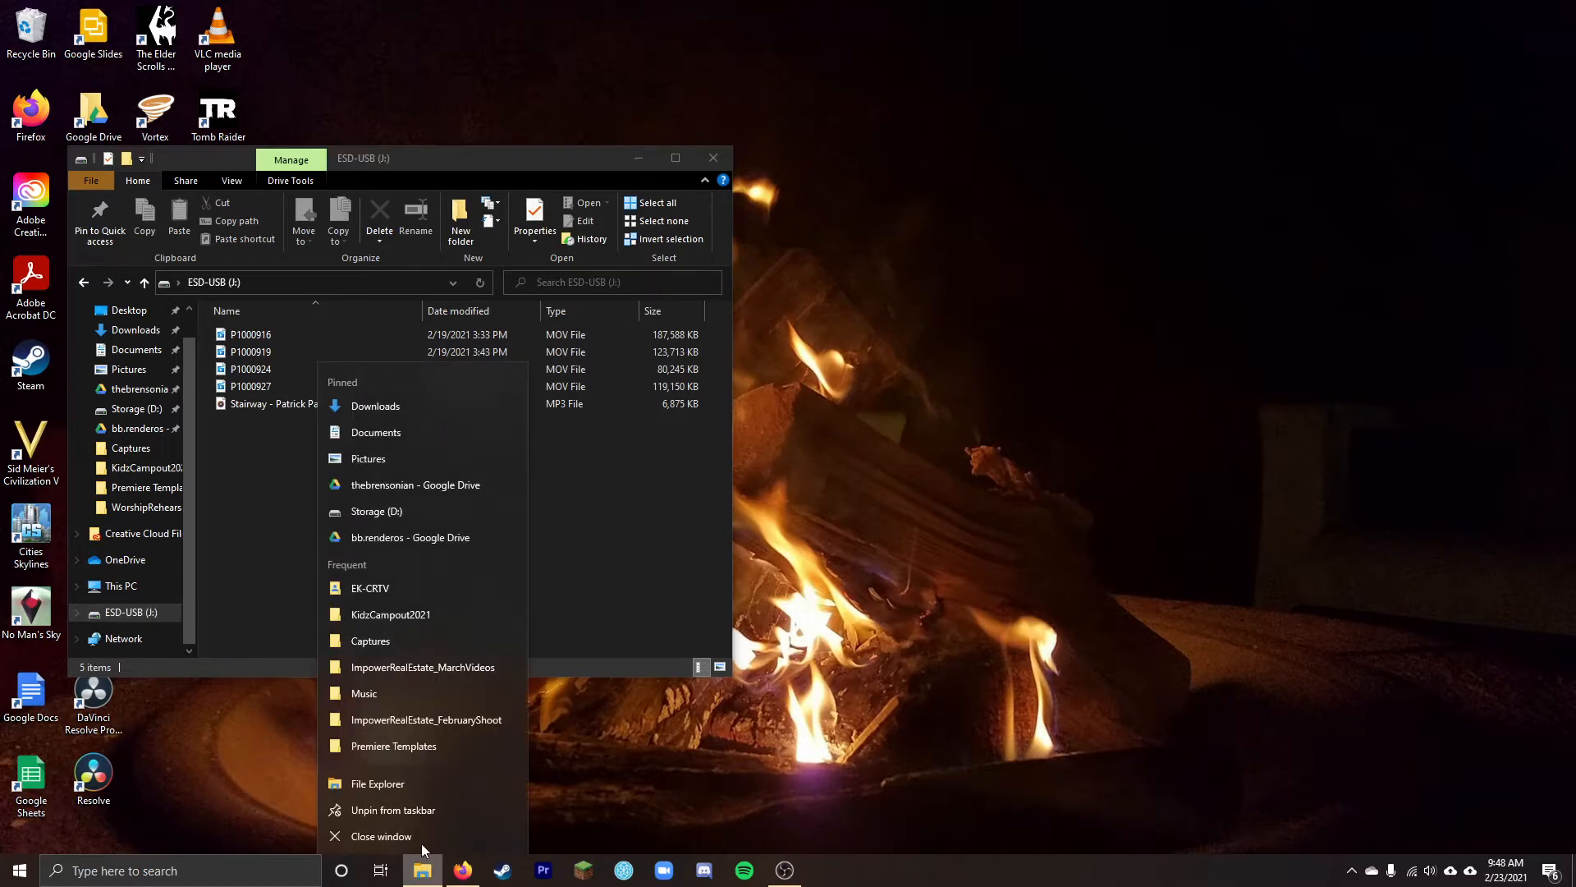
pyautogui.click(378, 799)
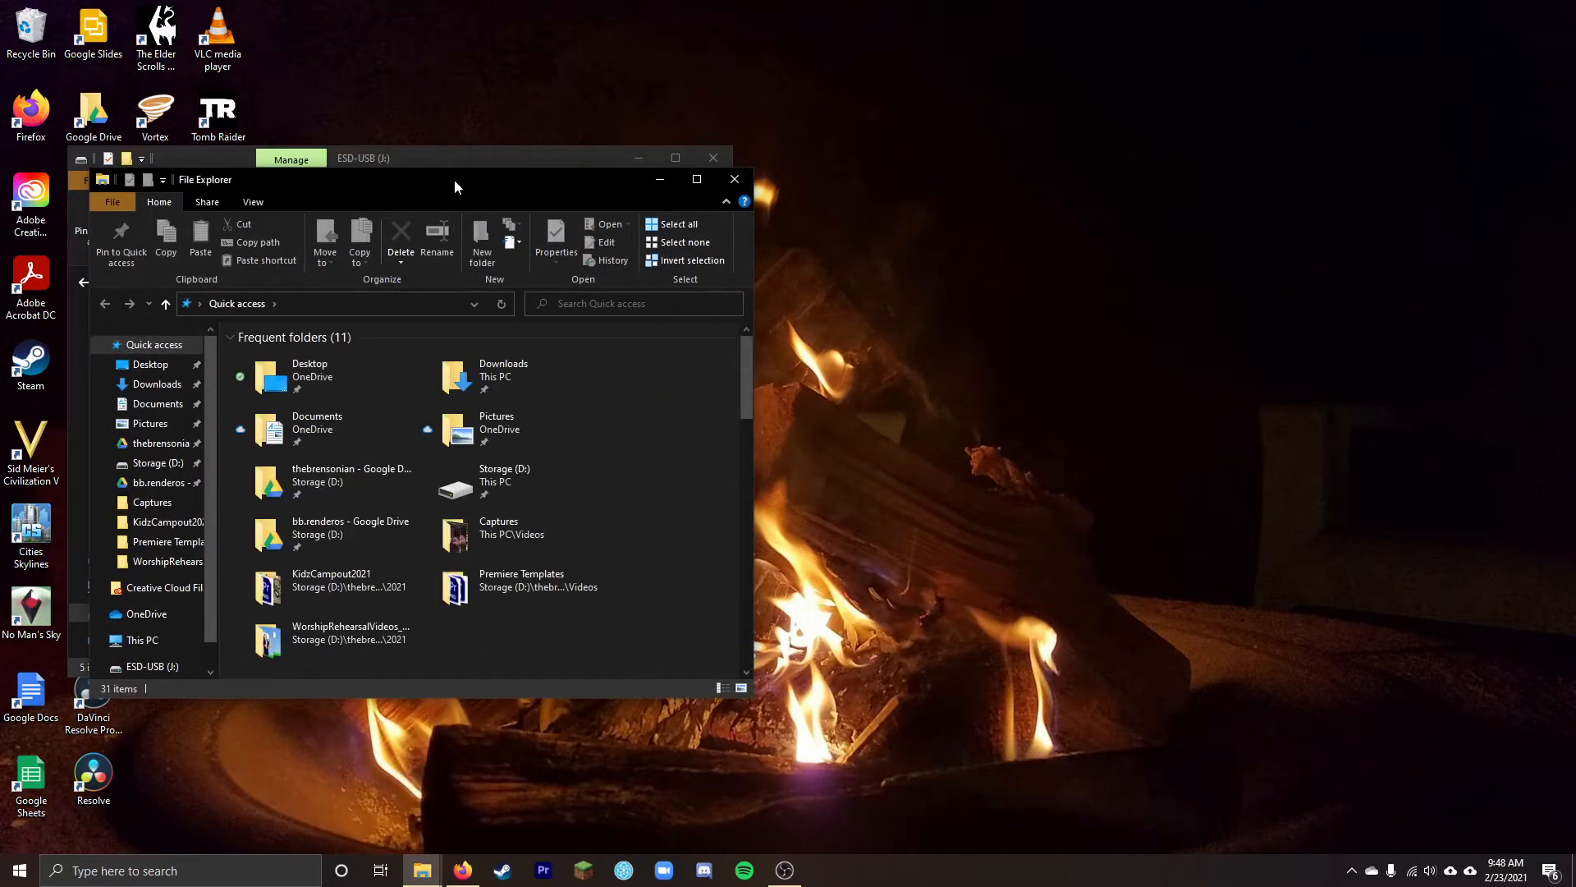
pyautogui.moveTo(454, 179); pyautogui.dragTo(1166, 134)
pyautogui.scroll(-1, 887, 606)
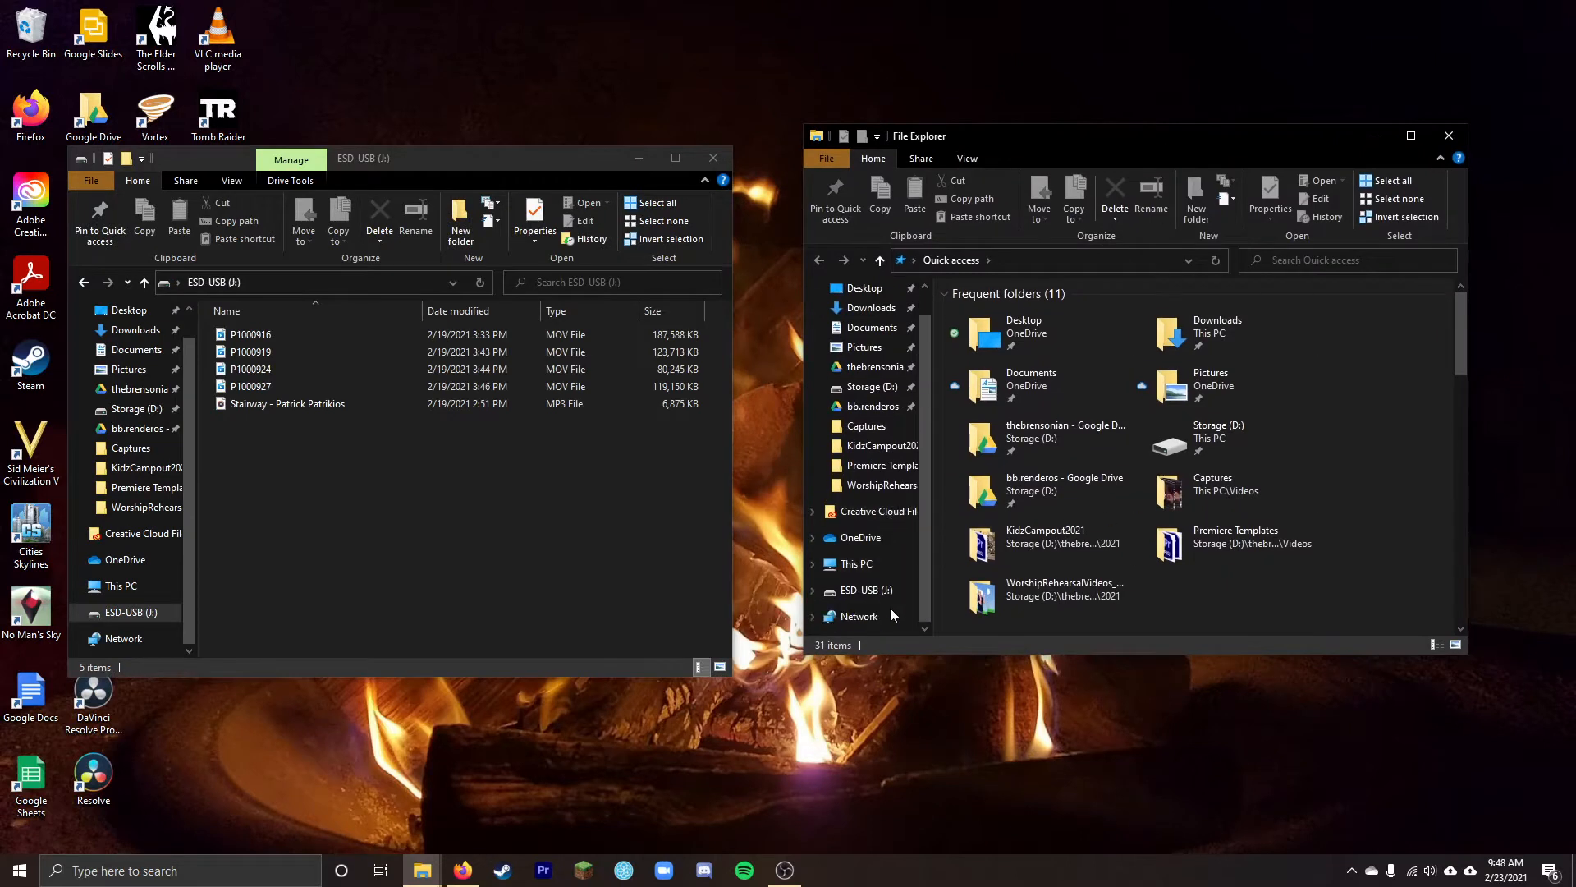
pyautogui.click(870, 569)
pyautogui.scroll(-1, 1338, 574)
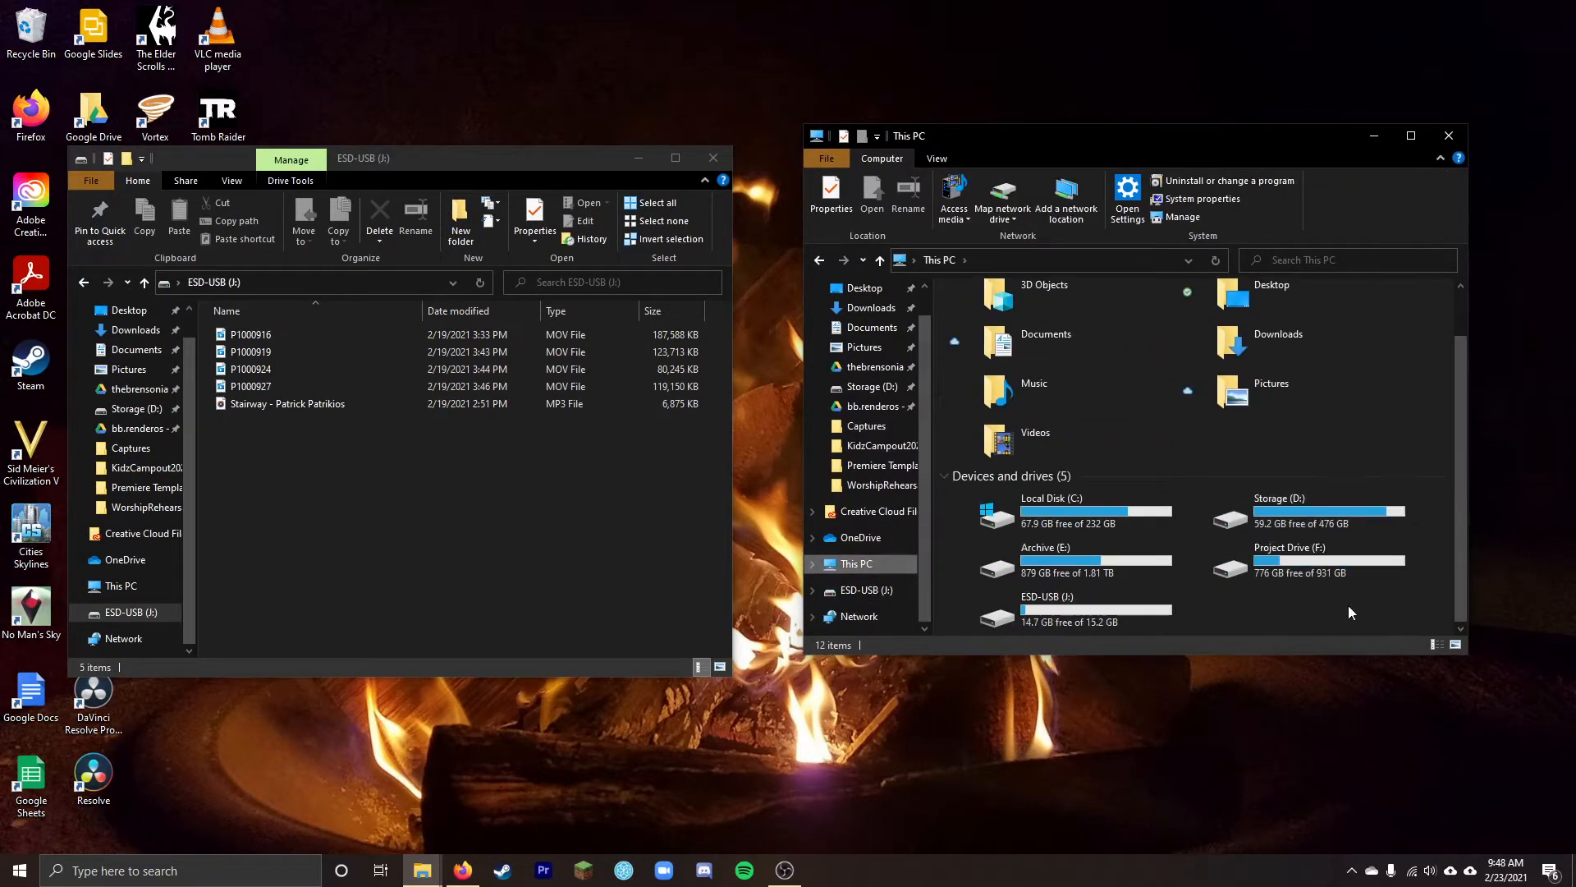
pyautogui.doubleClick(1318, 555)
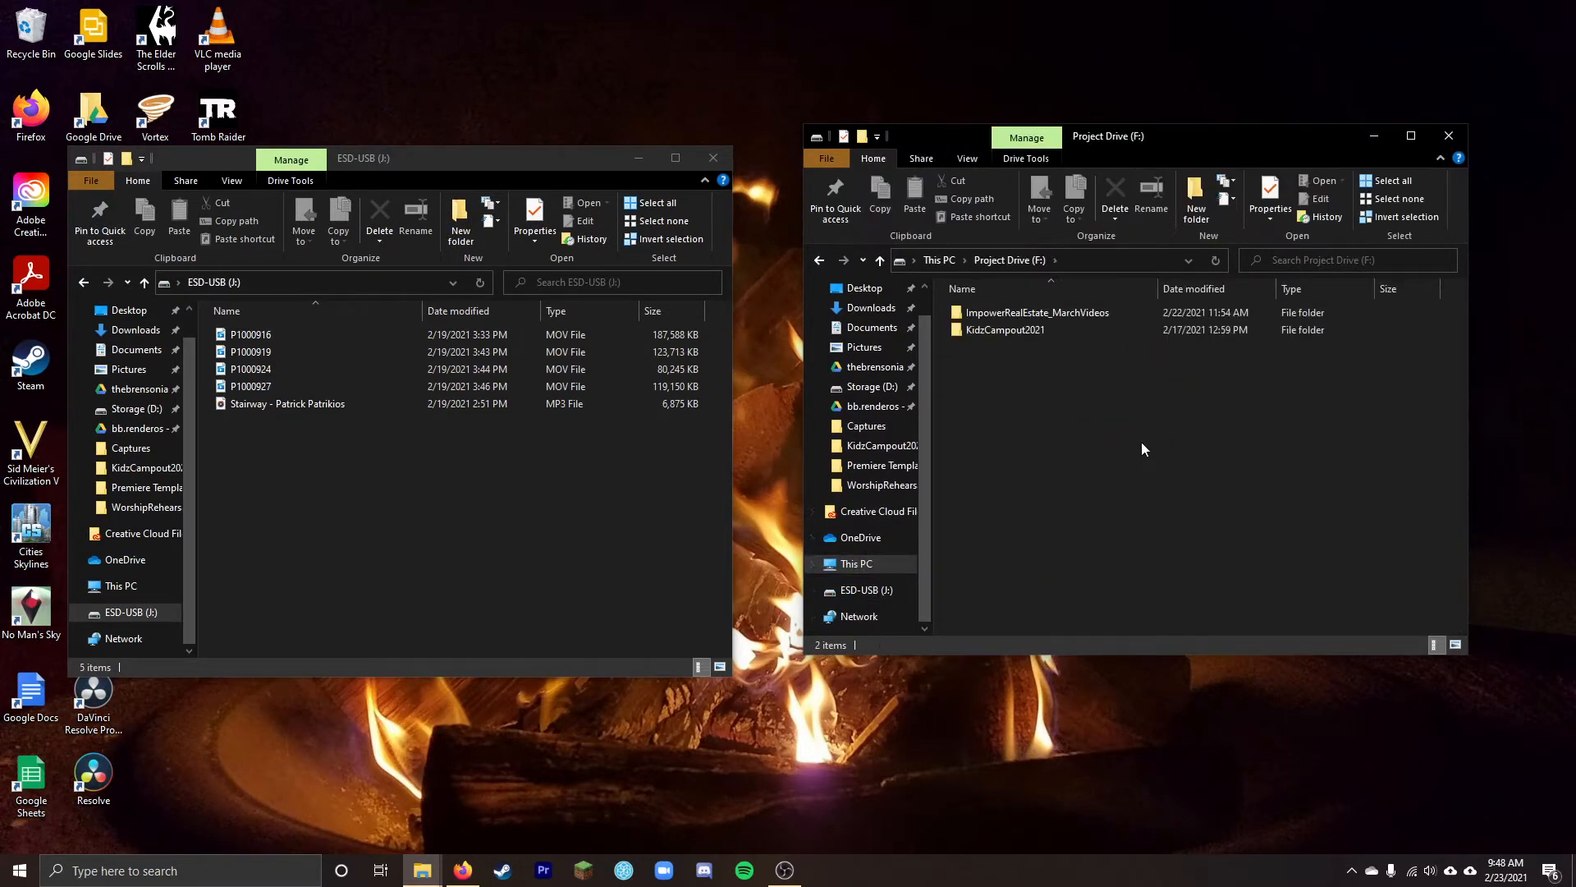
# Create a folder named "WolKids Training" on Project Drive (F:) and open it
pyautogui.click(1196, 212)
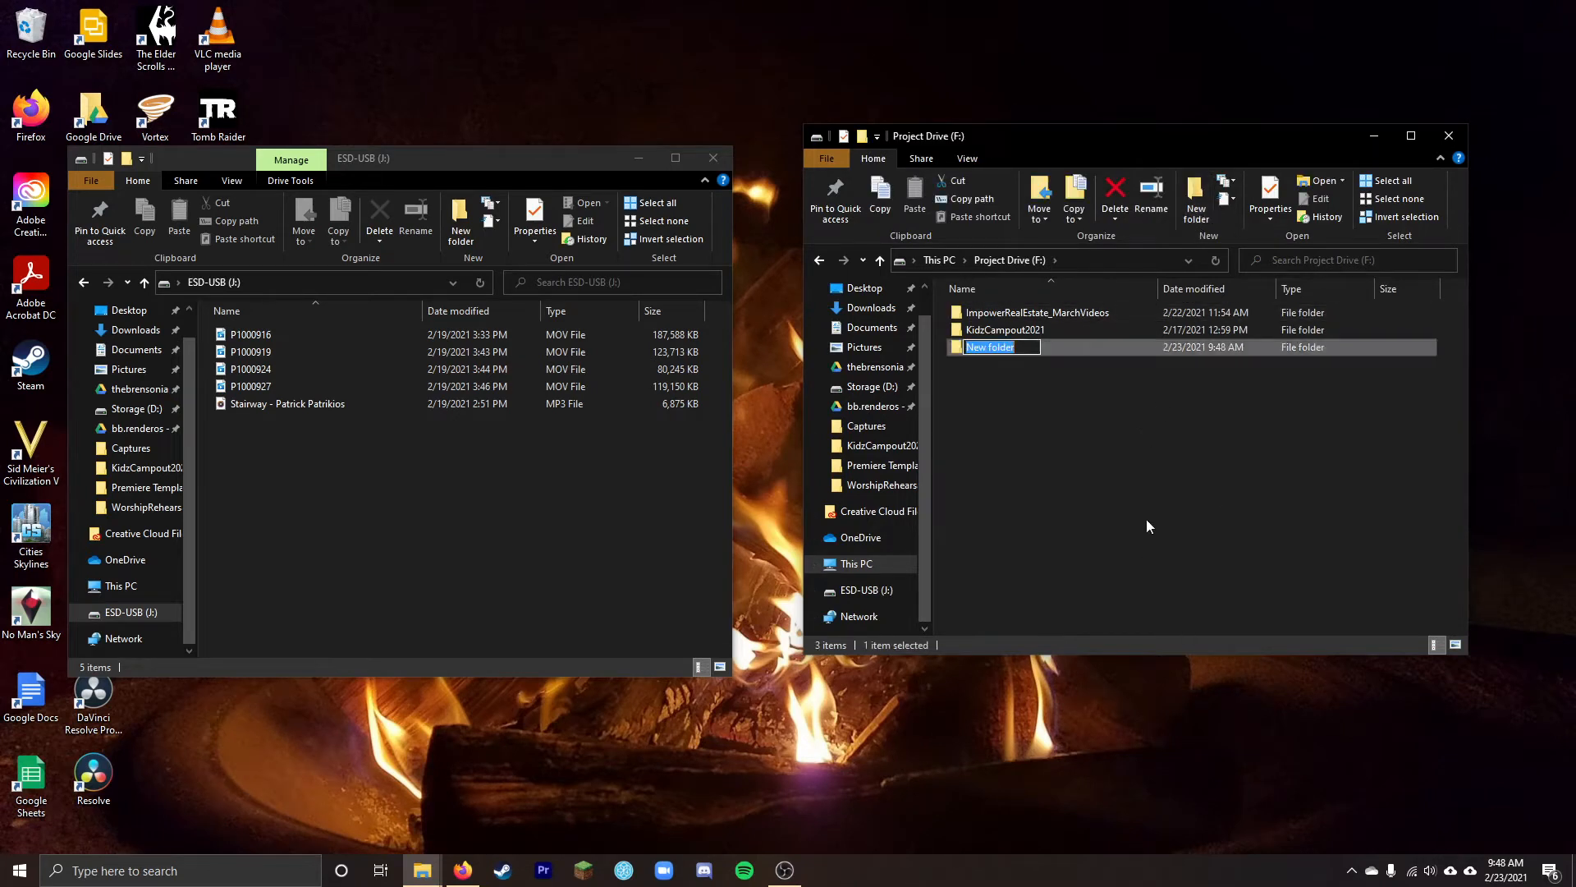
pyautogui.write('WolKids Training')
pyautogui.press('Return')
pyautogui.press('Return')
# Copy the four MOV clips and the MP3 file from the ESD-USB (J:) drive into the WolKids Training folder
pyautogui.moveTo(386, 495); pyautogui.dragTo(1141, 470)
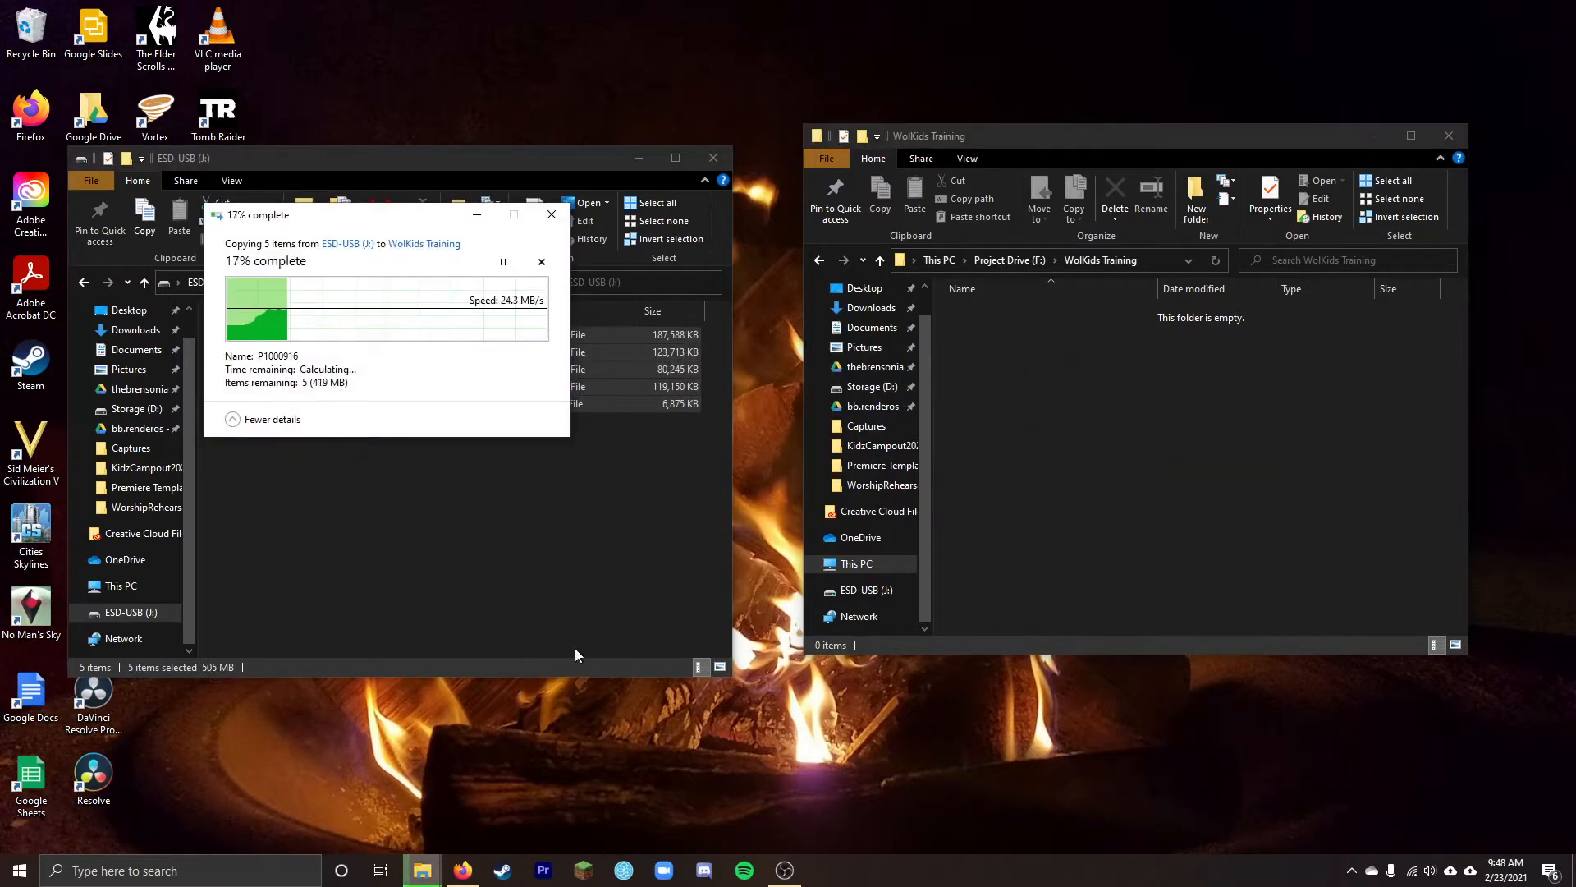
pyautogui.moveTo(379, 248); pyautogui.dragTo(818, 420)
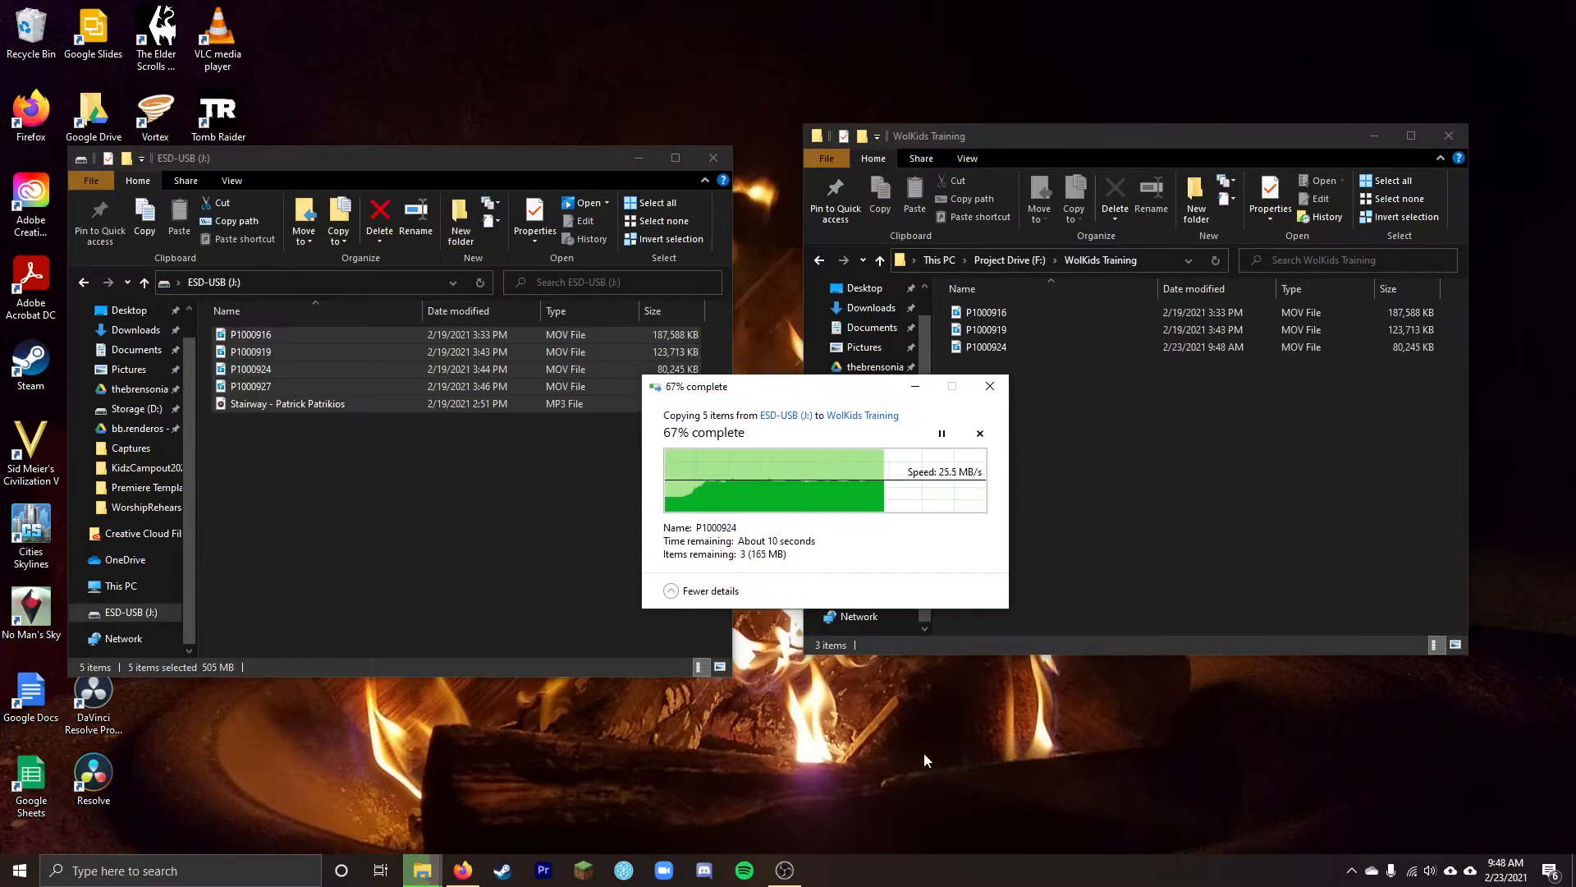
pyautogui.click(1137, 481)
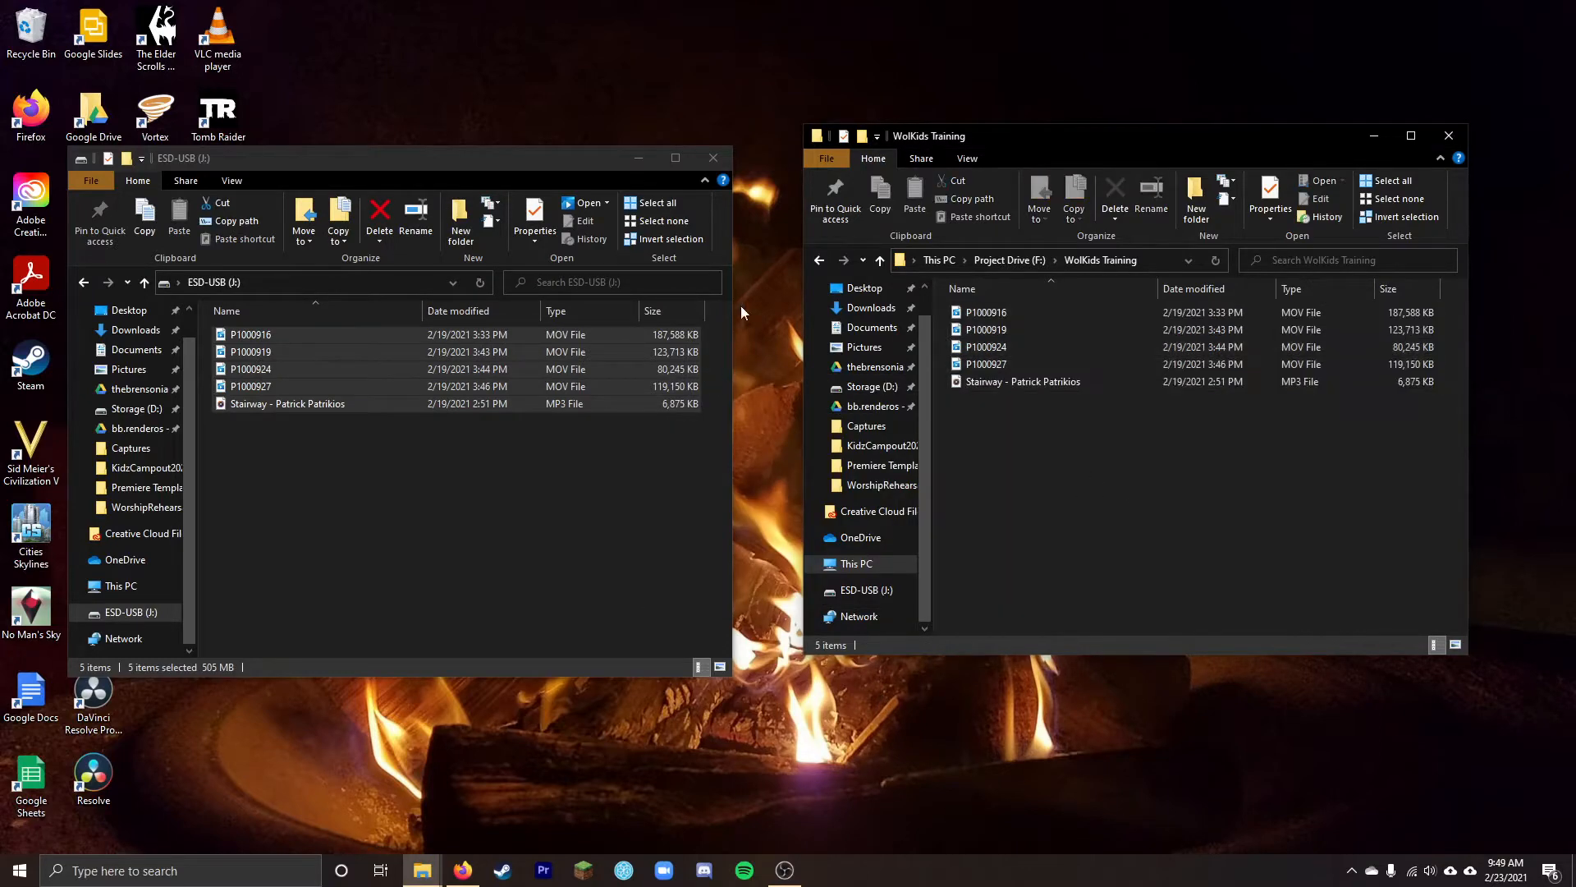
# Safely eject the USB mass storage device and close both File Explorer windows
pyautogui.click(711, 158)
pyautogui.click(1352, 870)
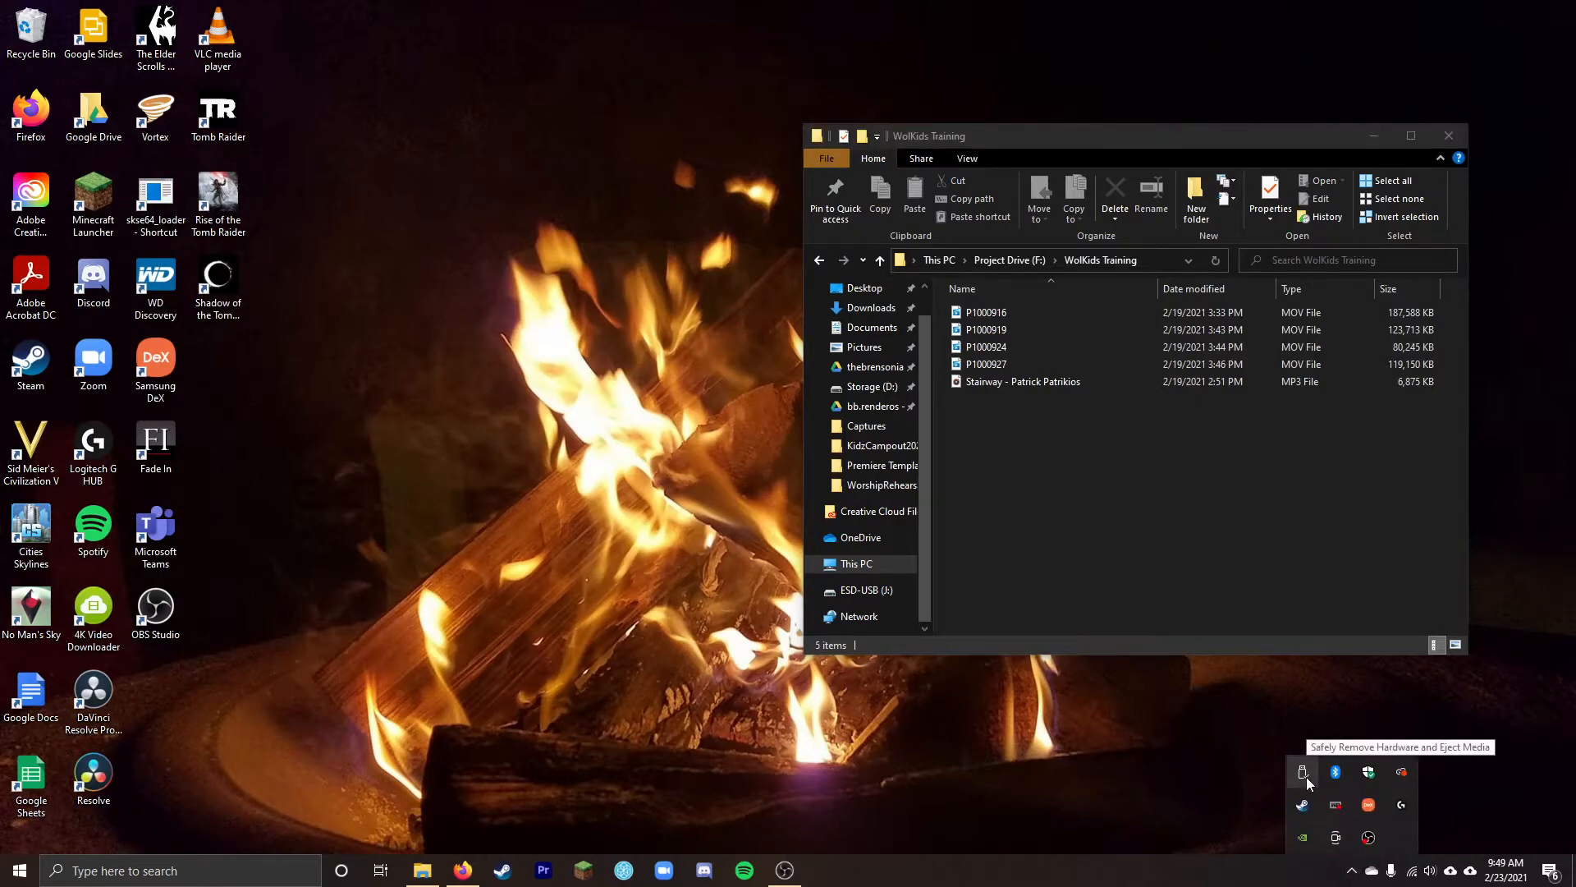
pyautogui.click(1304, 775)
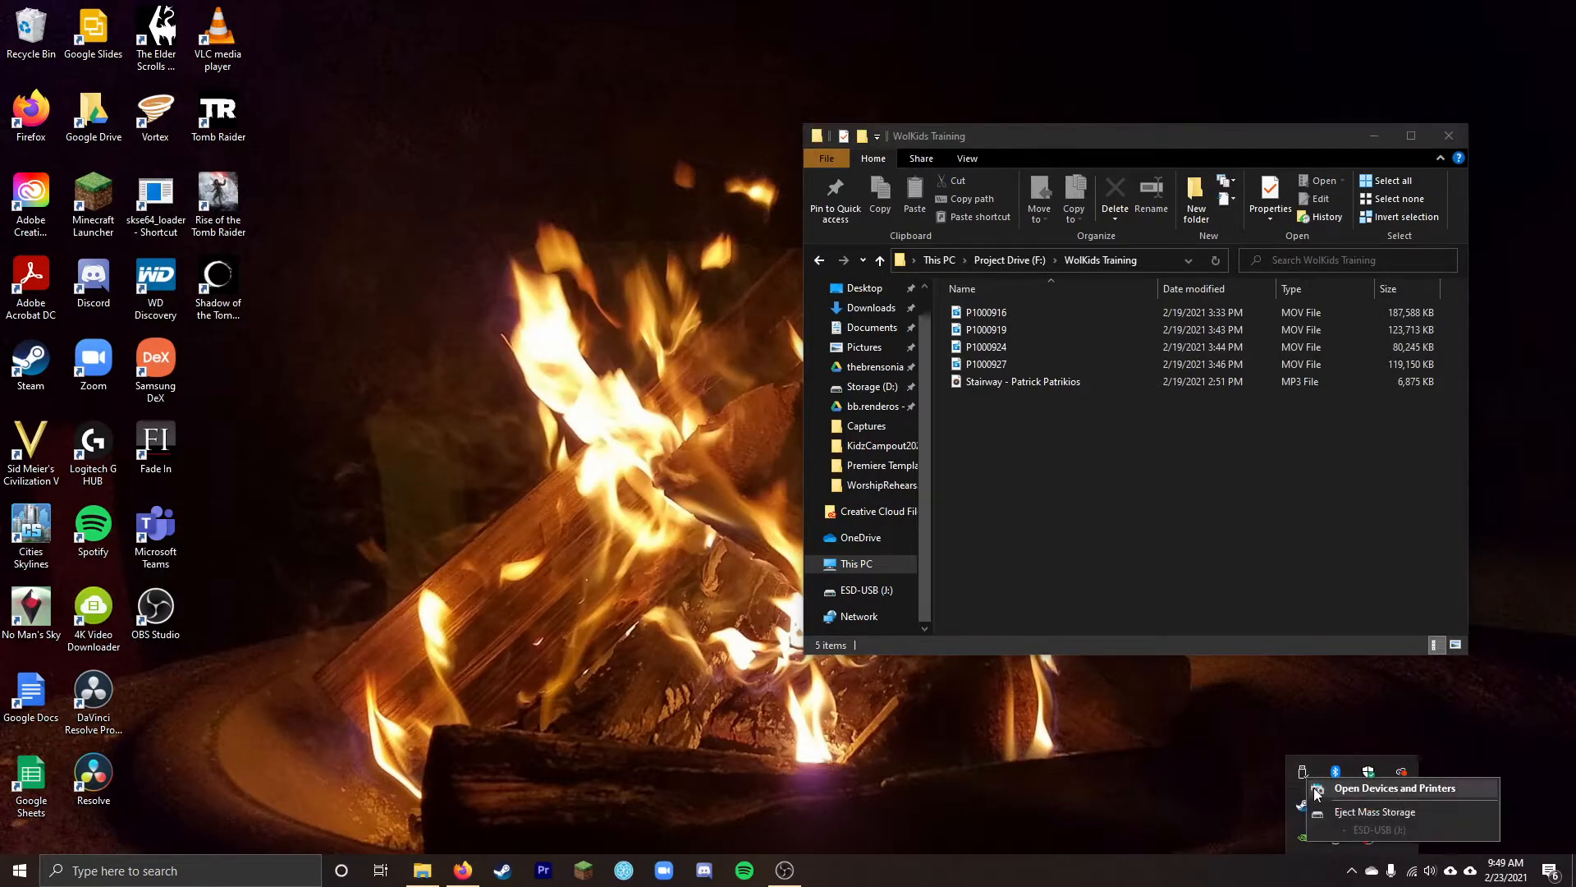
pyautogui.click(1376, 813)
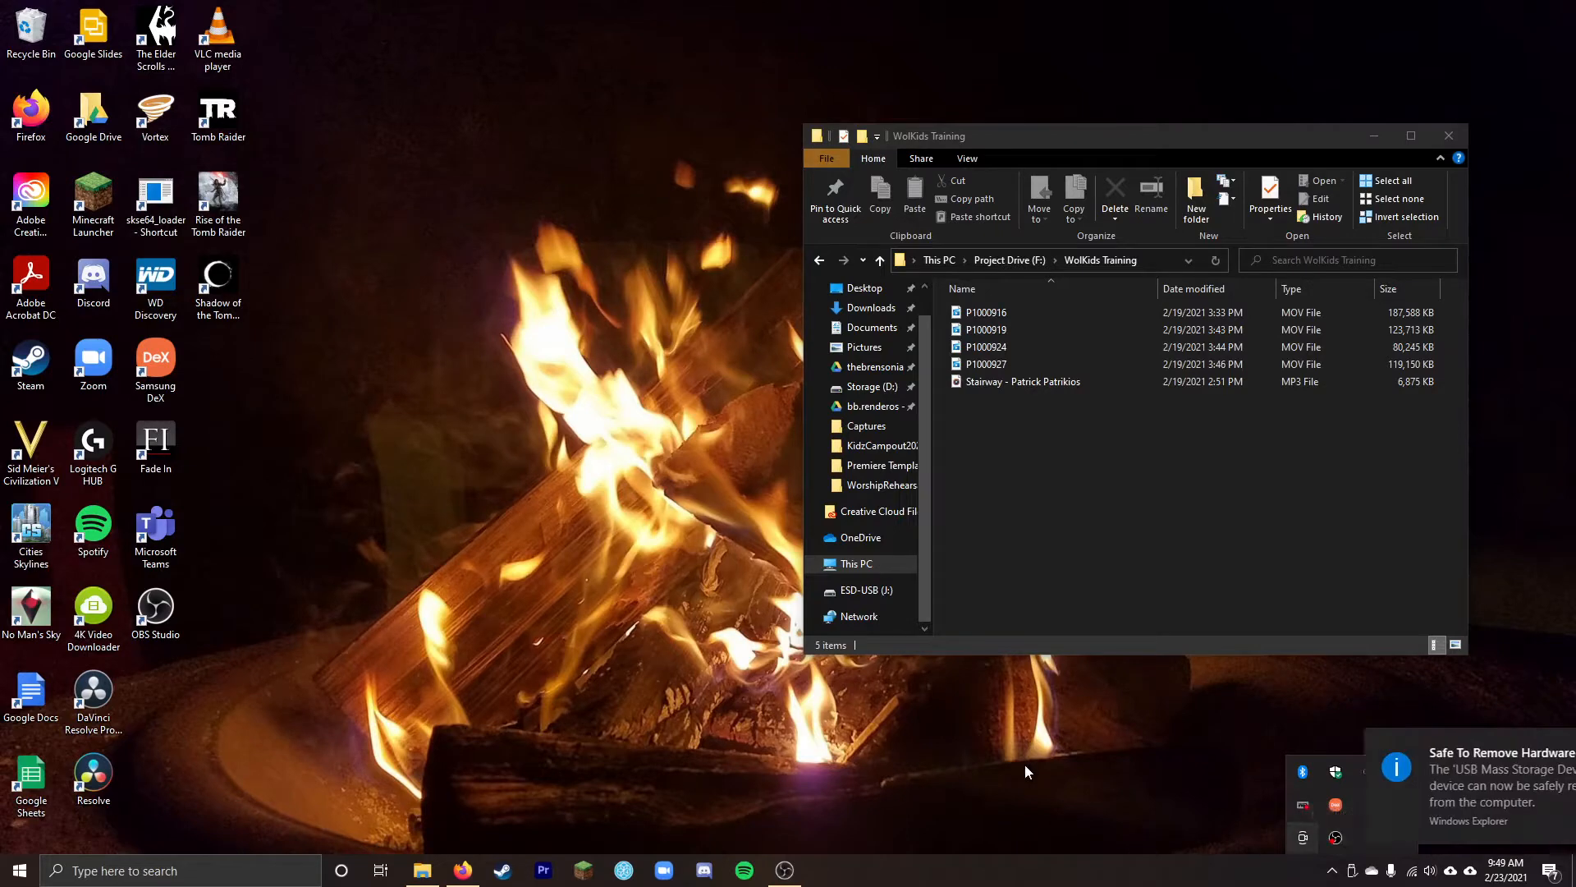
pyautogui.click(1192, 523)
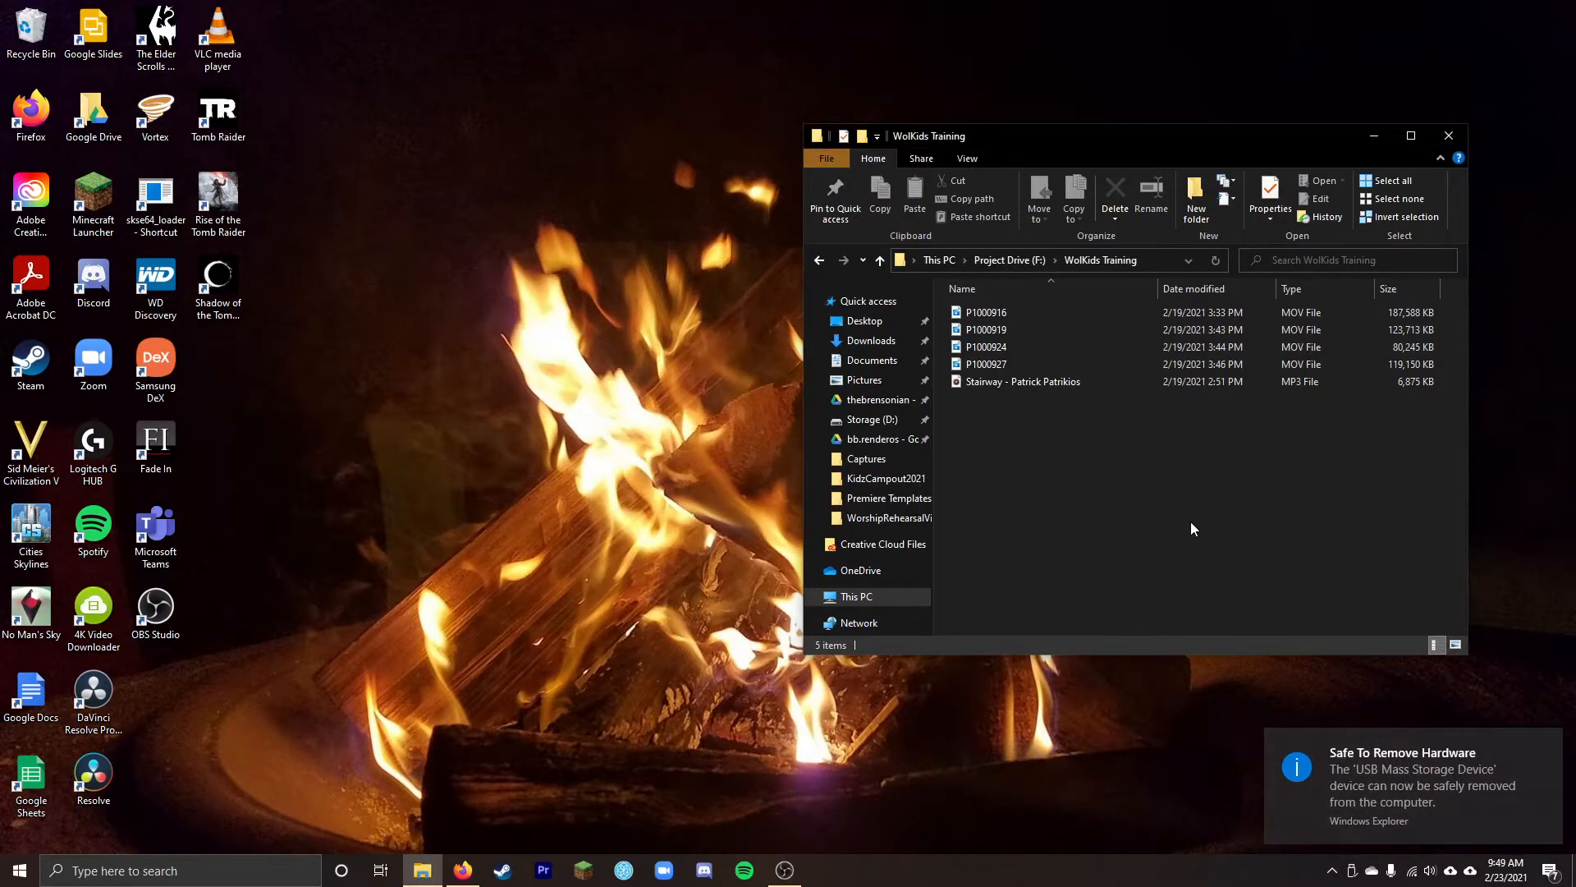
pyautogui.hotkey('alt', 'F4')
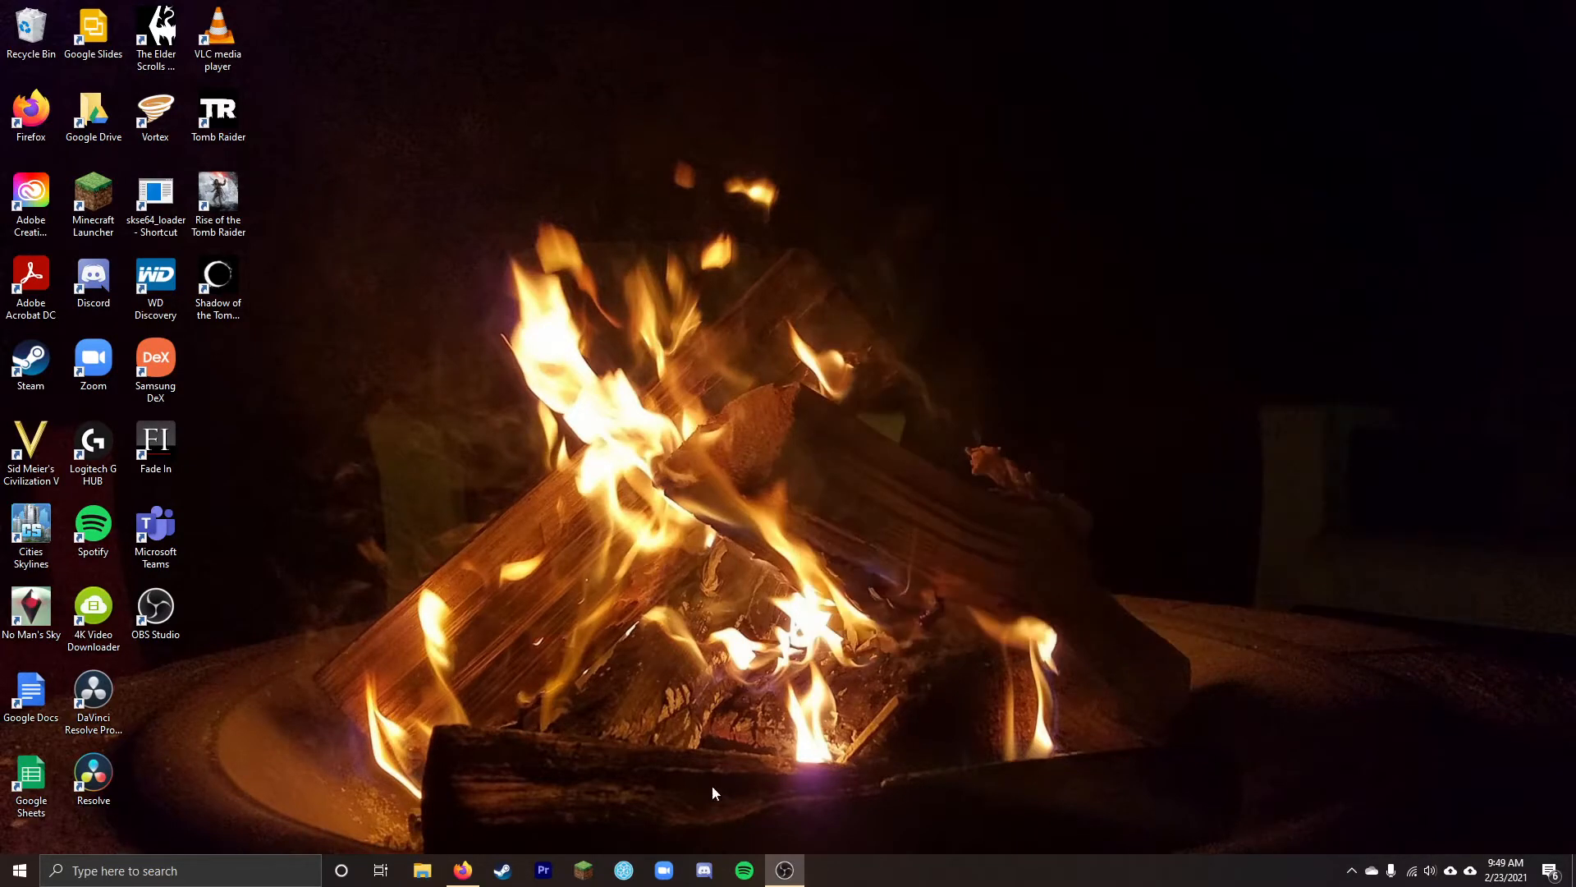
# Launch Adobe Premiere Pro and look through the recent projects and the Learn tutorials
pyautogui.click(543, 870)
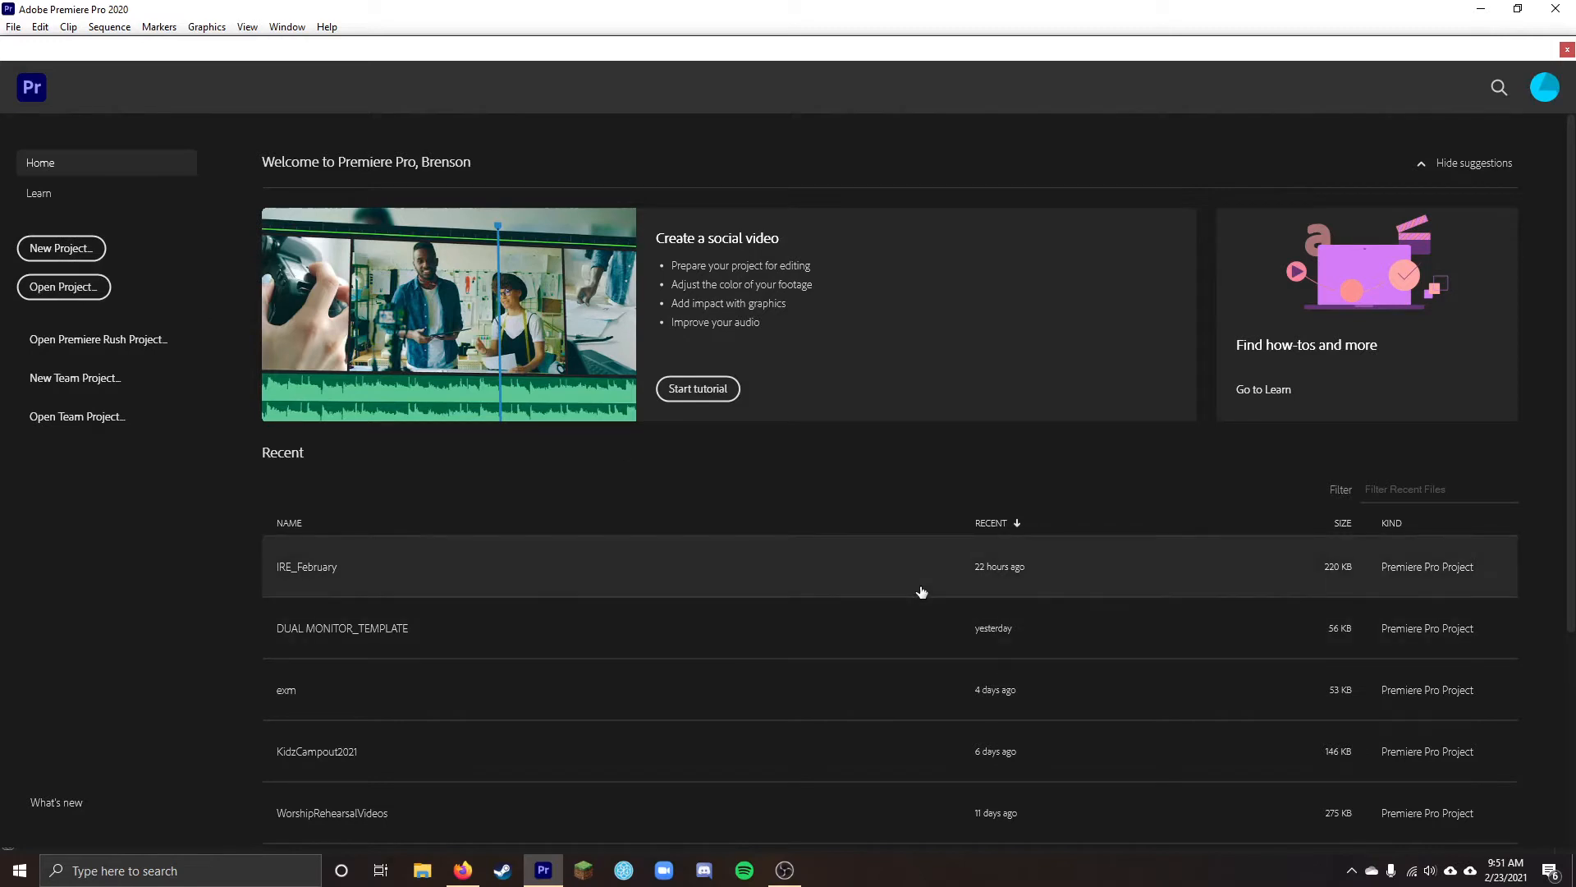
pyautogui.scroll(-3, 778, 633)
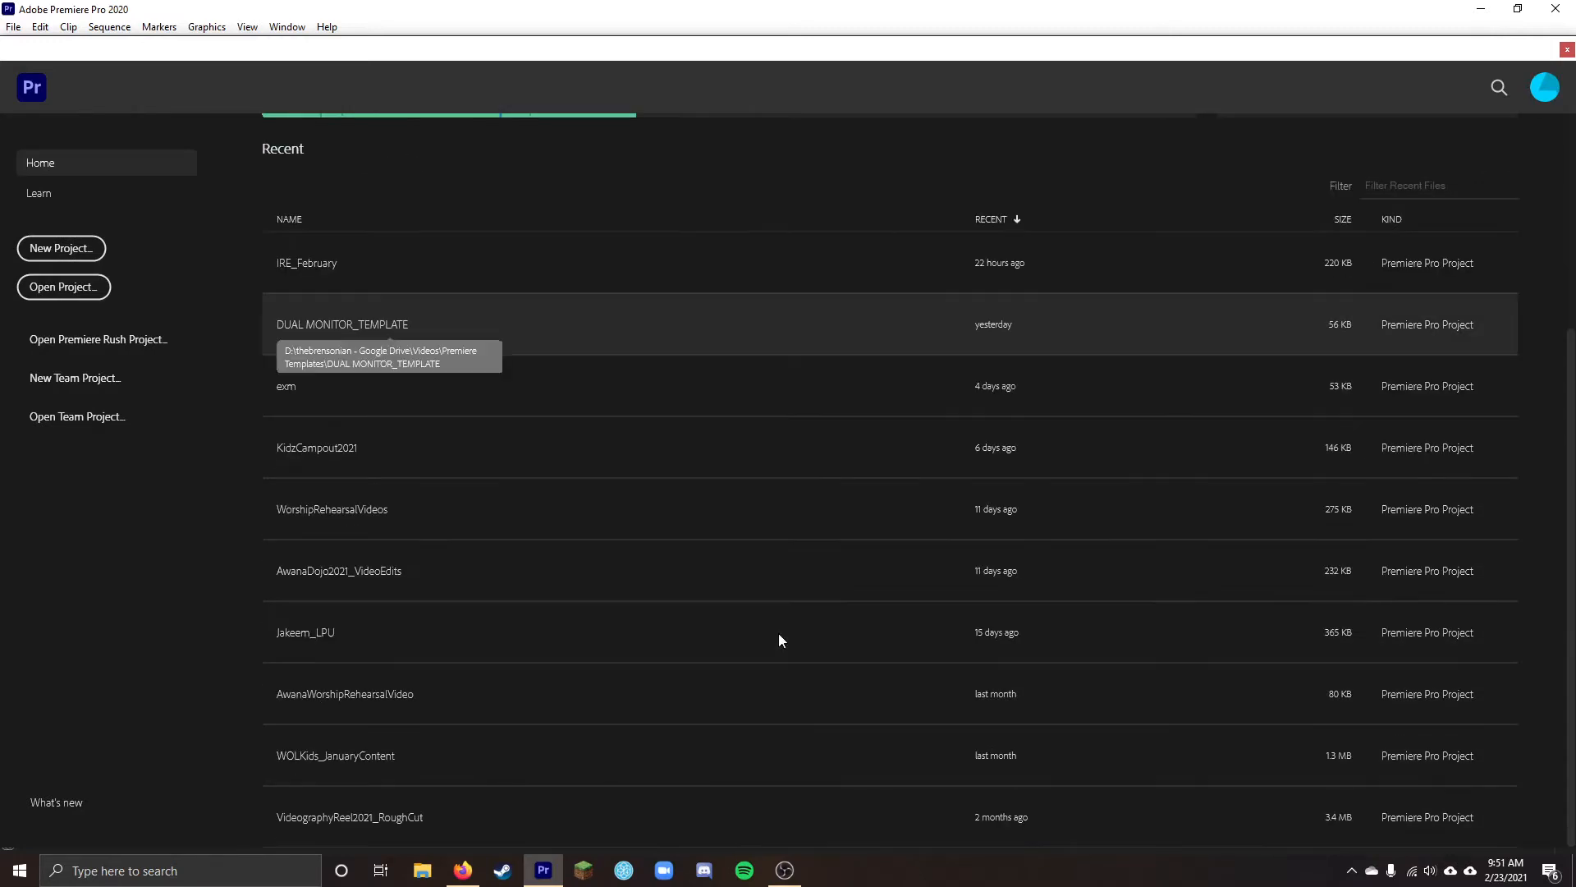
pyautogui.scroll(3, 772, 653)
pyautogui.click(41, 195)
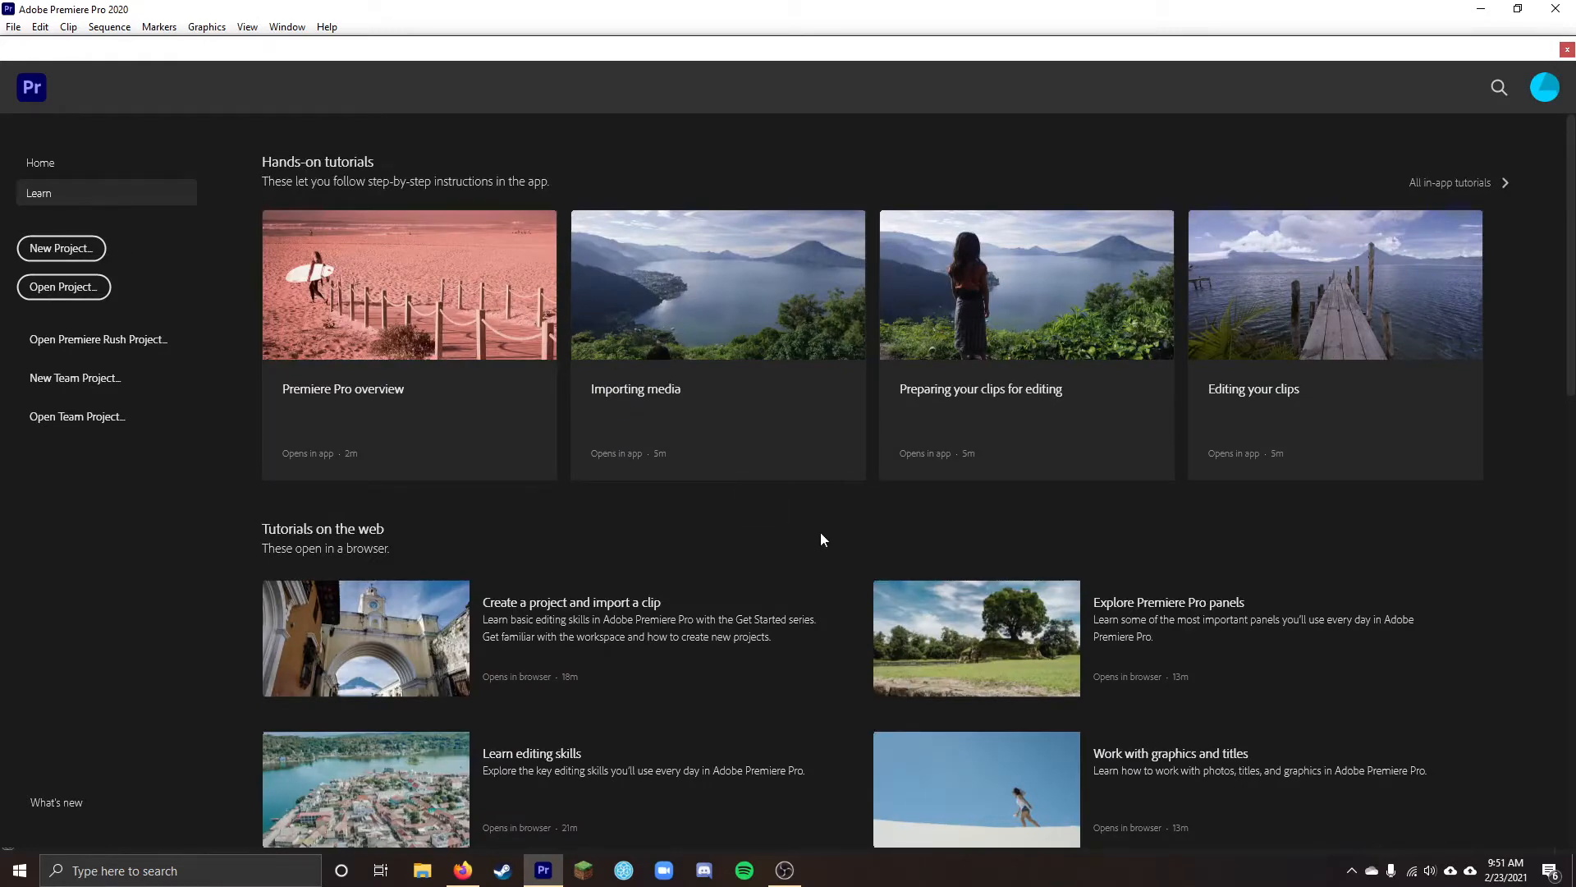
pyautogui.scroll(-6, 802, 568)
pyautogui.scroll(2, 798, 576)
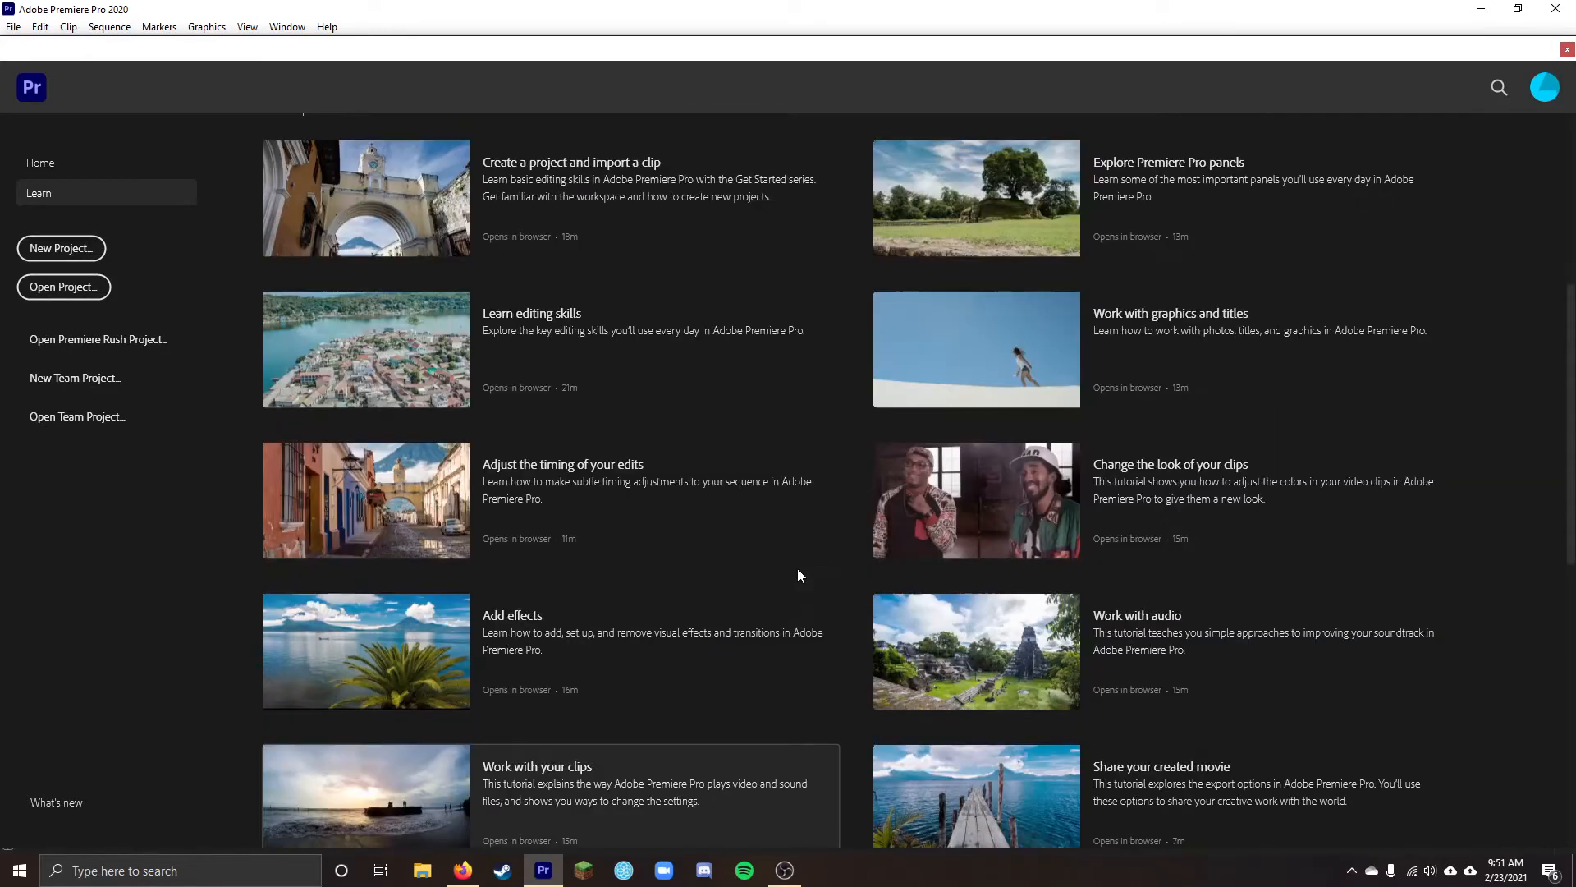
pyautogui.click(40, 162)
# Set up a new project named WOLKidsTraining_video, located in the WolKids Training folder on Project Drive (F:)
pyautogui.click(80, 249)
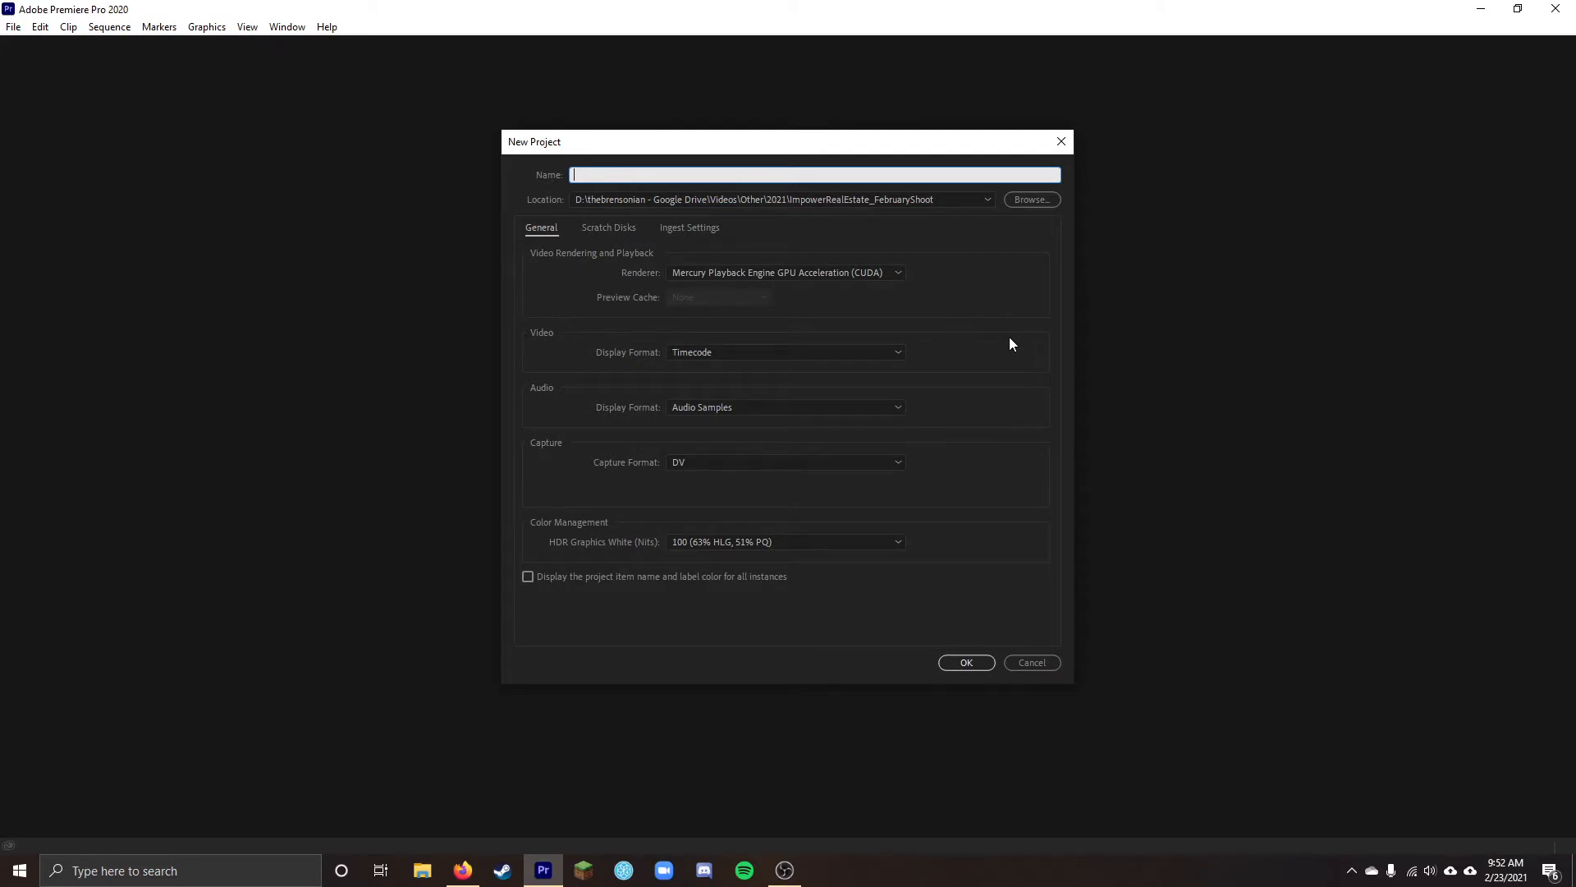
pyautogui.write('WOLKidsTraining_video')
pyautogui.click(1033, 200)
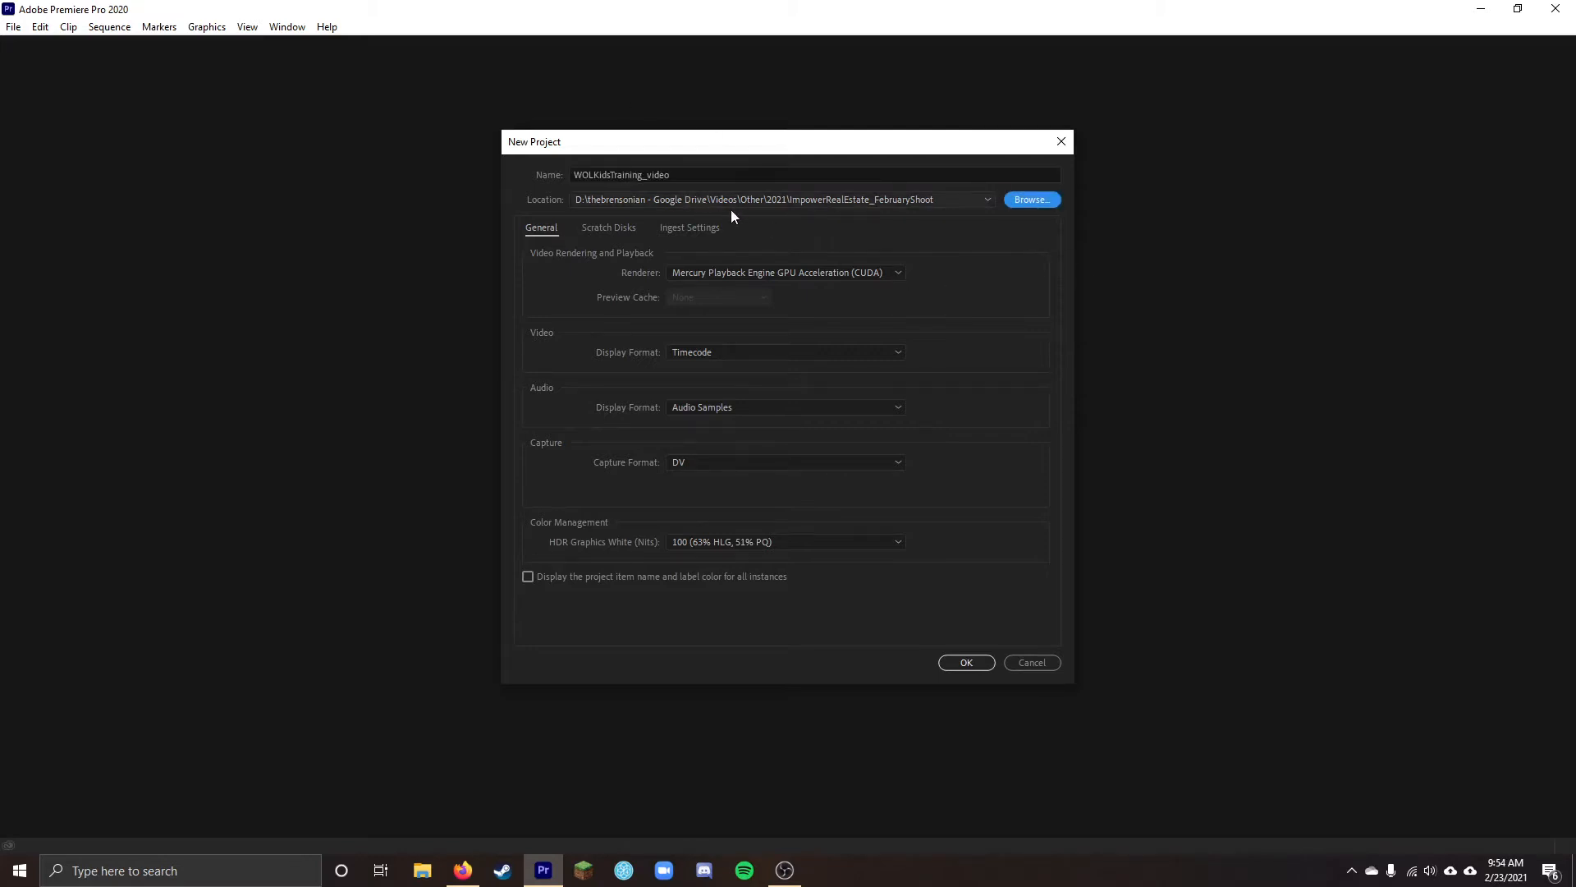
pyautogui.click(1040, 201)
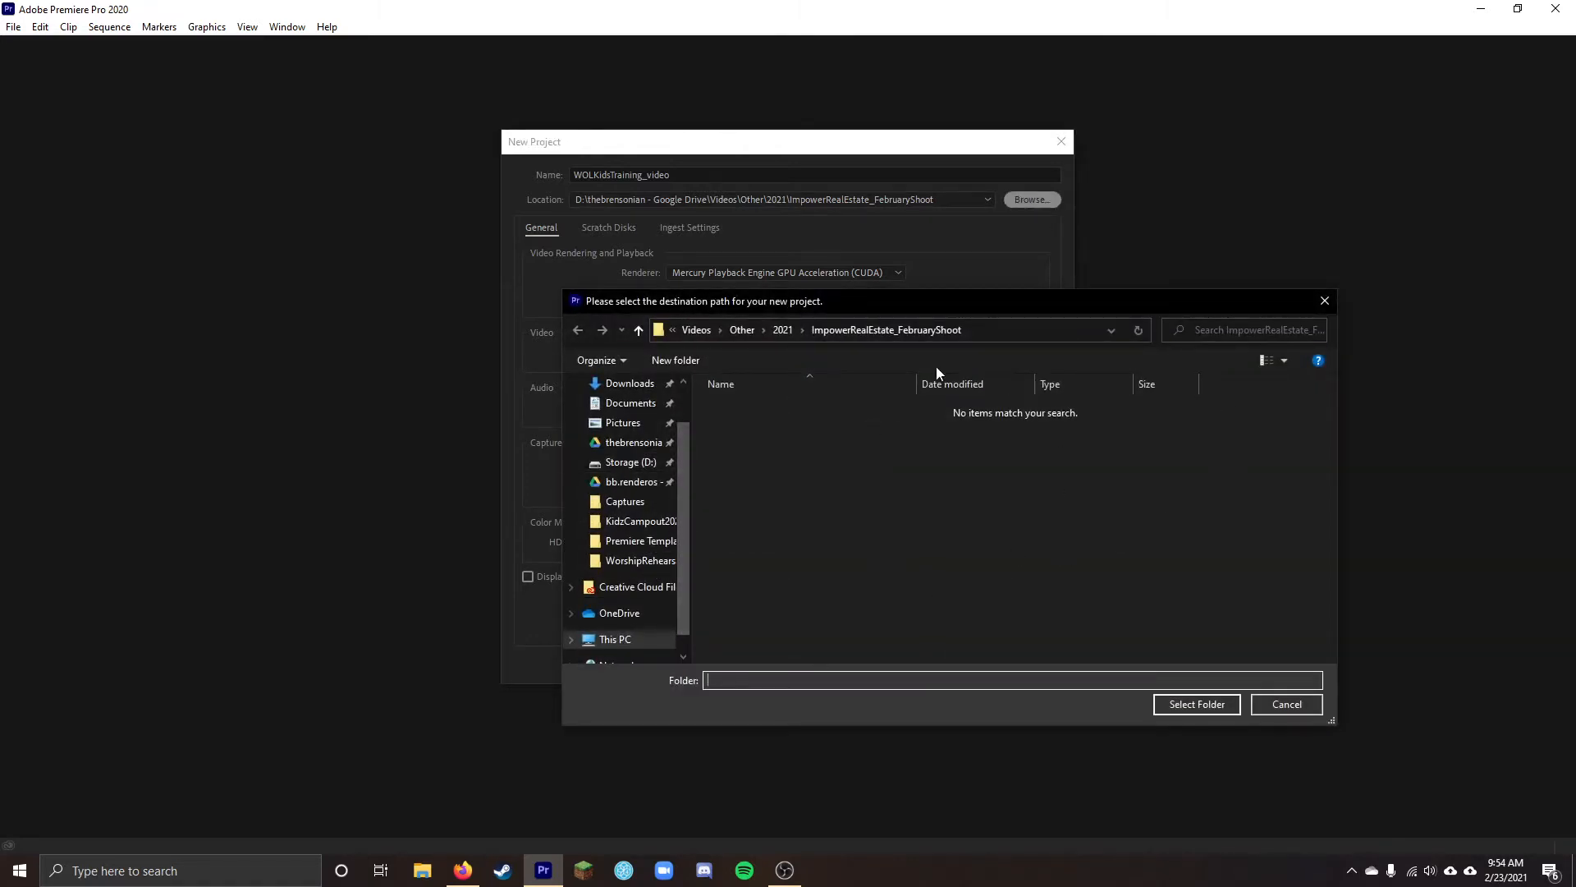
pyautogui.scroll(-1, 687, 550)
pyautogui.click(615, 619)
pyautogui.scroll(-1, 1052, 563)
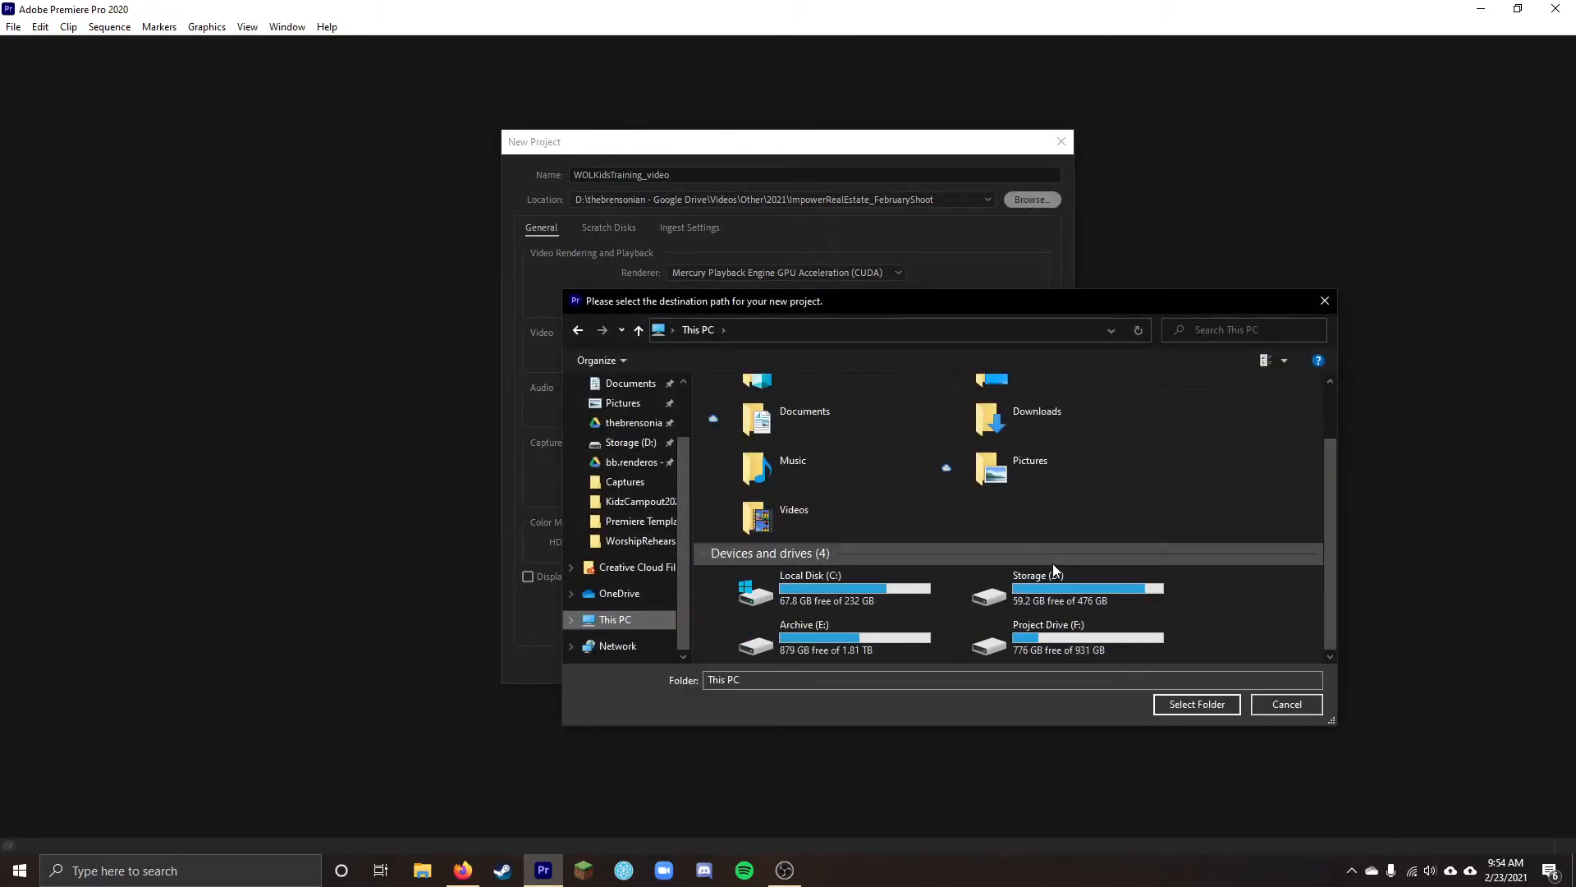
pyautogui.doubleClick(1043, 637)
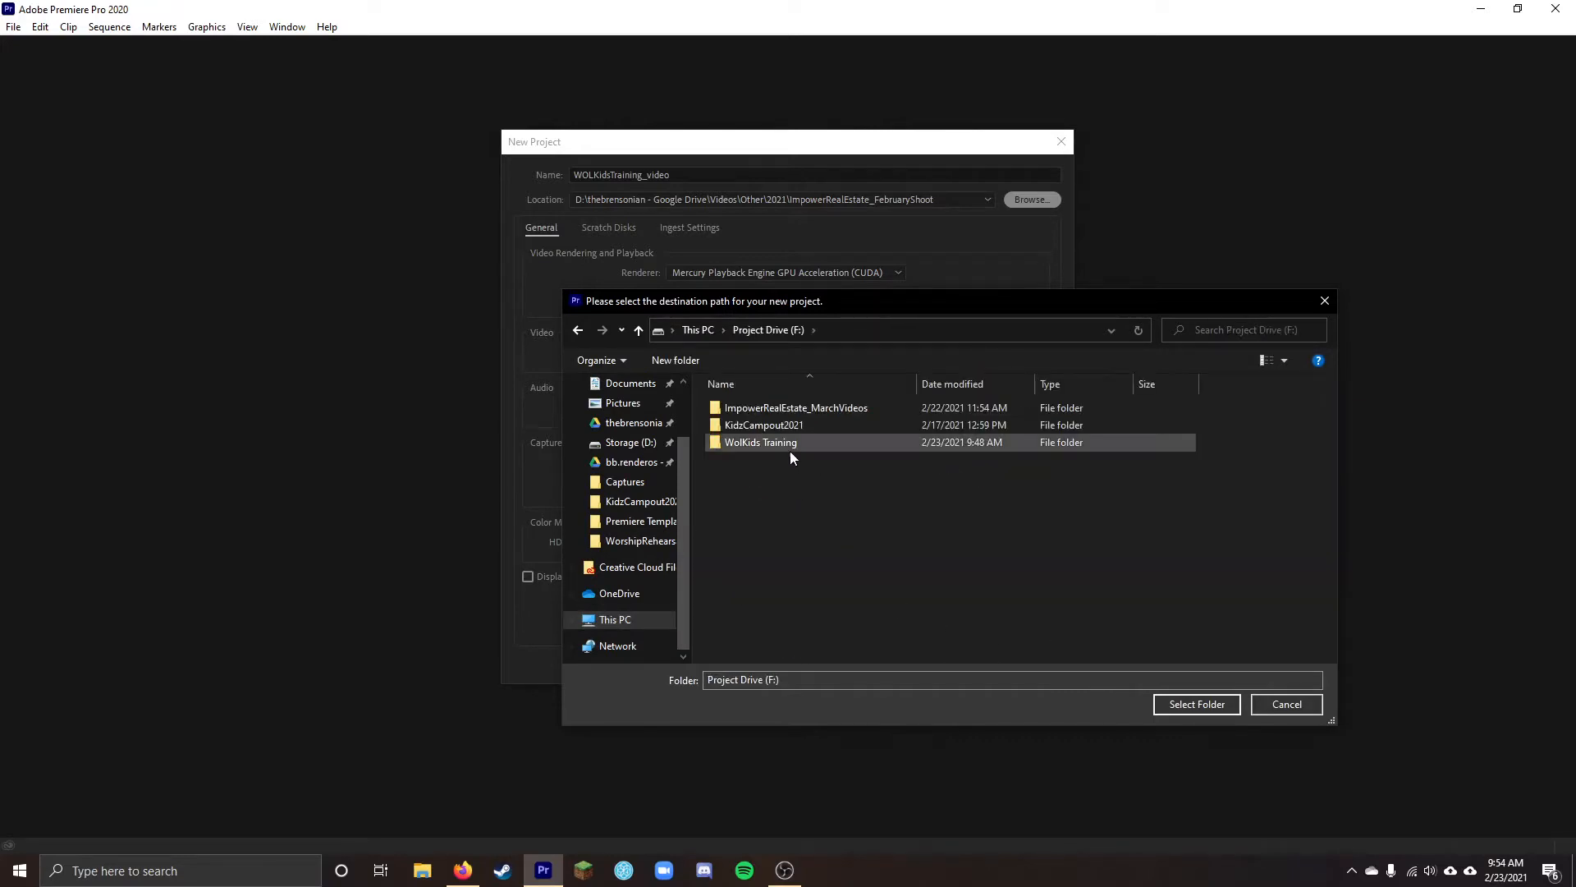
pyautogui.click(760, 445)
pyautogui.doubleClick(760, 445)
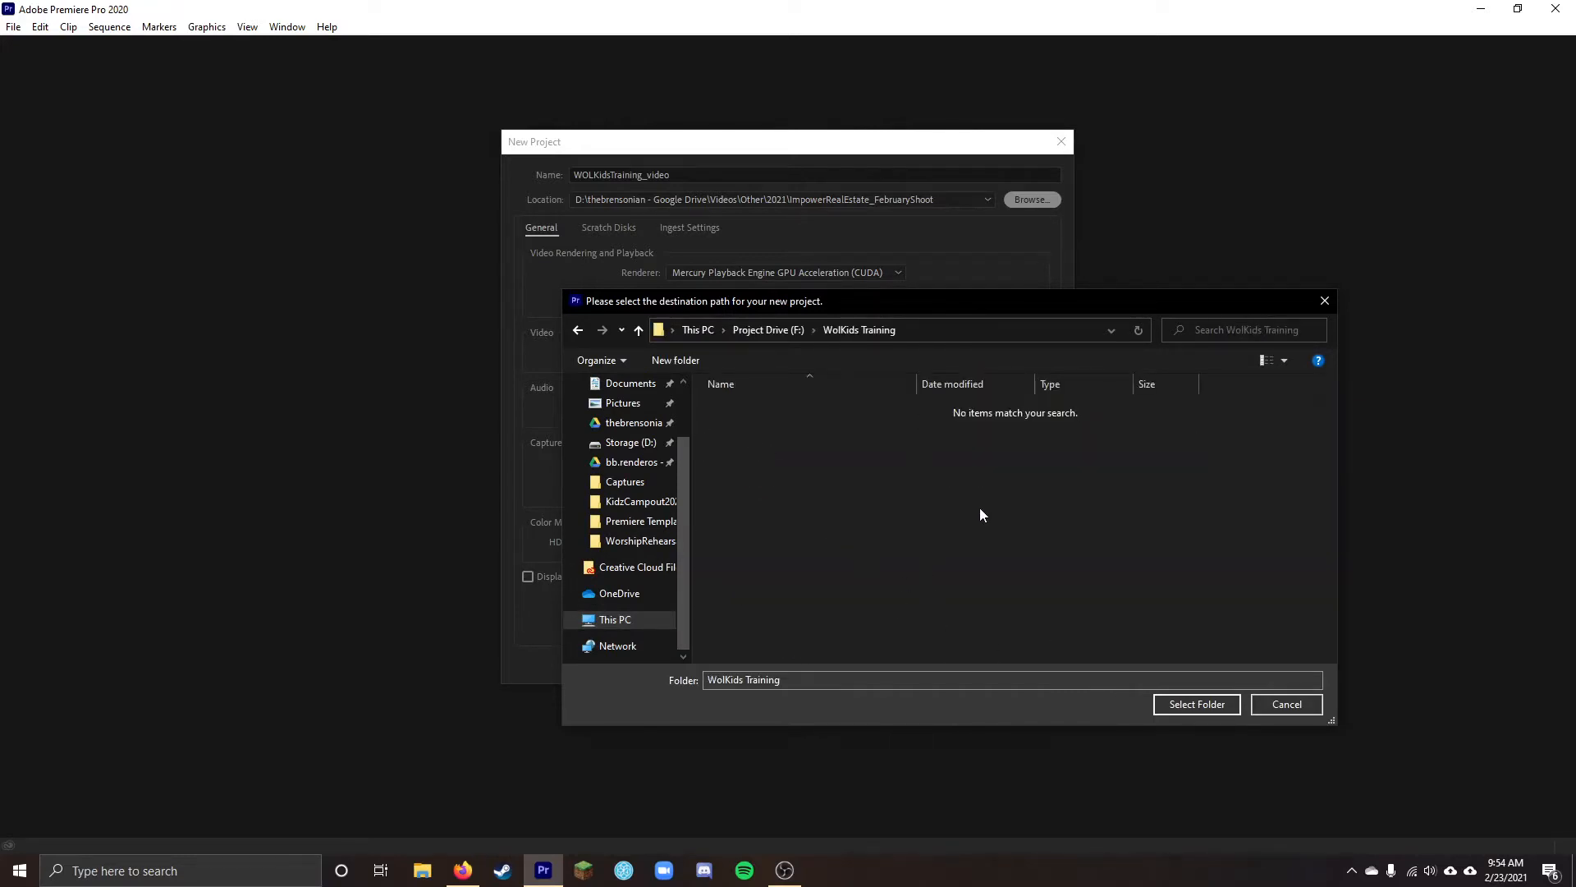
pyautogui.click(1195, 705)
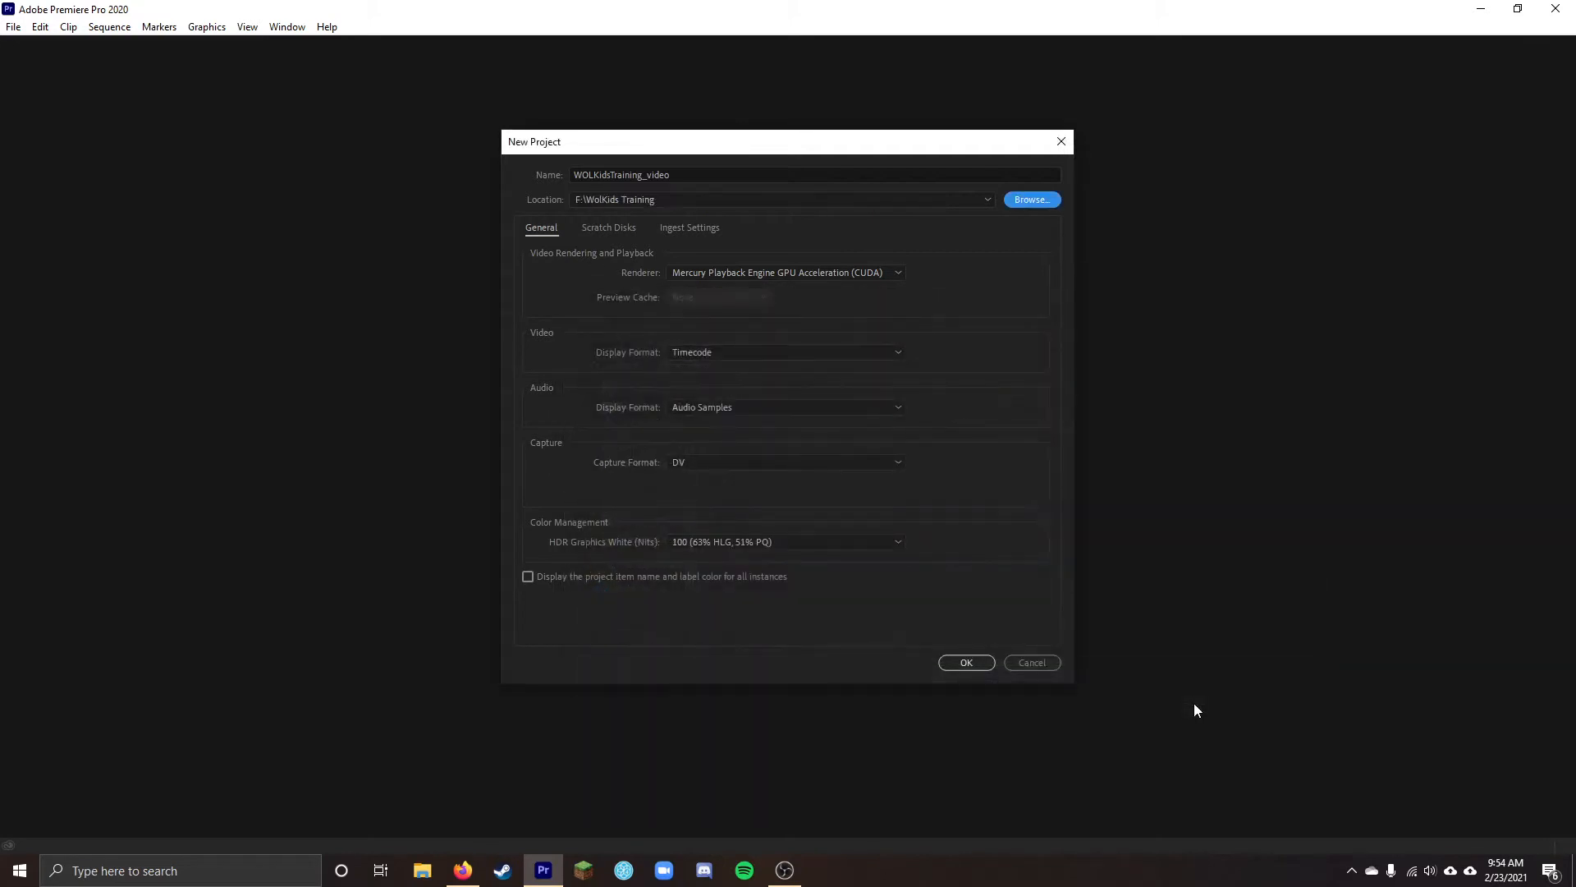
# Review the new project's Scratch Disks, Ingest and General settings, and create the project
pyautogui.click(608, 228)
pyautogui.click(675, 227)
pyautogui.click(548, 233)
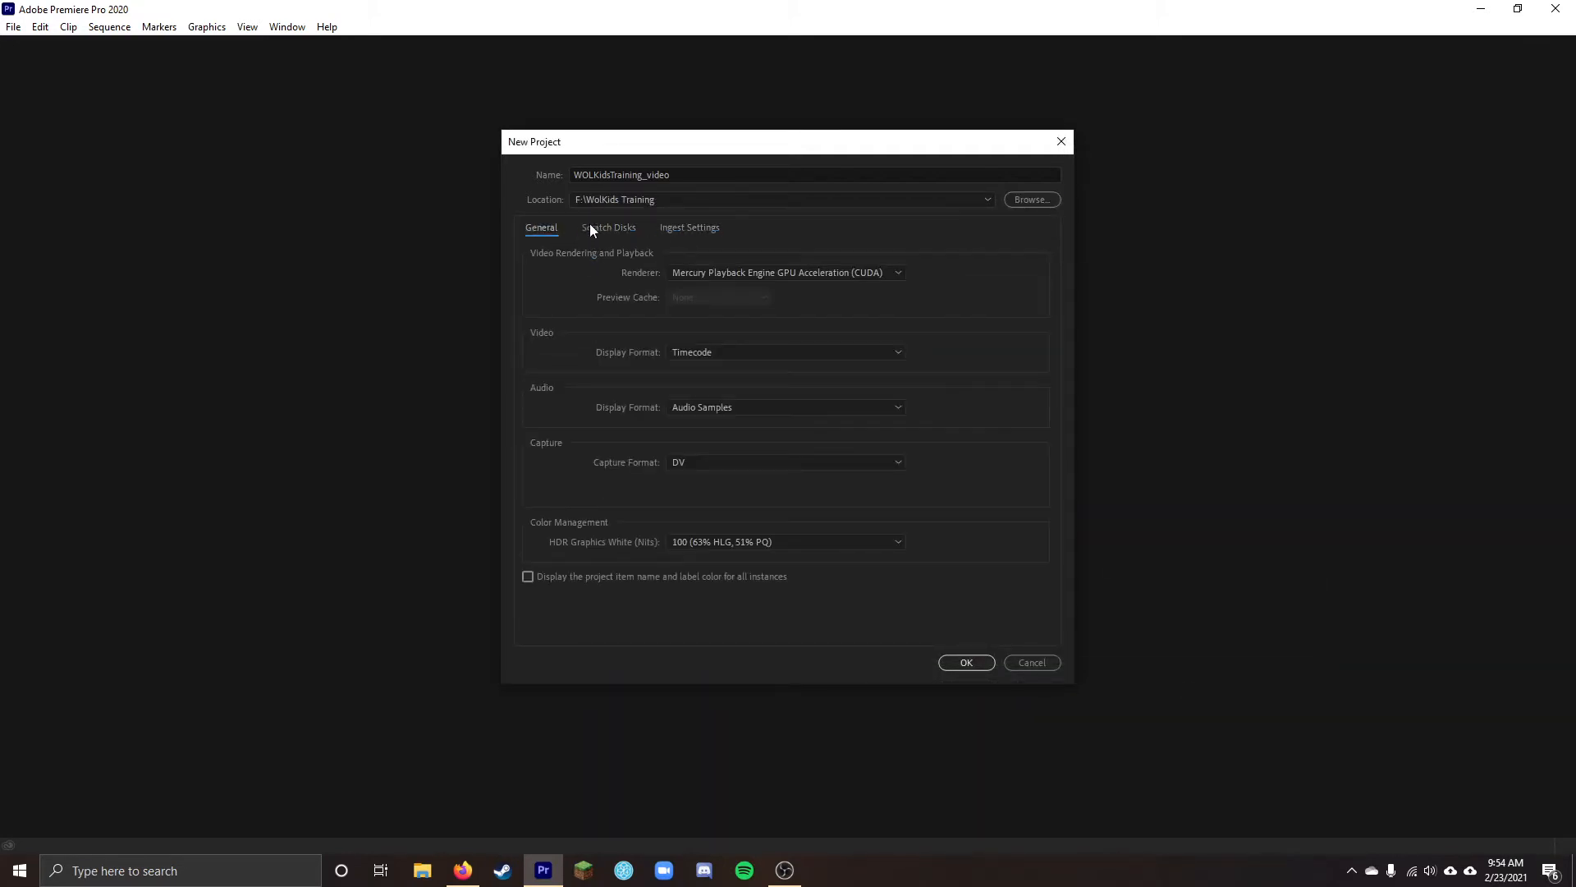
pyautogui.click(966, 662)
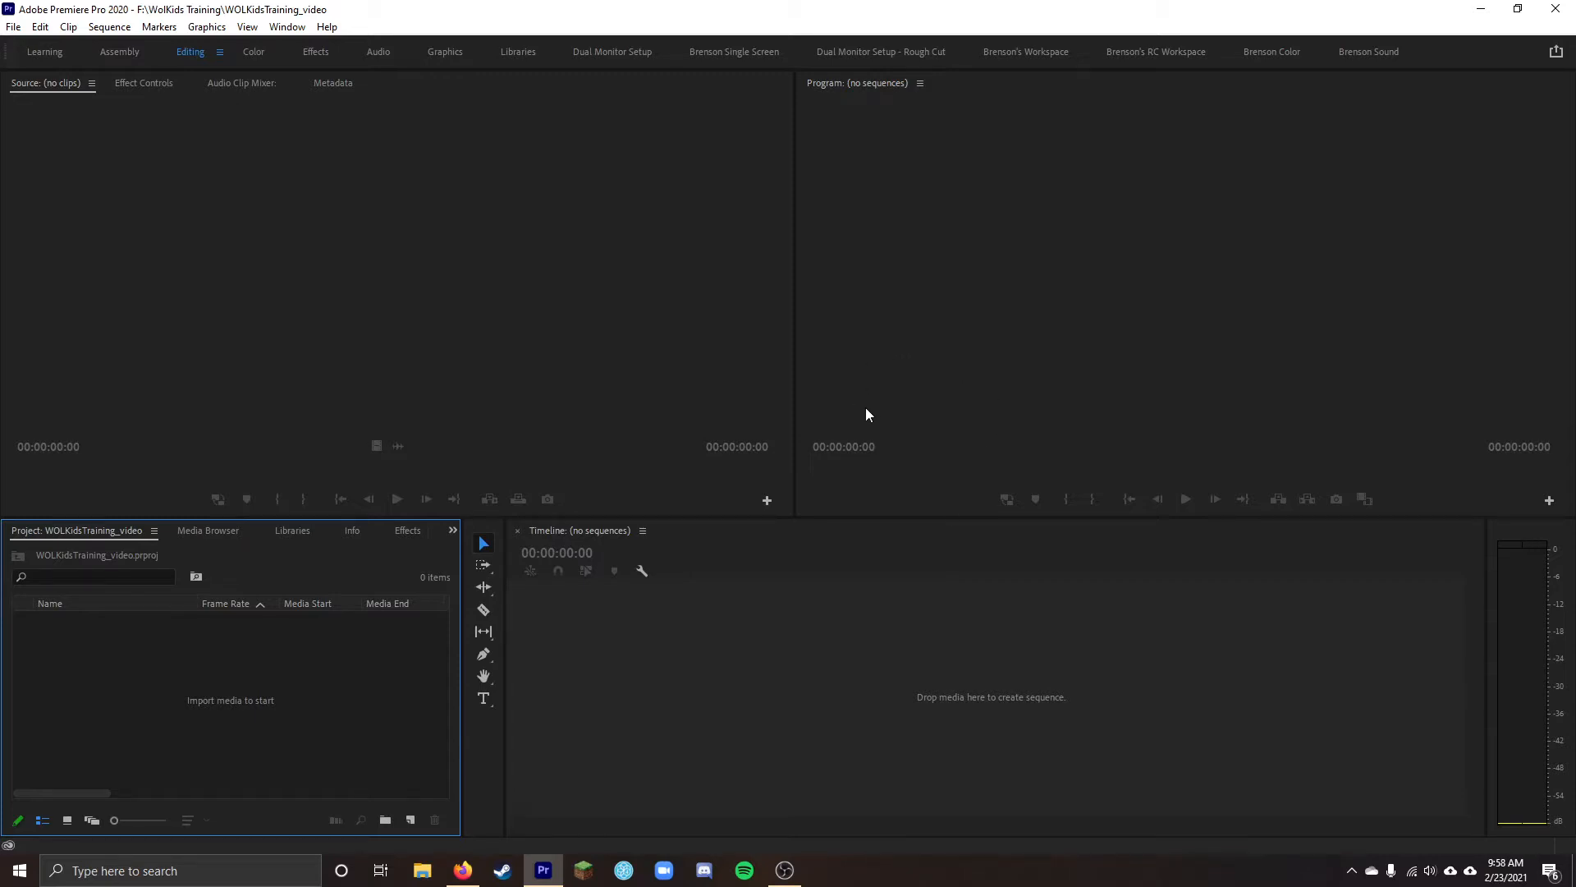
# Set the workspace layout to Editing
pyautogui.click(285, 27)
pyautogui.moveTo(370, 52)
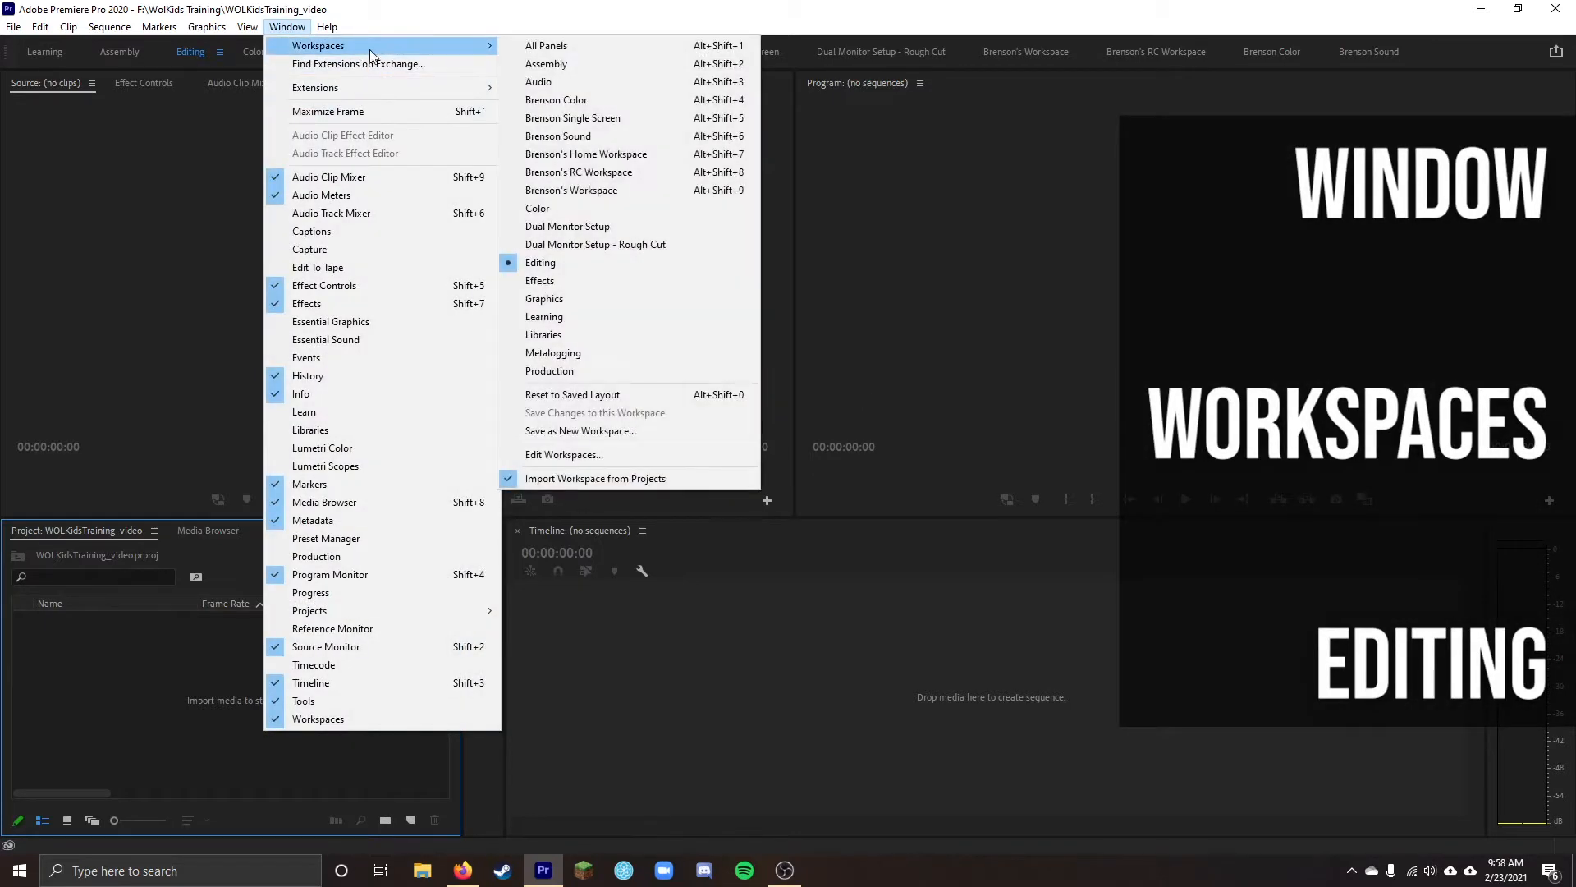
pyautogui.click(604, 261)
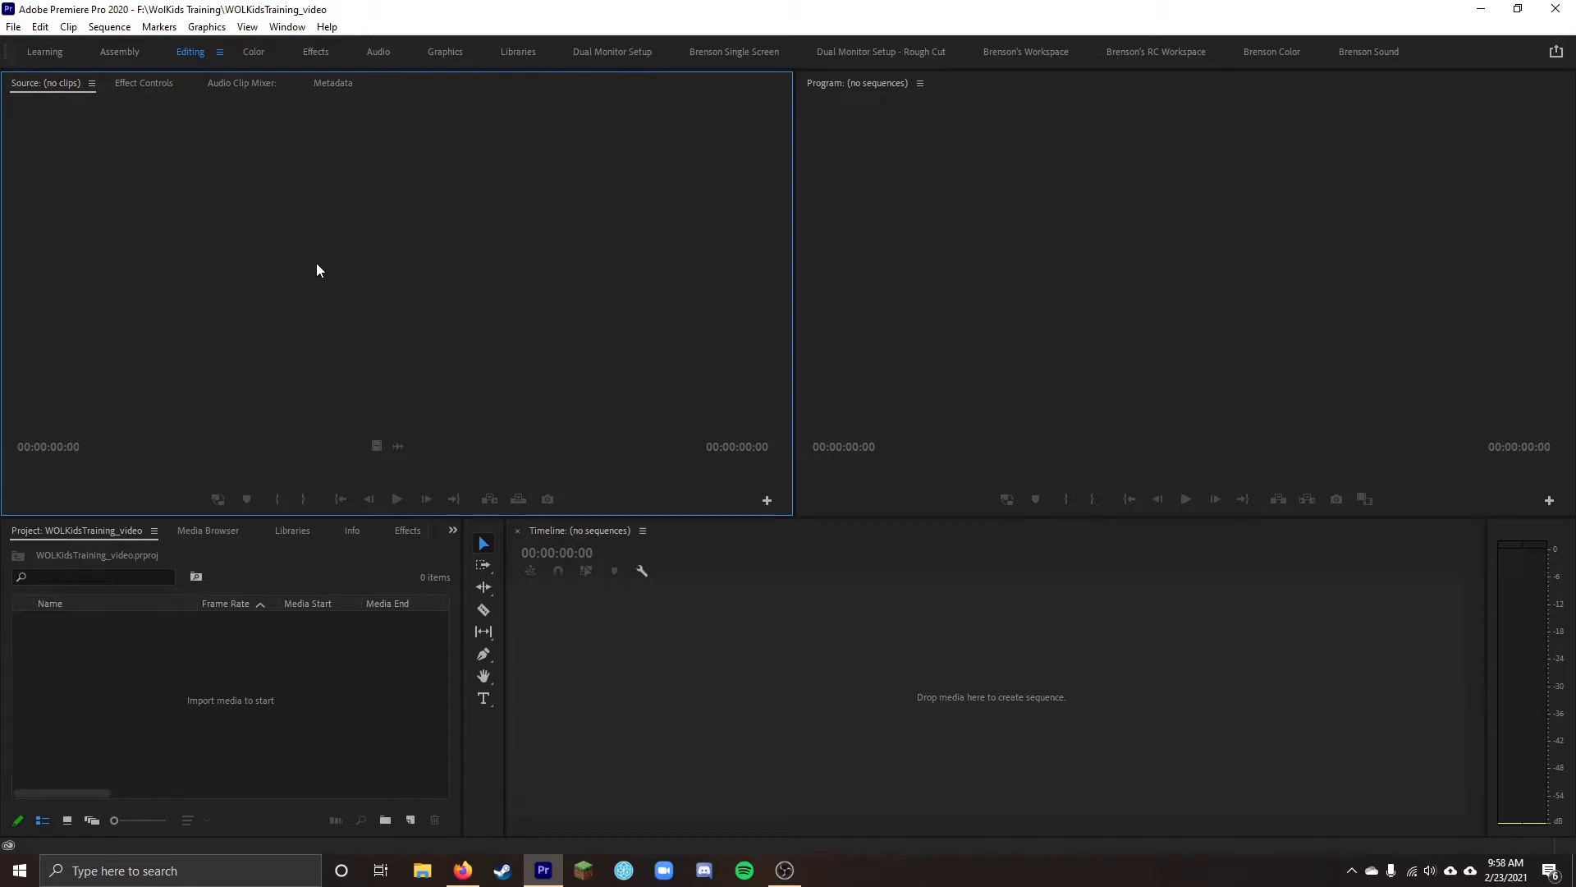
# Set the Auto Save preference to automatically save projects every 5 minutes
pyautogui.click(40, 27)
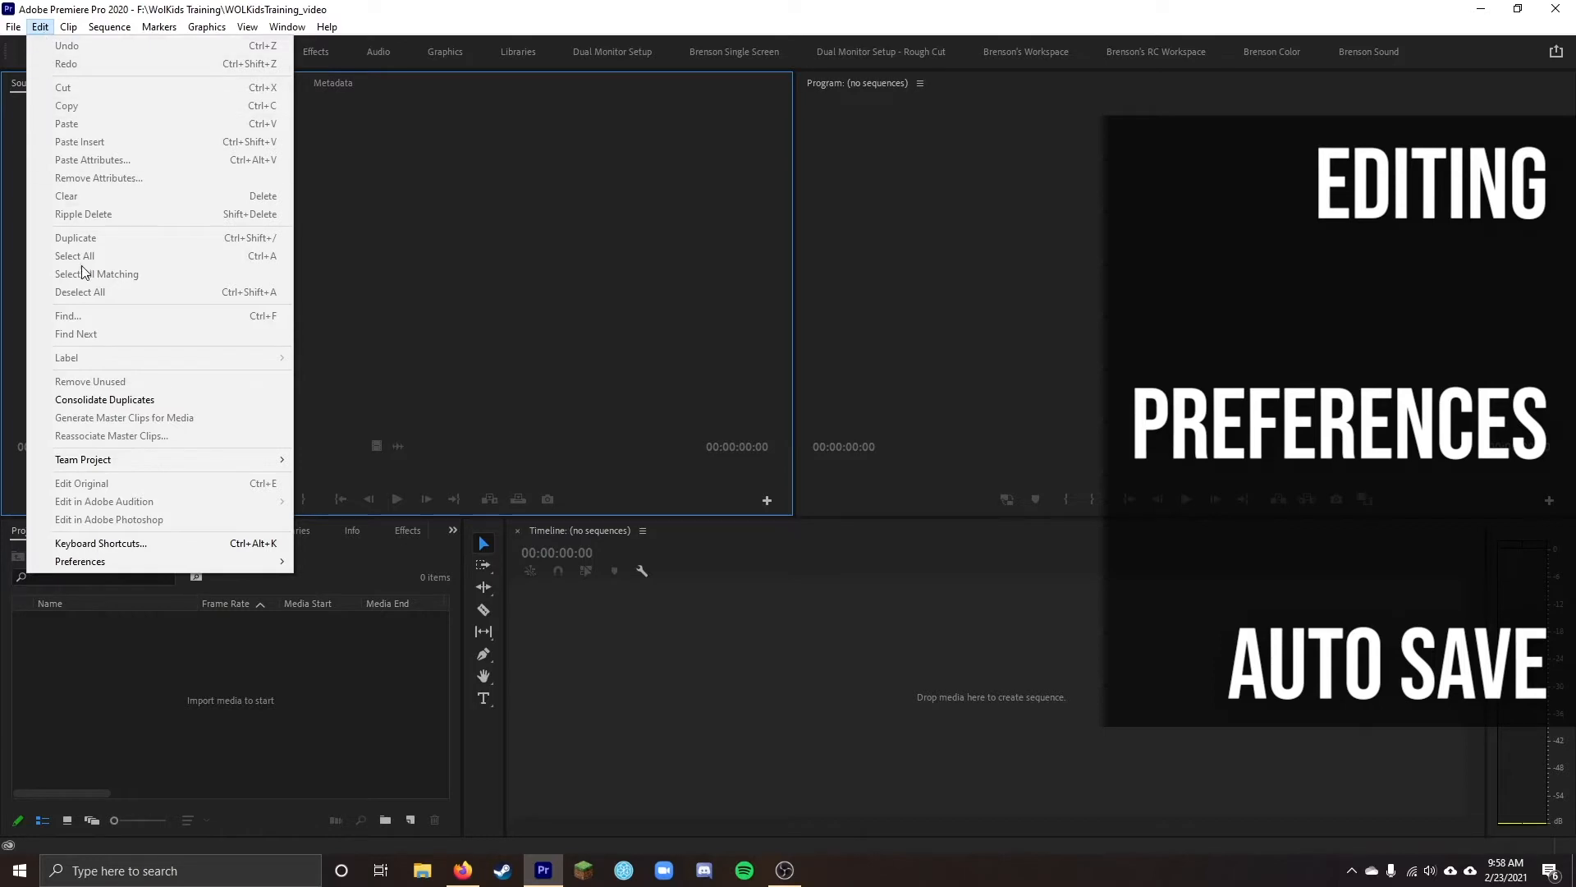
pyautogui.moveTo(119, 566)
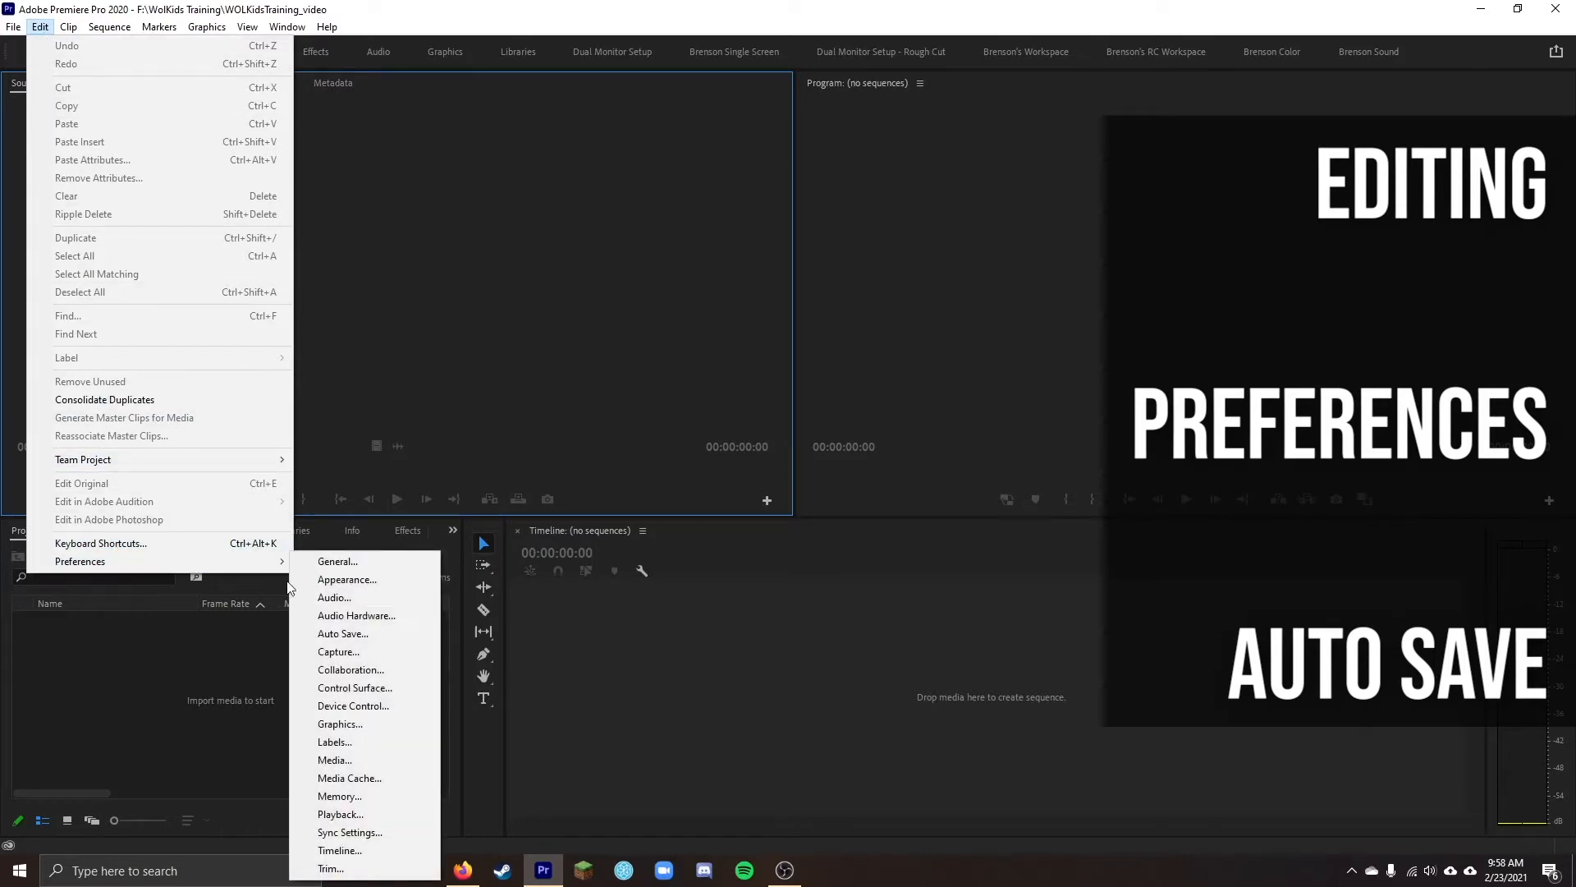
pyautogui.click(366, 639)
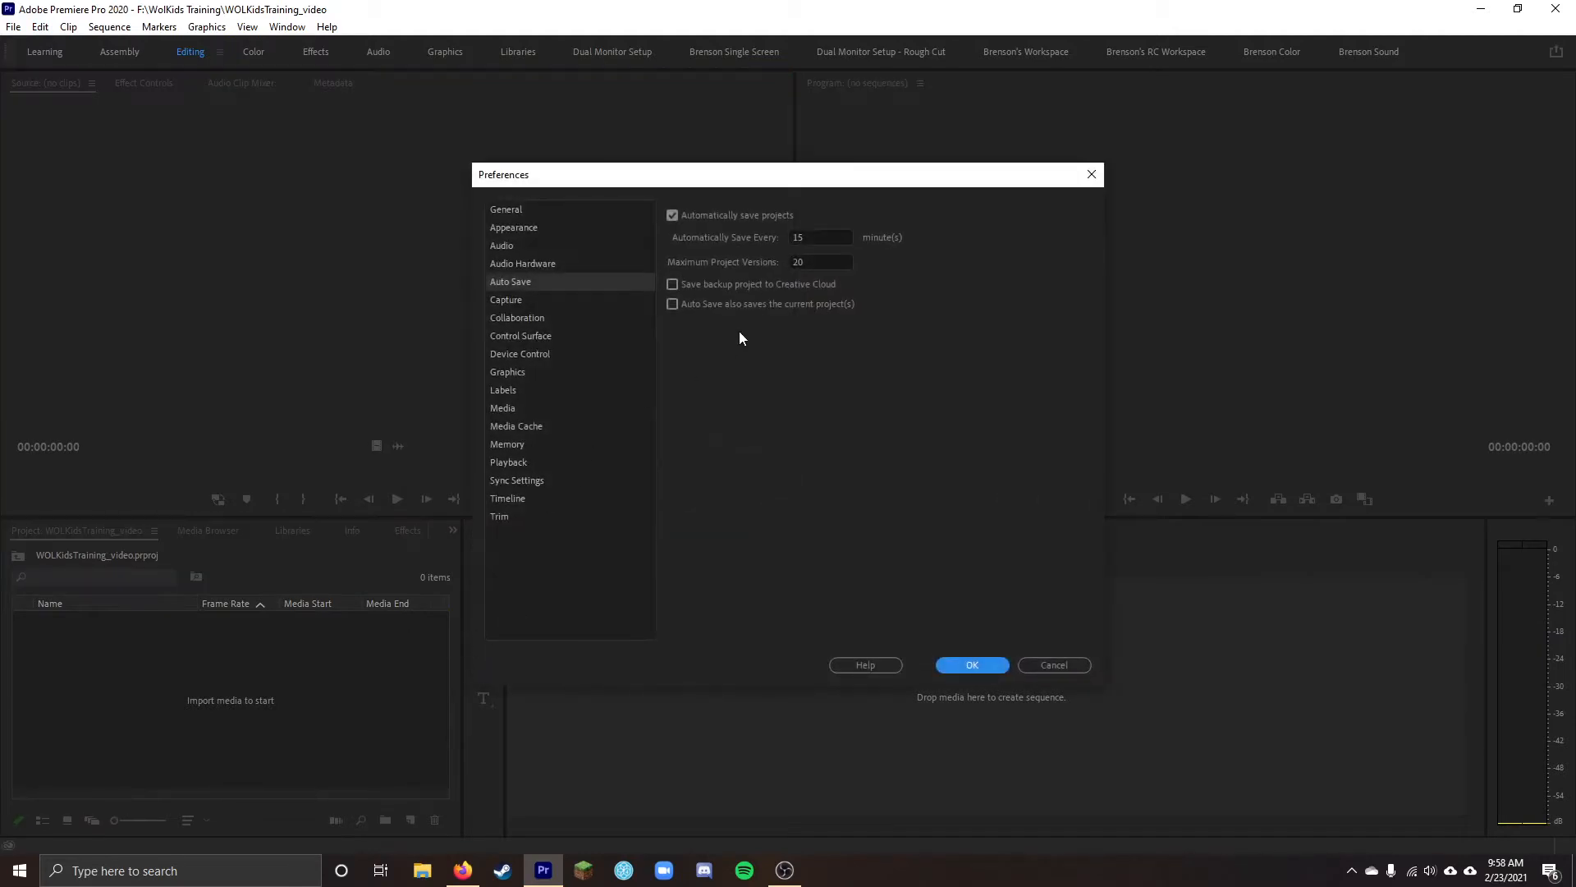
pyautogui.doubleClick(830, 239)
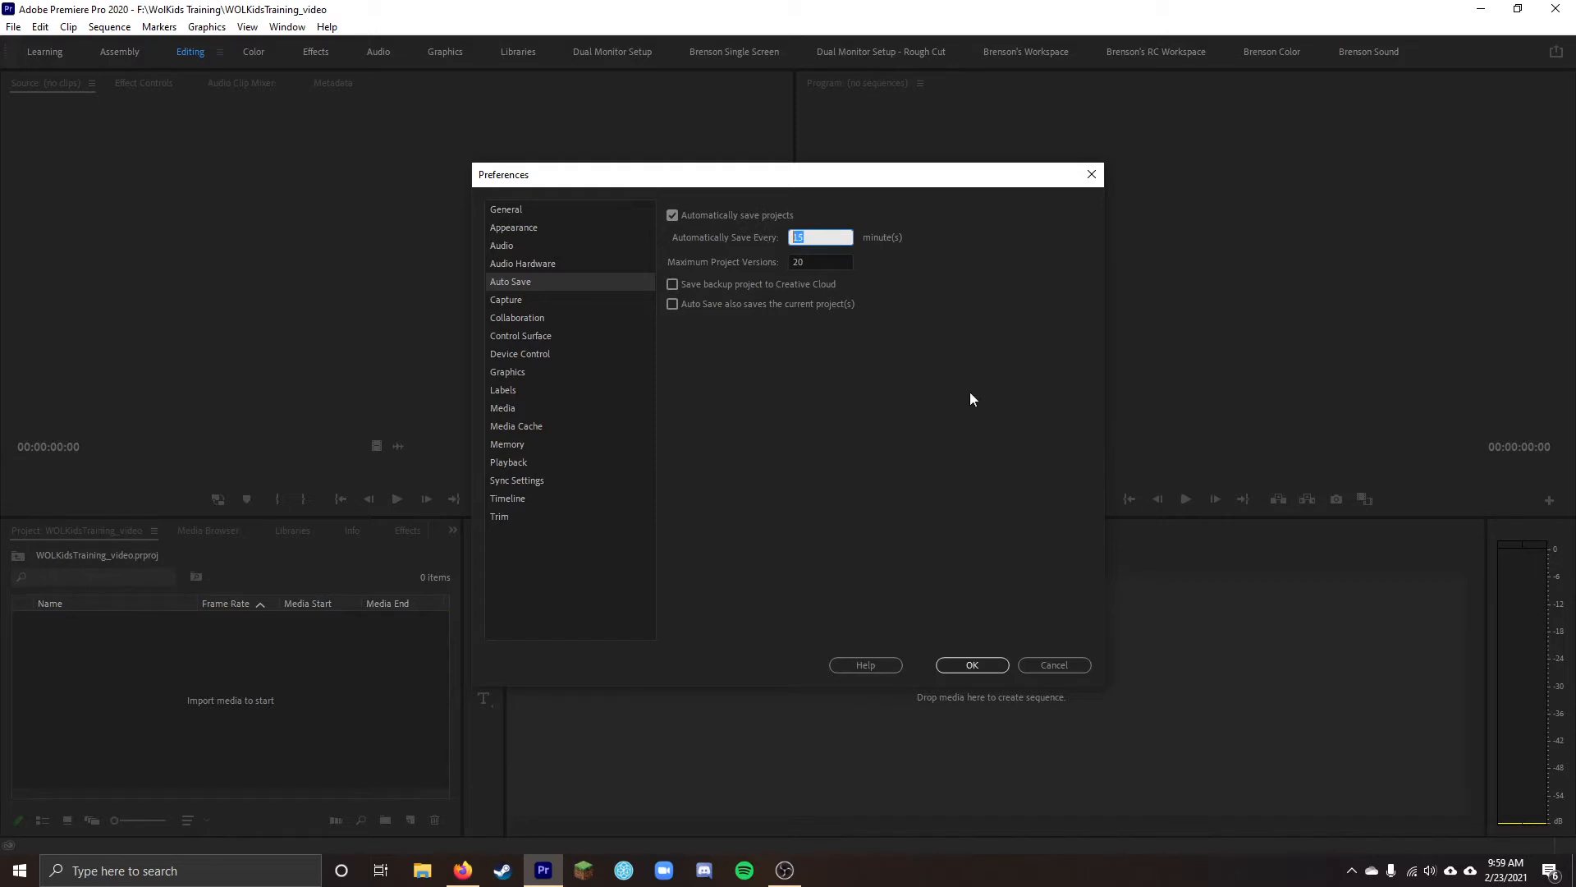
pyautogui.write('5')
pyautogui.click(970, 665)
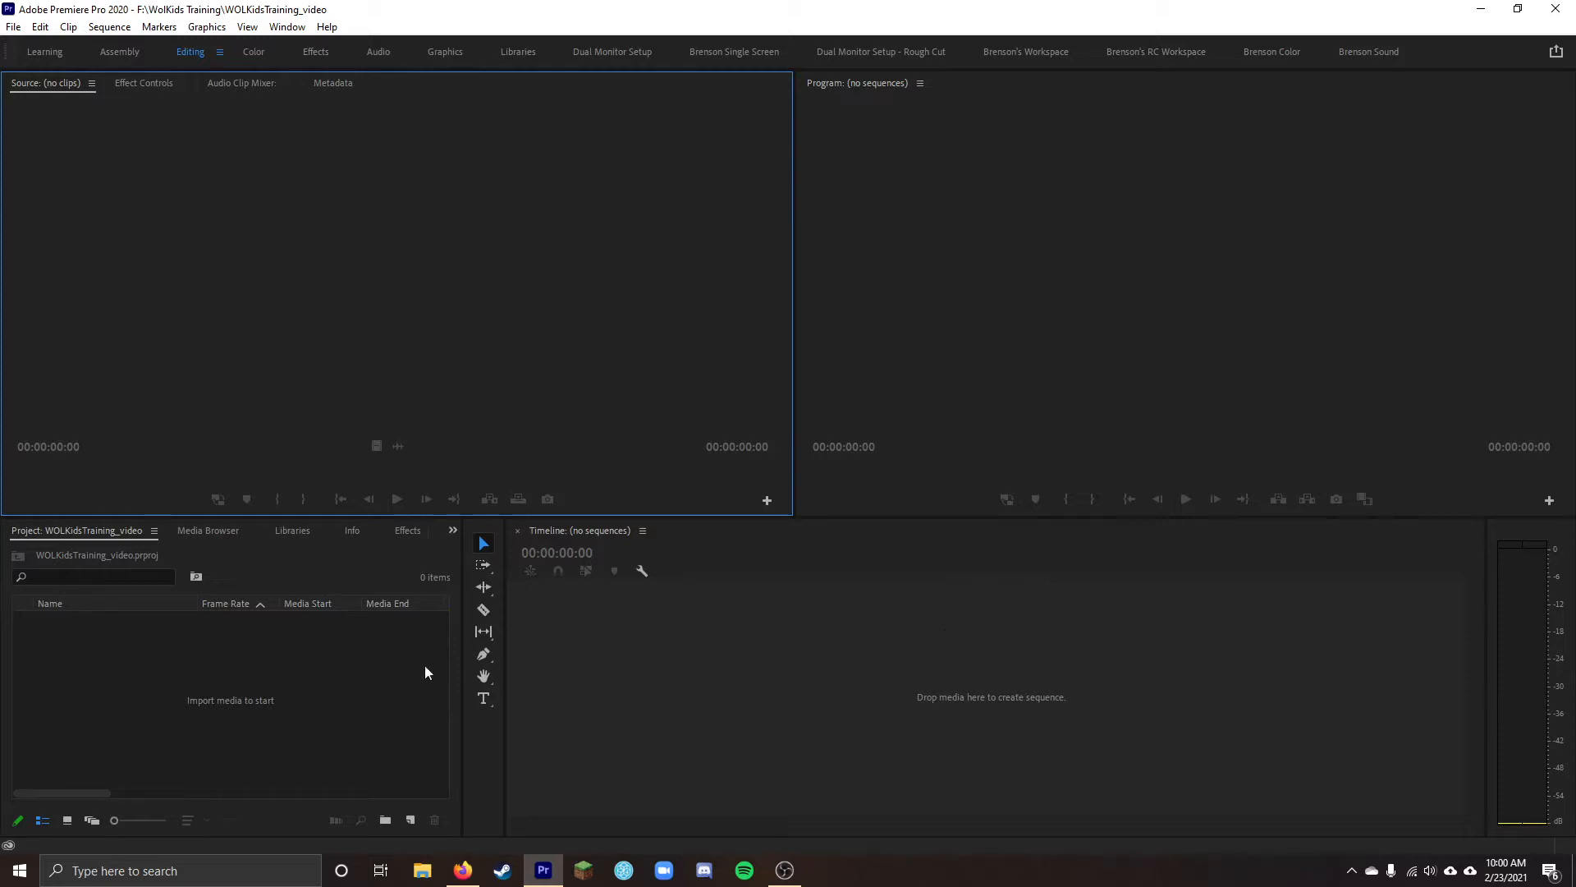
# Import clips P1000916, P1000919, P1000924 and P1000927 plus the Stairway audio track from Project Drive (F:)'s WolKids Training folder into the project
pyautogui.click(282, 667)
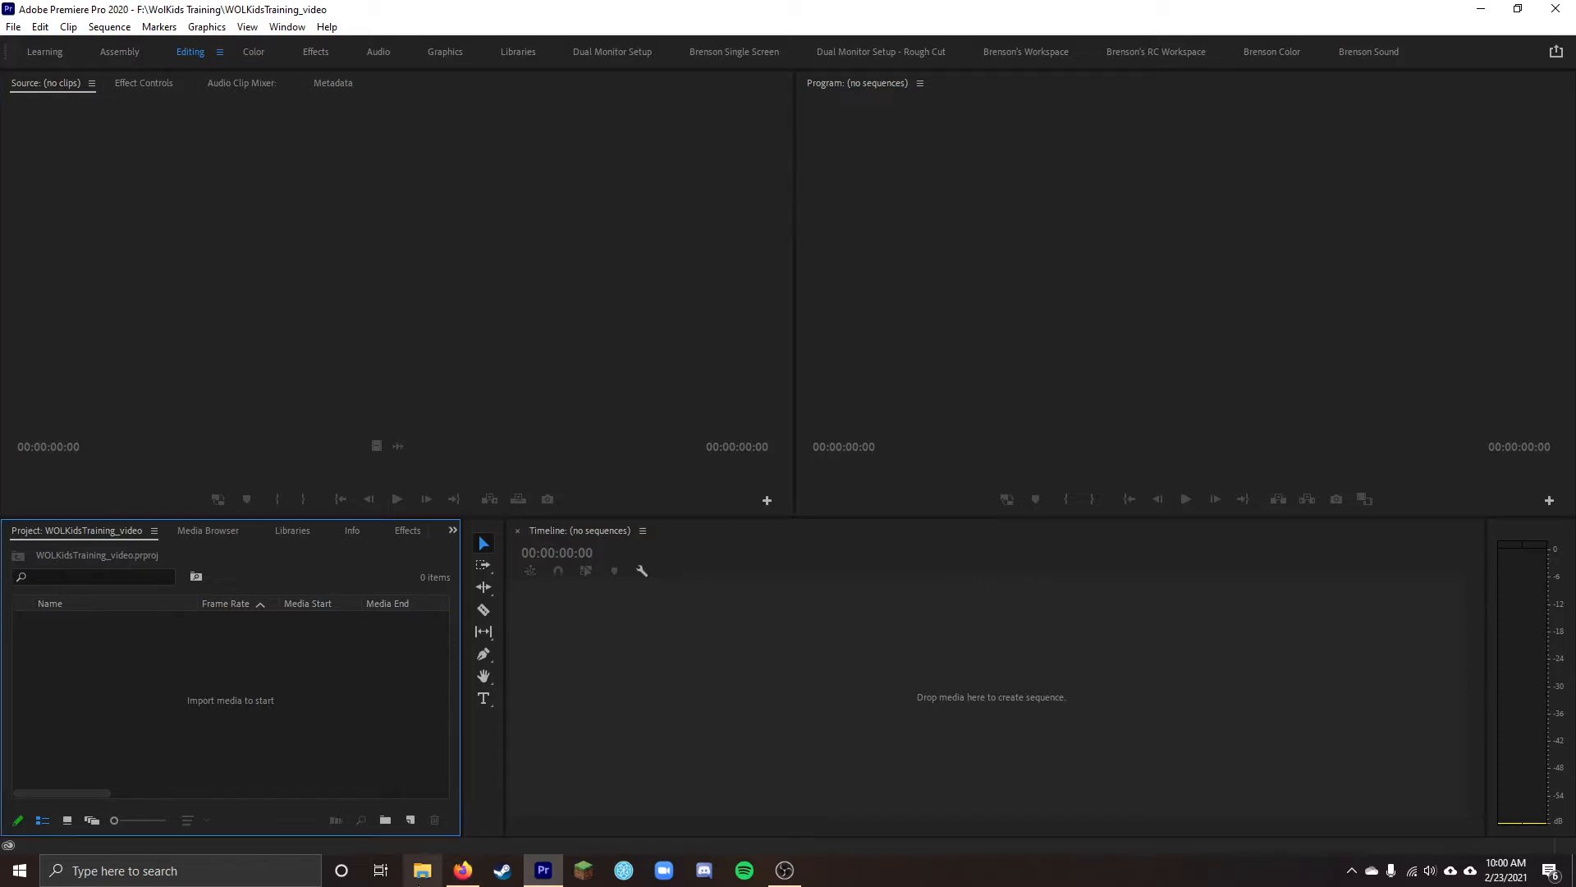
pyautogui.click(424, 873)
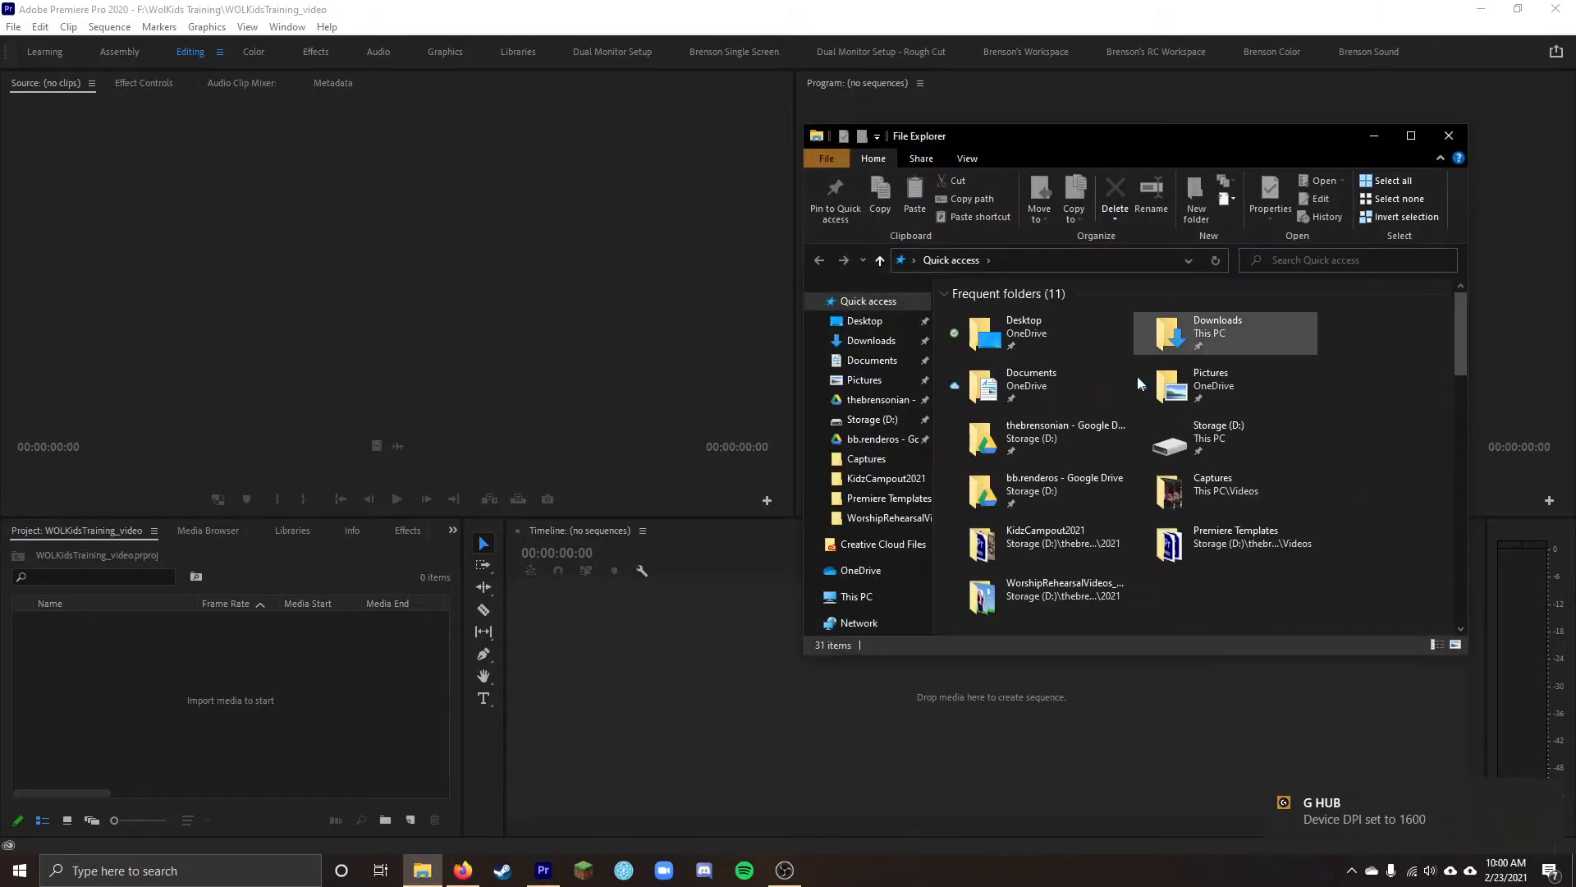
pyautogui.click(857, 597)
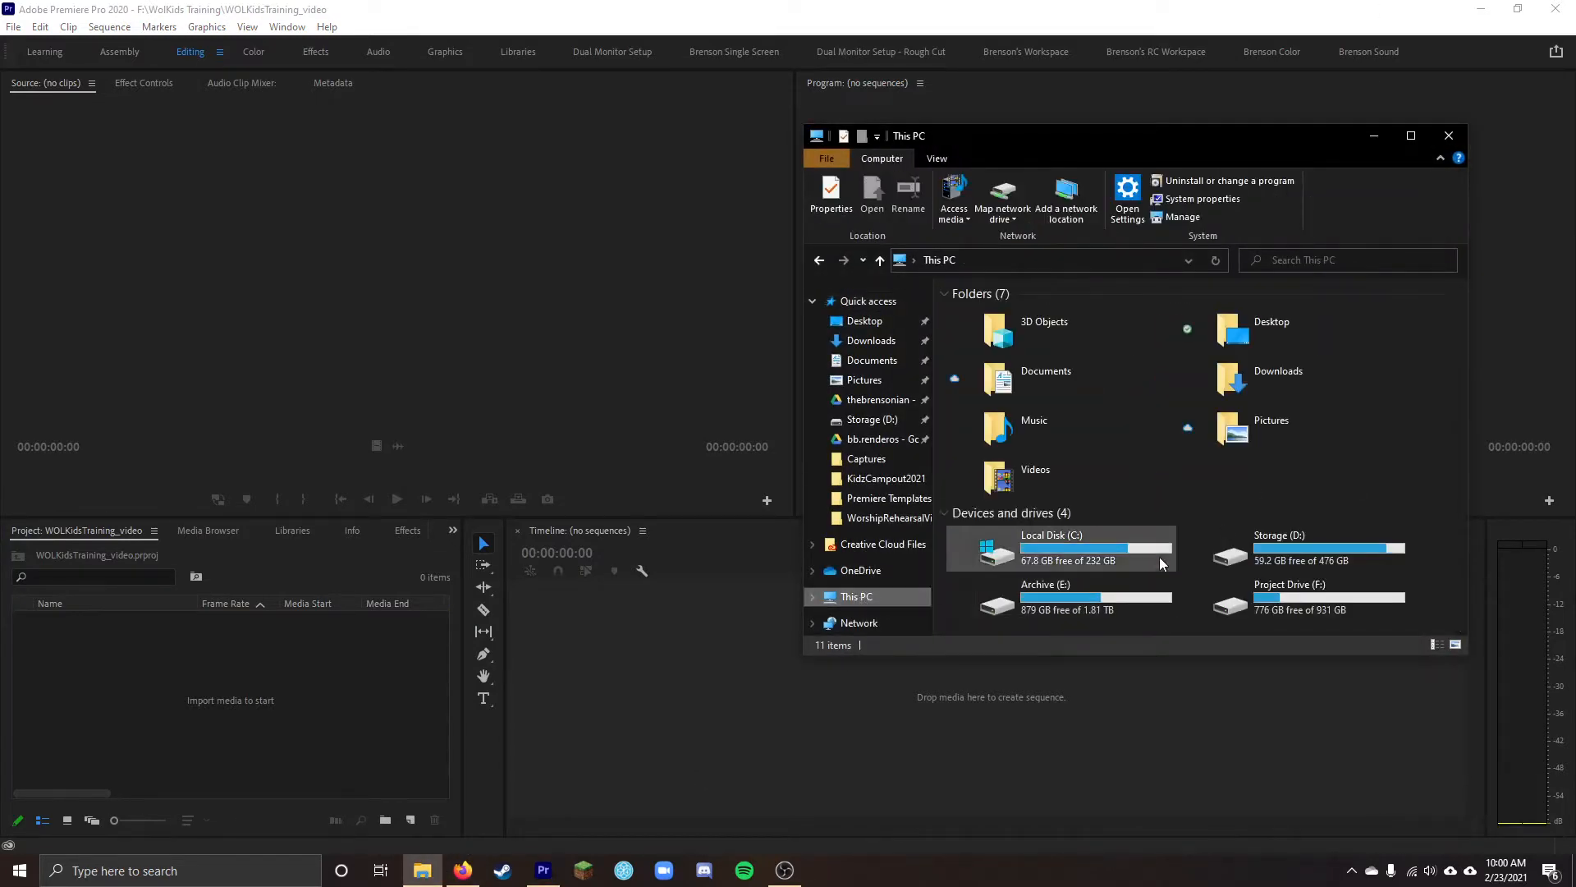
pyautogui.doubleClick(1315, 611)
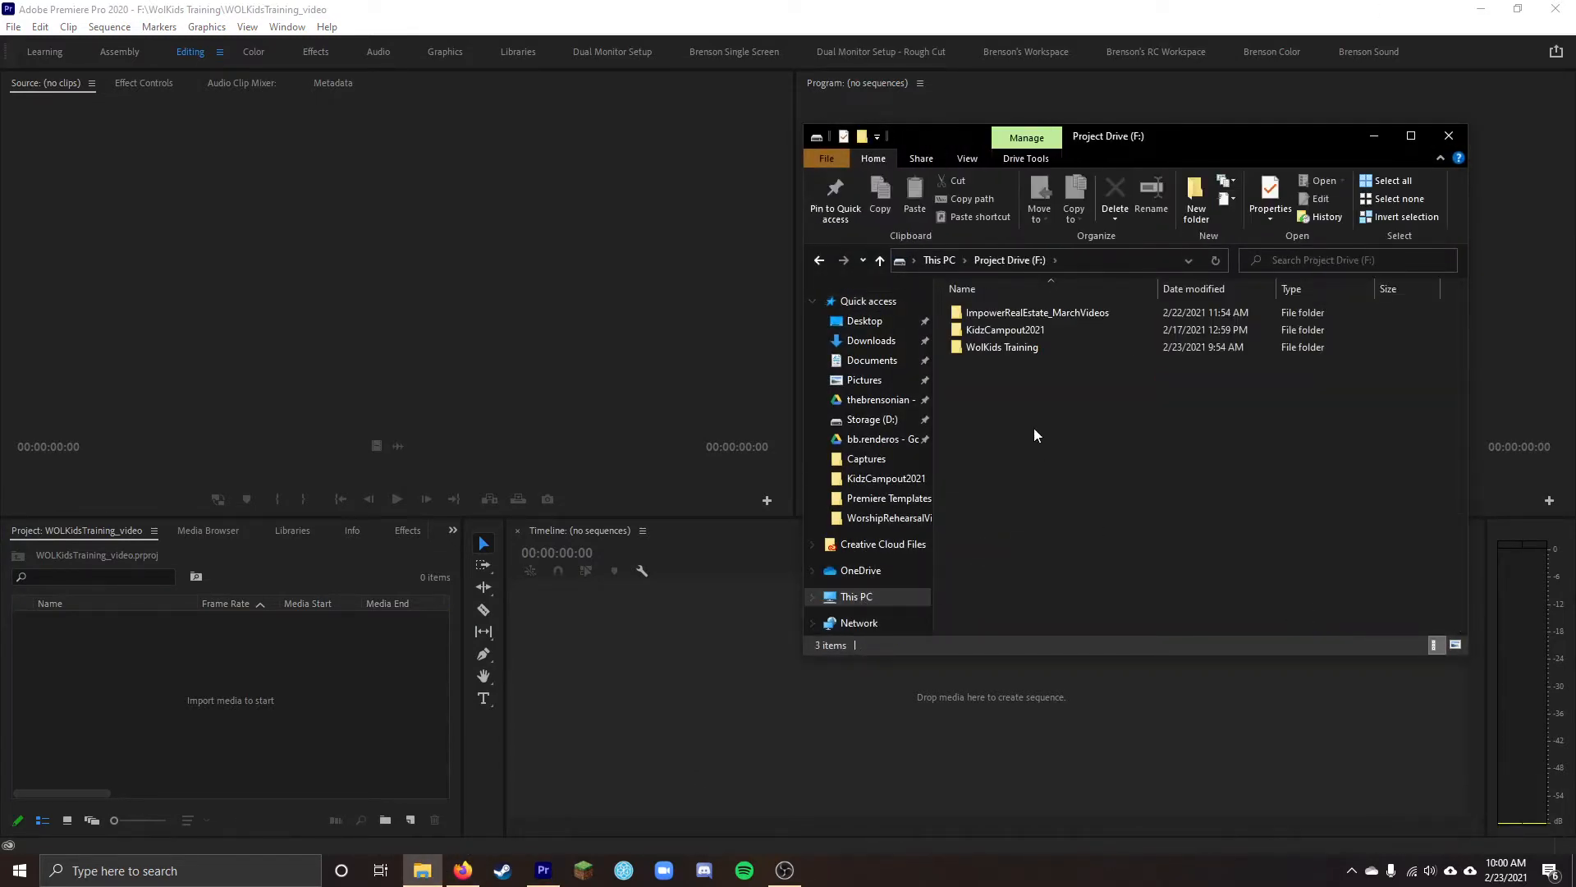
pyautogui.doubleClick(1008, 346)
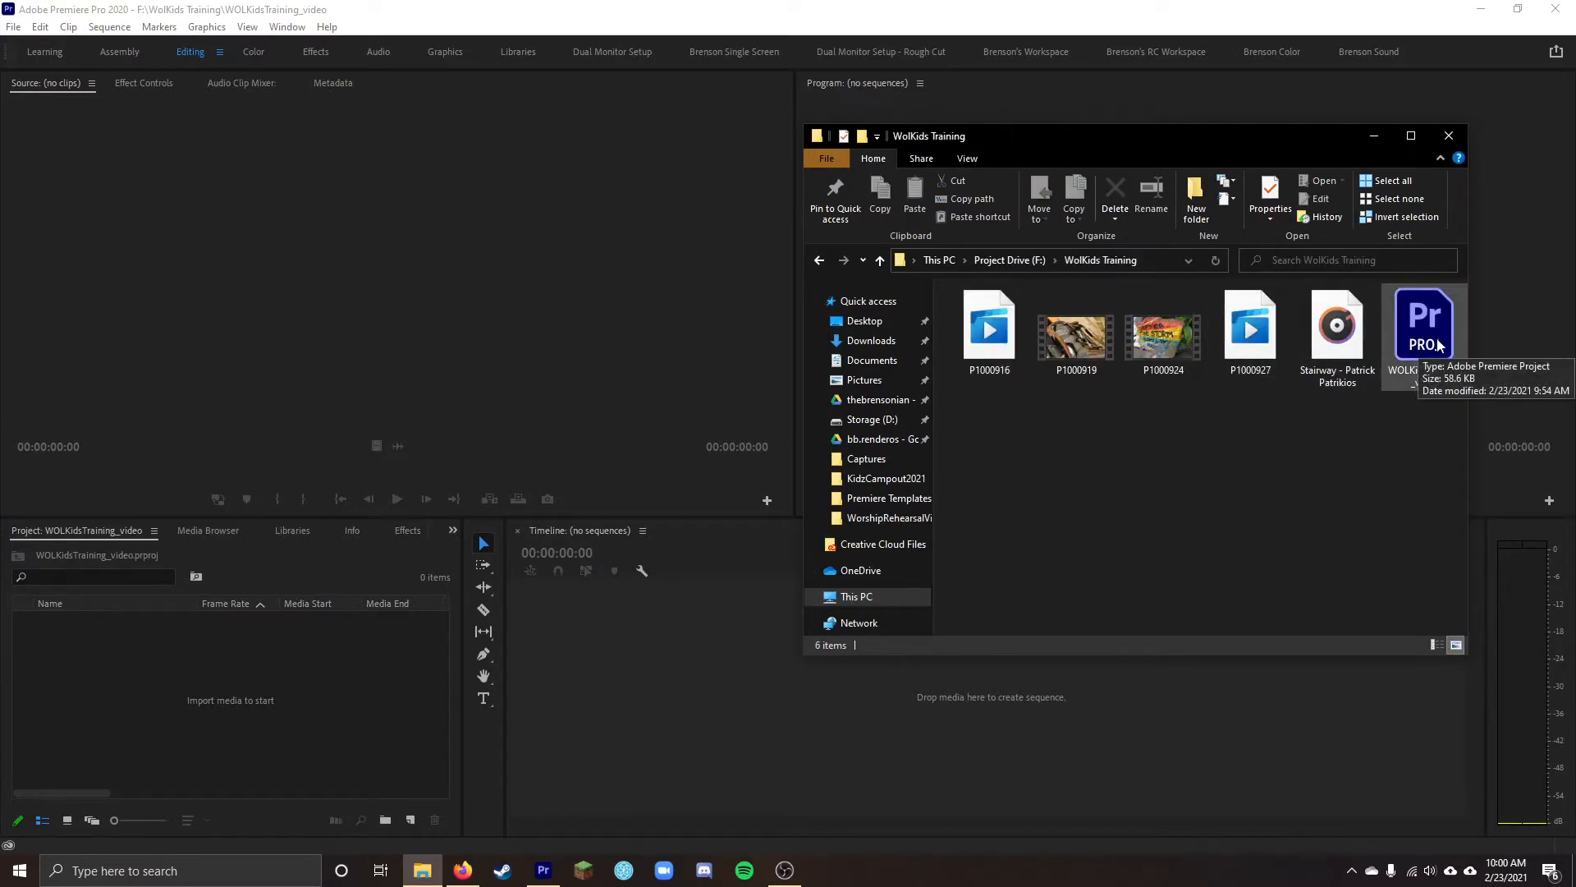
pyautogui.moveTo(1350, 460); pyautogui.dragTo(169, 718)
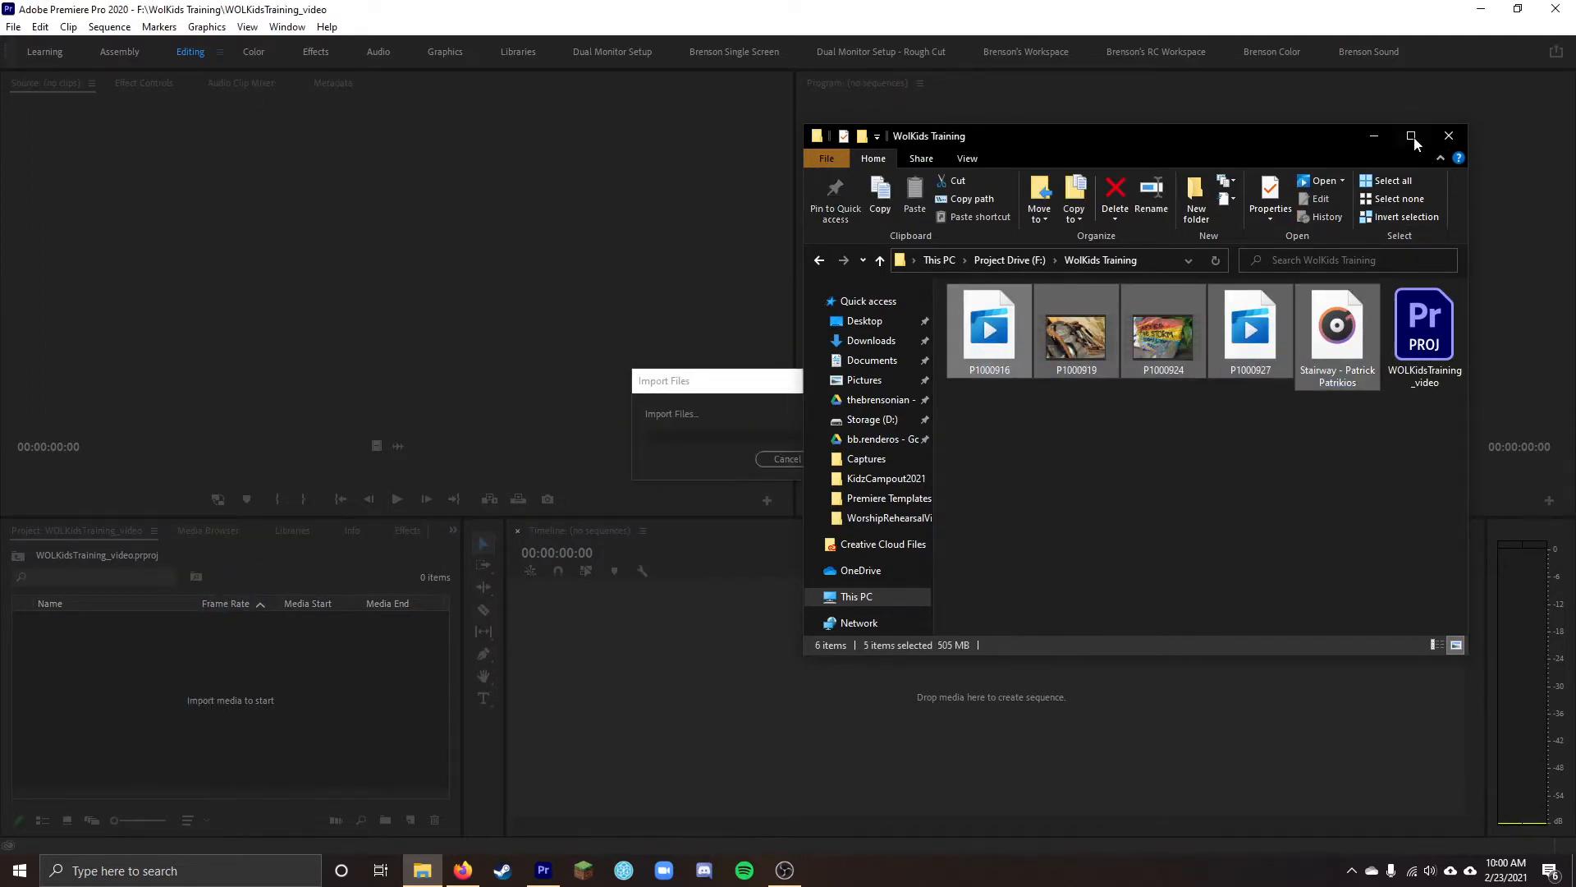
pyautogui.click(1366, 137)
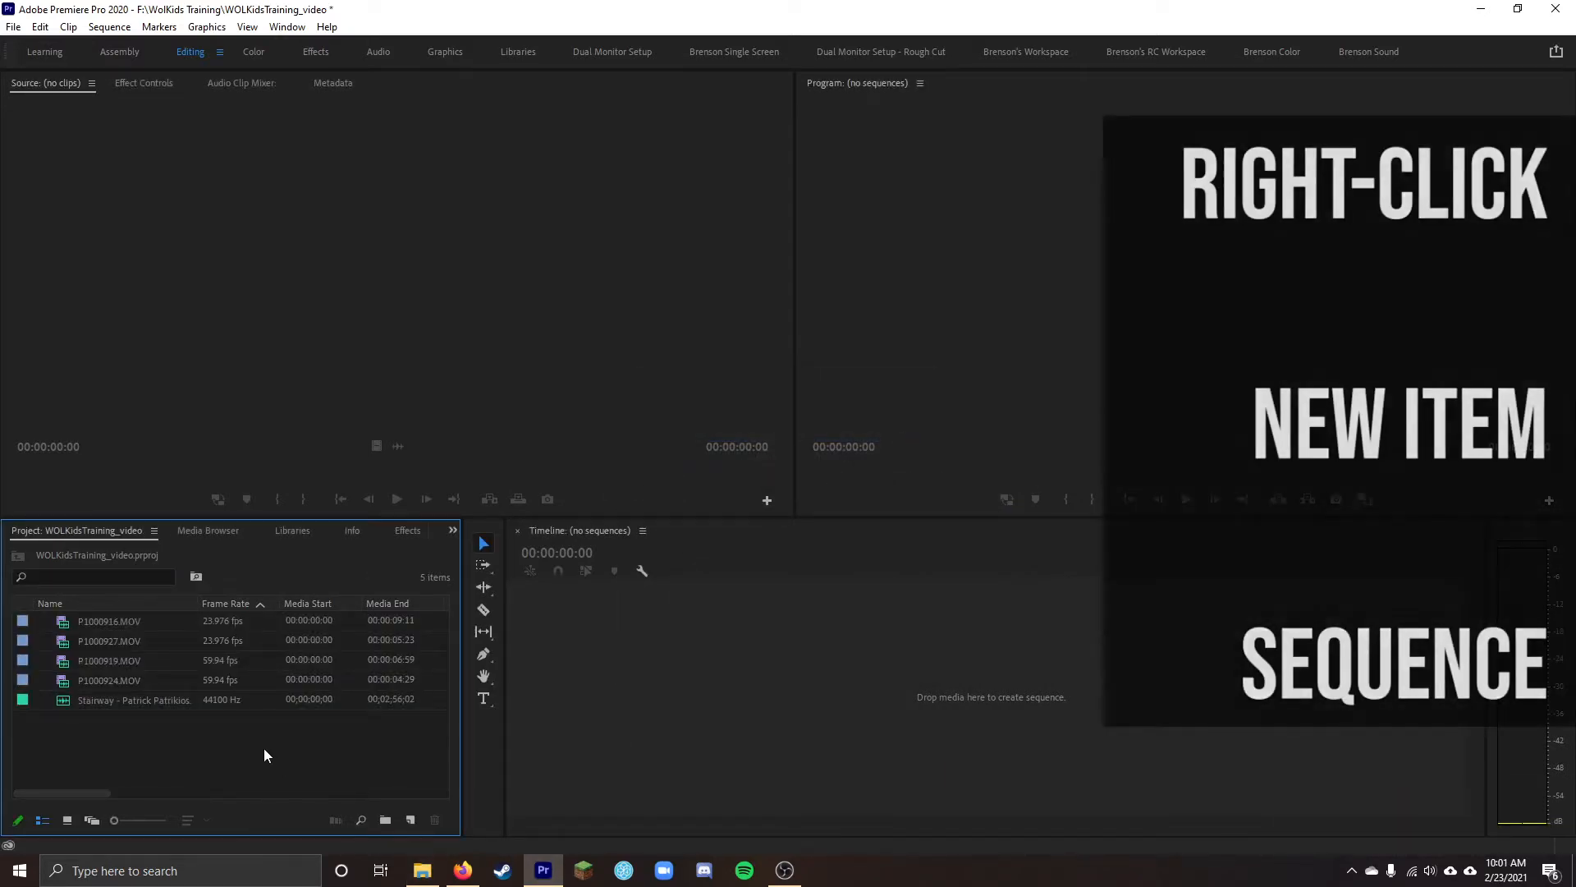
# Create a new sequence named WOLKidsTutorial_Draft1 in the project
pyautogui.rightClick(263, 747)
pyautogui.moveTo(394, 503)
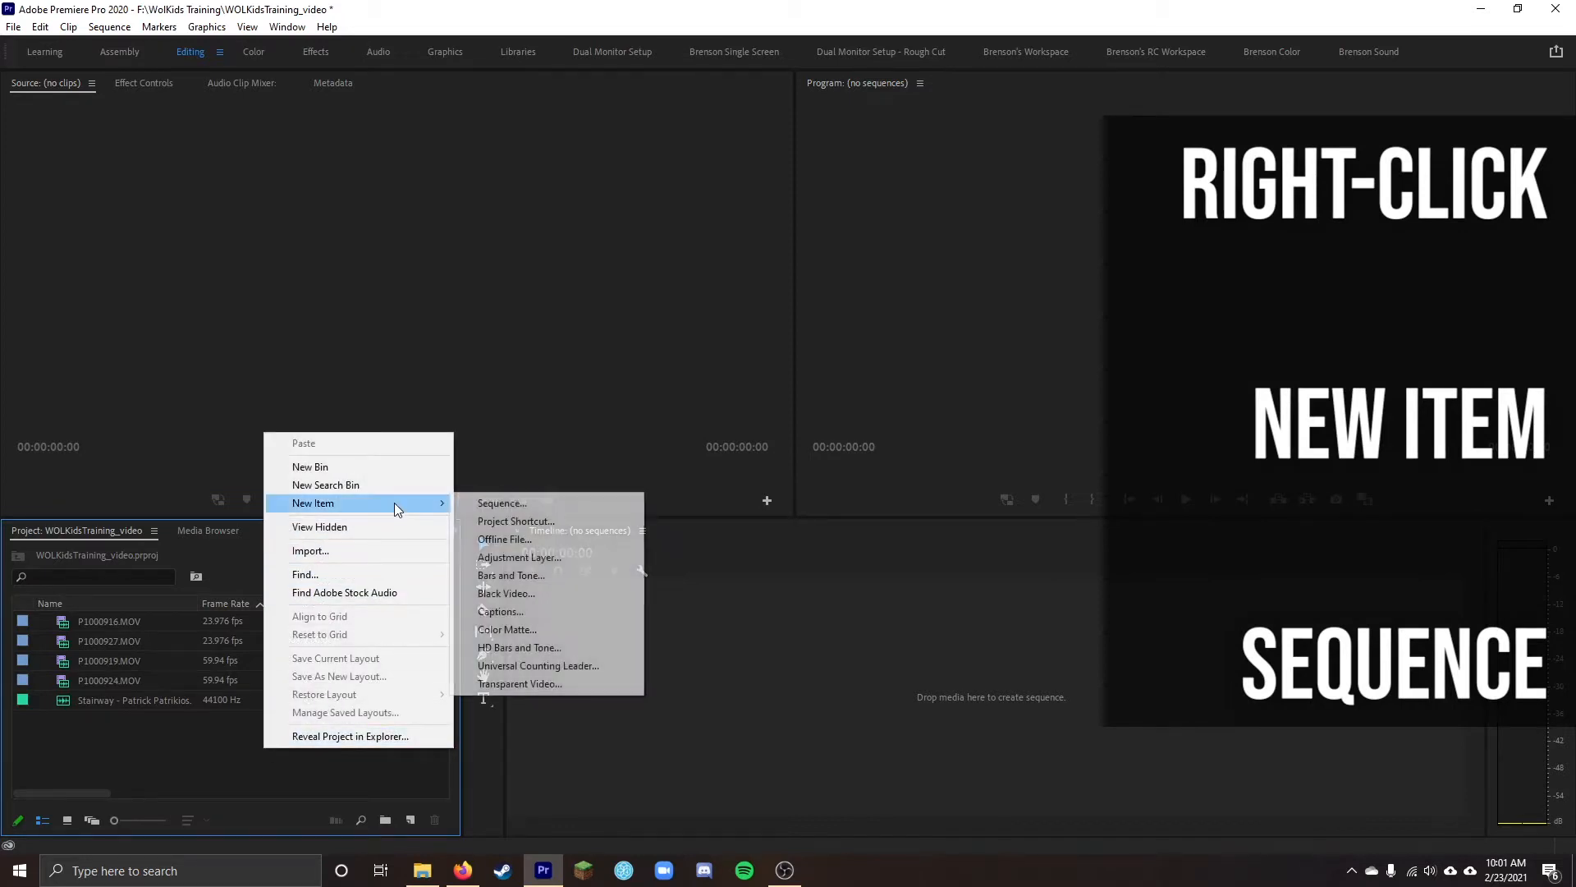
pyautogui.click(505, 503)
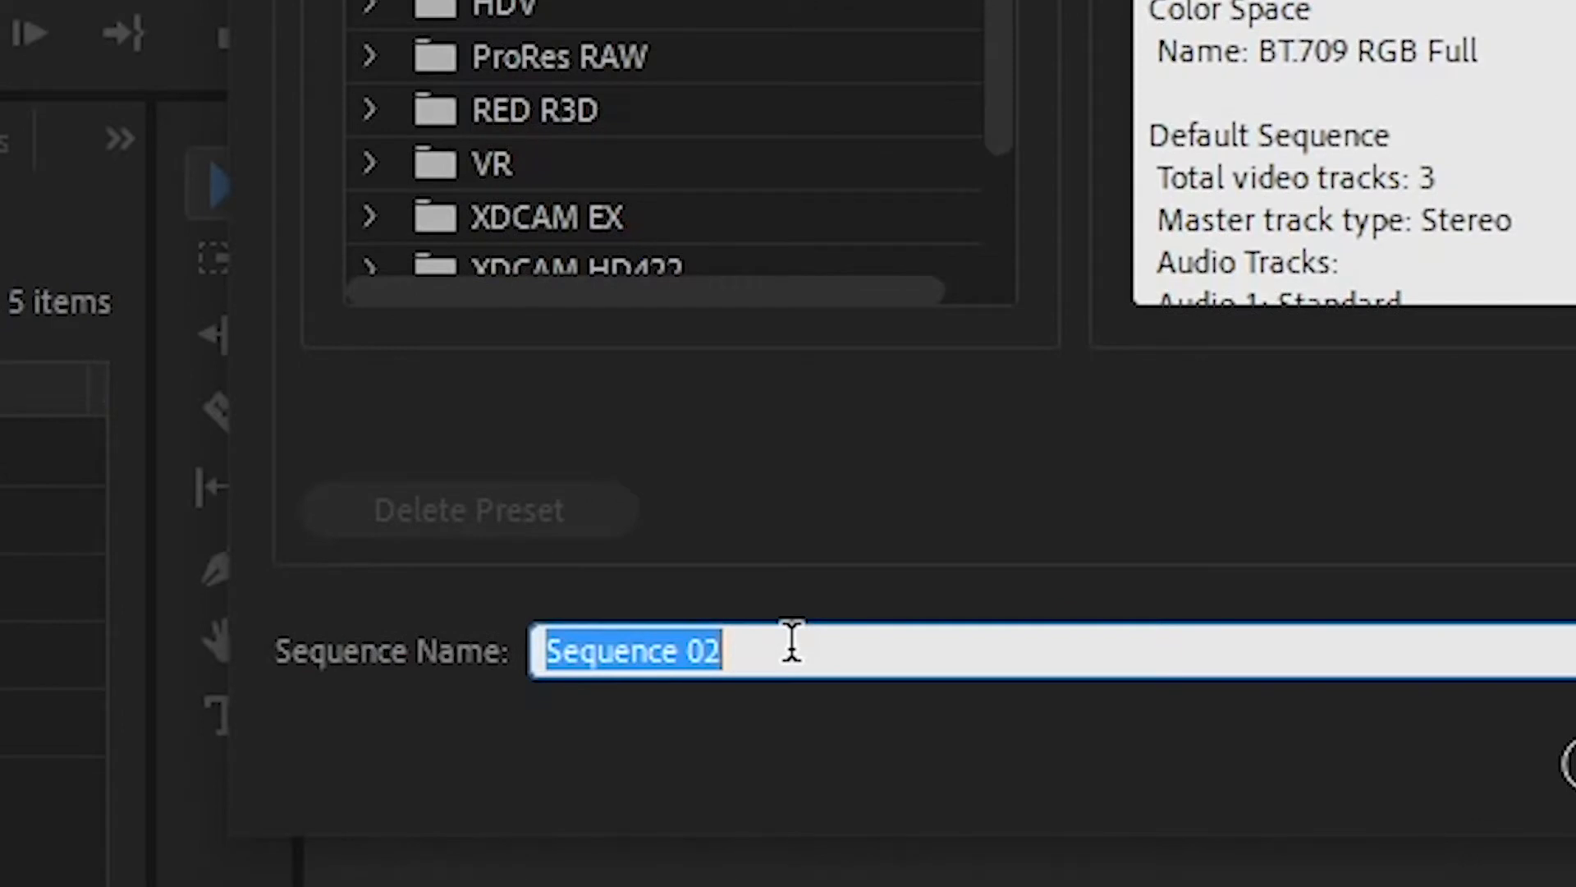
pyautogui.write('WOLK')
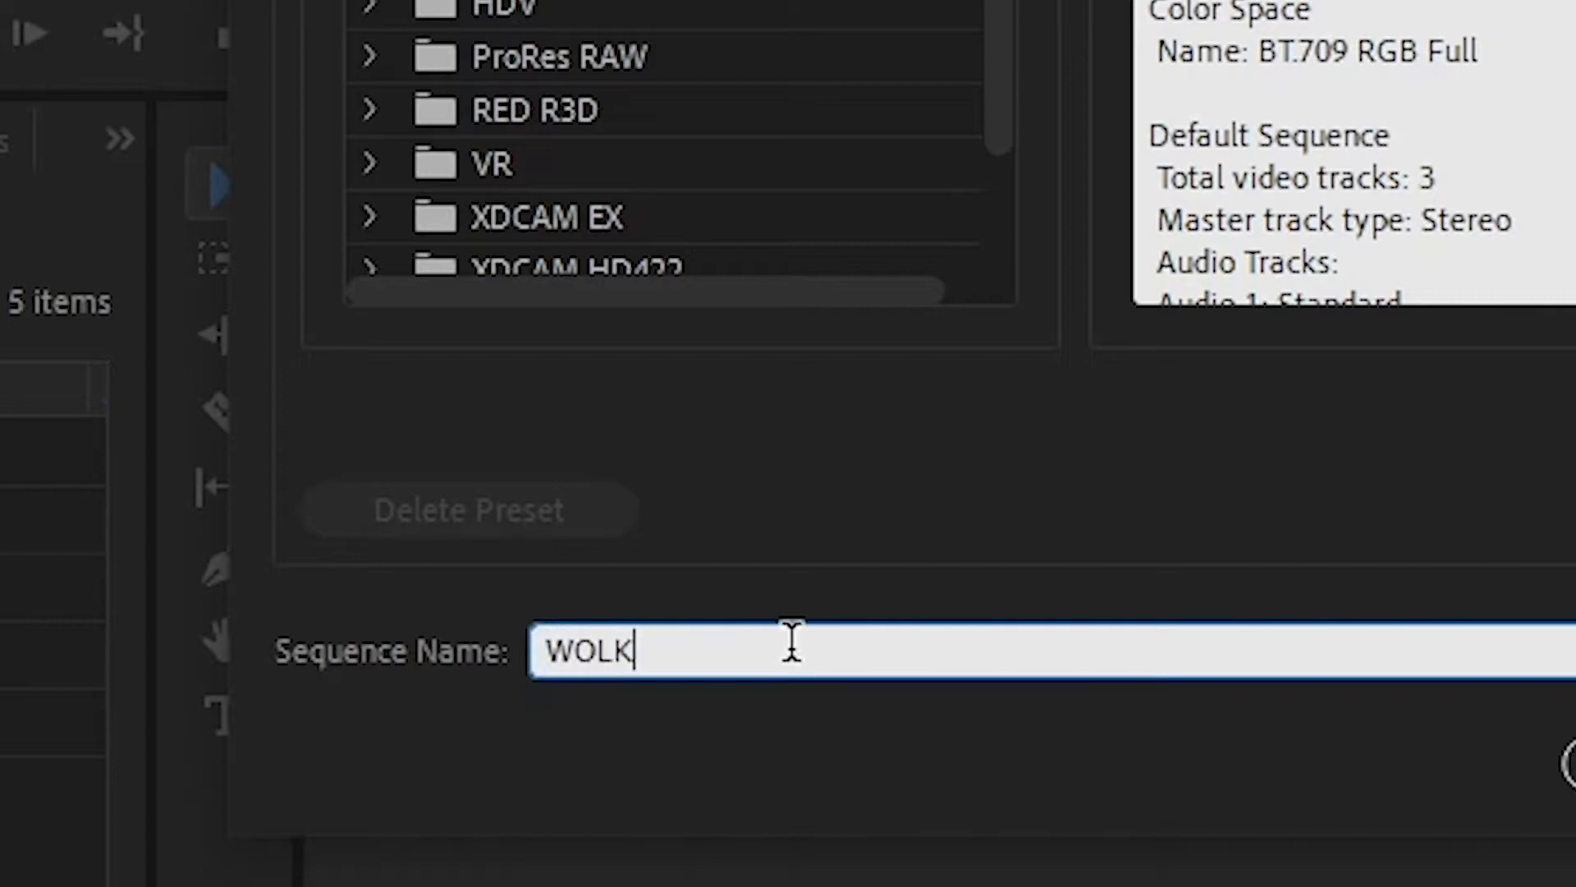
pyautogui.write('idsTuto')
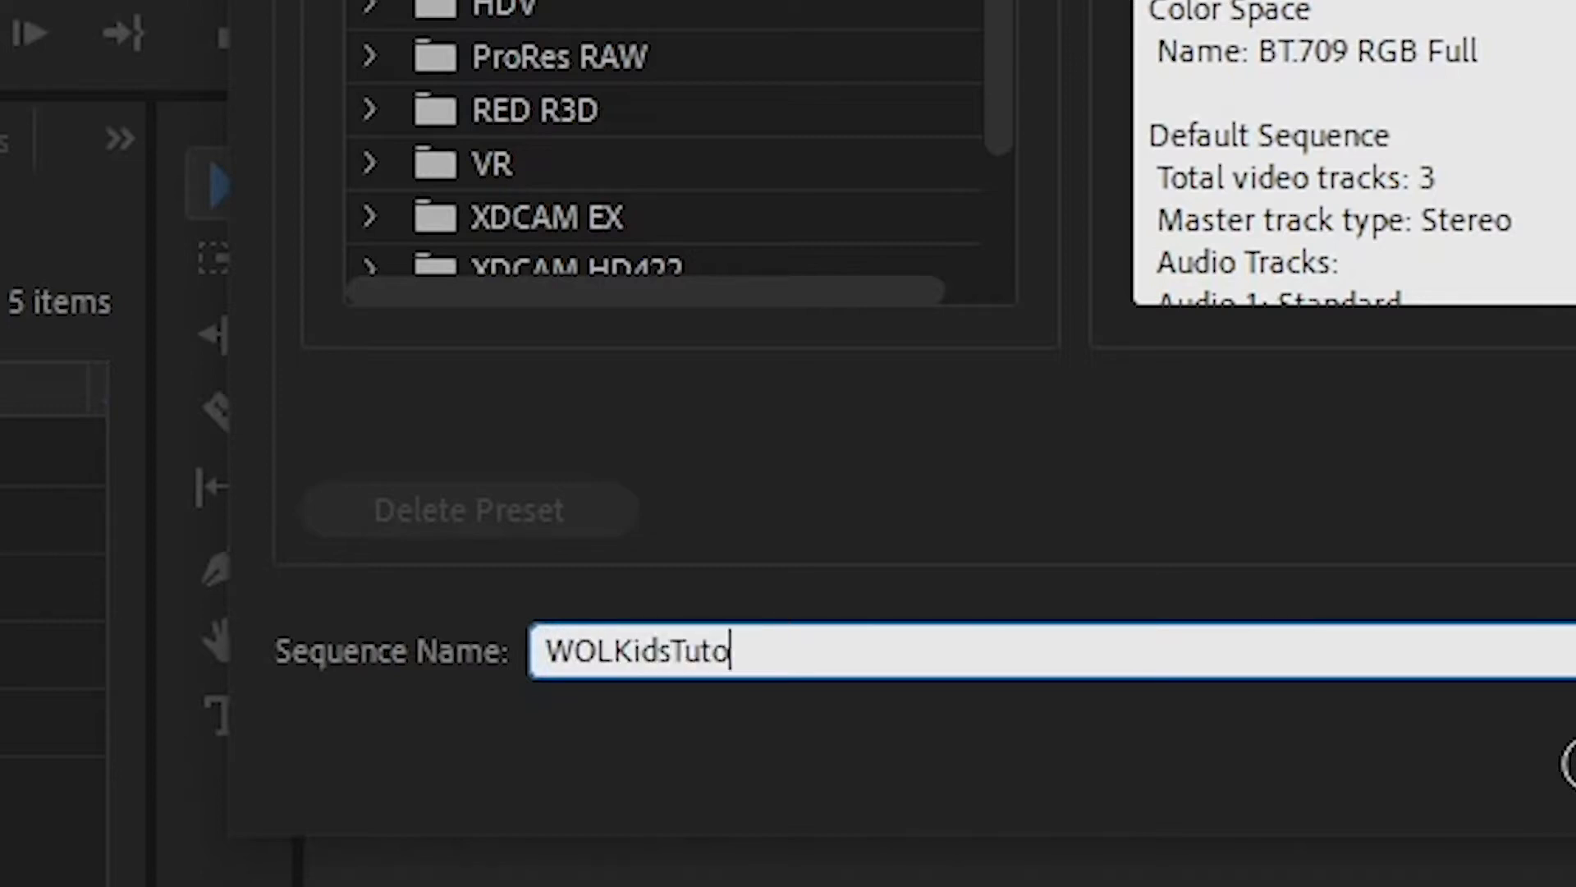
pyautogui.write('rial_Draft1')
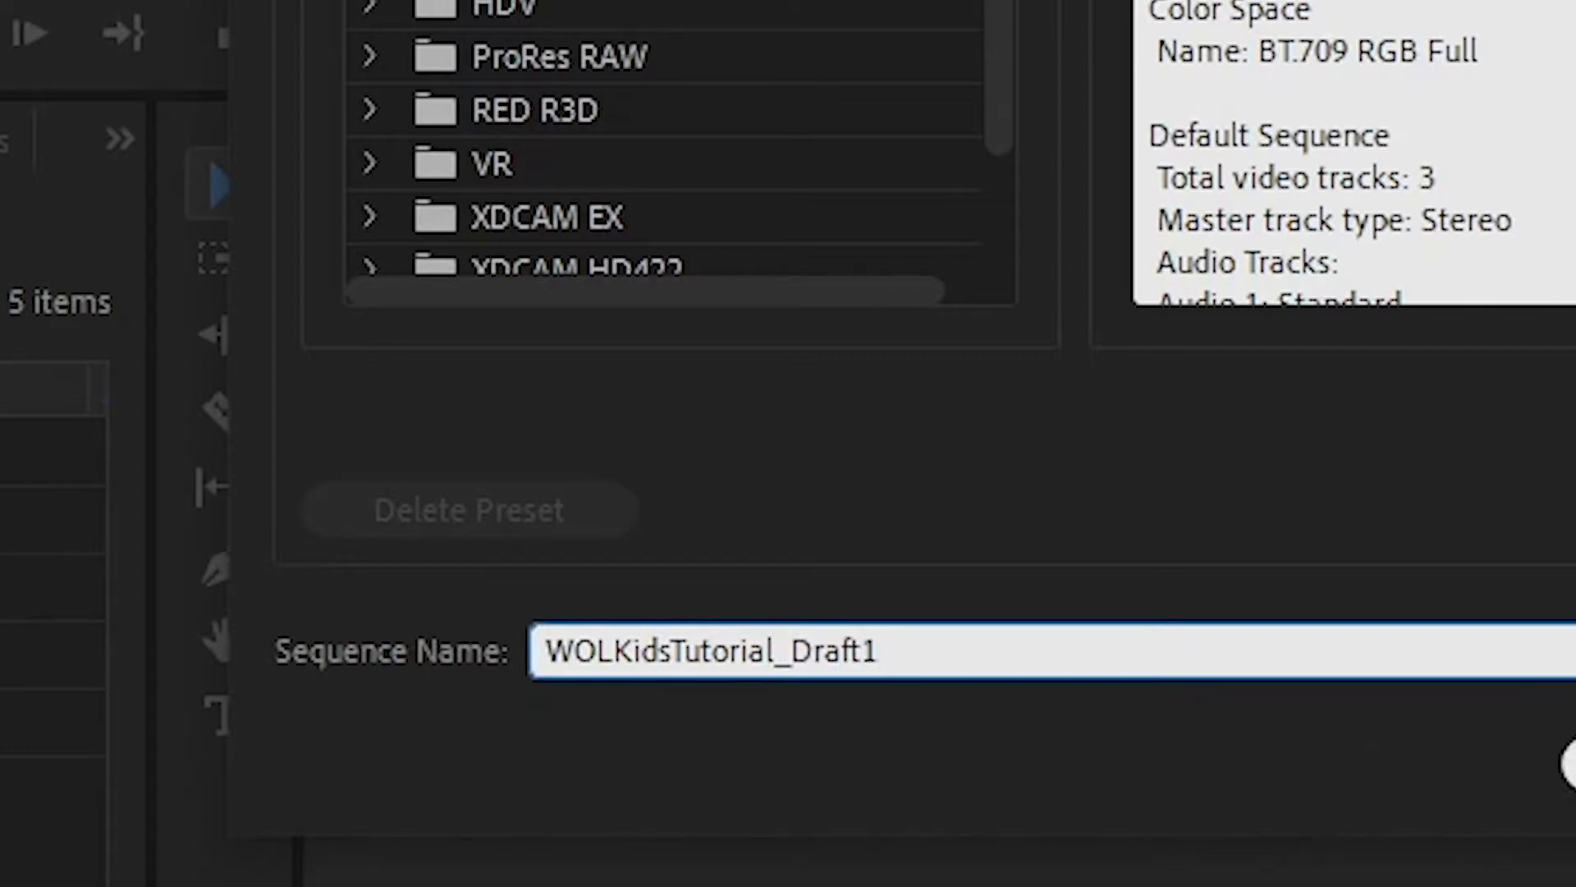
pyautogui.press('Return')
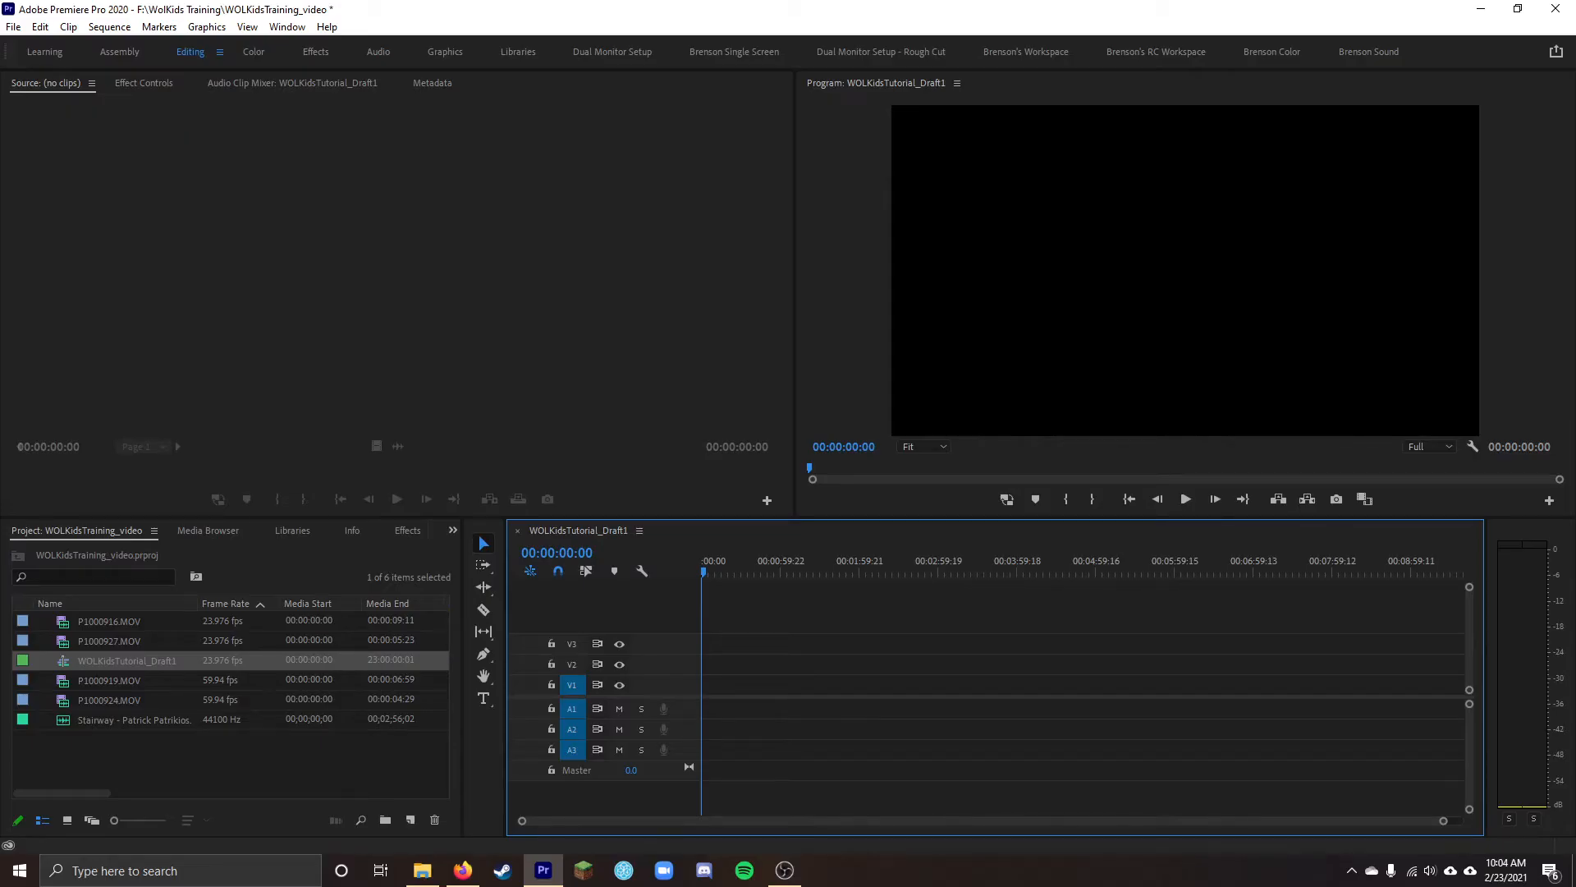
# Load the clip P1000916.MOV into the Source monitor
pyautogui.click(404, 254)
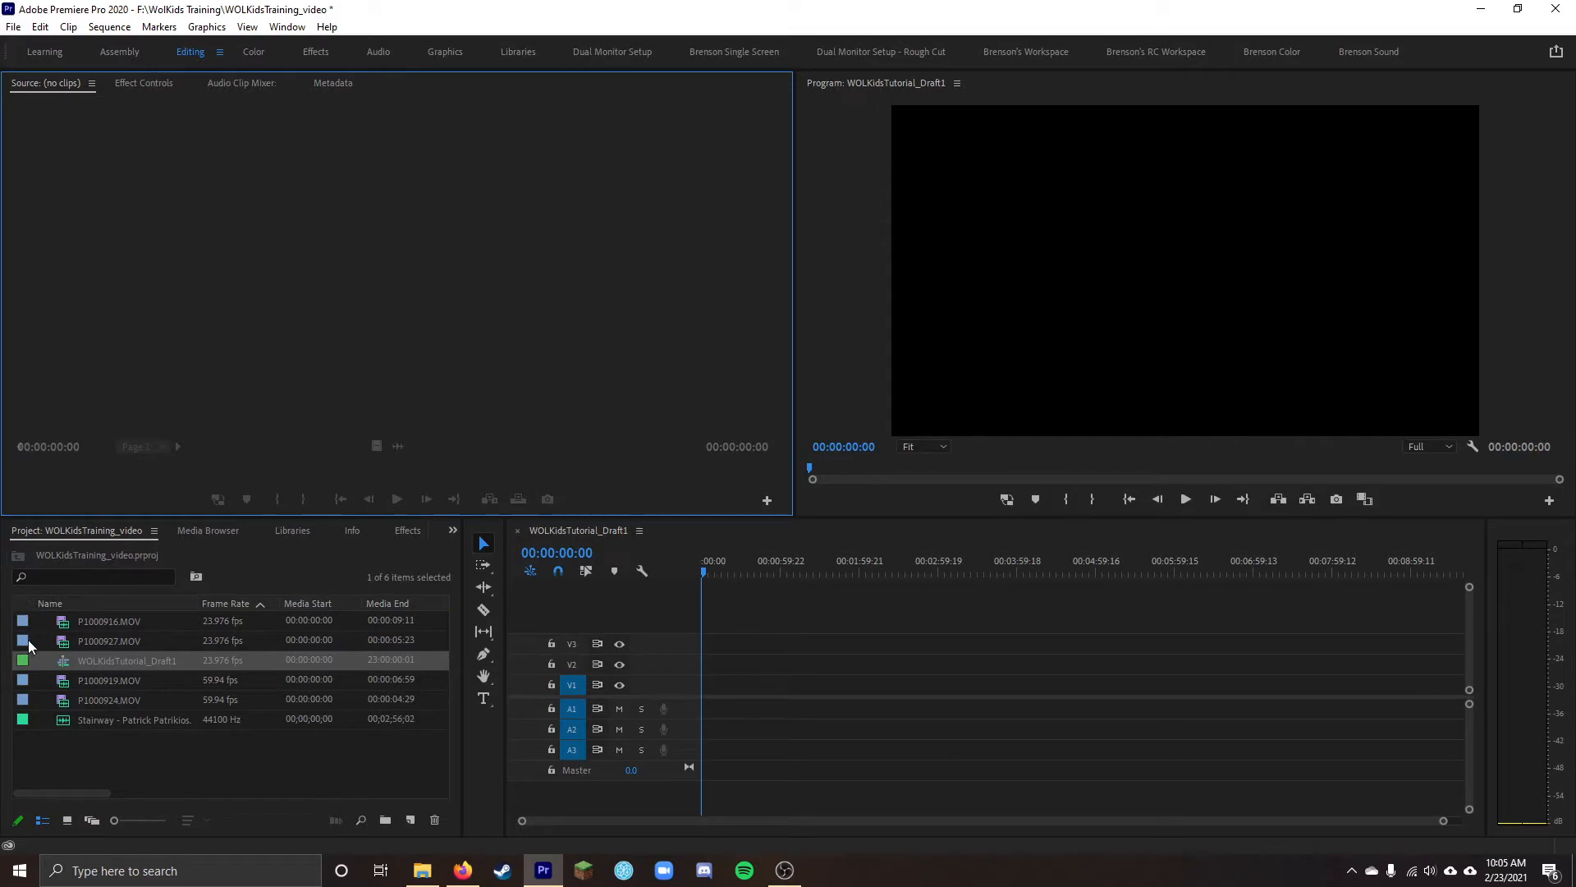
pyautogui.doubleClick(60, 631)
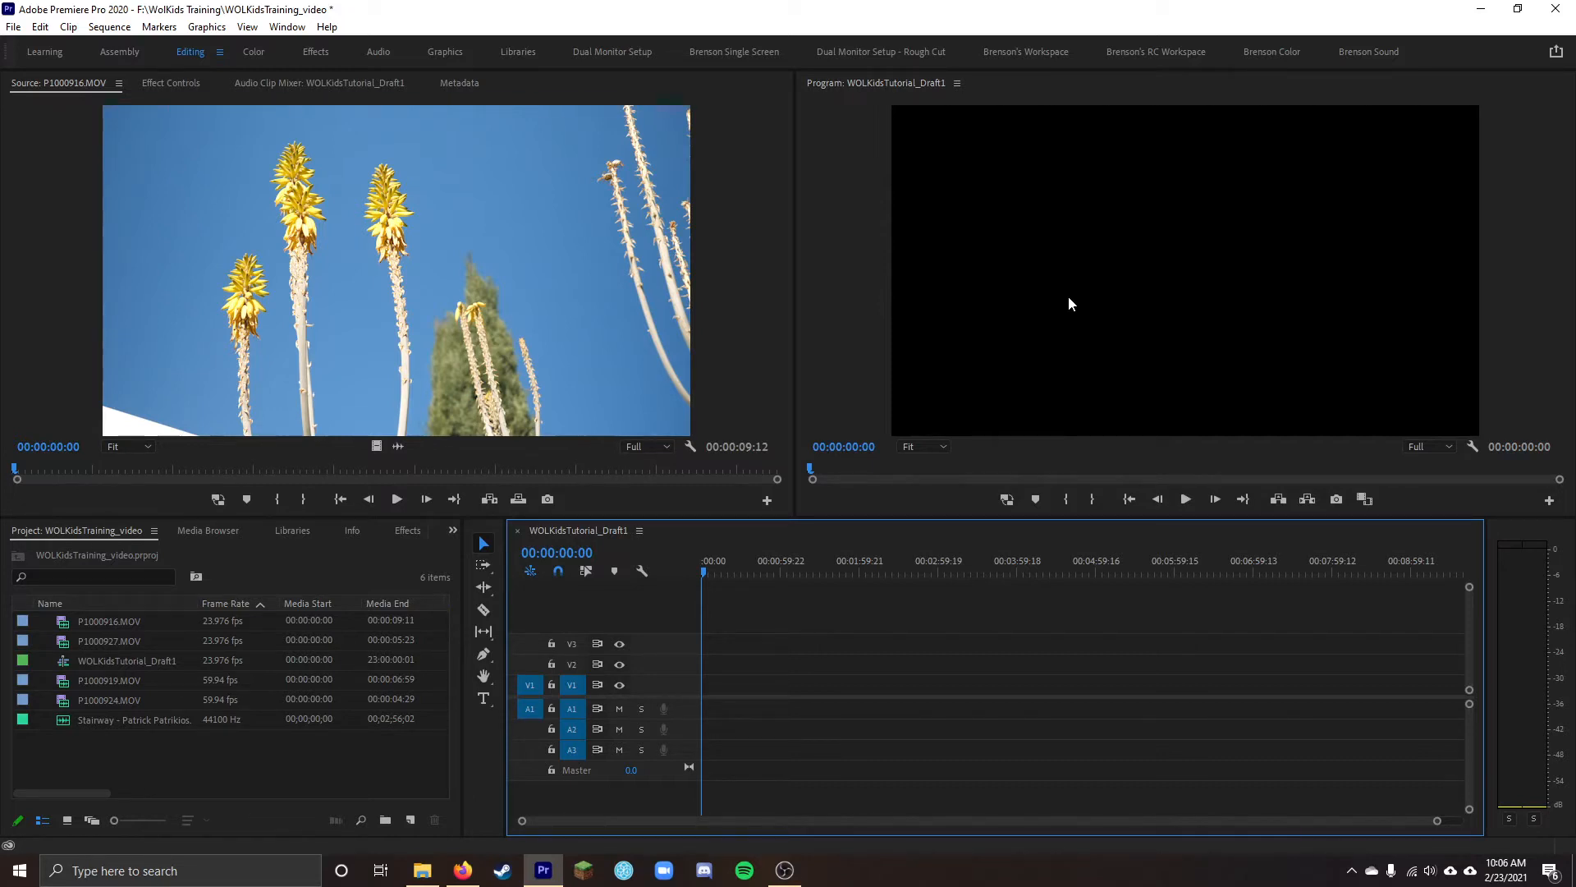
# Look over the Program monitor, the empty sequence timeline, the project media area and the editing tools
pyautogui.click(1084, 312)
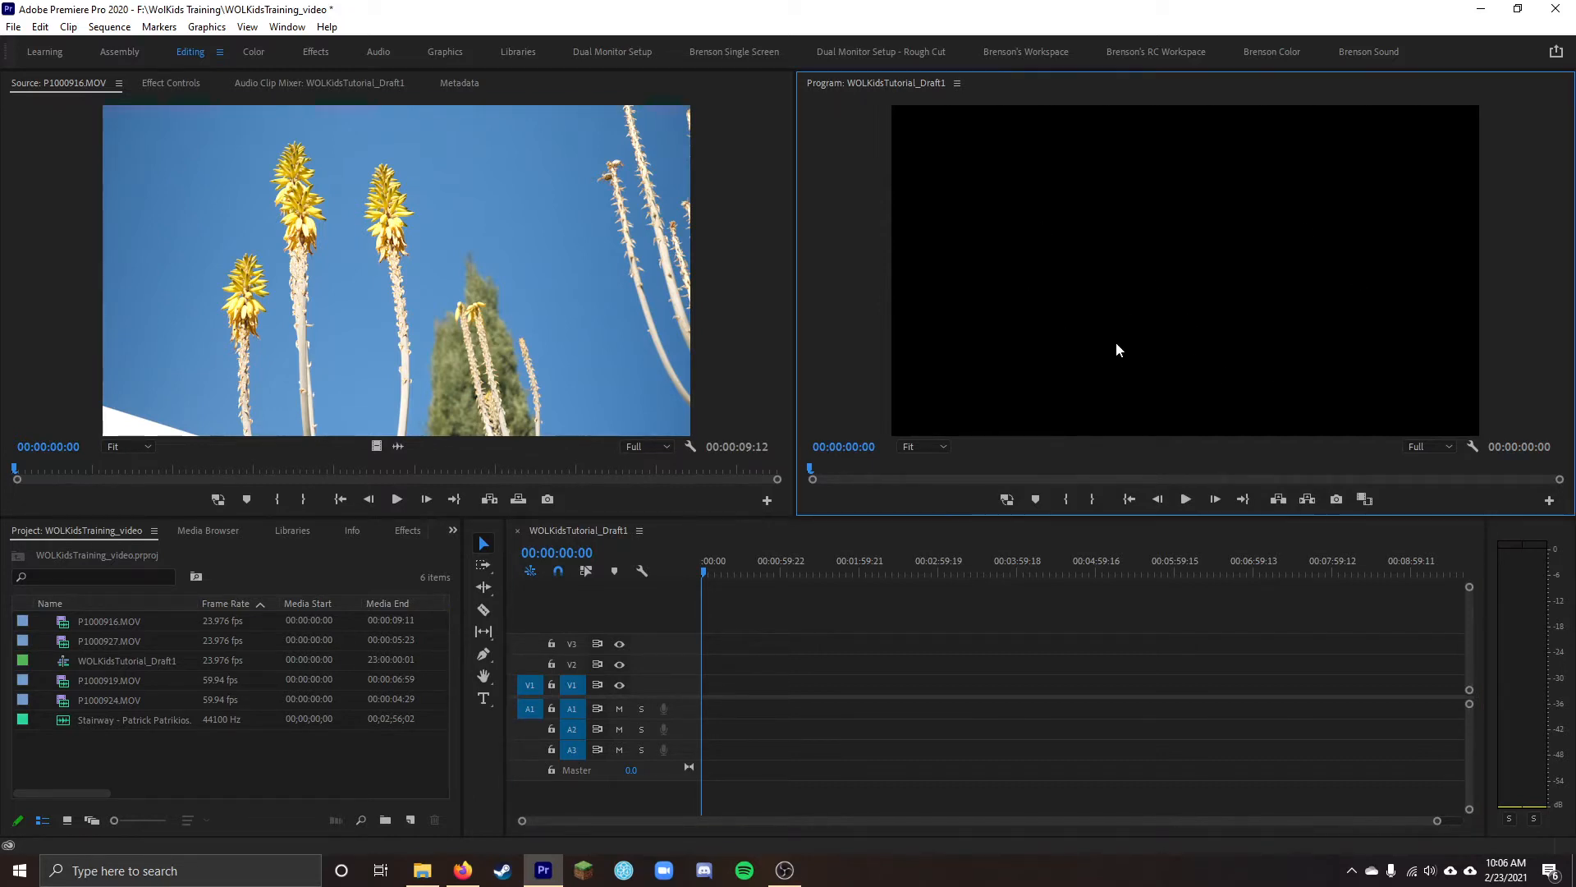
pyautogui.click(1058, 667)
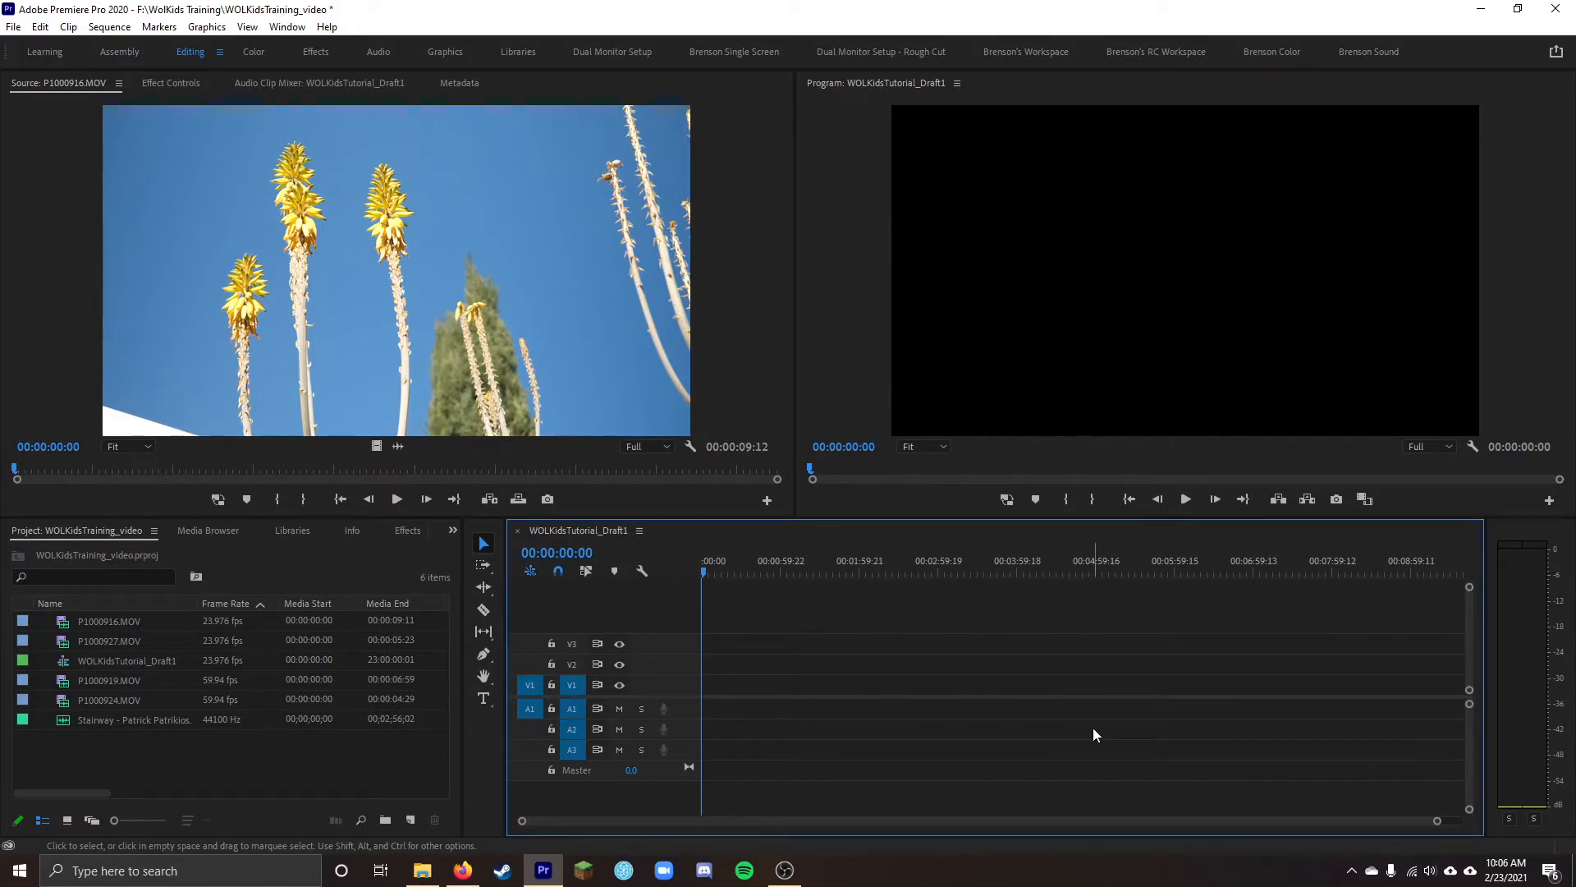
pyautogui.click(1176, 264)
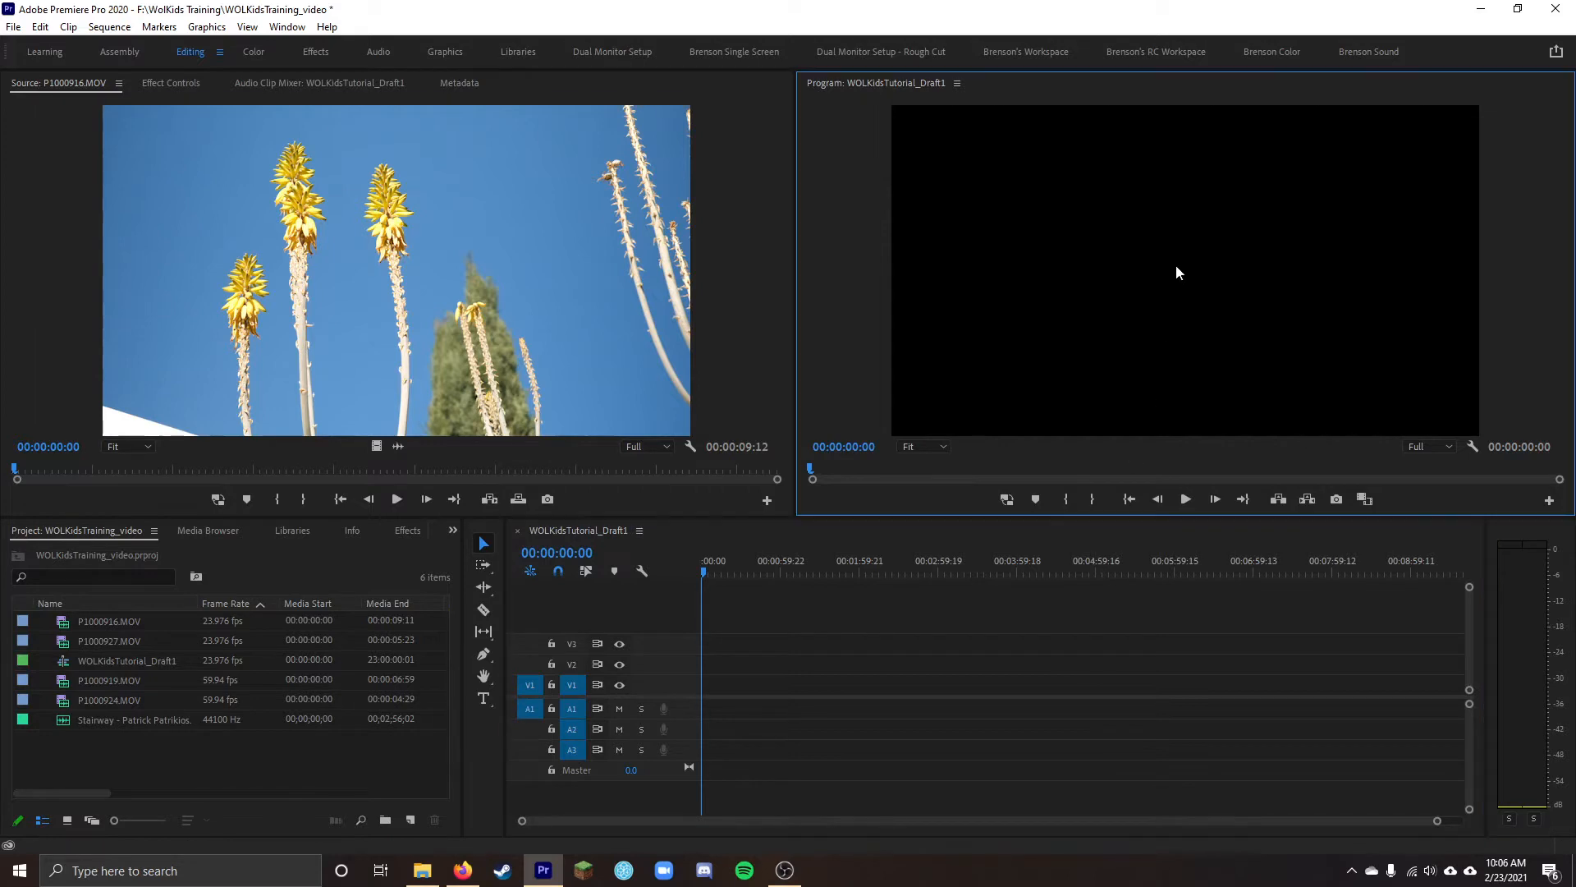
pyautogui.click(885, 717)
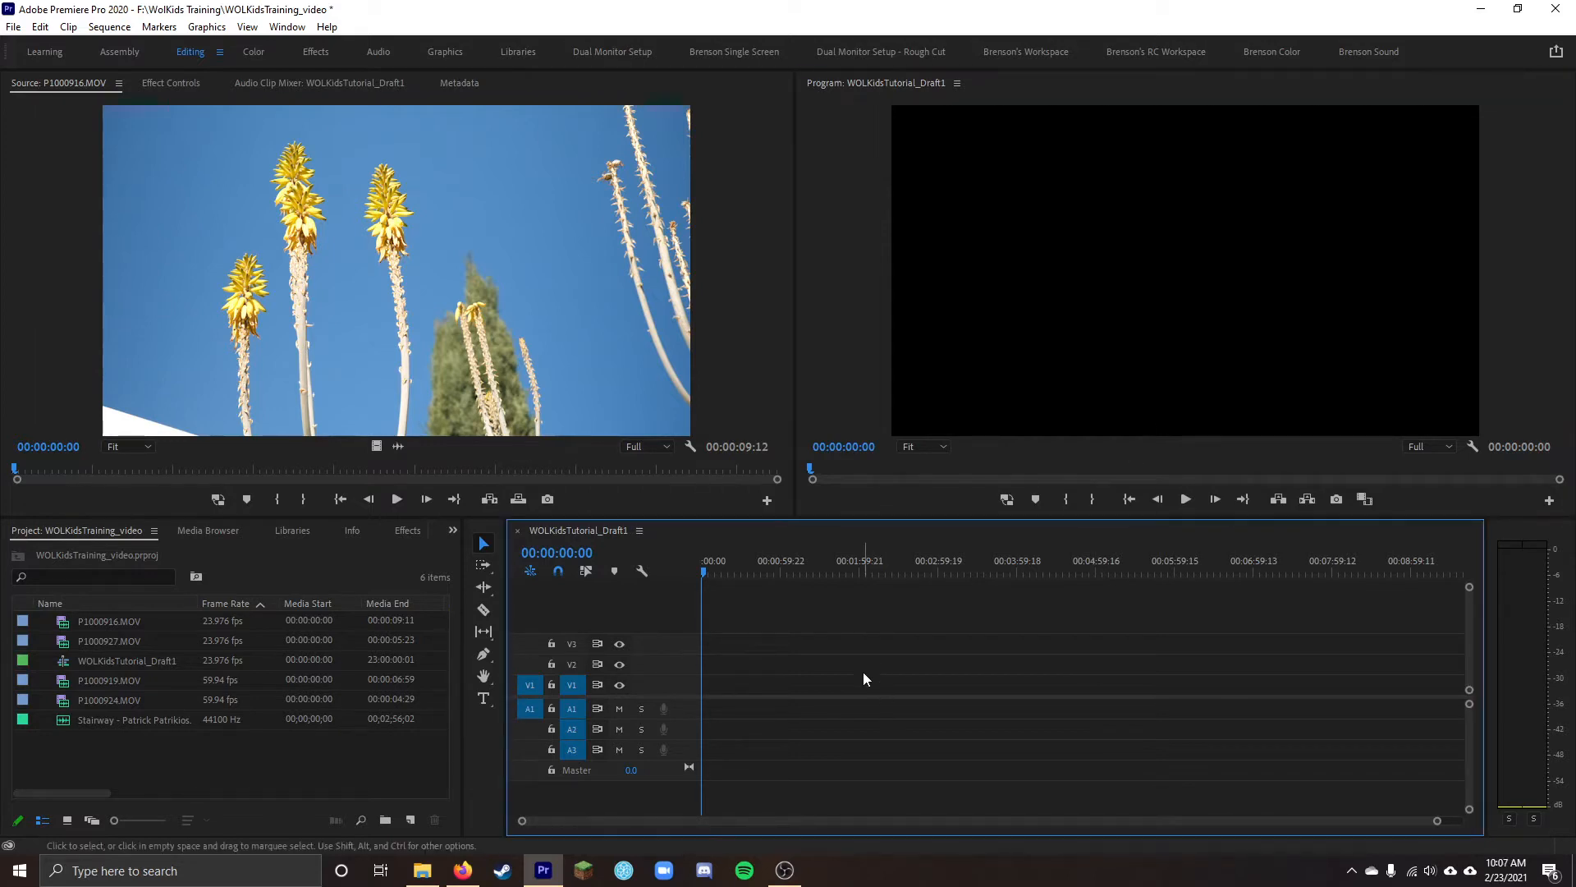
pyautogui.click(323, 756)
pyautogui.click(484, 766)
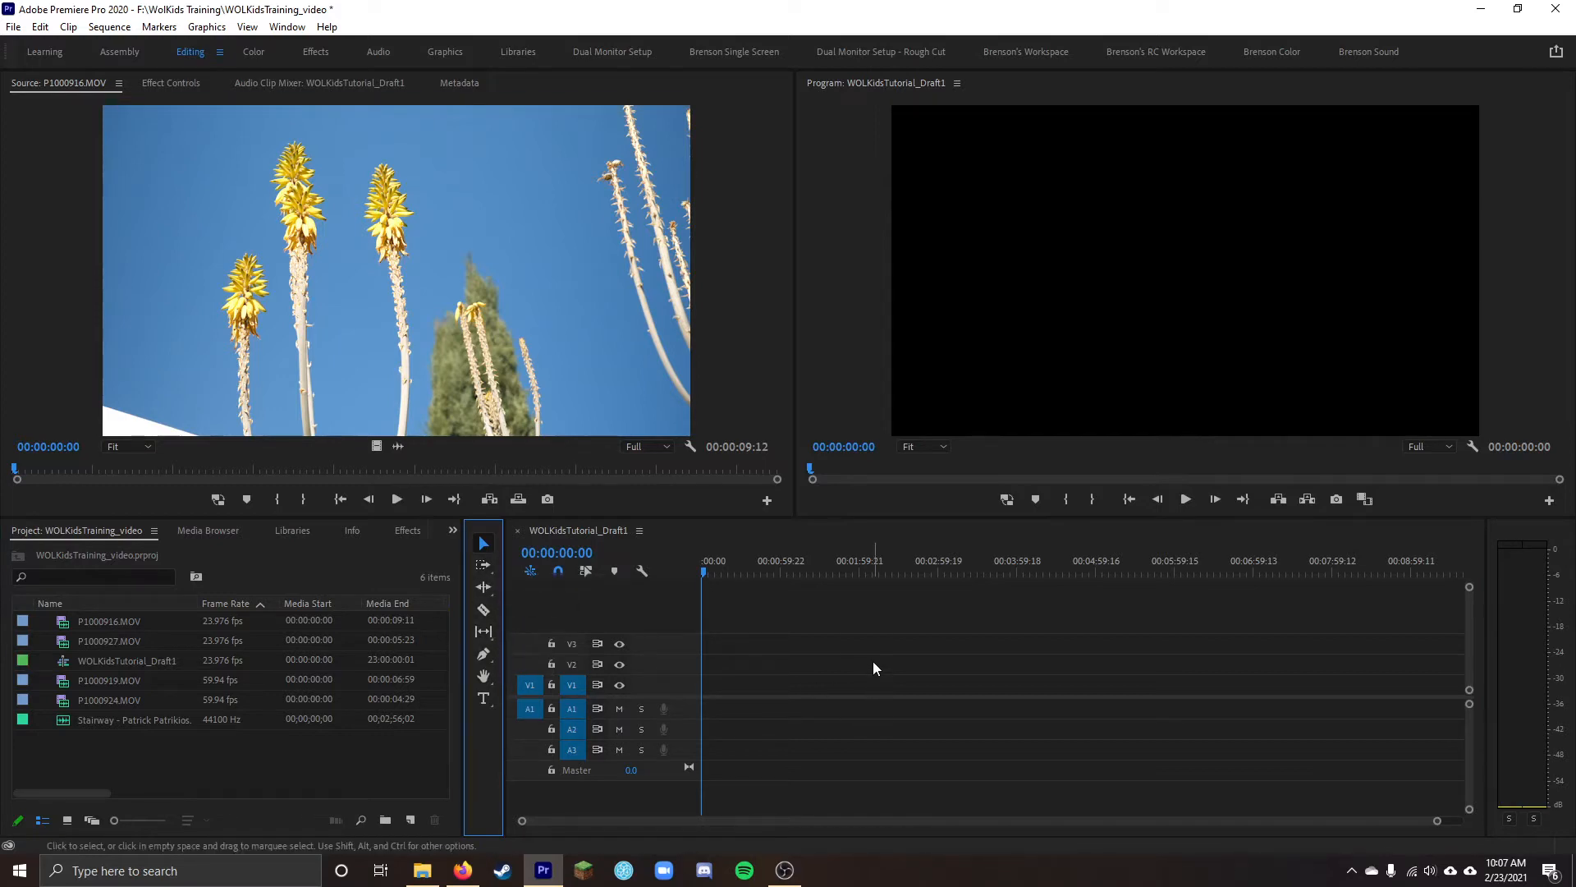
# Try switching to the Razor tool and return to the Selection tool
pyautogui.click(481, 545)
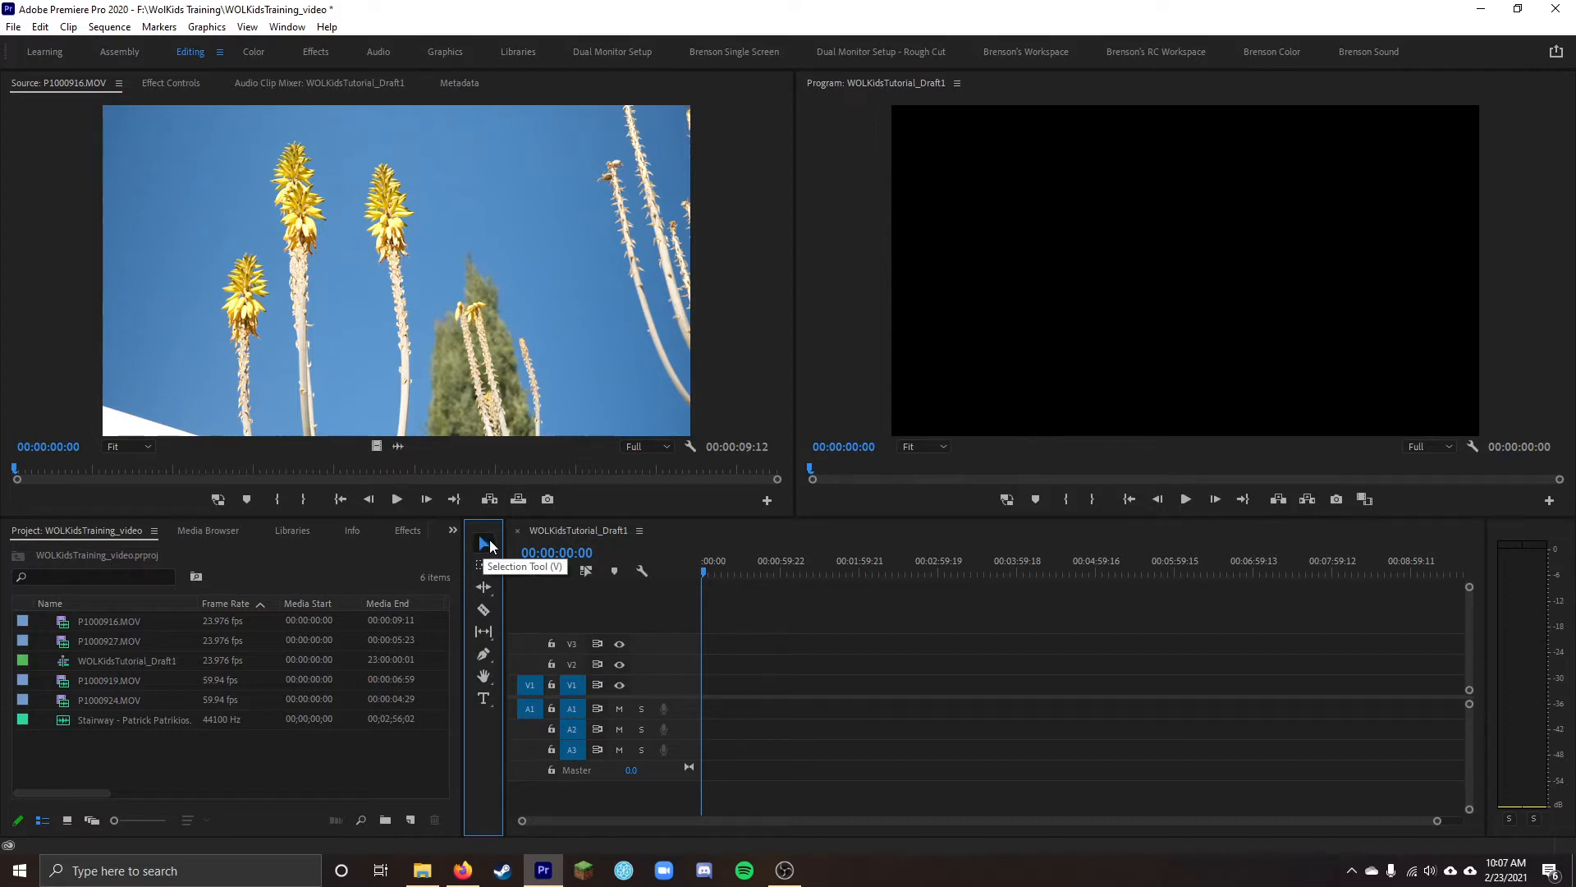
pyautogui.click(484, 613)
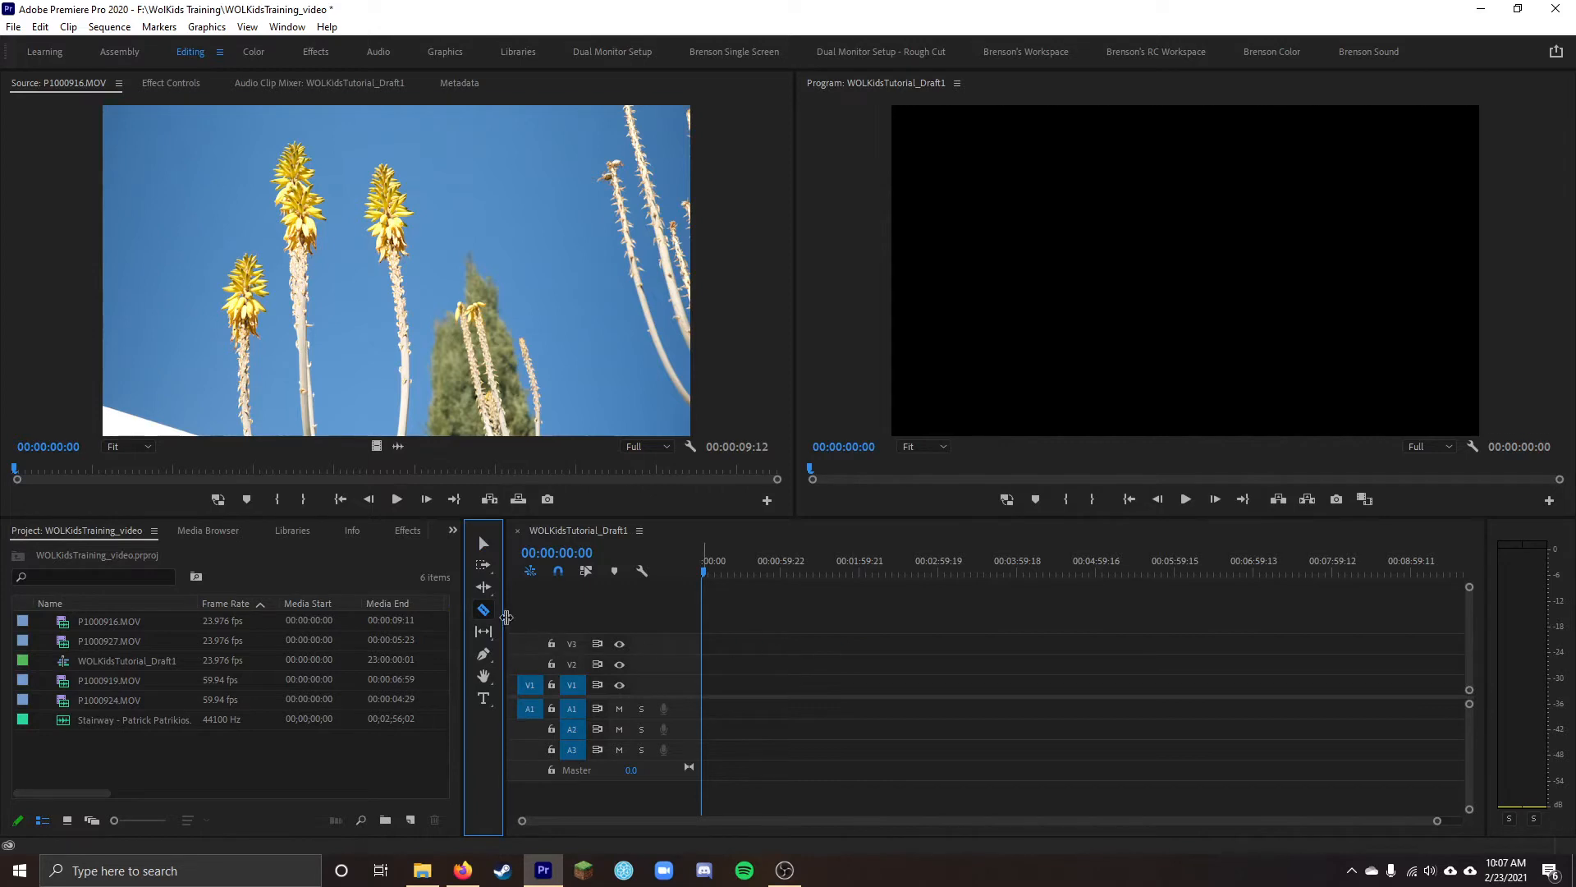
pyautogui.press('v')
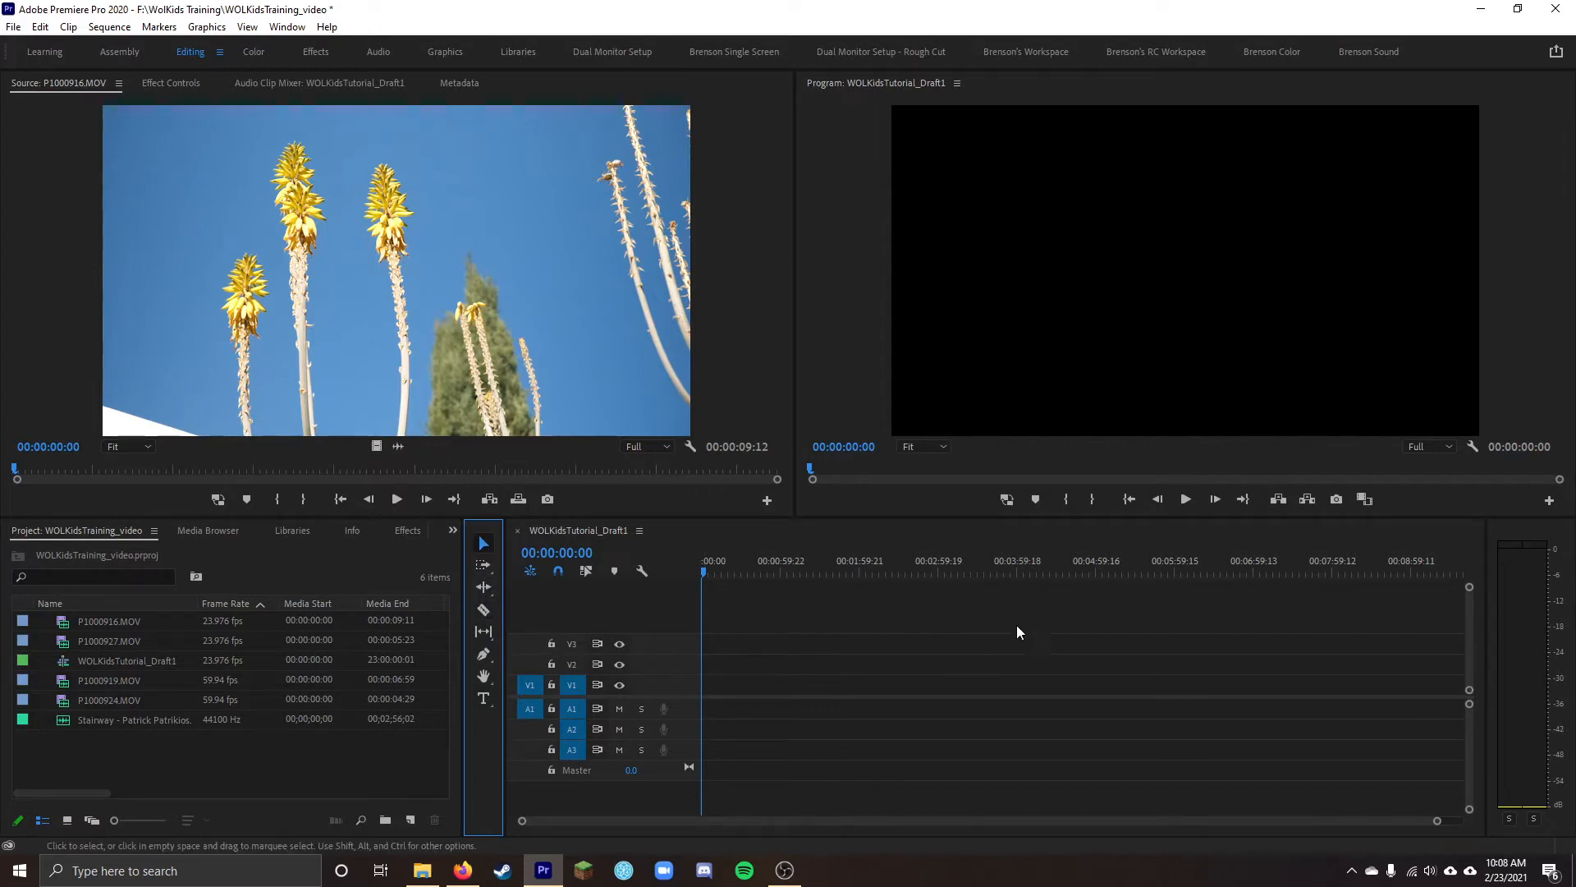
# Look at the audio meters and Effect Controls, and return to the Source view of P1000916.MOV
pyautogui.click(1525, 530)
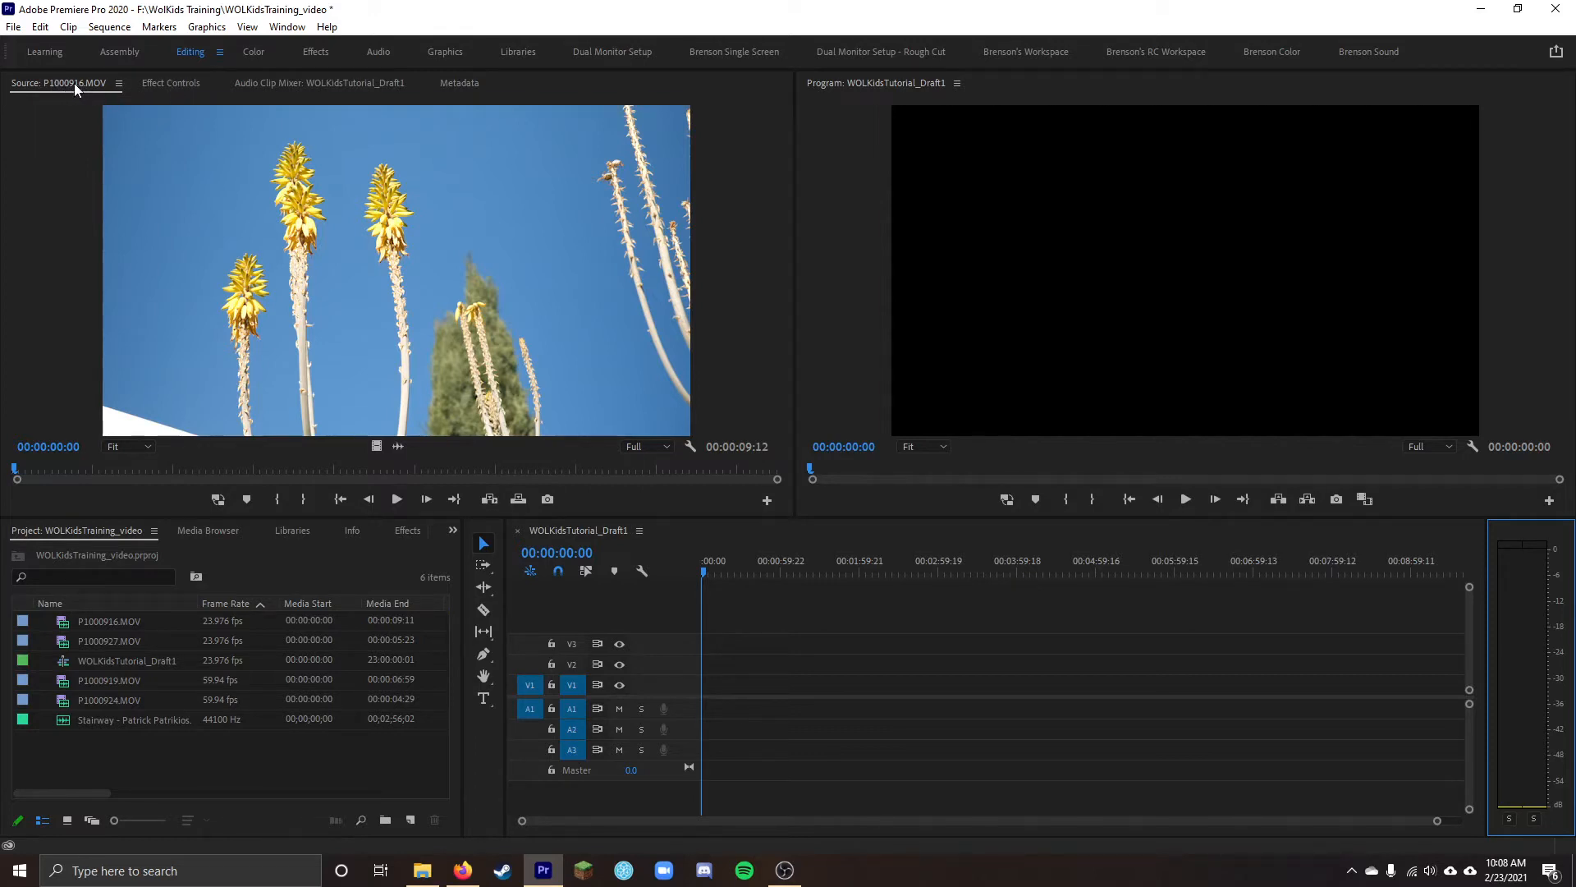
pyautogui.click(170, 83)
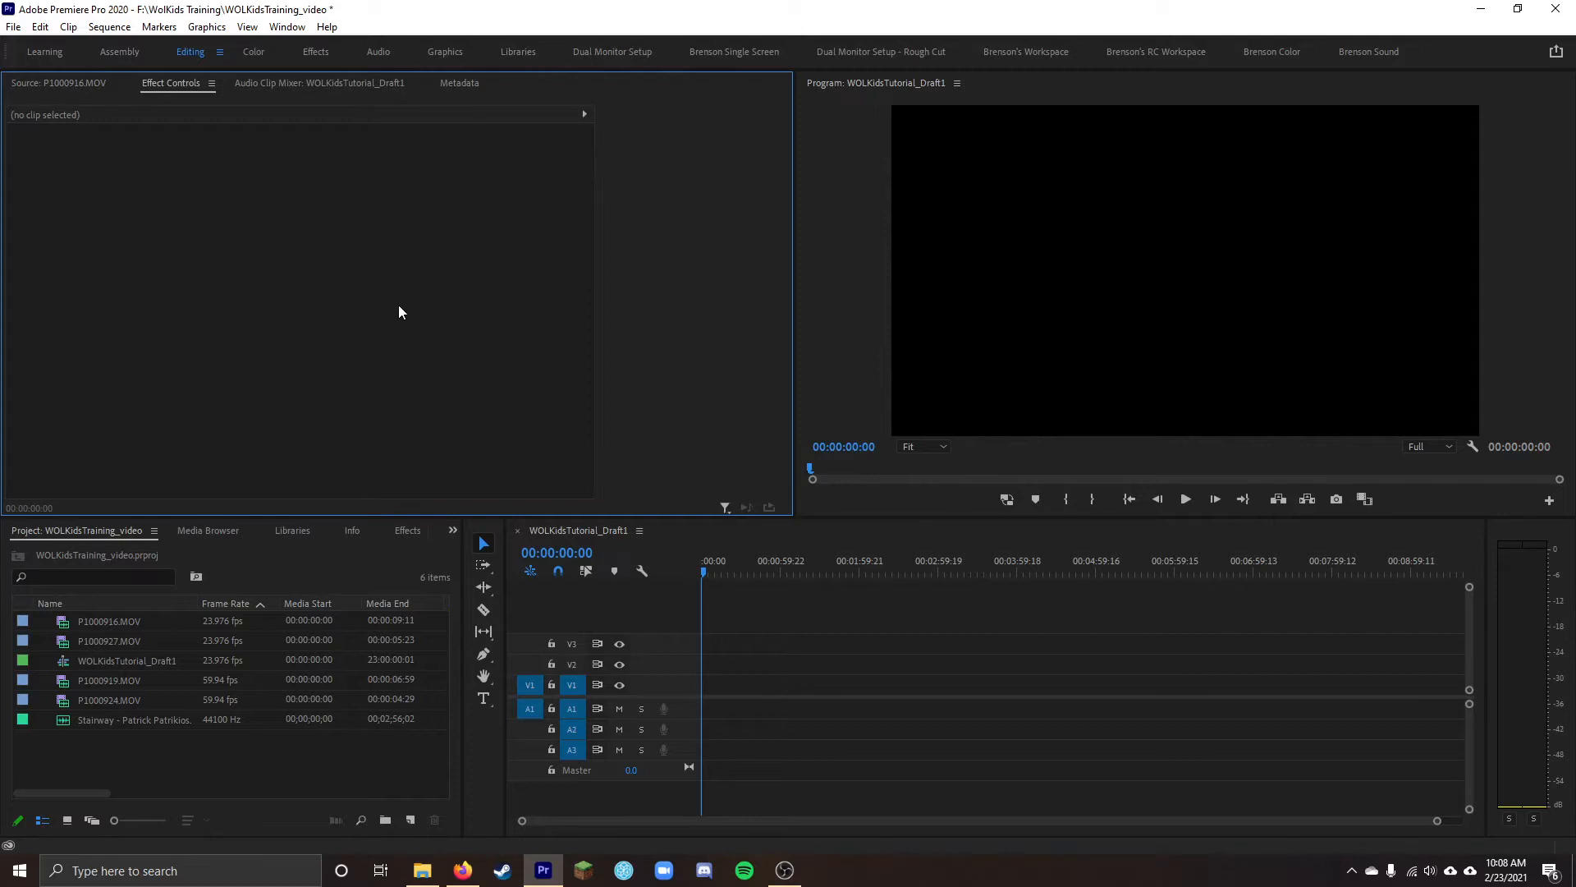
pyautogui.click(52, 84)
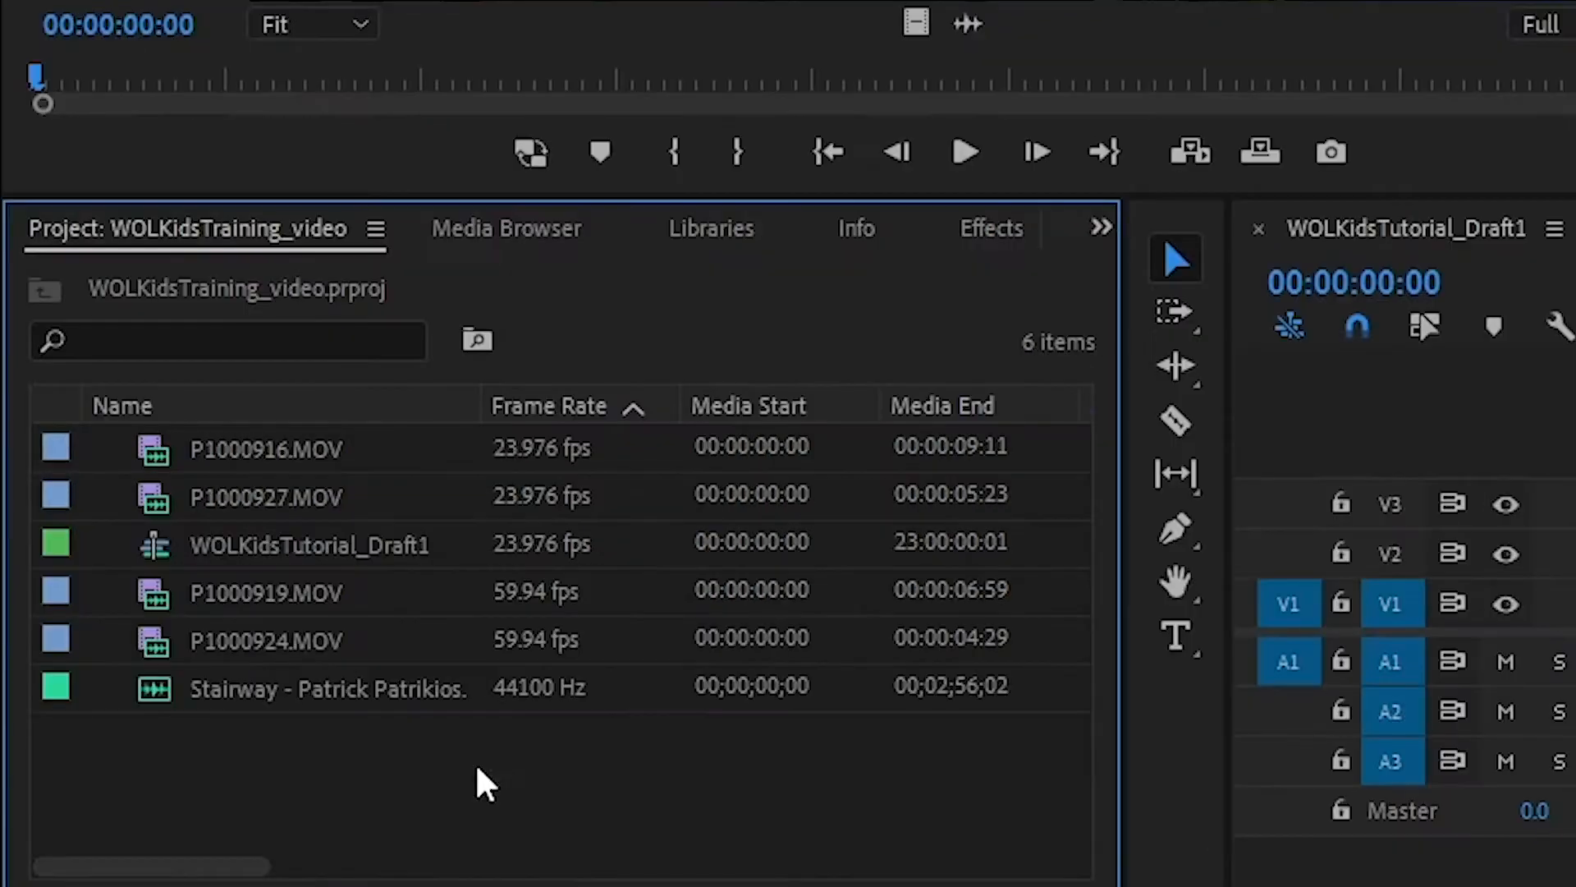
# Create a new bin named Video in the project
pyautogui.rightClick(477, 768)
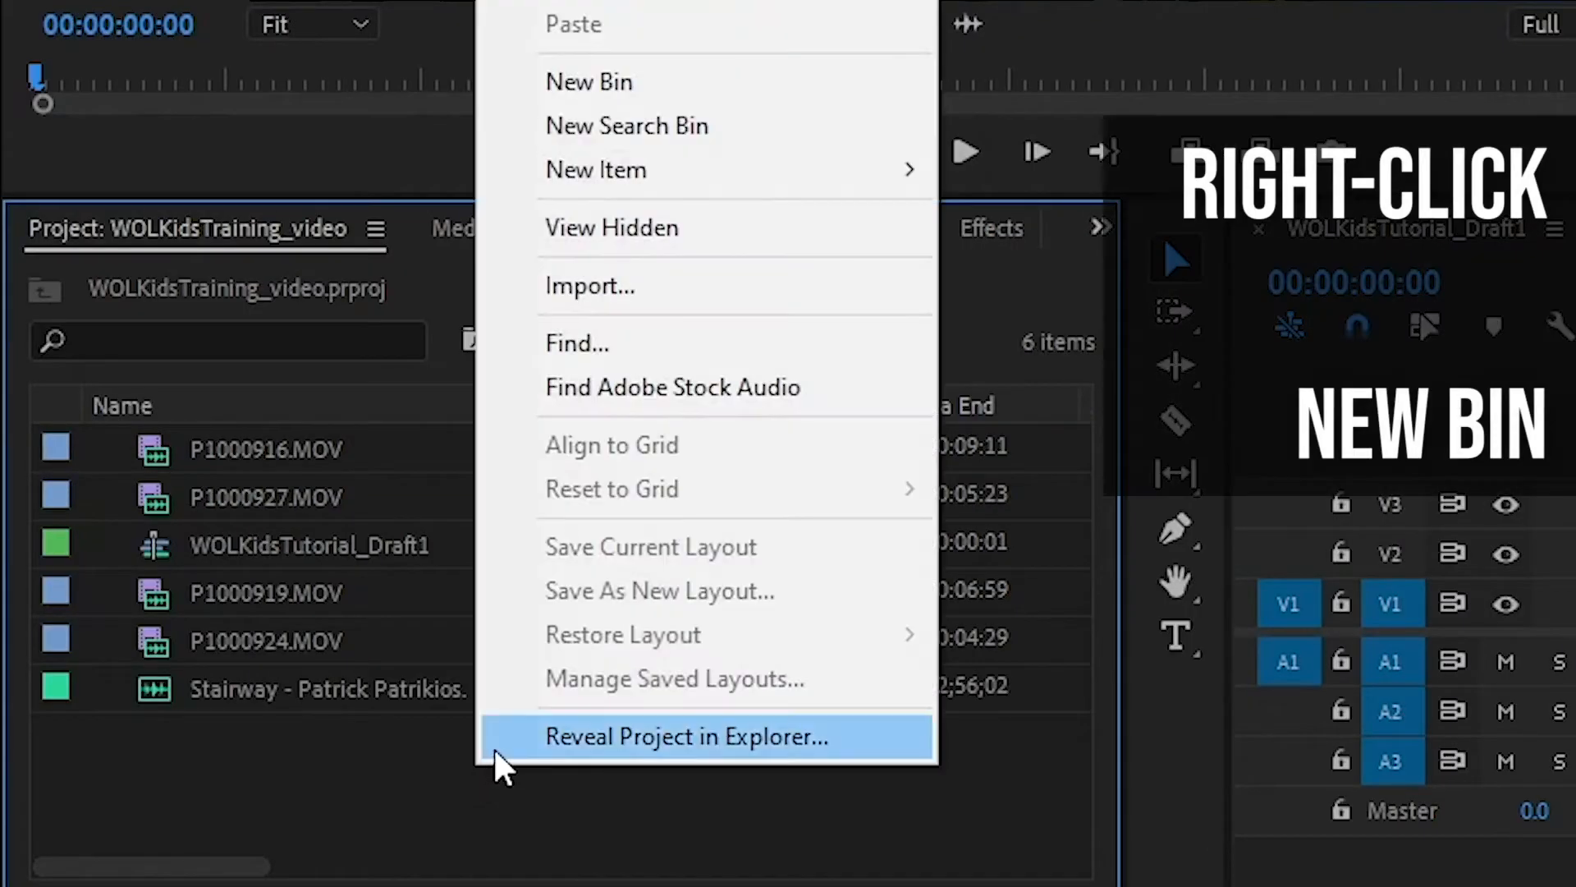
pyautogui.click(662, 81)
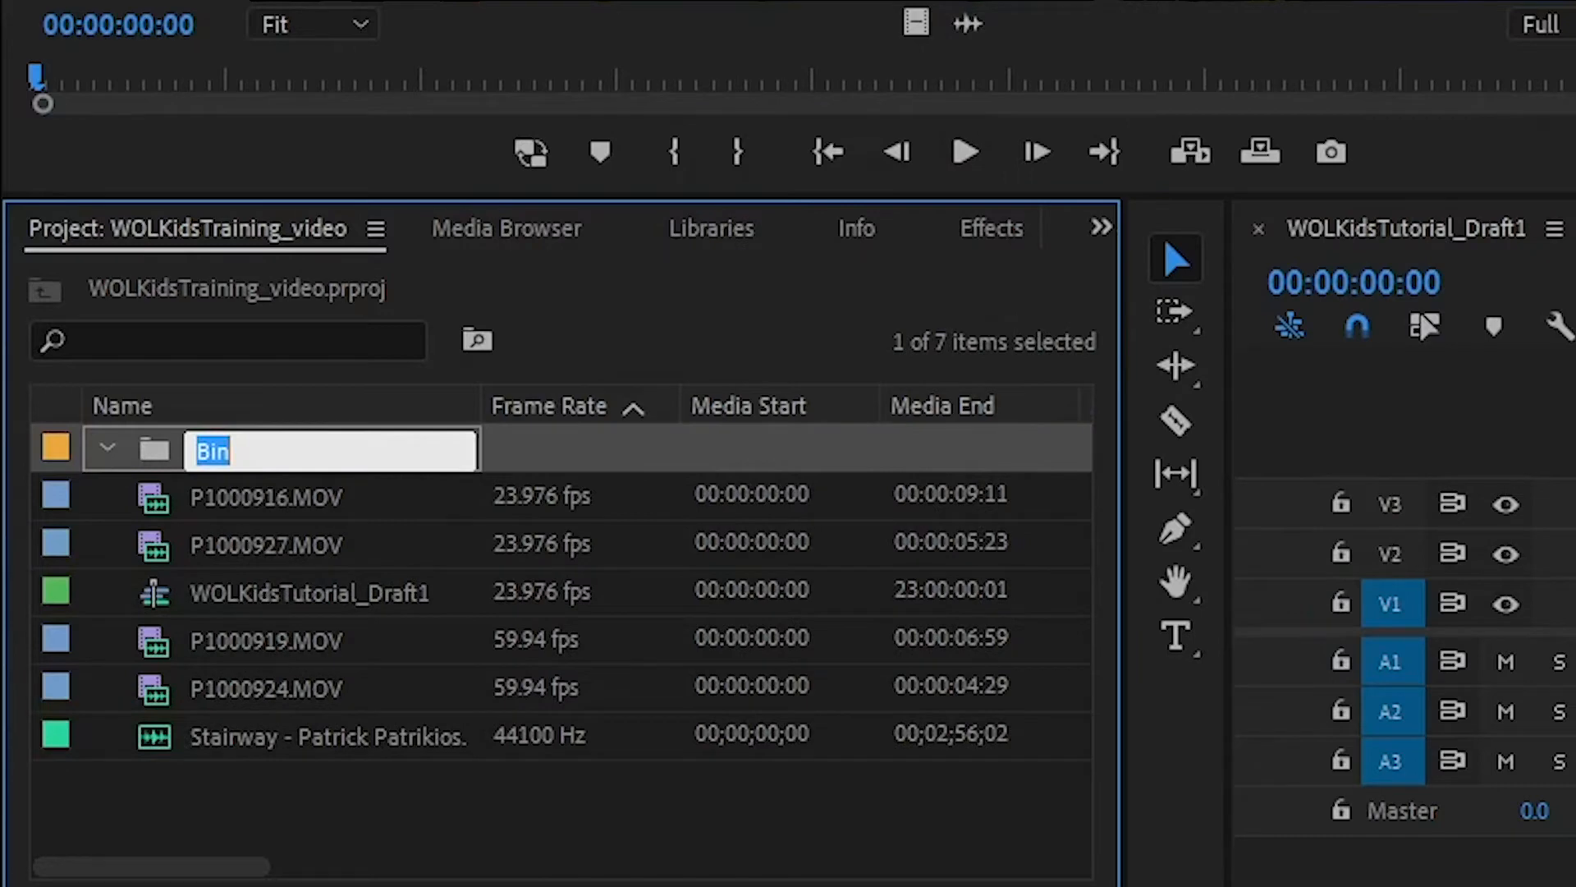
pyautogui.write('Video')
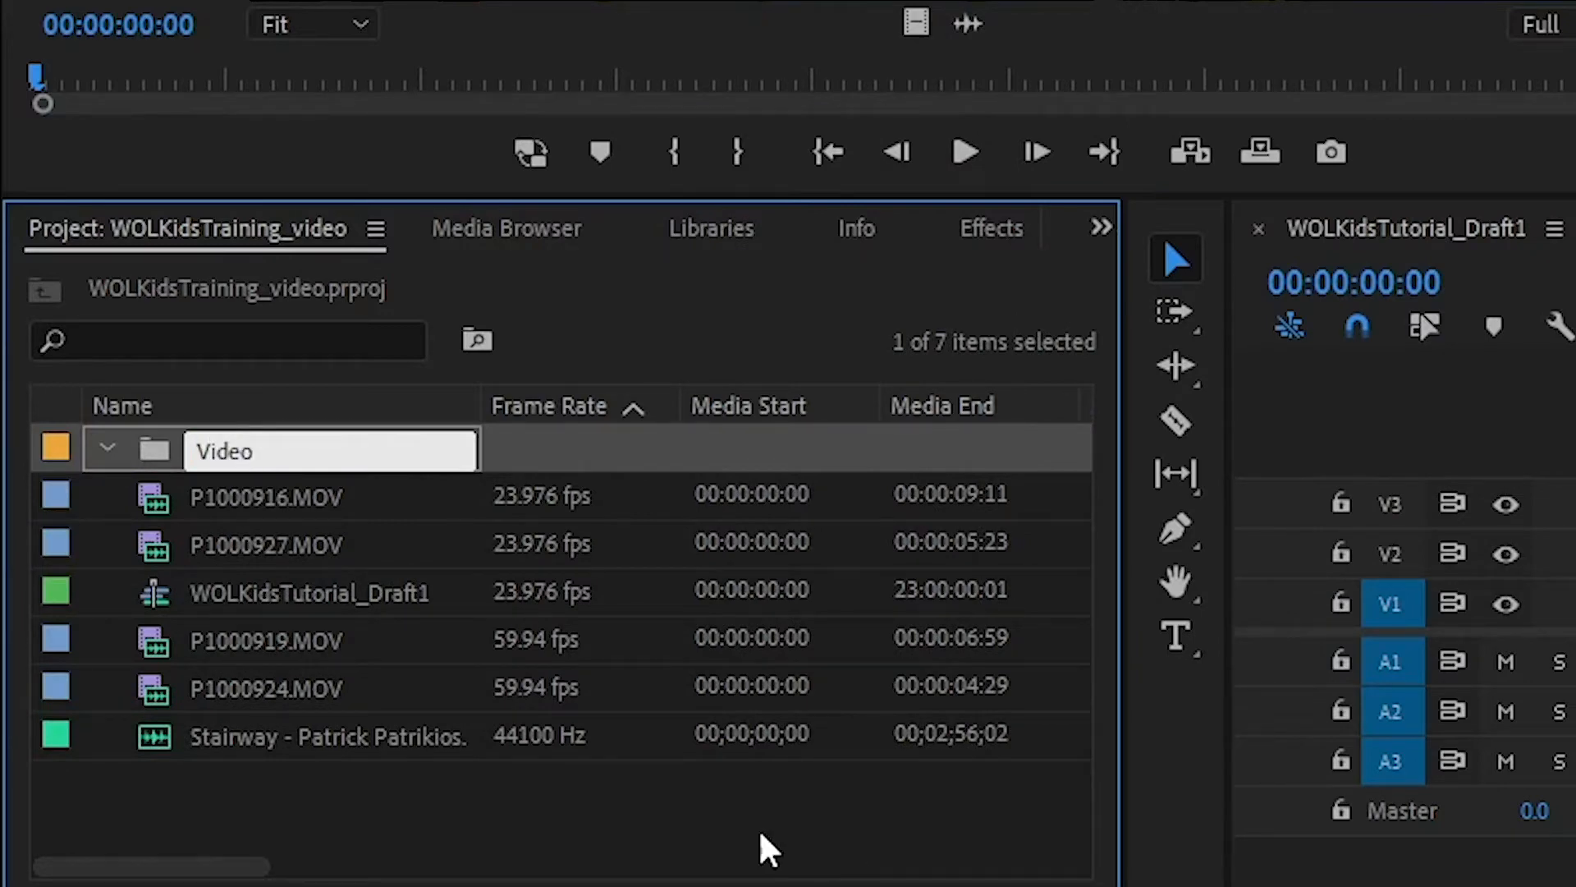
pyautogui.click(615, 812)
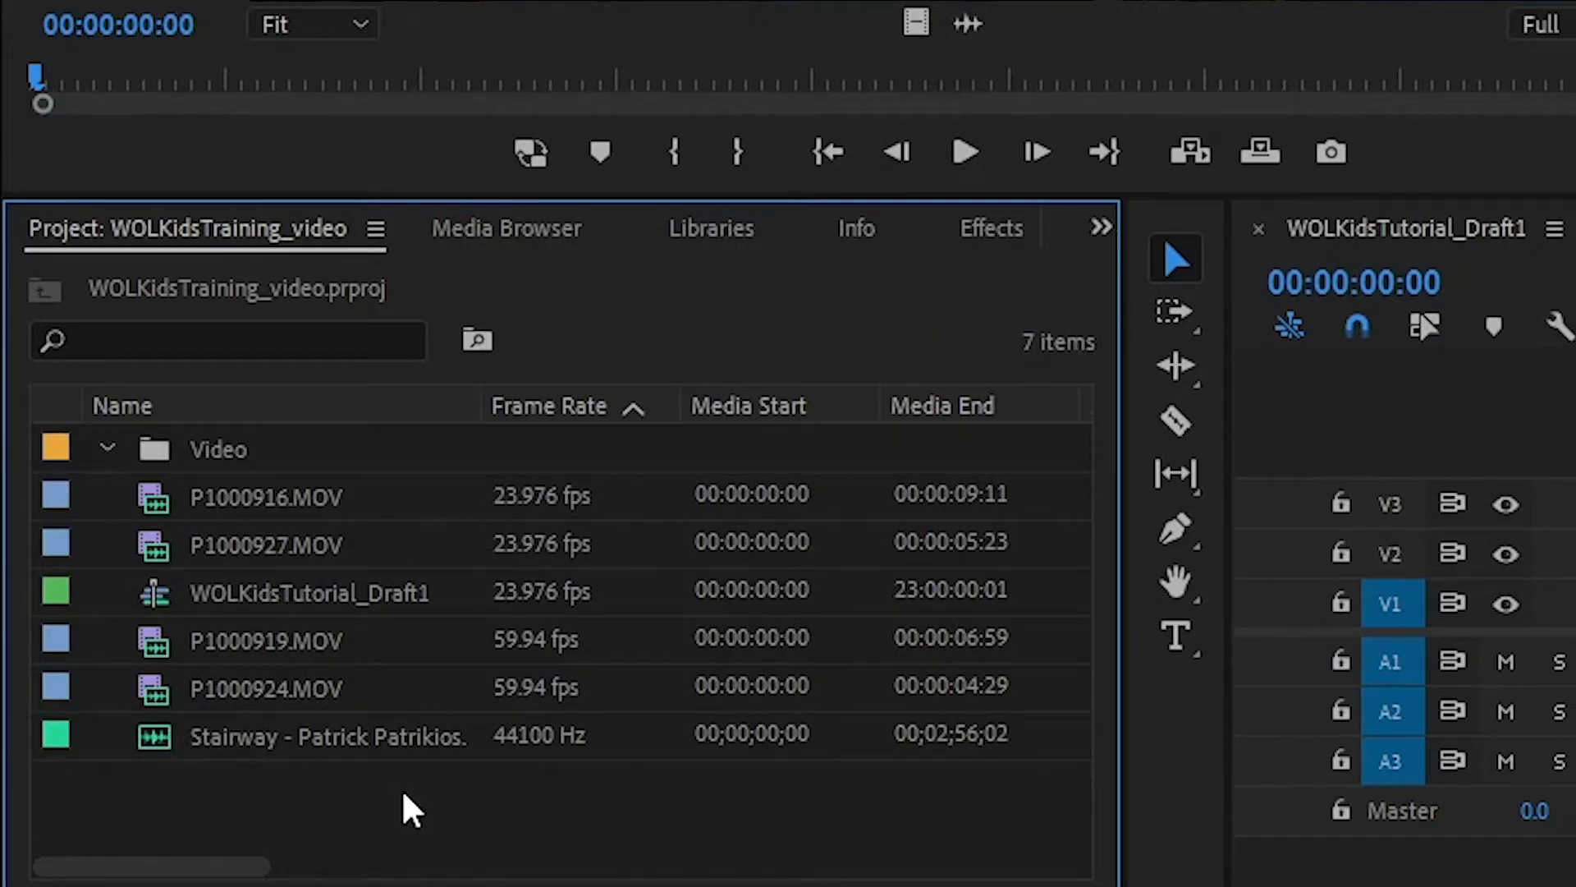
# Create a second bin named Audio in the project
pyautogui.rightClick(411, 808)
pyautogui.click(618, 110)
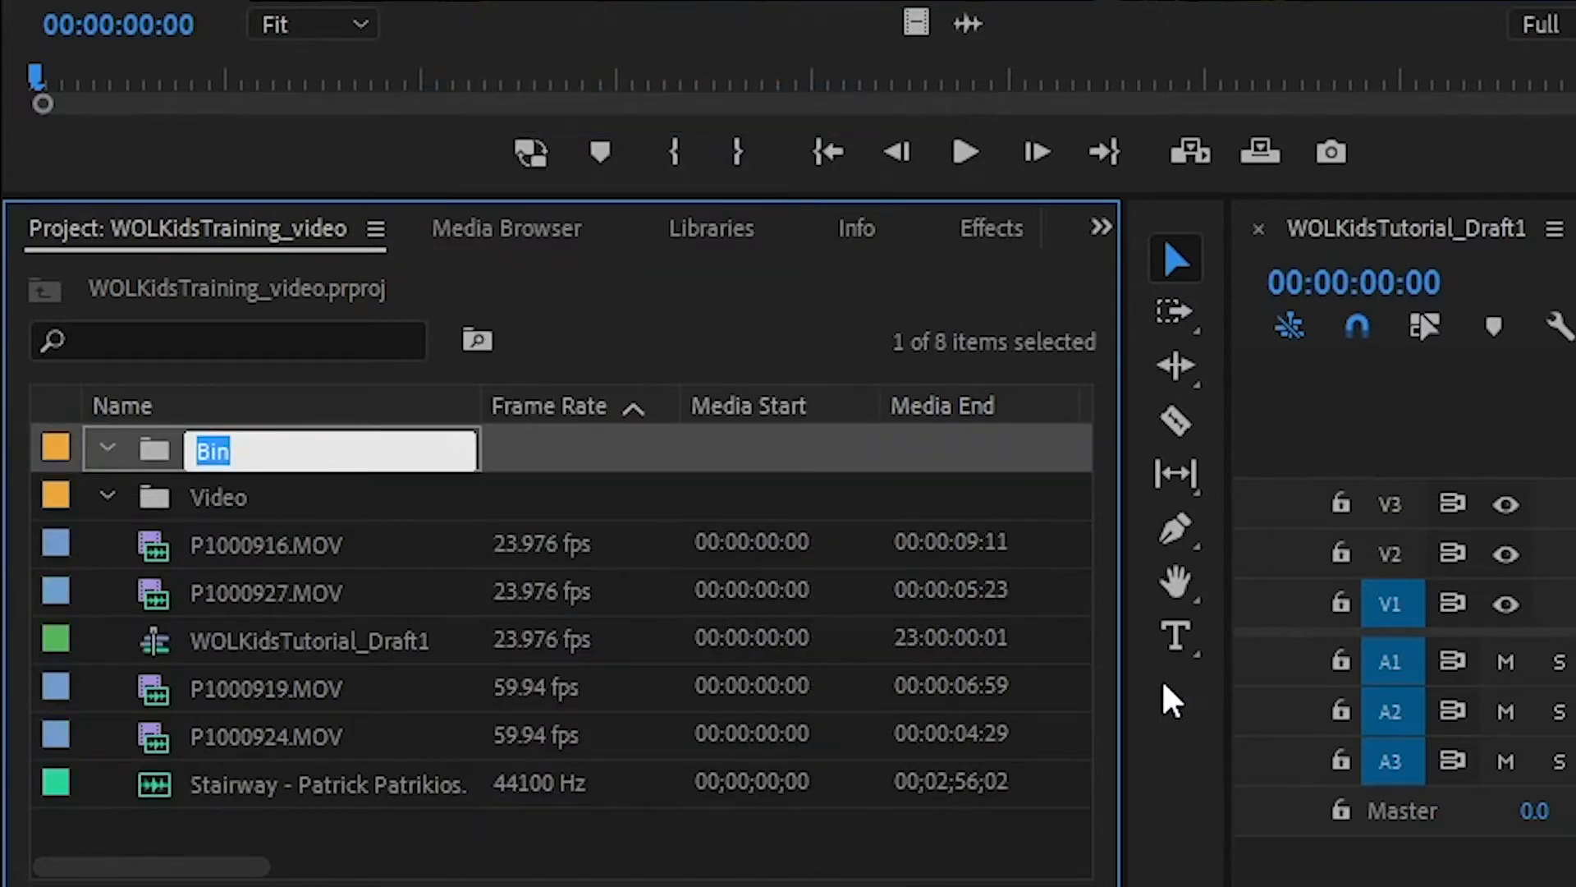
pyautogui.write('Audio')
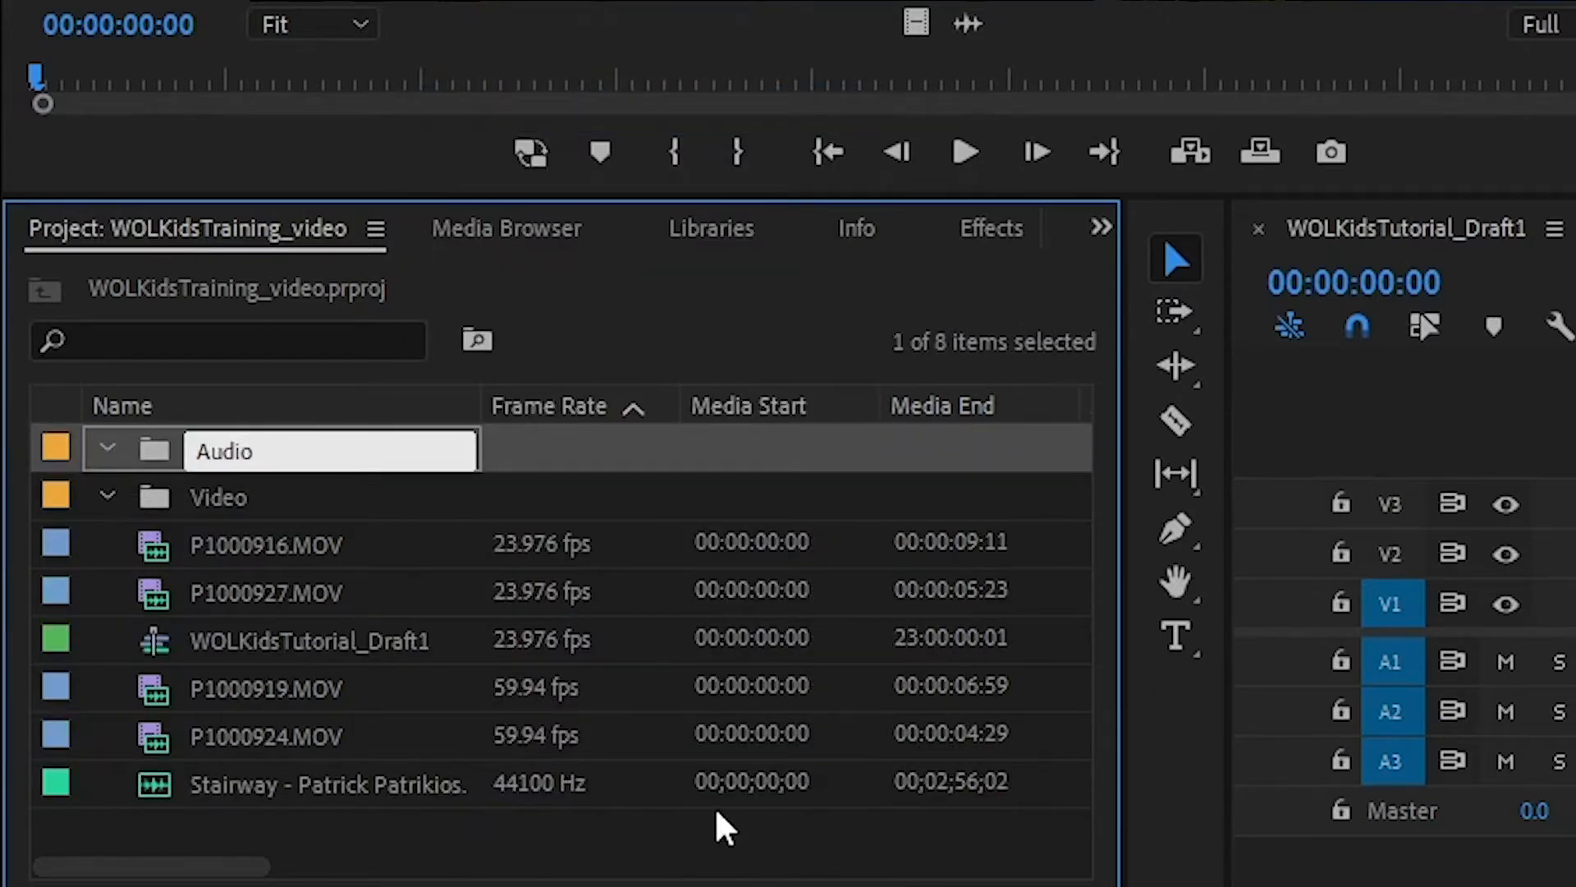
pyautogui.click(668, 855)
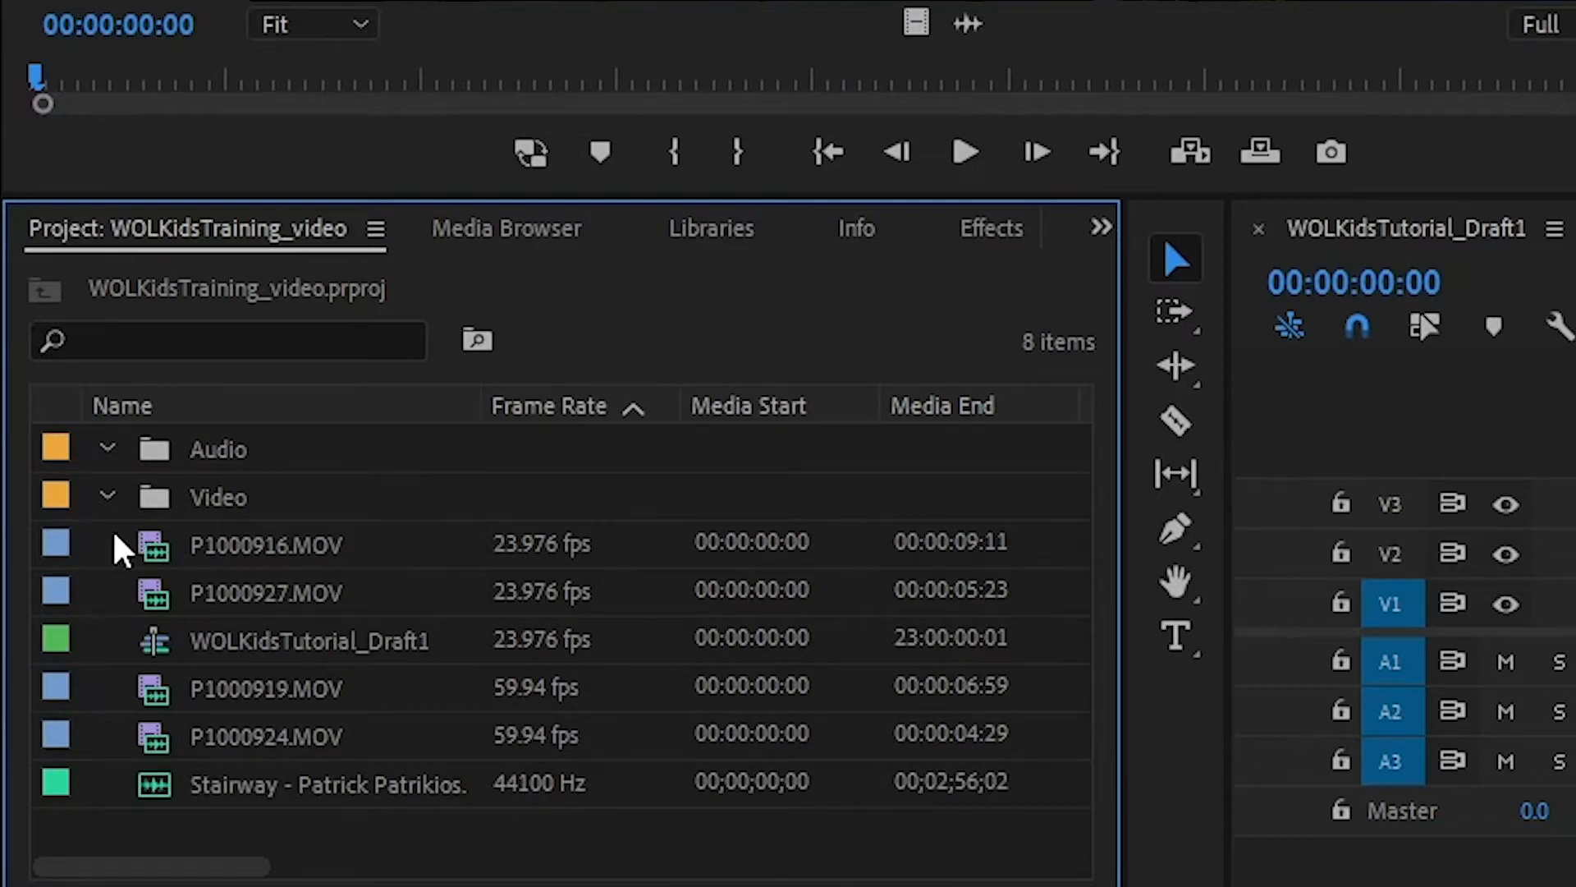
# Move the four MOV clips into the Video bin and the Stairway music track into the Audio bin, and collapse both bins
pyautogui.moveTo(115, 536); pyautogui.dragTo(155, 498)
pyautogui.moveTo(113, 680); pyautogui.dragTo(219, 497)
pyautogui.moveTo(158, 799); pyautogui.dragTo(218, 450)
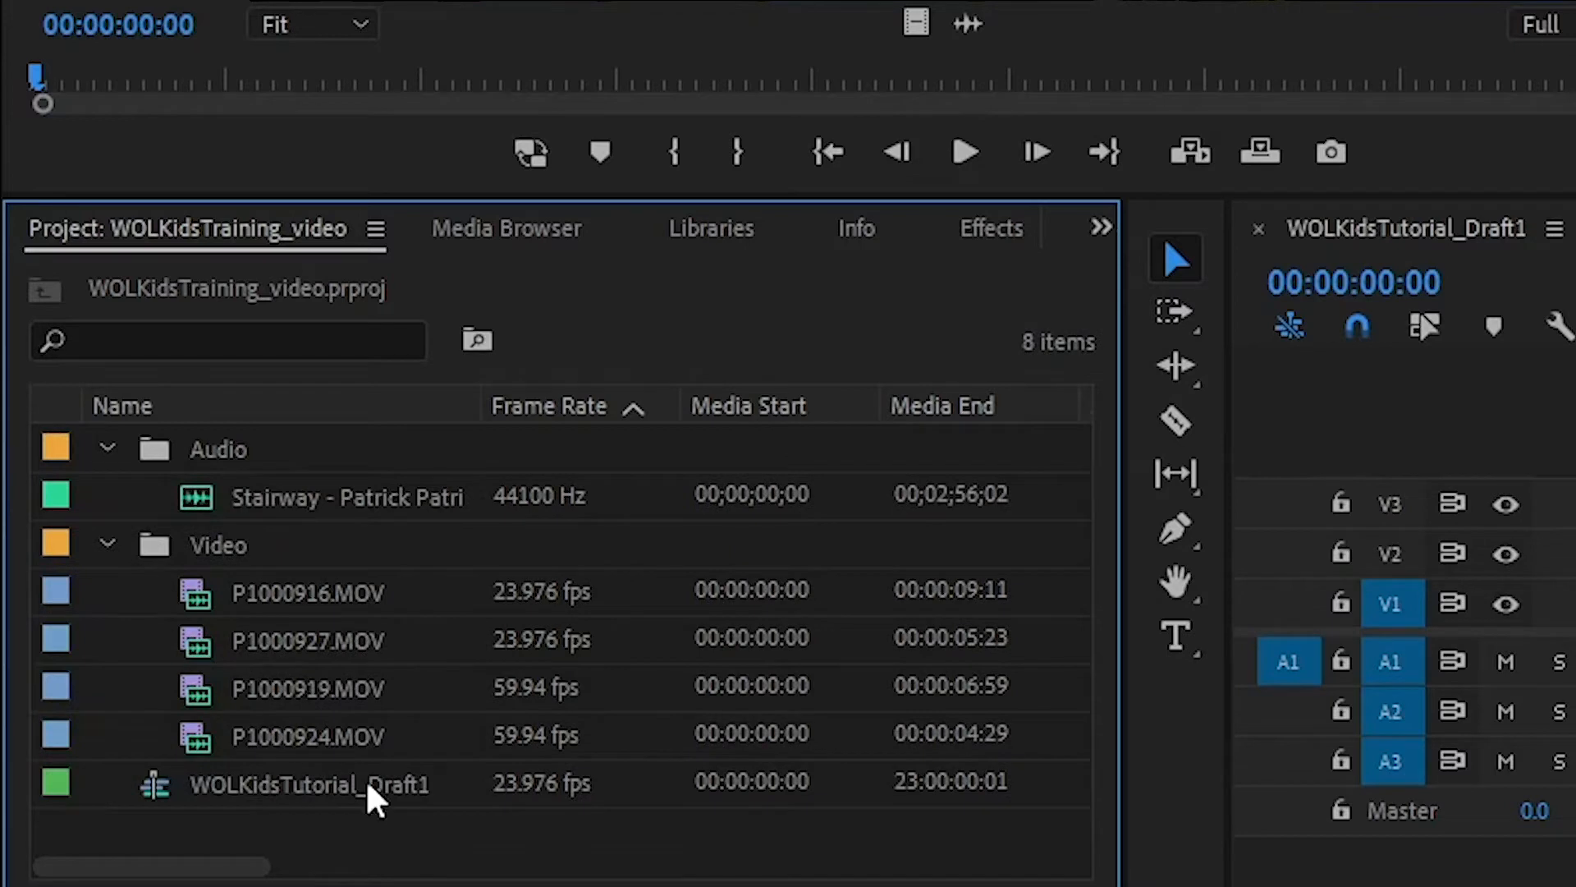
pyautogui.click(107, 545)
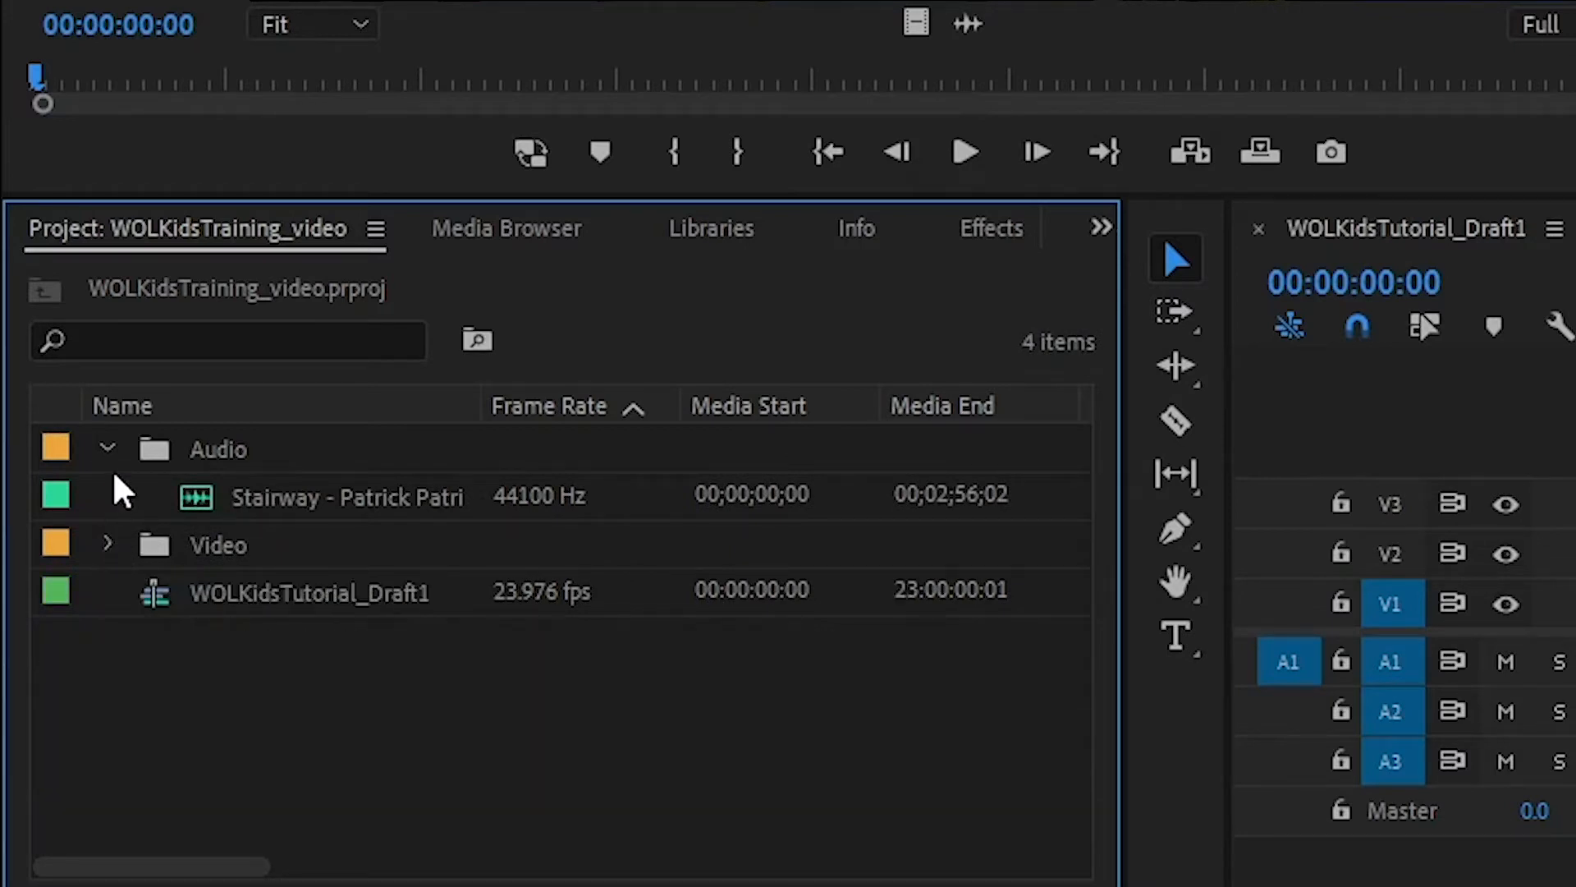
pyautogui.click(107, 448)
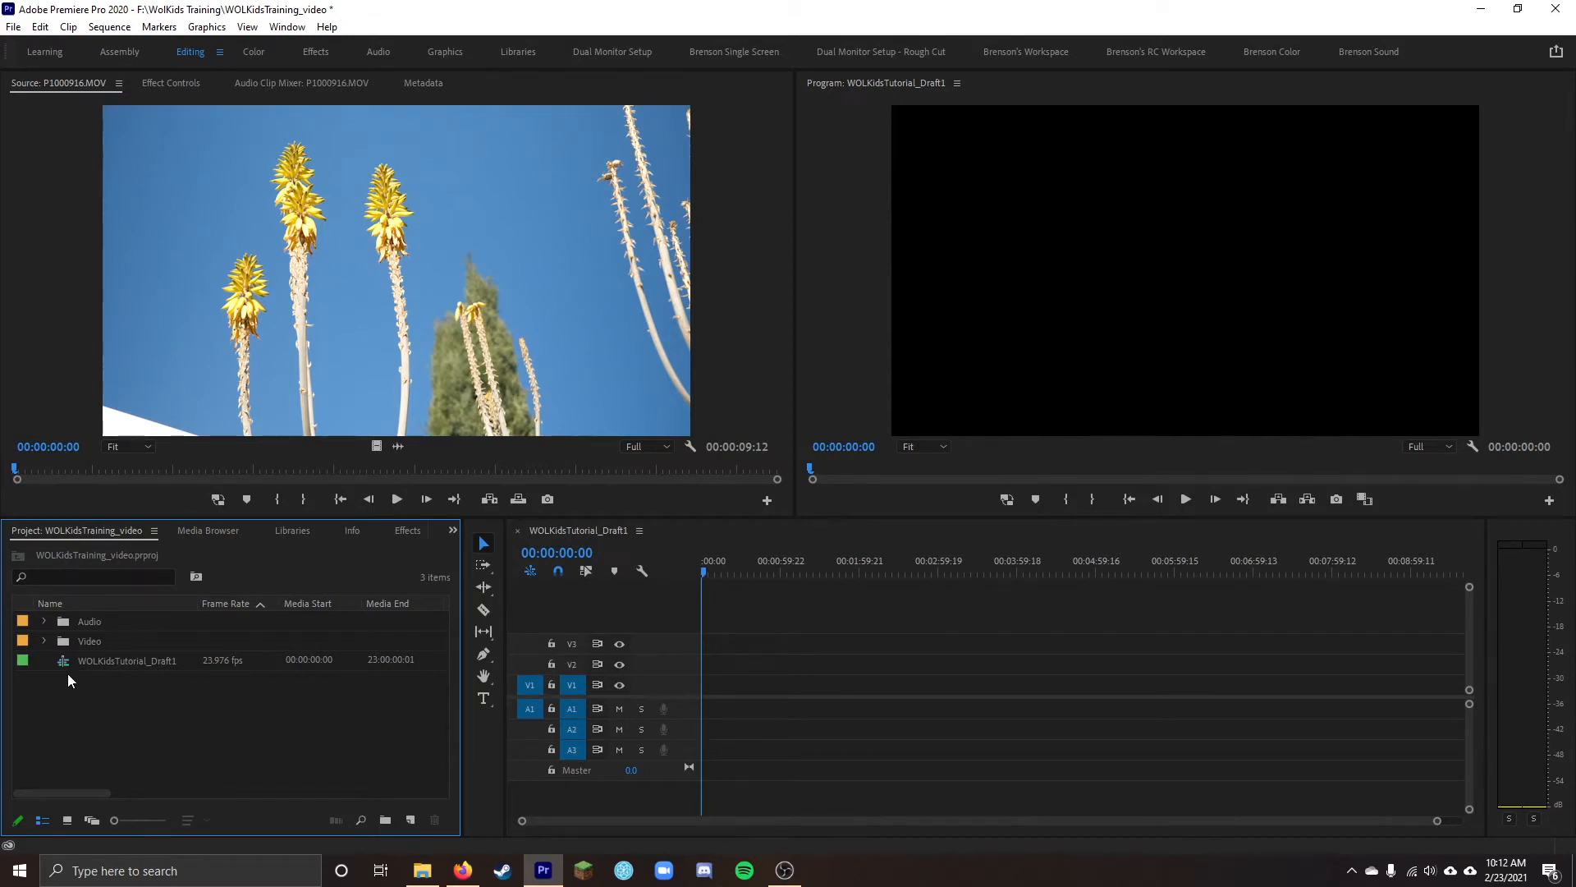
# Expand the Video bin and open P1000924.MOV in the Source monitor
pyautogui.click(43, 638)
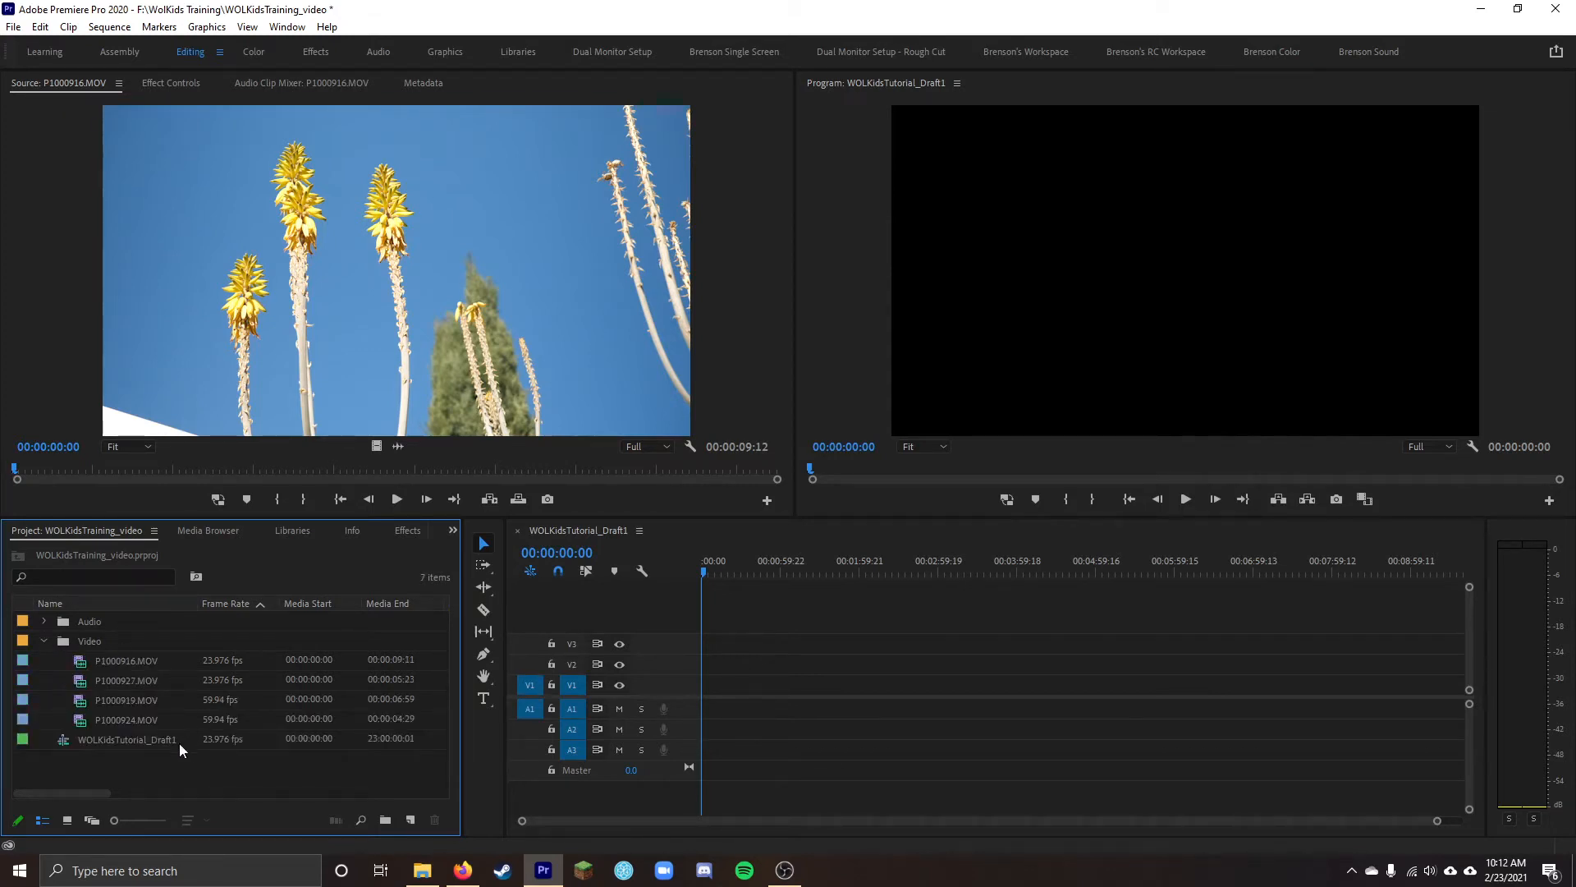
pyautogui.doubleClick(83, 722)
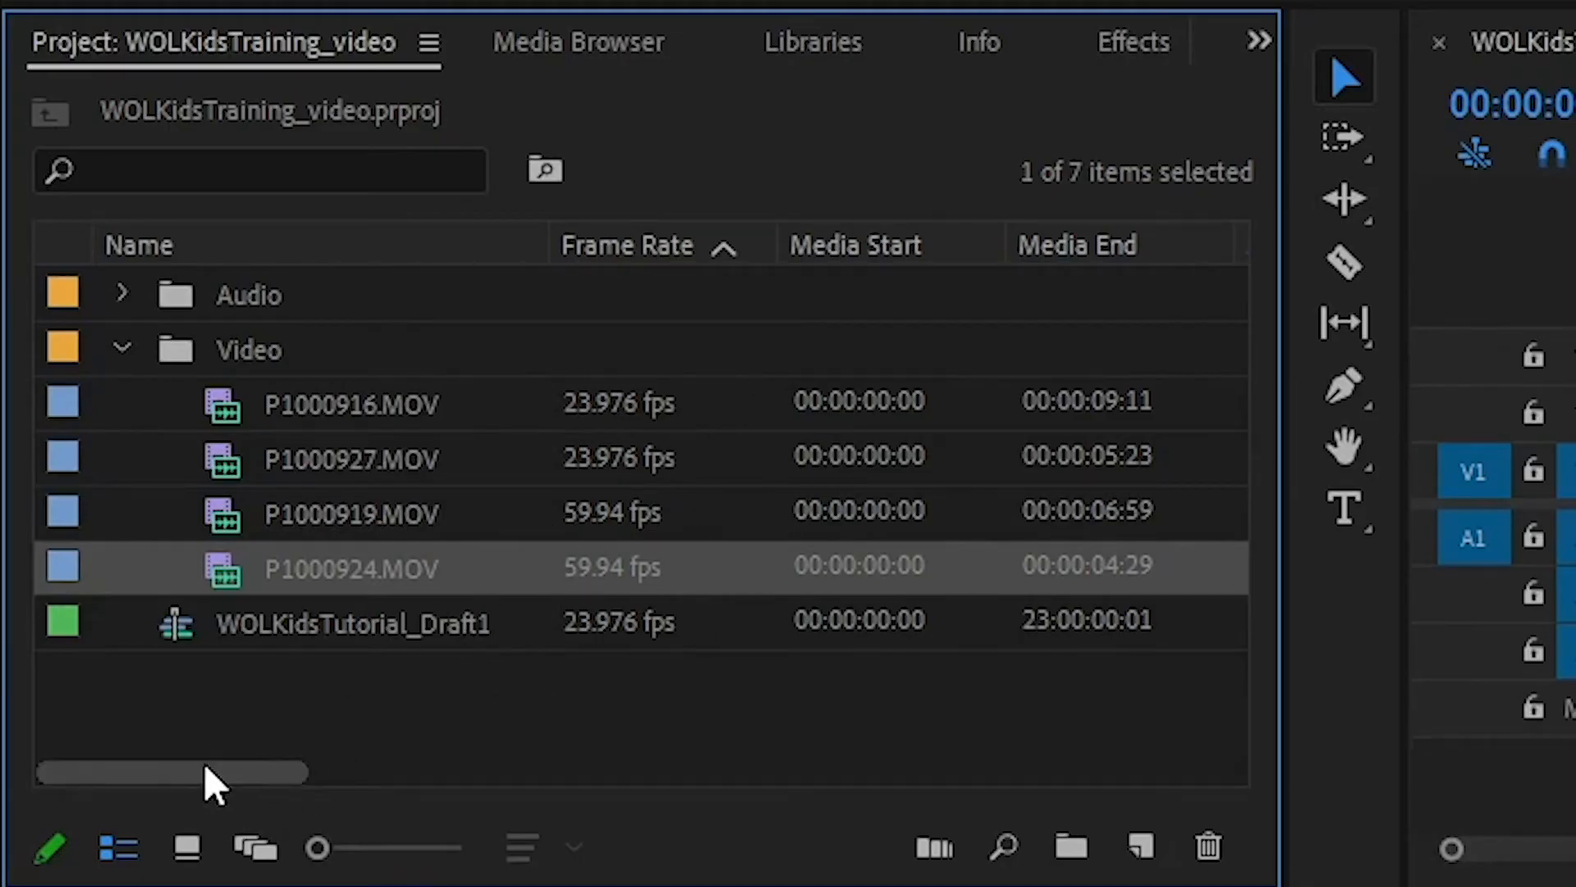
pyautogui.moveTo(204, 768); pyautogui.dragTo(185, 808)
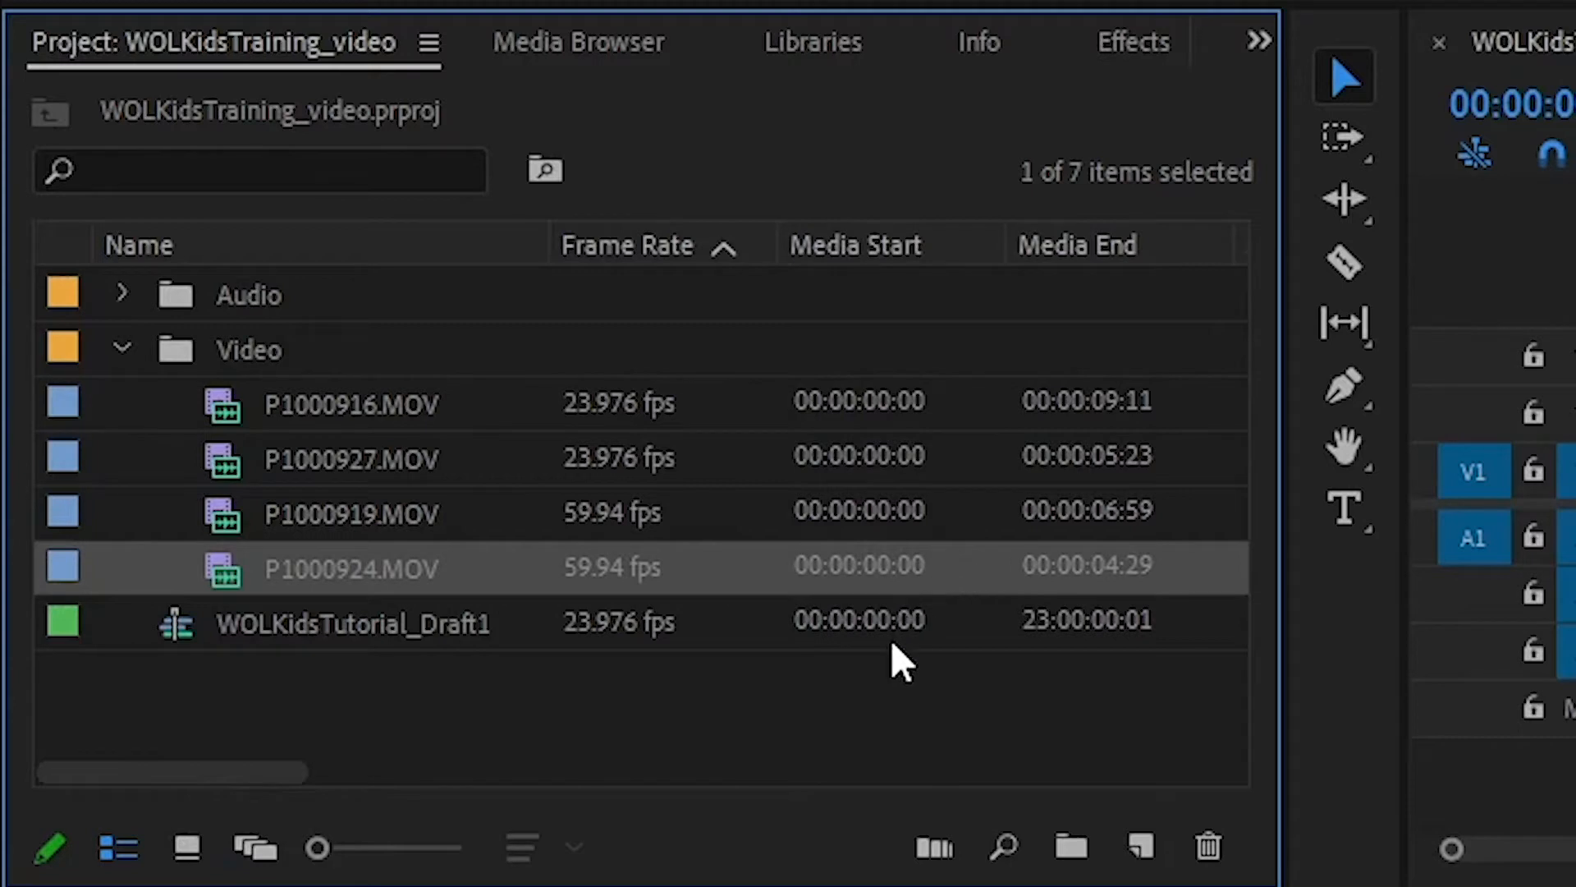
# Compare the frame rates of WOLKidsTutorial_Draft1, the clips P1000916 and P1000927, and the clips P1000919 and P1000924
pyautogui.click(884, 685)
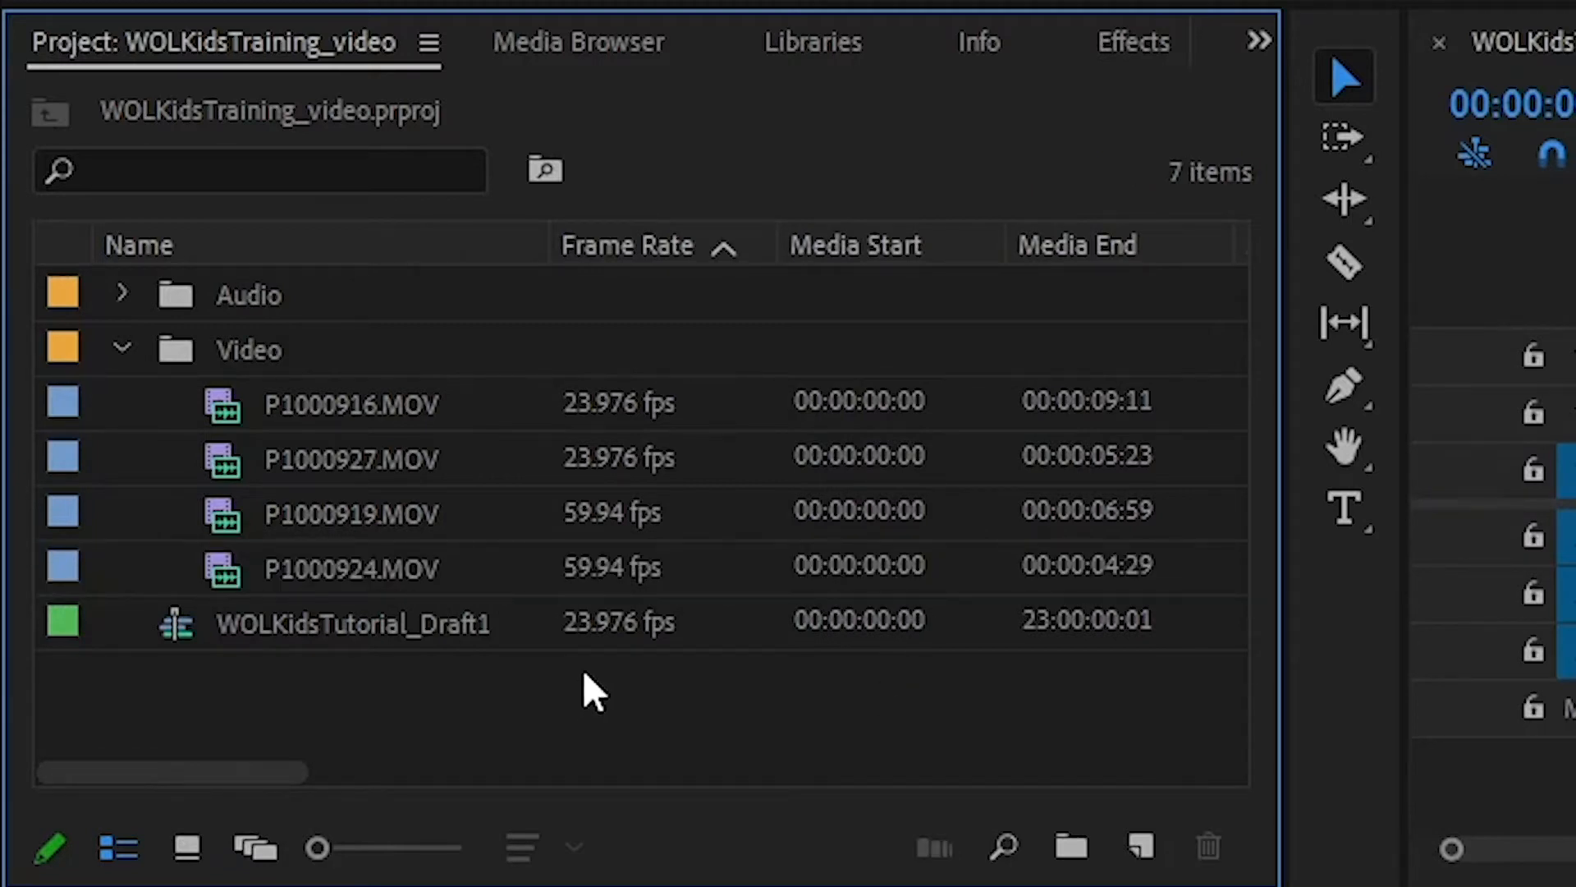
pyautogui.click(414, 621)
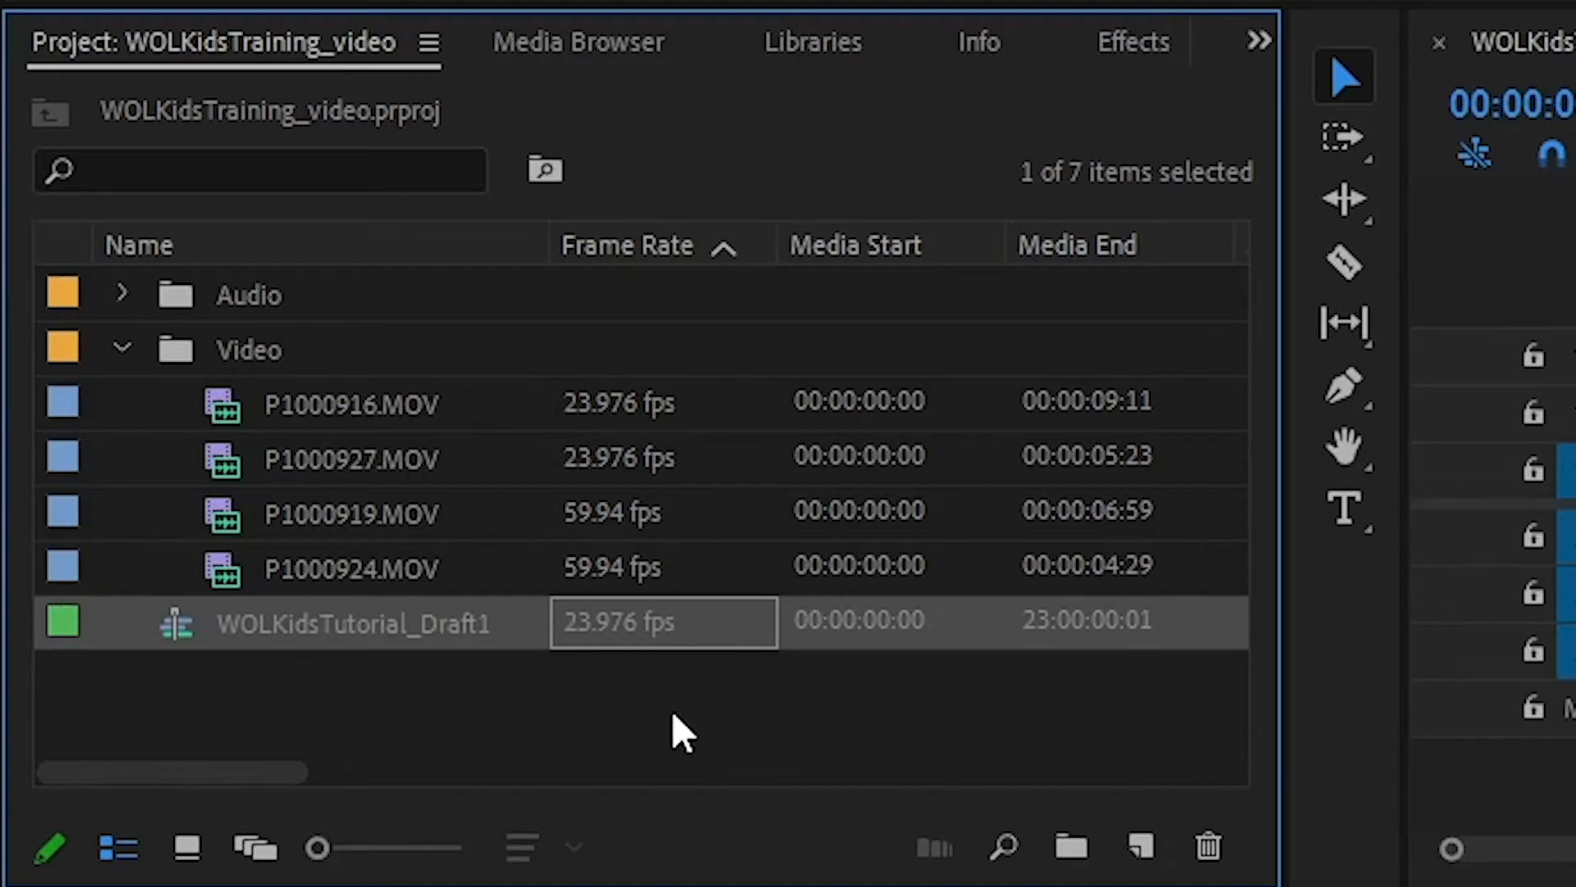
pyautogui.moveTo(164, 401); pyautogui.dragTo(355, 472)
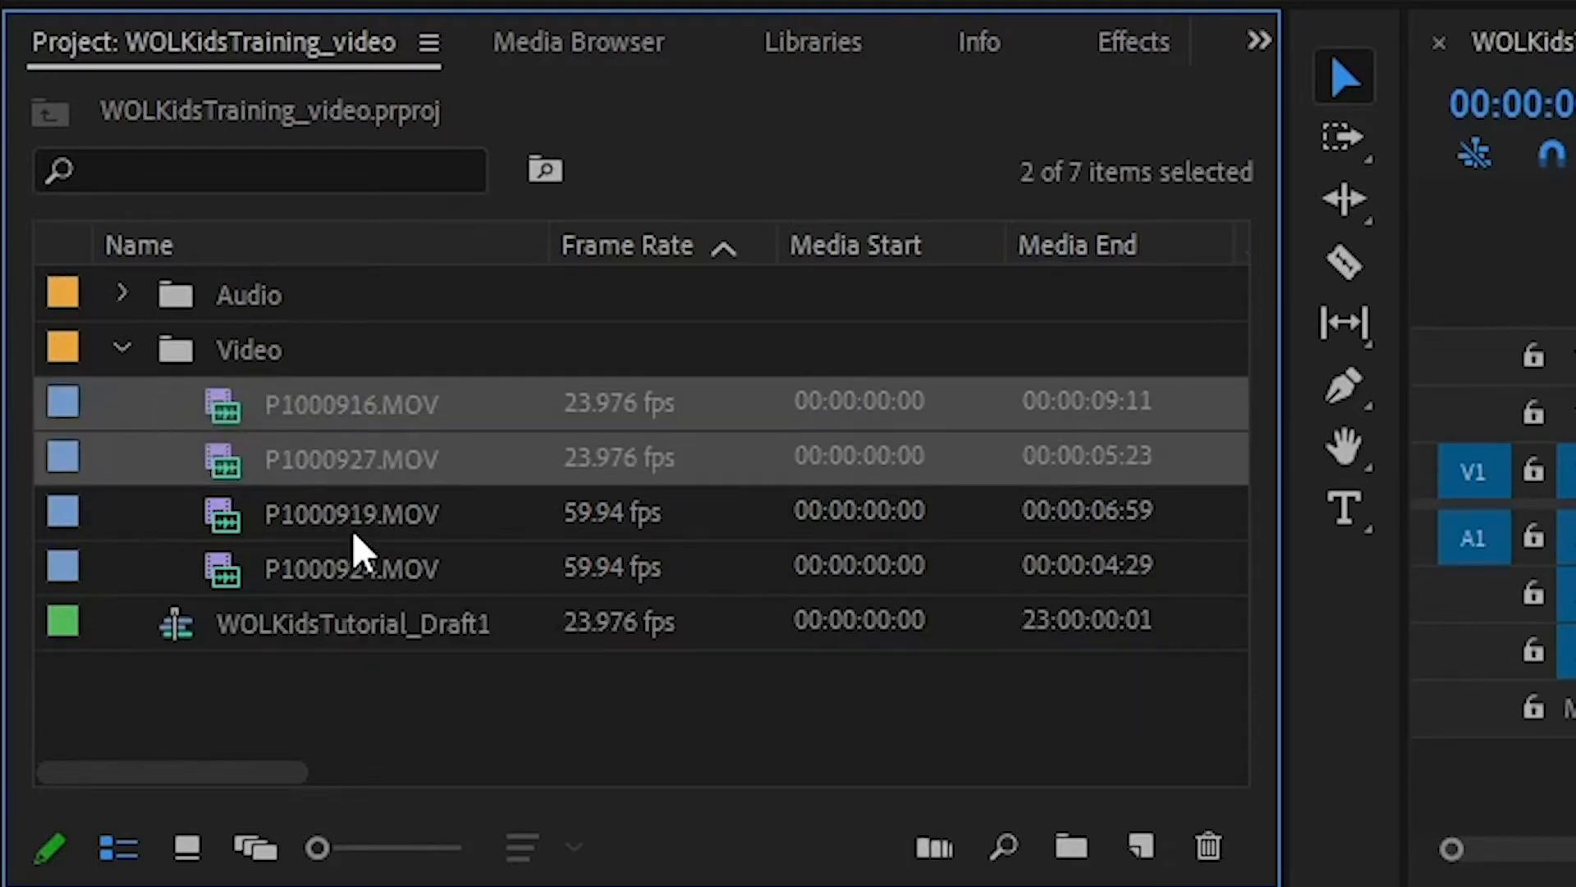
pyautogui.moveTo(164, 509); pyautogui.dragTo(278, 574)
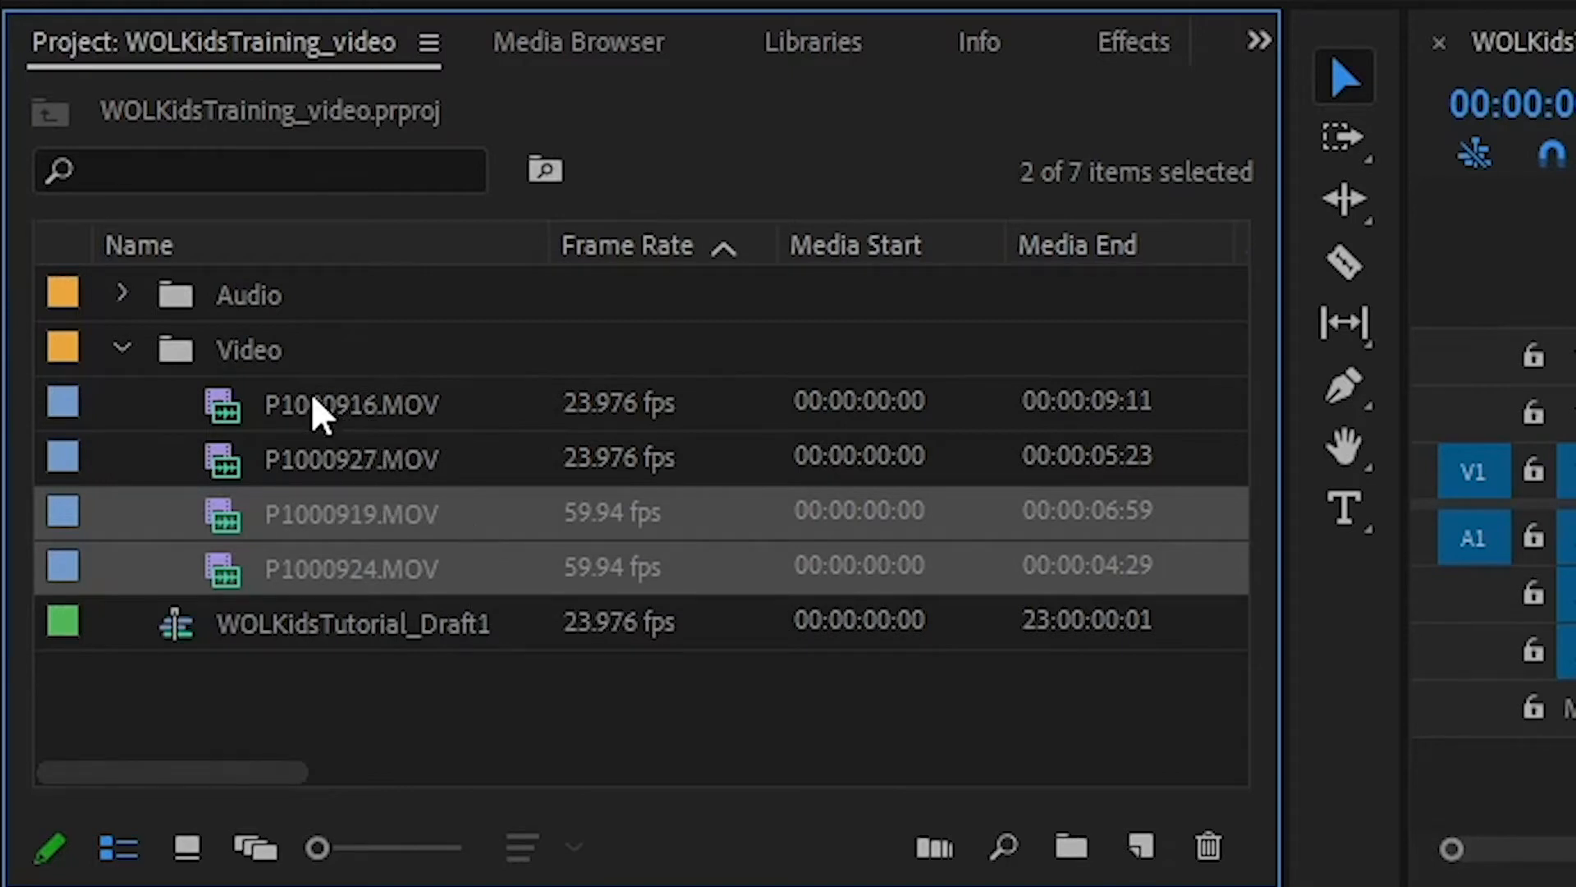
pyautogui.moveTo(175, 395); pyautogui.dragTo(348, 466)
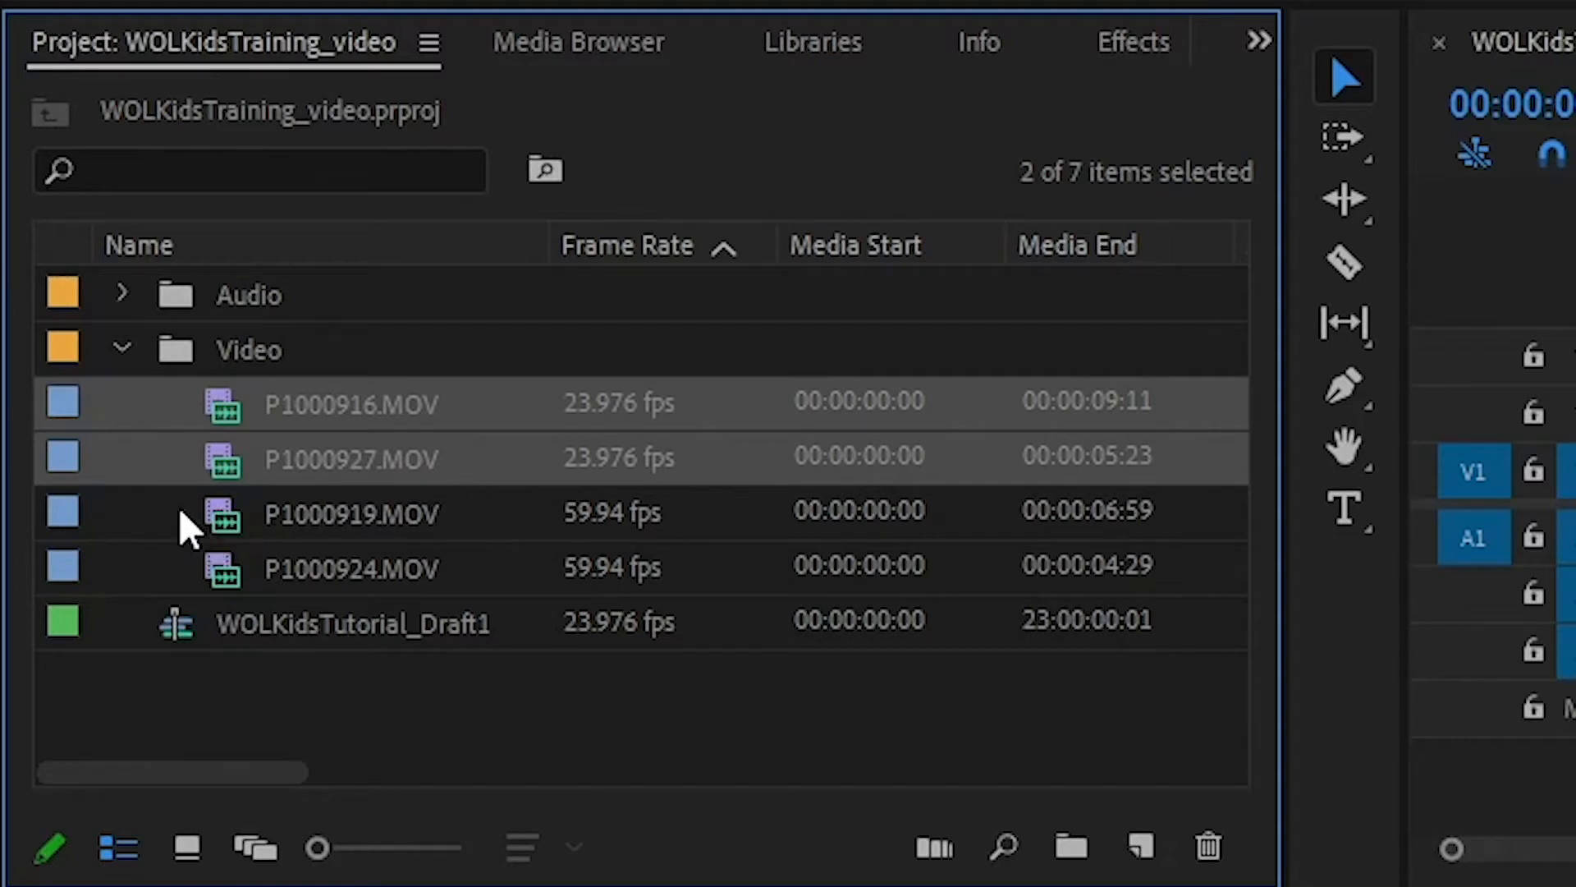
pyautogui.moveTo(179, 514); pyautogui.dragTo(322, 566)
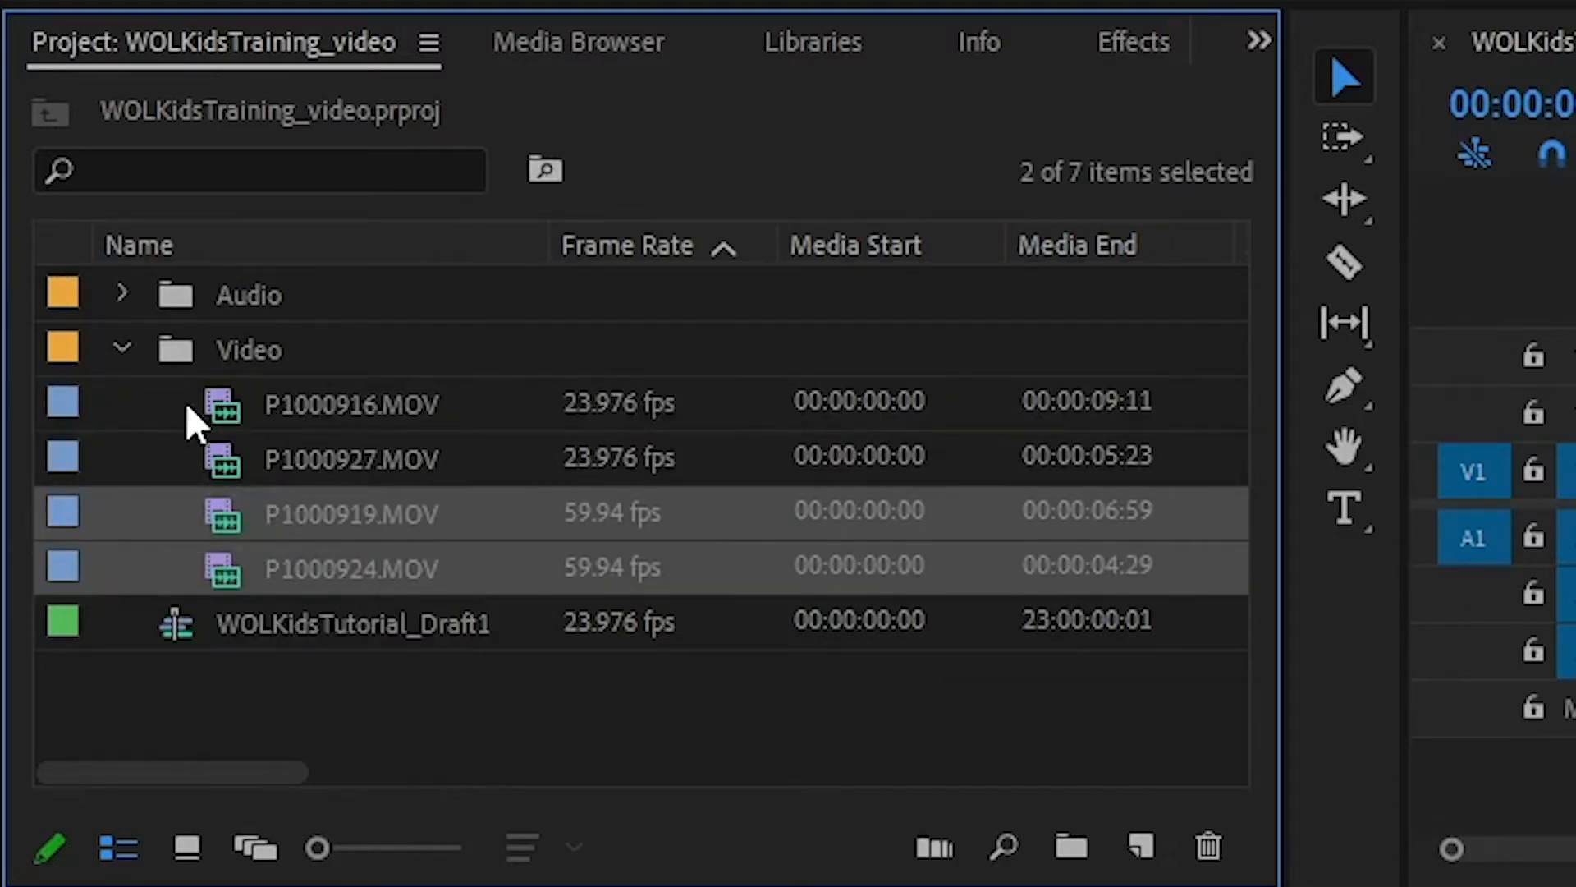
pyautogui.moveTo(164, 394); pyautogui.dragTo(325, 468)
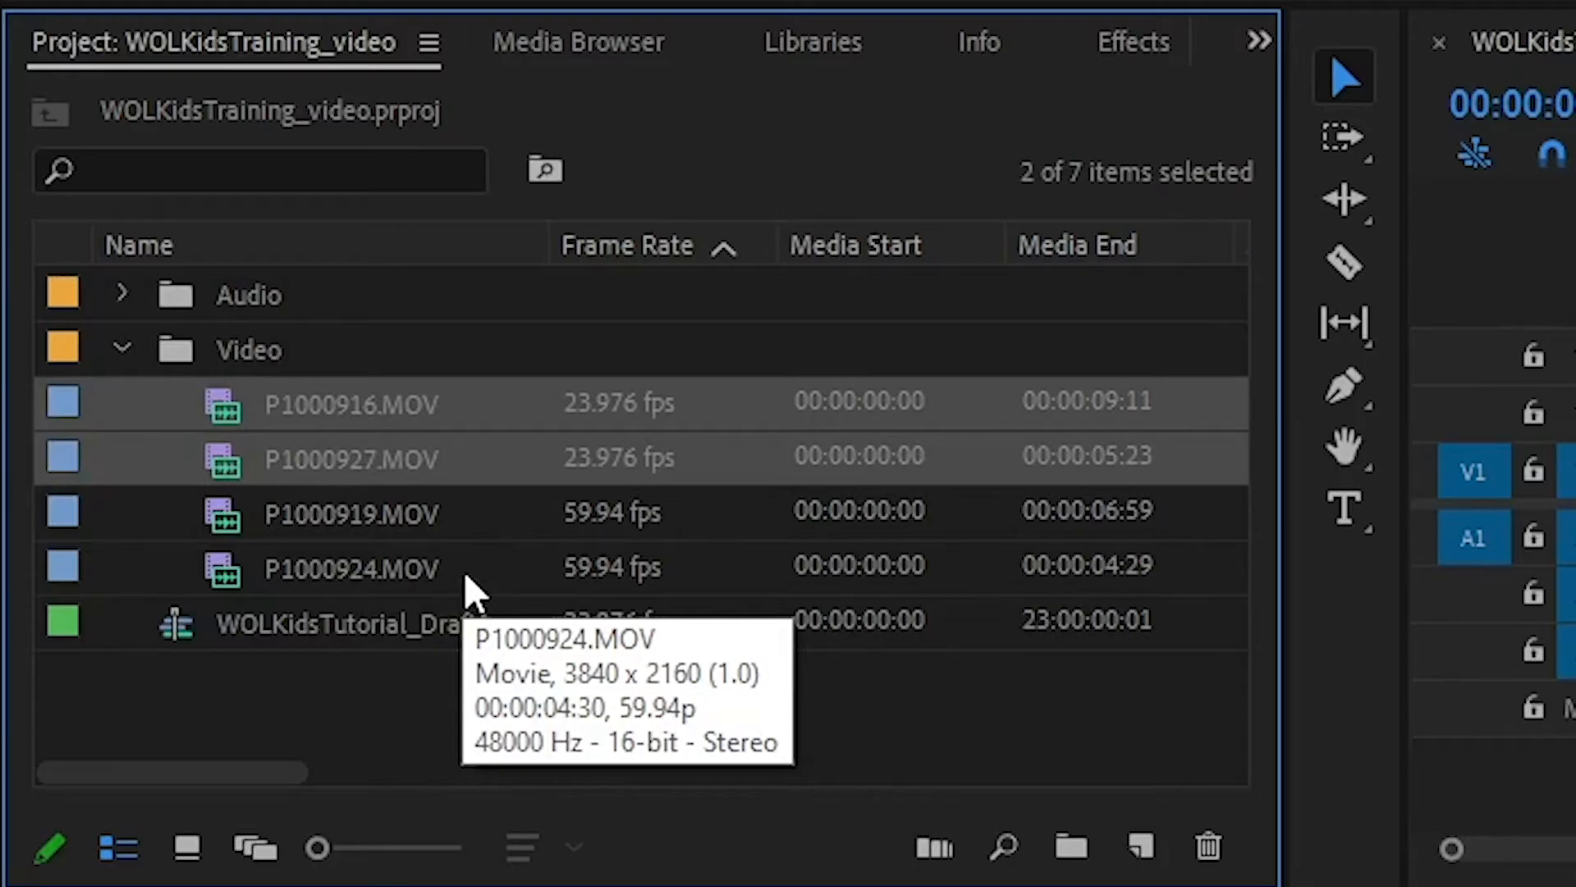
pyautogui.moveTo(174, 505); pyautogui.dragTo(315, 553)
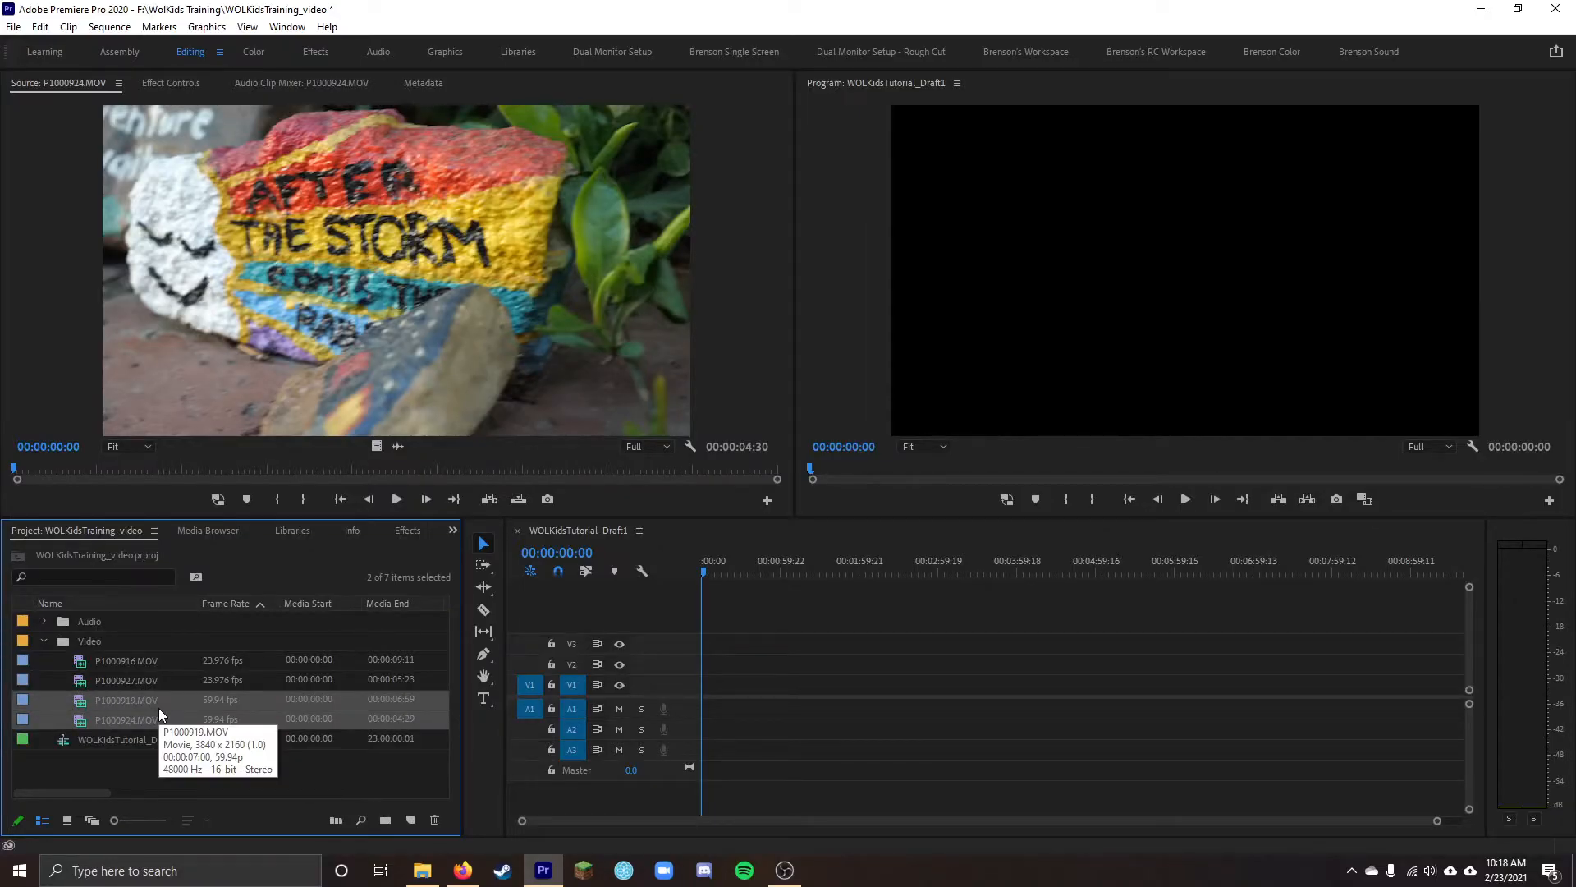
# Open P1000919.MOV in the Source monitor and play it at its original frame rate
pyautogui.doubleClick(51, 700)
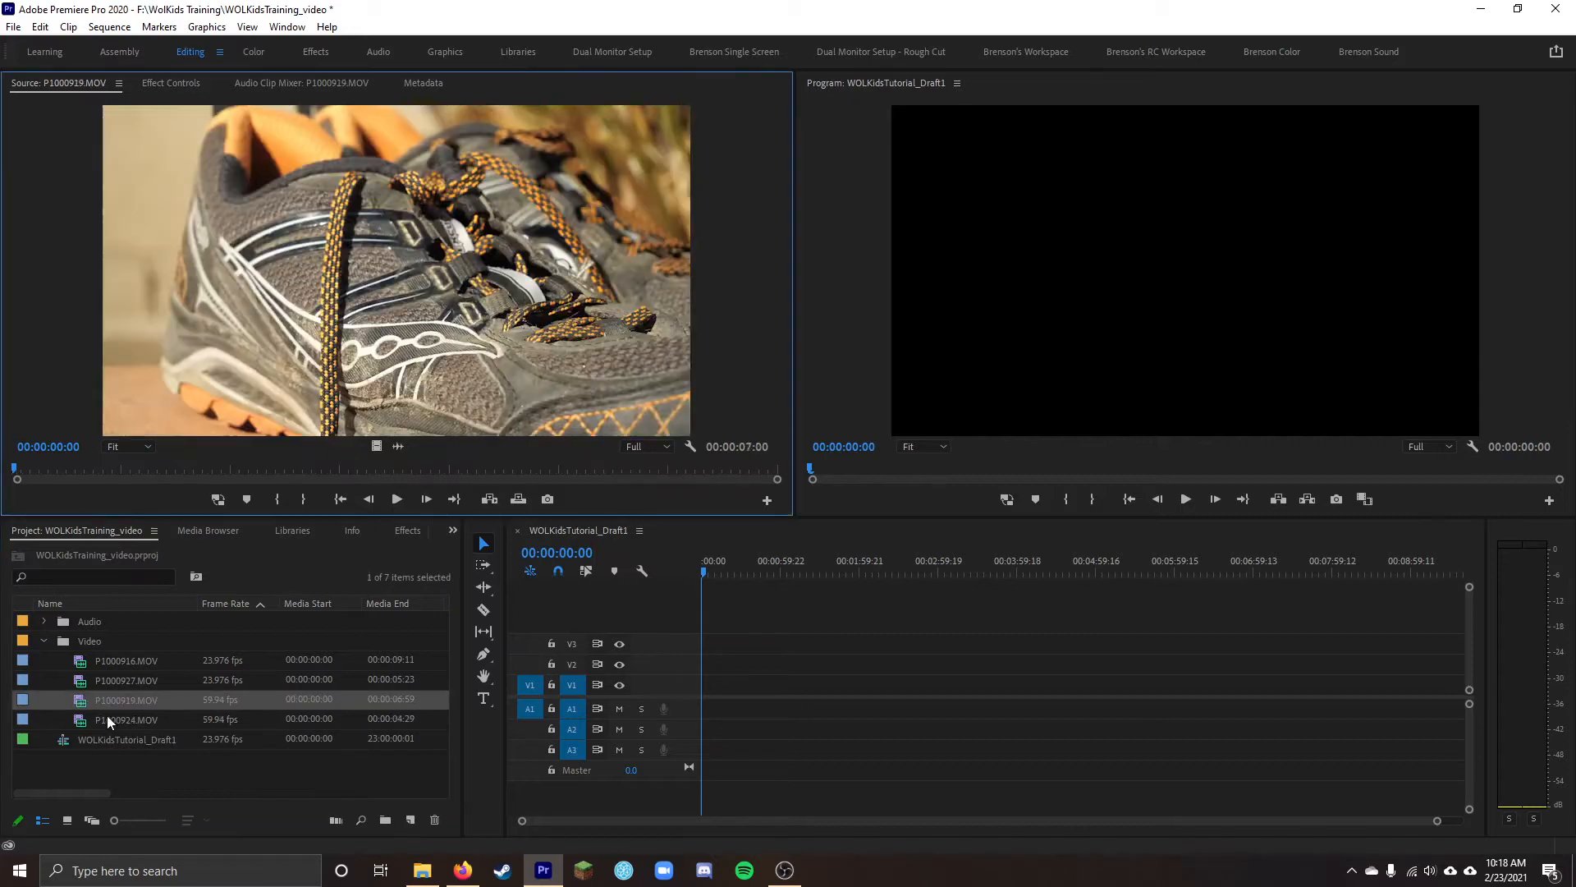
pyautogui.press('space')
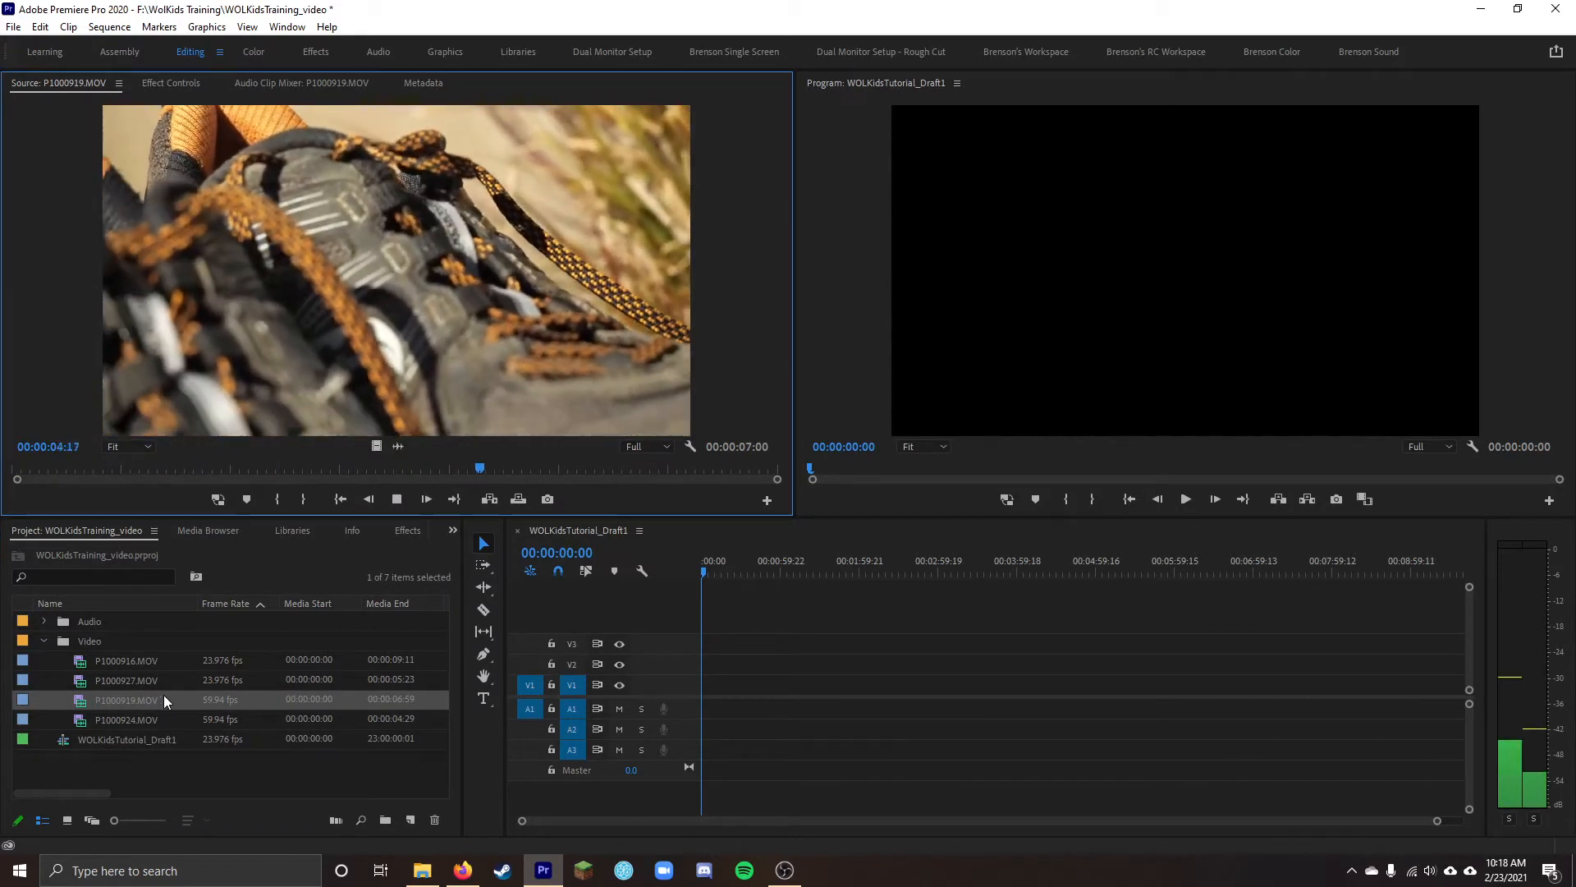
pyautogui.click(90, 790)
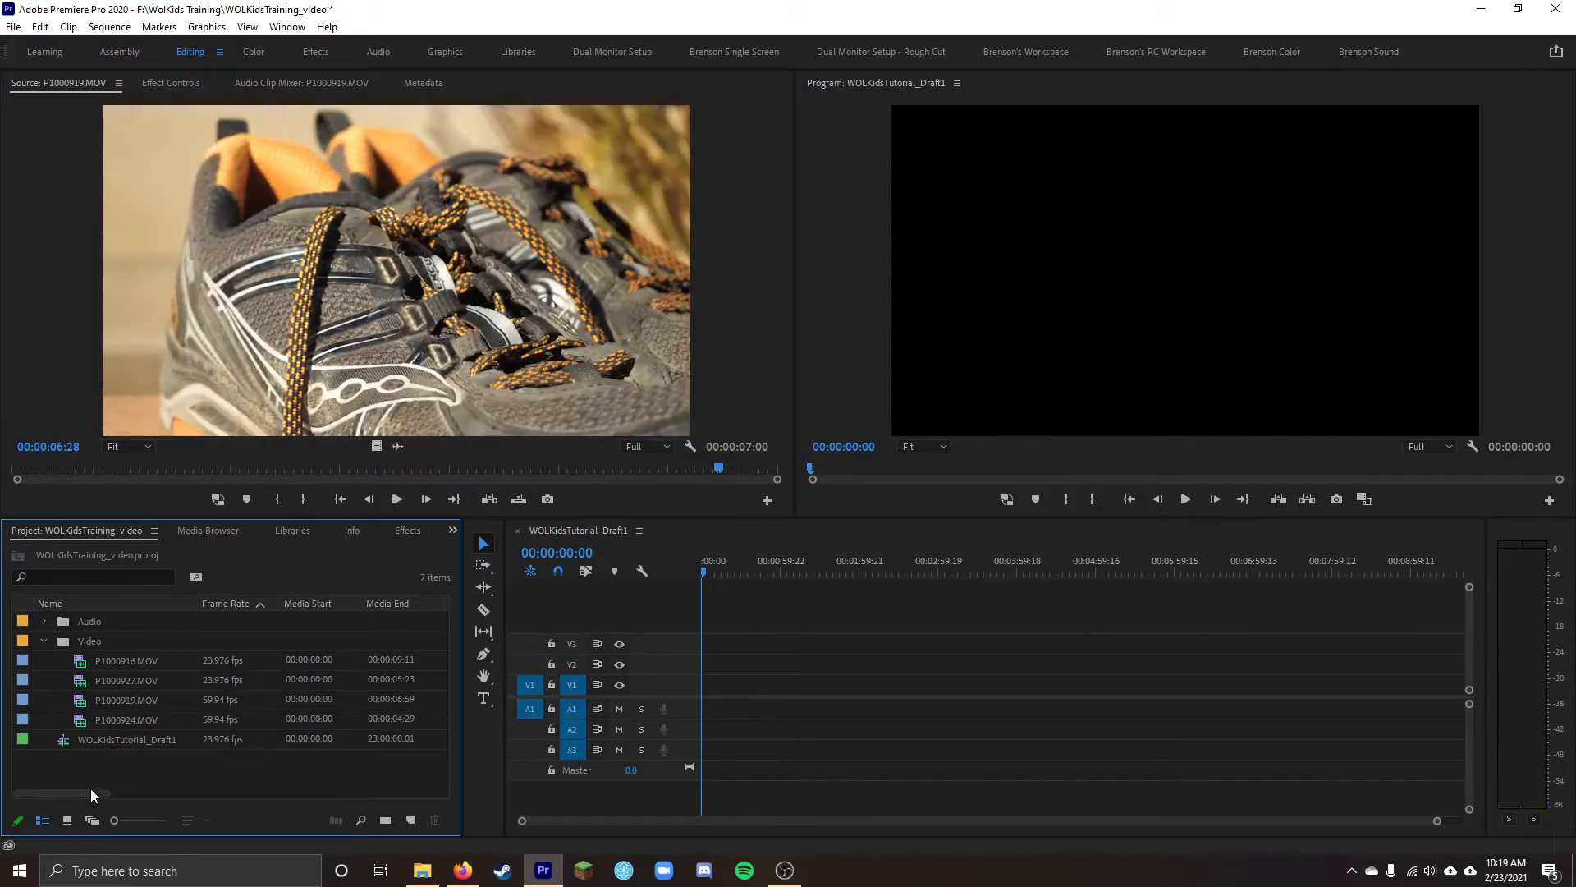
# Interpret the footage of P1000919.MOV and P1000924.MOV with an assumed frame rate of 23.976 fps
pyautogui.moveTo(59, 697); pyautogui.dragTo(120, 719)
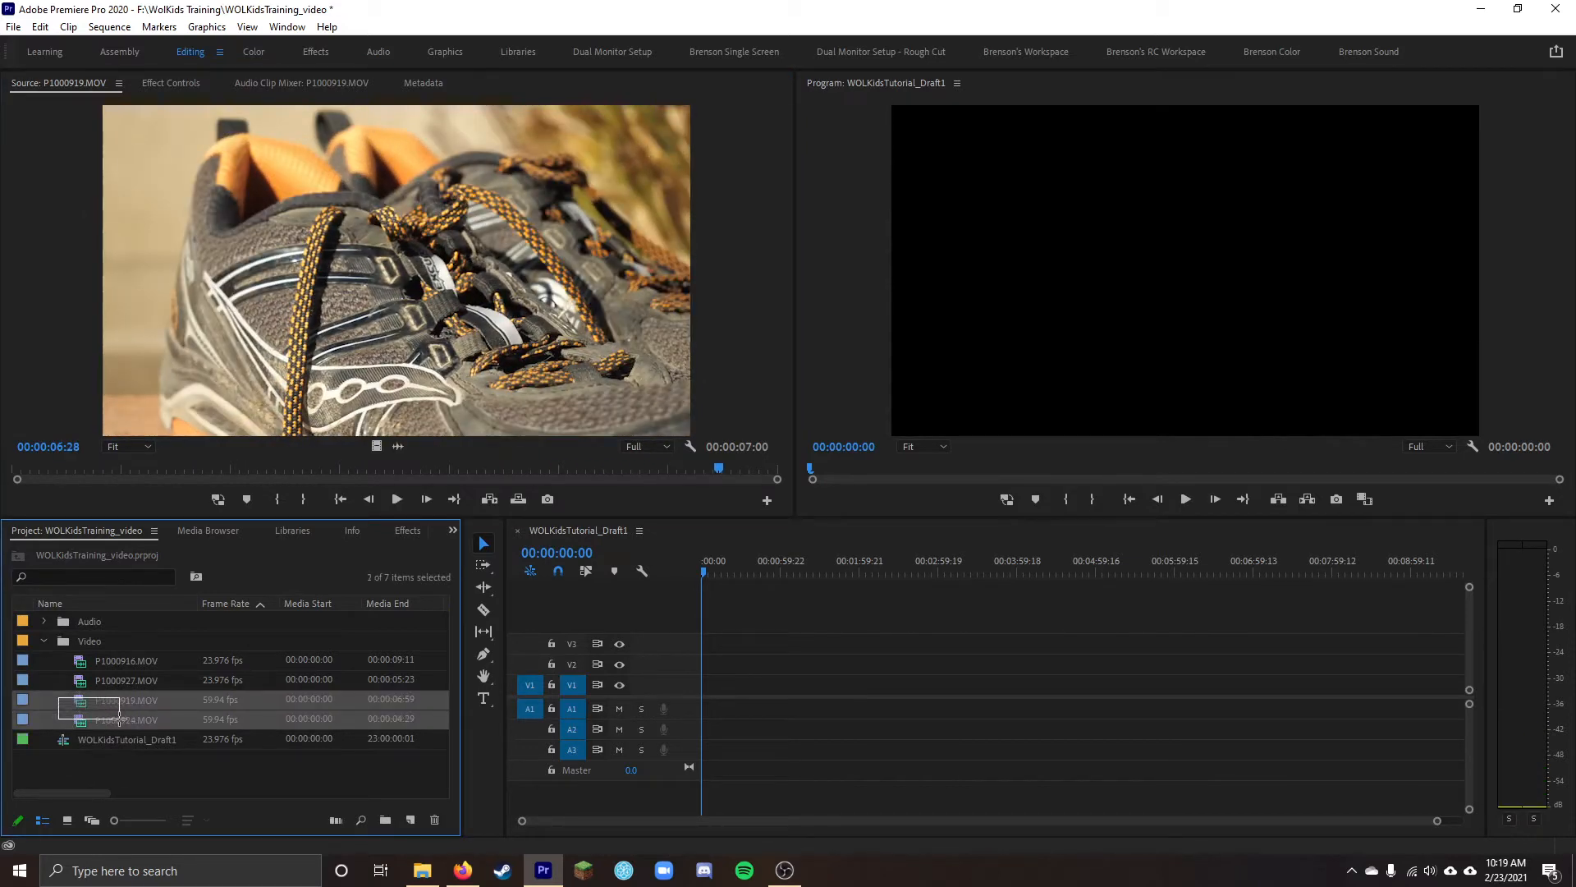
pyautogui.rightClick(84, 703)
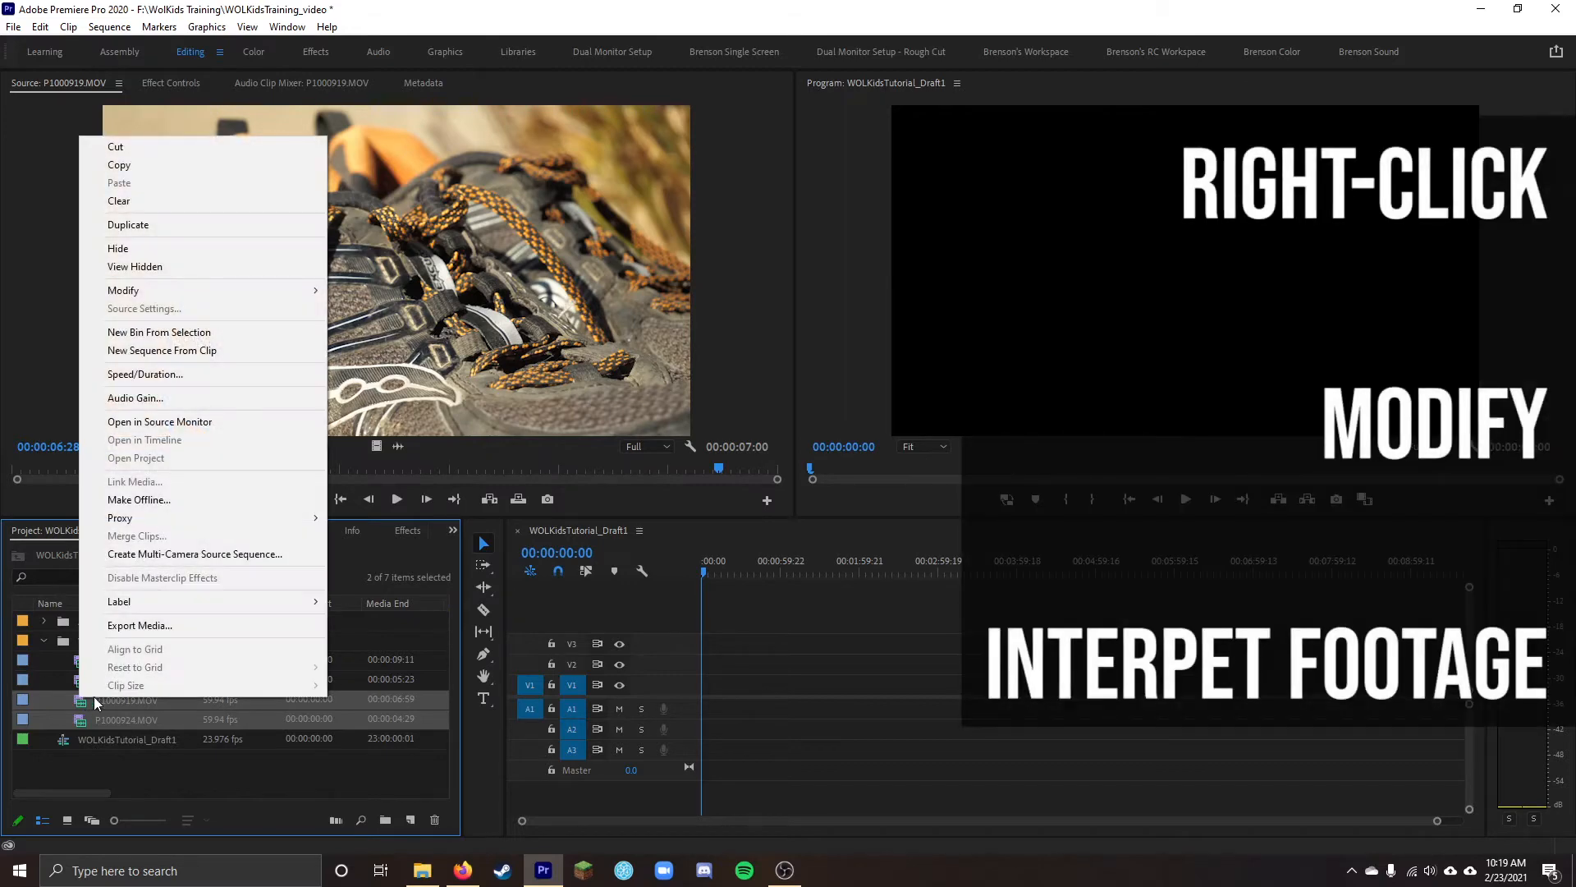
pyautogui.moveTo(278, 290)
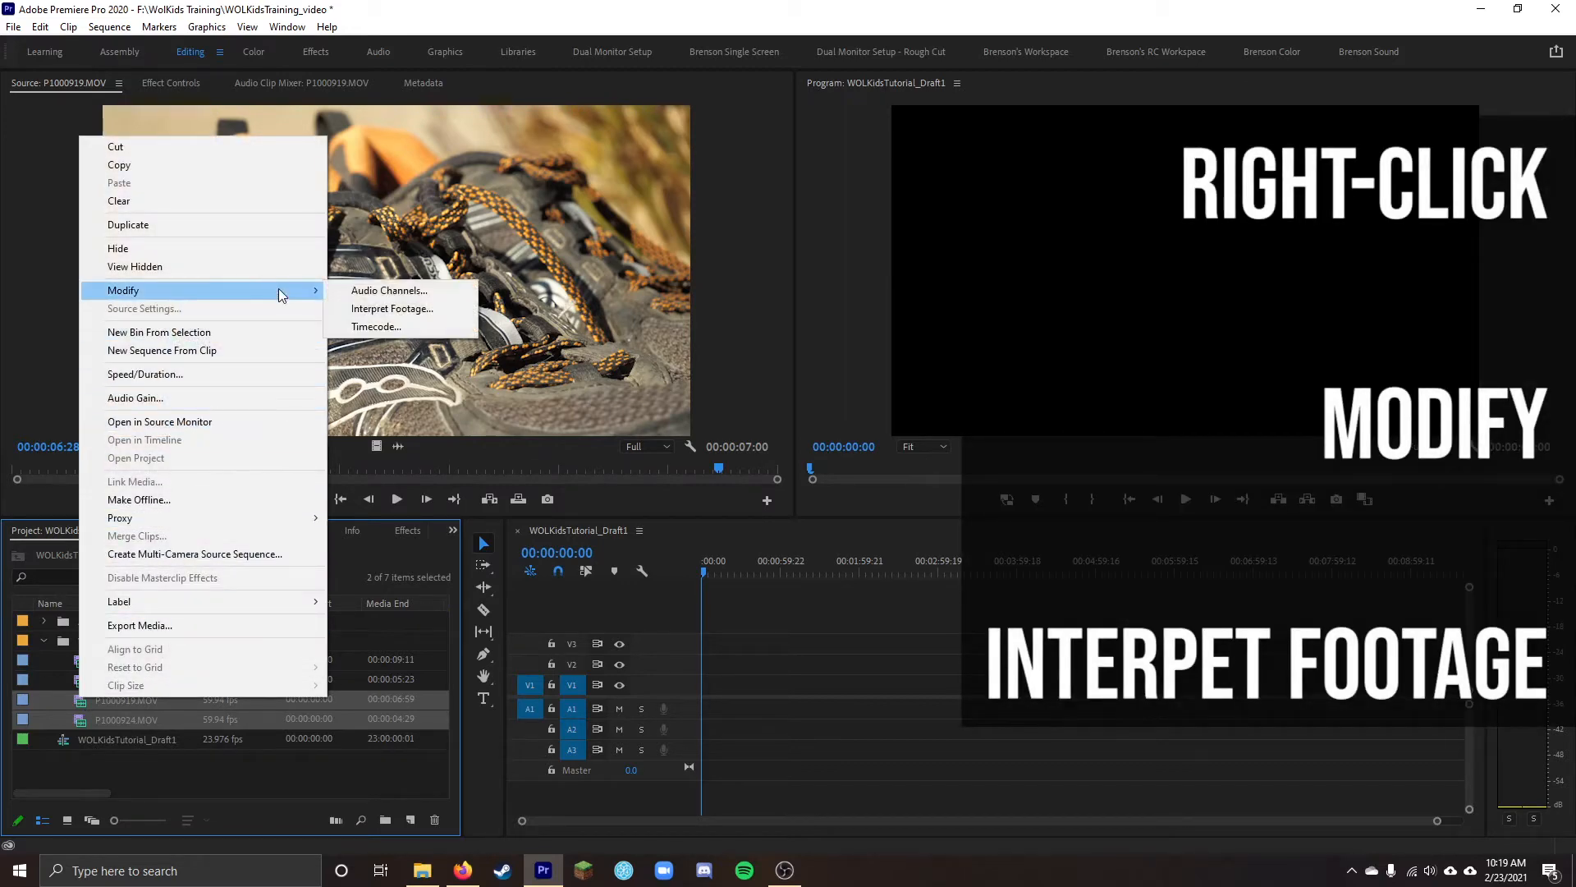
pyautogui.click(412, 311)
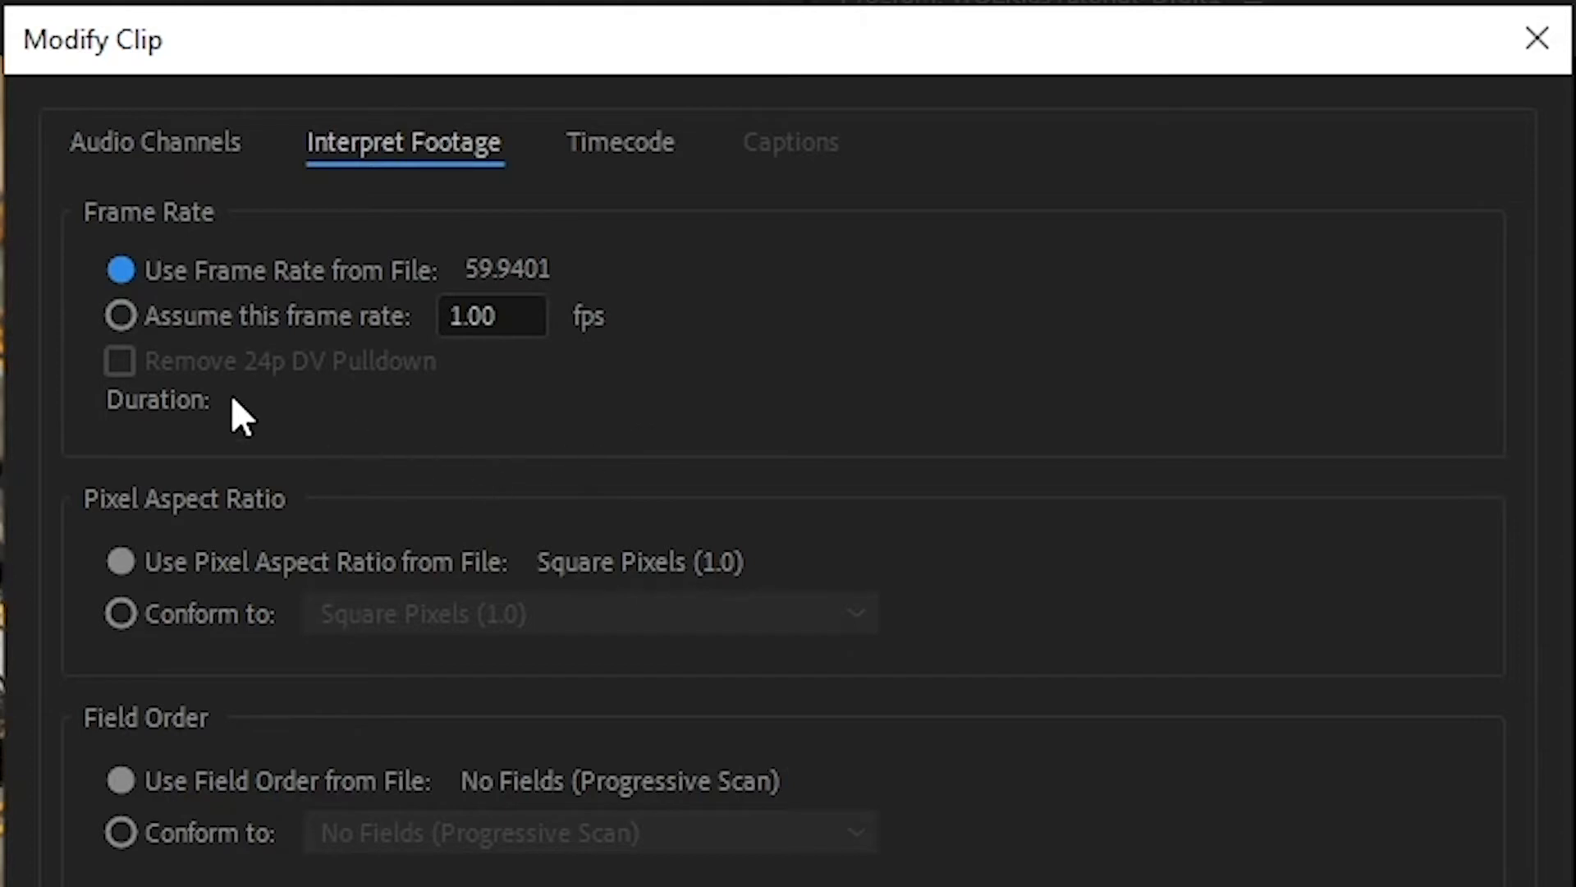
pyautogui.click(121, 314)
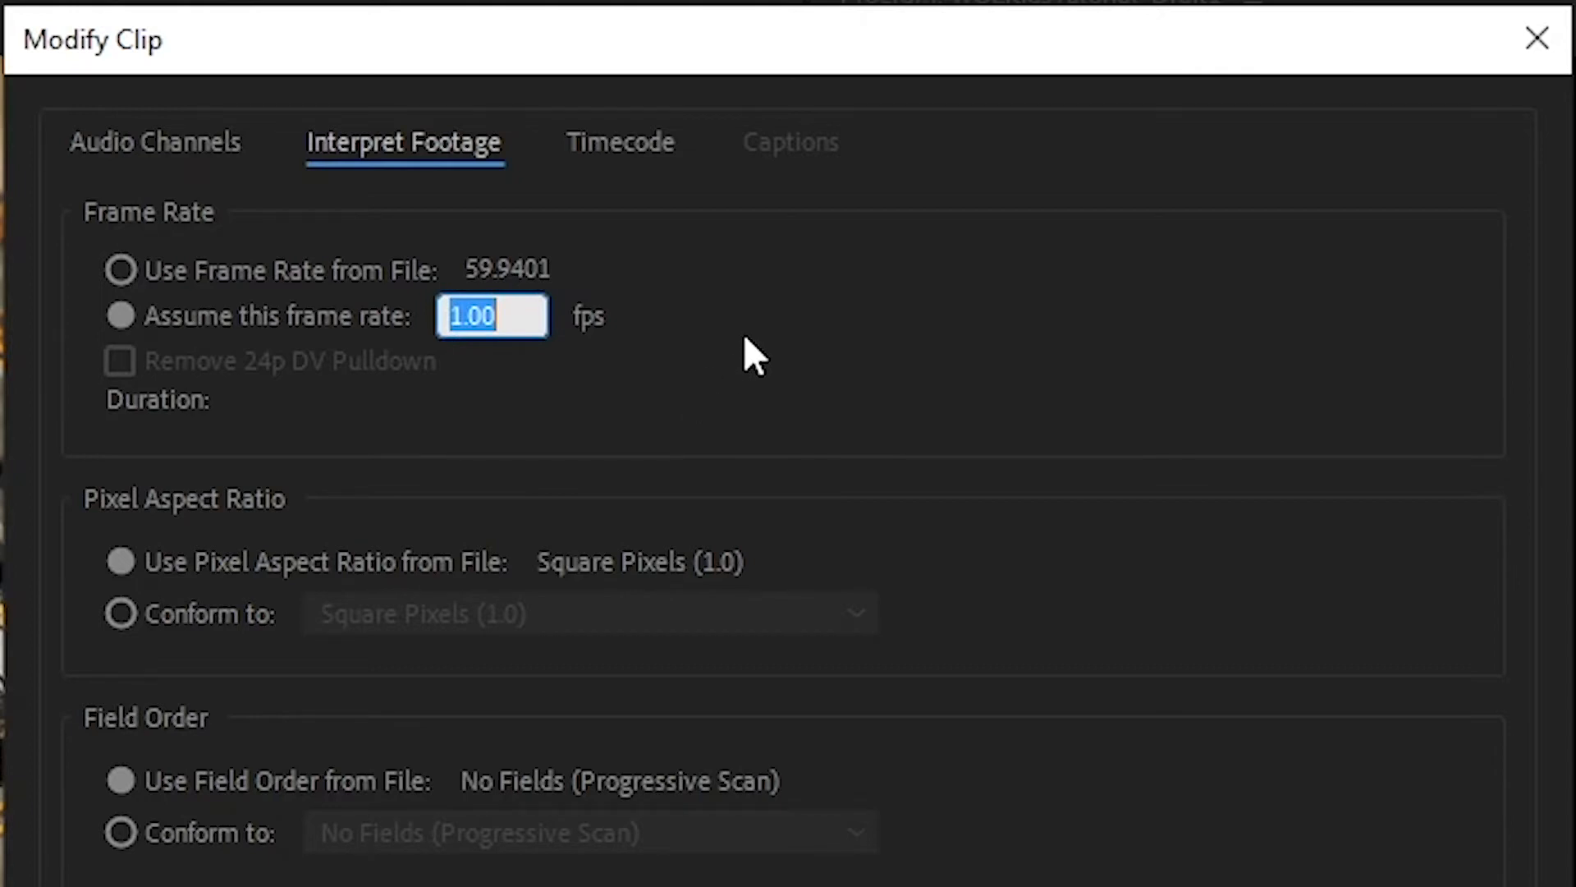
pyautogui.write('23.')
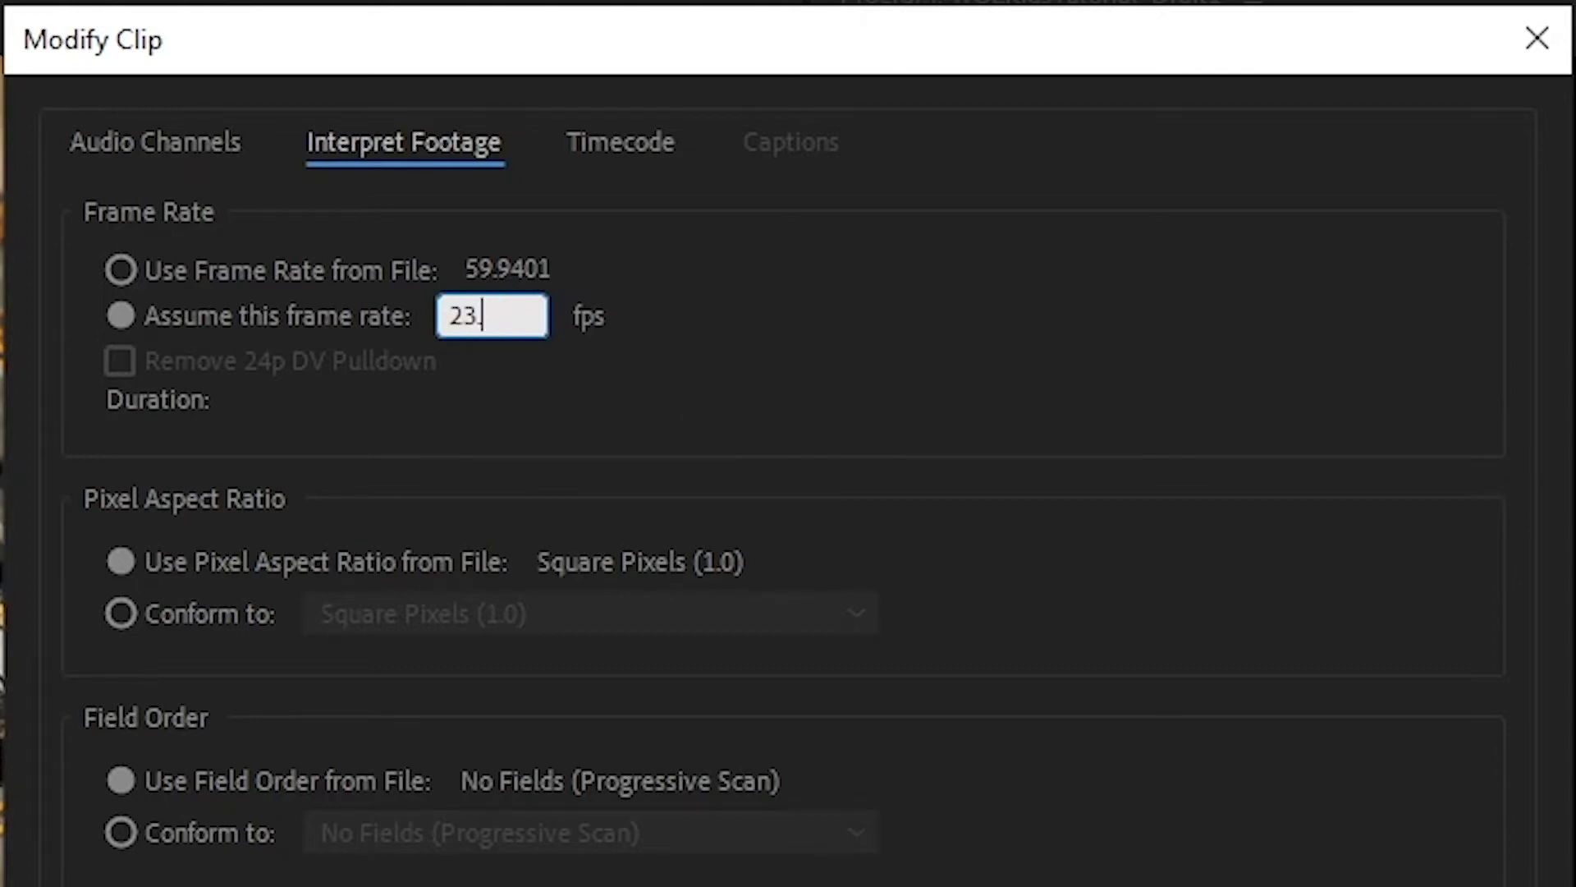
pyautogui.write('976')
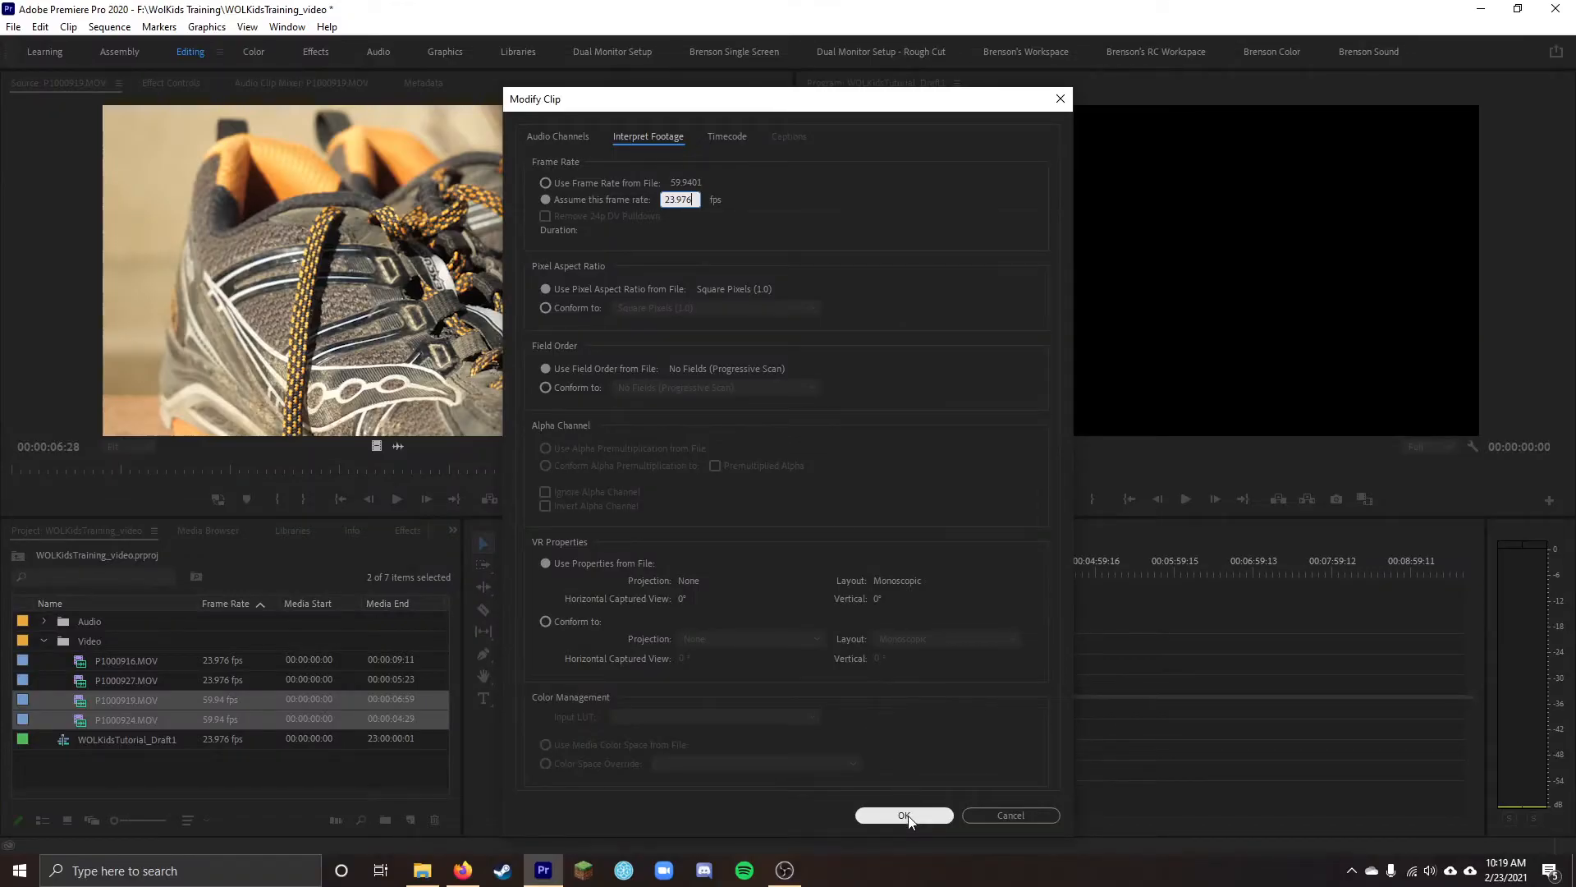
pyautogui.click(904, 816)
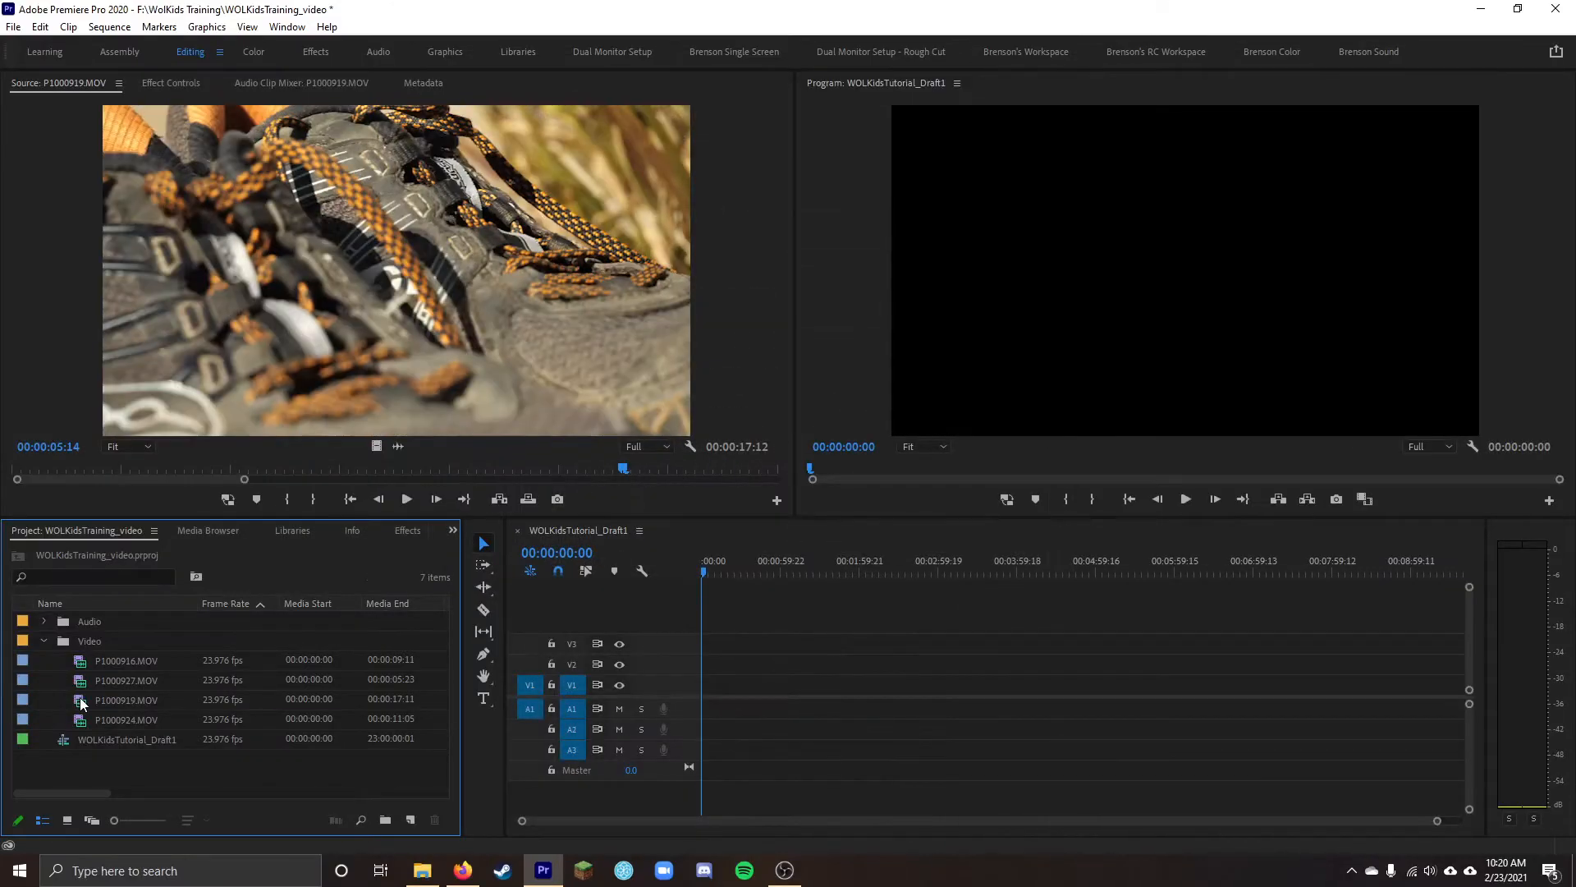
# Play the reinterpreted P1000919.MOV from its beginning in the Source monitor
pyautogui.press('Home')
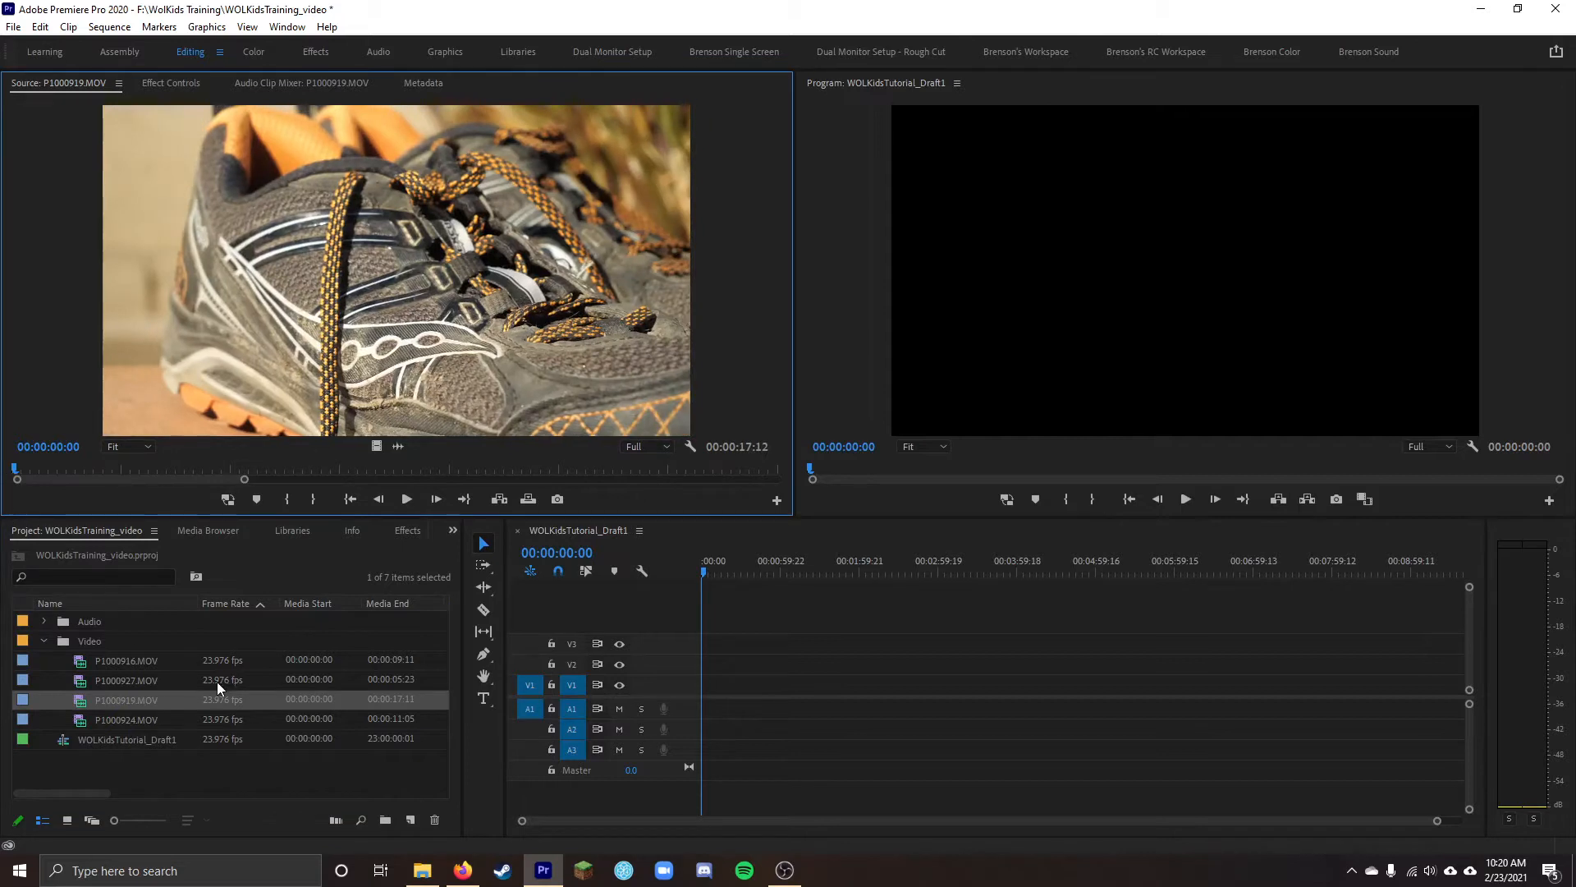
pyautogui.press('space')
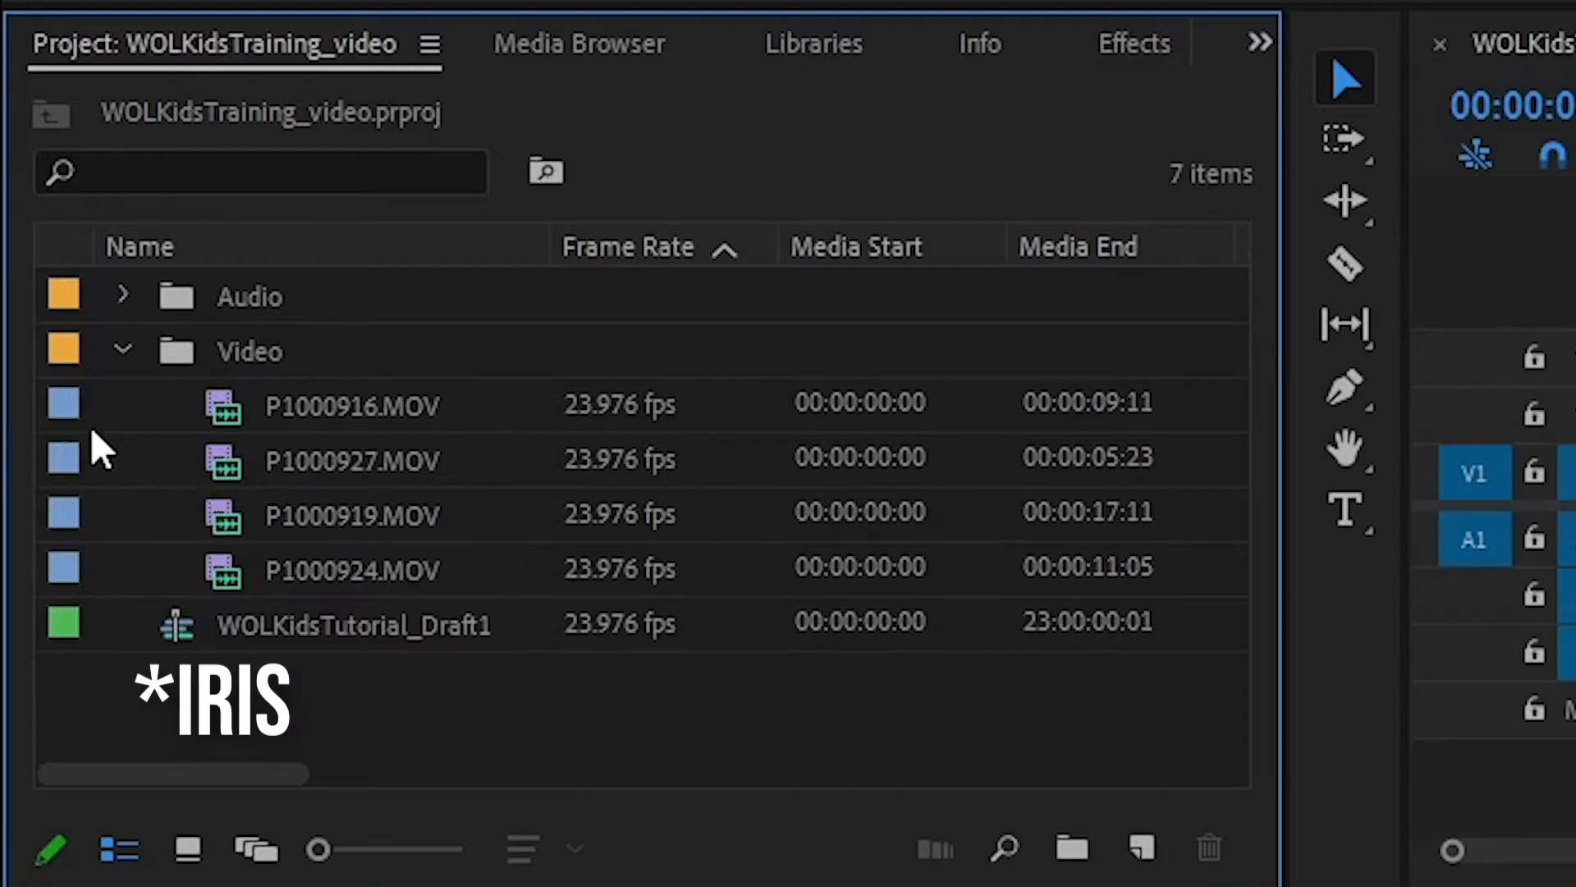
# Assign the Rose label color to P1000919.MOV and P1000924.MOV
pyautogui.moveTo(163, 516); pyautogui.dragTo(343, 561)
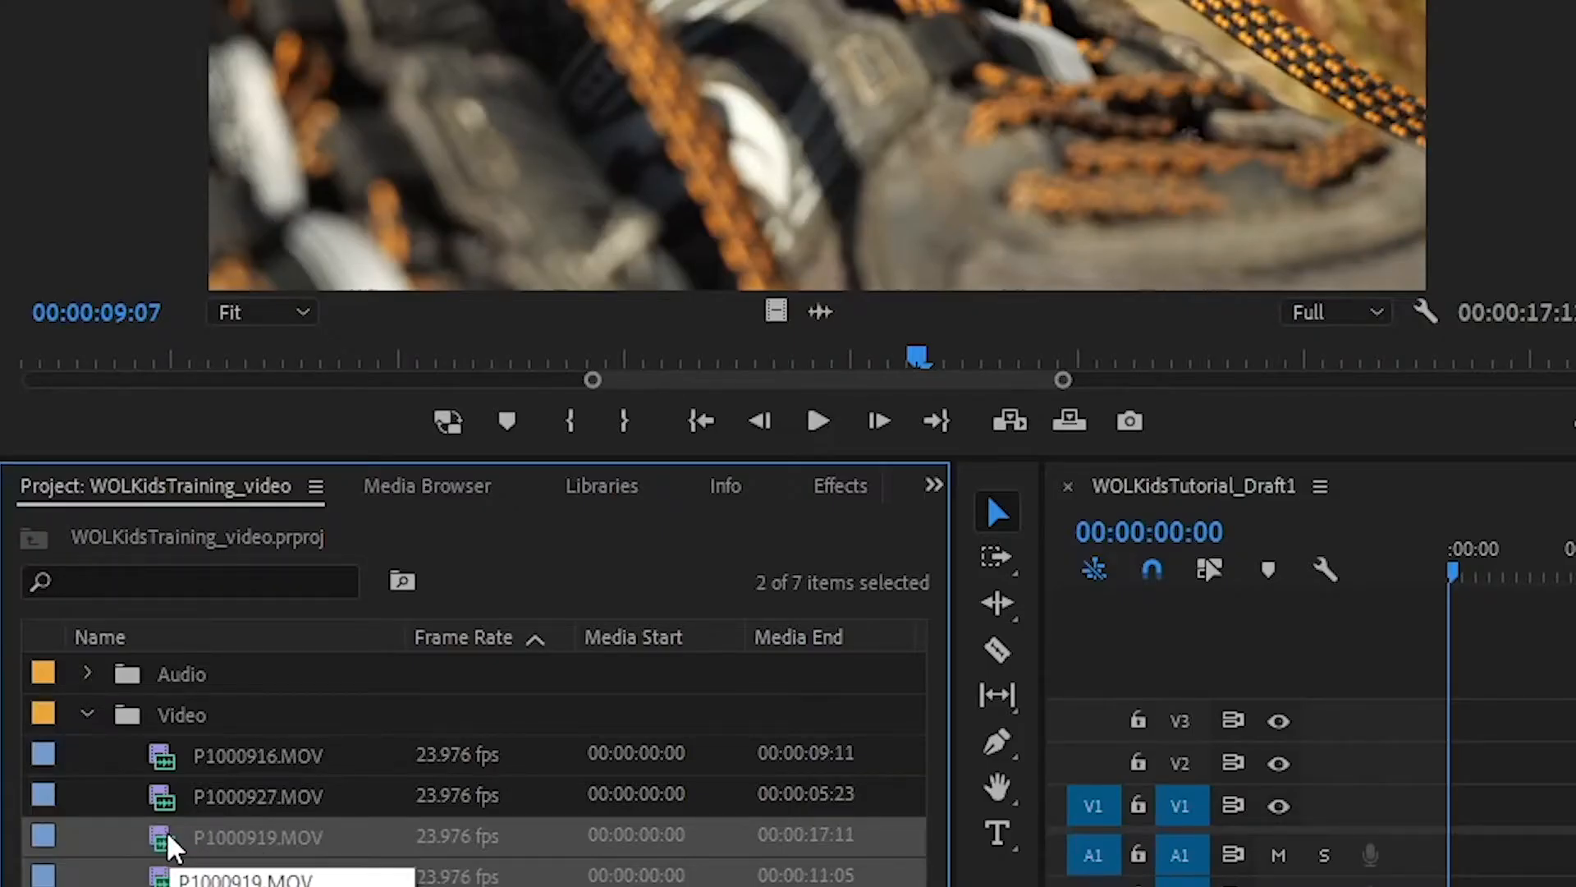
pyautogui.rightClick(172, 846)
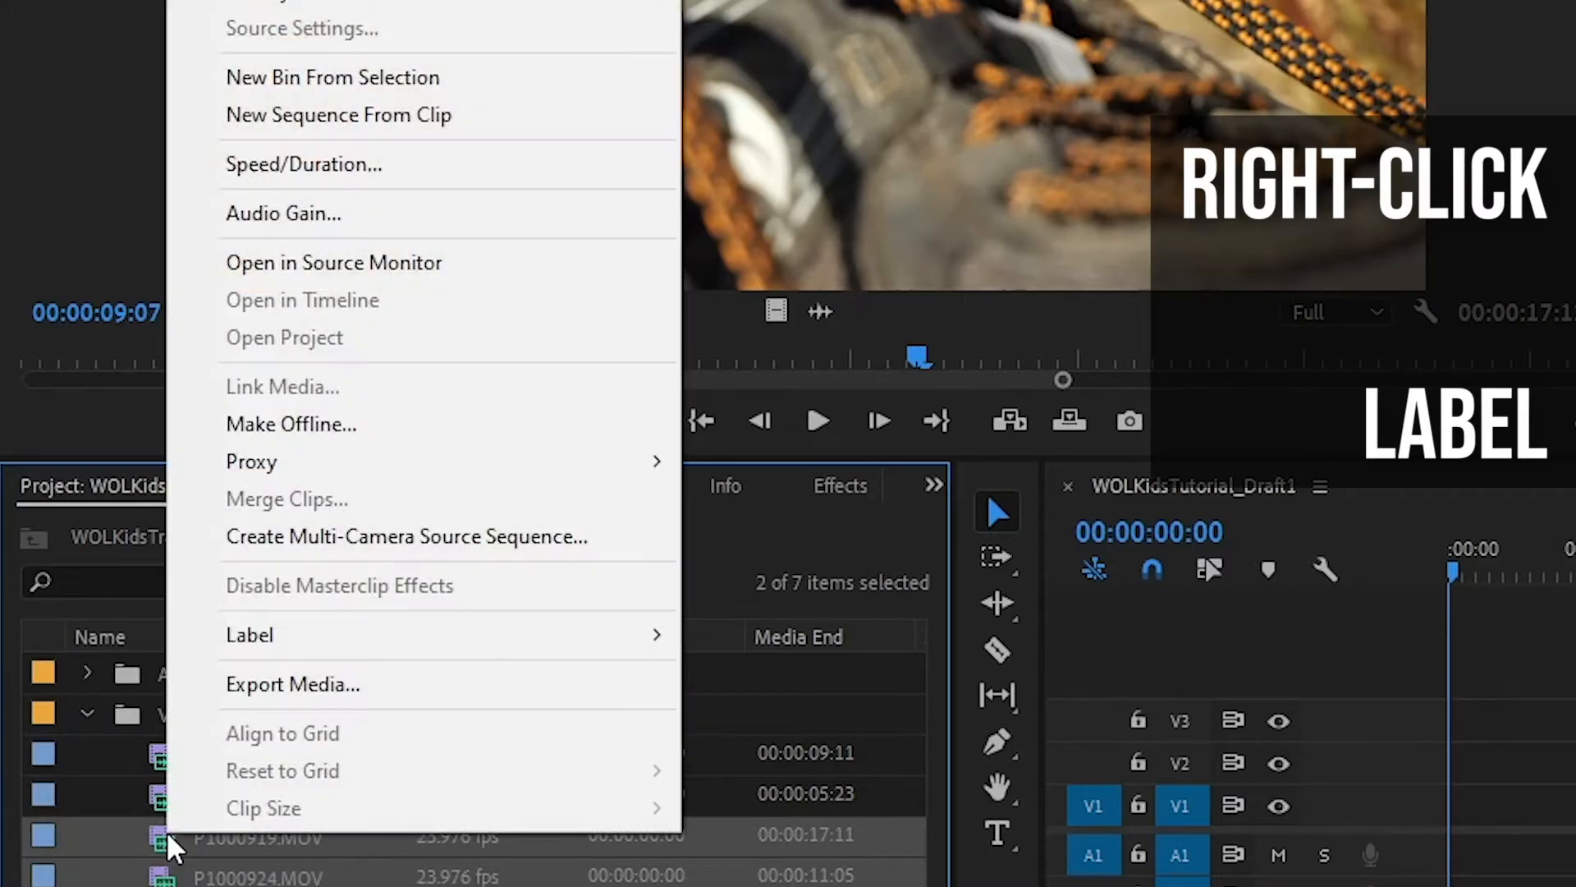
pyautogui.moveTo(320, 640)
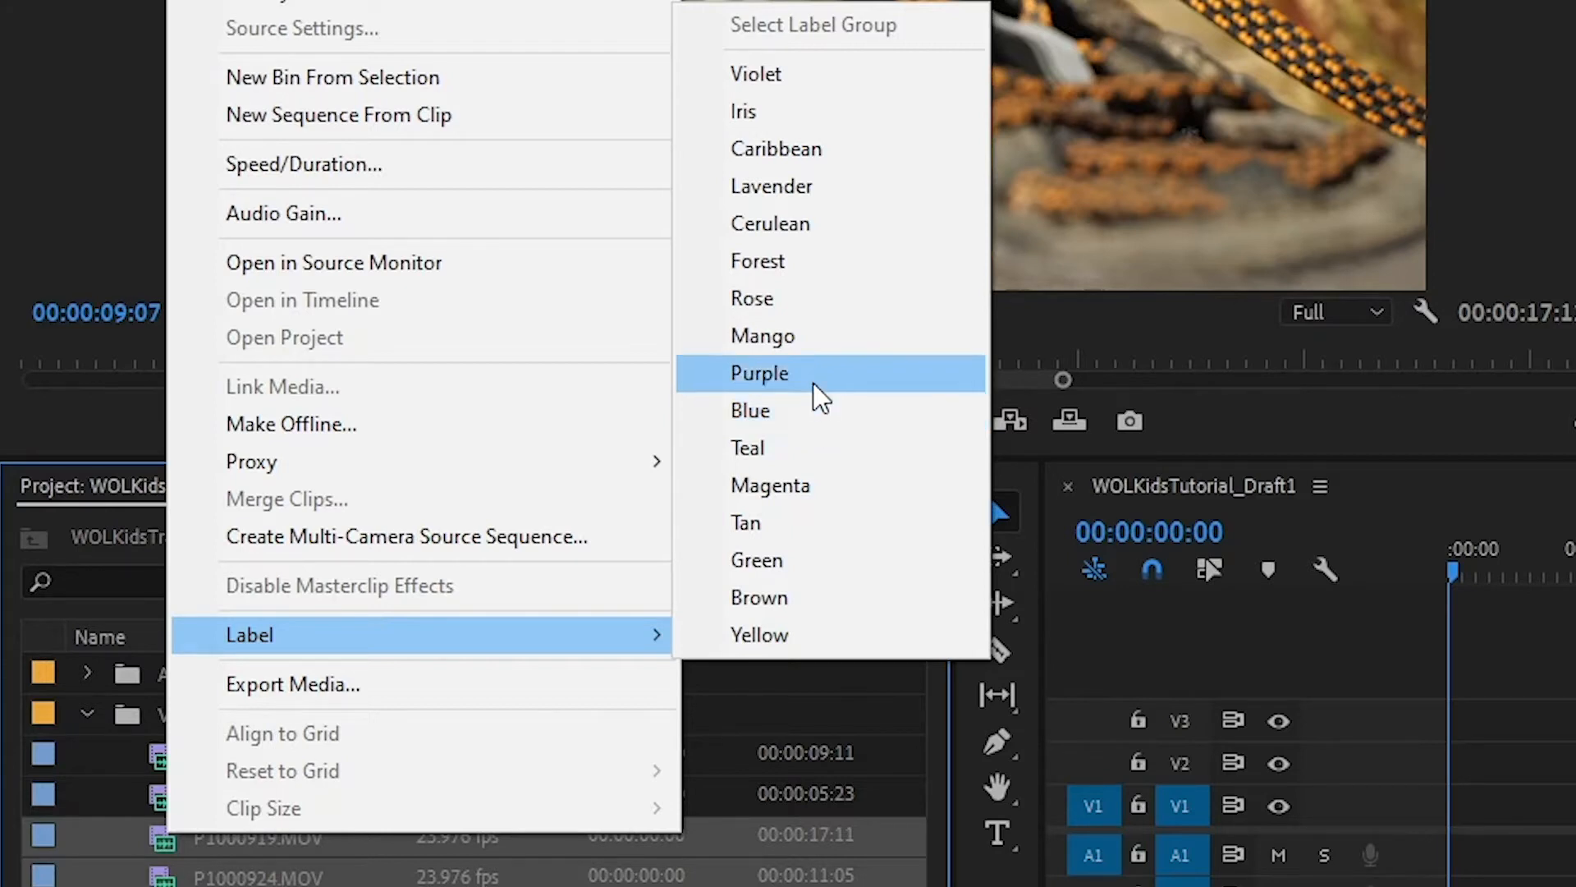
pyautogui.click(797, 298)
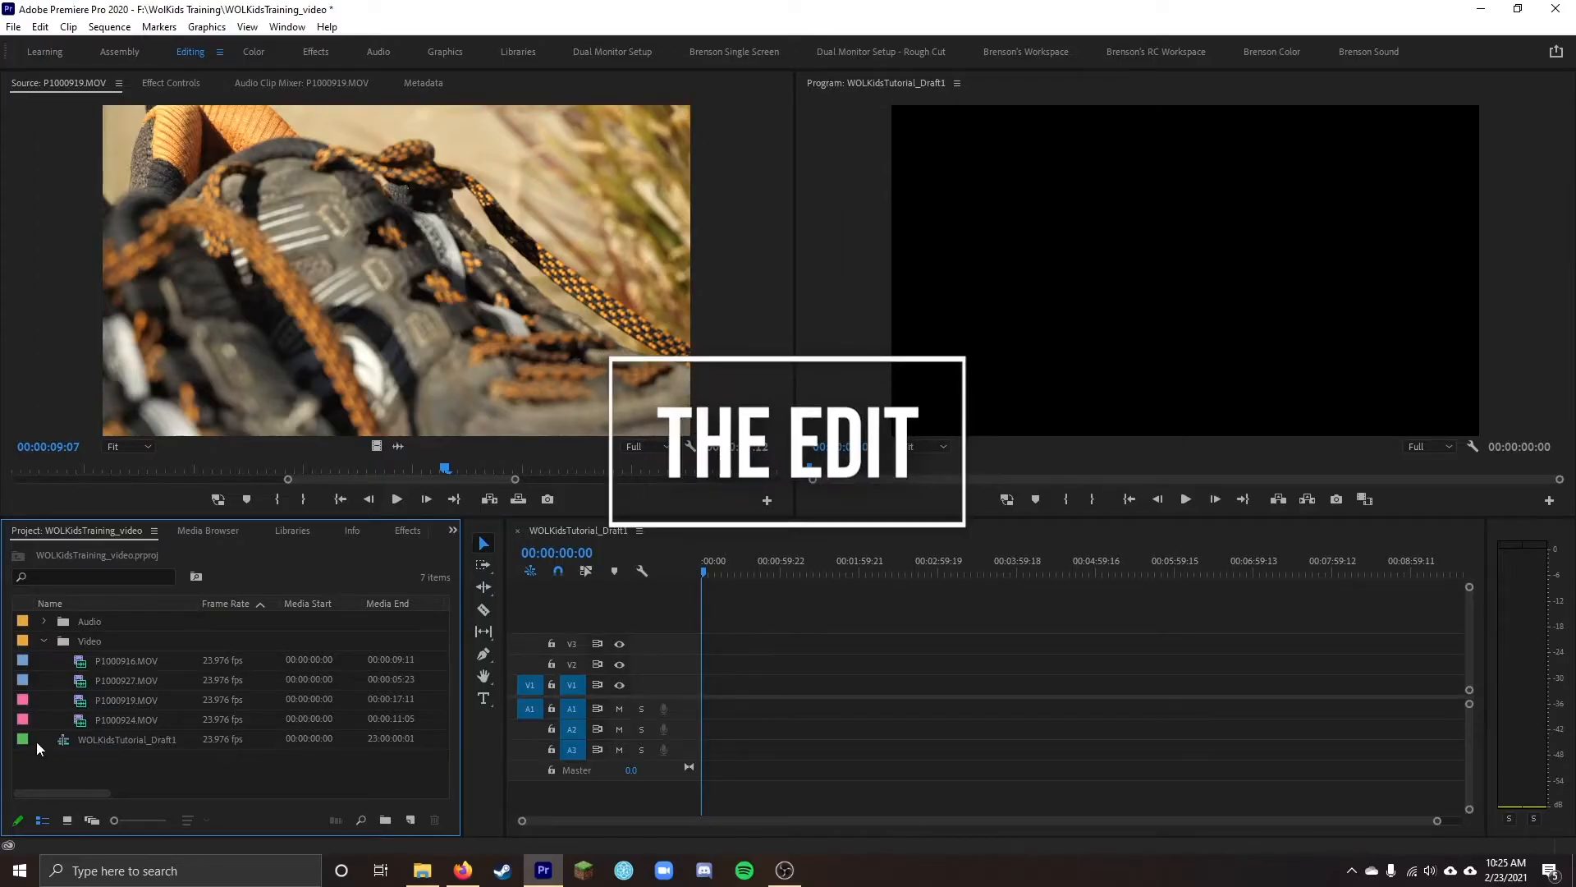
# Open the relabeled P1000924.MOV in the Source monitor
pyautogui.click(79, 721)
pyautogui.doubleClick(78, 720)
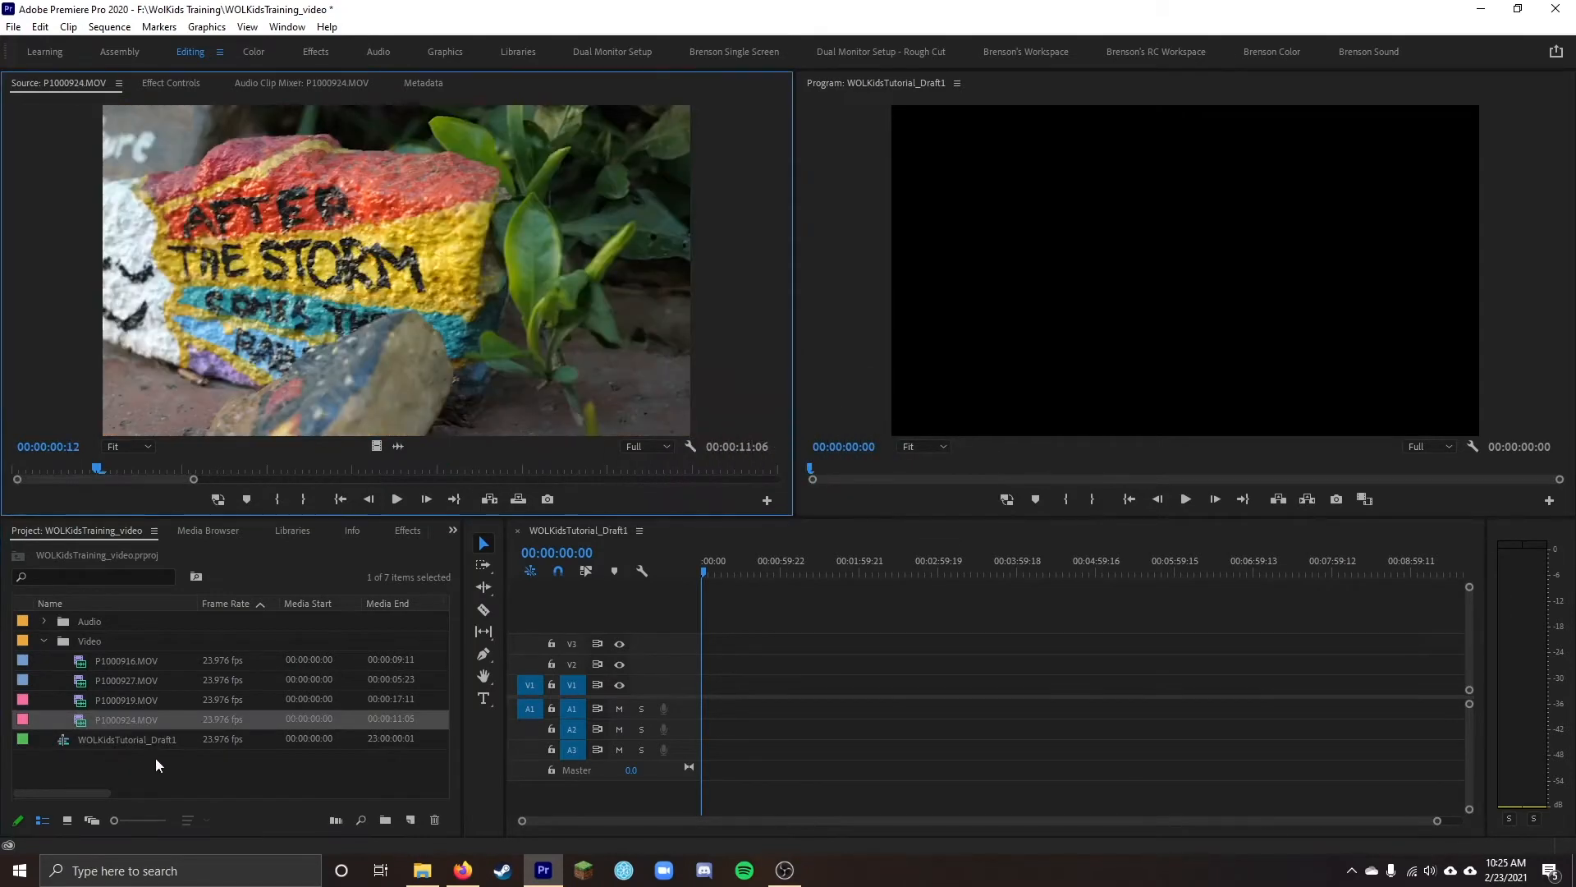
# Play P1000924.MOV from its beginning in the Source monitor and return to its start
pyautogui.moveTo(68, 466); pyautogui.dragTo(1, 473)
pyautogui.press('space')
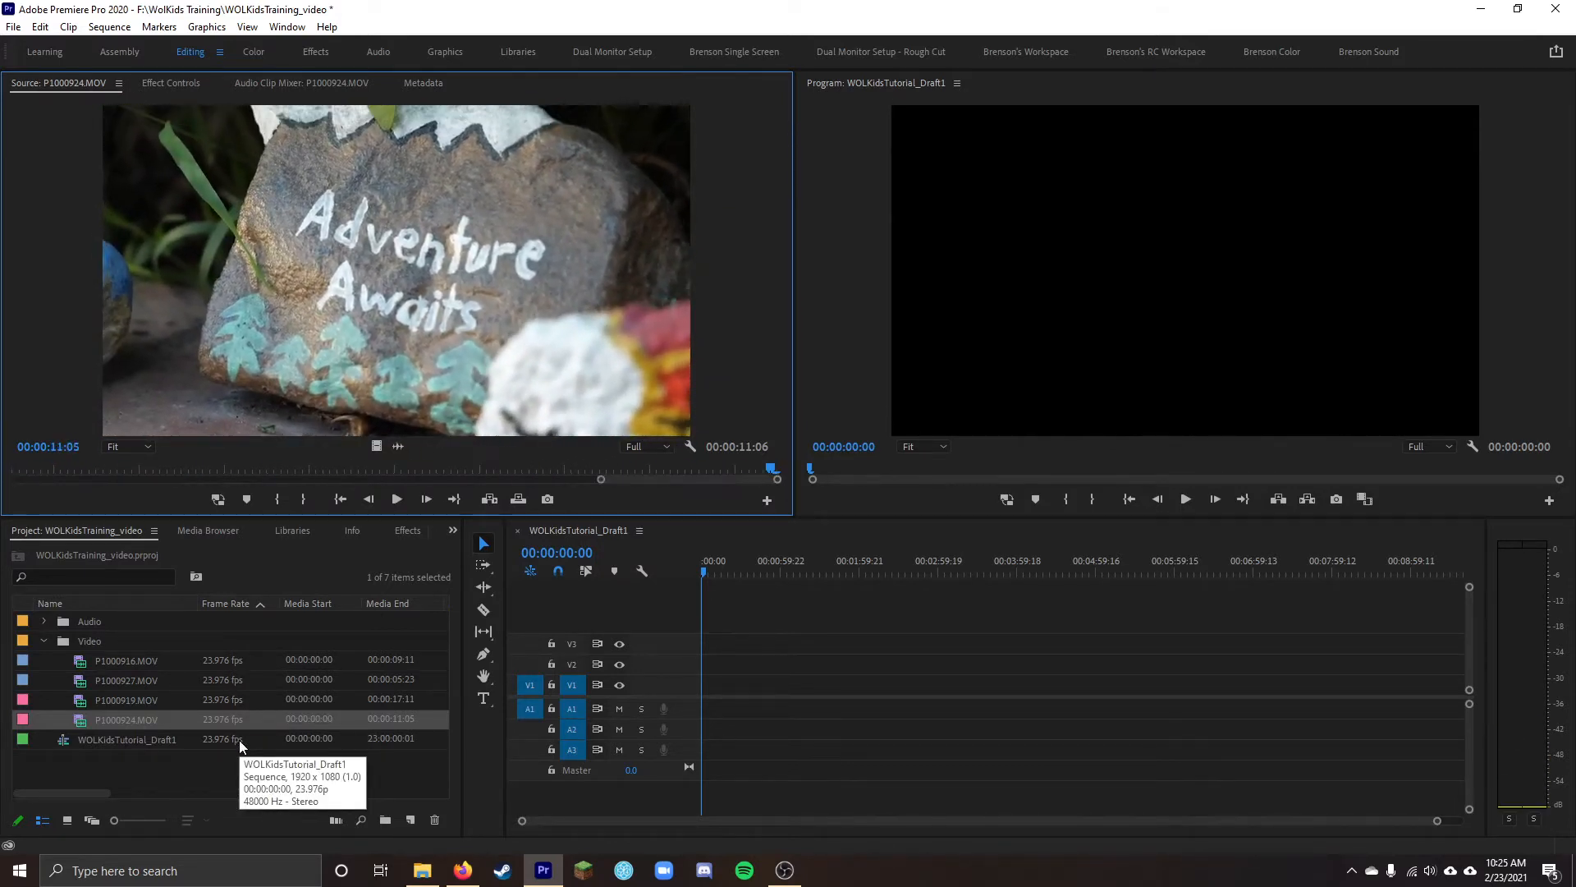
pyautogui.press('space')
pyautogui.press('Home')
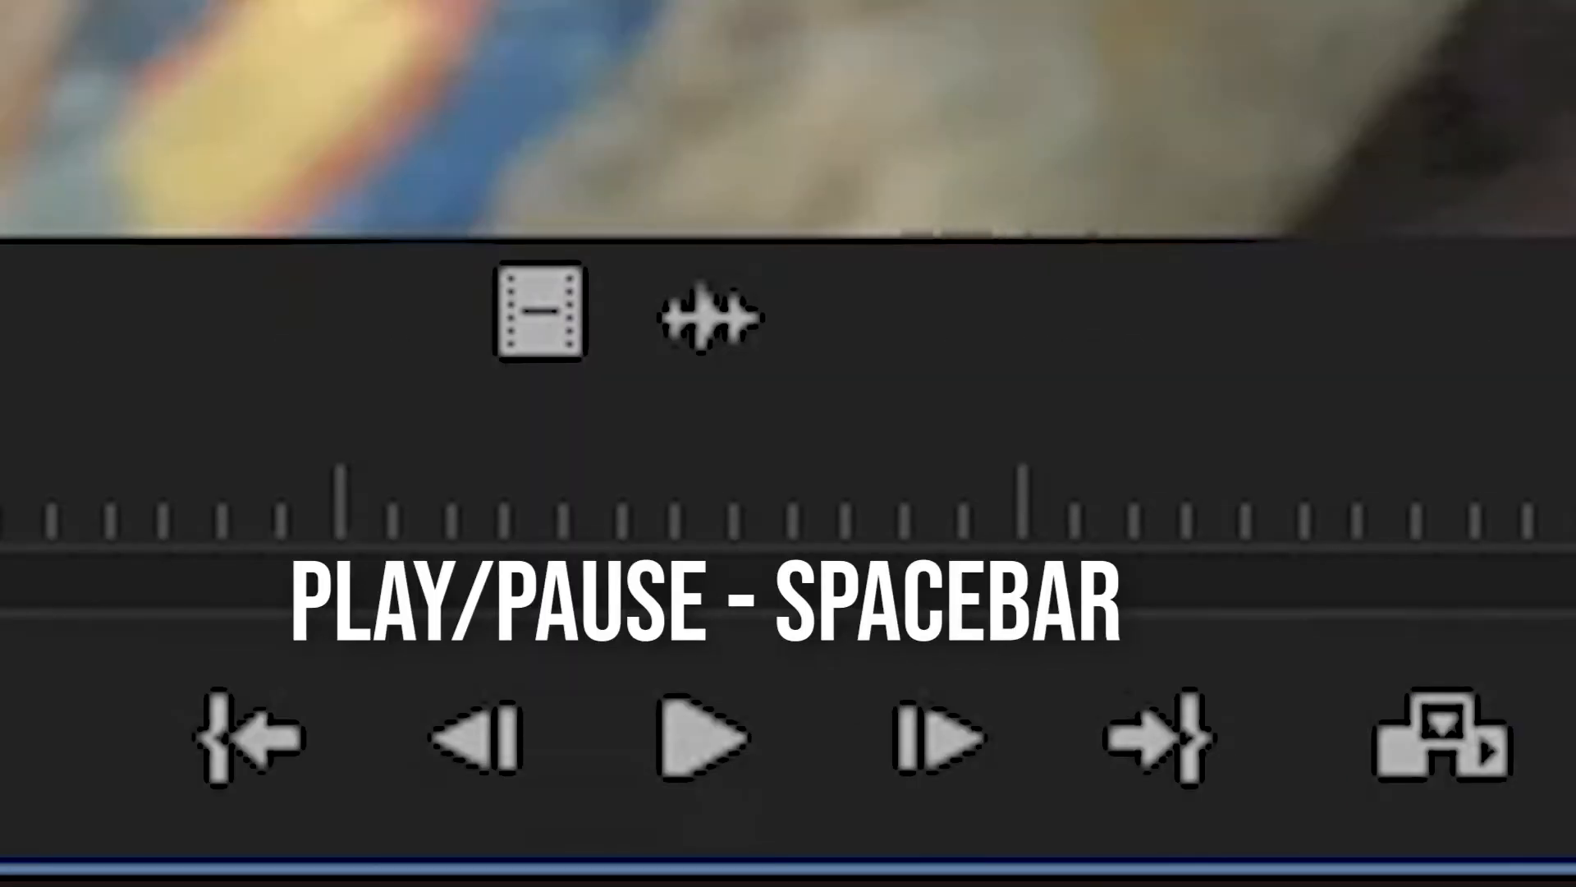
# Mark a short 00:00:01:07 range in P1000924.MOV and insert it at the start of the sequence
pyautogui.press('space')
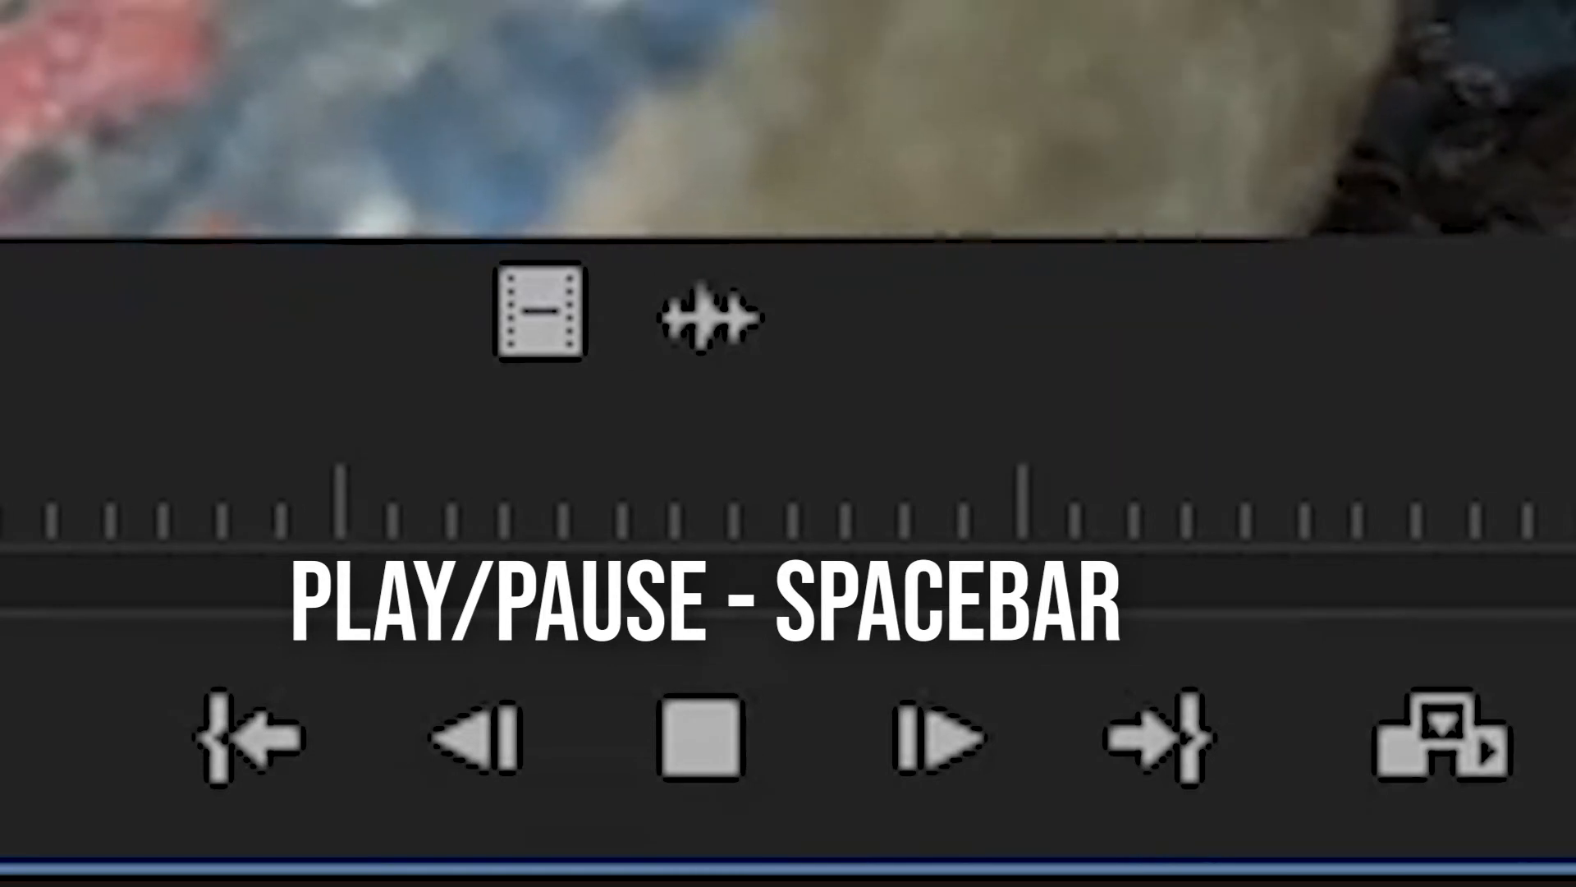
pyautogui.press('space')
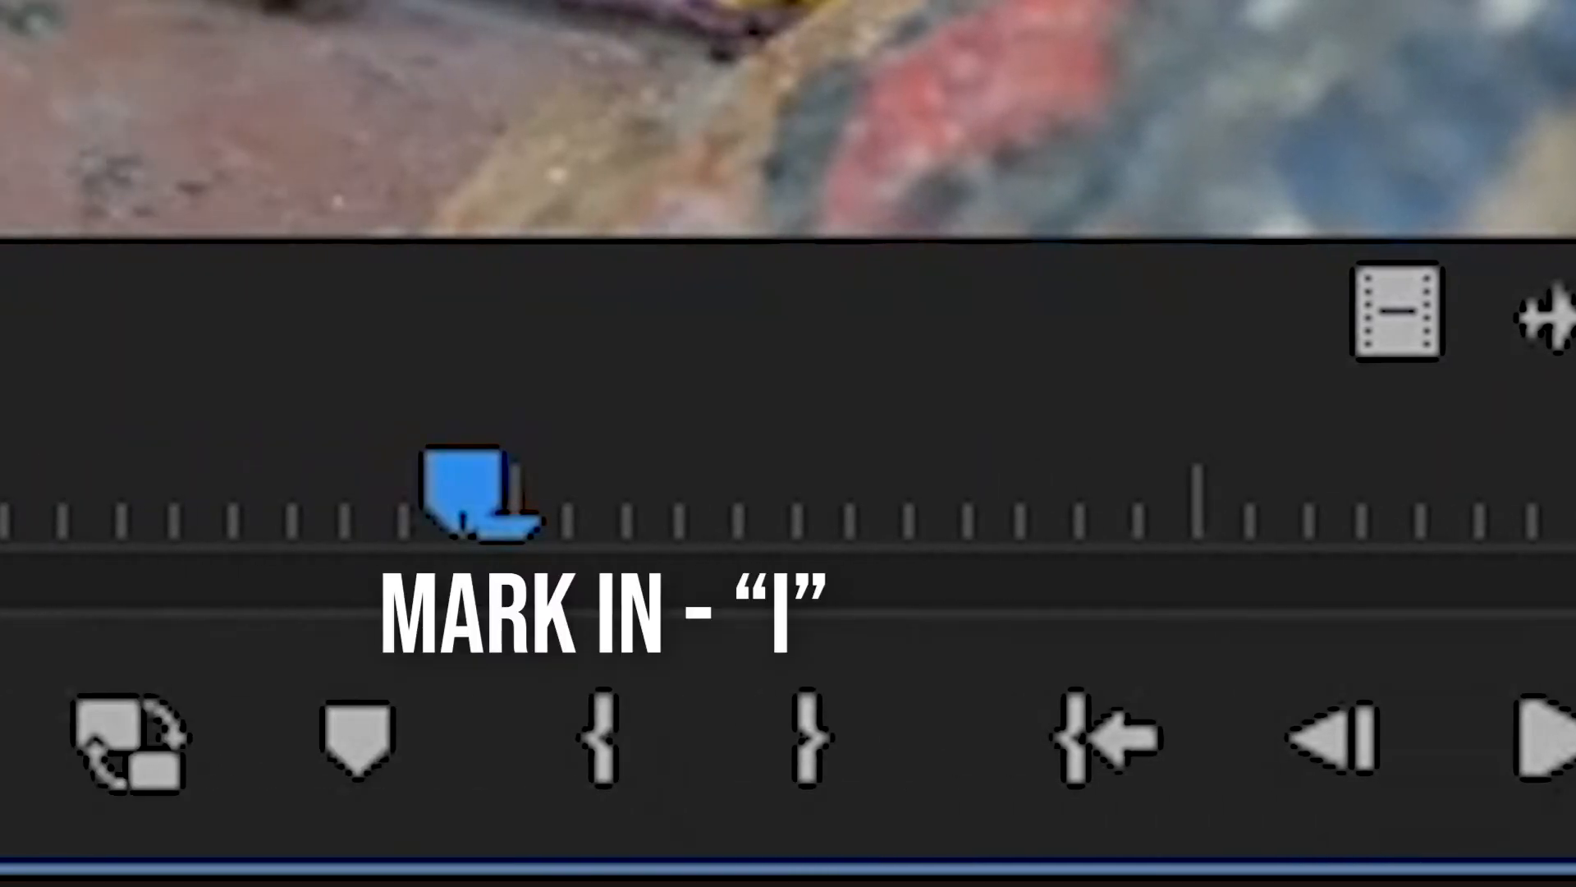
pyautogui.press('i')
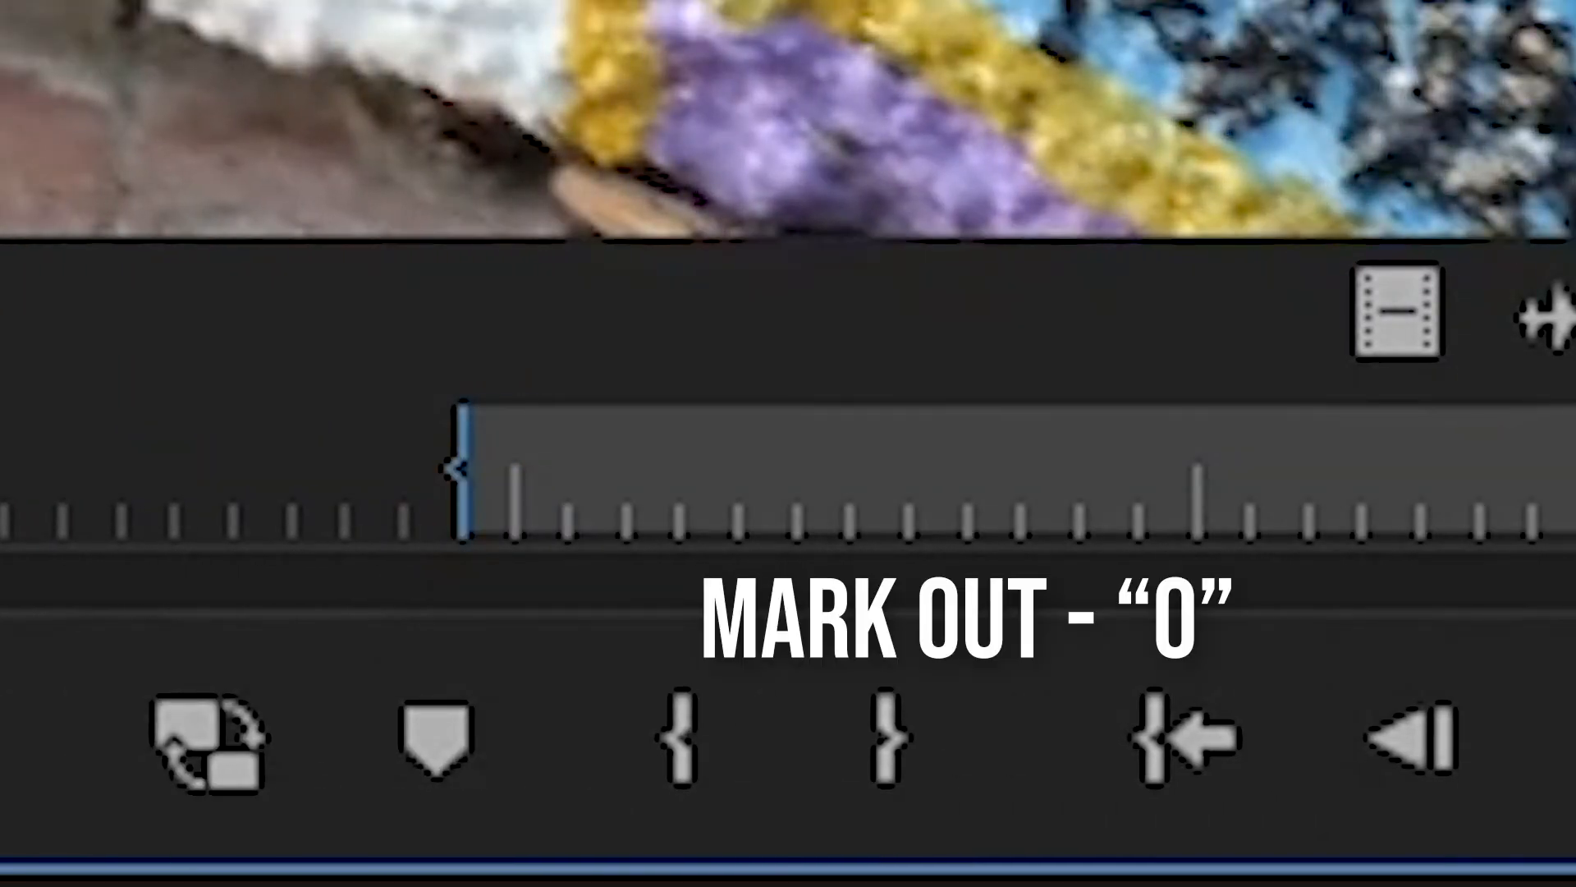
pyautogui.press('o')
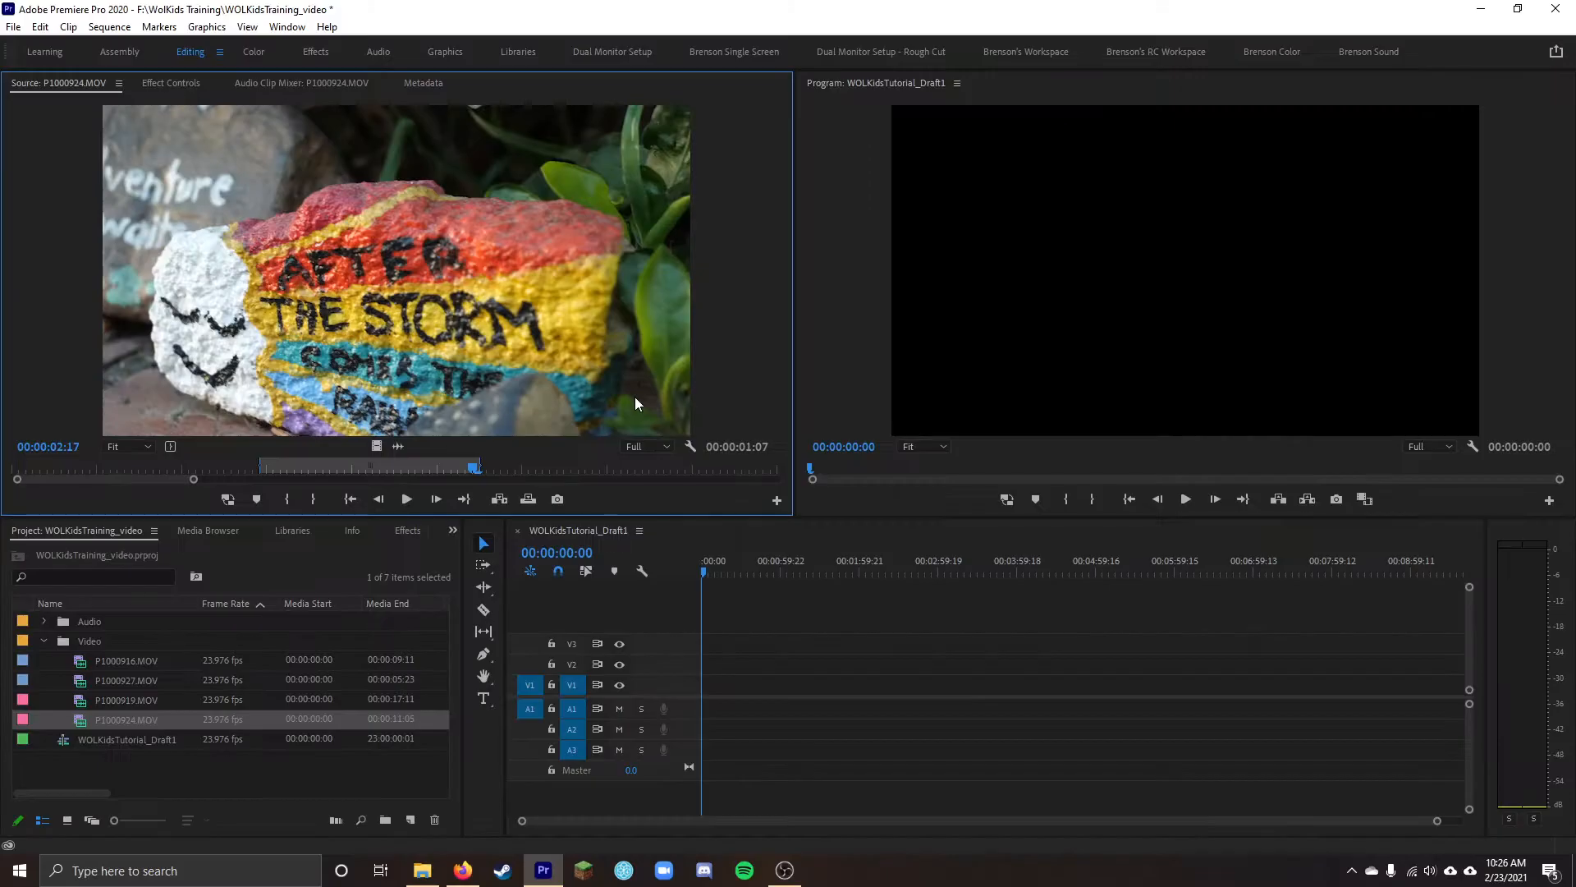
pyautogui.press(',')
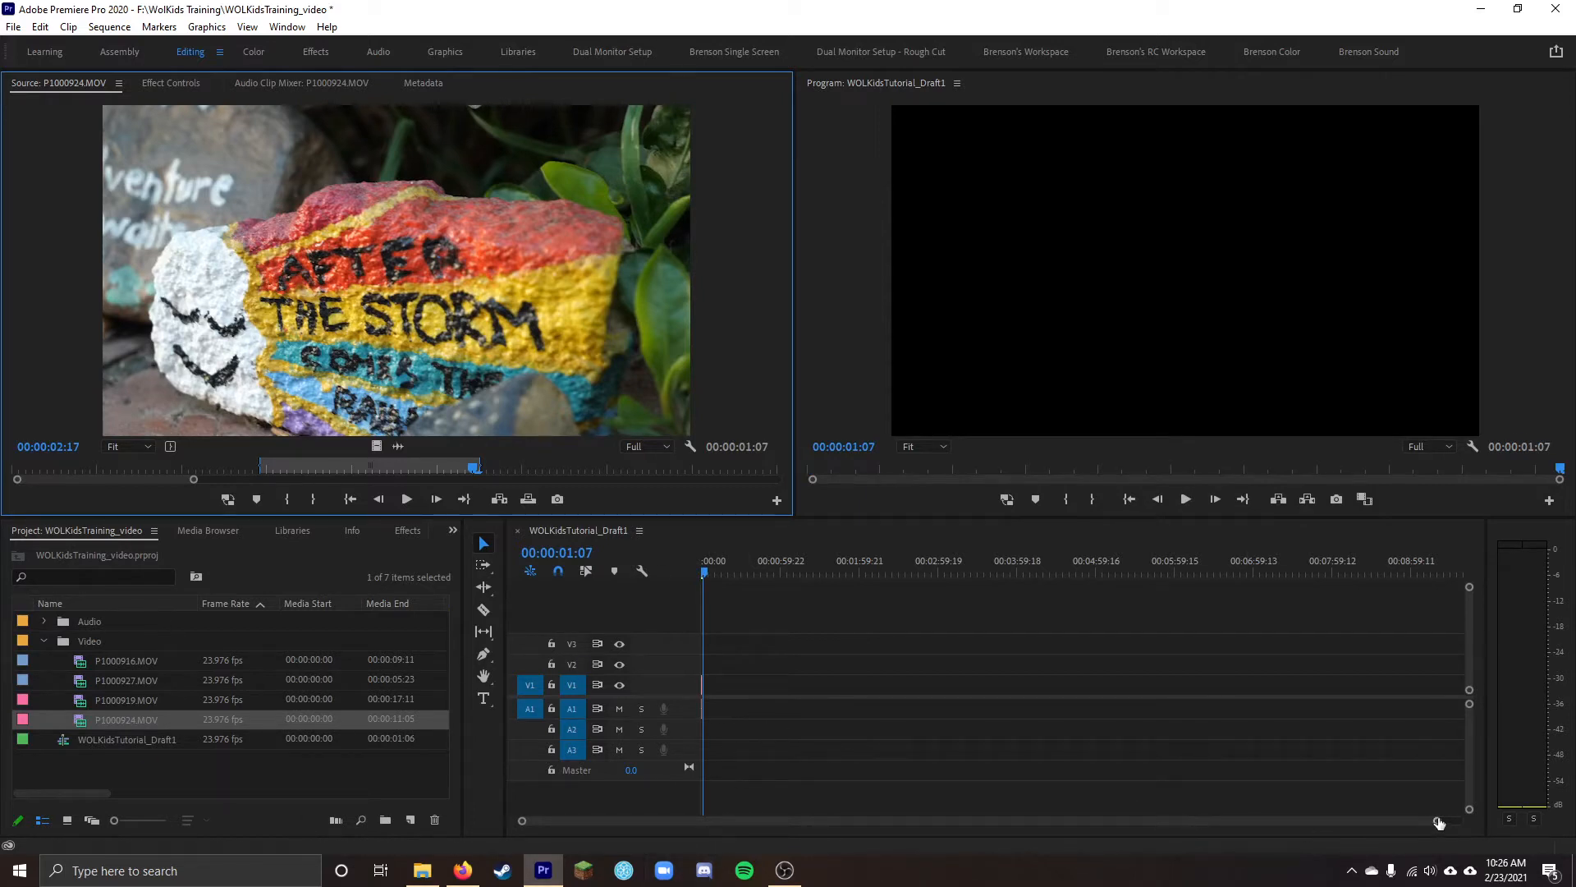
pyautogui.moveTo(1436, 820); pyautogui.dragTo(1073, 830)
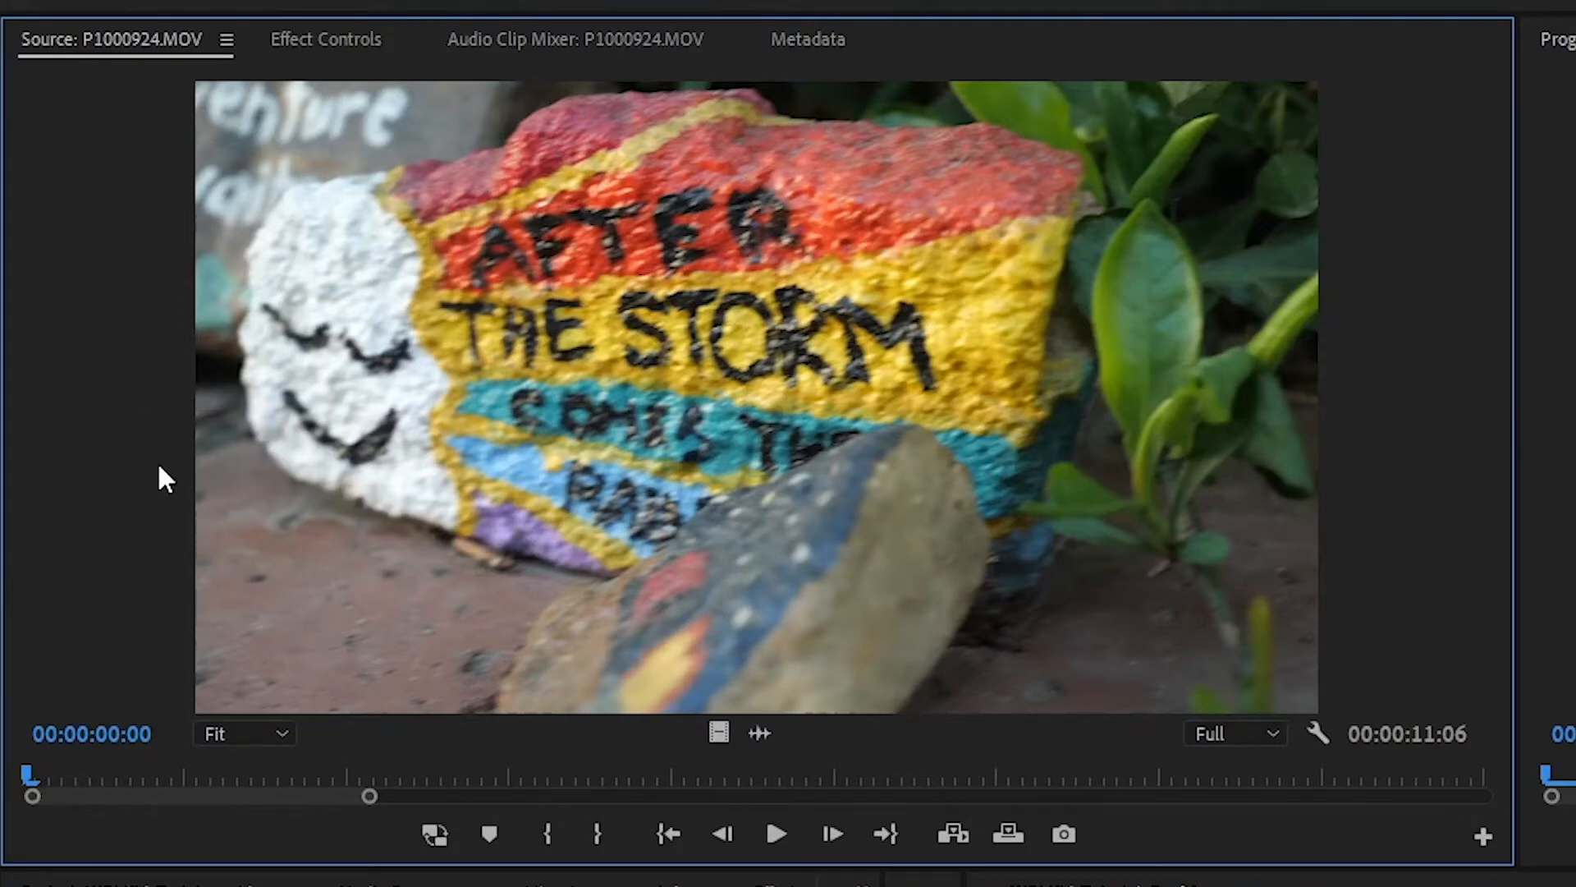
# Set In and Out points on P1000924.MOV, starting at 00:00:02:07 and spanning about 00:00:05:07
pyautogui.press('space')
pyautogui.press('i')
pyautogui.press('o')
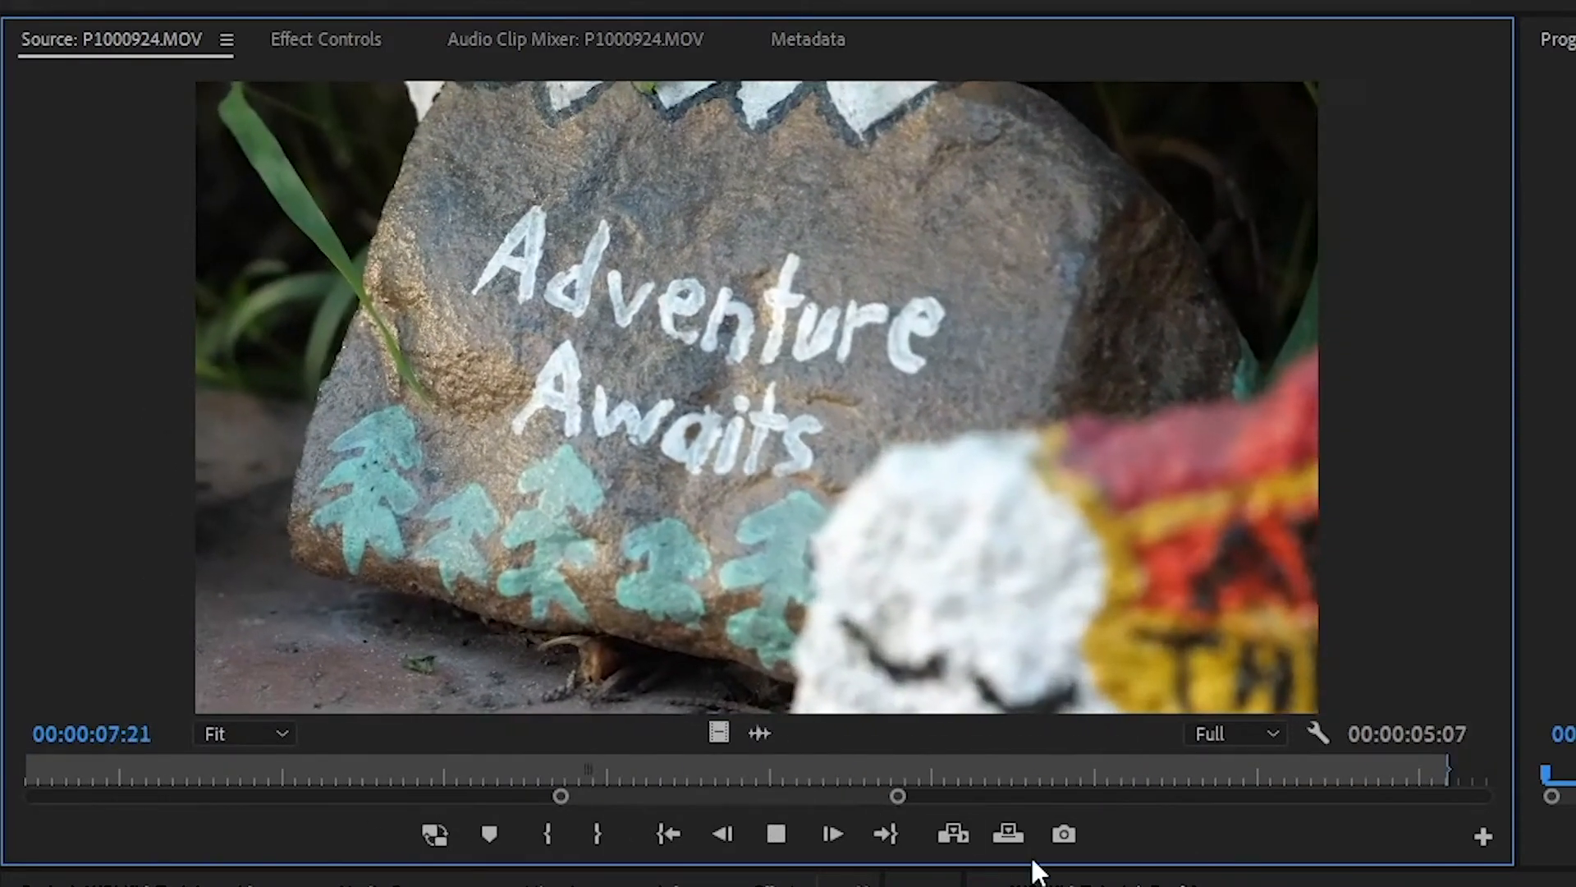
pyautogui.press('space')
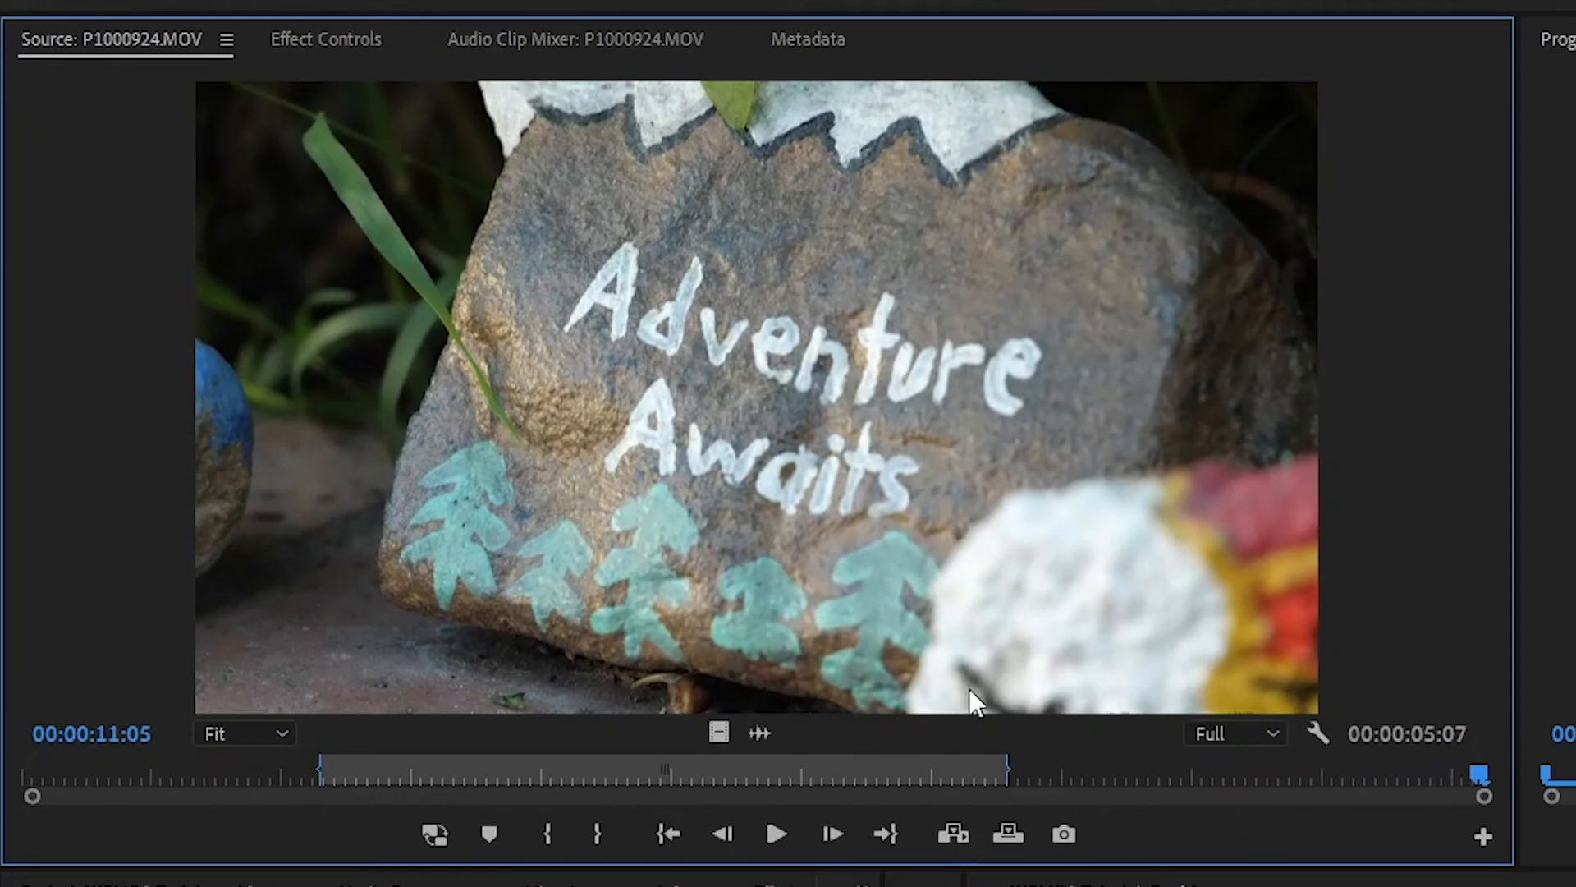
# Review the marked range of P1000924.MOV from its In point and insert it at the start of the sequence
pyautogui.click(667, 834)
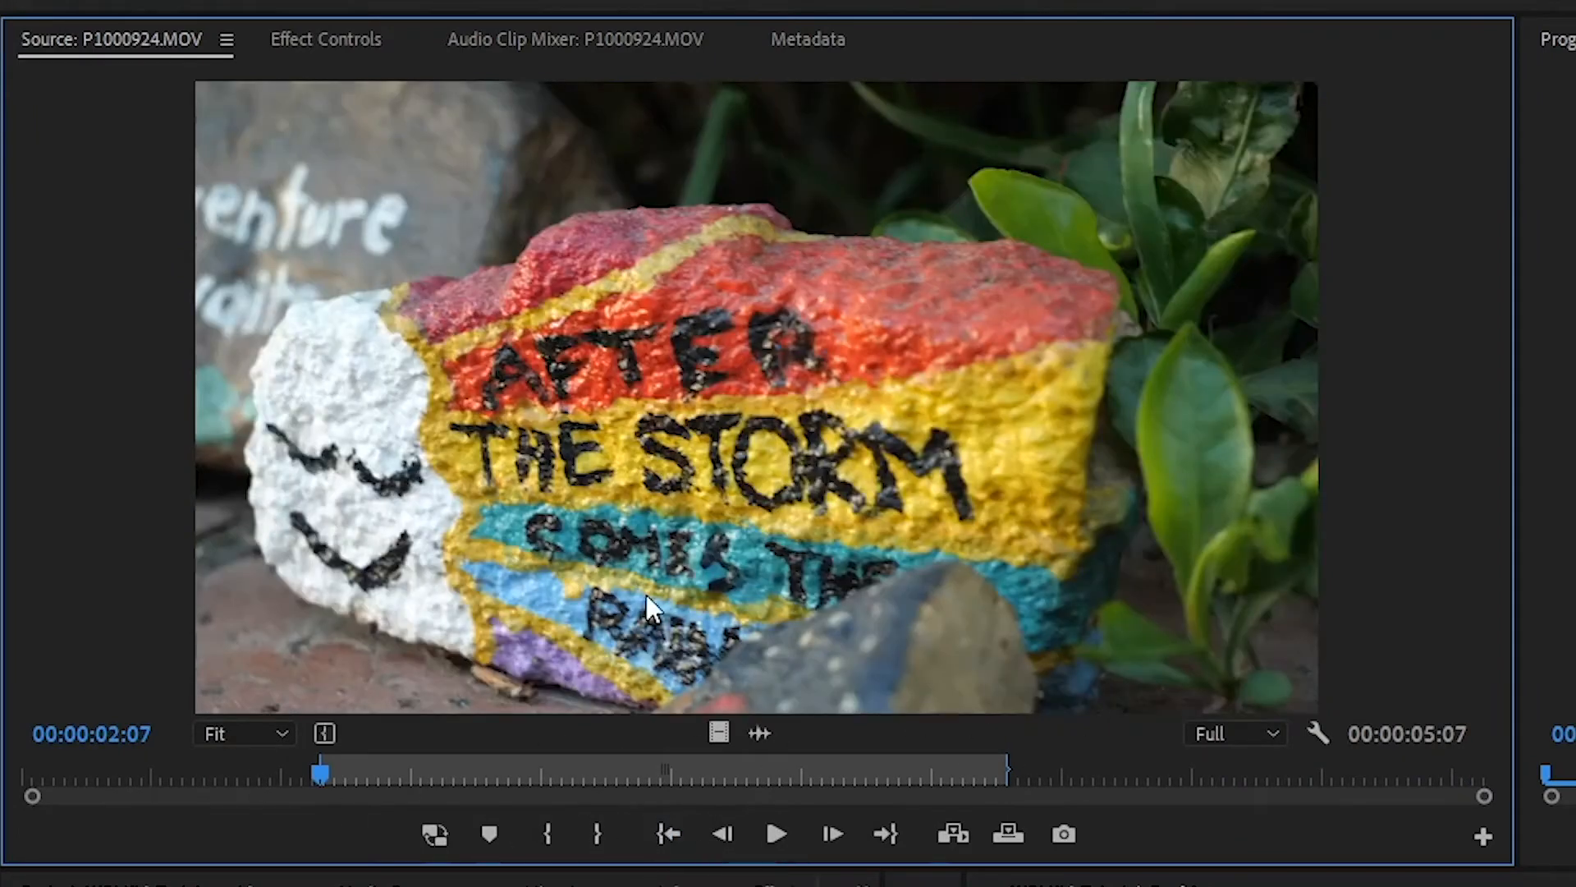
pyautogui.press('space')
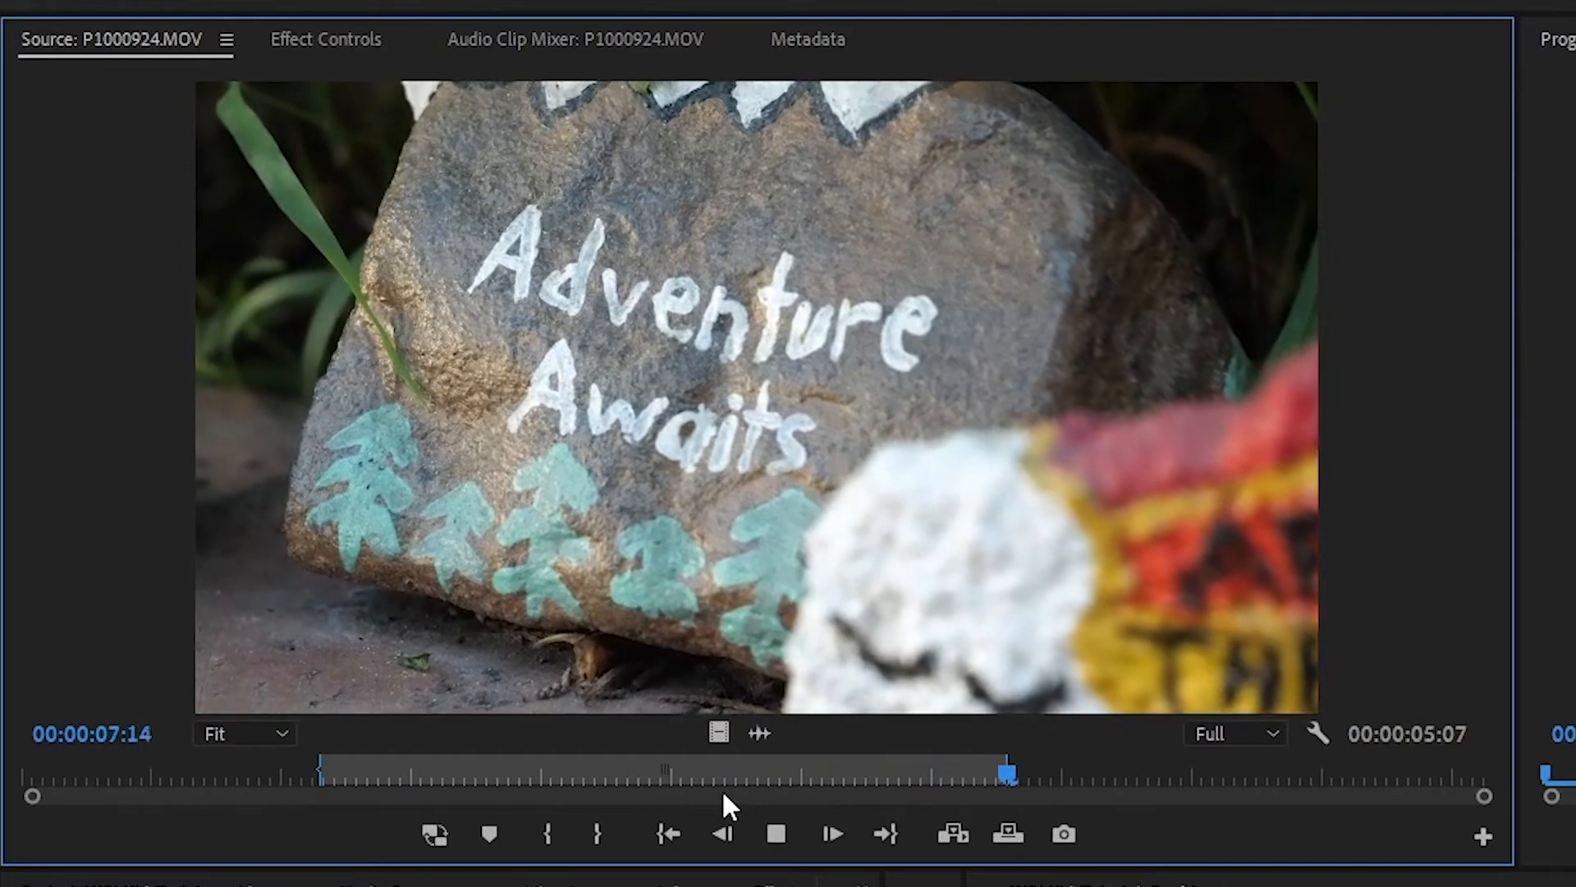
pyautogui.press('space')
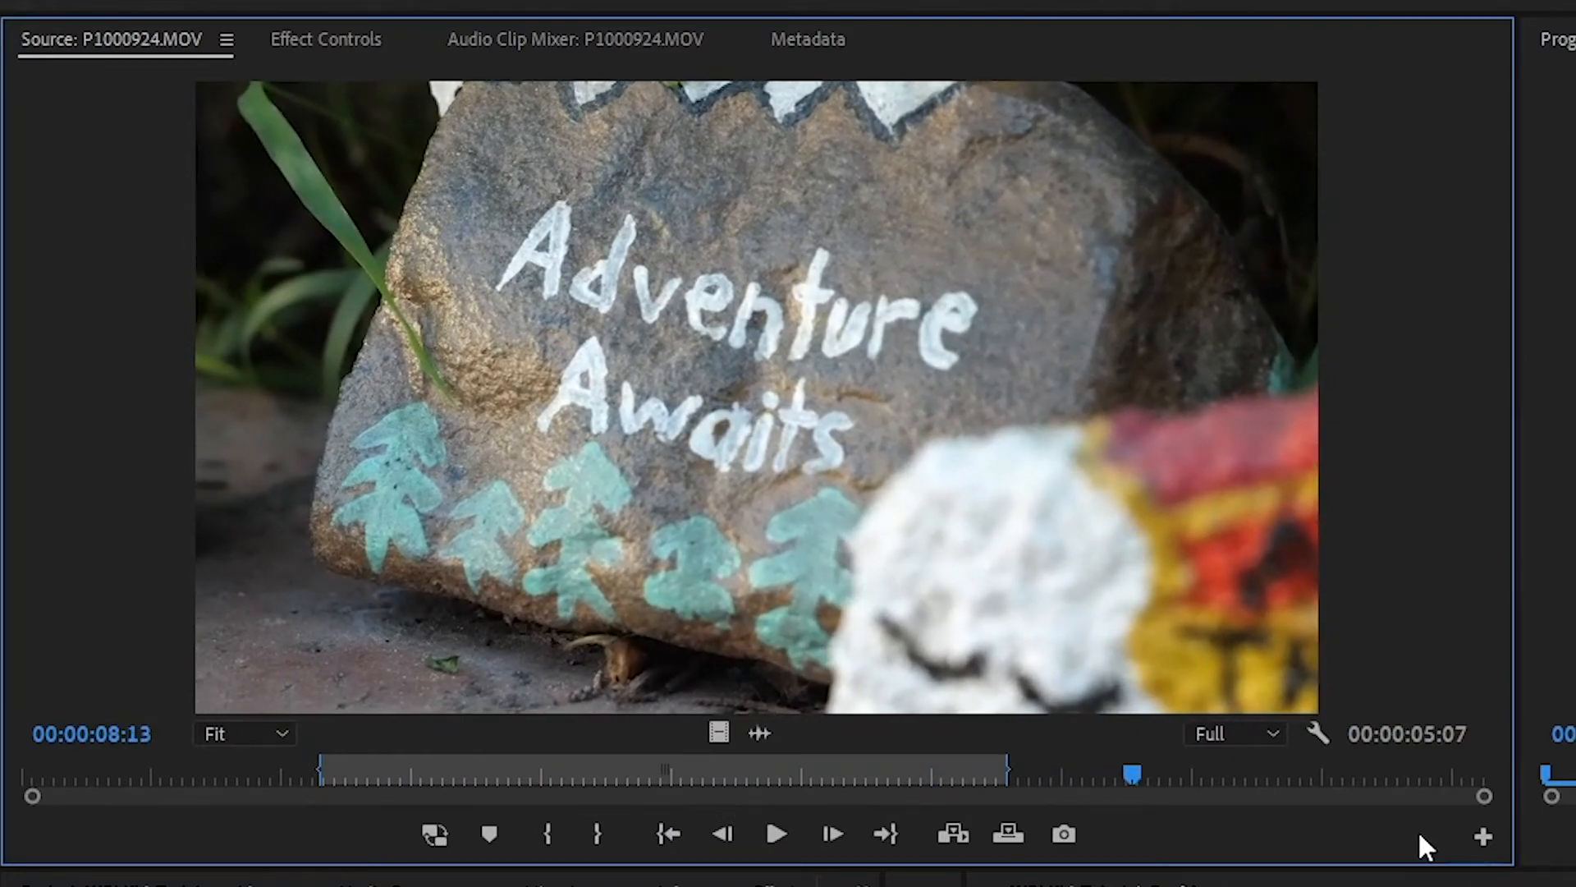
pyautogui.moveTo(1484, 797); pyautogui.dragTo(1568, 858)
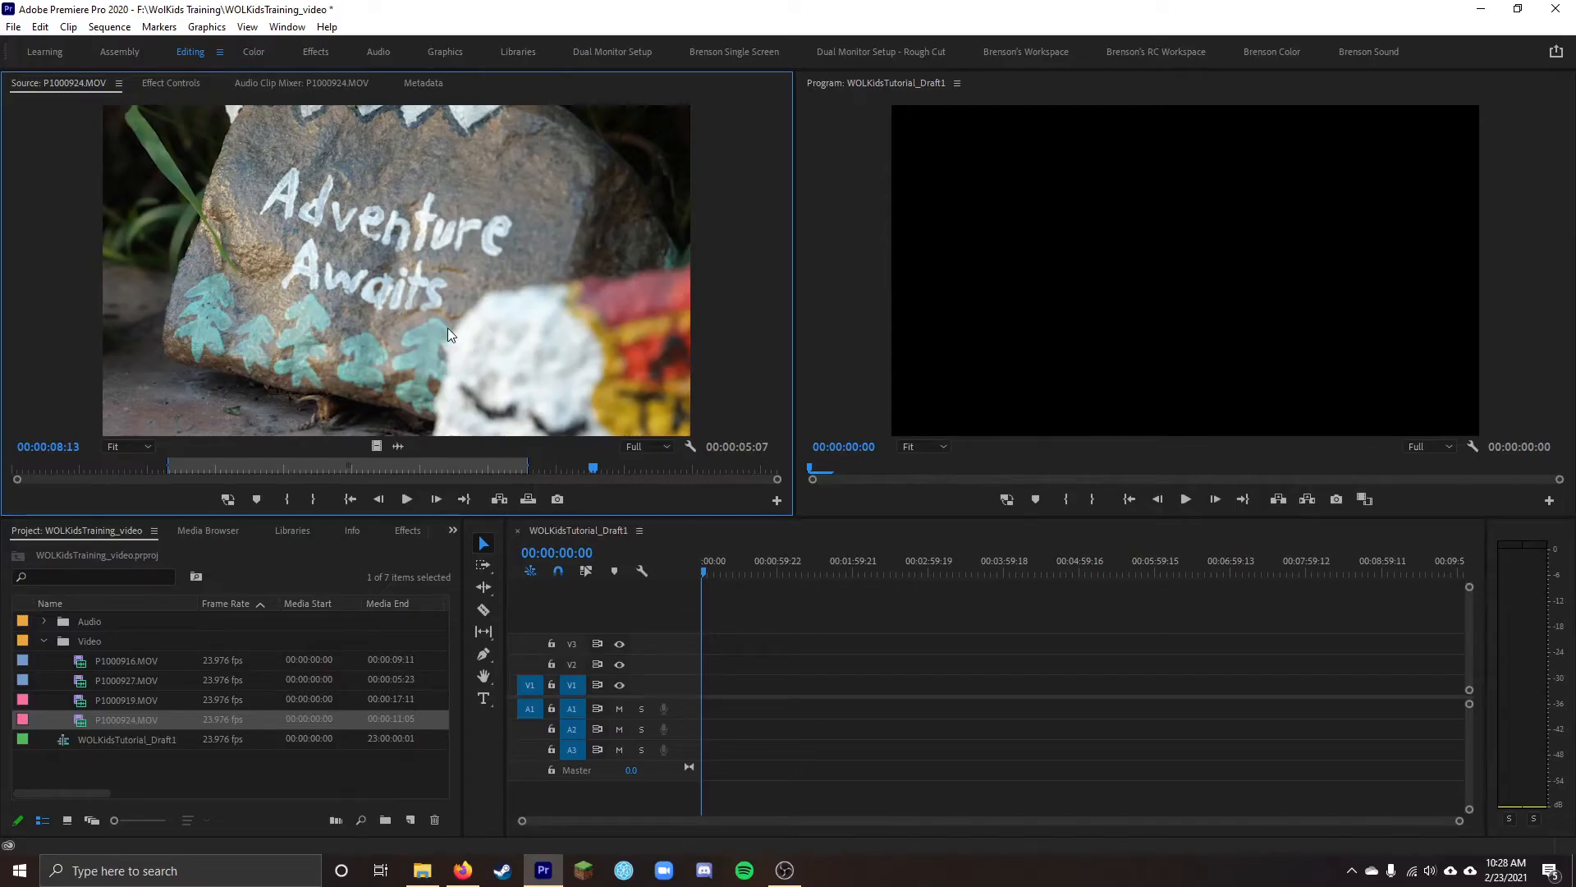
pyautogui.press(',')
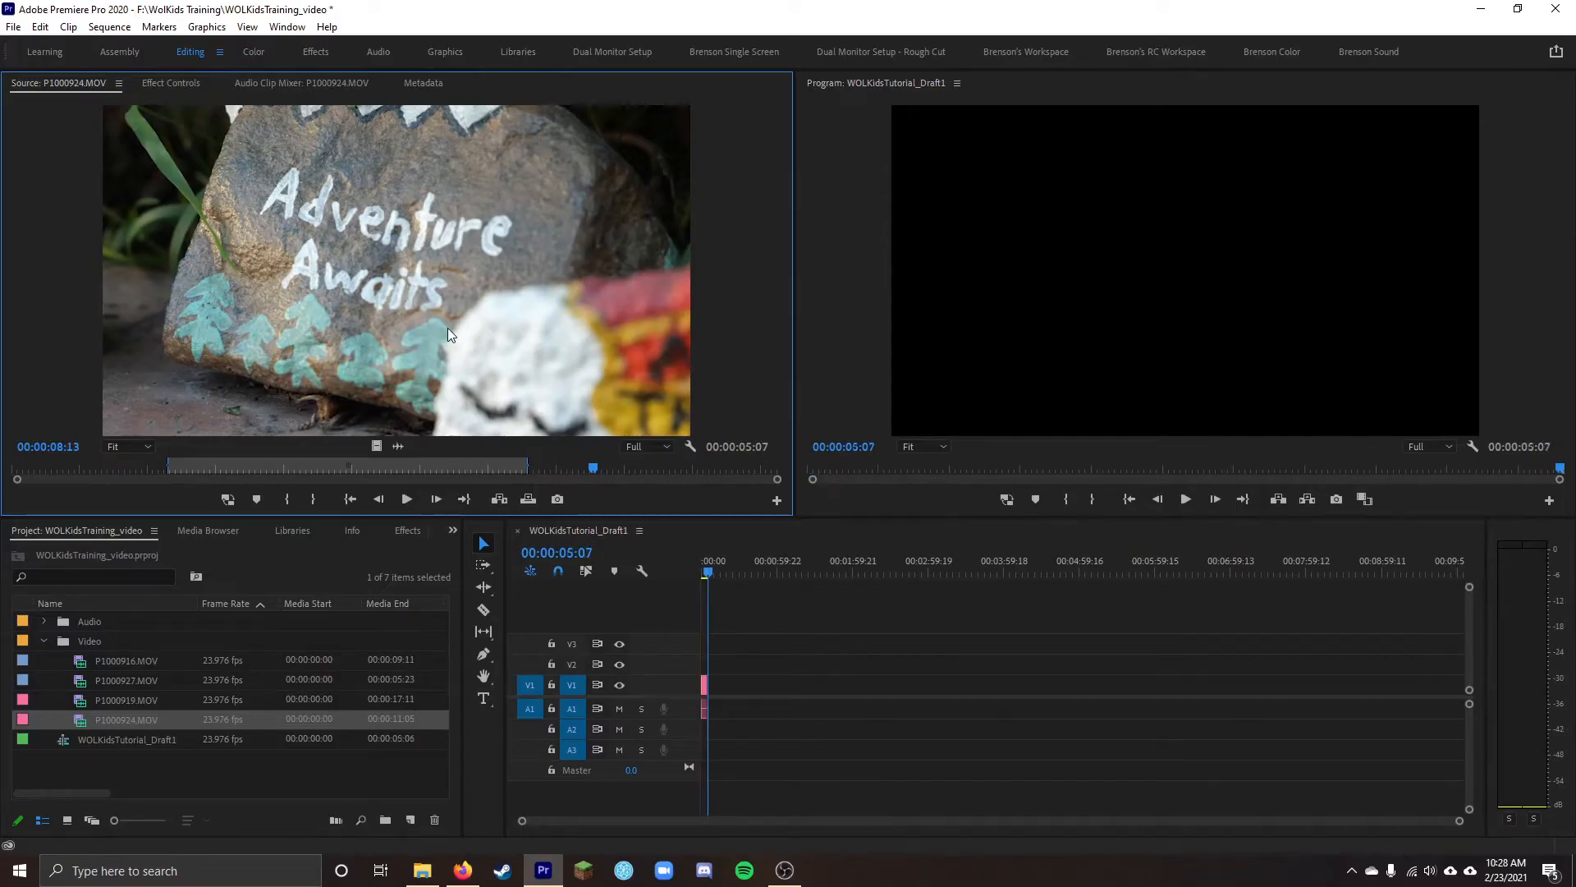
# Mark a range of about 00:00:05:15 near the end of P1000919.MOV and insert it after the first sequence clip
pyautogui.doubleClick(81, 704)
pyautogui.press('space')
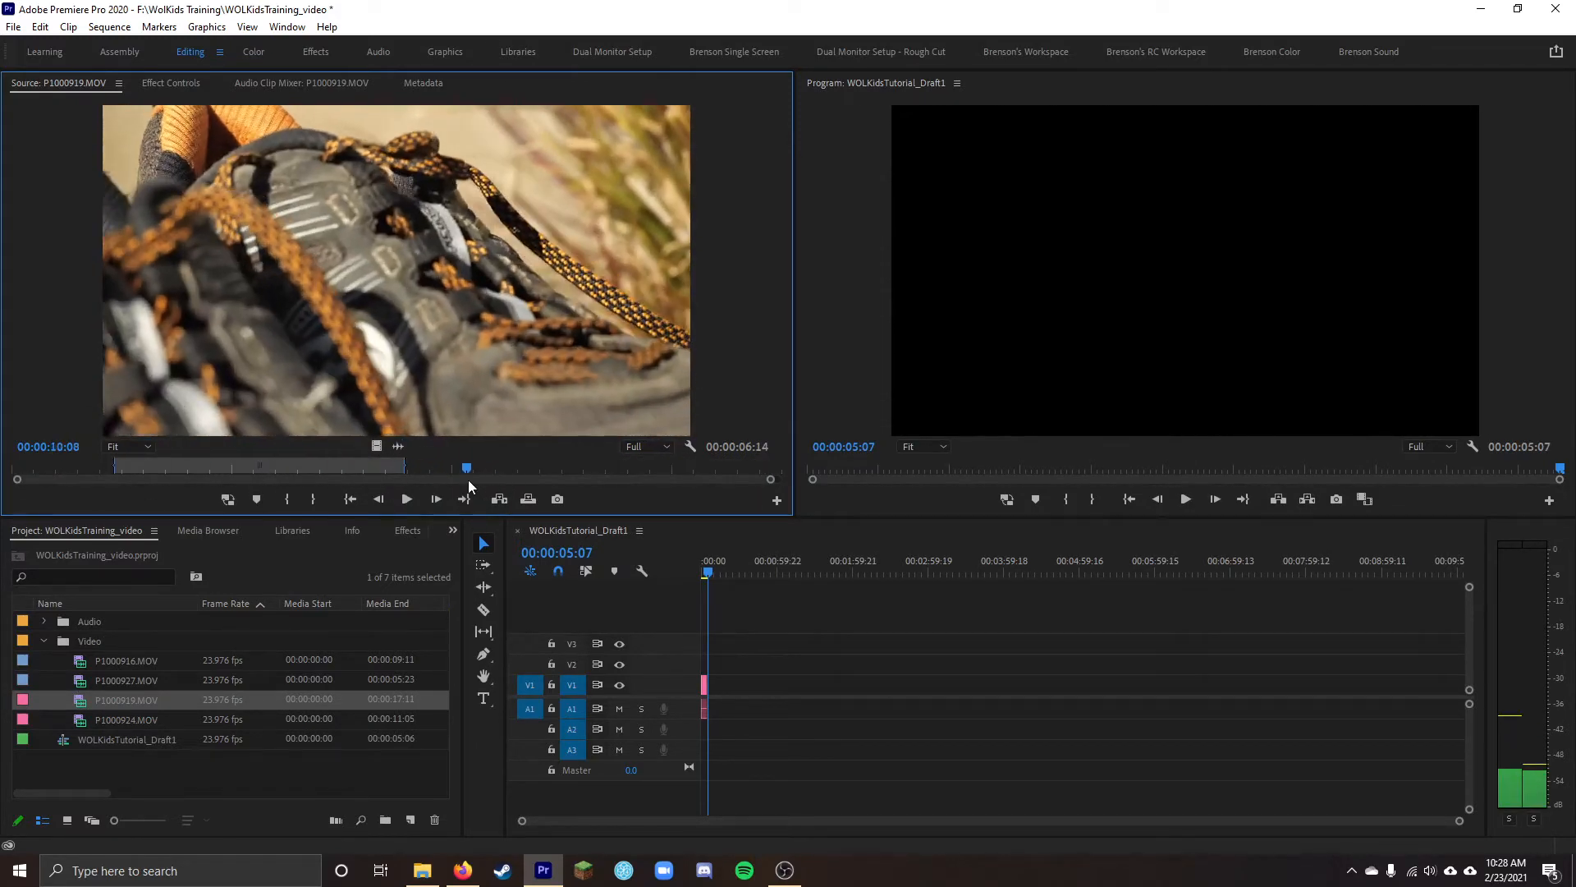
pyautogui.press('space')
pyautogui.press('i')
pyautogui.press('space')
pyautogui.press('o')
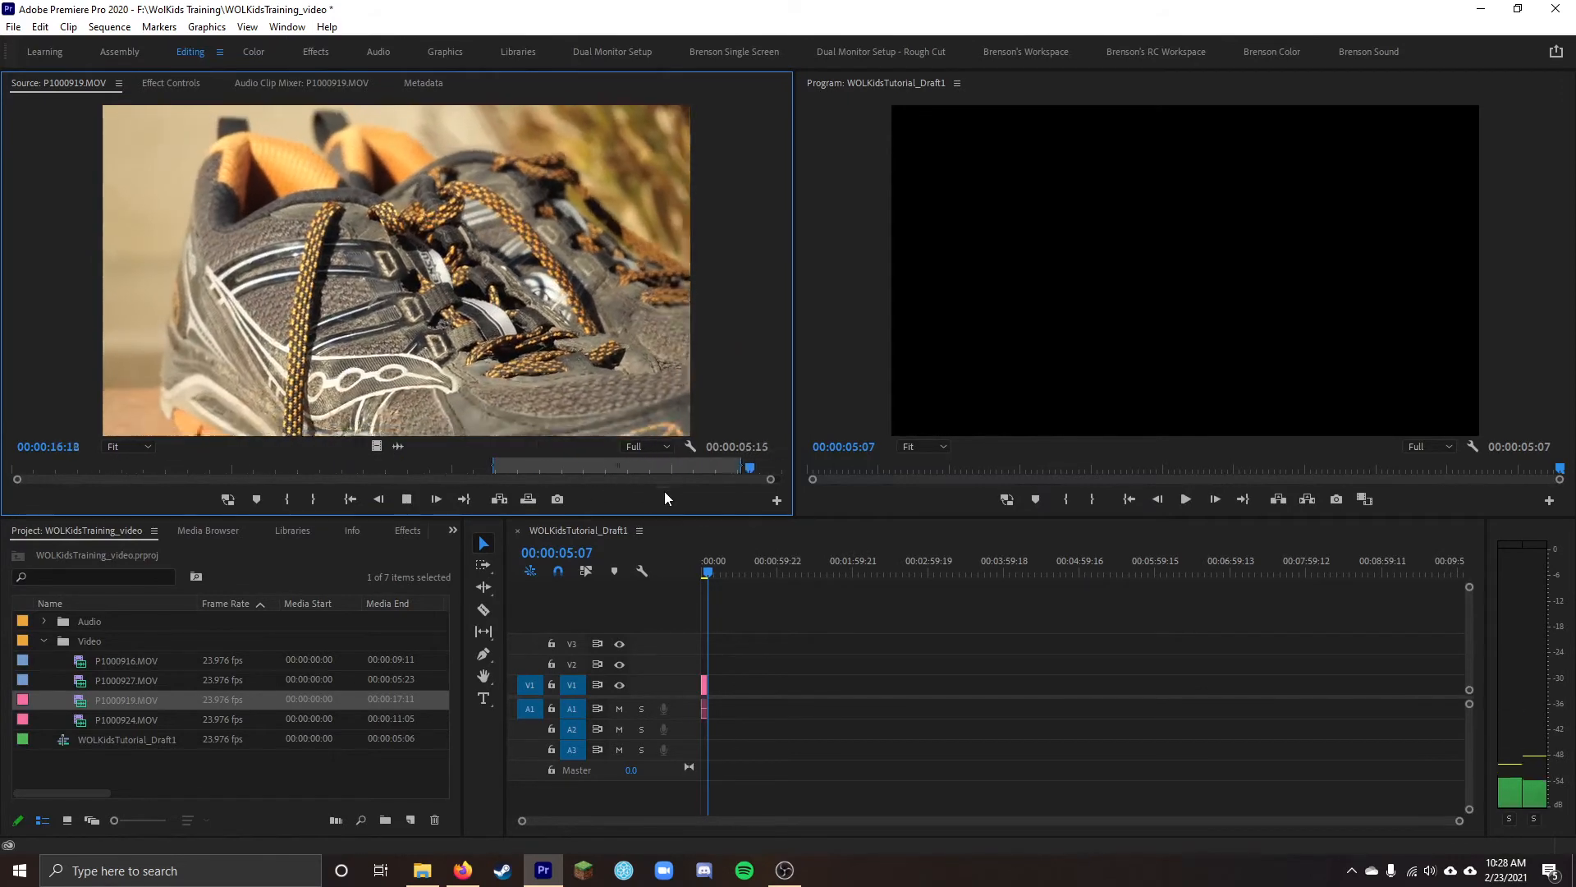
pyautogui.press('space')
pyautogui.press(',')
# Set In and Out points on P1000916.MOV and insert the marked range as the third clip in the sequence
pyautogui.doubleClick(80, 683)
pyautogui.doubleClick(80, 664)
pyautogui.press('space')
pyautogui.press('i')
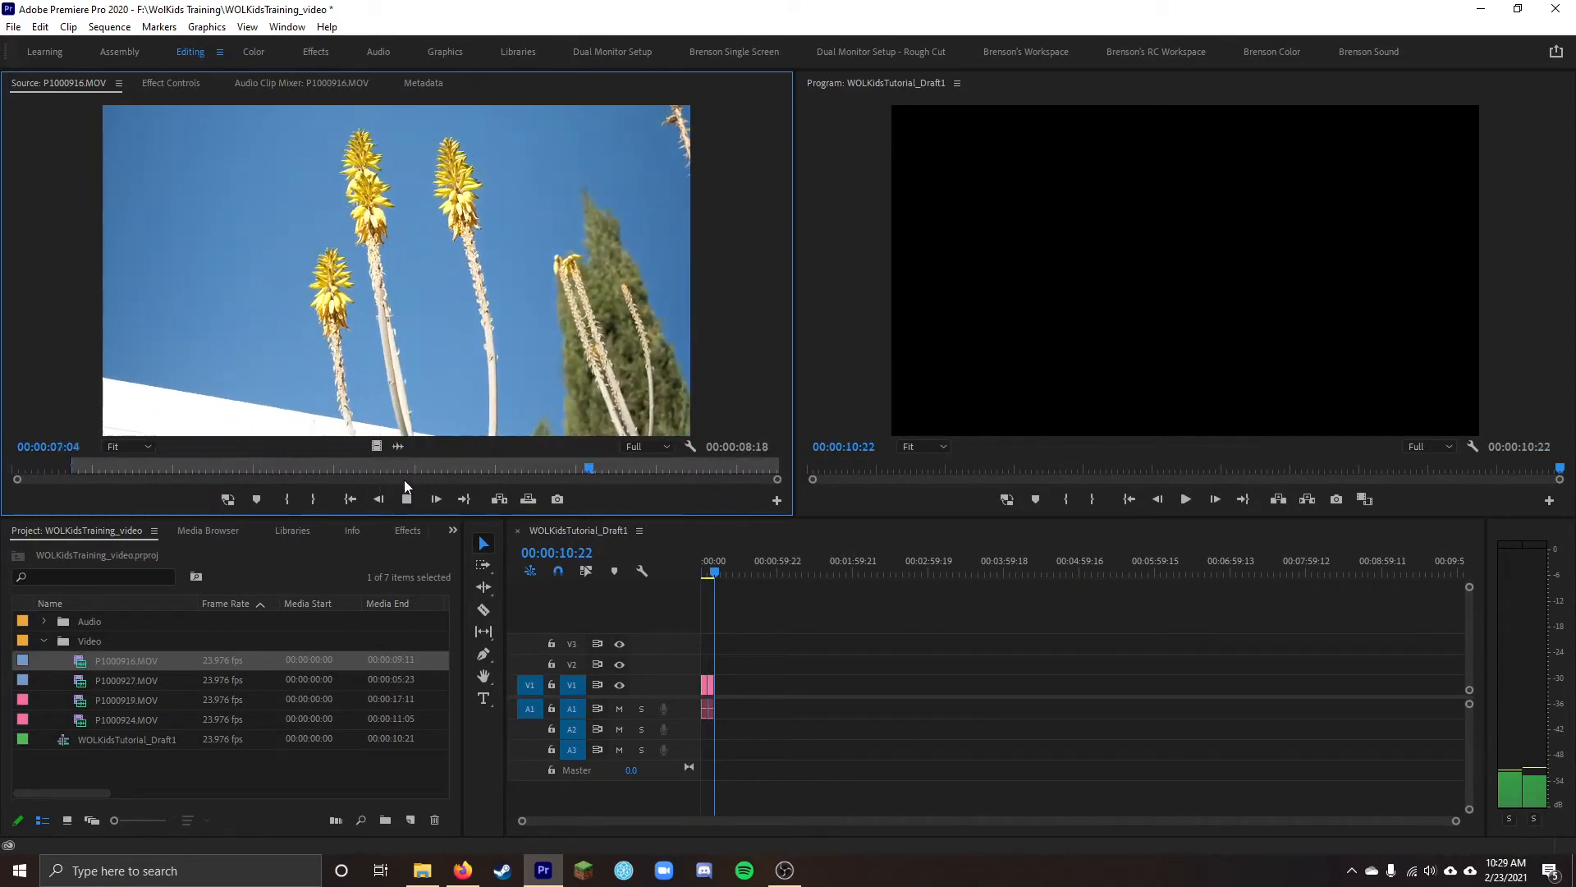
pyautogui.press('o')
pyautogui.press(',')
# Mark a range of about 00:00:04:08 in P1000927.MOV and insert it as the fourth clip in the sequence
pyautogui.doubleClick(123, 680)
pyautogui.press('space')
pyautogui.press(',')
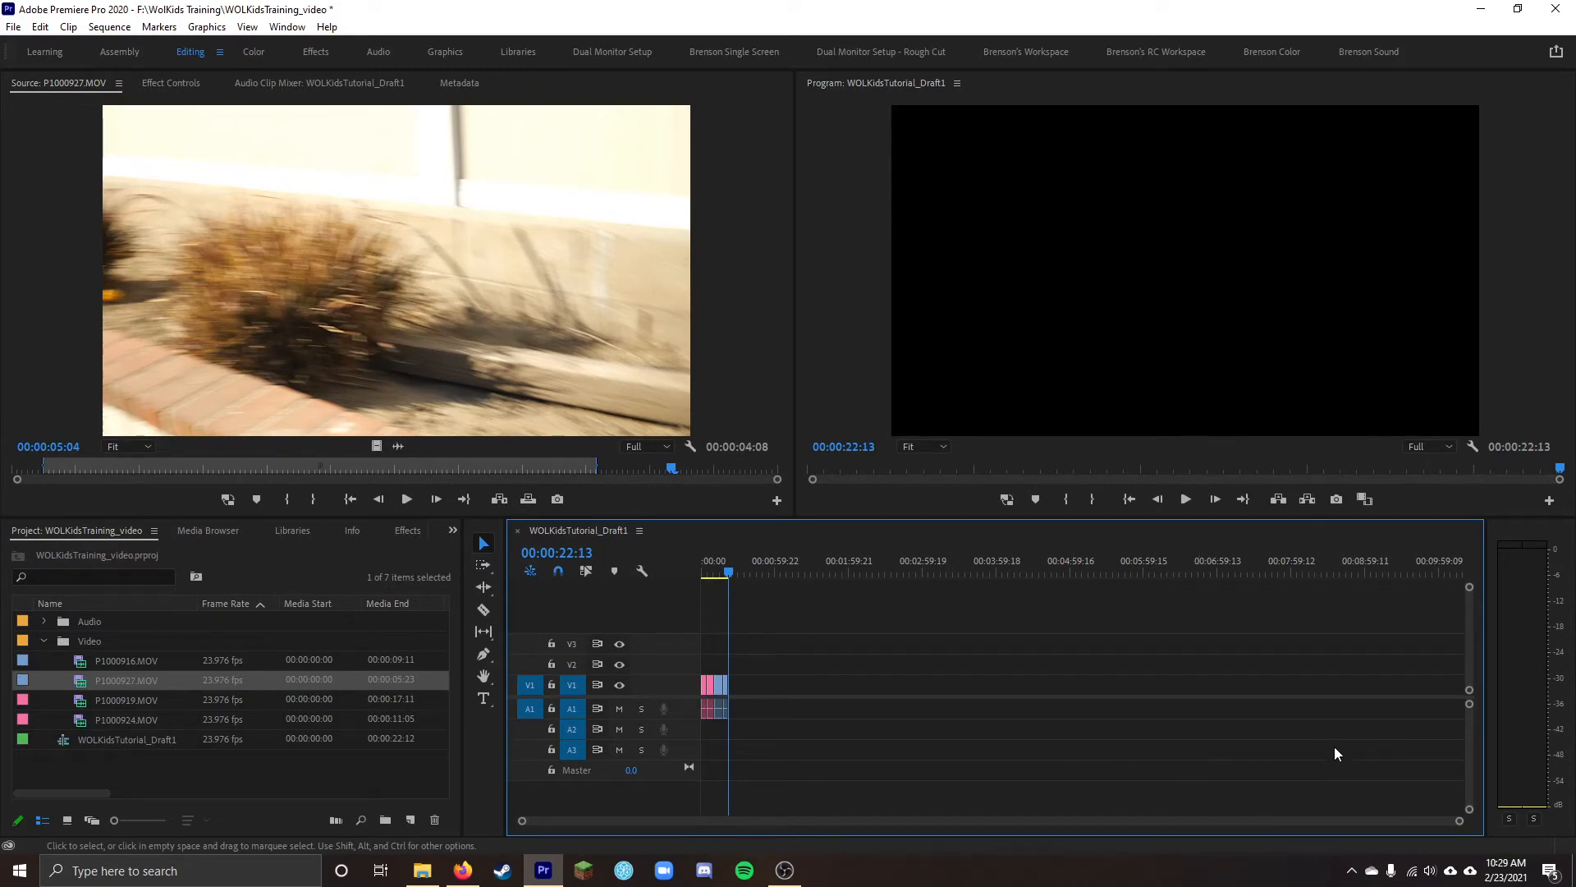
# Enlarge the timeline view to show all four clips and return the playhead to the sequence start
pyautogui.moveTo(1460, 821); pyautogui.dragTo(1090, 823)
pyautogui.moveTo(1077, 824); pyautogui.dragTo(1064, 825)
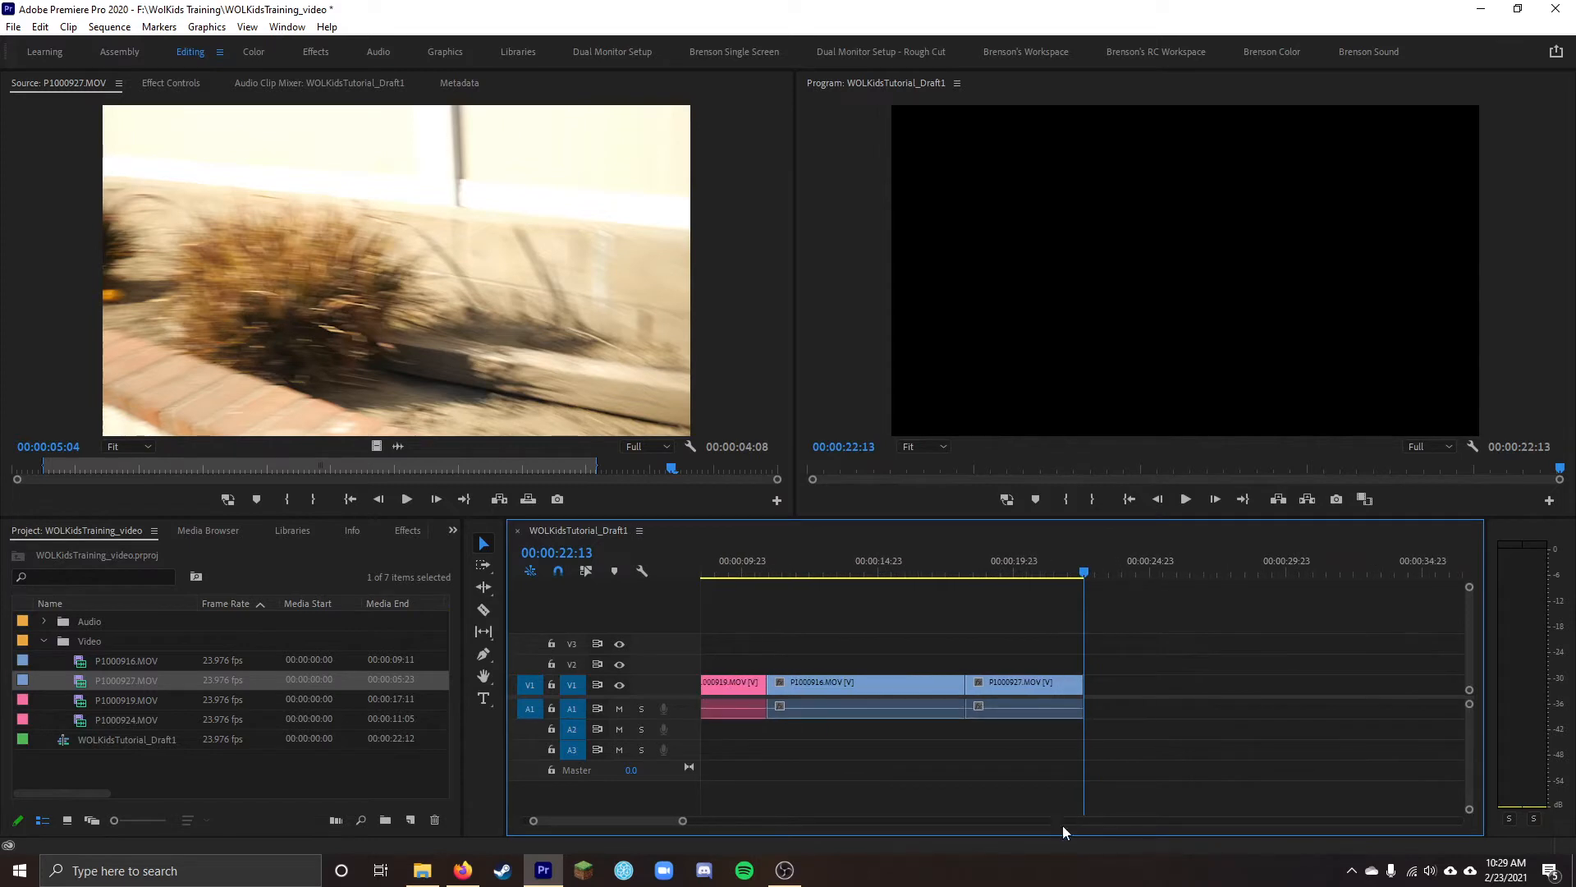
pyautogui.moveTo(655, 823); pyautogui.dragTo(599, 823)
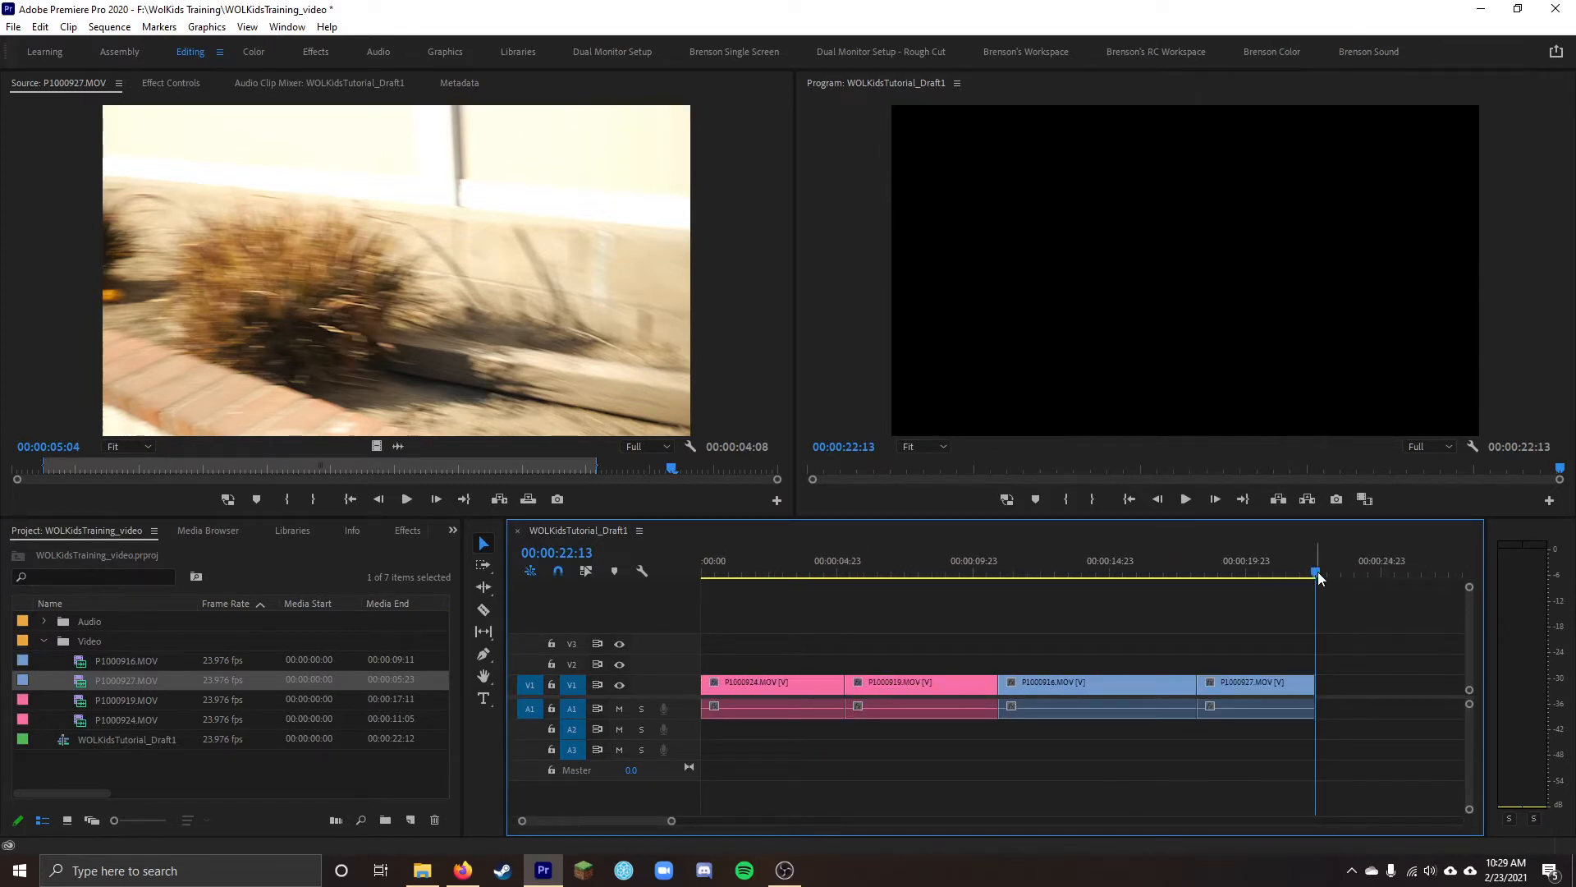
pyautogui.moveTo(1317, 571); pyautogui.dragTo(668, 555)
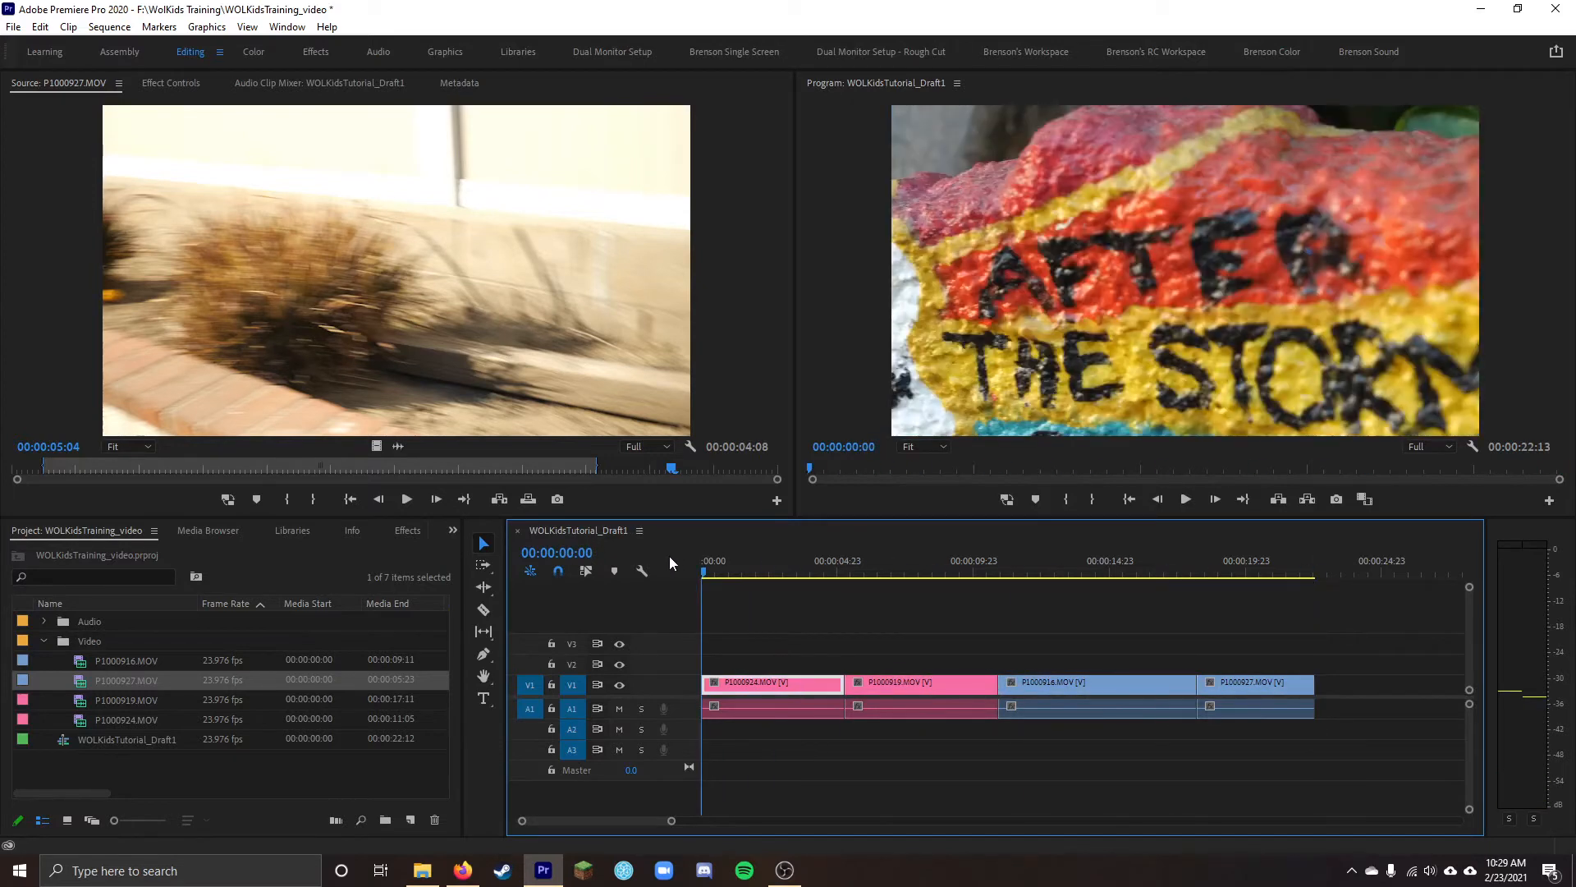
pyautogui.click(845, 761)
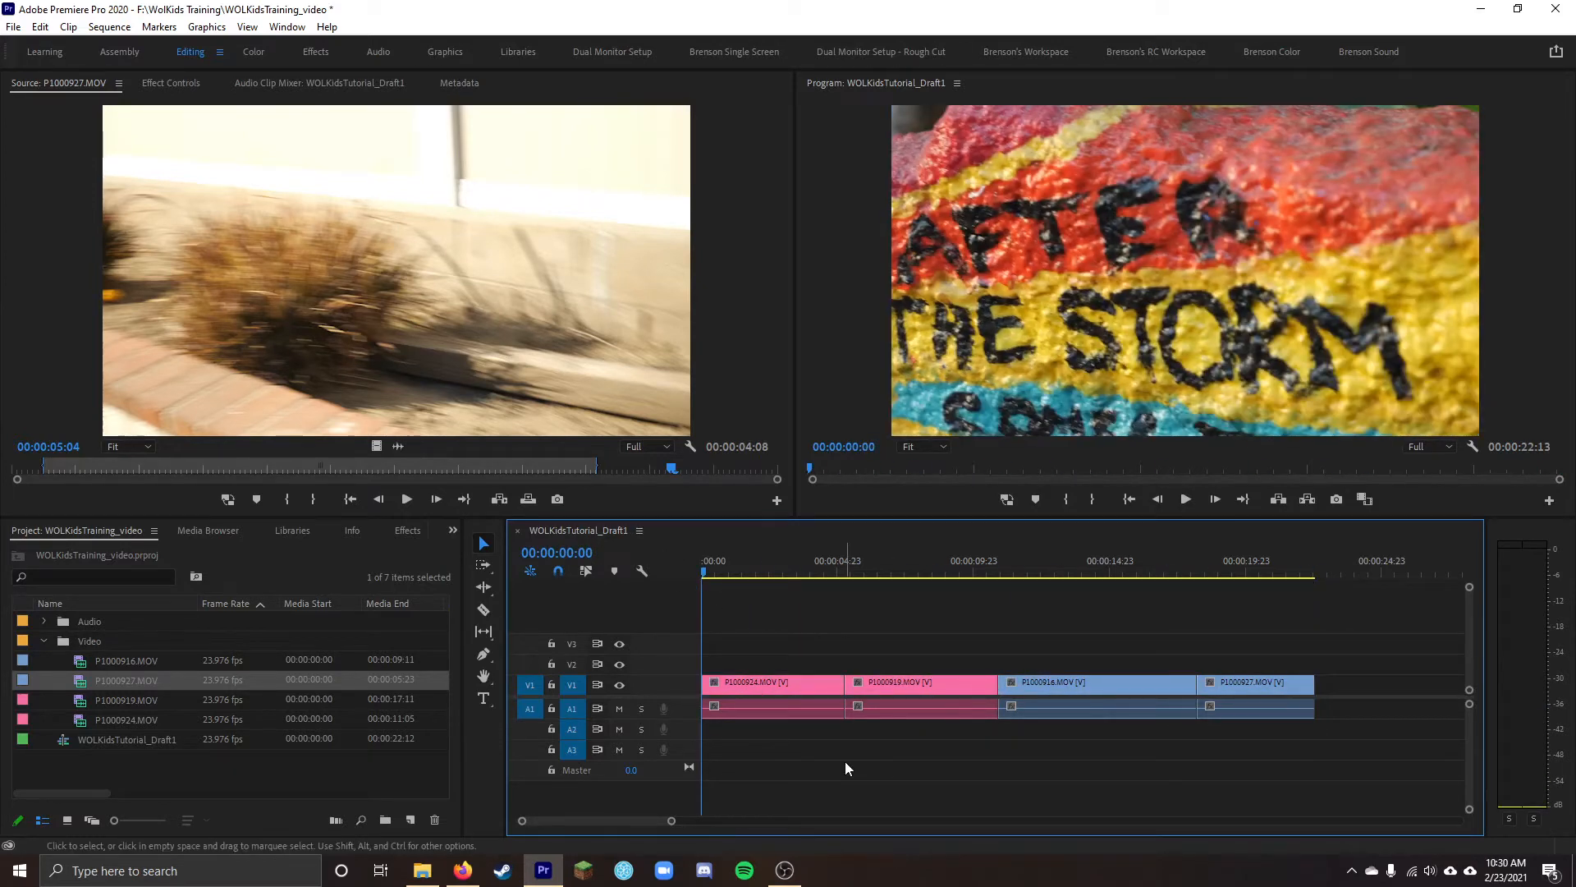
# Reveal the first timeline clip in the project, open it in the Source monitor at its In point, and compare its framing with the Program monitor
pyautogui.rightClick(804, 683)
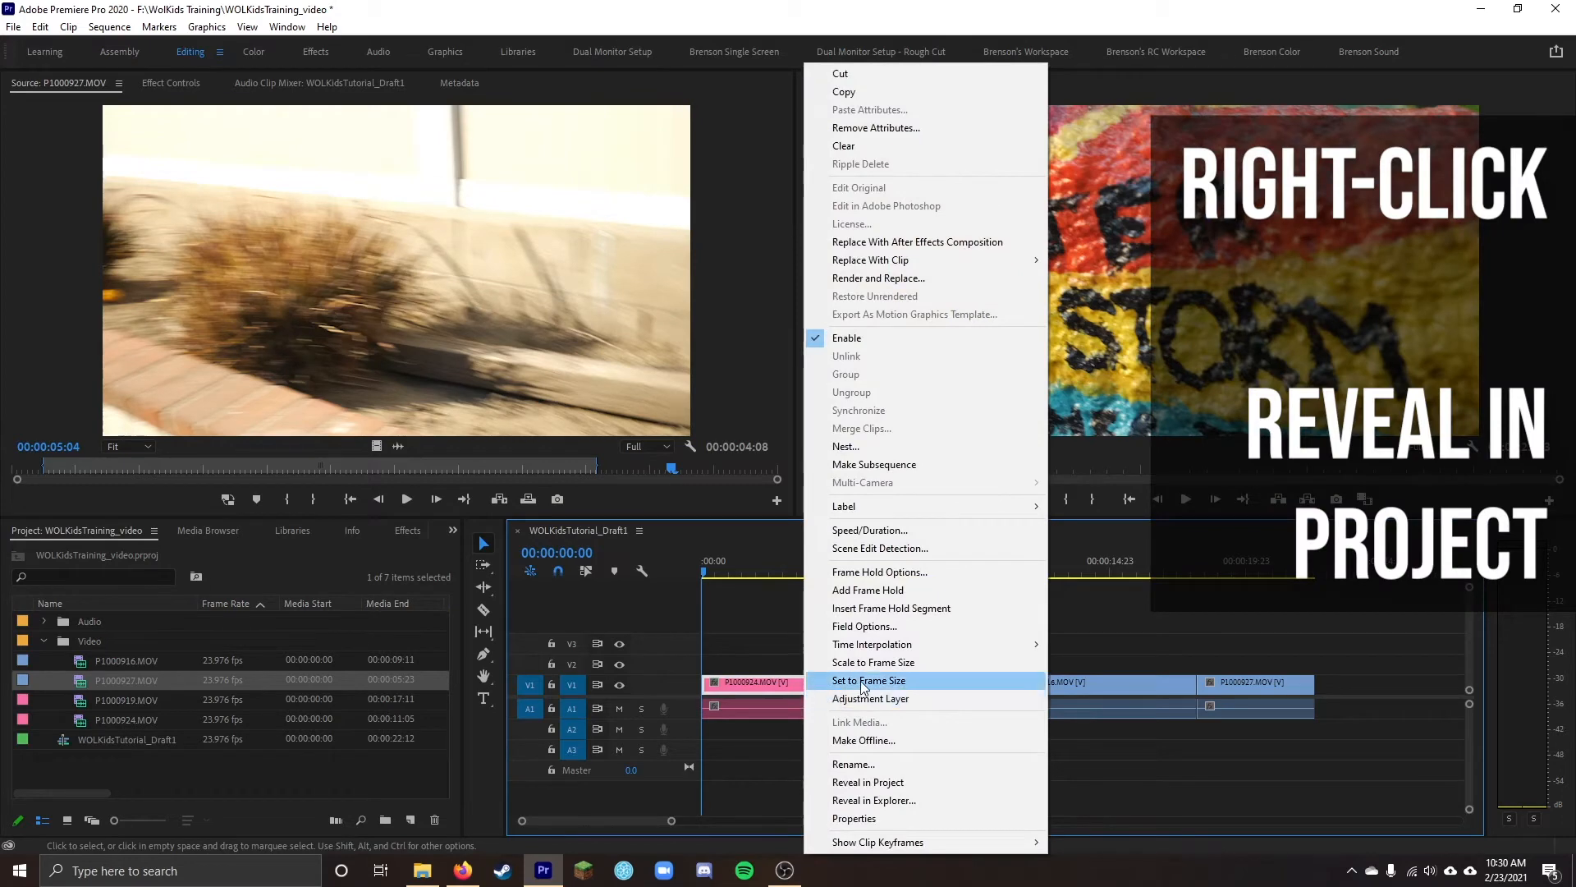
pyautogui.click(915, 781)
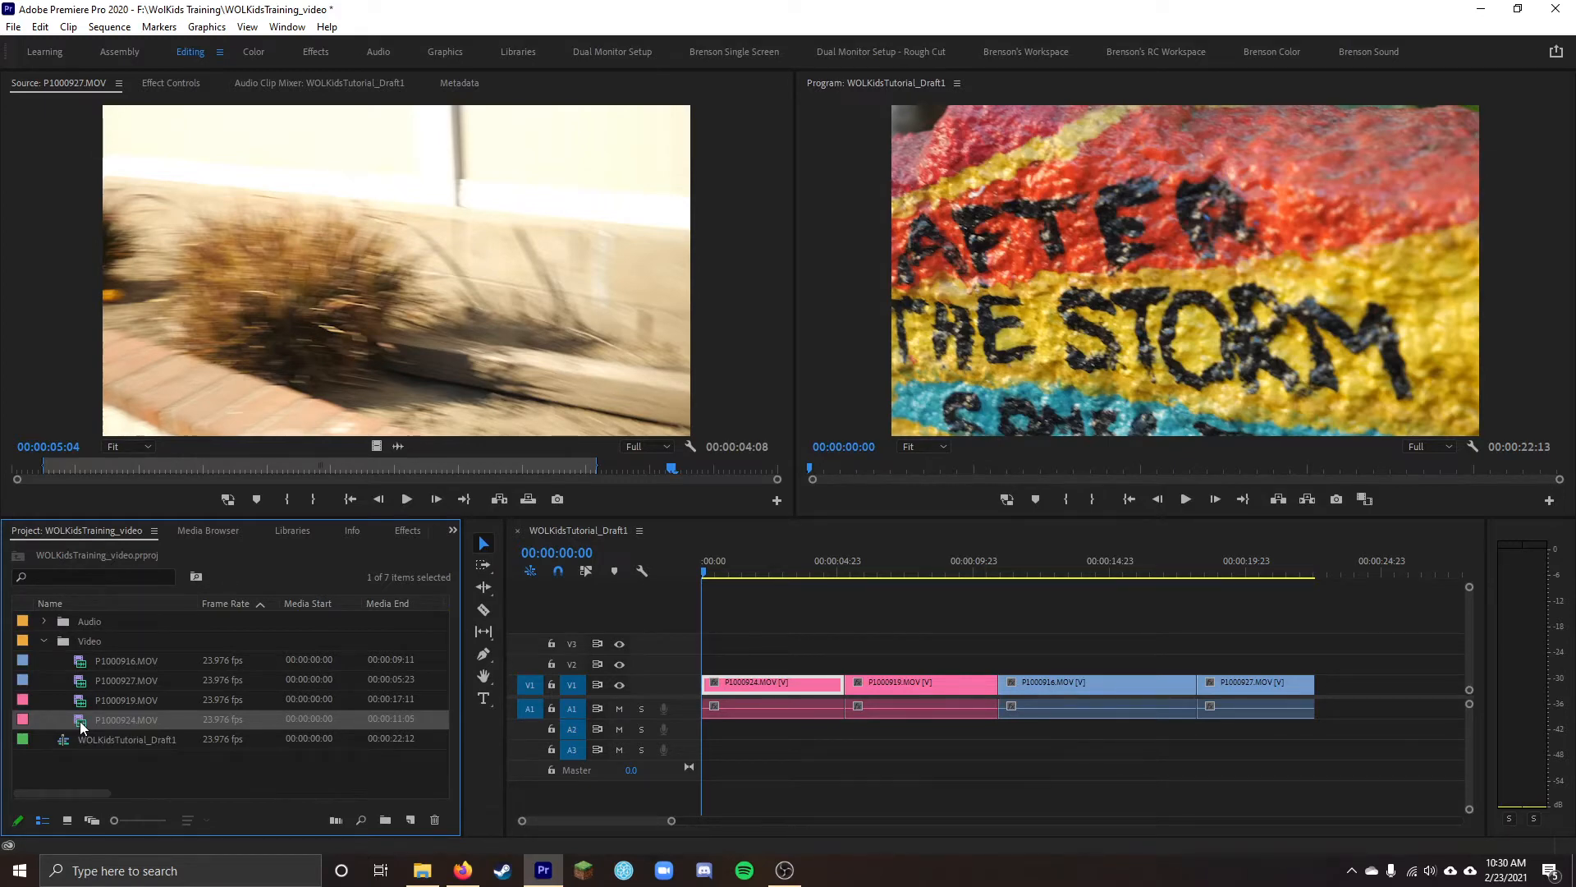
pyautogui.doubleClick(83, 728)
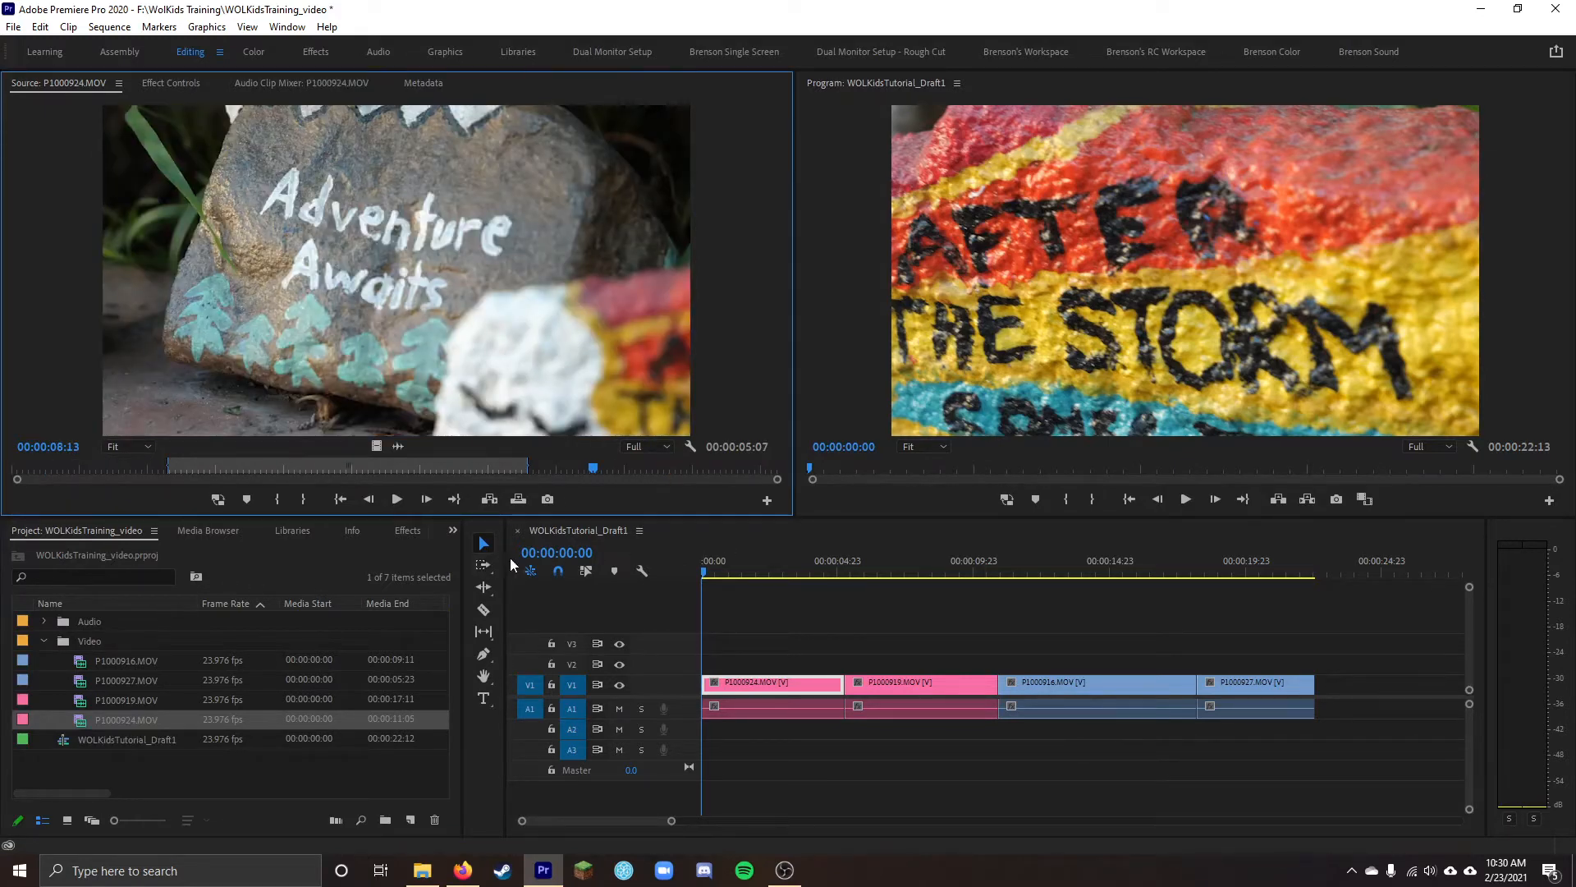
pyautogui.click(341, 500)
pyautogui.click(904, 503)
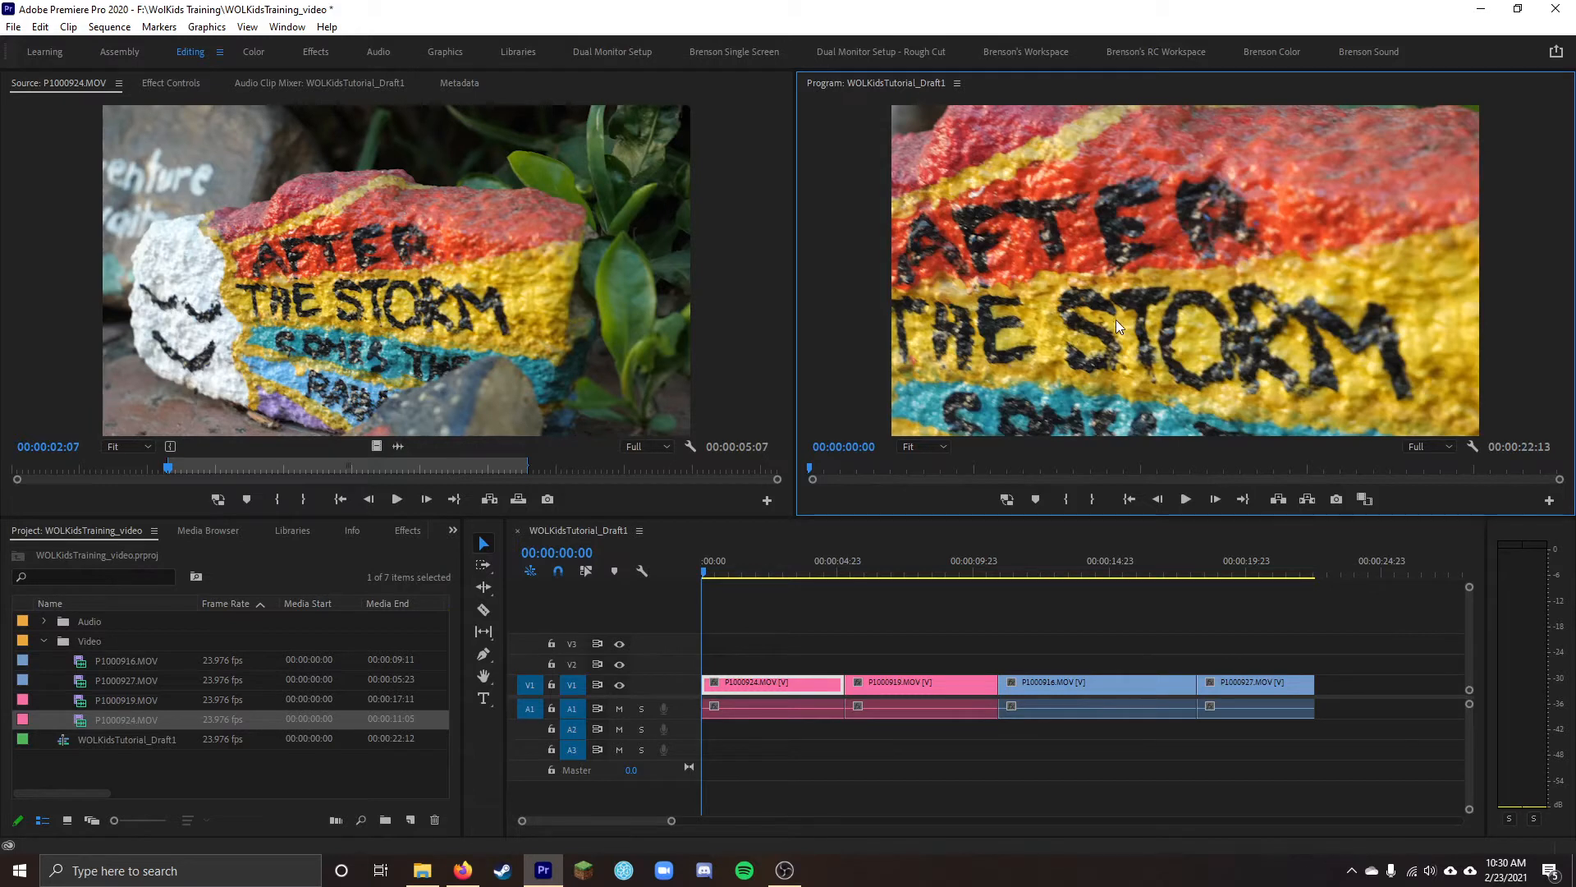
pyautogui.click(709, 318)
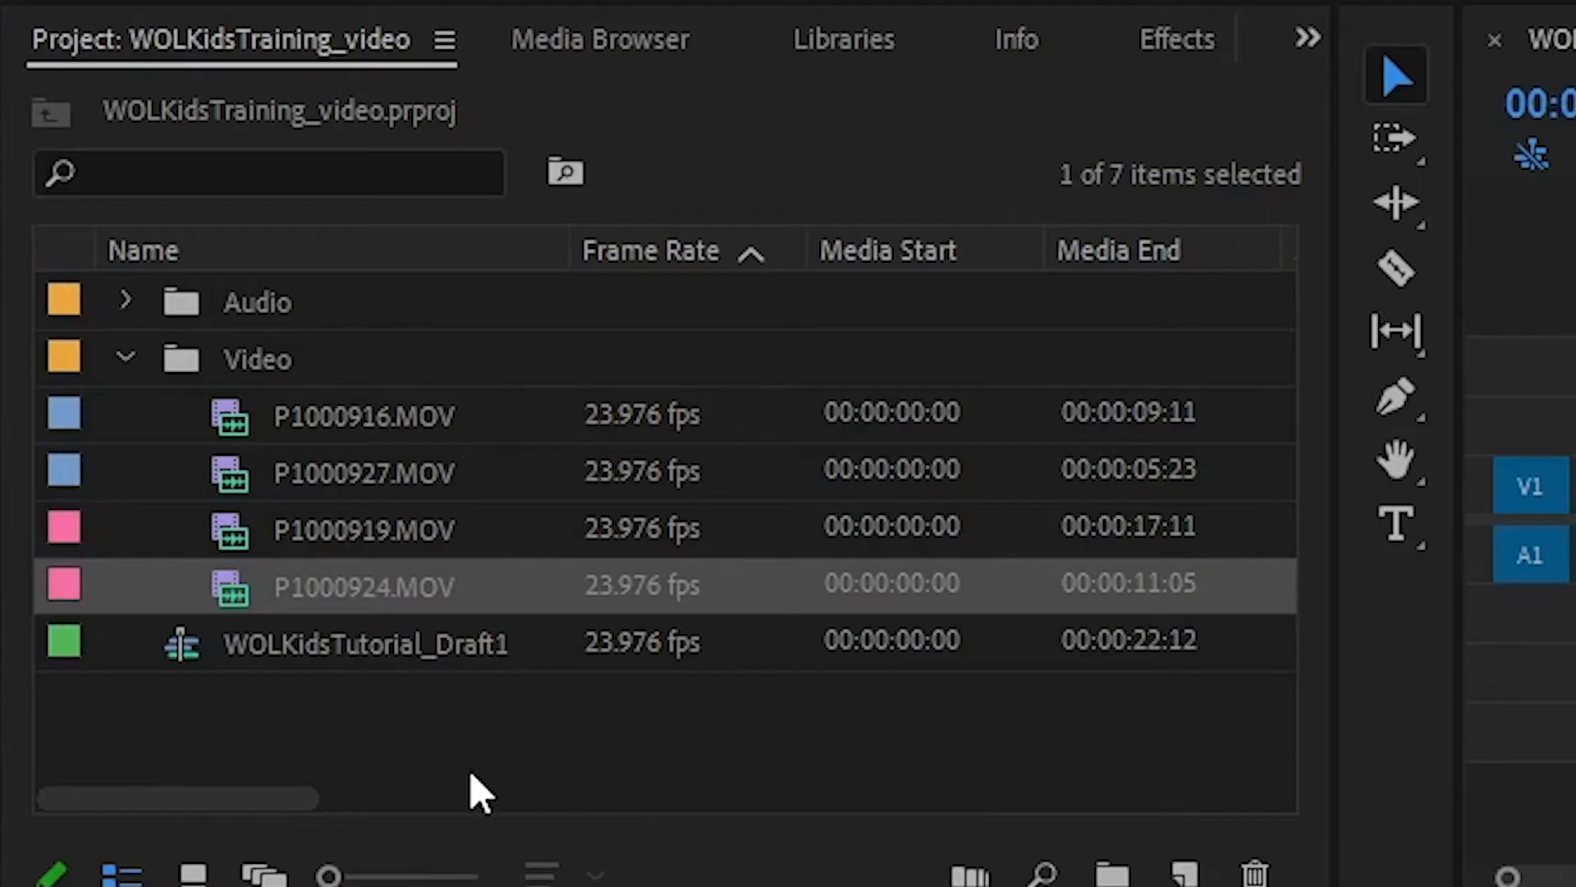
# Compare the Video Info frame size of the WOLKidsTutorial_Draft1 sequence with that of the source clips
pyautogui.click(281, 752)
pyautogui.moveTo(220, 800); pyautogui.dragTo(726, 826)
pyautogui.hscroll(-1, 732, 695)
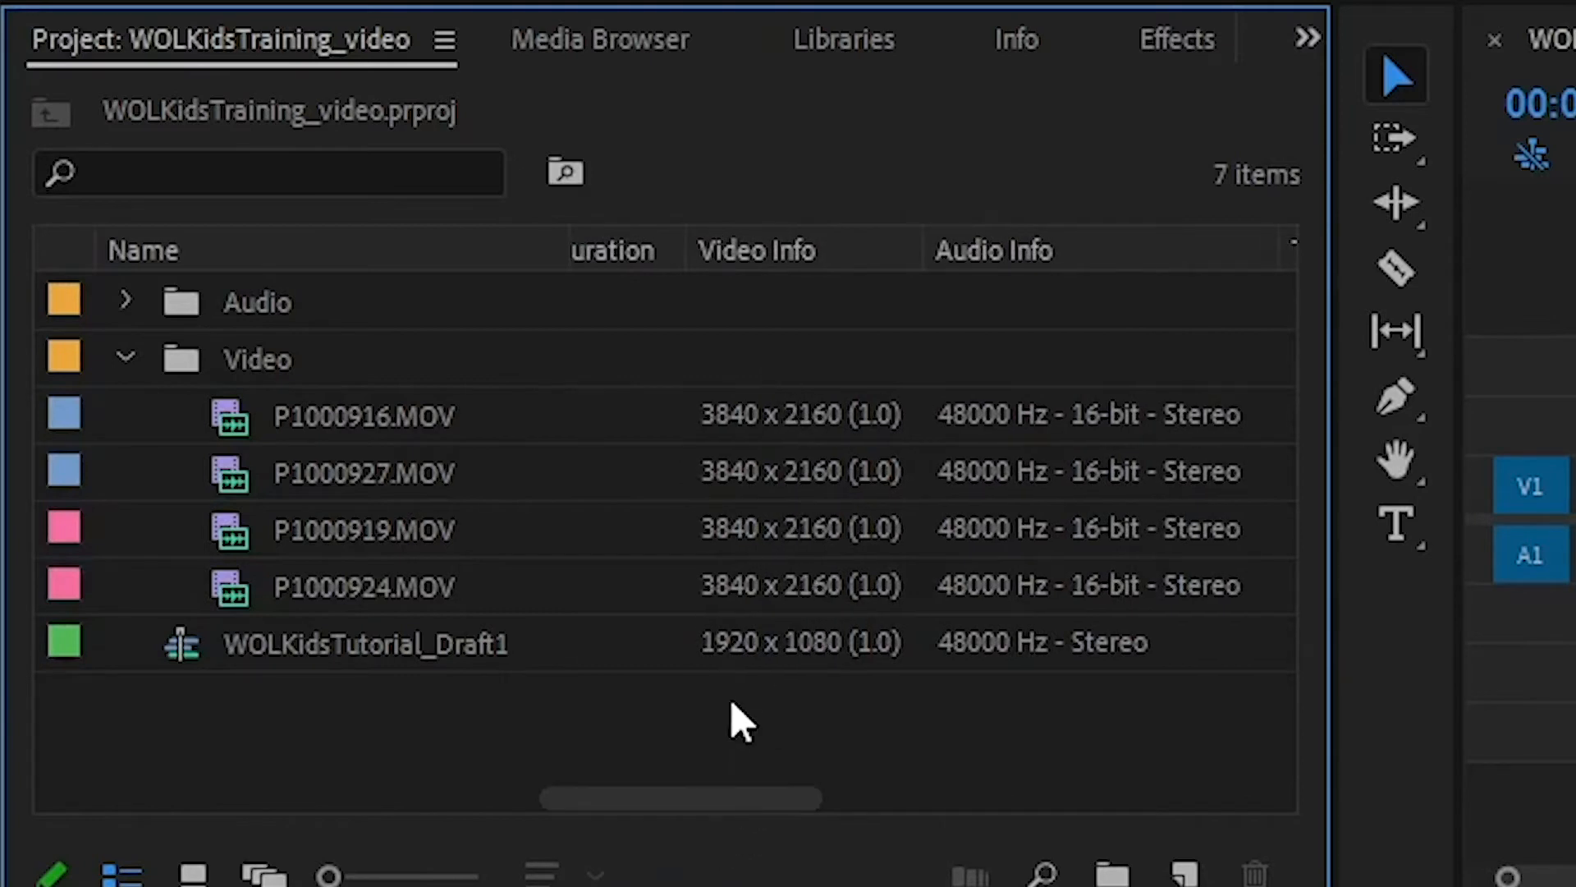
pyautogui.click(751, 657)
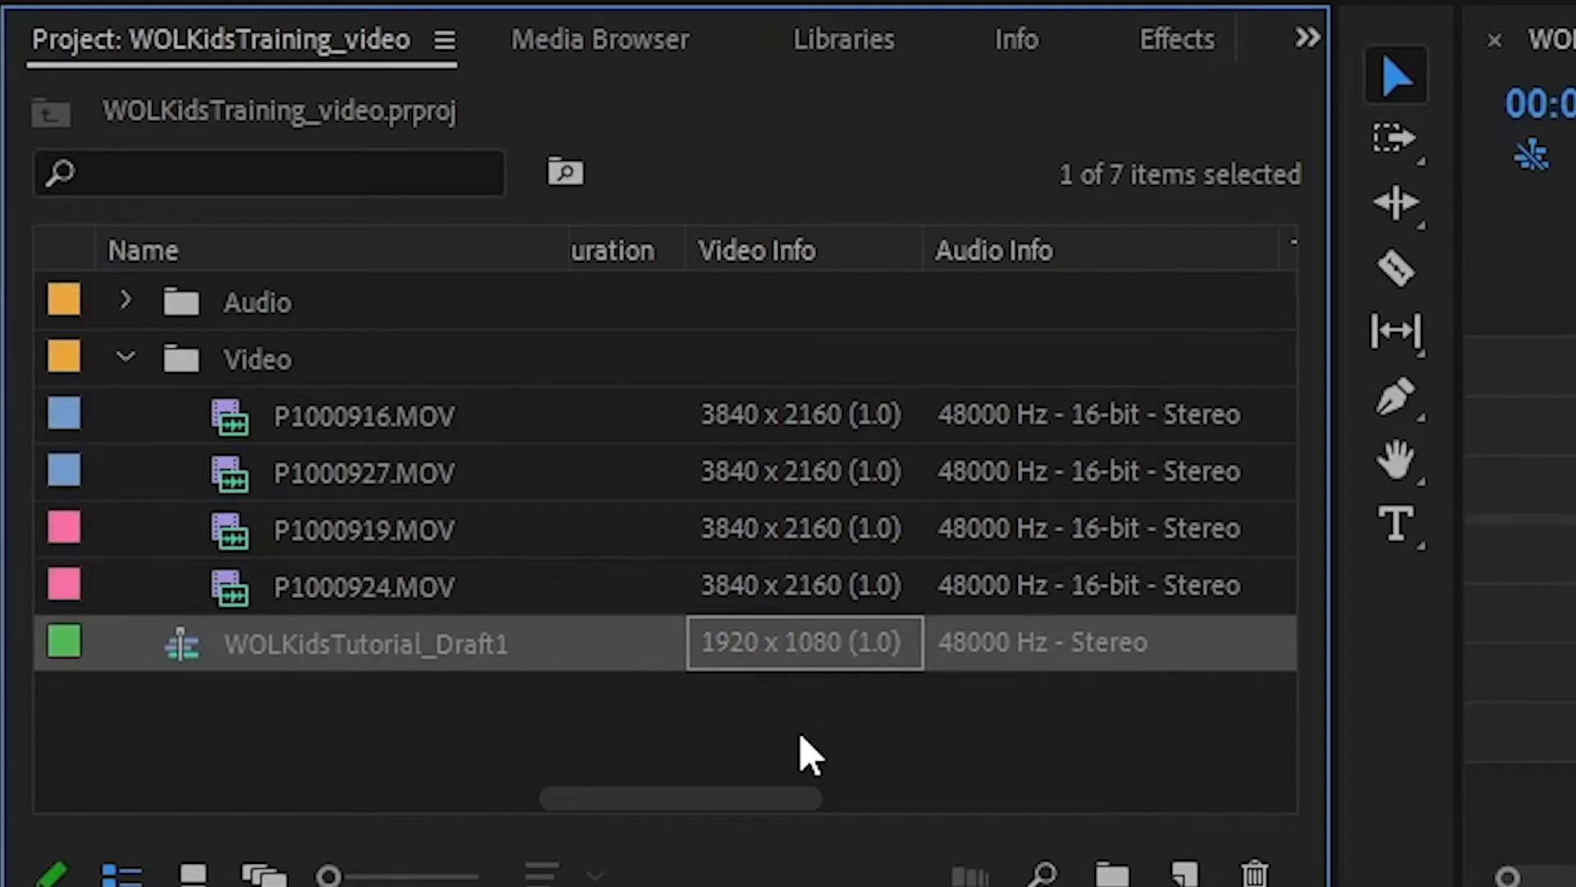
pyautogui.click(730, 417)
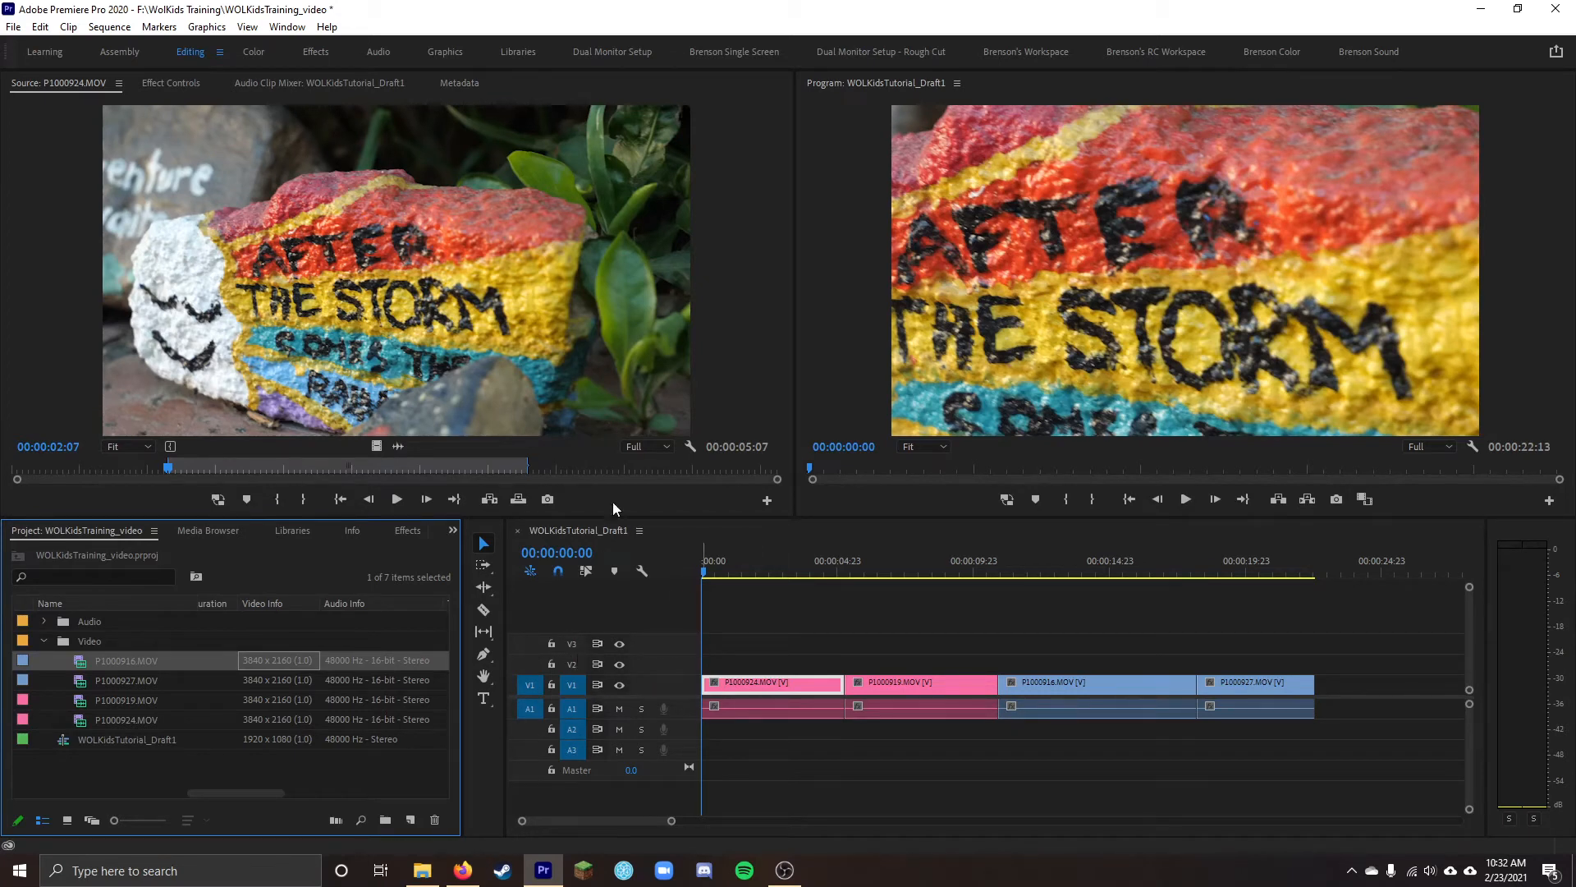
# Show the Effect Controls for P1000924.MOV, the first clip in the timeline
pyautogui.click(862, 330)
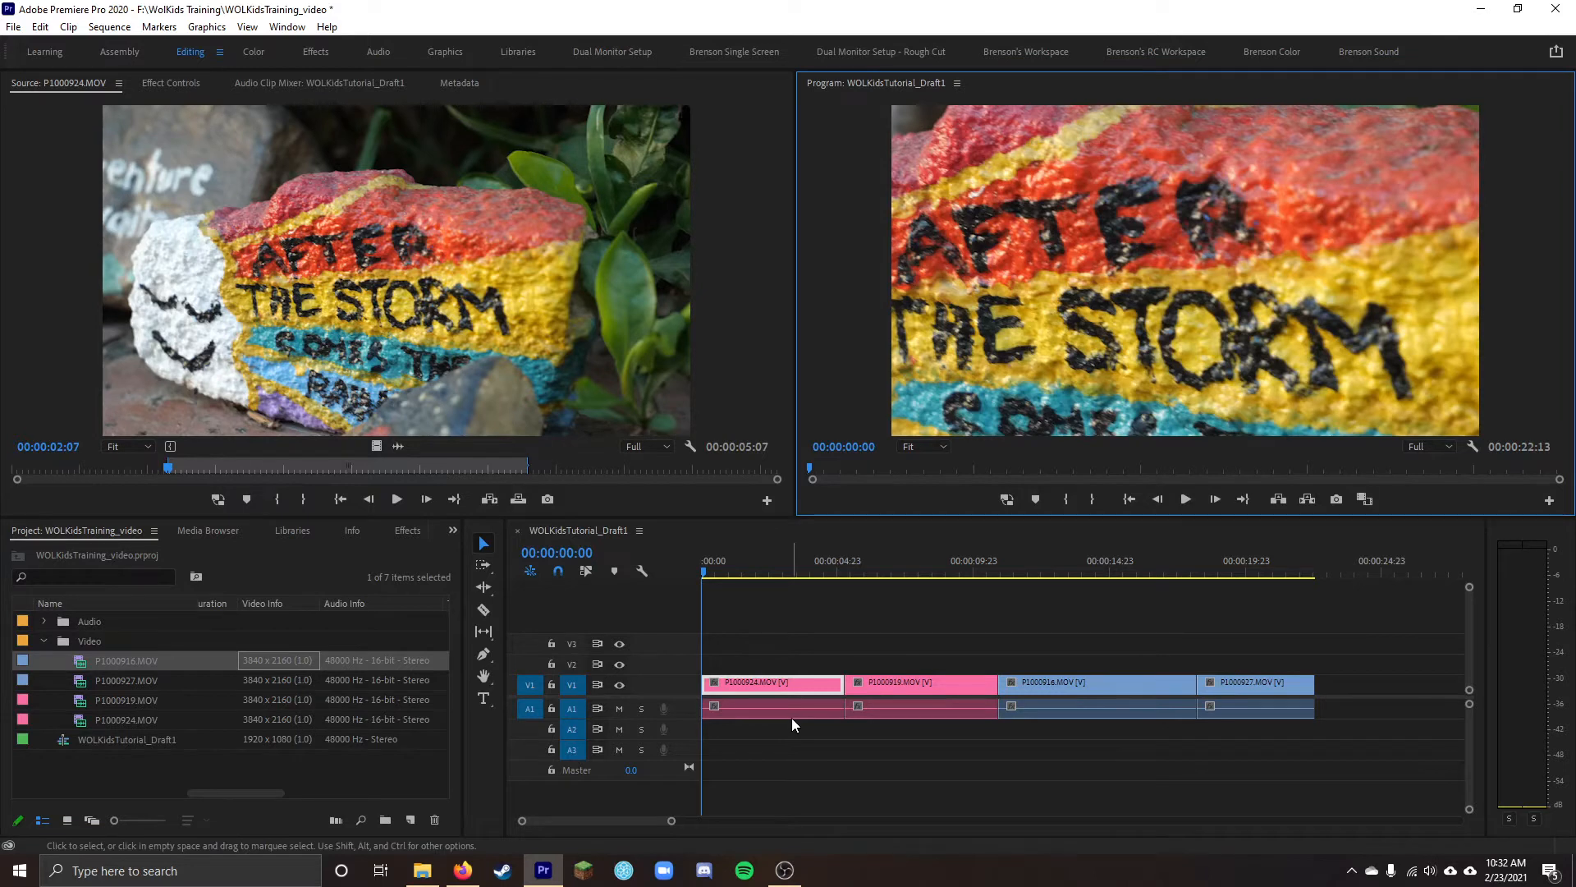
pyautogui.click(824, 649)
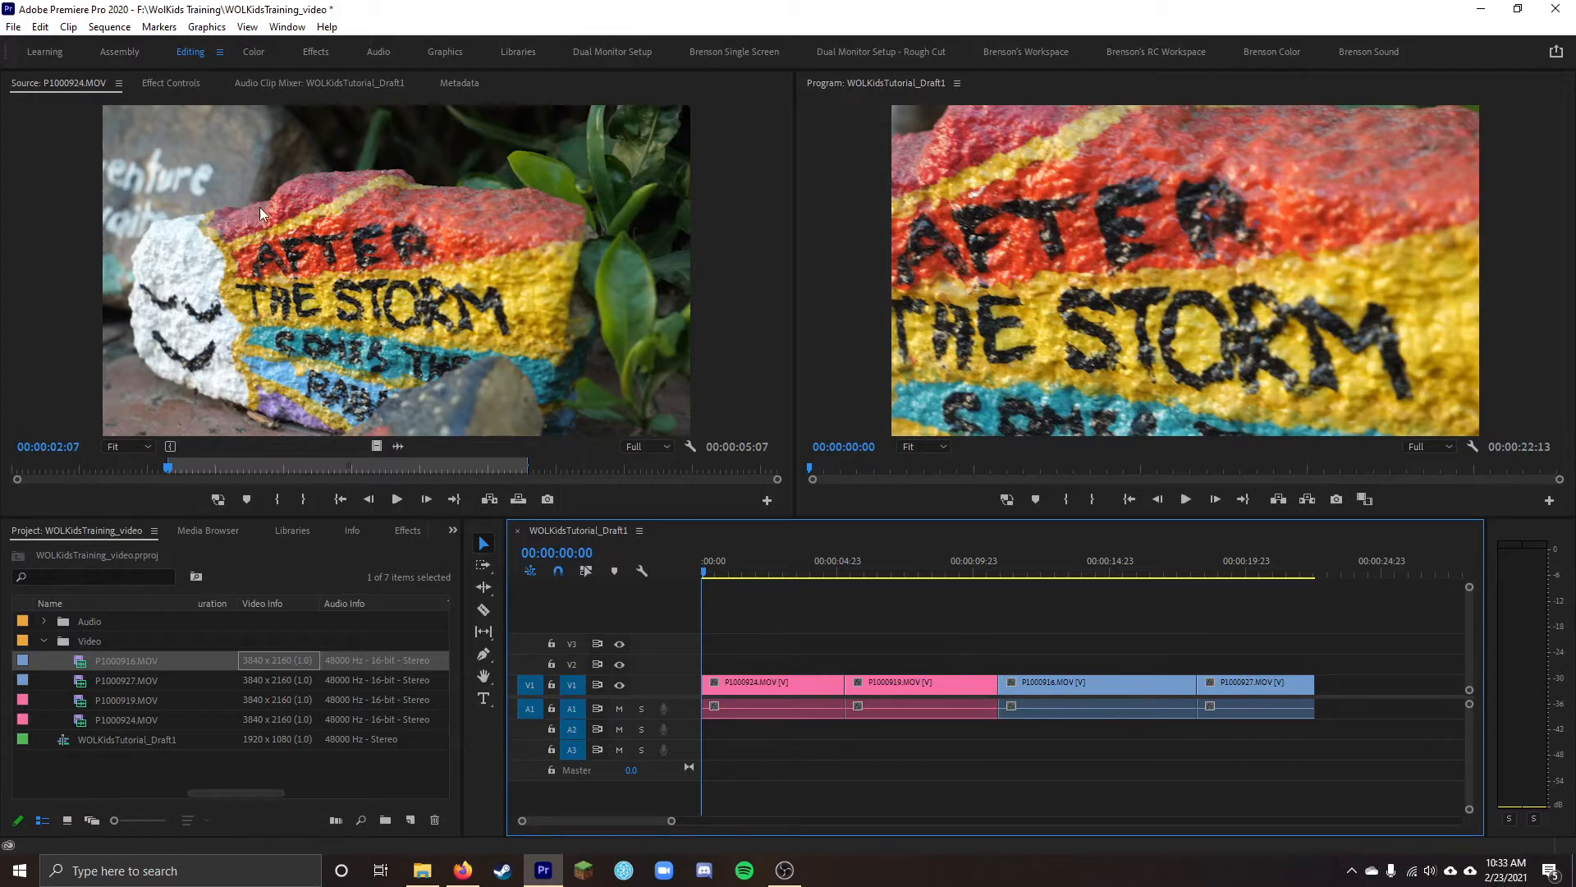
pyautogui.click(173, 84)
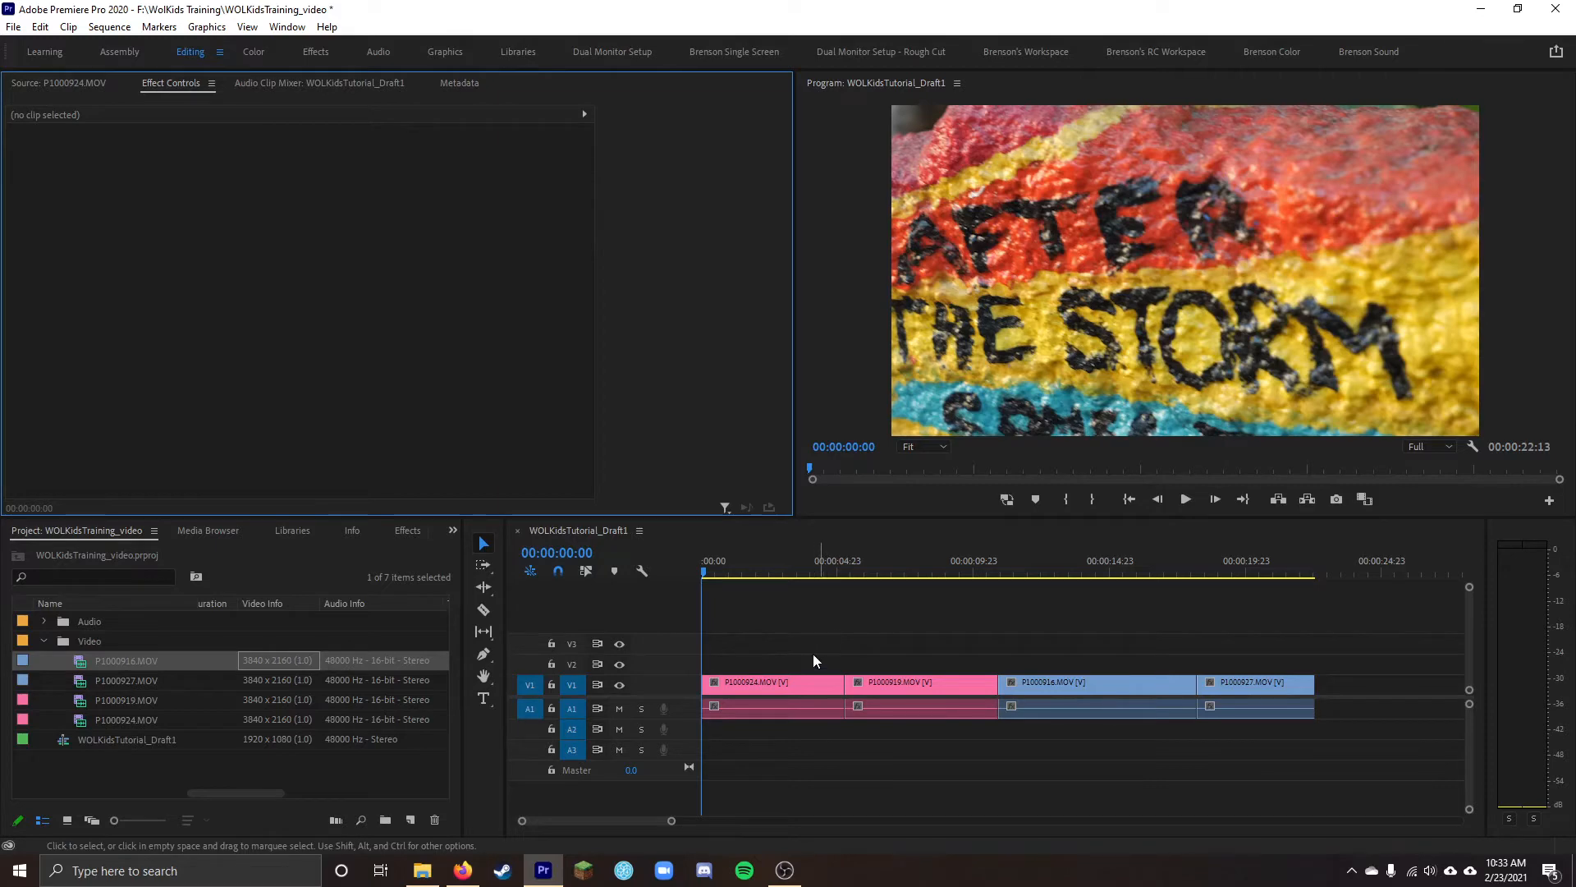
pyautogui.click(770, 686)
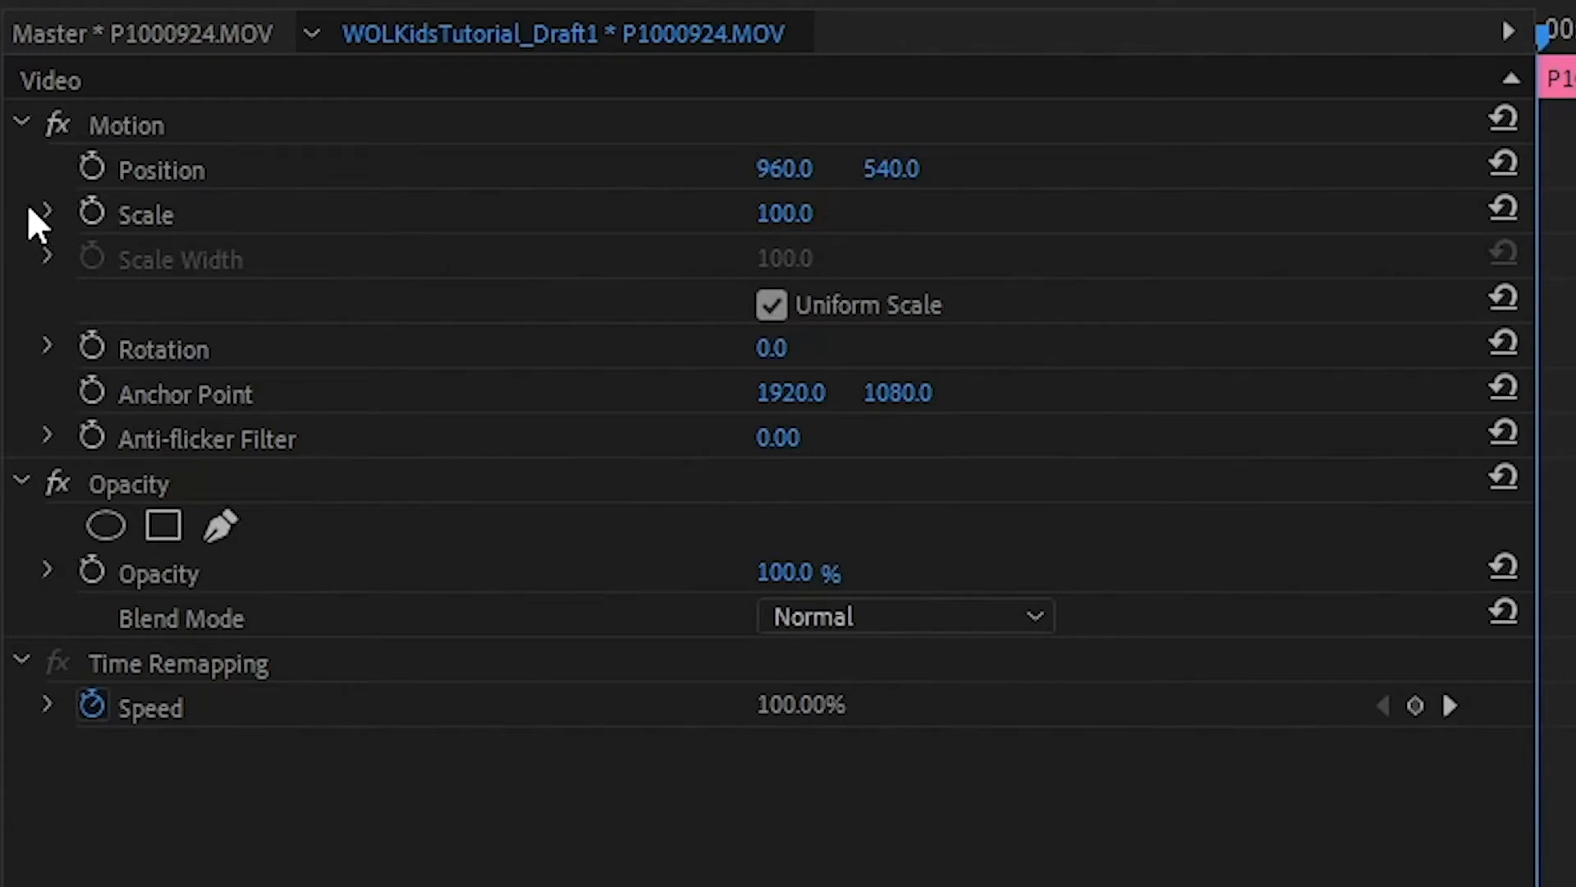
# Set the Scale of P1000924.MOV to 50 and compare its framing with the source clip
pyautogui.click(46, 213)
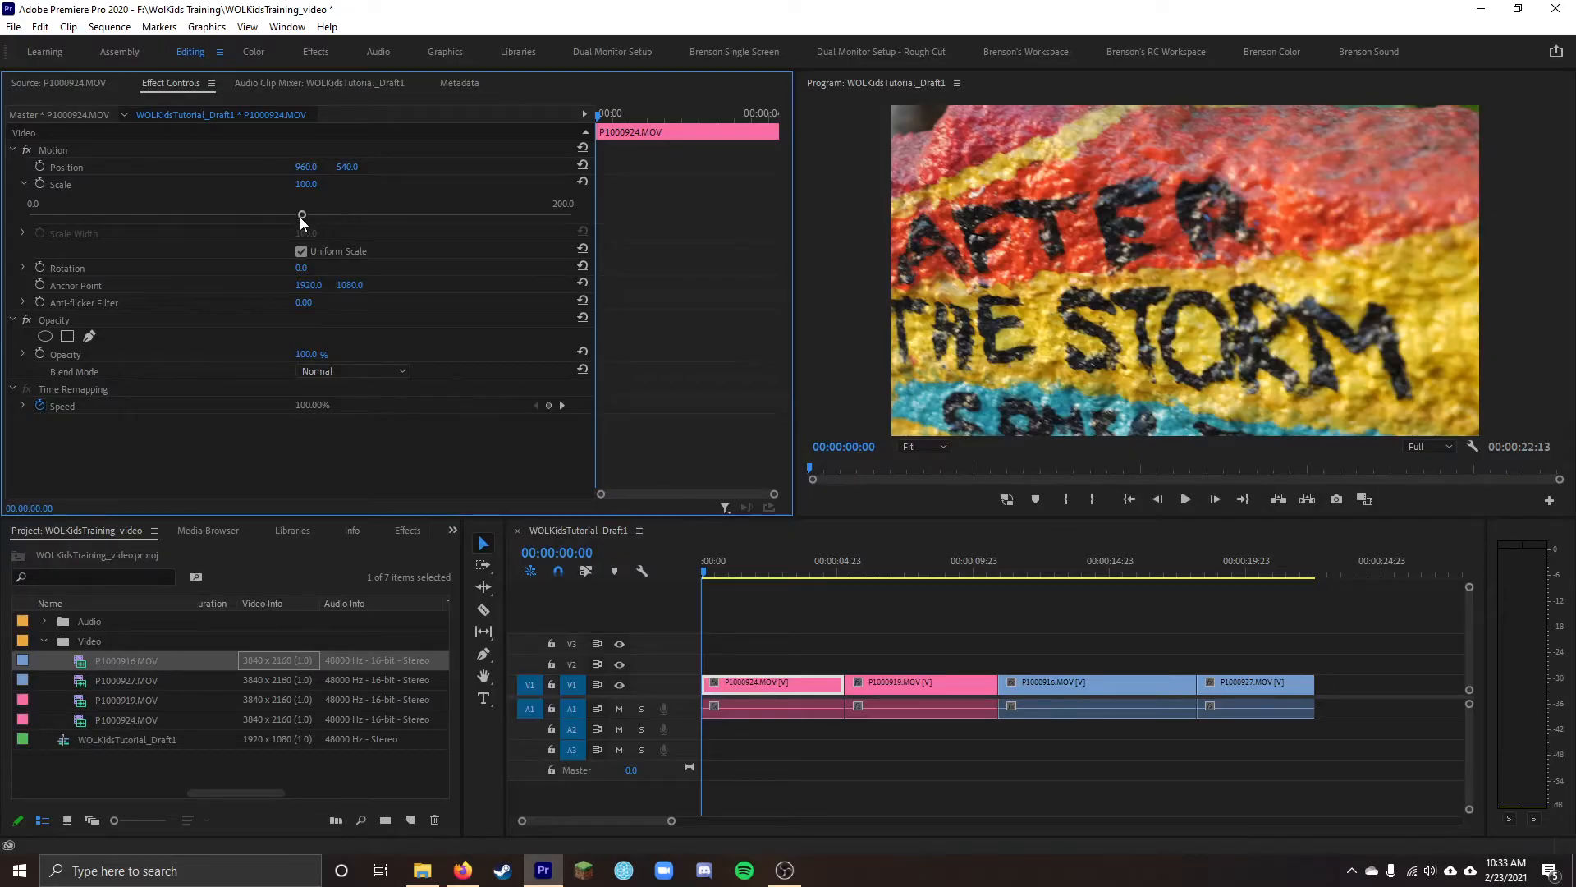
pyautogui.moveTo(302, 215); pyautogui.dragTo(166, 216)
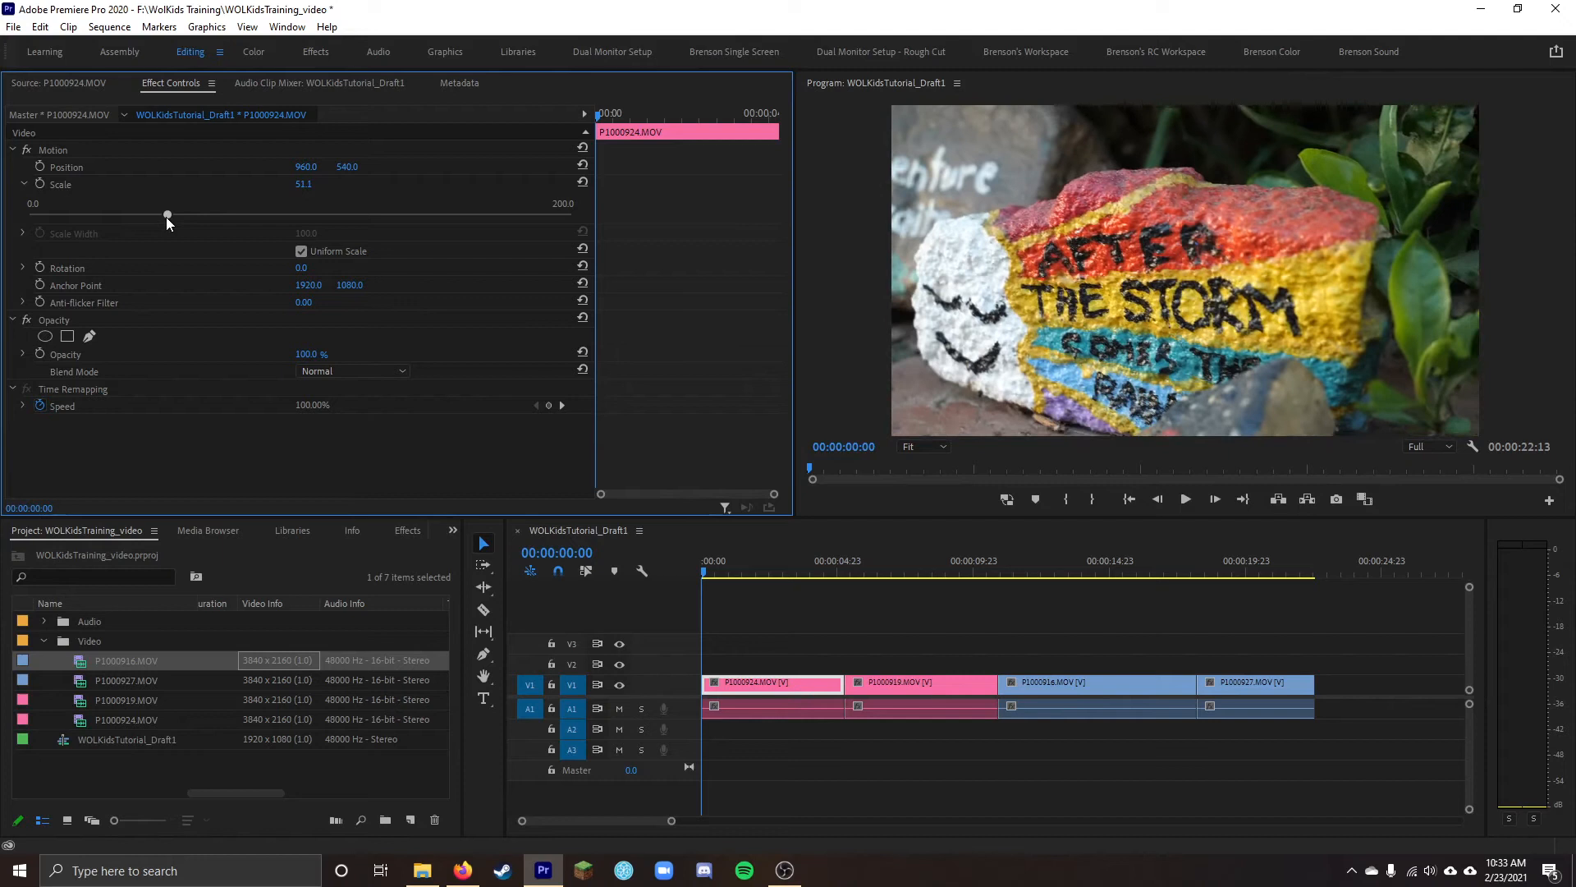
pyautogui.click(302, 185)
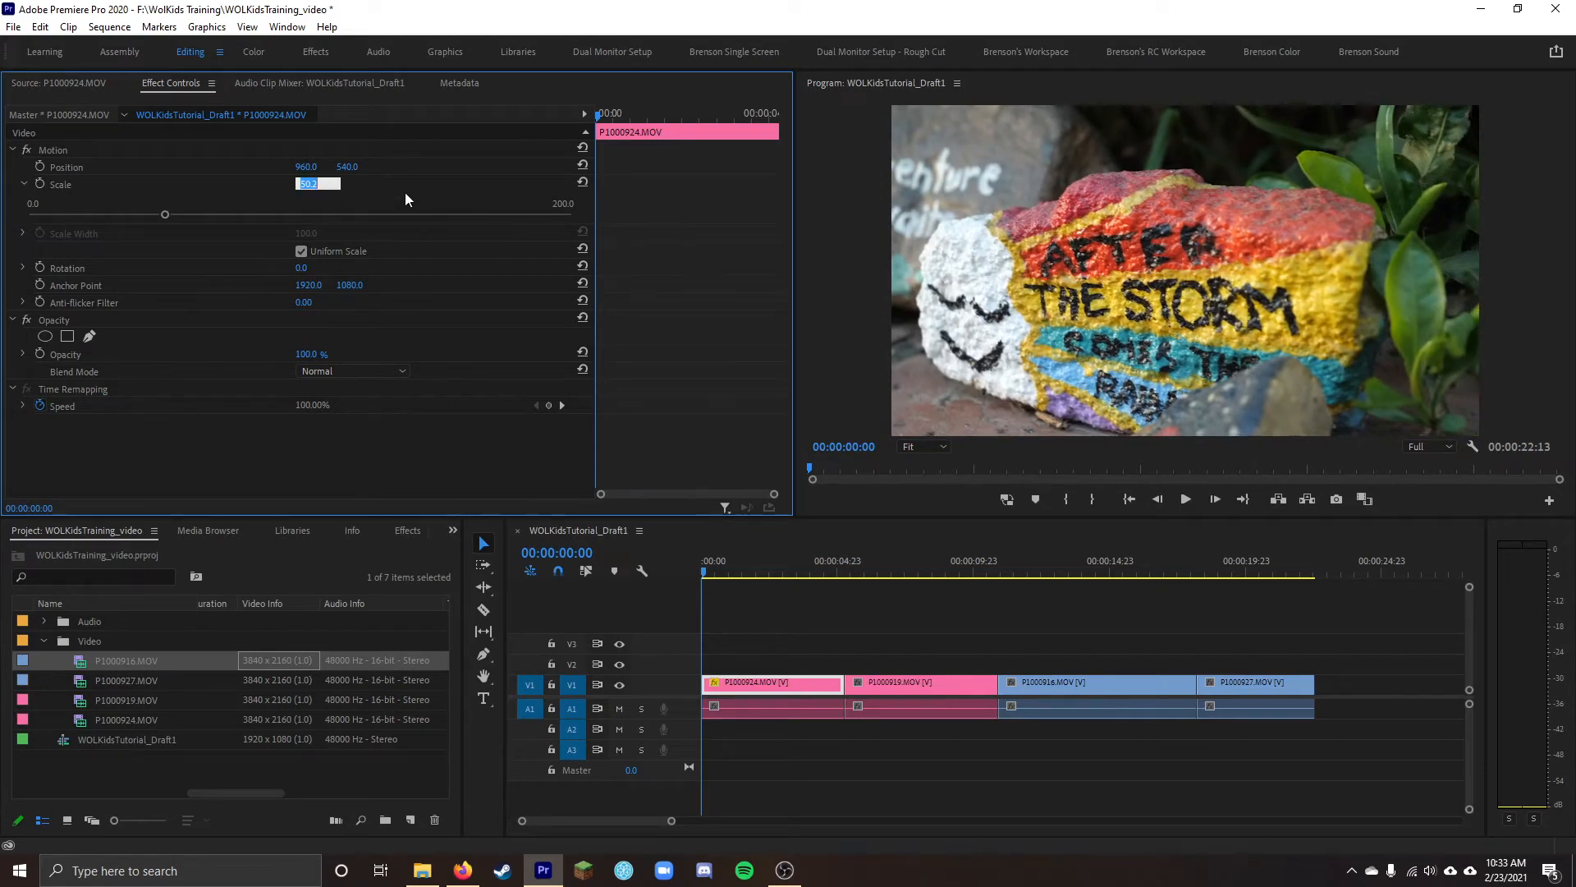
pyautogui.write('50')
pyautogui.press('Return')
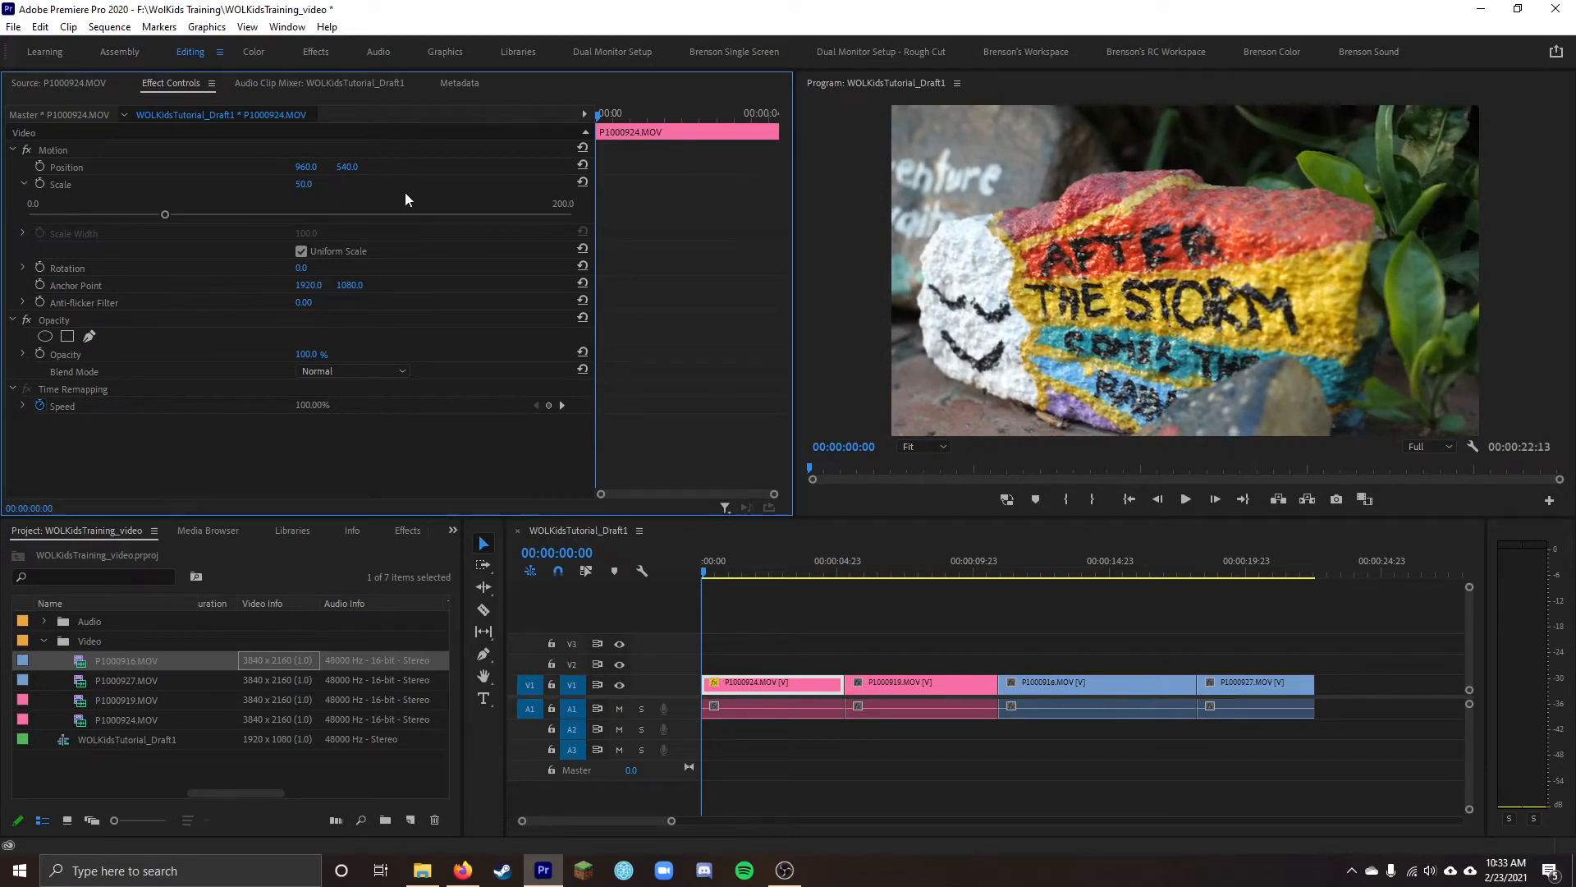
pyautogui.click(186, 521)
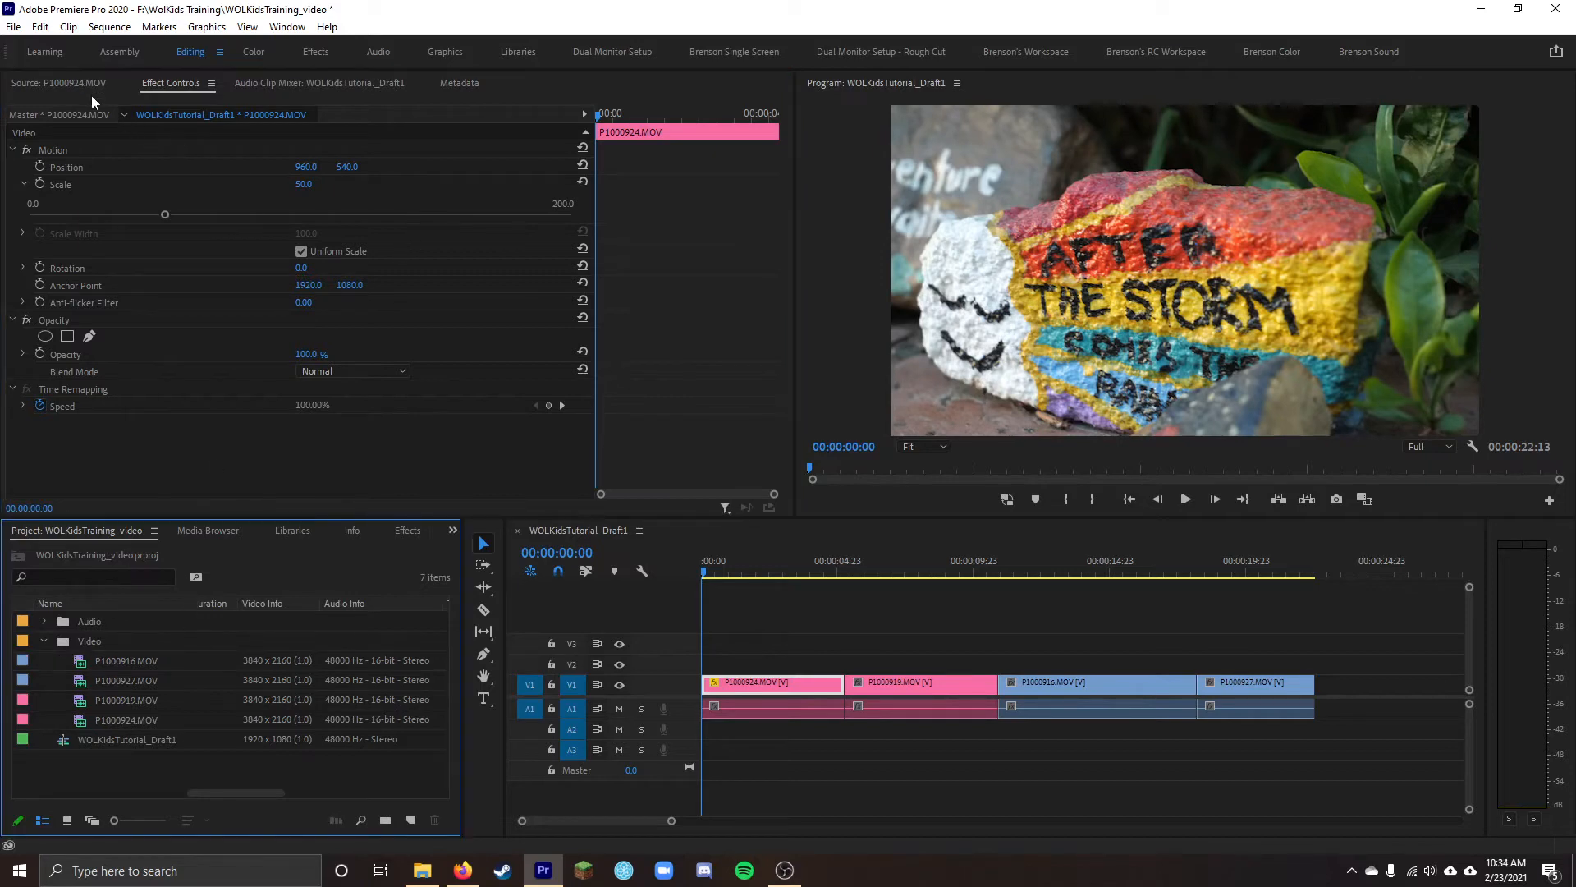
pyautogui.click(51, 85)
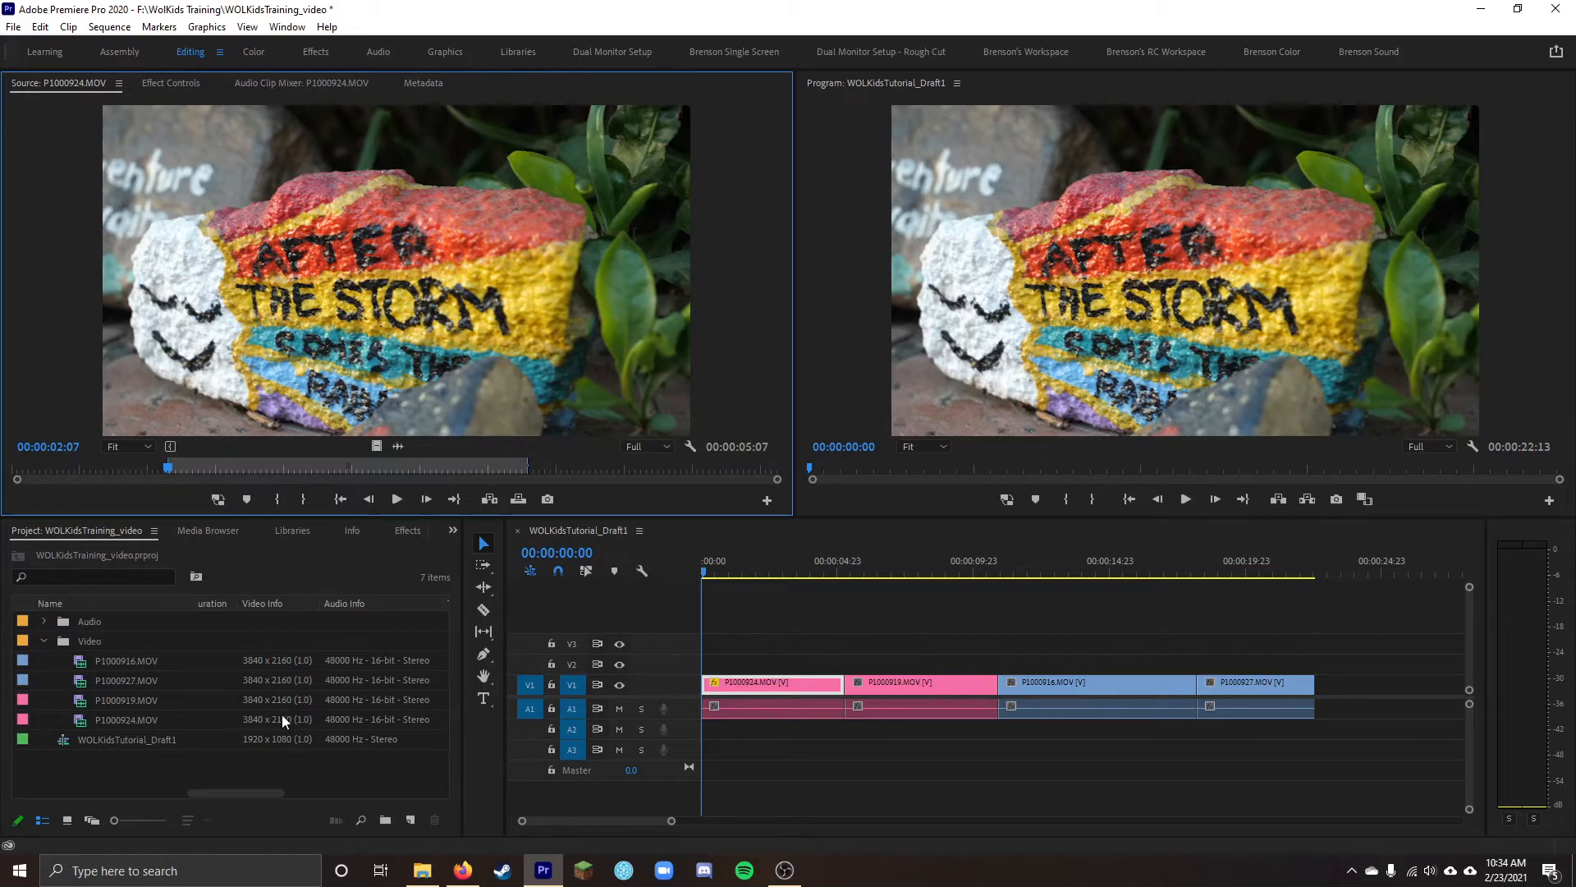
# Copy P1000924.MOV from the timeline and paste only its Motion attributes onto the other three clips
pyautogui.click(739, 684)
pyautogui.hotkey('ctrl', 'c')
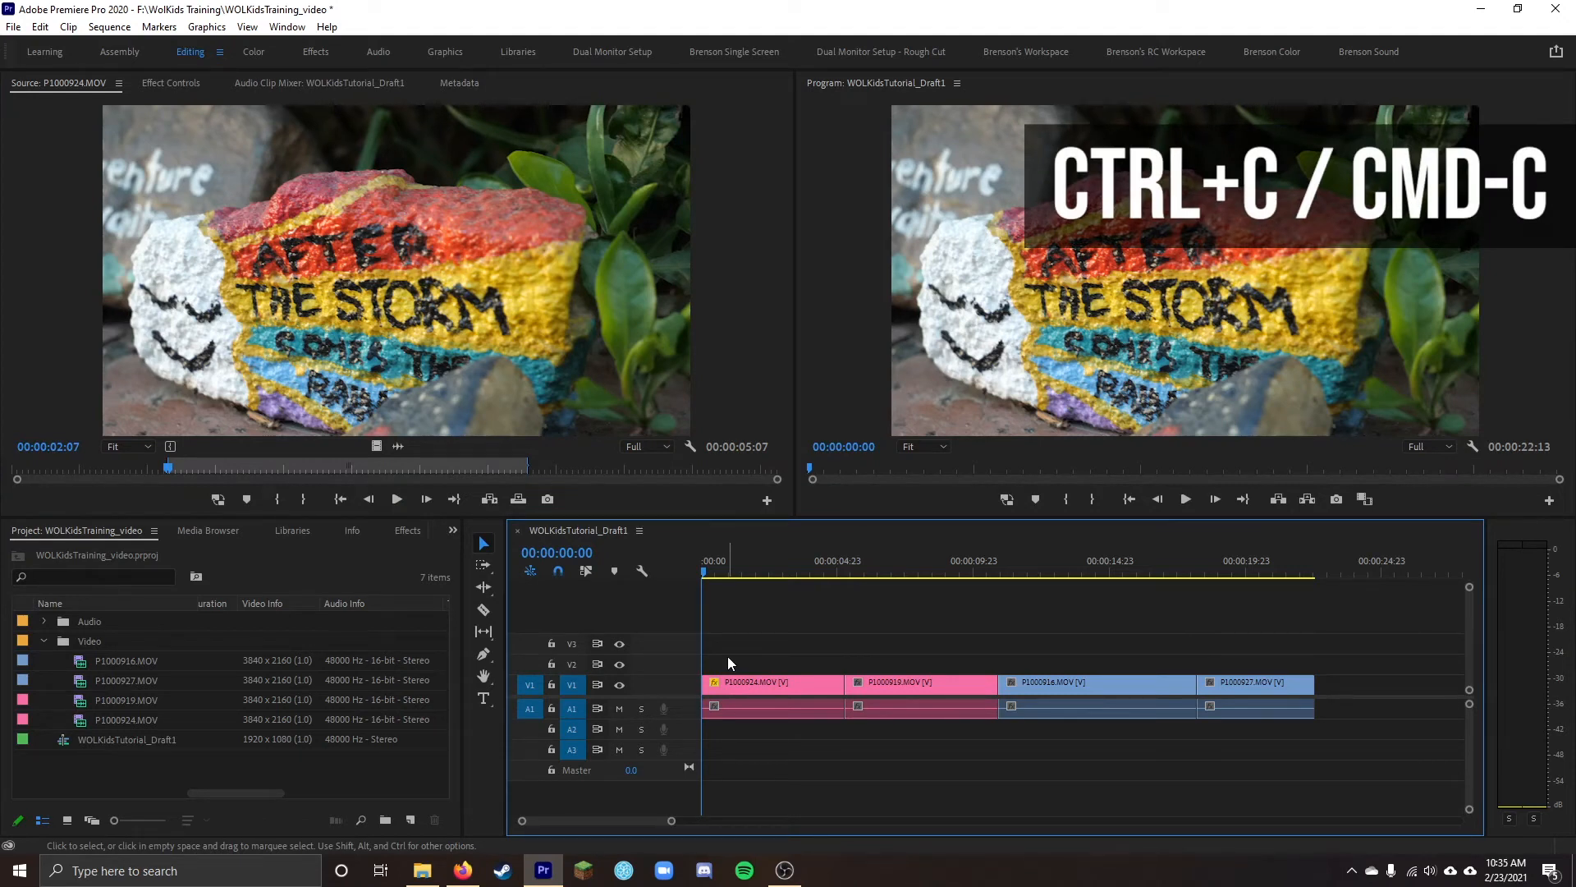
pyautogui.click(785, 687)
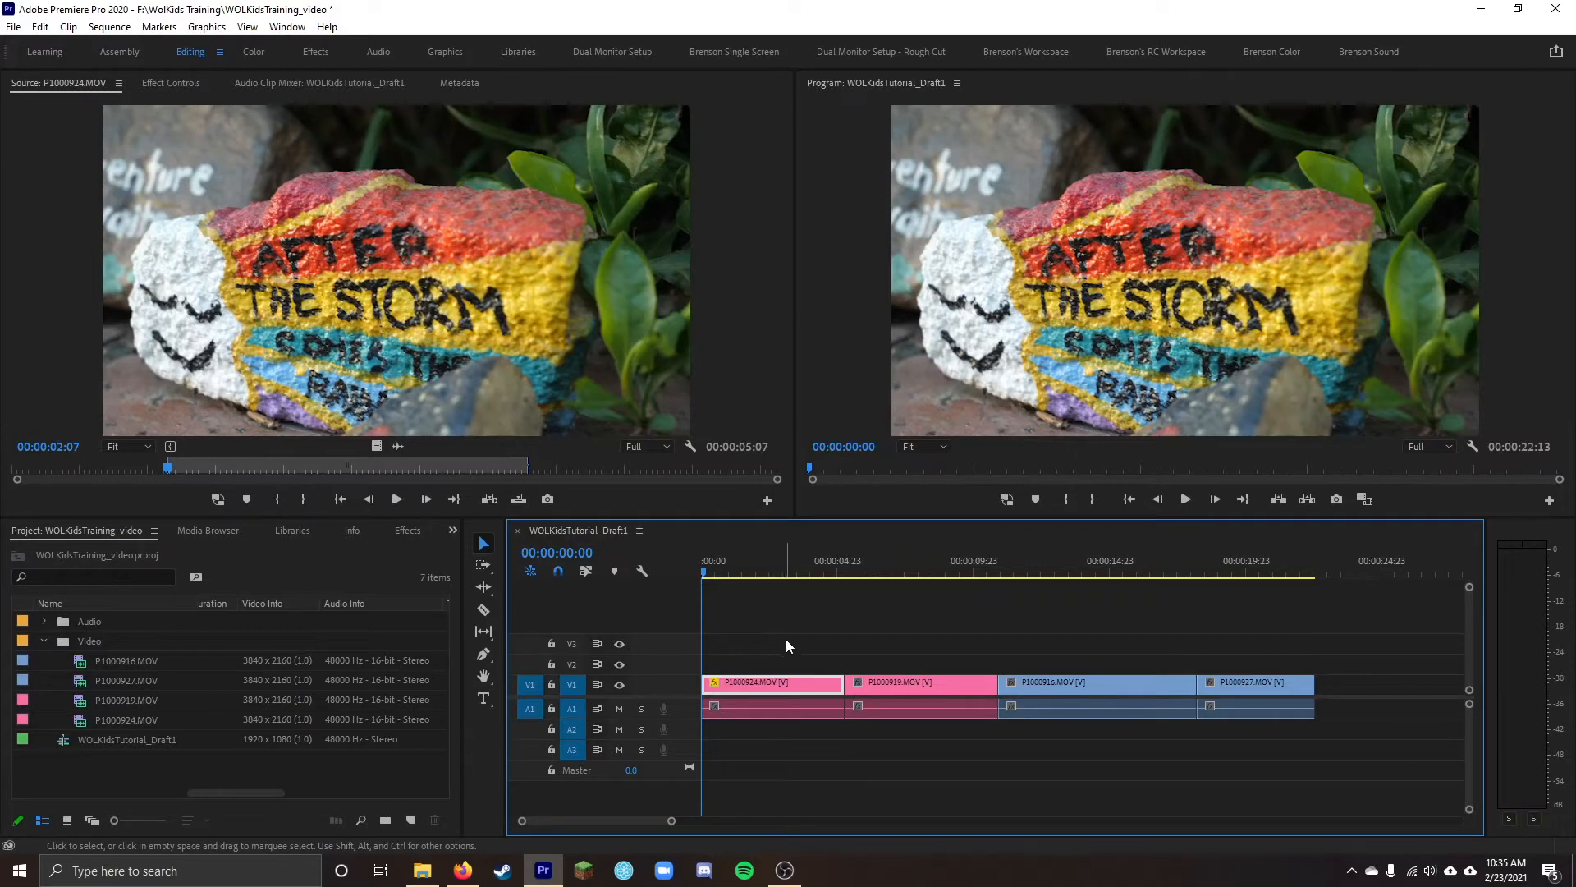
pyautogui.moveTo(905, 623); pyautogui.dragTo(1250, 683)
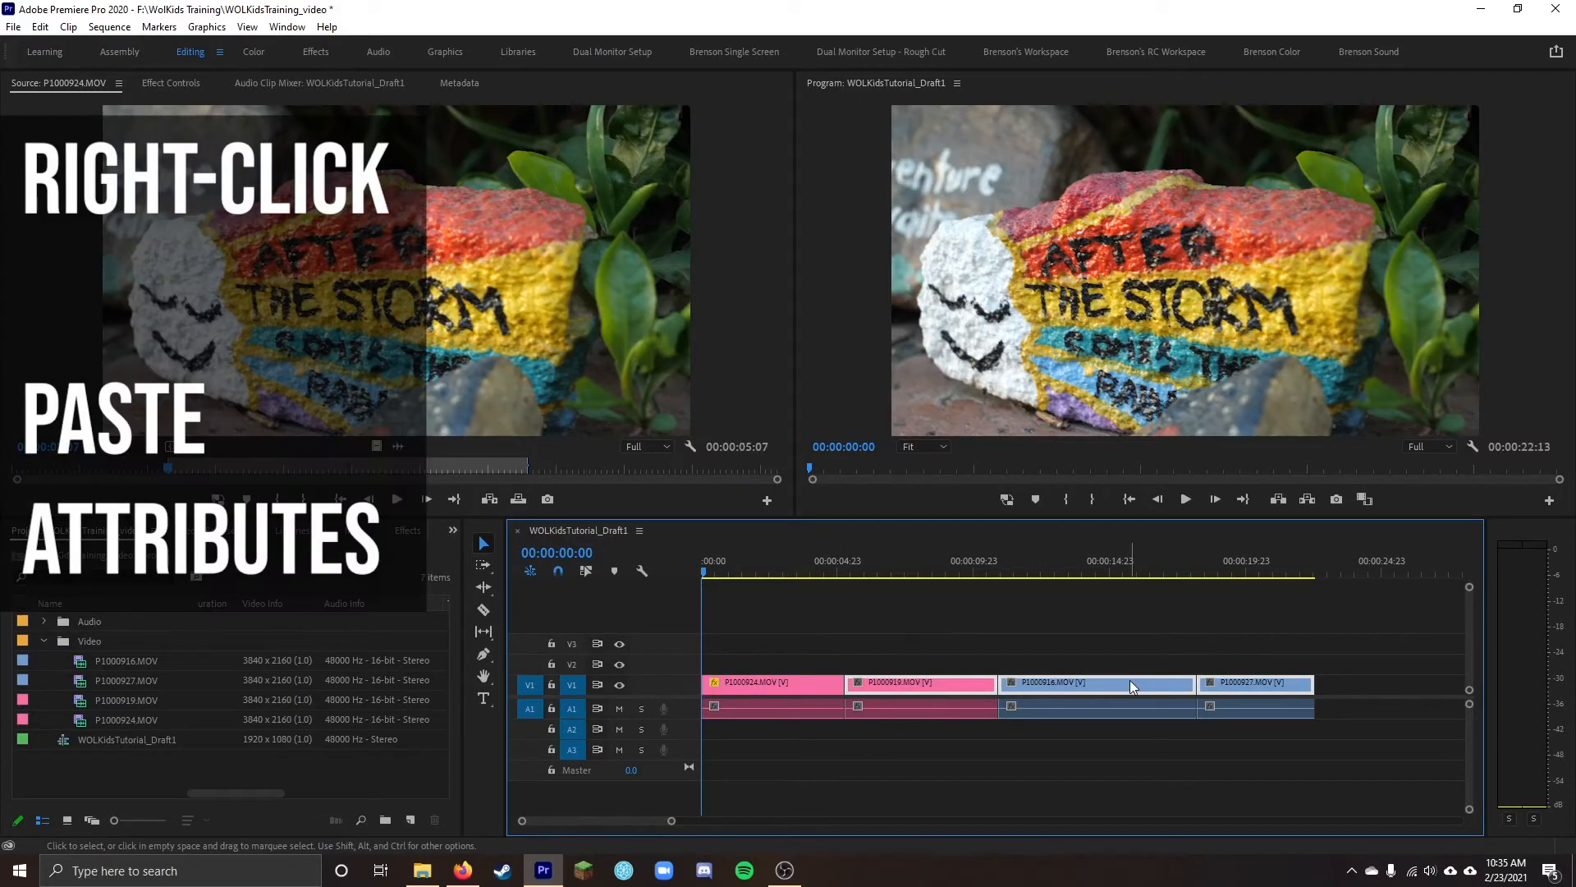
pyautogui.rightClick(1130, 680)
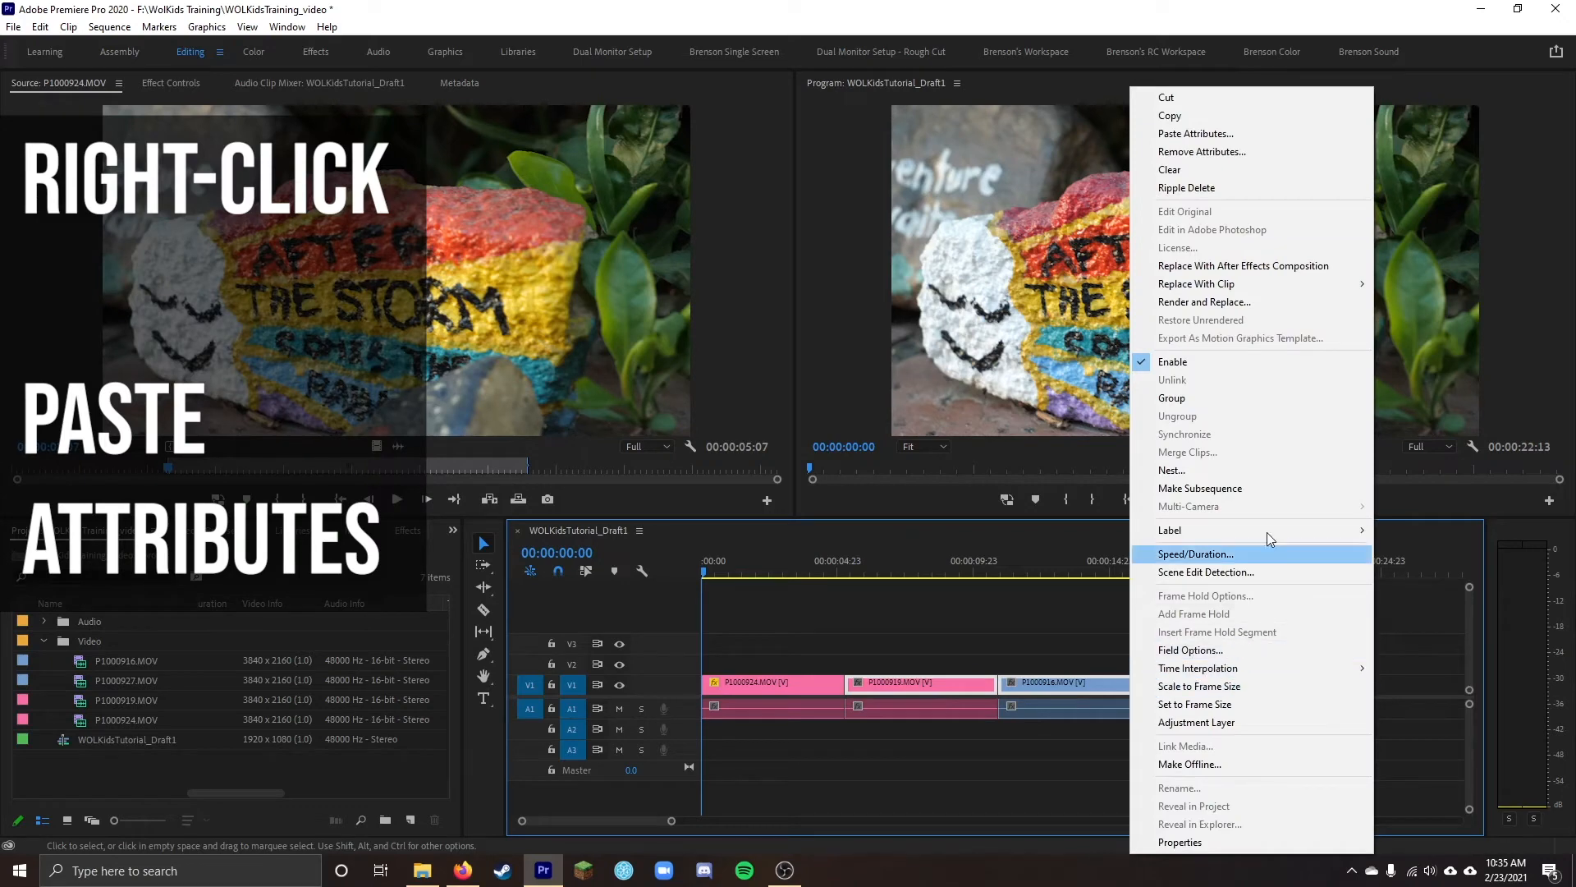
pyautogui.click(1222, 134)
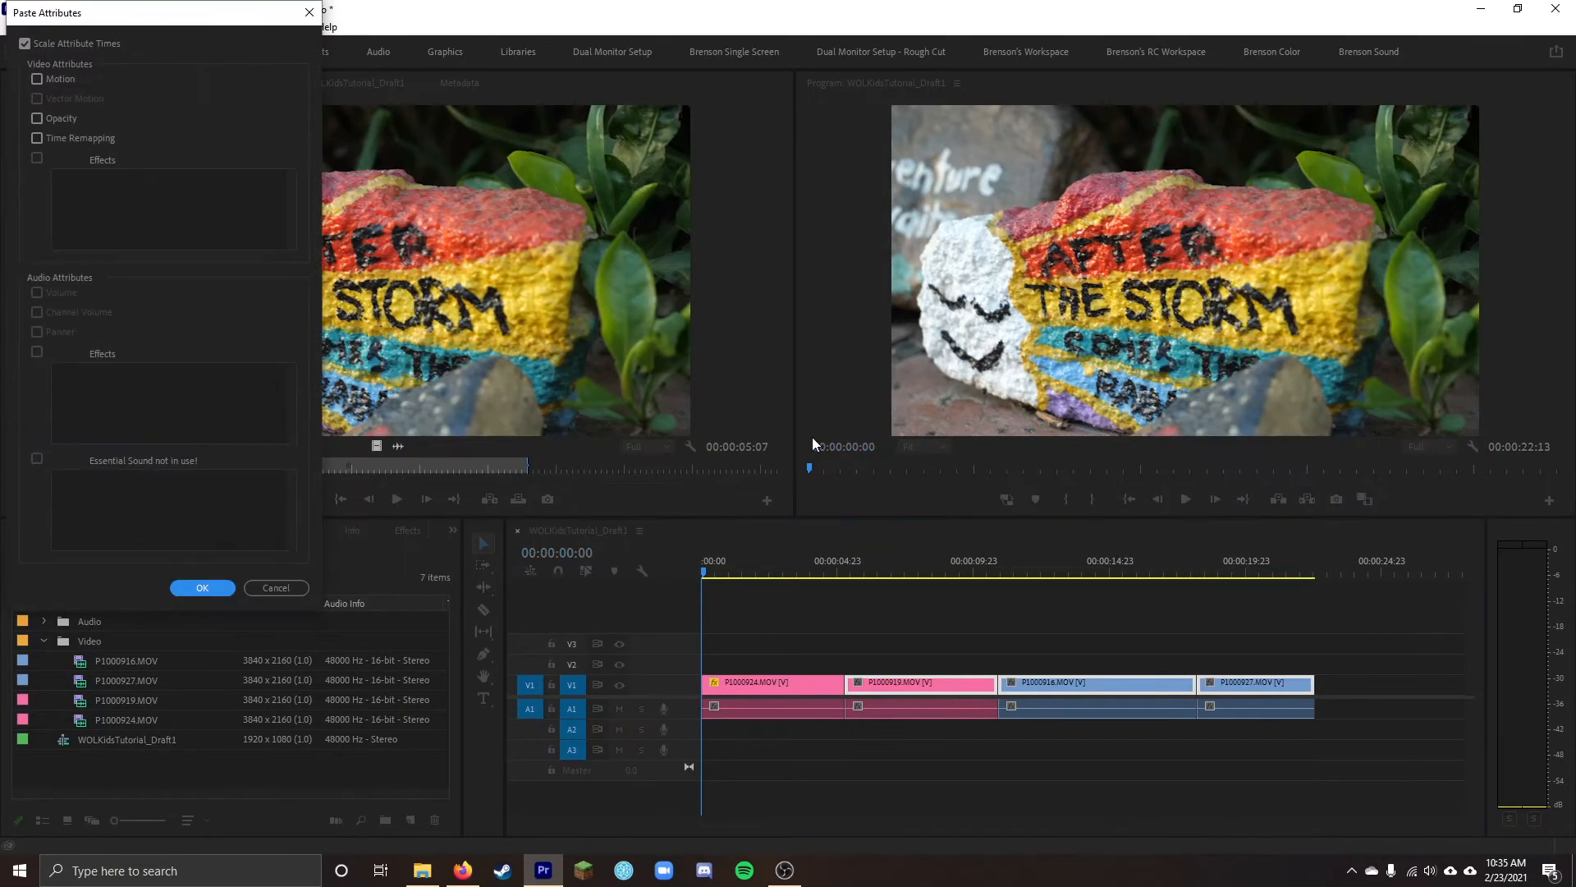
pyautogui.moveTo(181, 14); pyautogui.dragTo(942, 138)
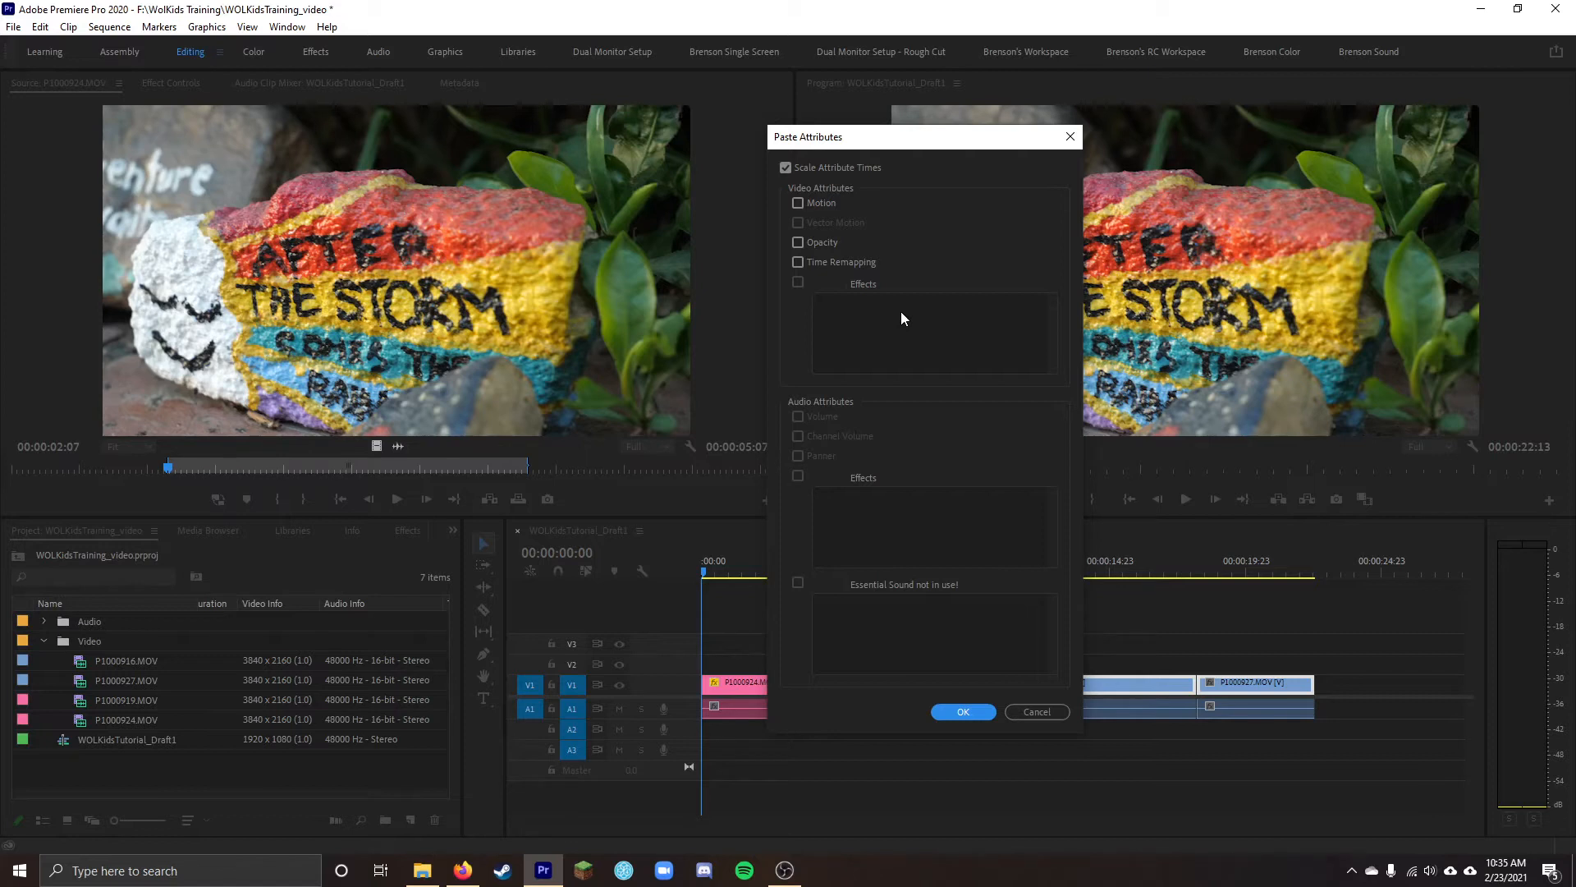
pyautogui.click(796, 203)
pyautogui.click(962, 712)
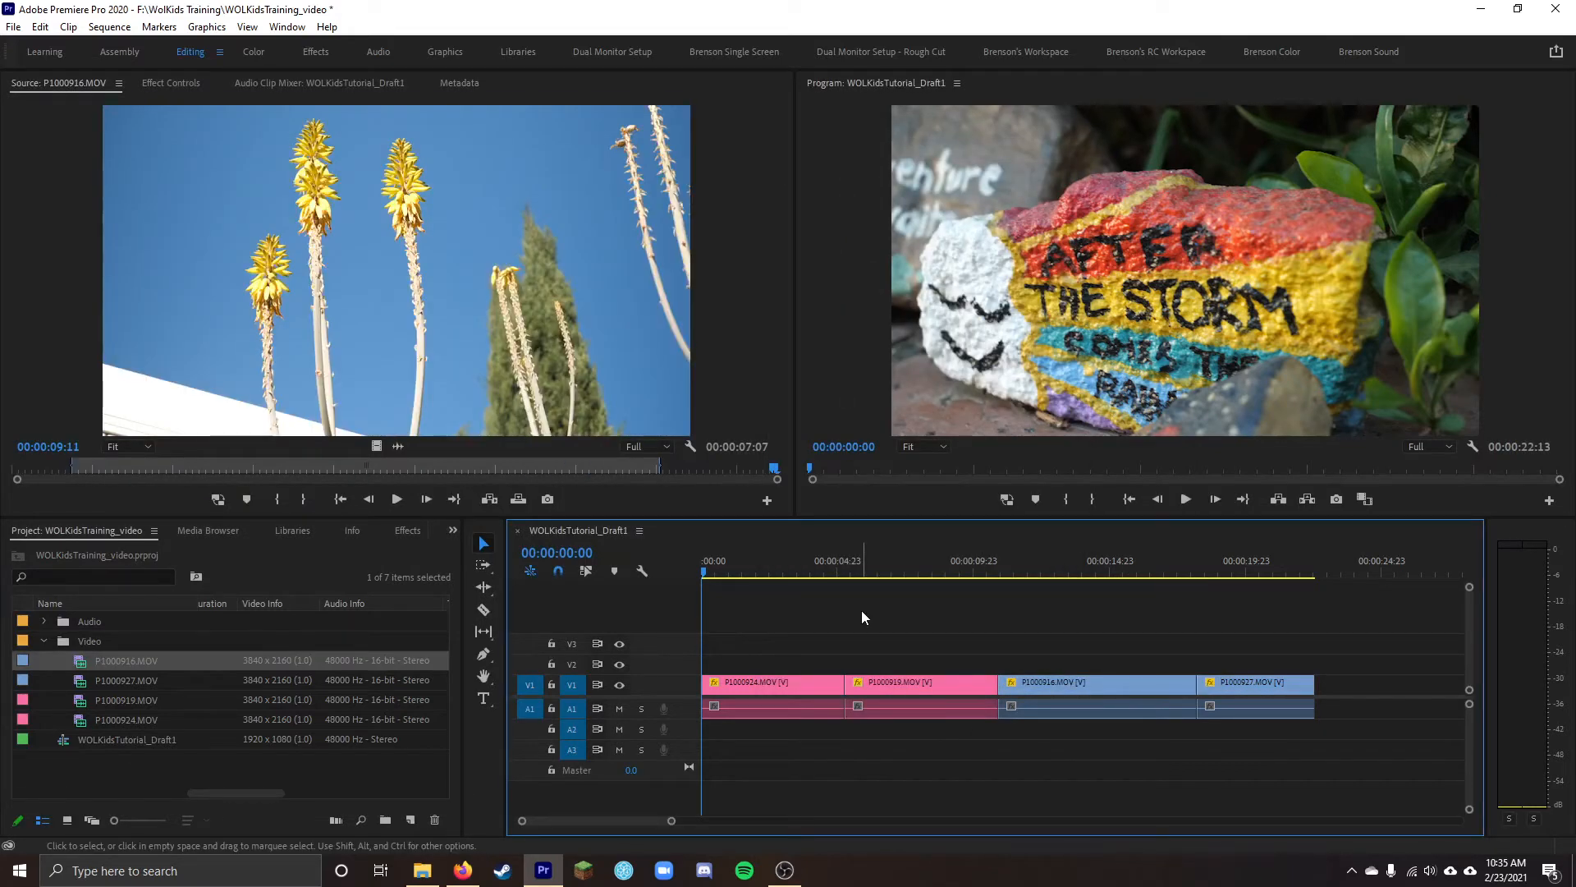
# Play through the sequence and set the Program monitor's playback resolution to 1/4
pyautogui.press('space')
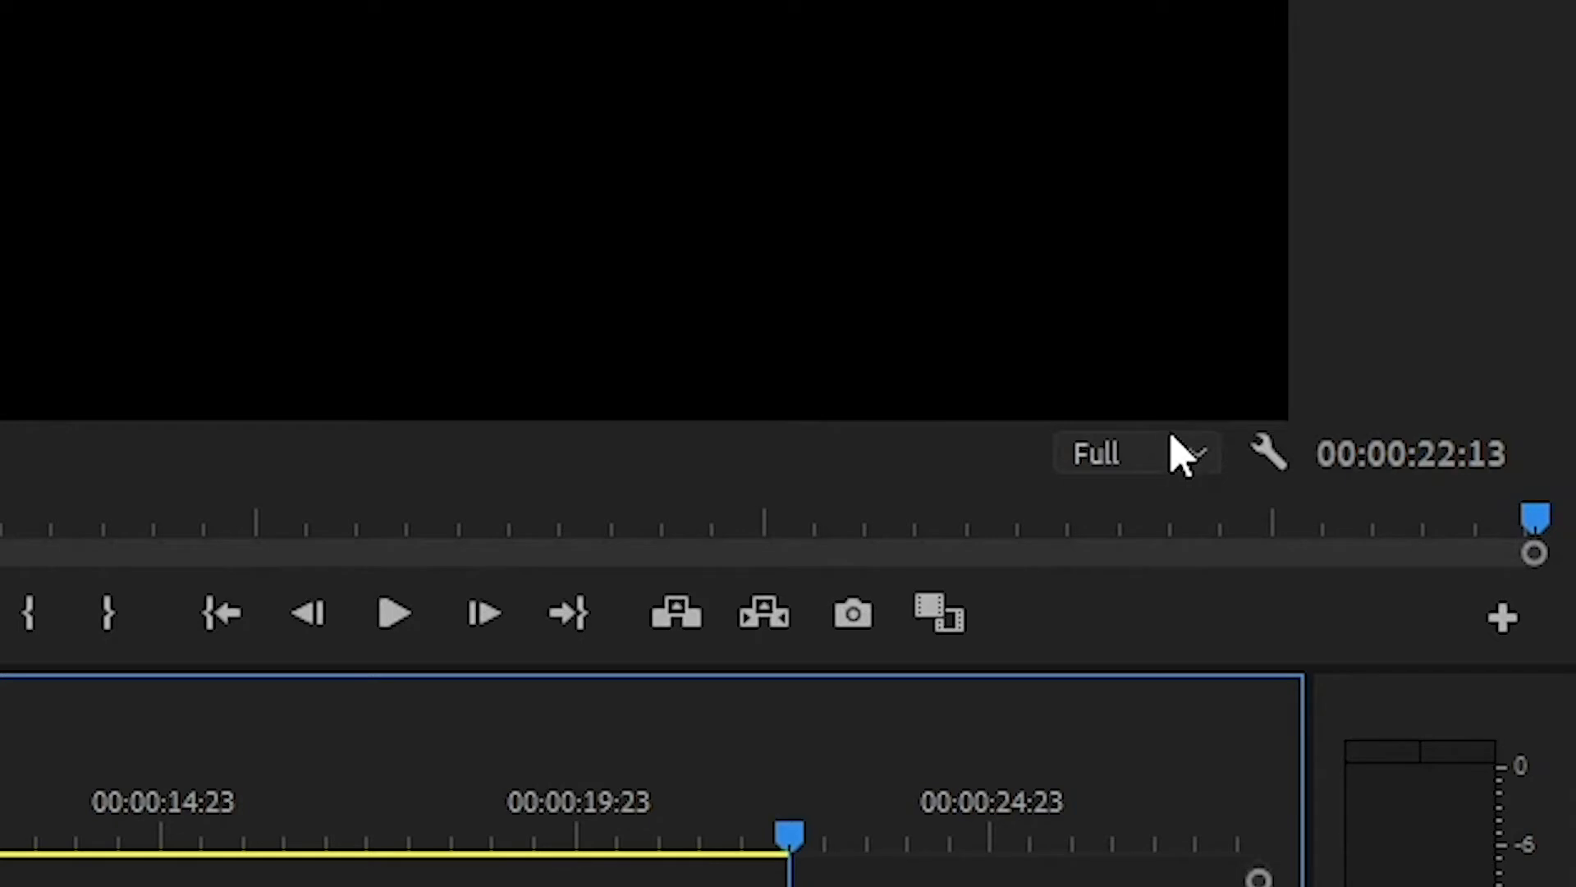
pyautogui.click(1137, 467)
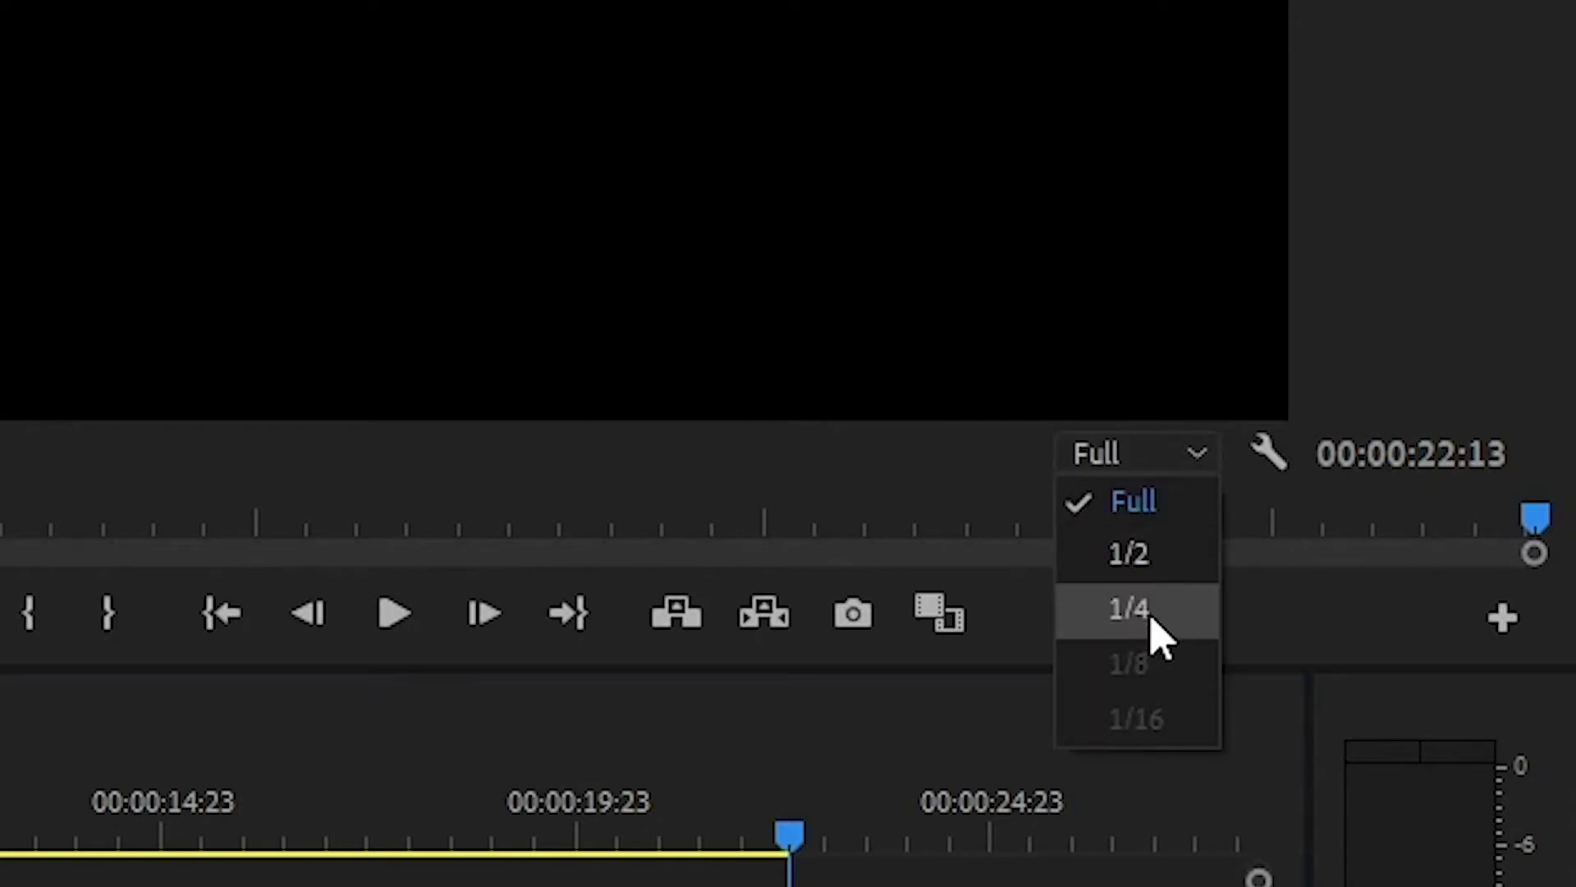
pyautogui.click(1190, 630)
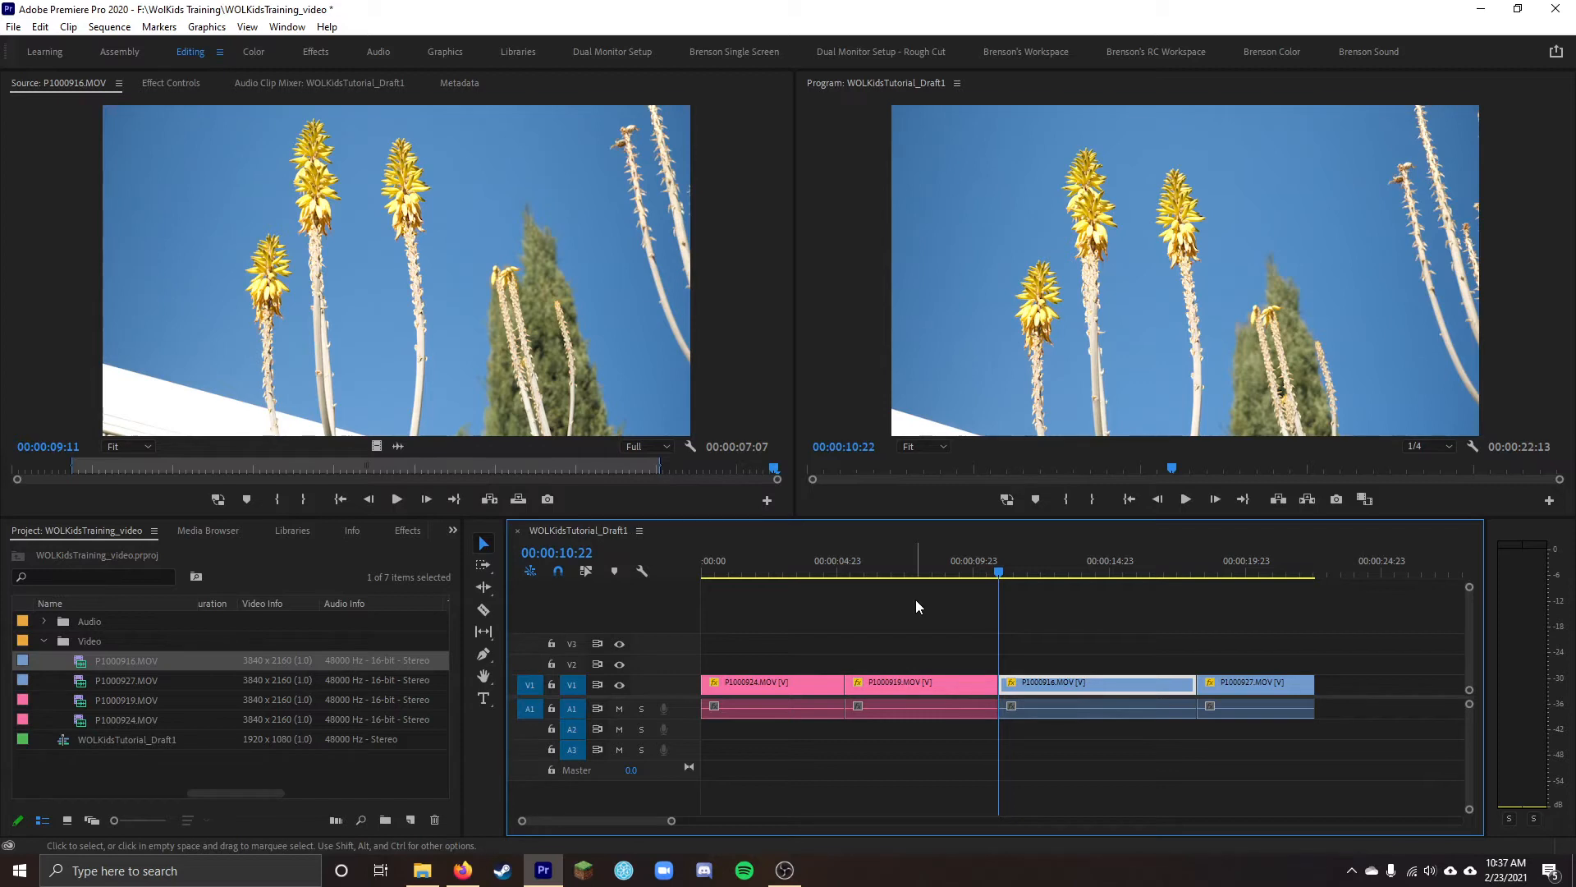
# Find the end point of the first clip by playback and split its video and audio with the Razor tool at 00:00:04:12
pyautogui.click(484, 610)
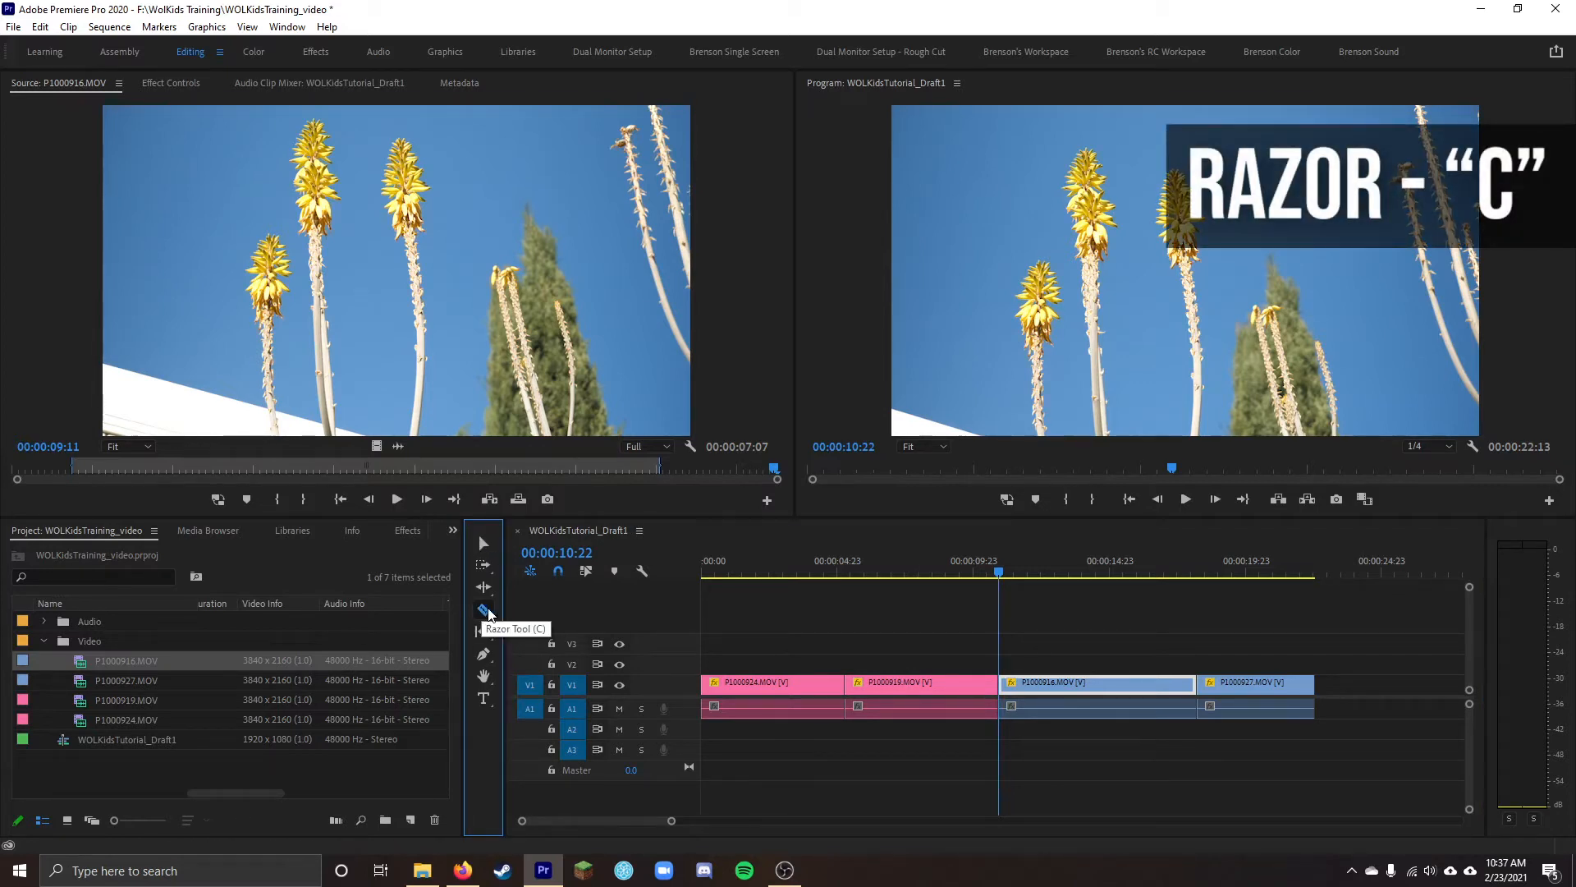
pyautogui.click(482, 540)
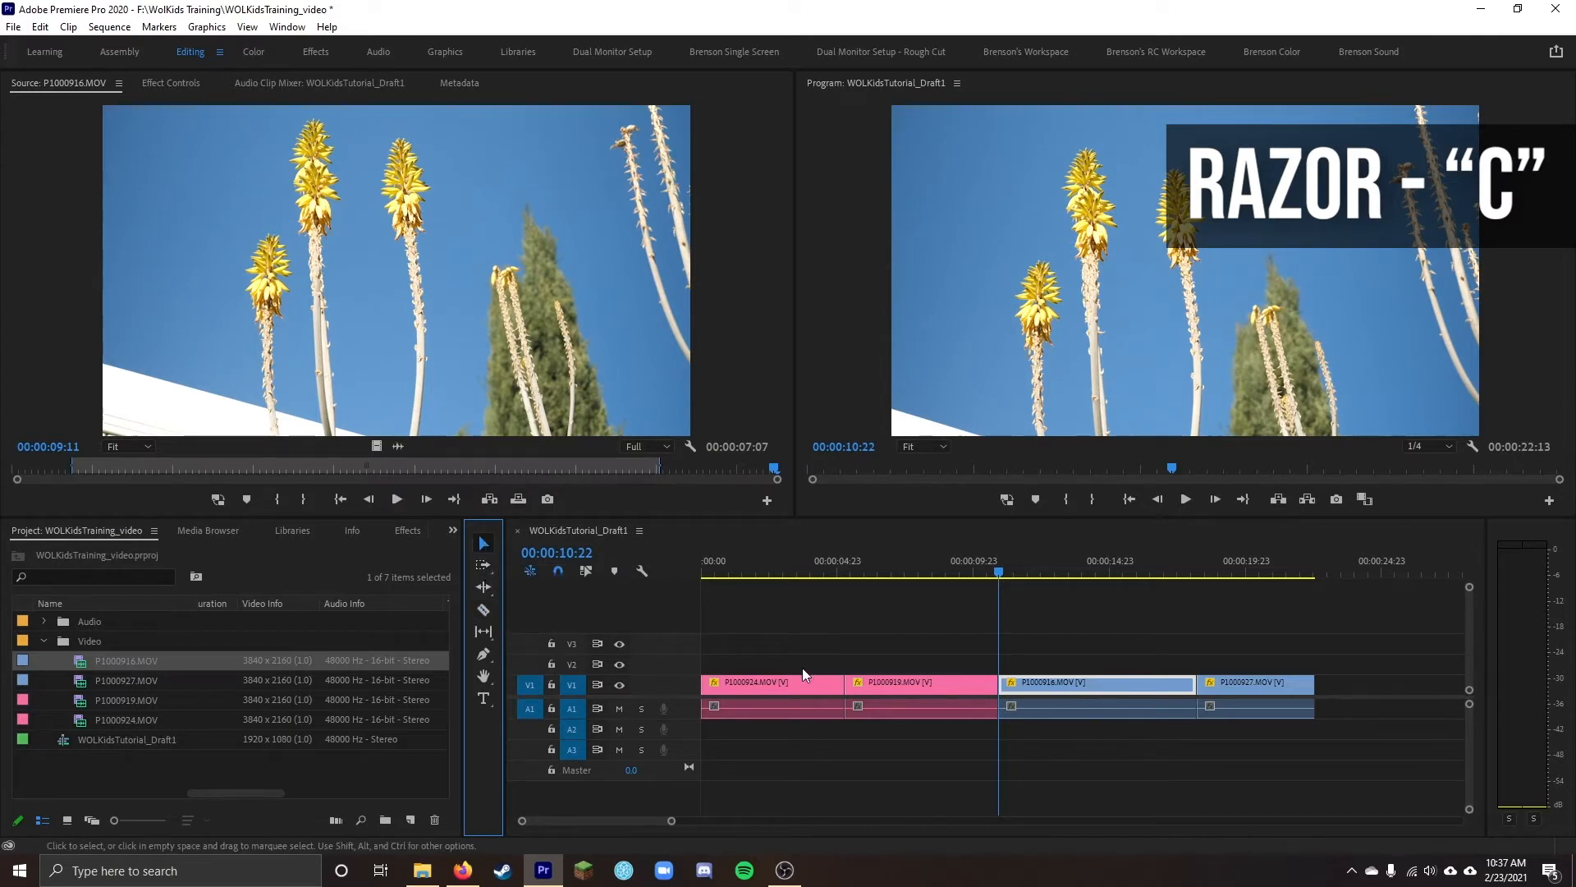
pyautogui.press('c')
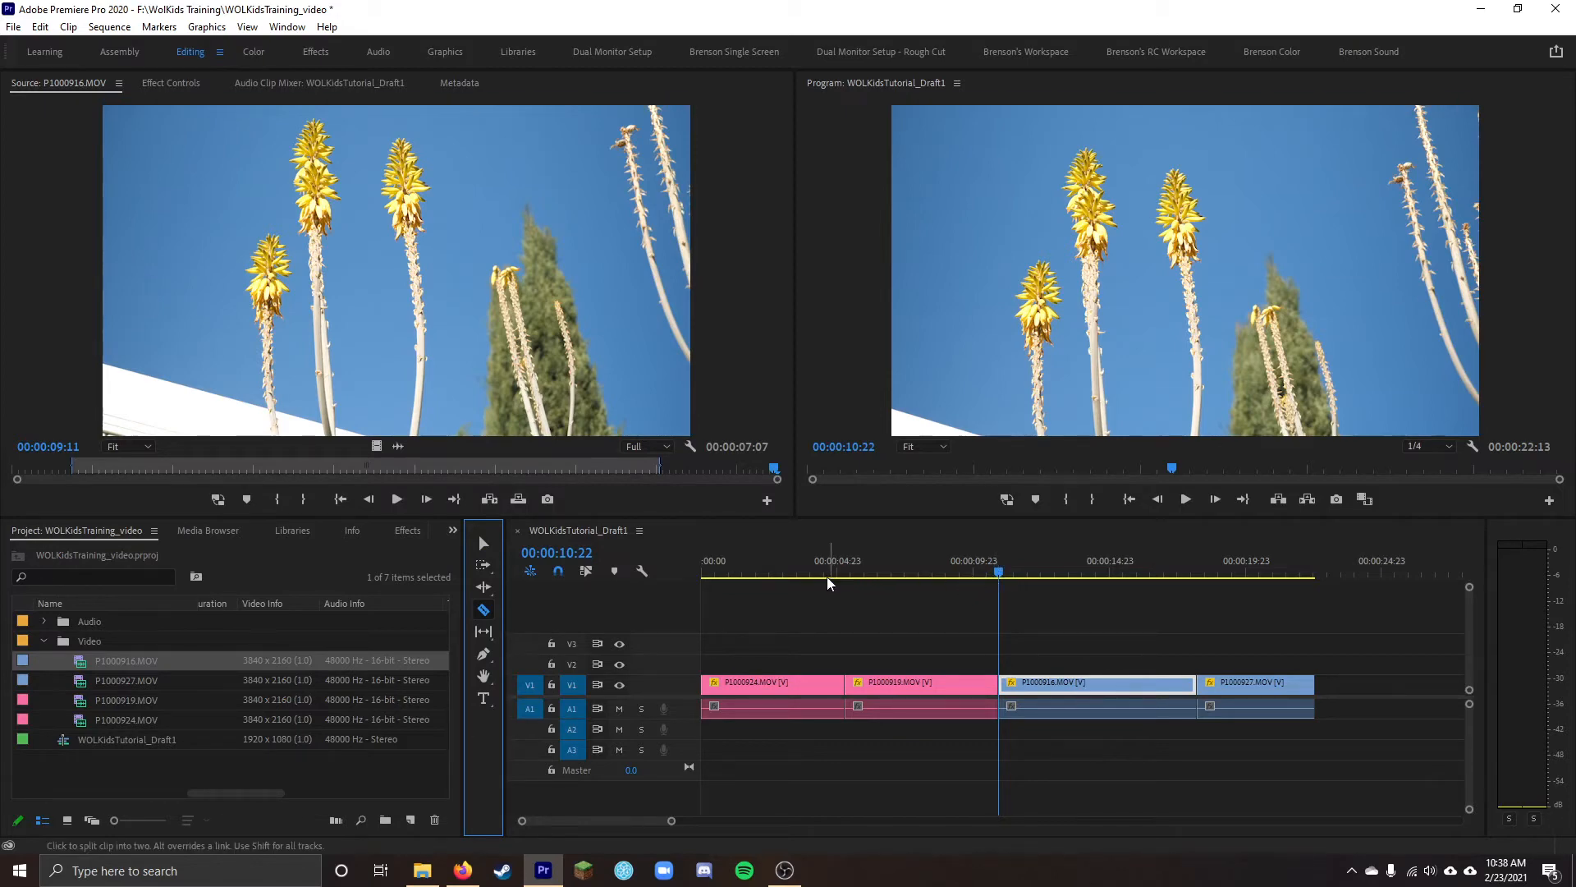
pyautogui.moveTo(723, 576); pyautogui.dragTo(665, 584)
pyautogui.press('space')
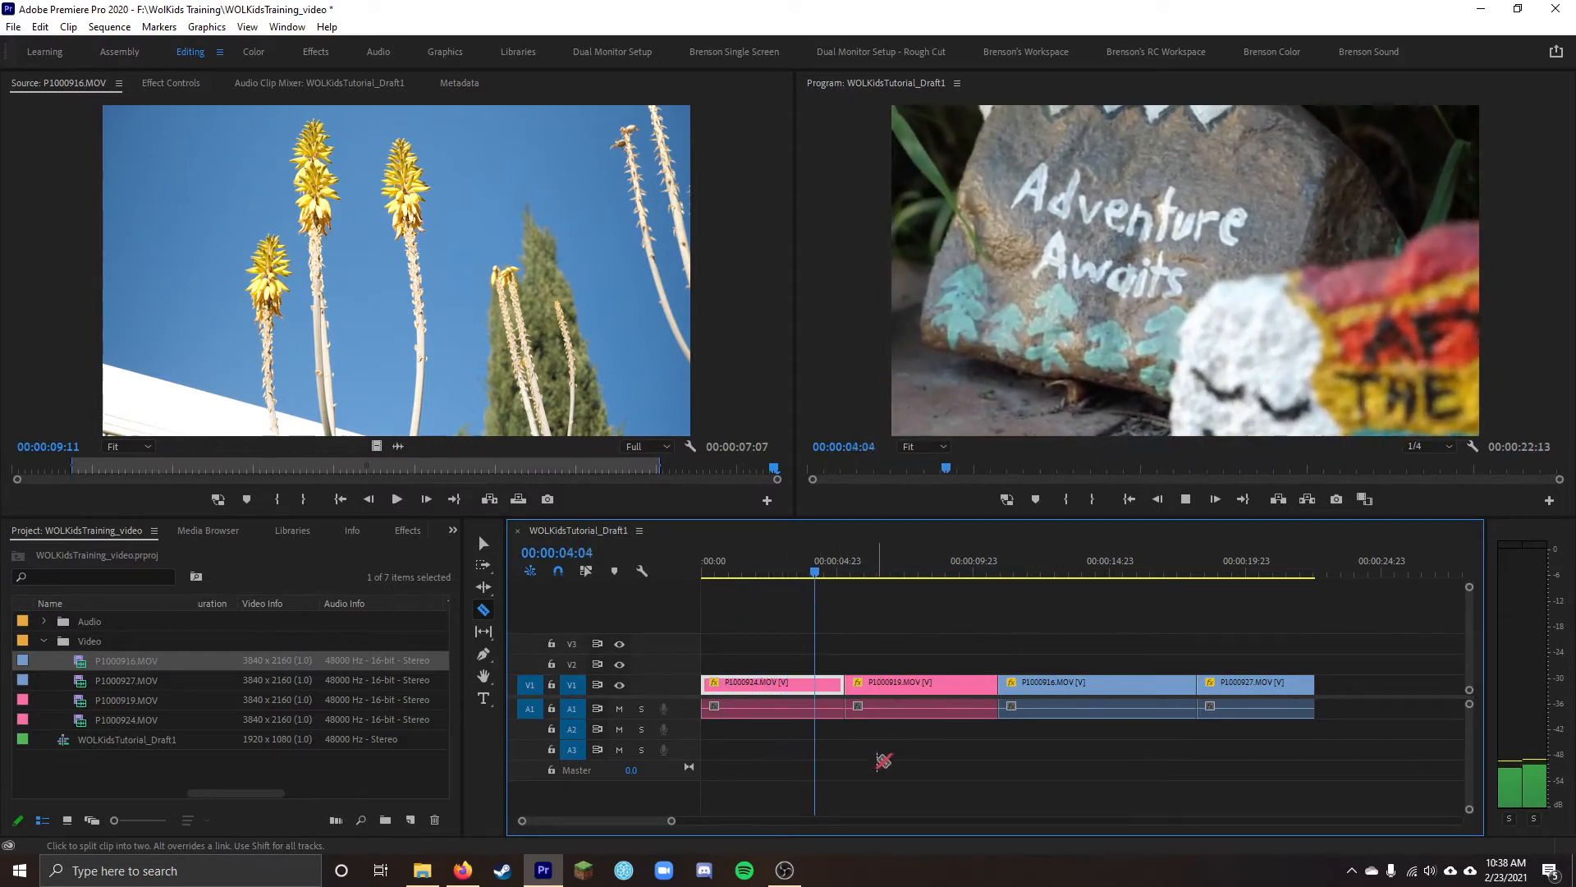
pyautogui.press('space')
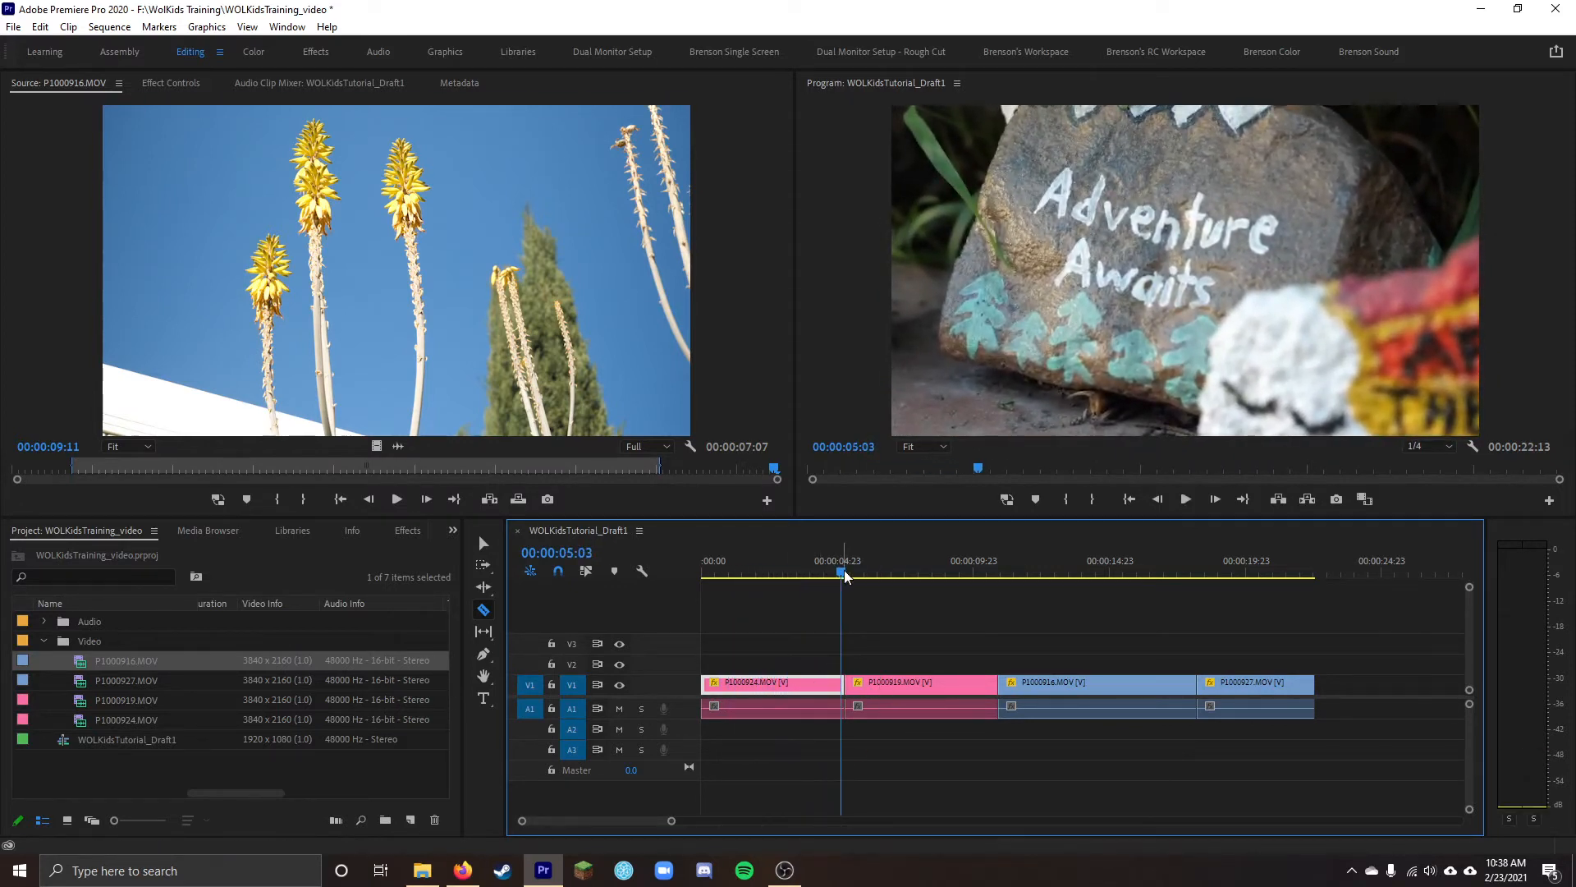
pyautogui.moveTo(843, 573); pyautogui.dragTo(825, 574)
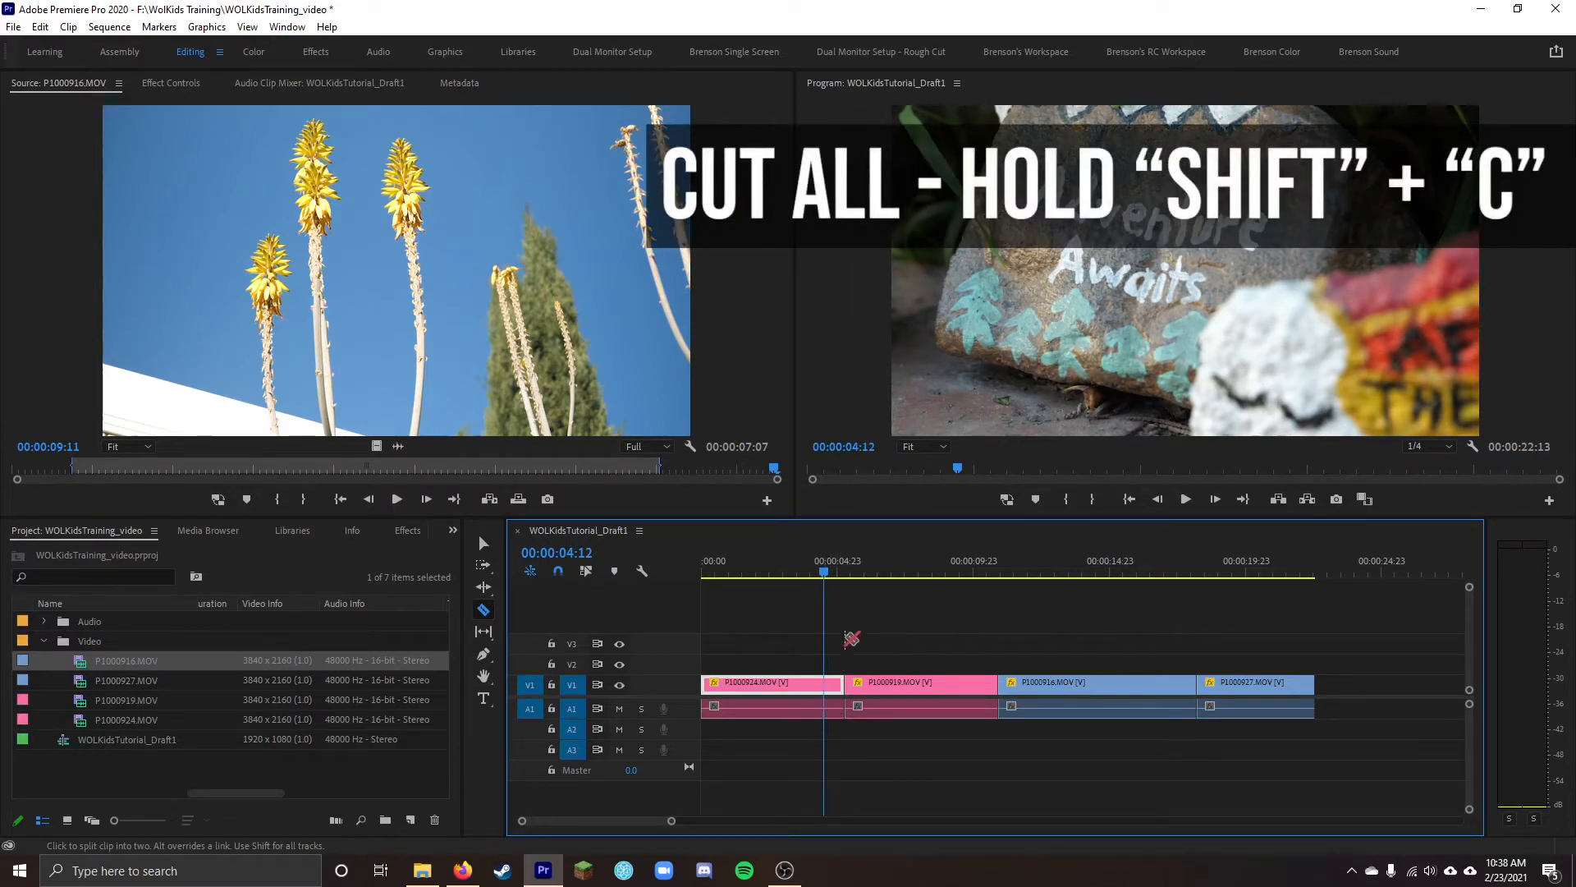
pyautogui.press('shift')
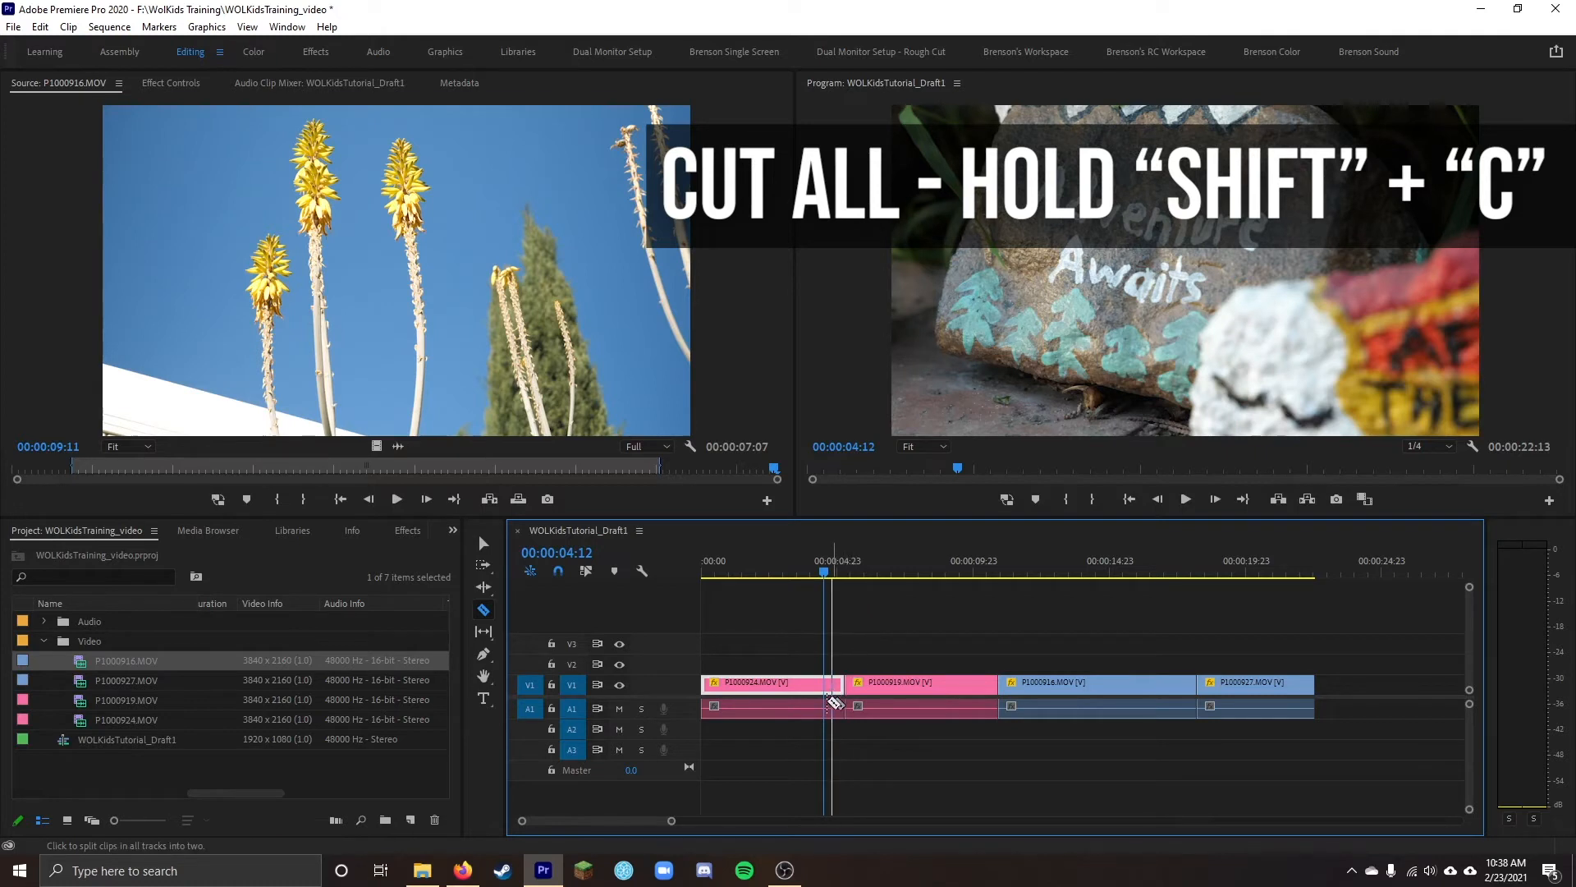
pyautogui.keyDown('shift'); pyautogui.click(824, 705); pyautogui.keyUp('shift')
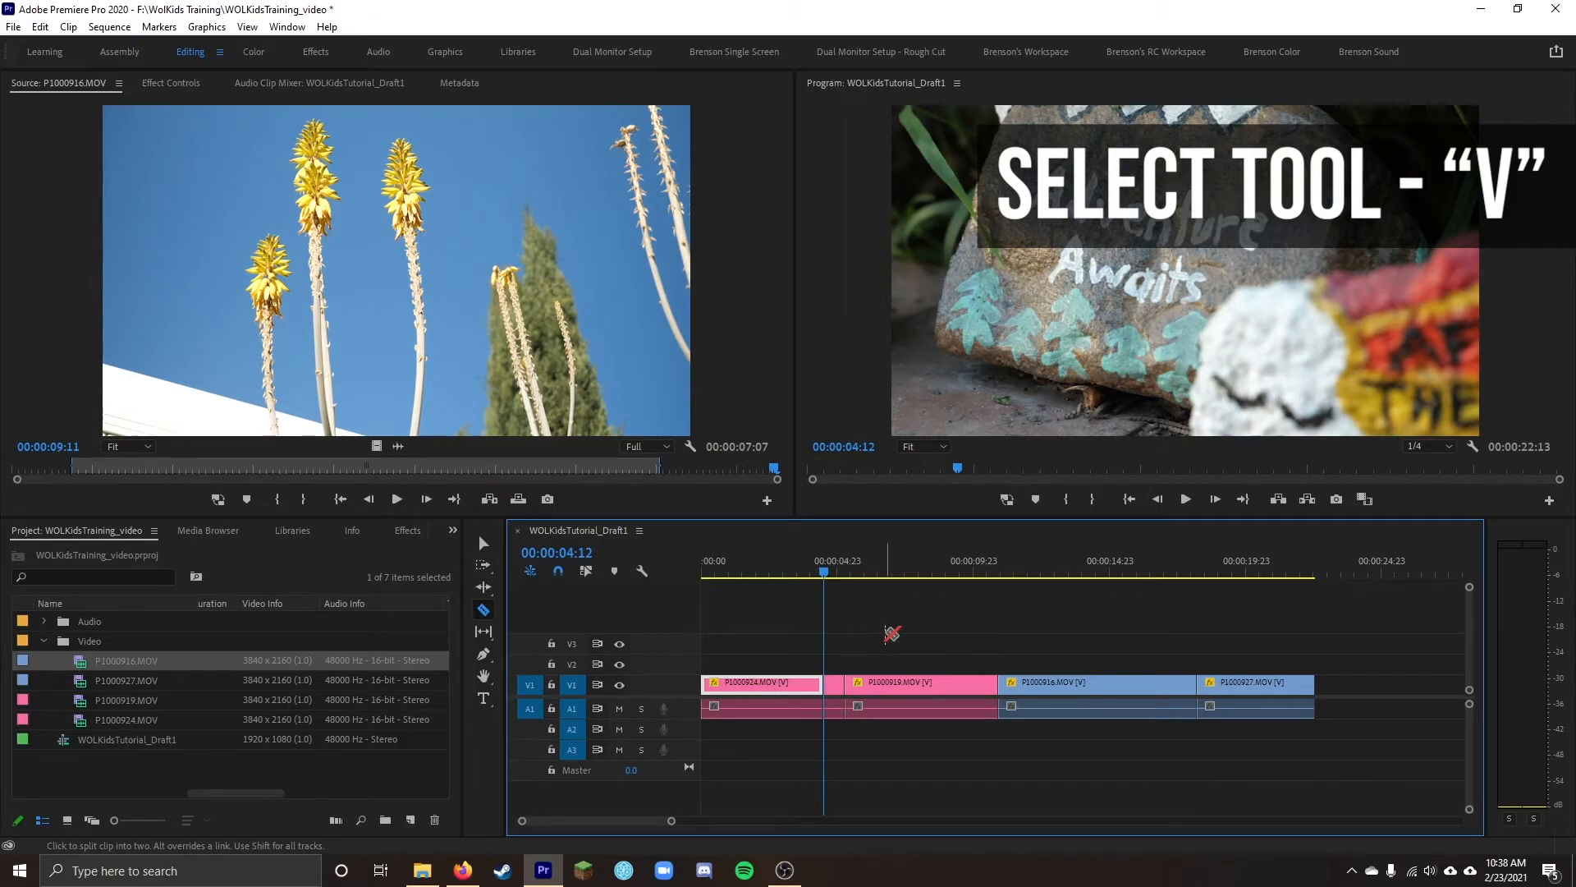
# Delete the leftover end piece of P1000924.MOV and close the gap before P1000919.MOV
pyautogui.press('v')
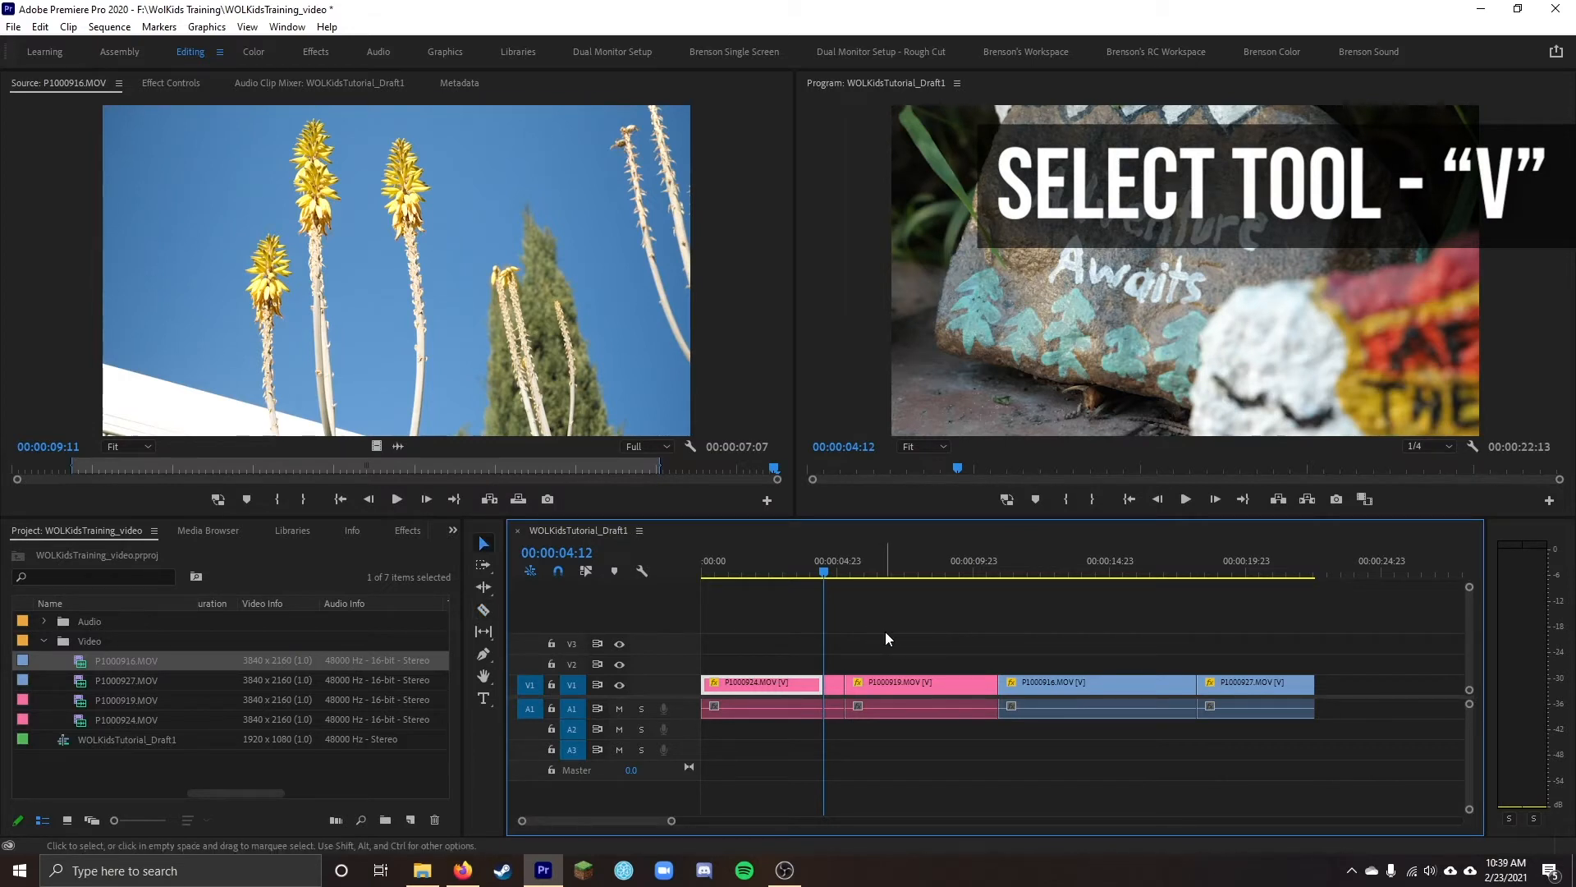
pyautogui.click(833, 706)
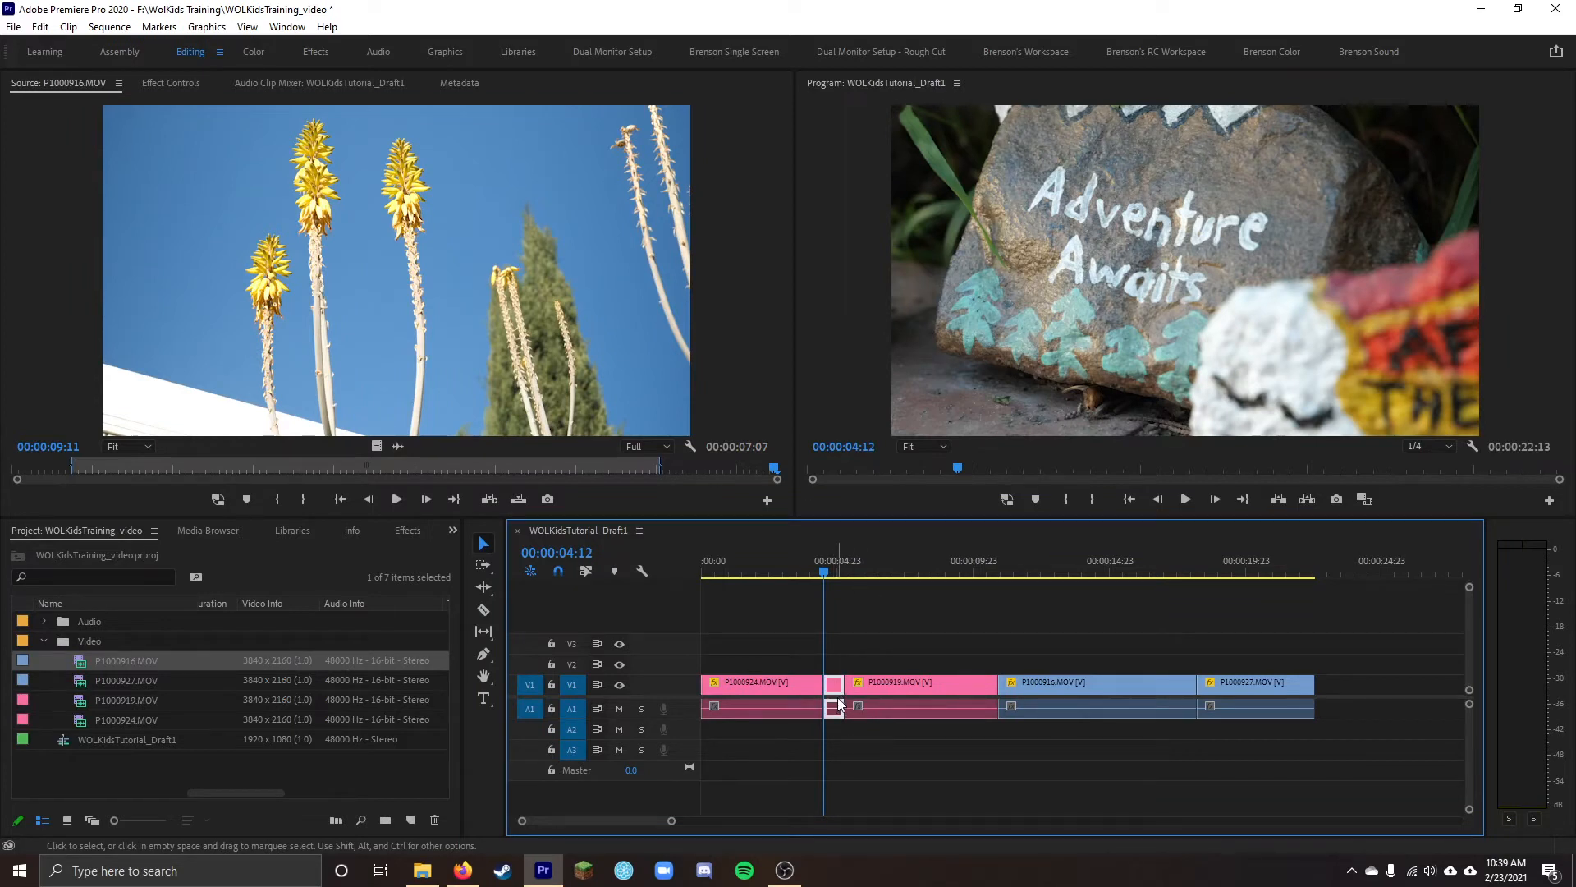
pyautogui.press('Delete')
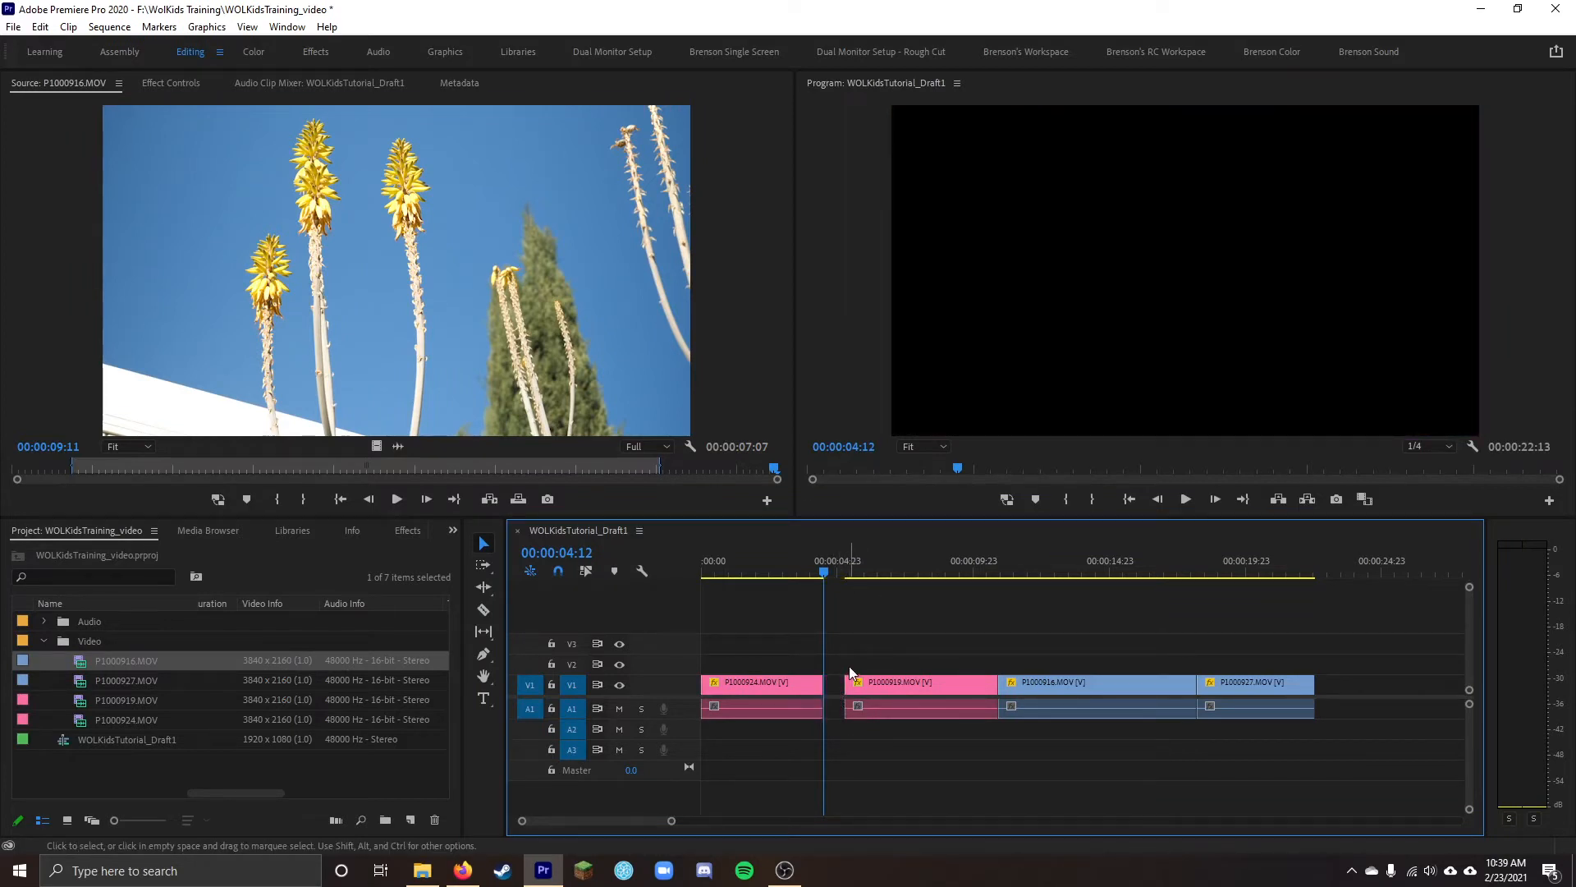
pyautogui.click(836, 686)
pyautogui.press('Delete')
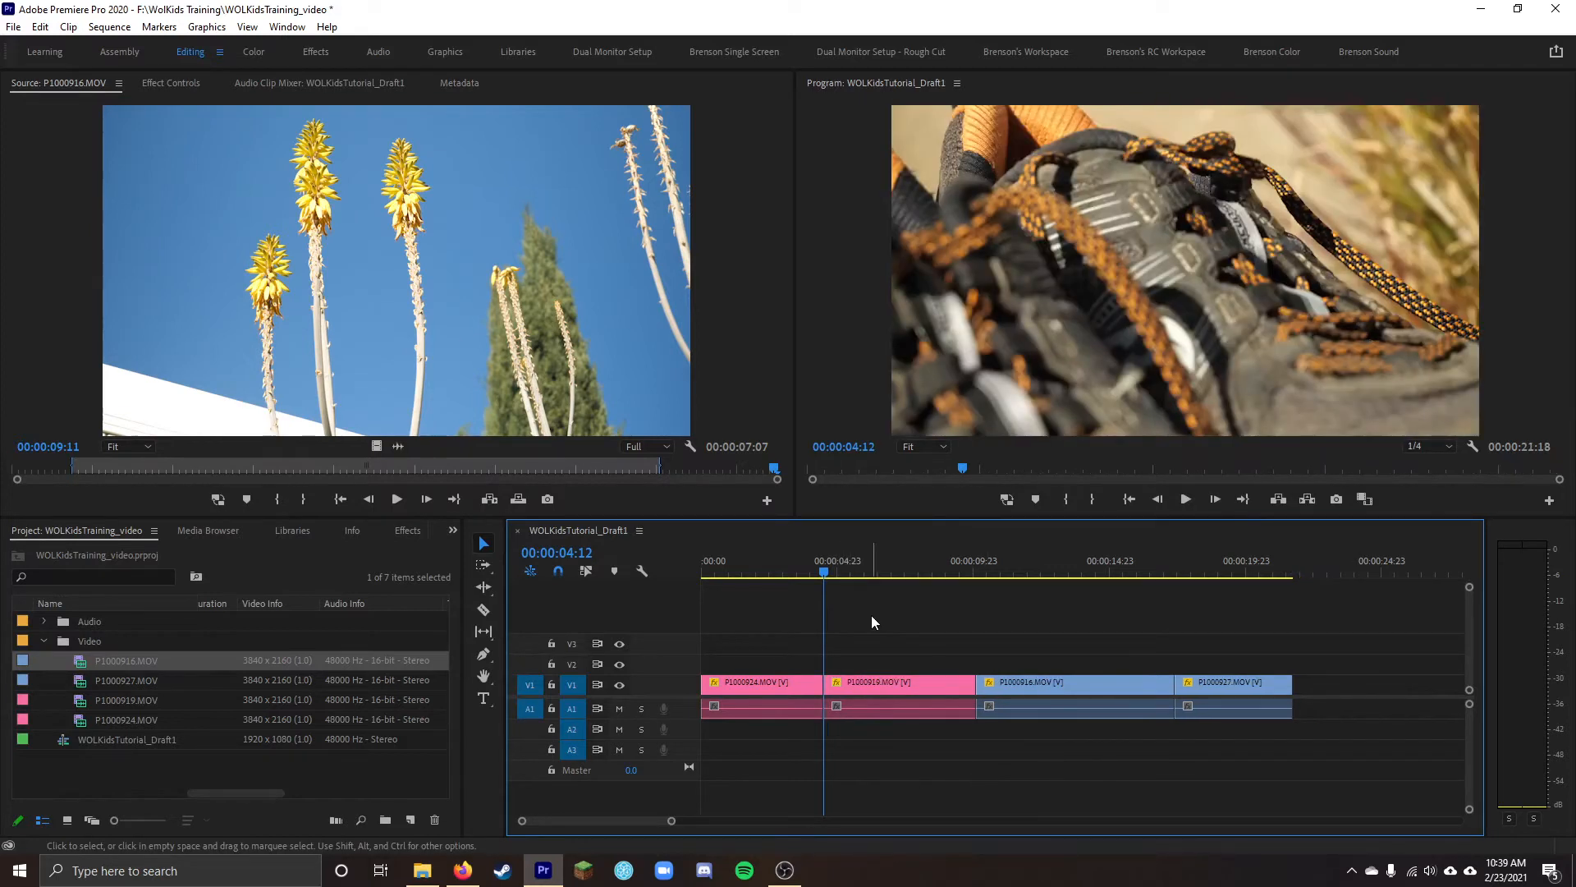
# Trim the end of P1000919.MOV near 00:00:09:09 and shorten P1000916.MOV, leaving no gaps between the clips
pyautogui.press('space')
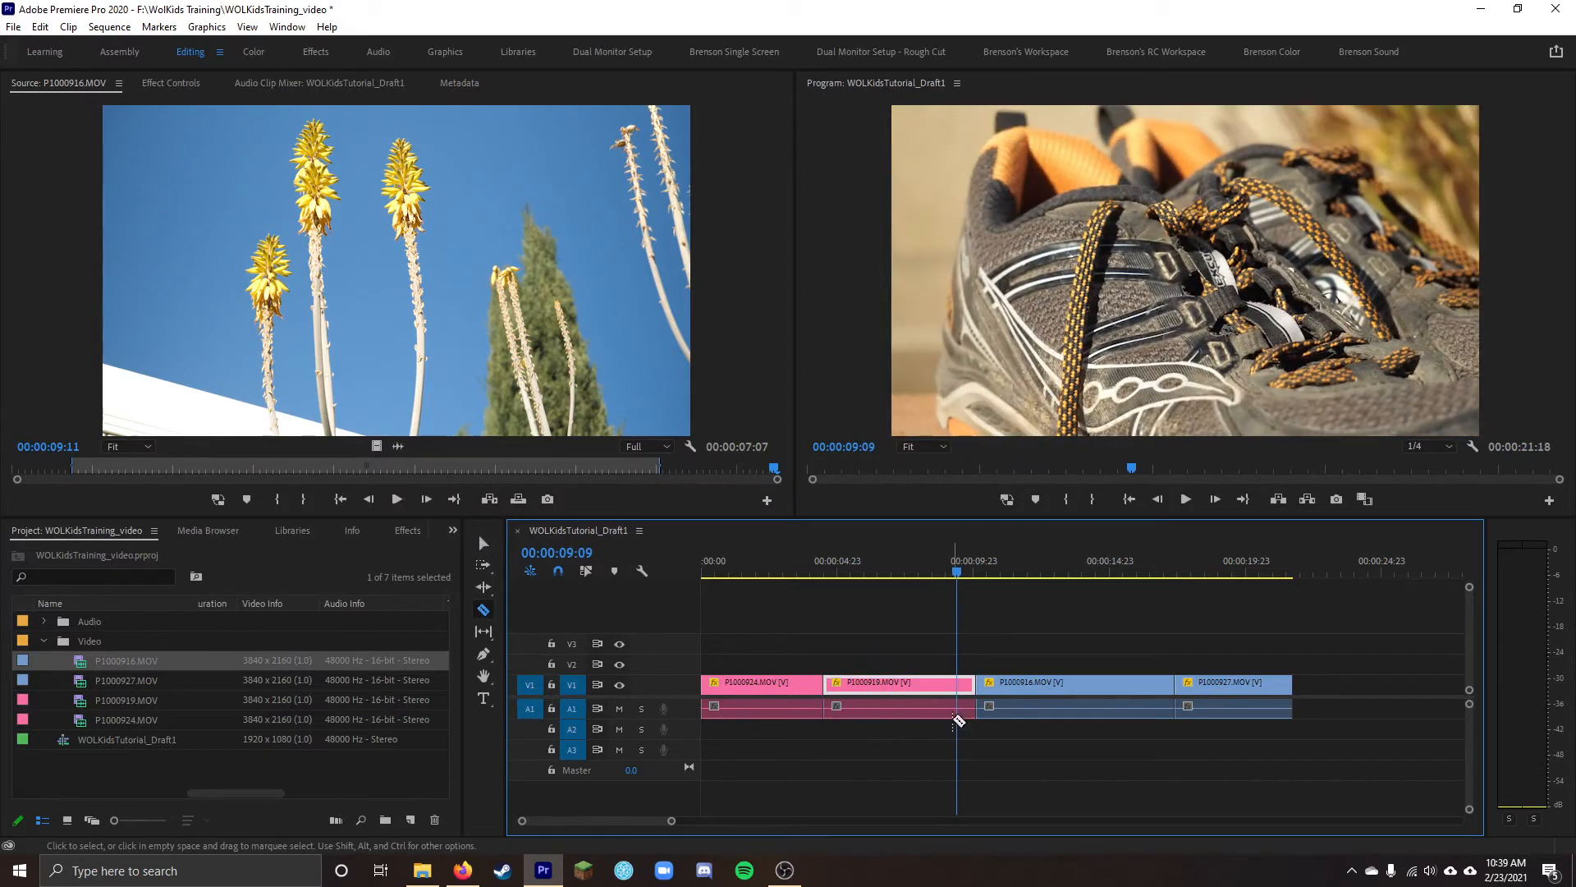
pyautogui.press('w')
pyautogui.press('space')
pyautogui.press('q')
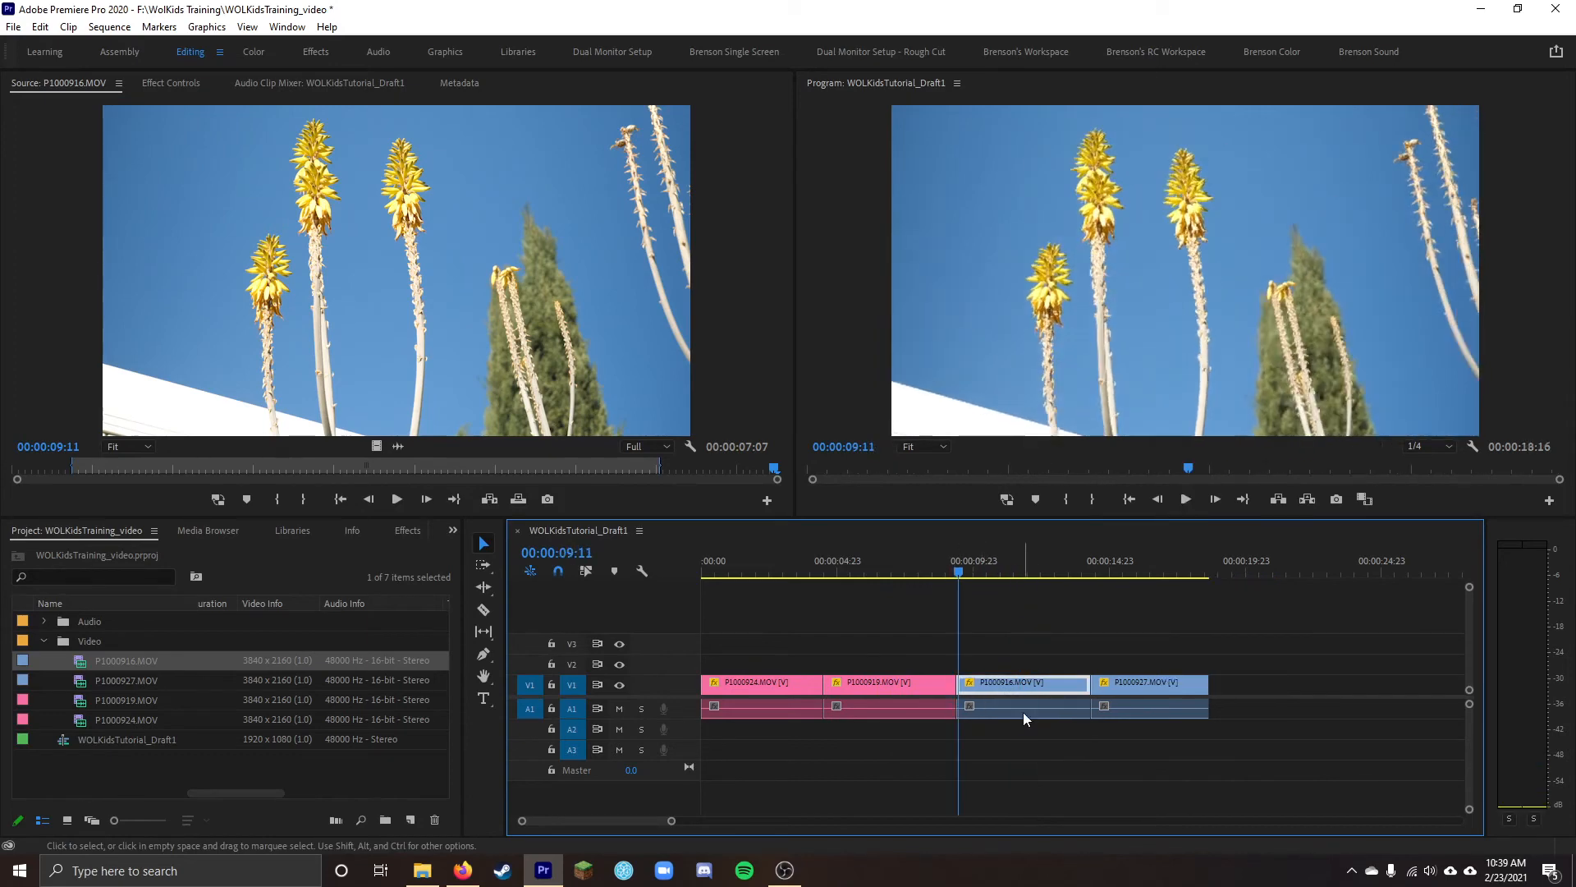
pyautogui.press('v')
pyautogui.press('w')
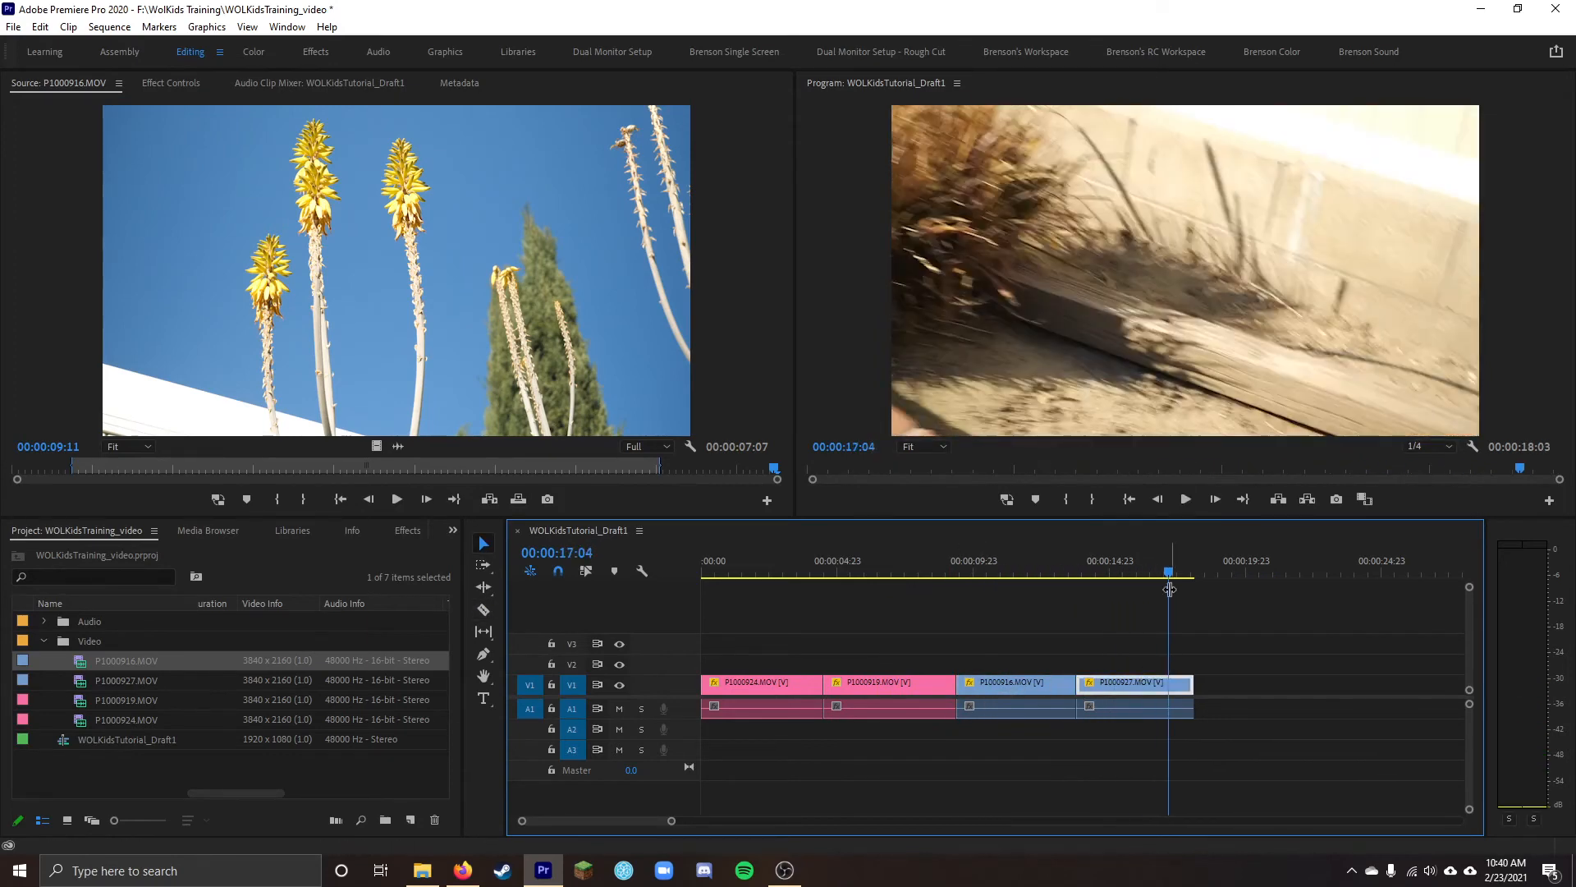
# Split P1000927.MOV at 00:00:17:09 and delete its end piece, undoing and redoing the deletion once
pyautogui.press('space')
pyautogui.hotkey('ctrl', 'k')
pyautogui.click(1185, 683)
pyautogui.press('Delete')
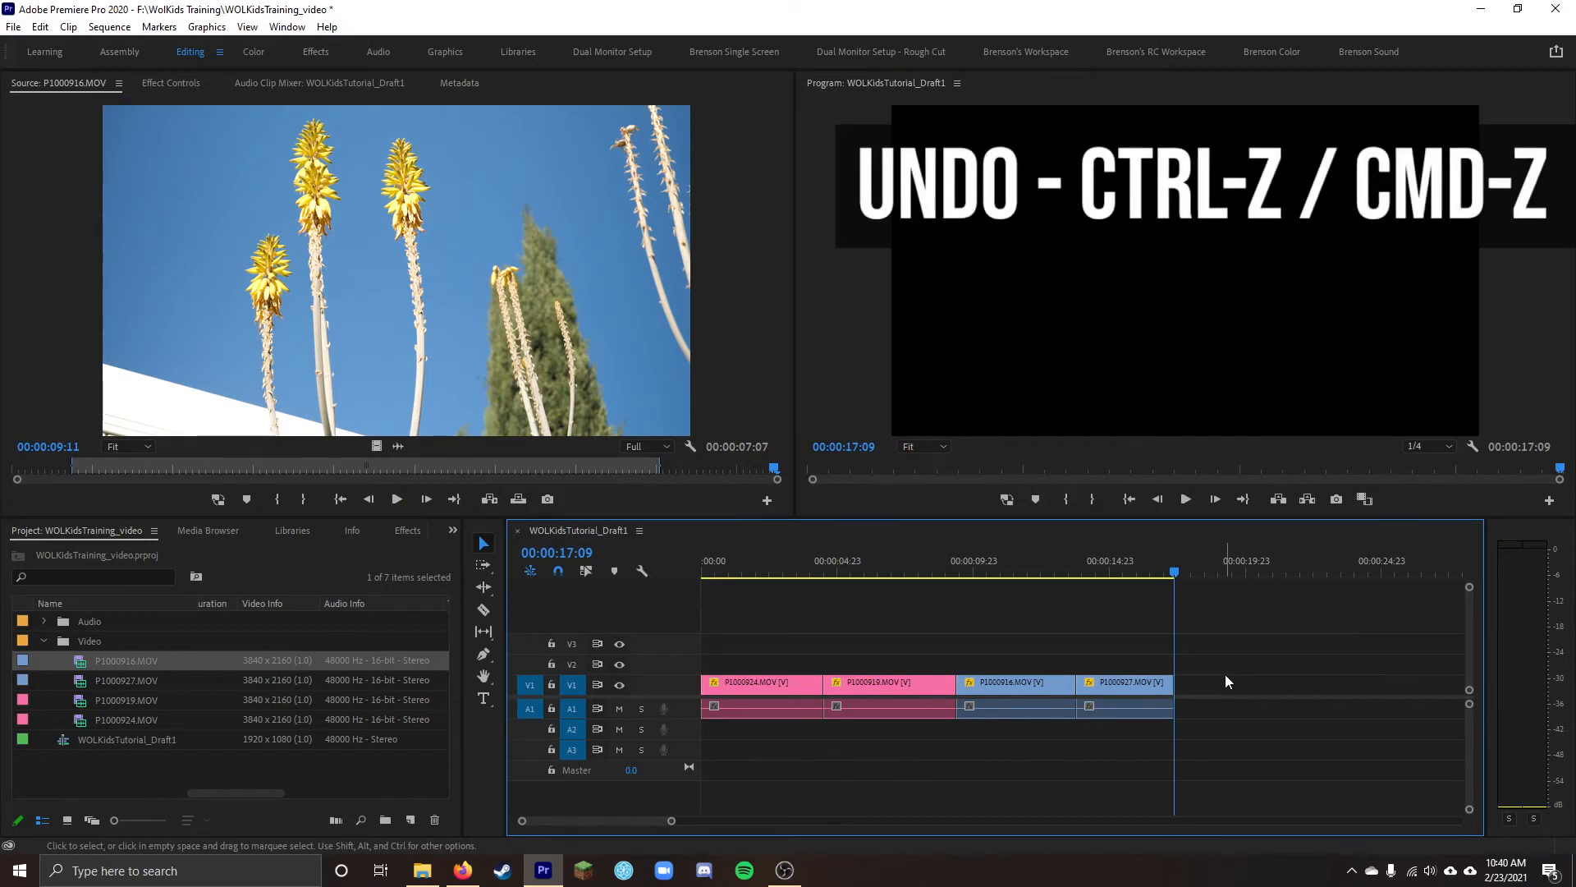
pyautogui.hotkey('ctrl', 'z')
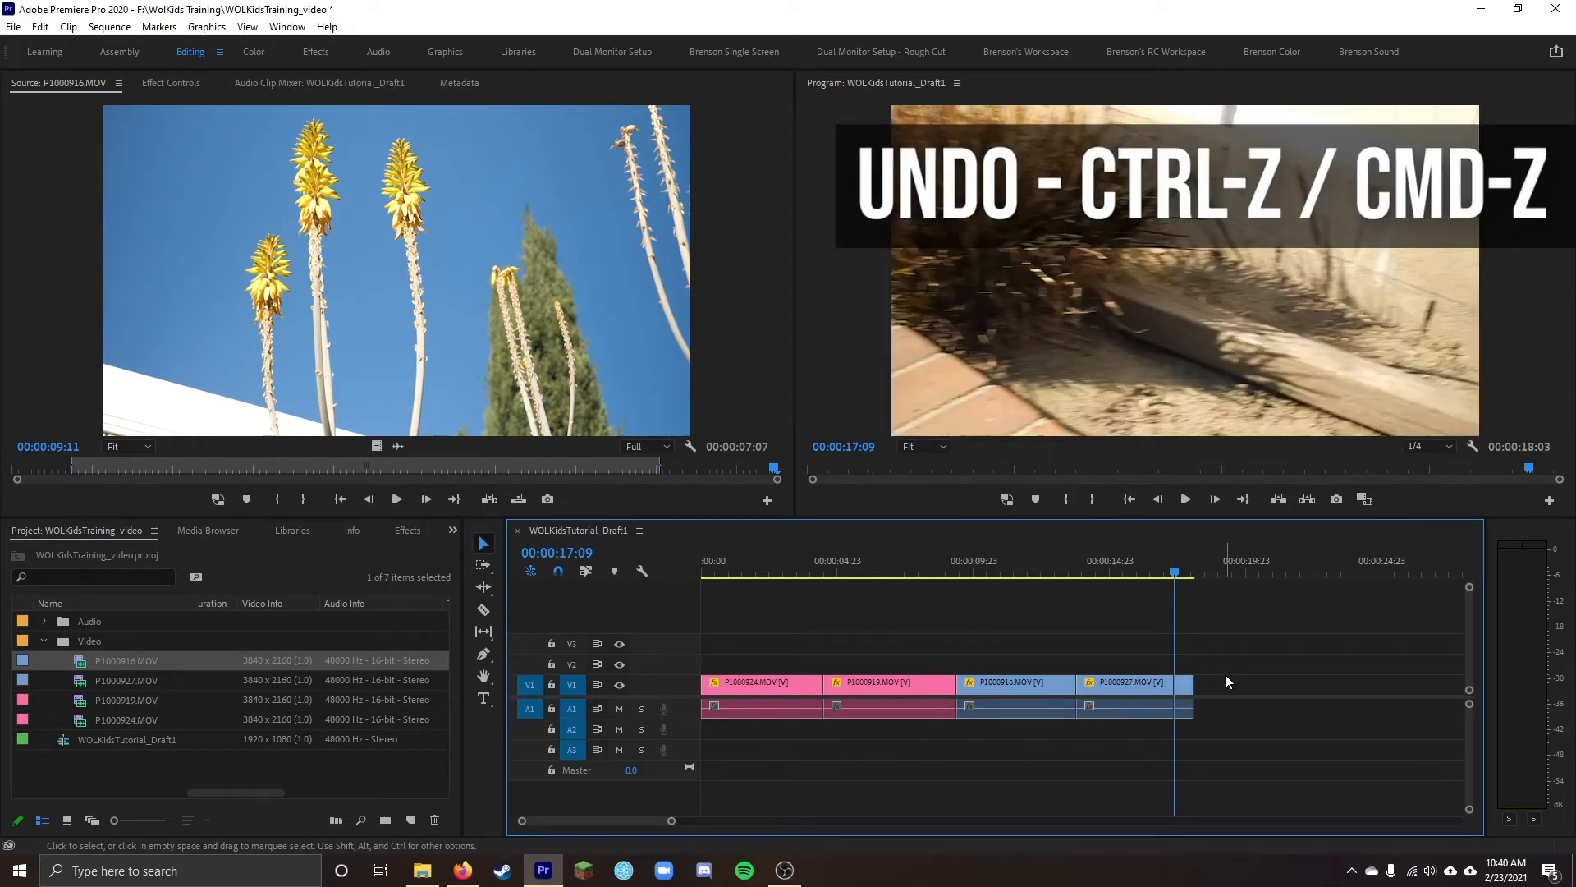
pyautogui.hotkey('ctrl', 'shift', 'z')
# Play back the trimmed sequence and move the playhead near the start of P1000919.MOV at 00:00:04:15
pyautogui.press('space')
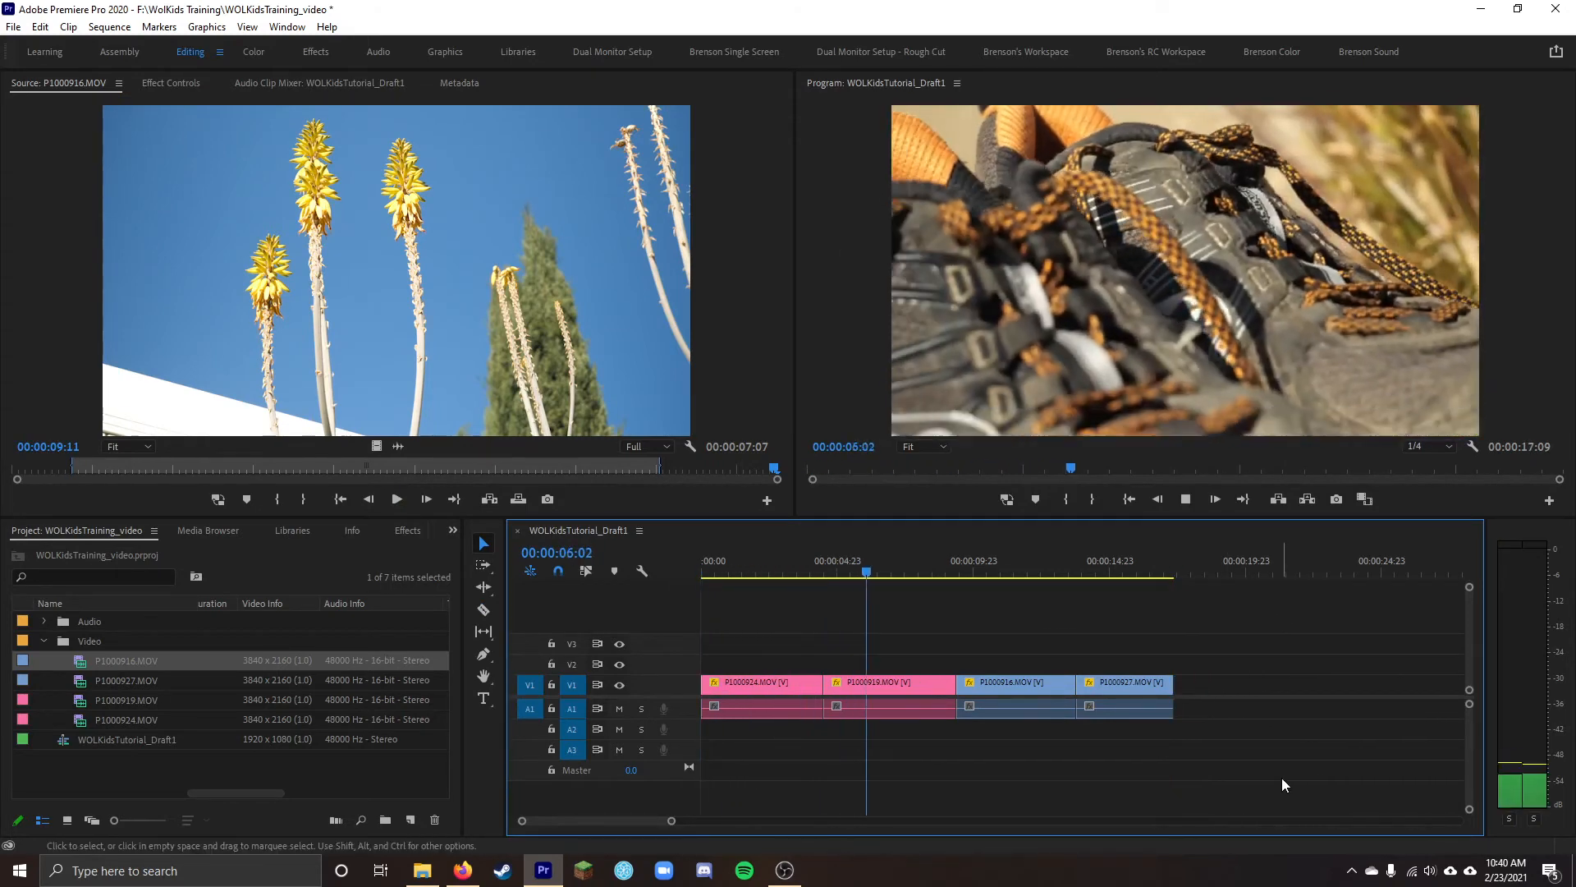
pyautogui.moveTo(854, 575); pyautogui.dragTo(831, 579)
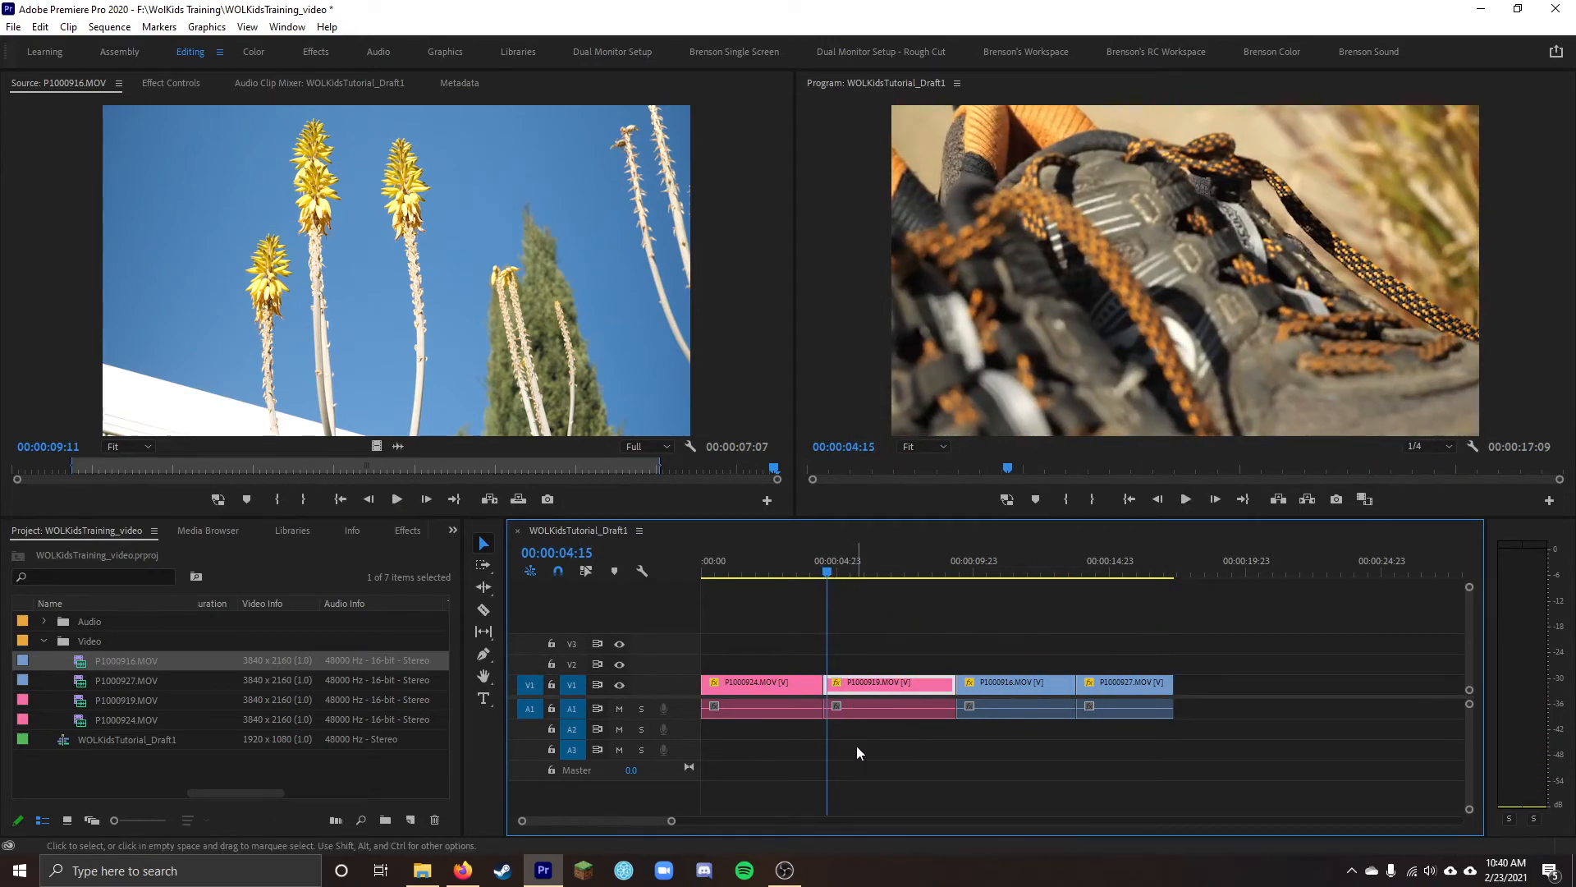
# Trim the start of P1000919.MOV to 00:00:04:15, close the gap before it, and play back the sequence
pyautogui.moveTo(892, 787); pyautogui.dragTo(845, 674)
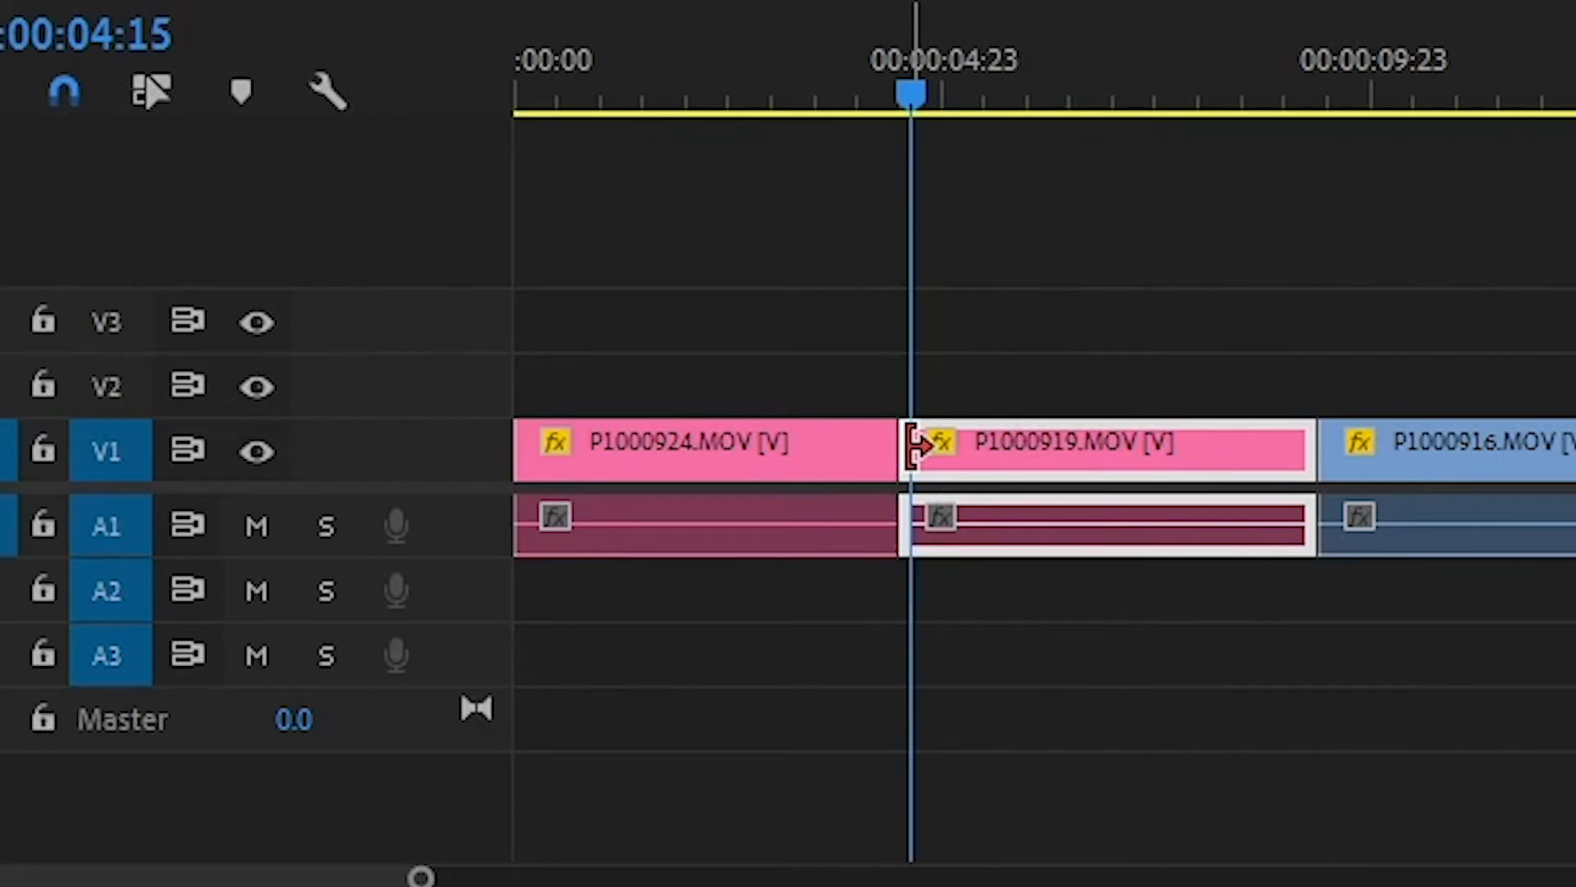
pyautogui.click(913, 445)
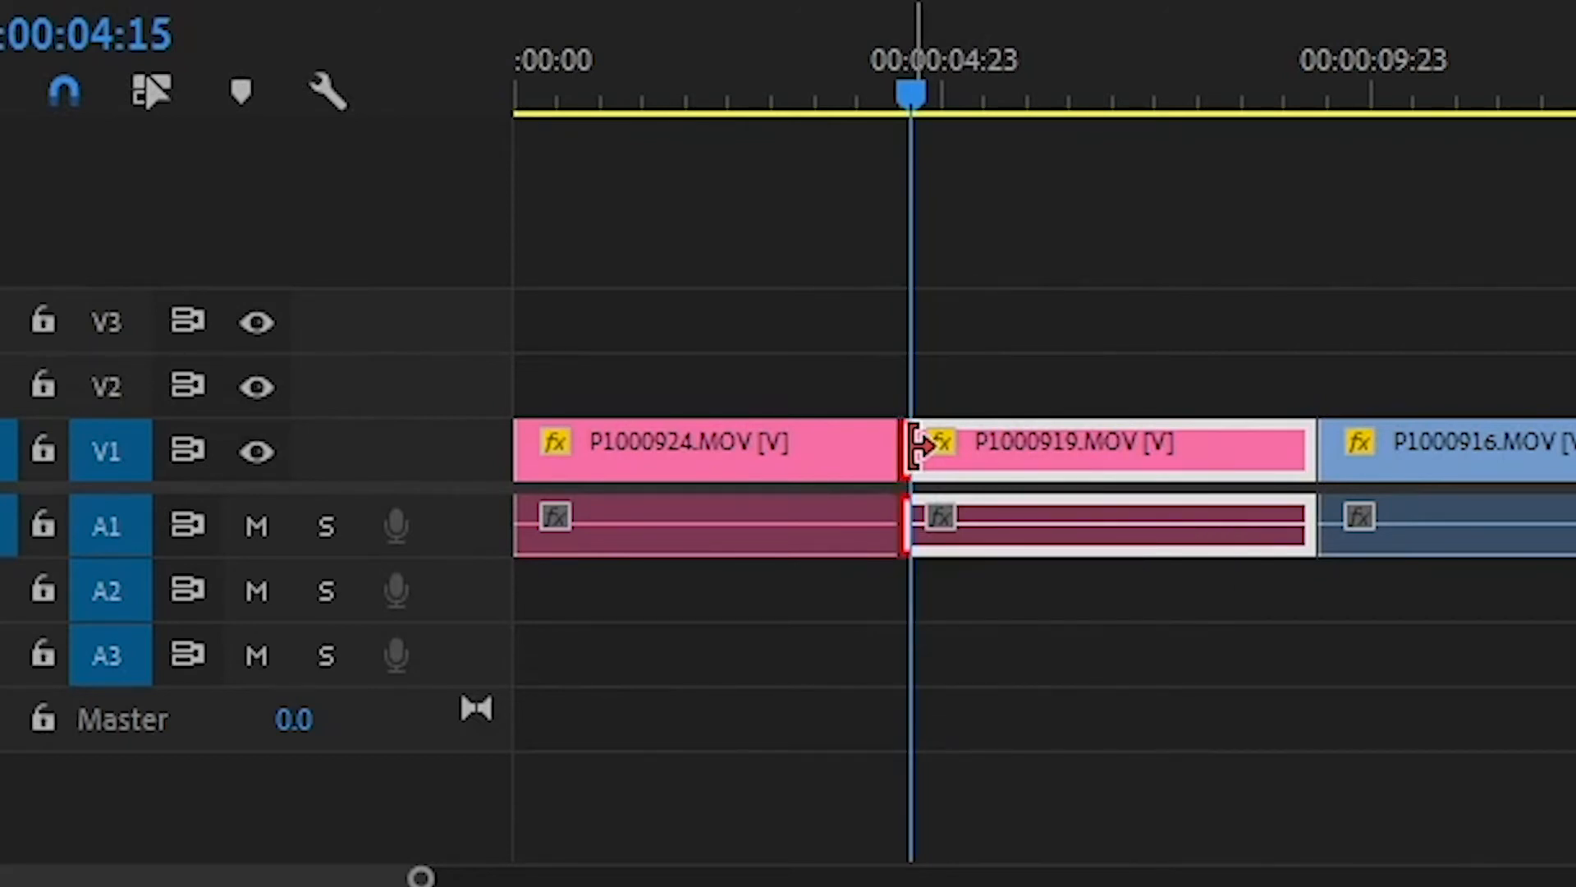
pyautogui.moveTo(918, 444); pyautogui.dragTo(1031, 468)
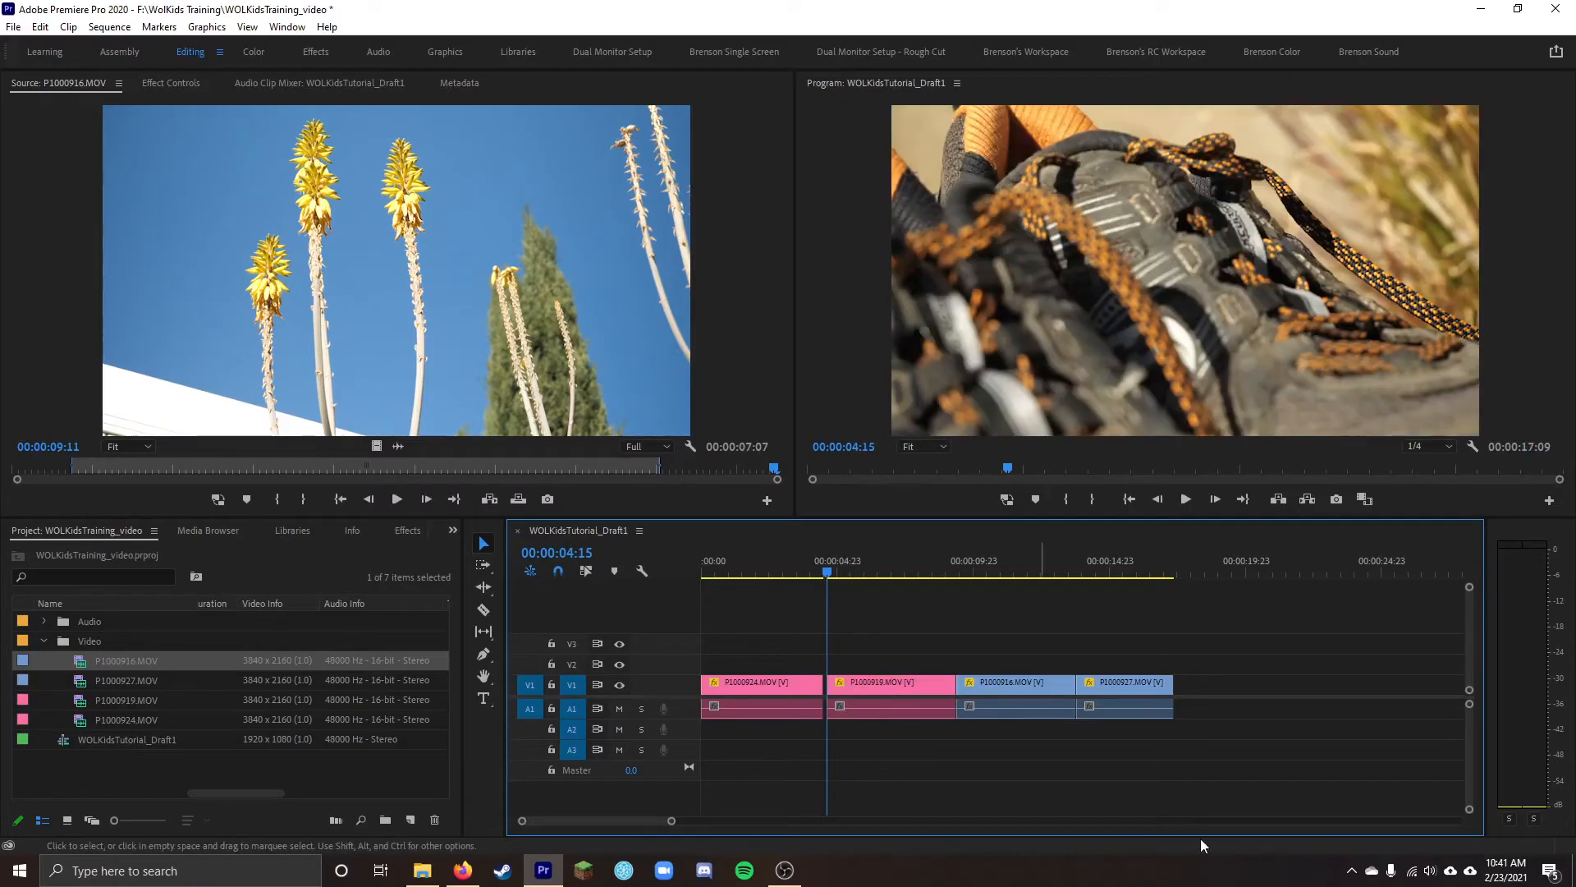
pyautogui.moveTo(672, 821)
pyautogui.mouseDown()
pyautogui.moveTo(598, 825)
pyautogui.moveTo(762, 835)
pyautogui.moveTo(676, 820)
pyautogui.mouseUp()
pyautogui.click(1072, 684)
pyautogui.press('Delete')
pyautogui.press('space')
pyautogui.press('space')
# Open the Stairway song from the Audio bin in the Source monitor and listen to its first seconds
pyautogui.click(43, 642)
pyautogui.click(43, 622)
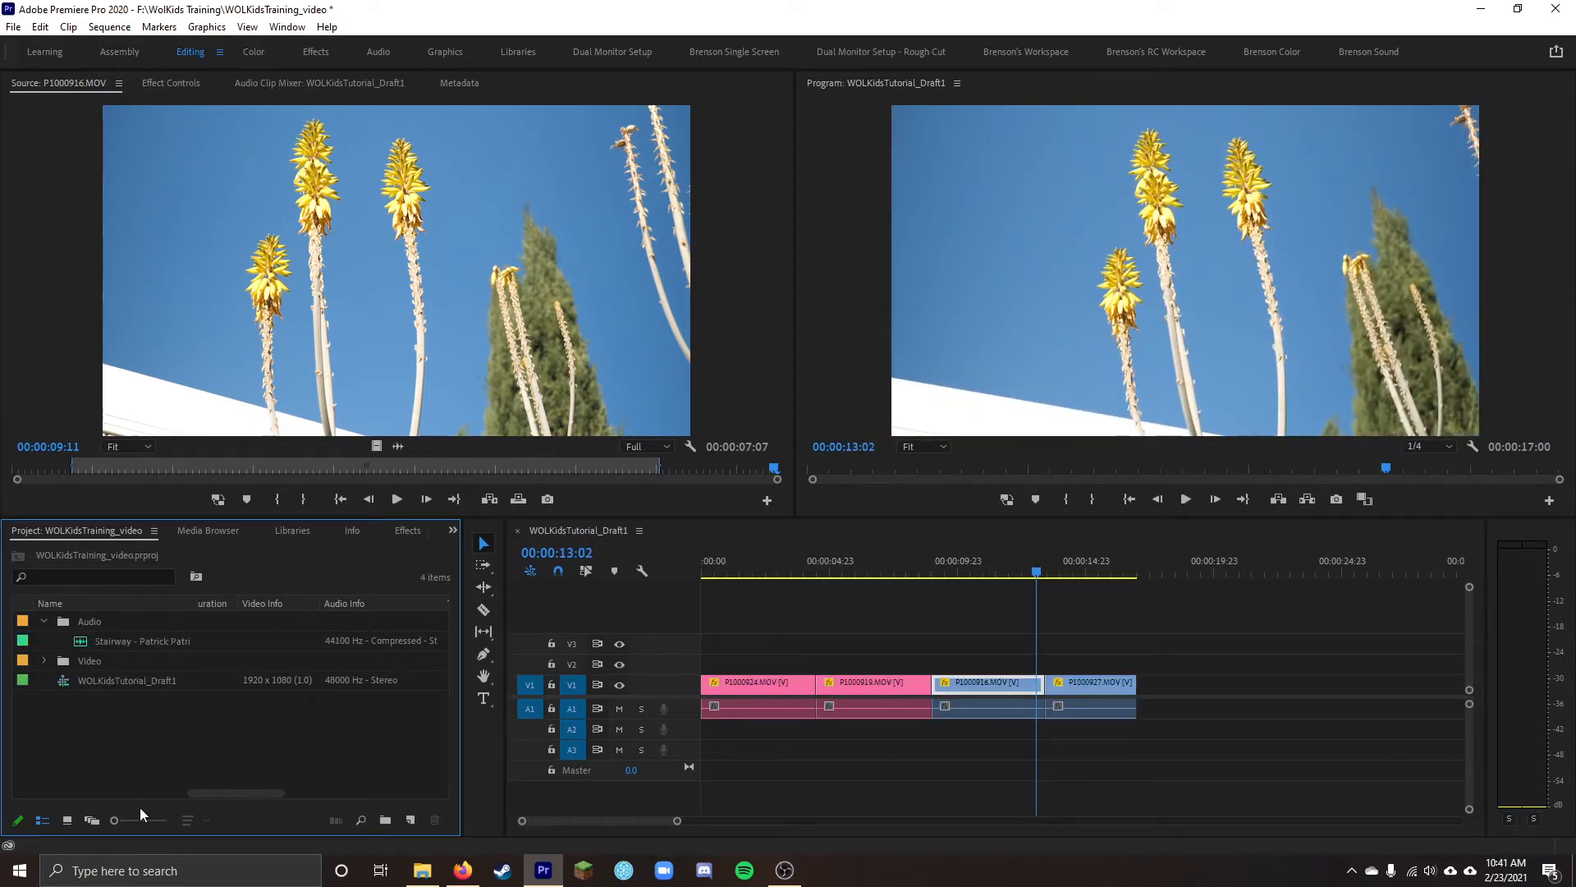
pyautogui.doubleClick(98, 639)
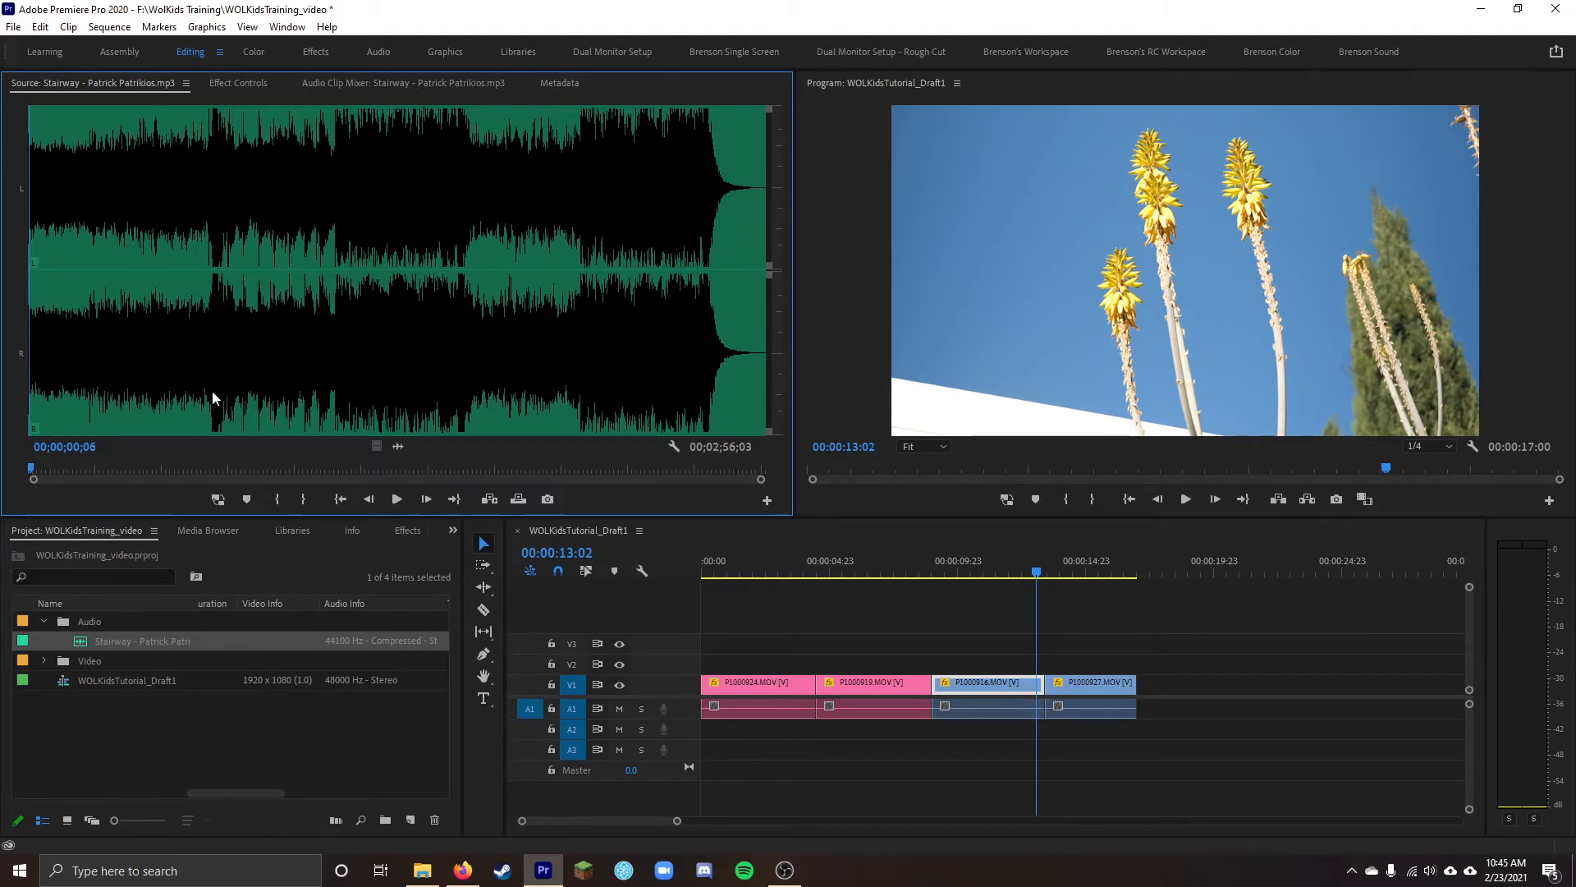
pyautogui.press('space')
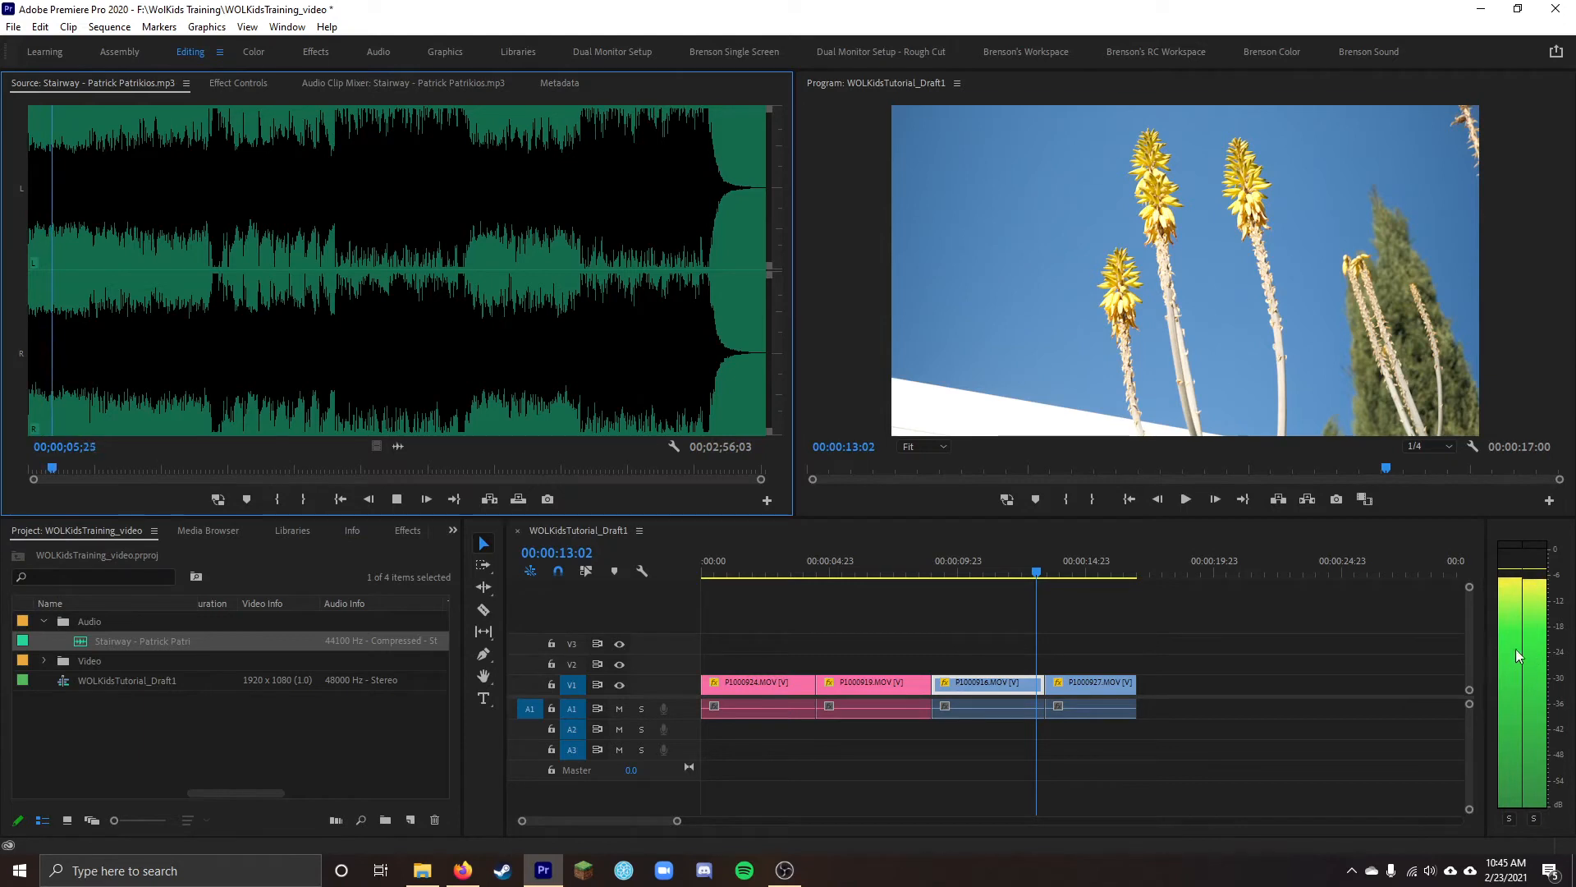
pyautogui.press('space')
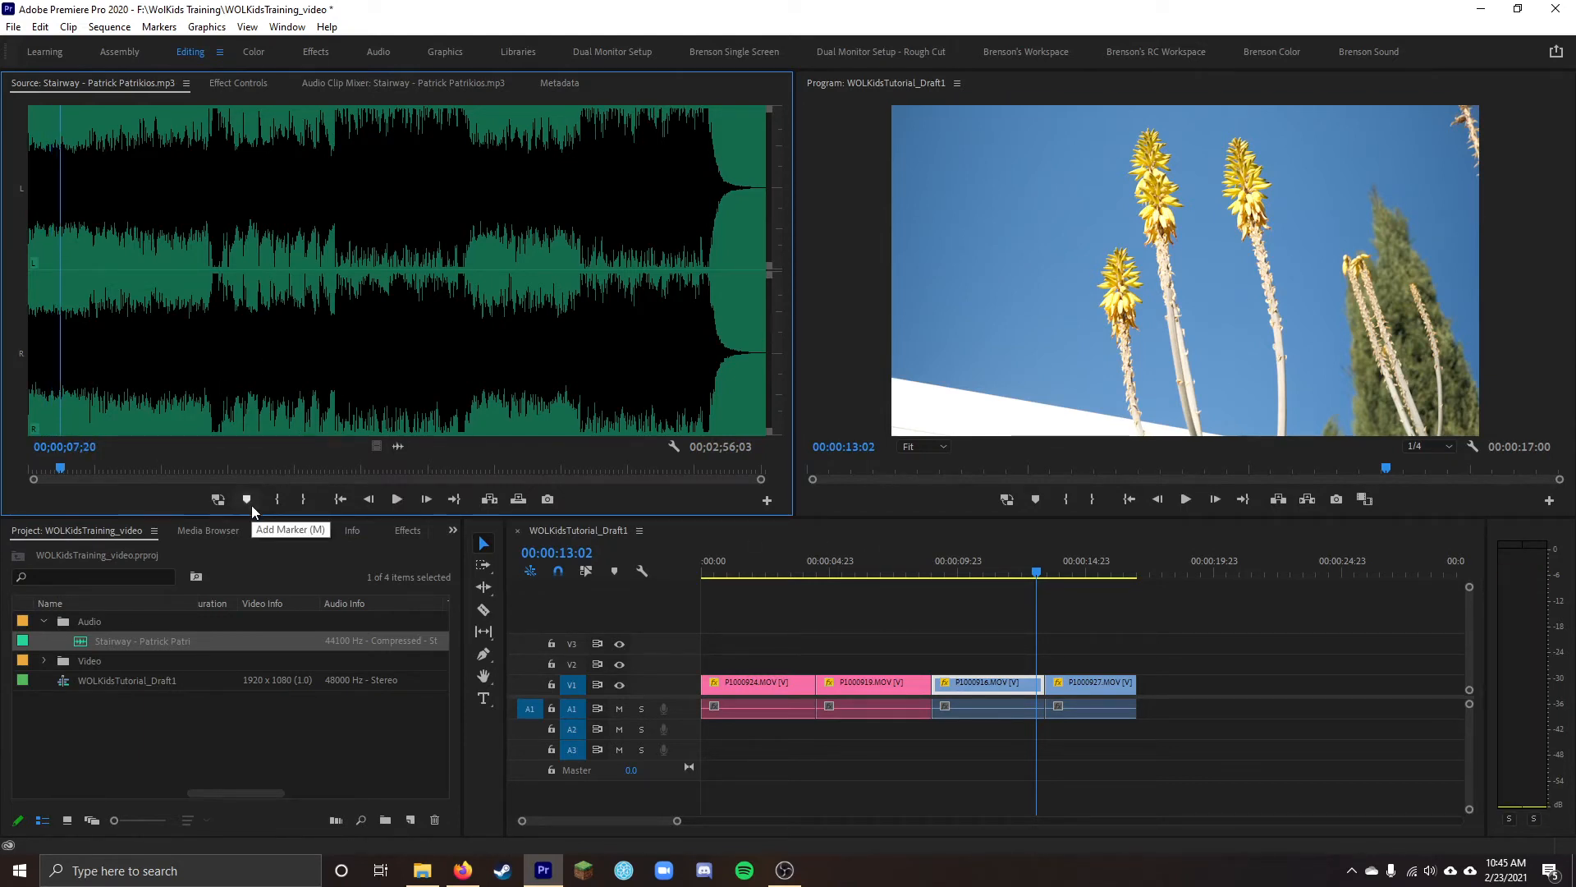
# Modify the Stairway clip's audio channels so the left source channel feeds both the left and right channels
pyautogui.rightClick(82, 637)
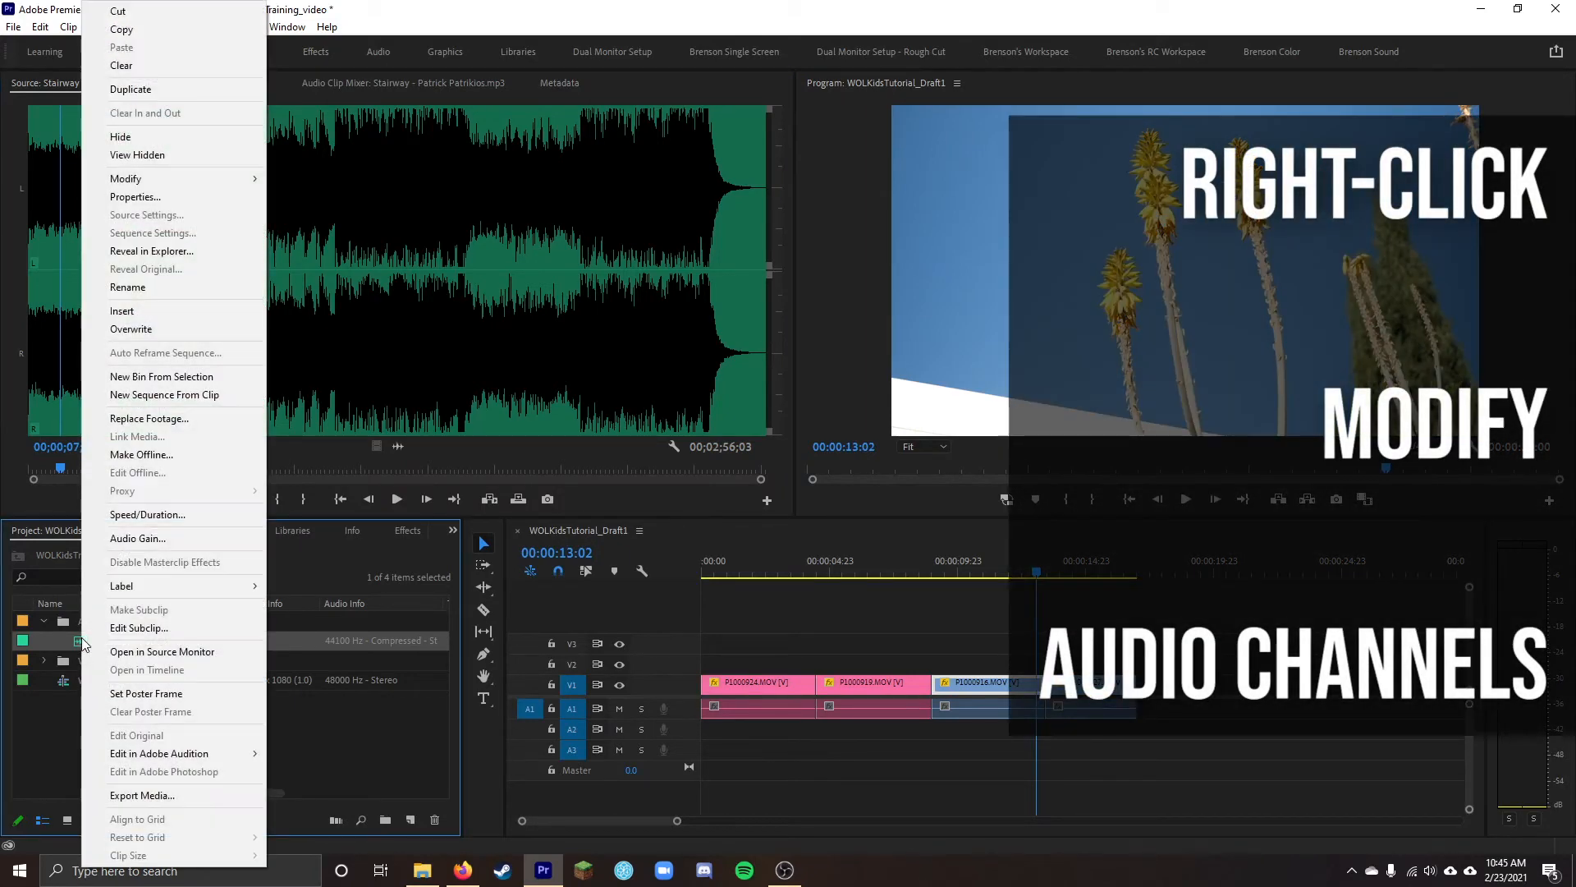
pyautogui.moveTo(248, 180)
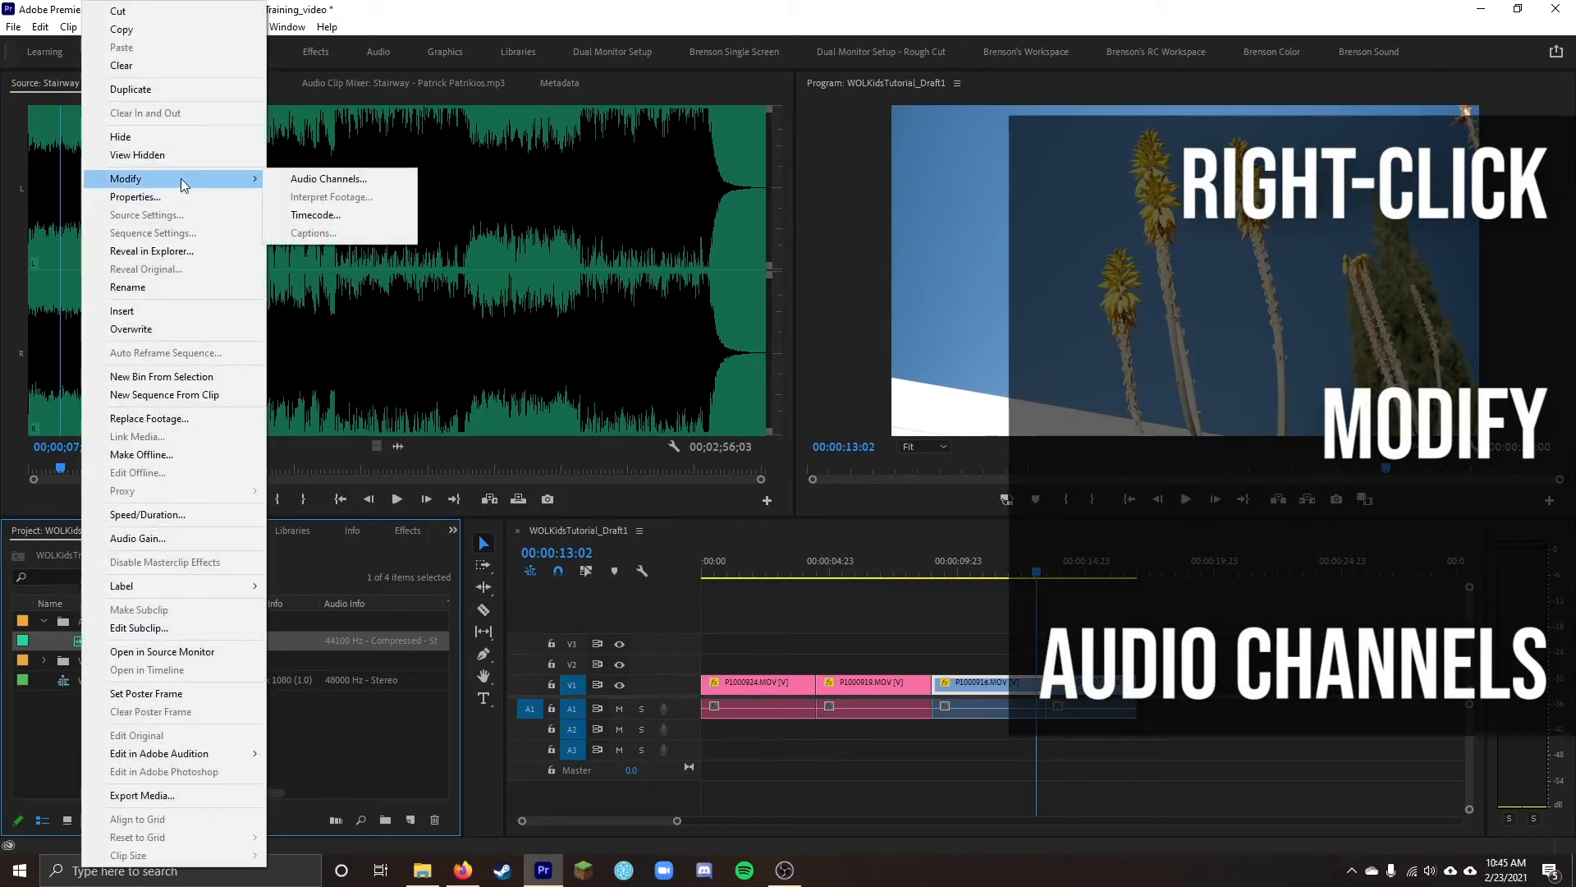
pyautogui.click(322, 179)
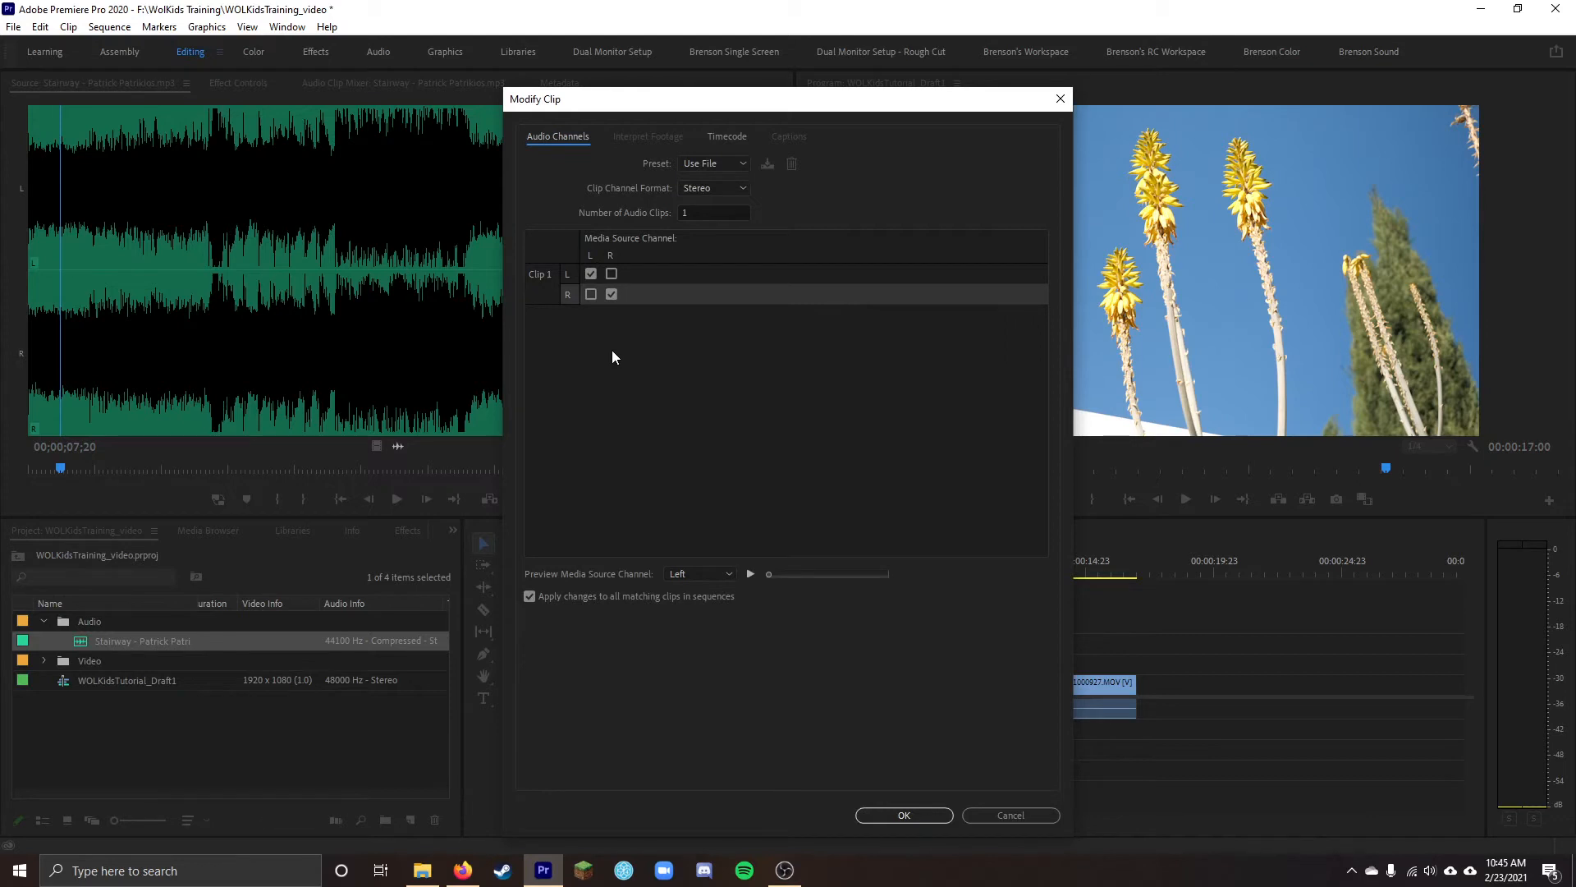
pyautogui.click(590, 294)
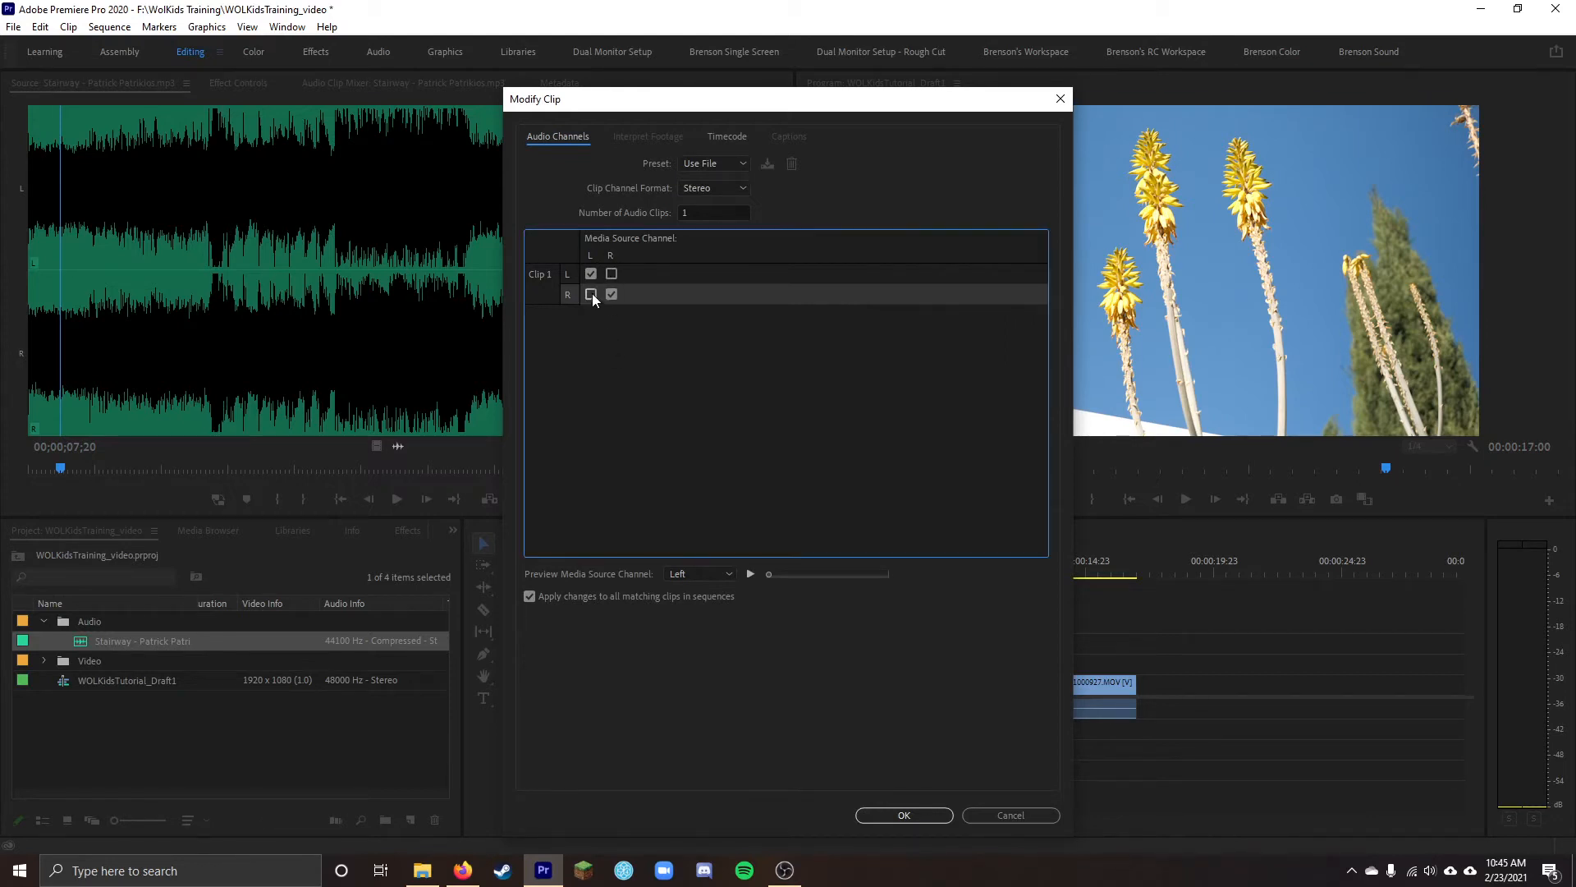
pyautogui.moveTo(703, 105); pyautogui.dragTo(979, 103)
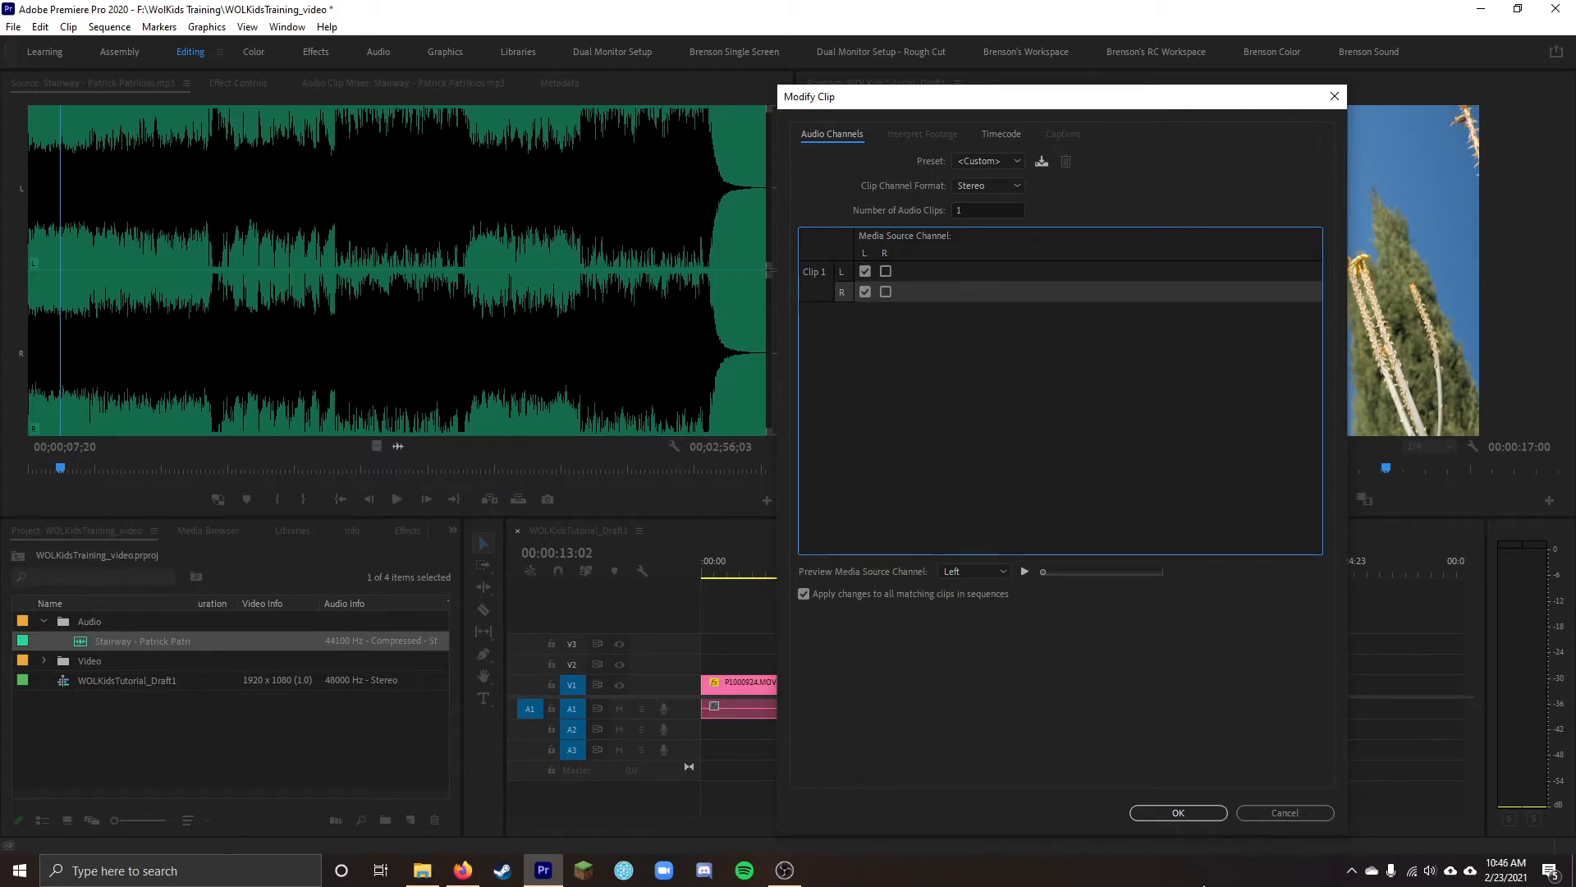
pyautogui.click(1148, 814)
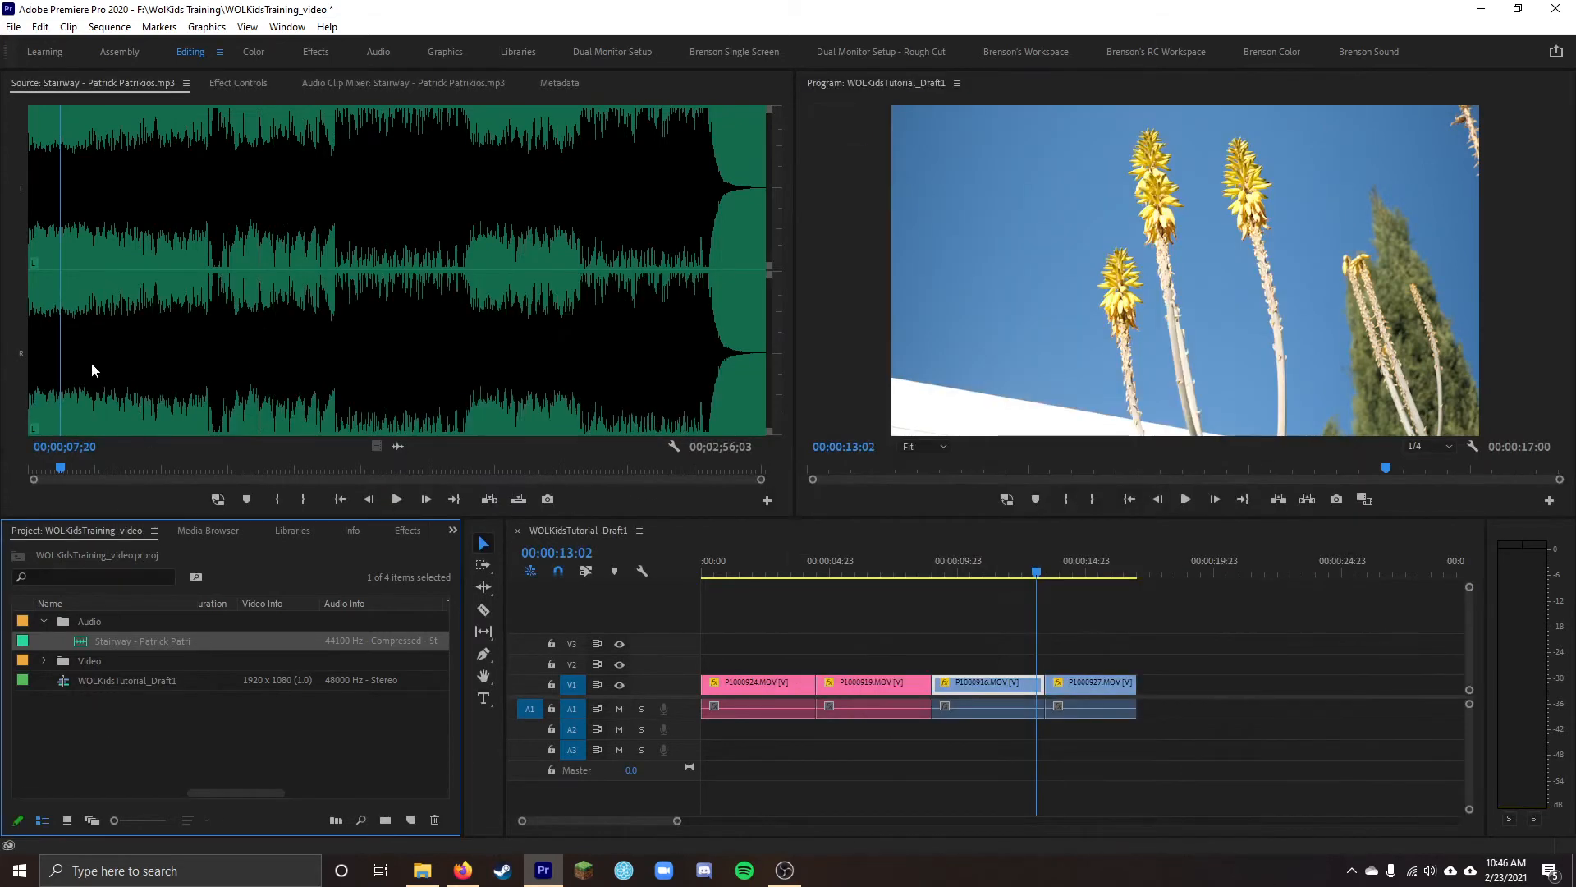
# Listen to the Stairway song near its beginning and again at its ending around 00;02;45;13
pyautogui.click(397, 499)
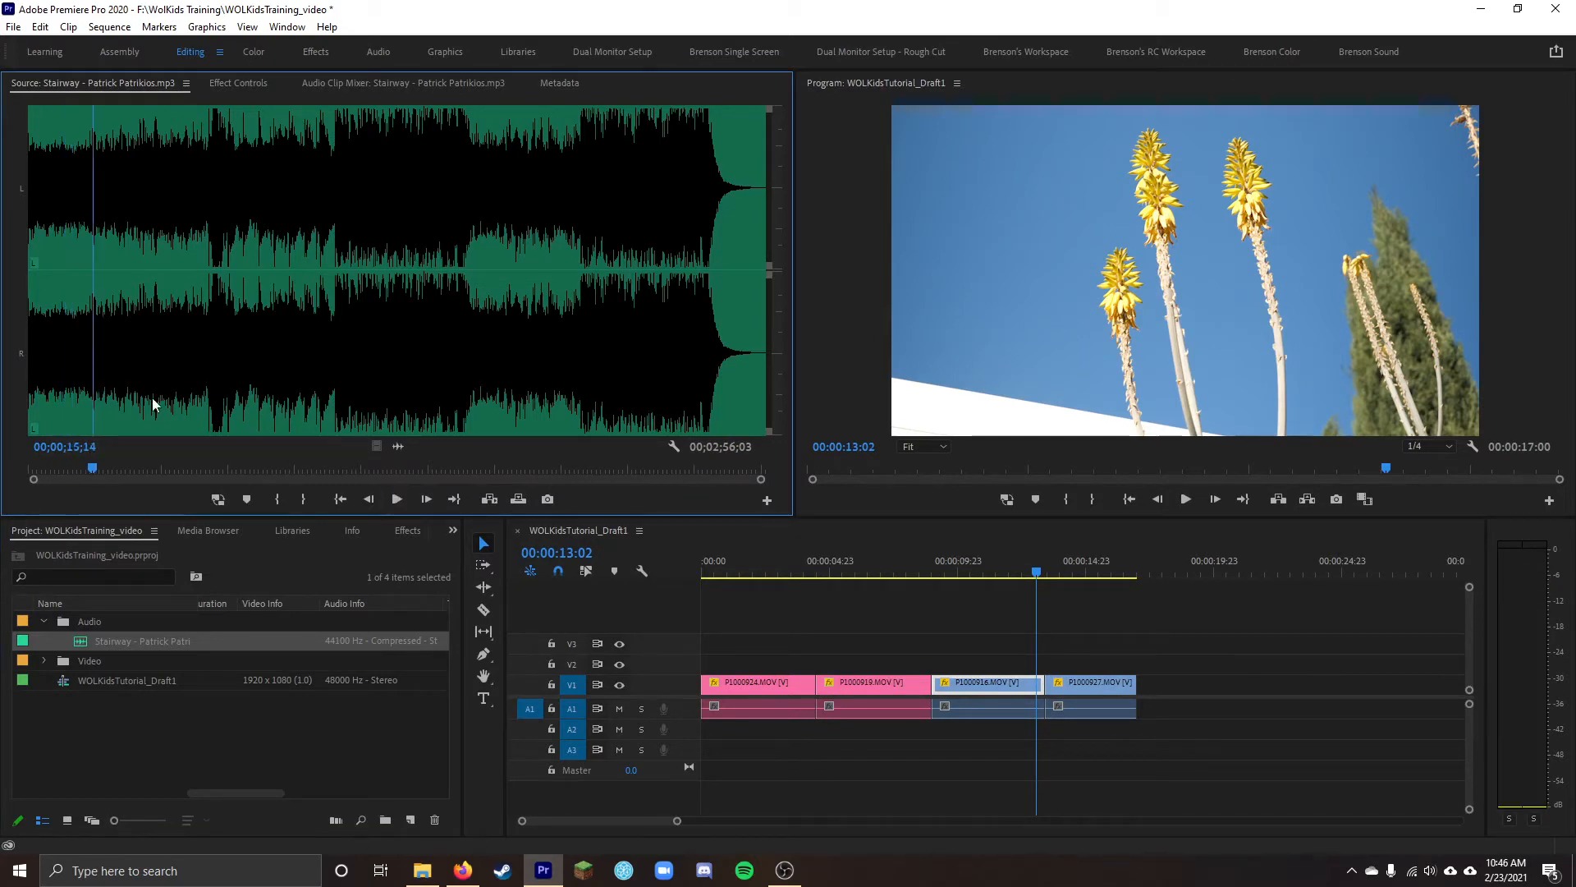
pyautogui.press('space')
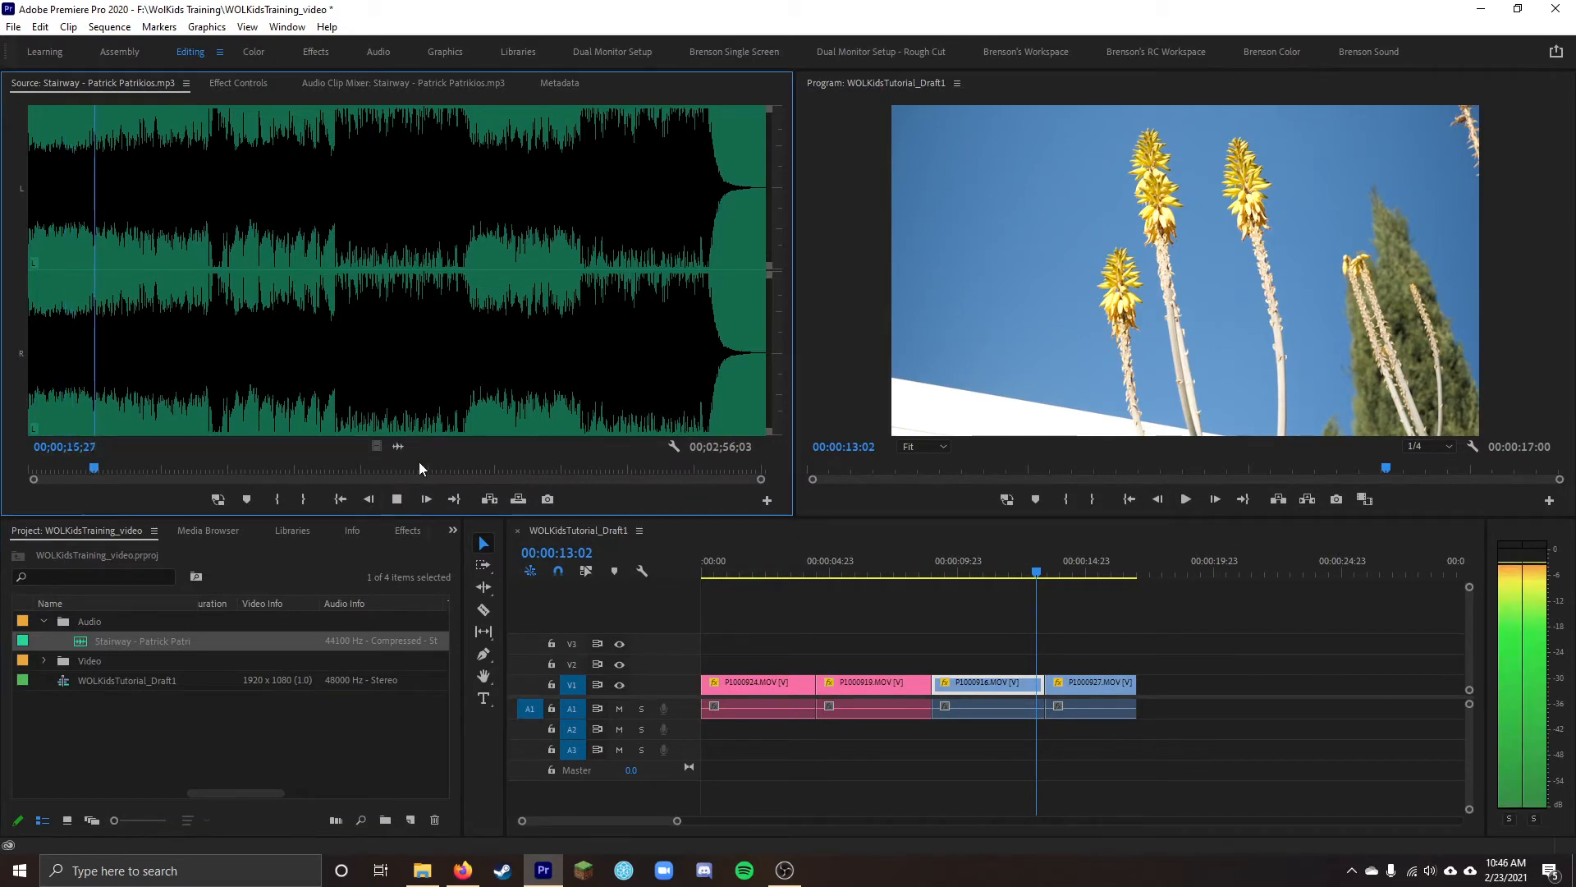
pyautogui.click(702, 327)
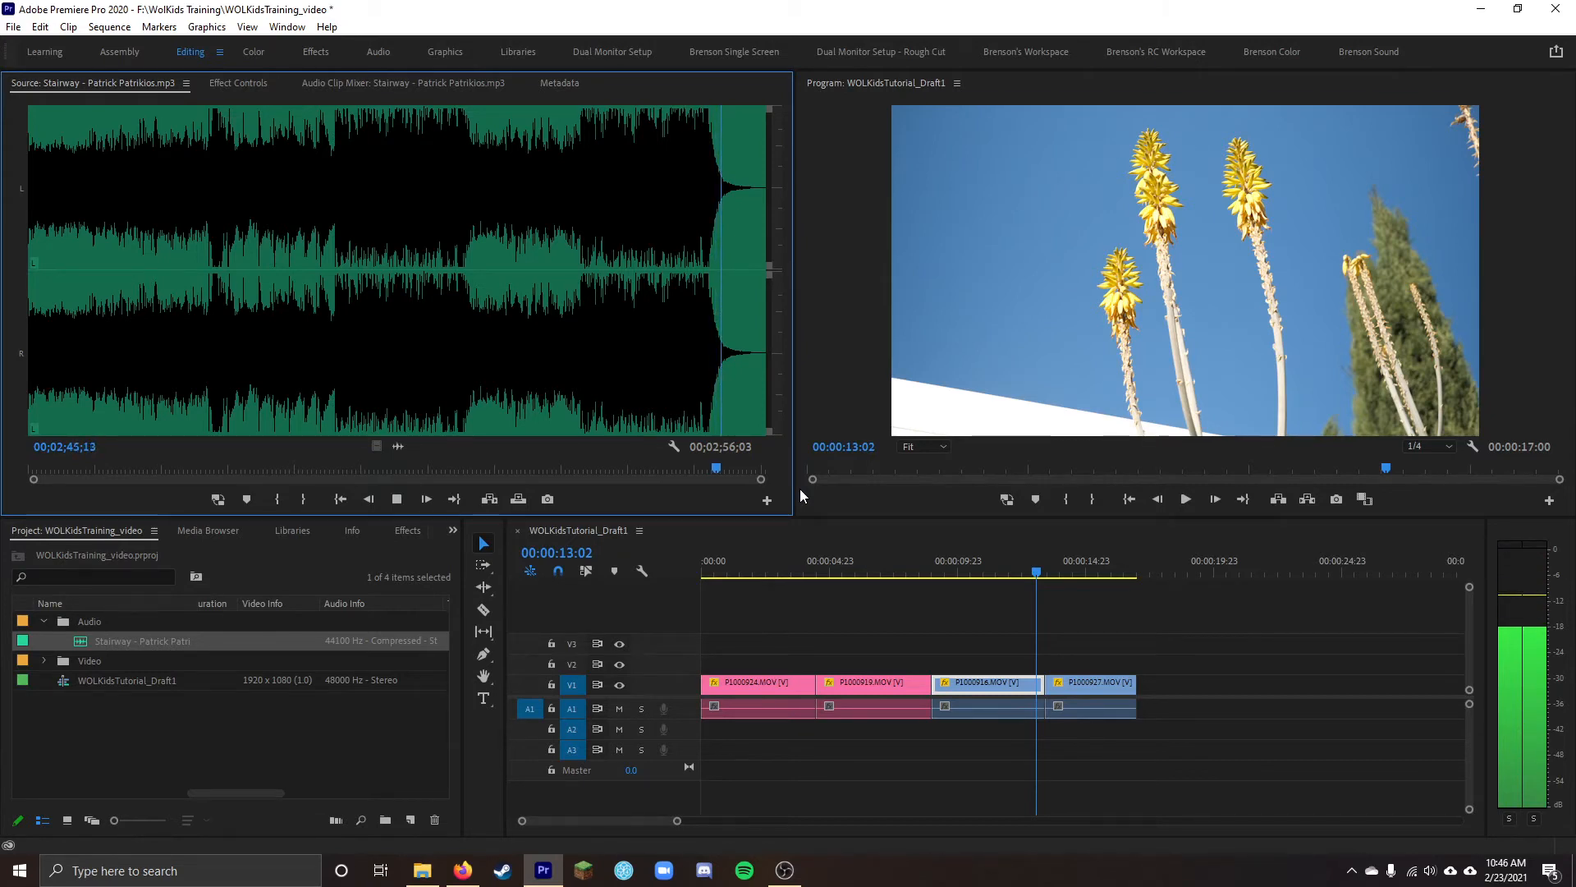
pyautogui.press('space')
# Play back the sequence within P1000927.MOV and stop at 00:00:15:20
pyautogui.click(1096, 572)
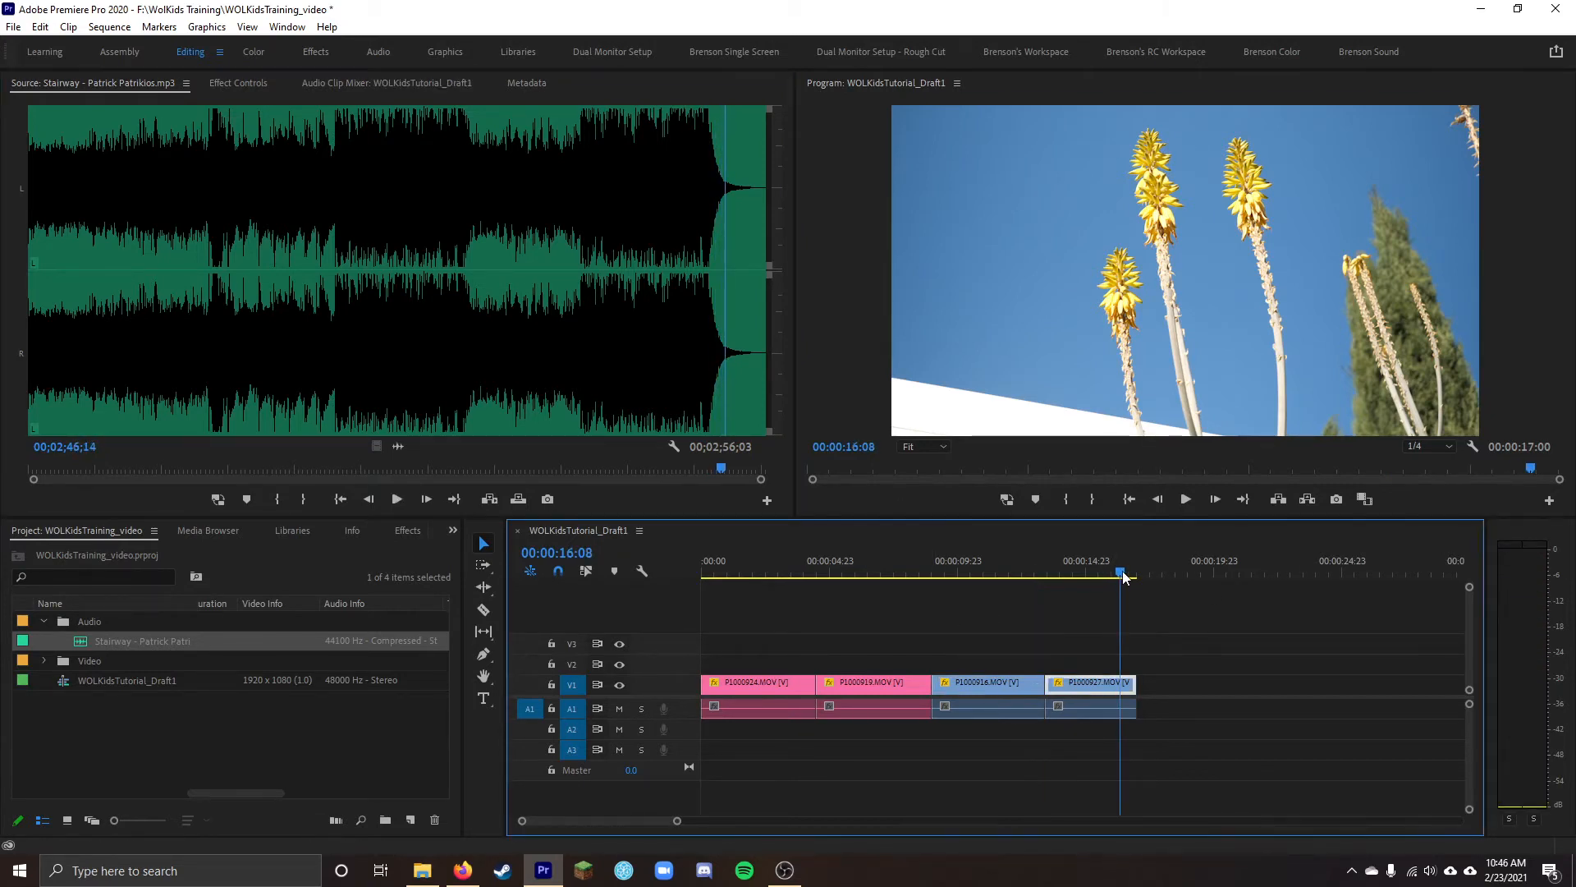
pyautogui.moveTo(1096, 573); pyautogui.dragTo(1063, 572)
pyautogui.press('space')
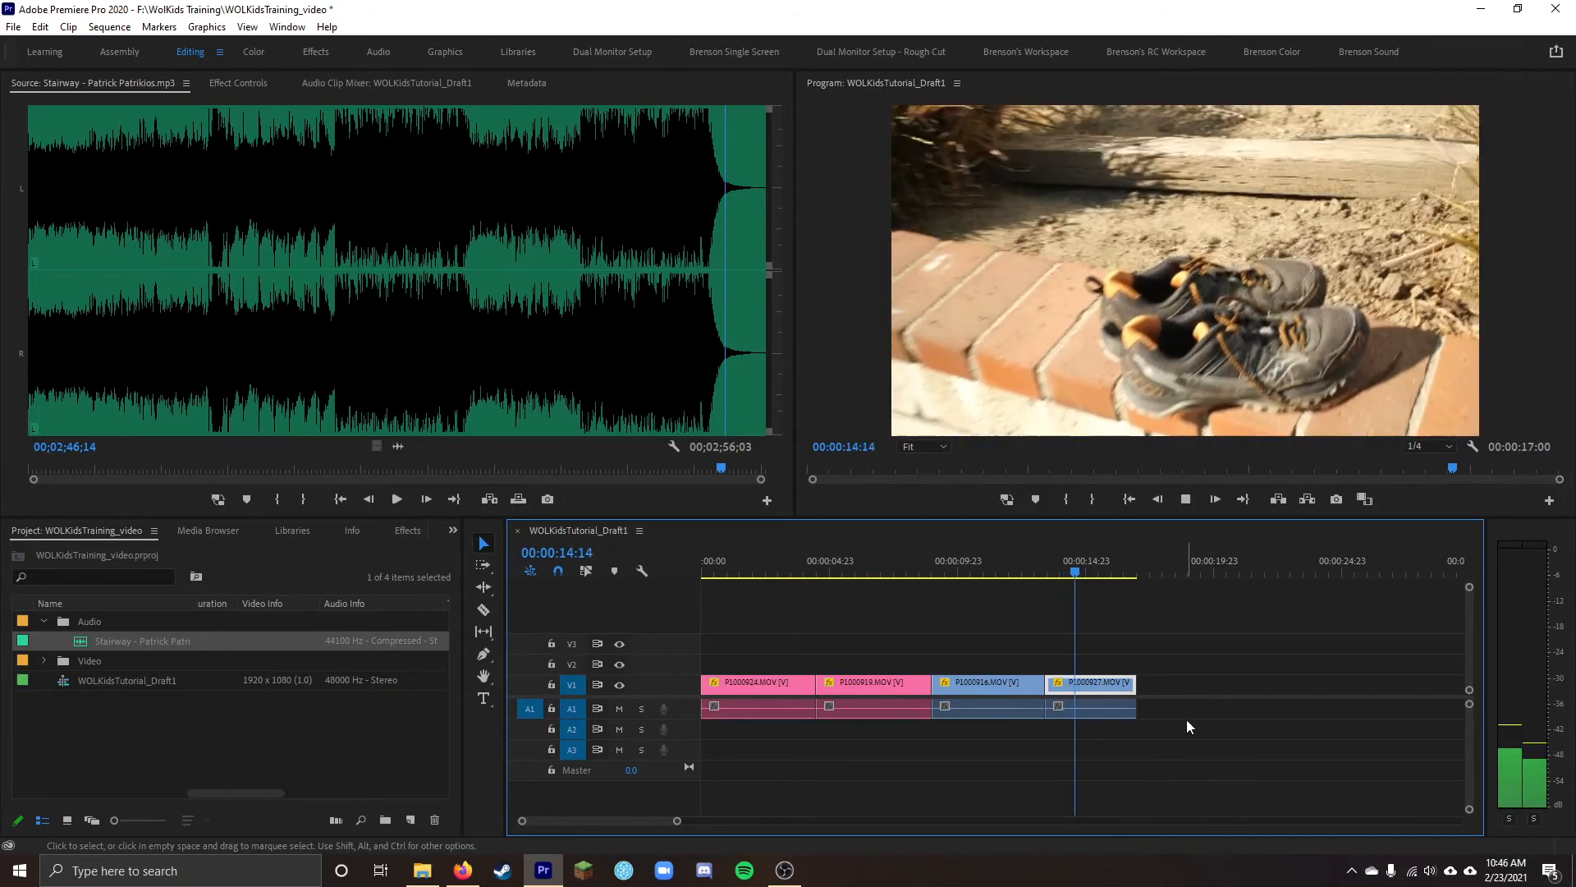
pyautogui.press('space')
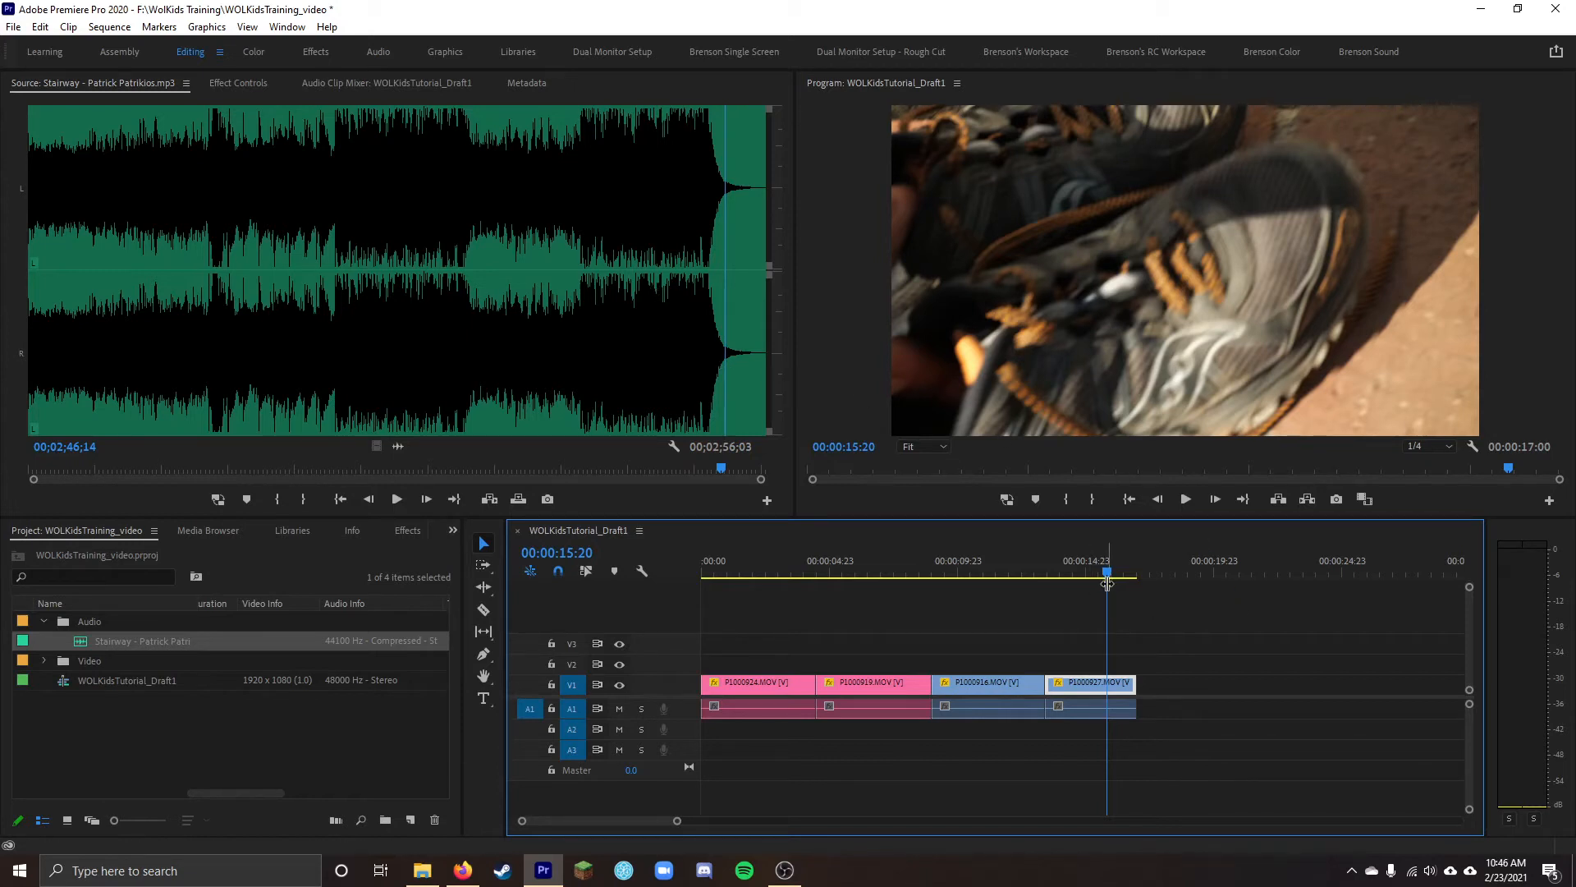
# Mark the Stairway song's Out point at 00;02;51;06 and its In point at 00;01;47;04
pyautogui.click(304, 470)
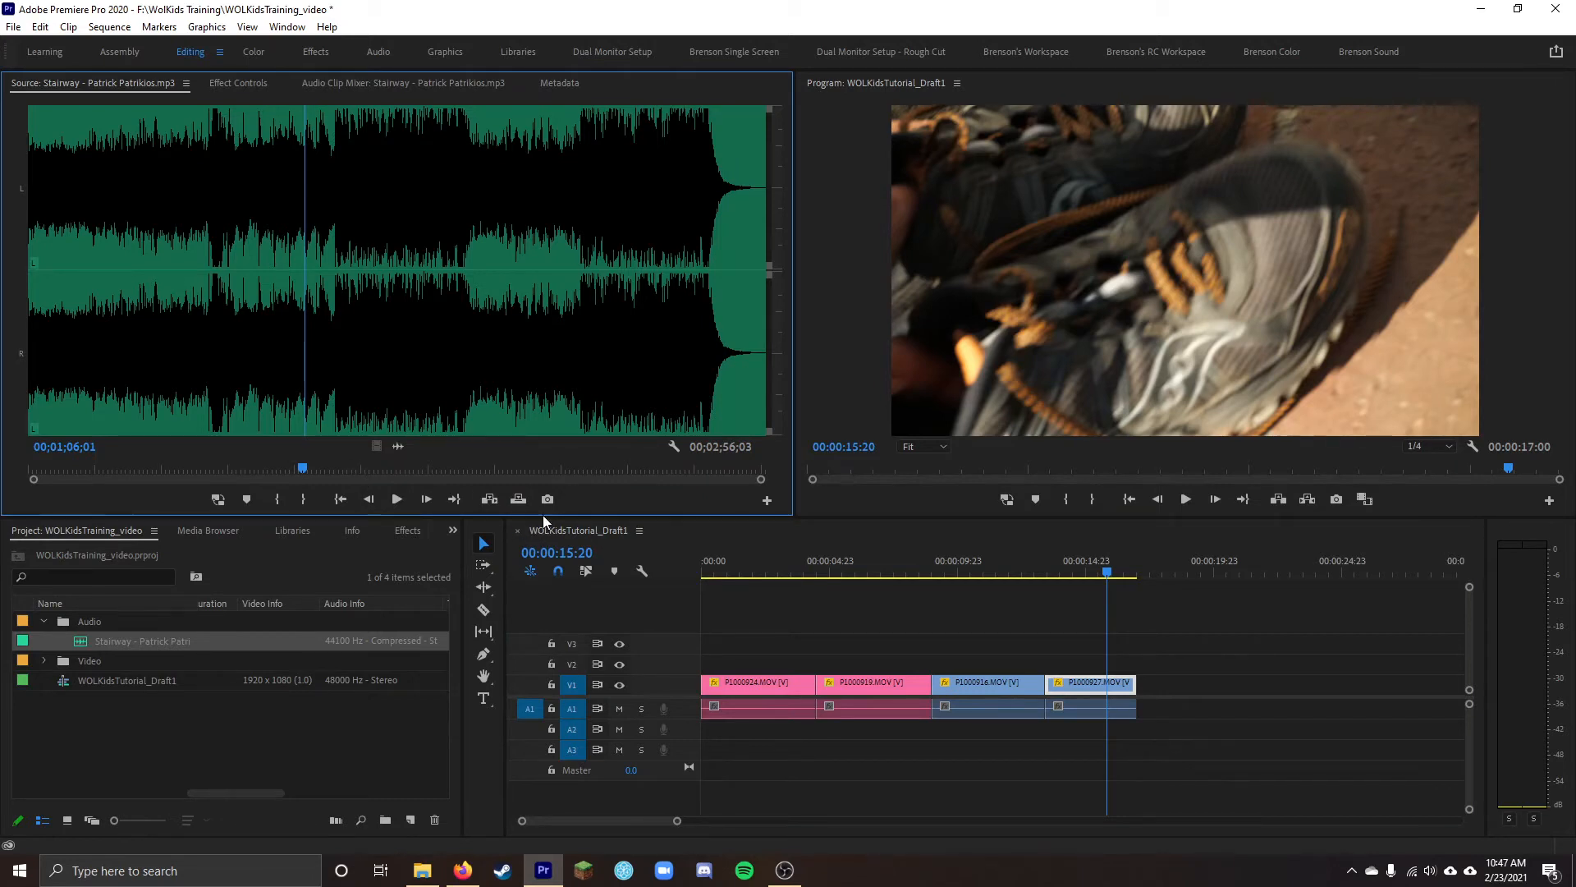
pyautogui.click(745, 318)
pyautogui.press('o')
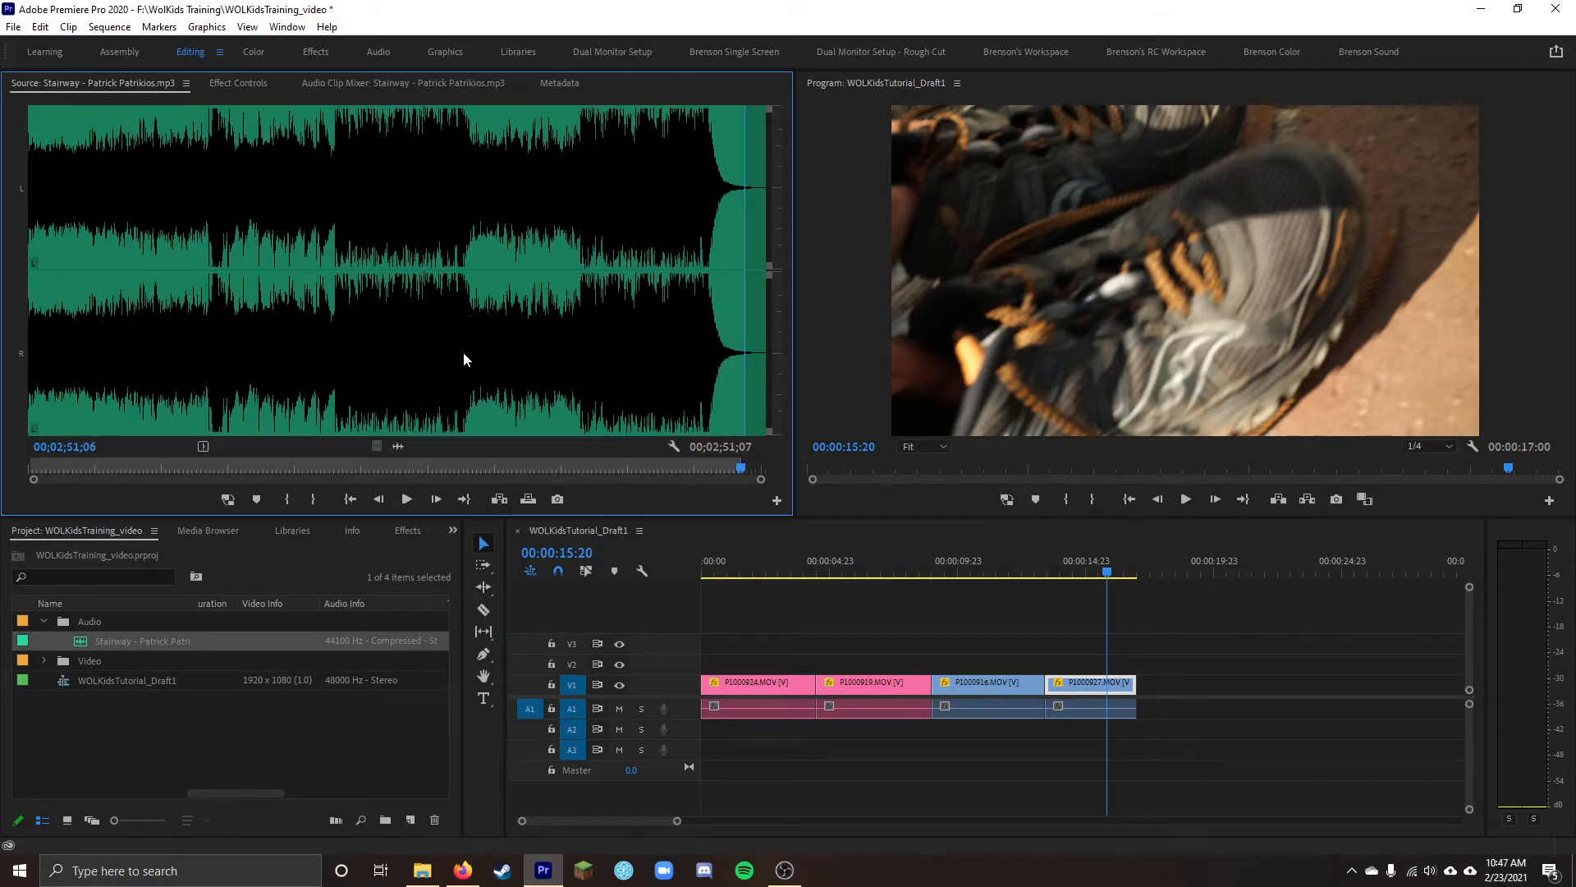
pyautogui.click(478, 359)
pyautogui.press('i')
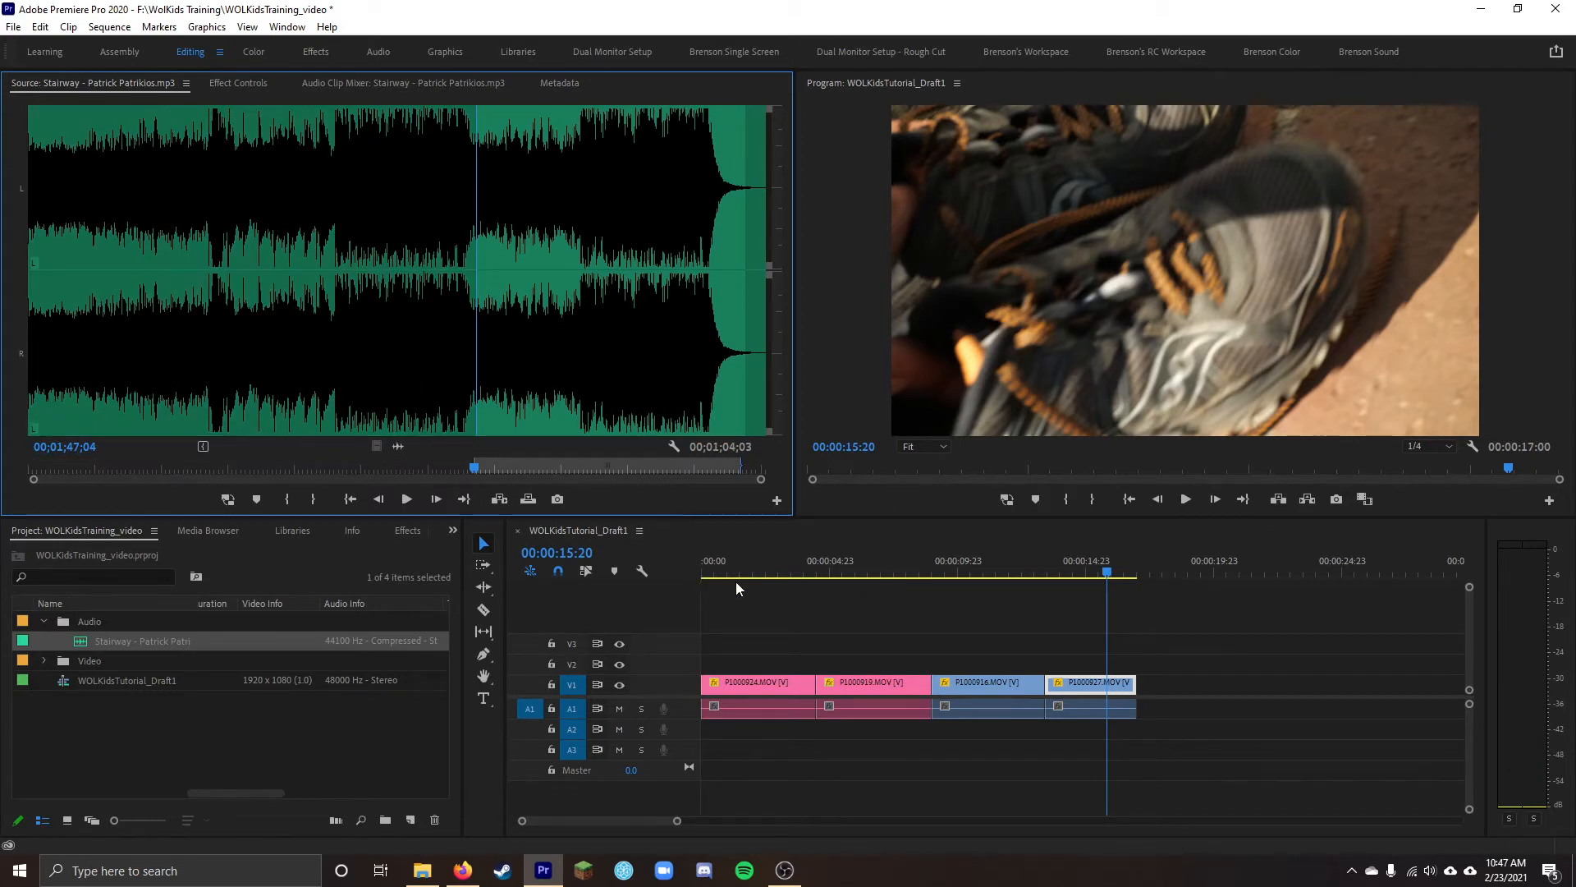
# Try inserting the marked song section at playhead positions inside P1000927.MOV, undoing each insert
pyautogui.press('.')
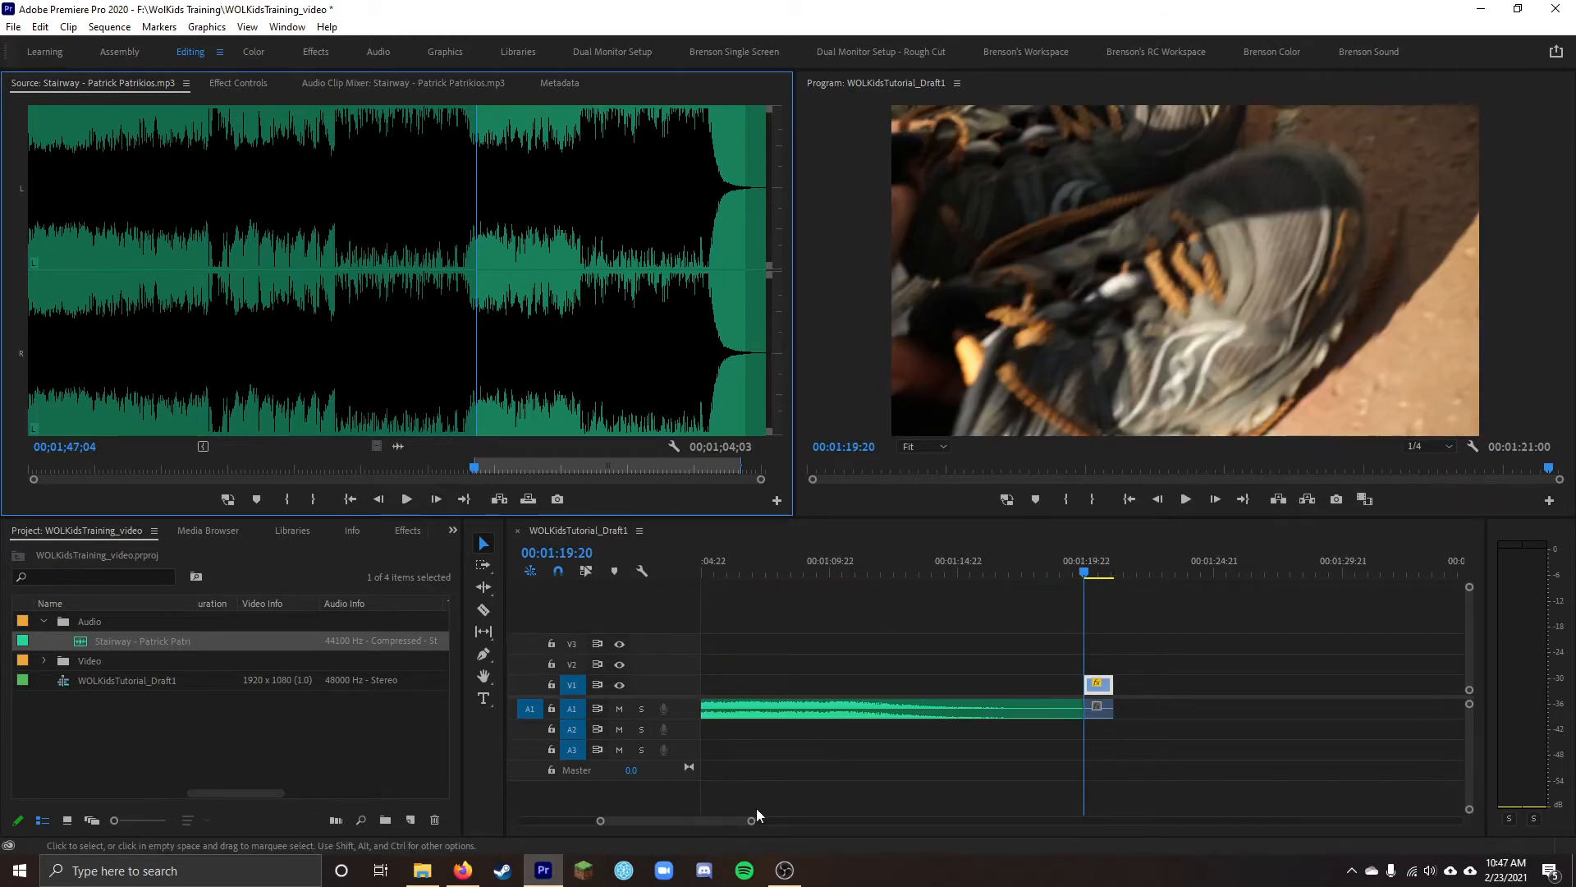
pyautogui.moveTo(677, 820)
pyautogui.mouseDown()
pyautogui.moveTo(1180, 818)
pyautogui.moveTo(698, 820)
pyautogui.mouseUp()
pyautogui.hotkey('ctrl', 'z')
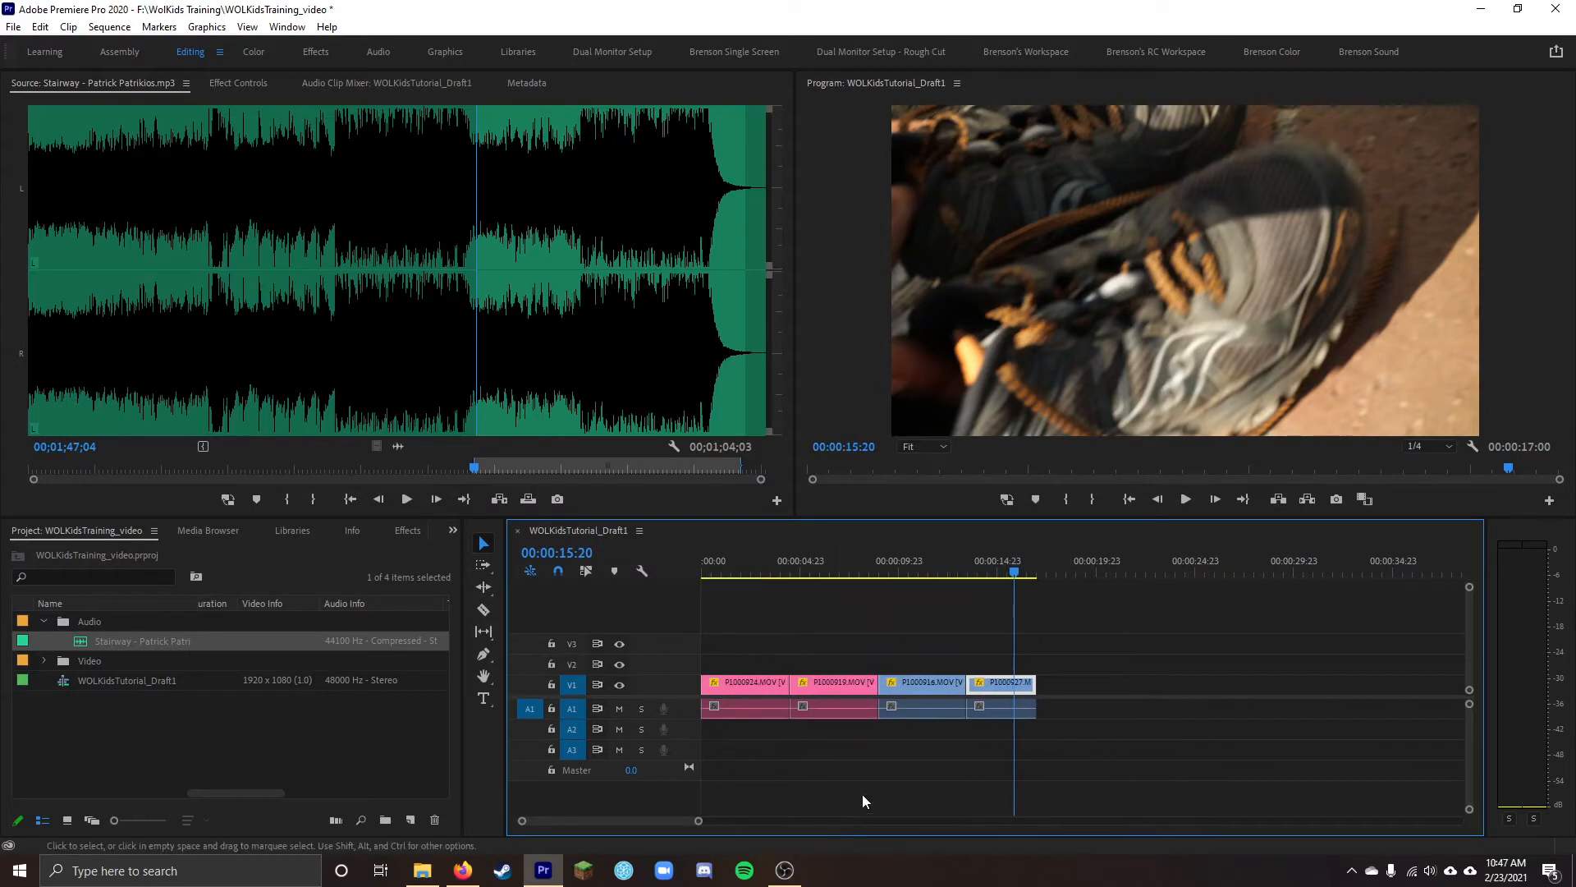
pyautogui.click(1072, 660)
pyautogui.moveTo(1017, 568); pyautogui.dragTo(1006, 571)
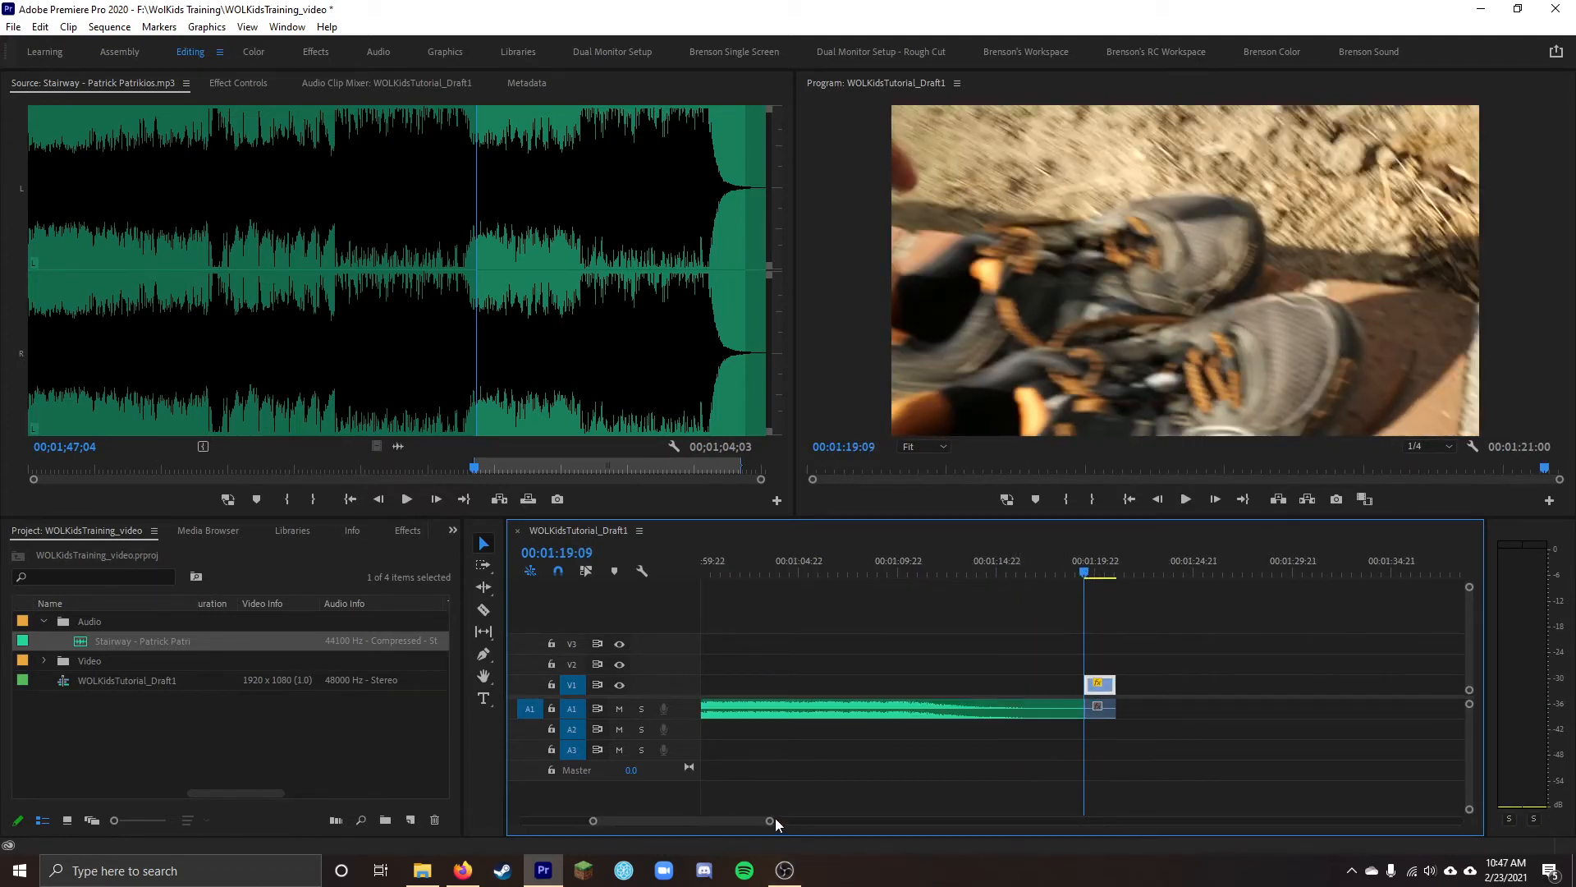
pyautogui.hotkey('ctrl', 'z')
# Try inserting the marked song section at the start of the sequence and undo the insert
pyautogui.press('Home')
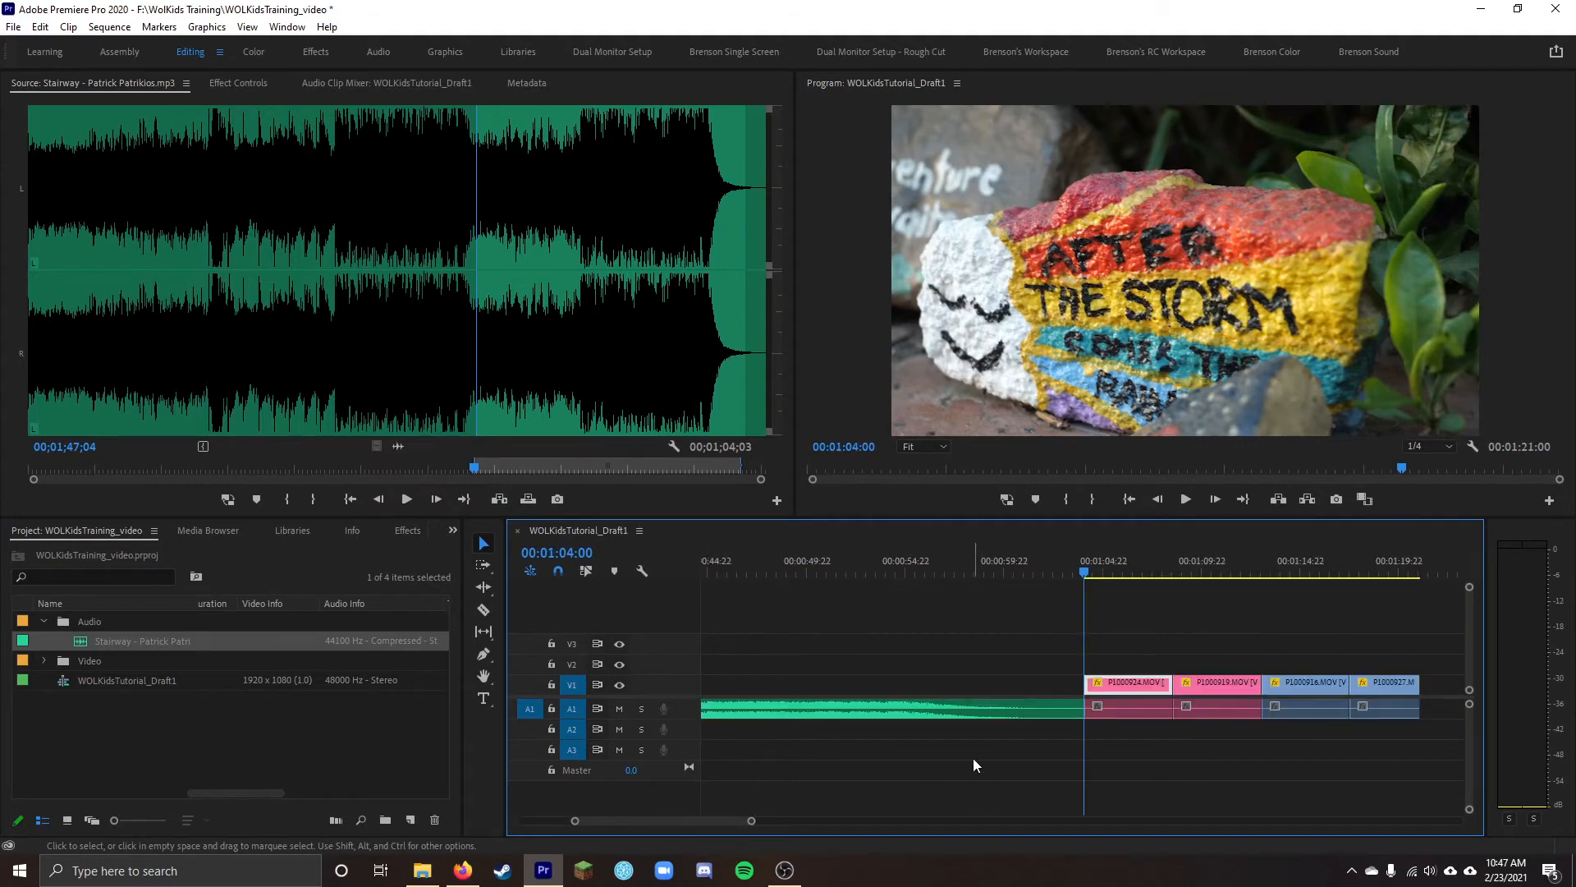
pyautogui.hscroll(2, 893, 723)
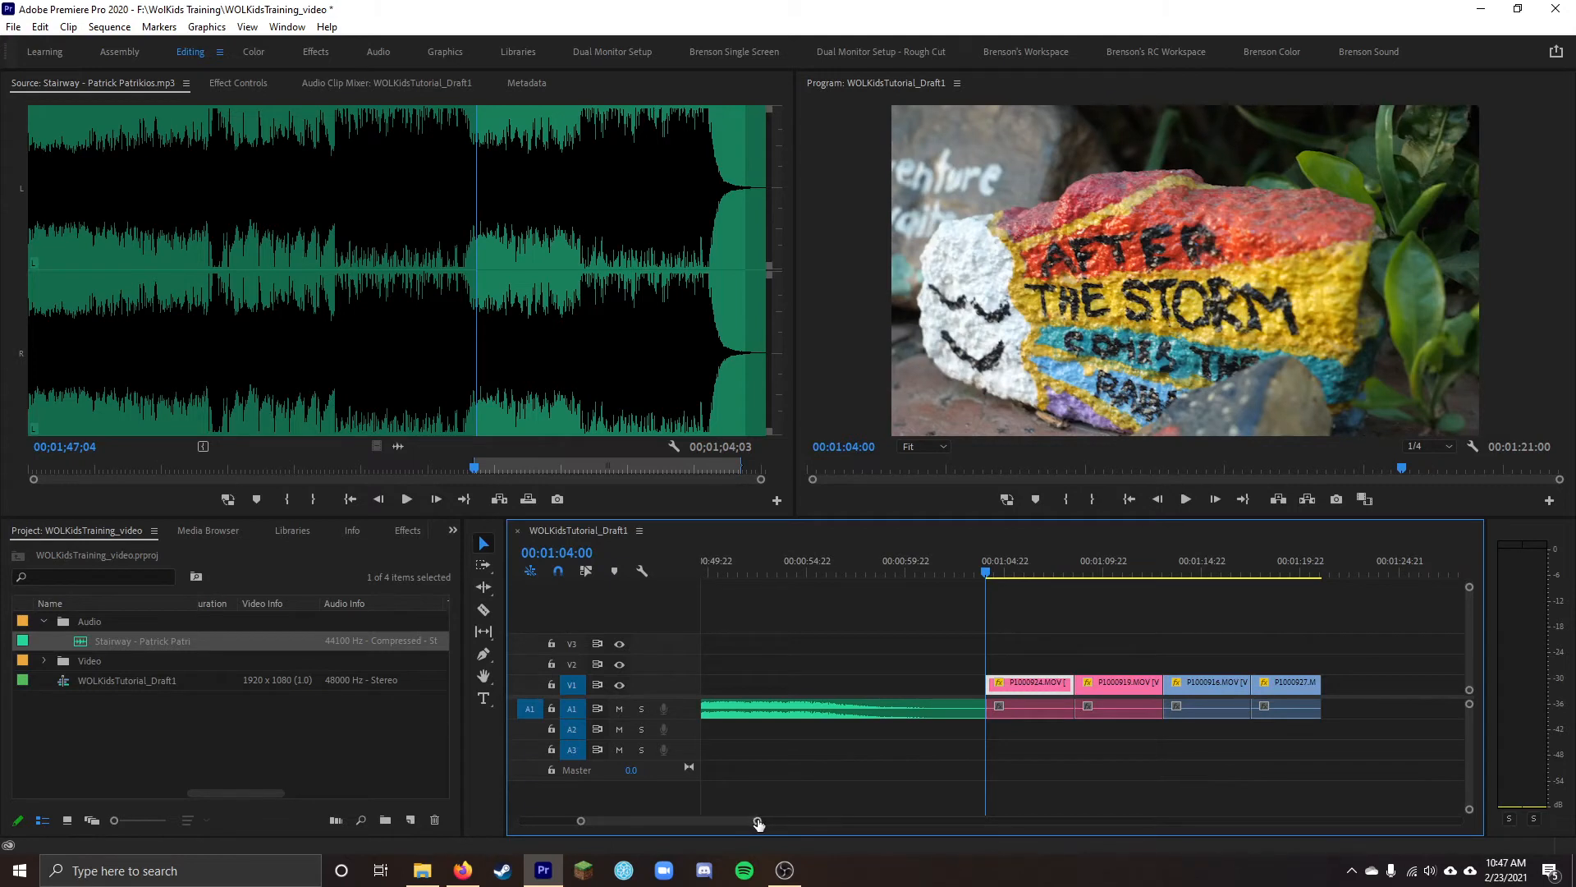
pyautogui.hotkey('ctrl', 'z')
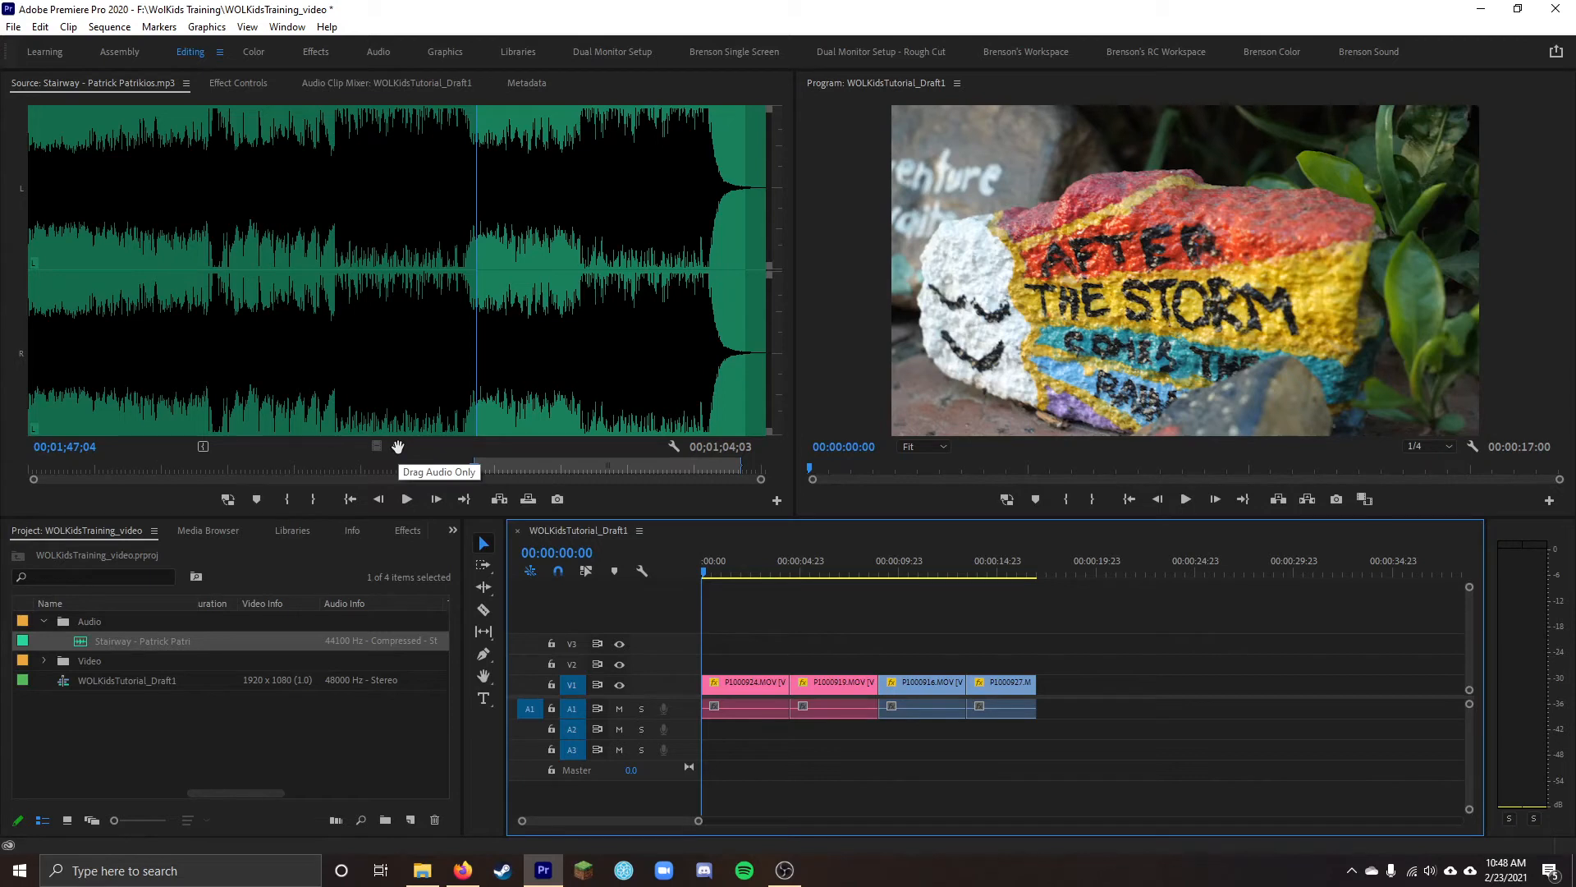
# Place the marked song section on track A2, shortened at its start and aligned to end with P1000927.MOV
pyautogui.moveTo(397, 445); pyautogui.dragTo(705, 730)
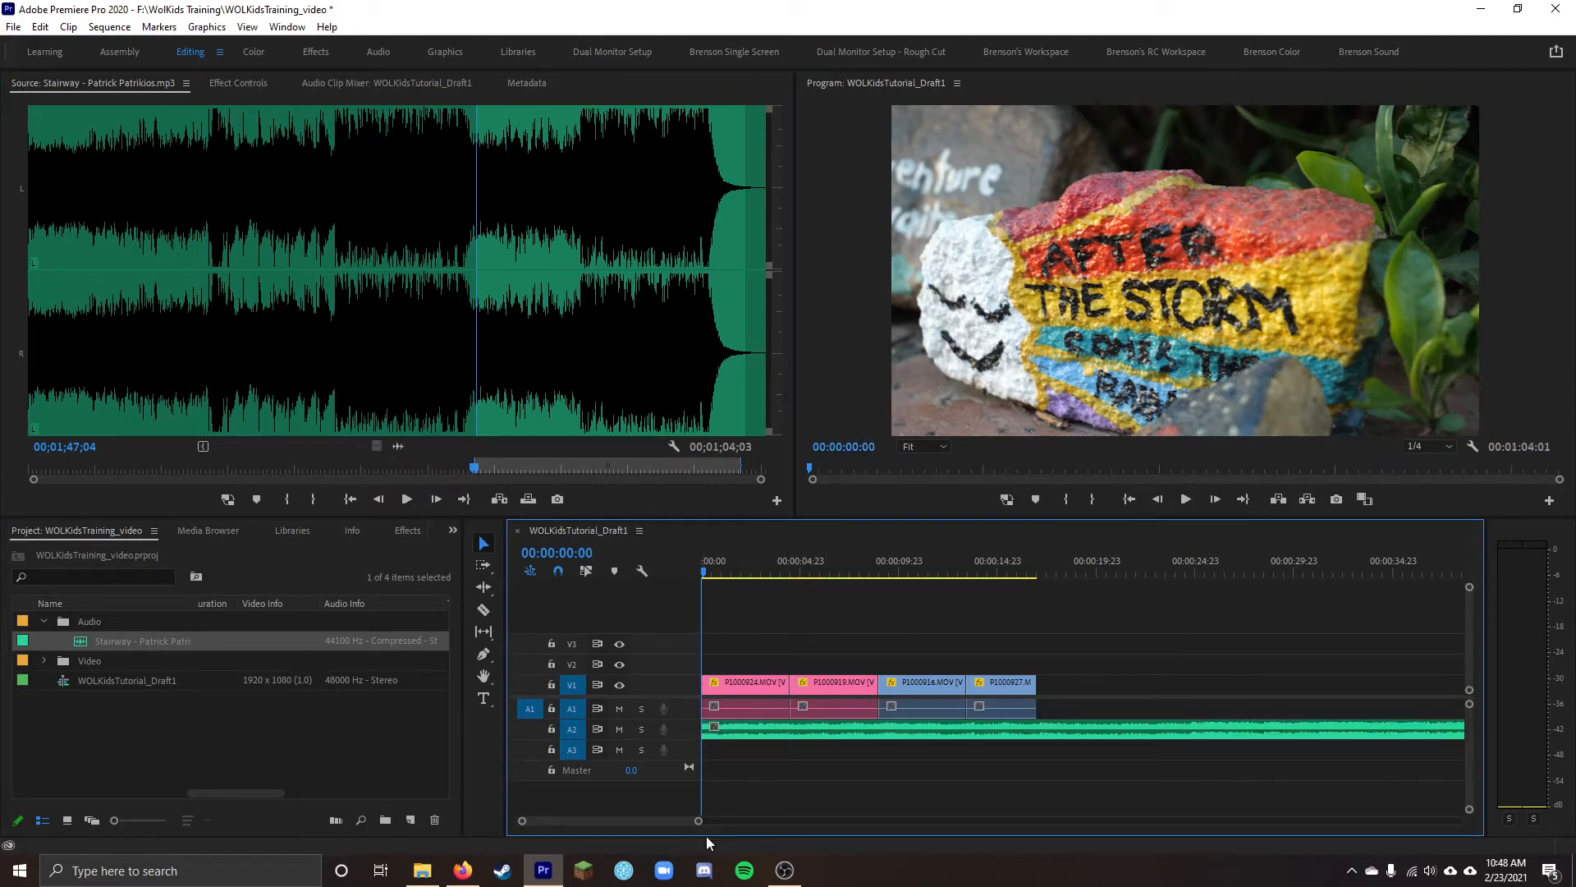
pyautogui.press('-')
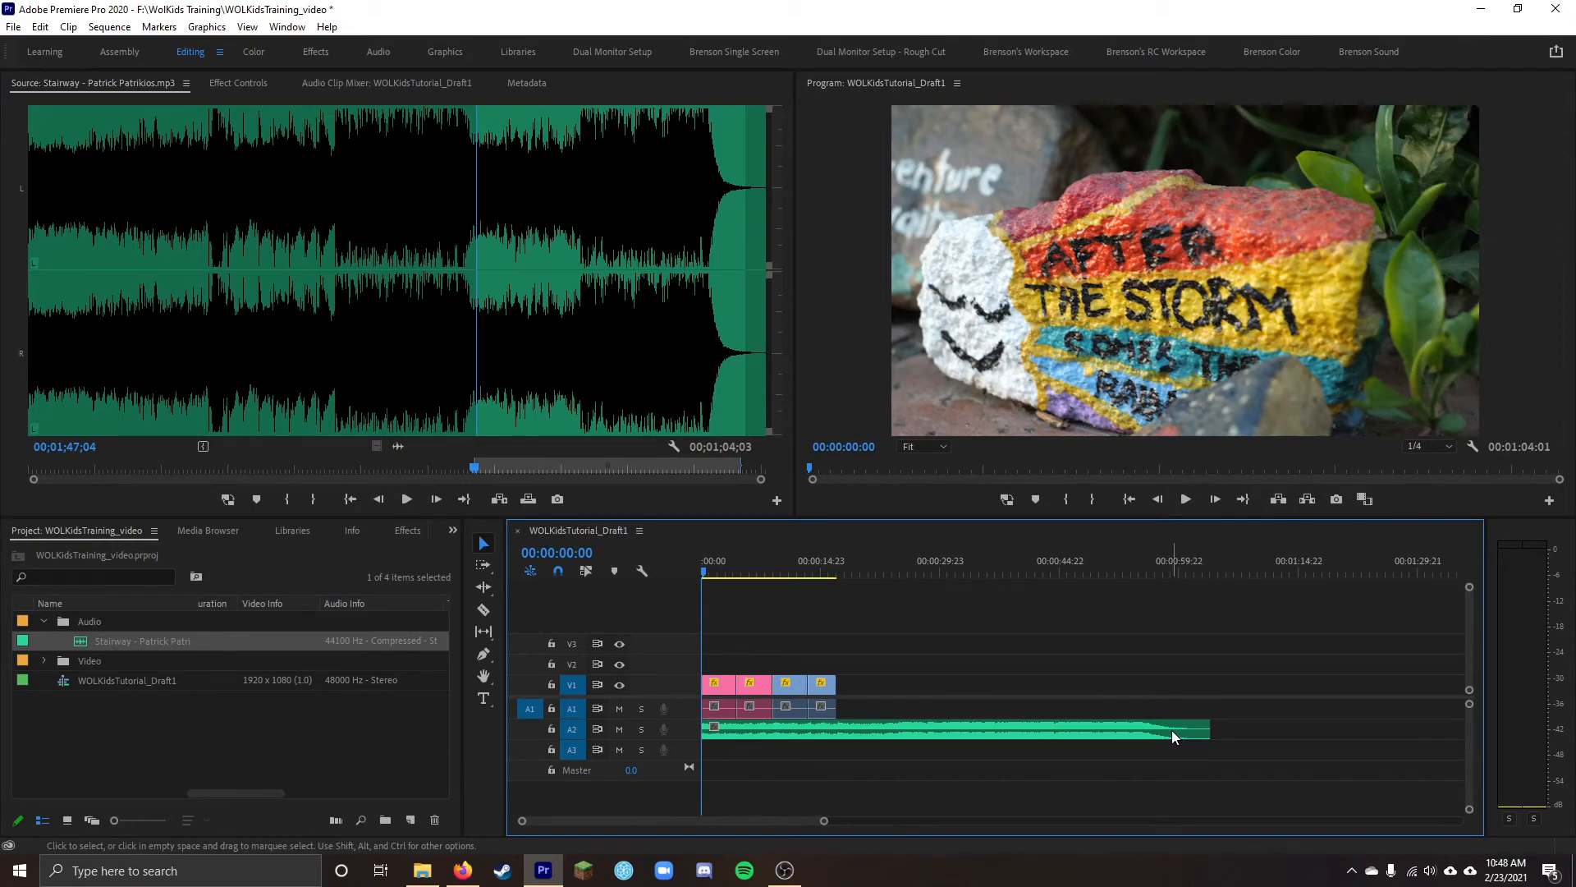
pyautogui.moveTo(706, 729); pyautogui.dragTo(1052, 733)
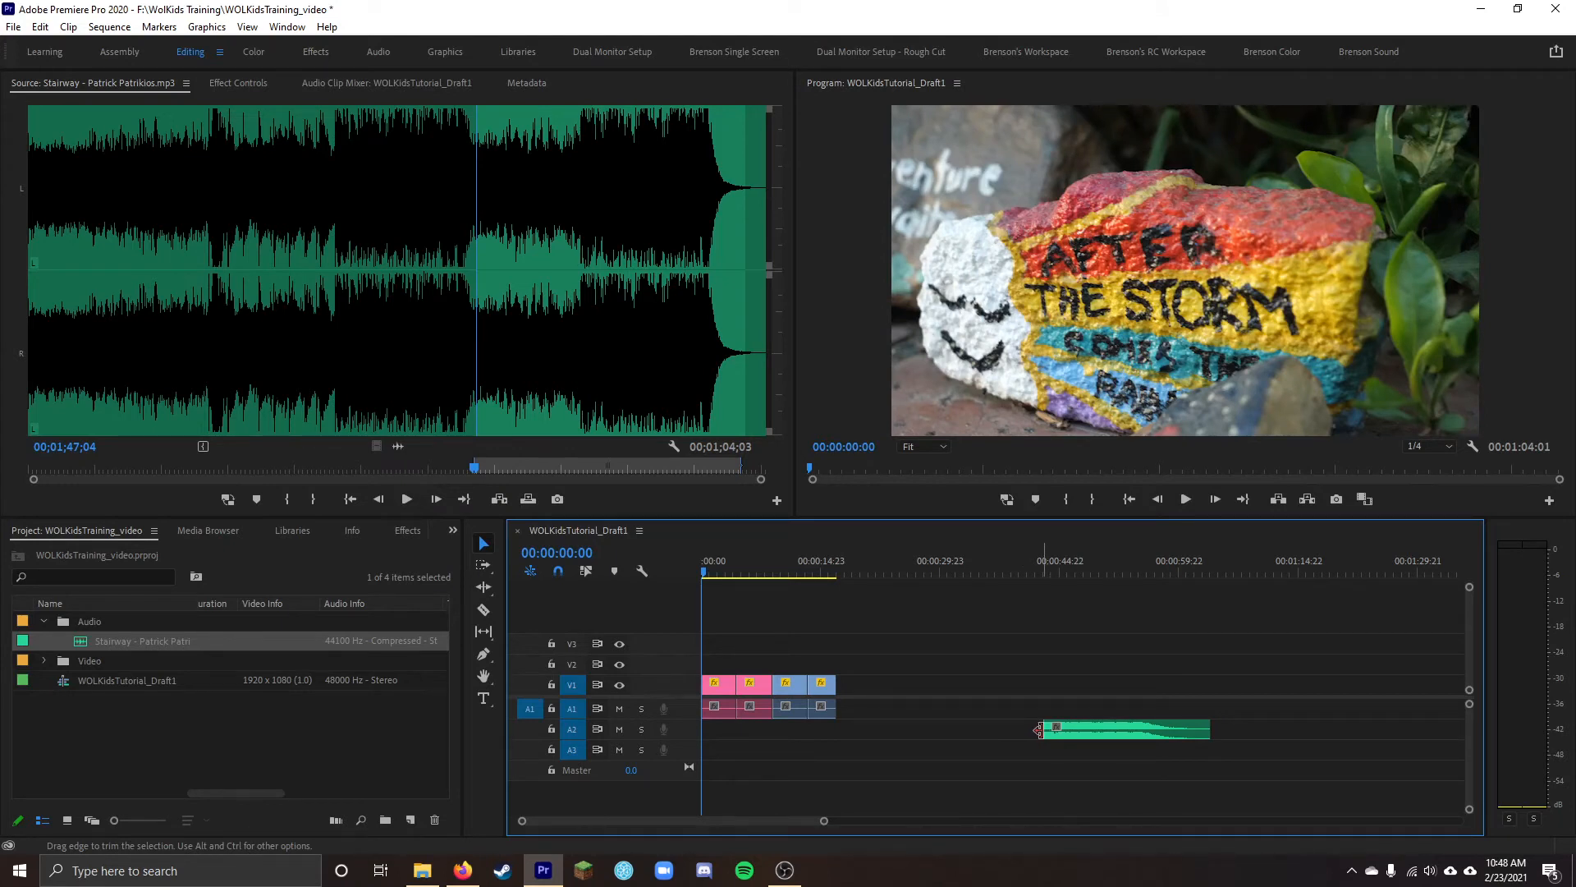
pyautogui.moveTo(1040, 730); pyautogui.dragTo(771, 730)
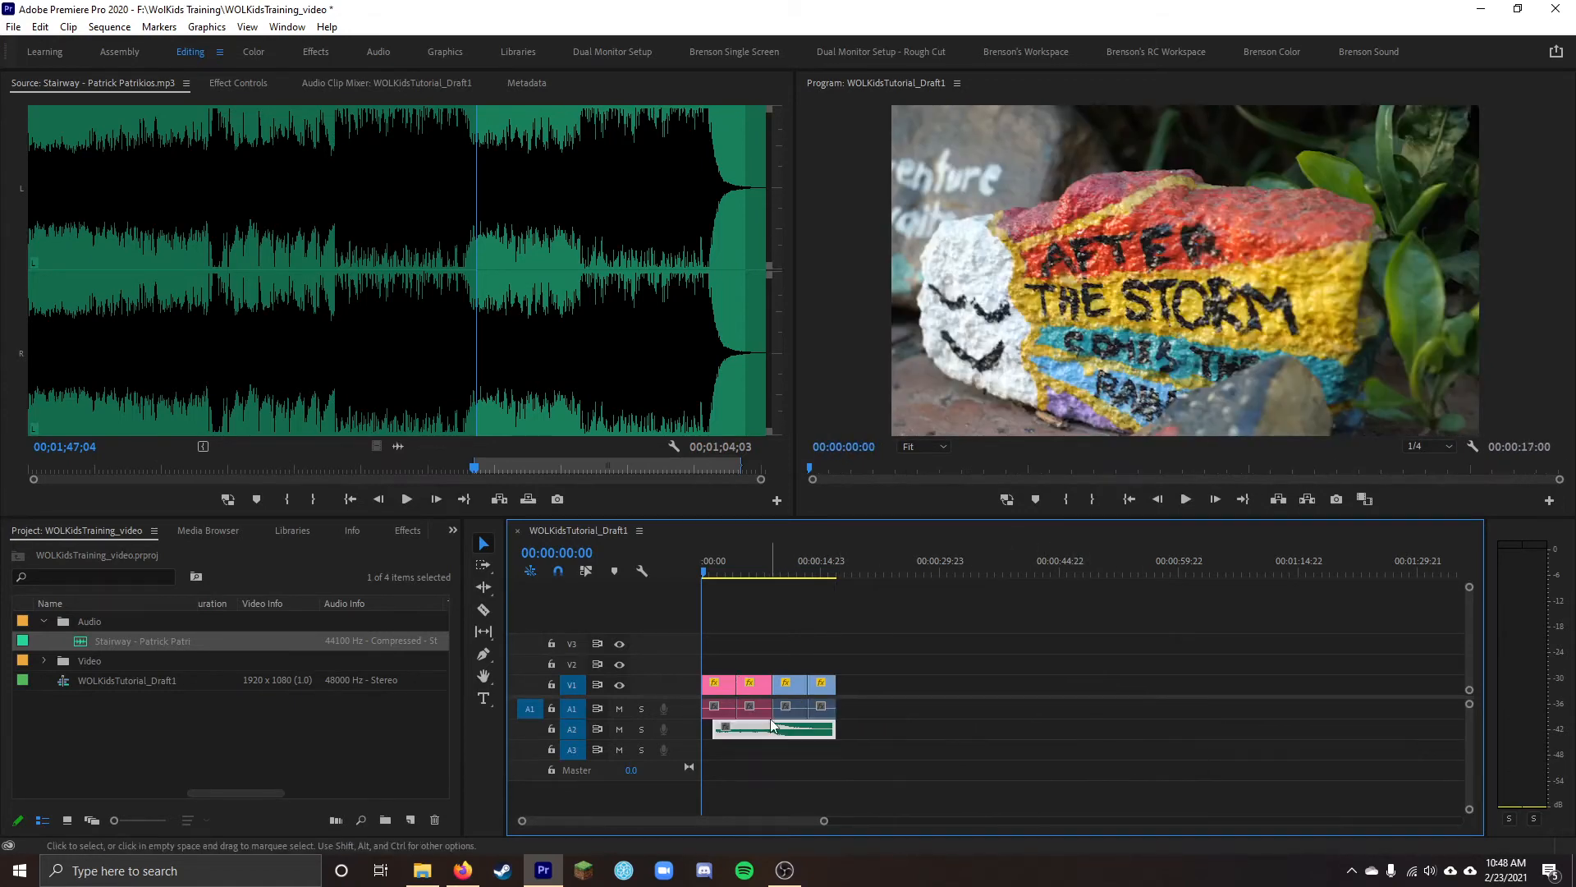
# Move the playhead to the cut between P1000916.MOV and P1000927.MOV at 00:00:13:10 to examine the music there
pyautogui.moveTo(785, 571); pyautogui.dragTo(760, 571)
pyautogui.press('=')
pyautogui.press('=')
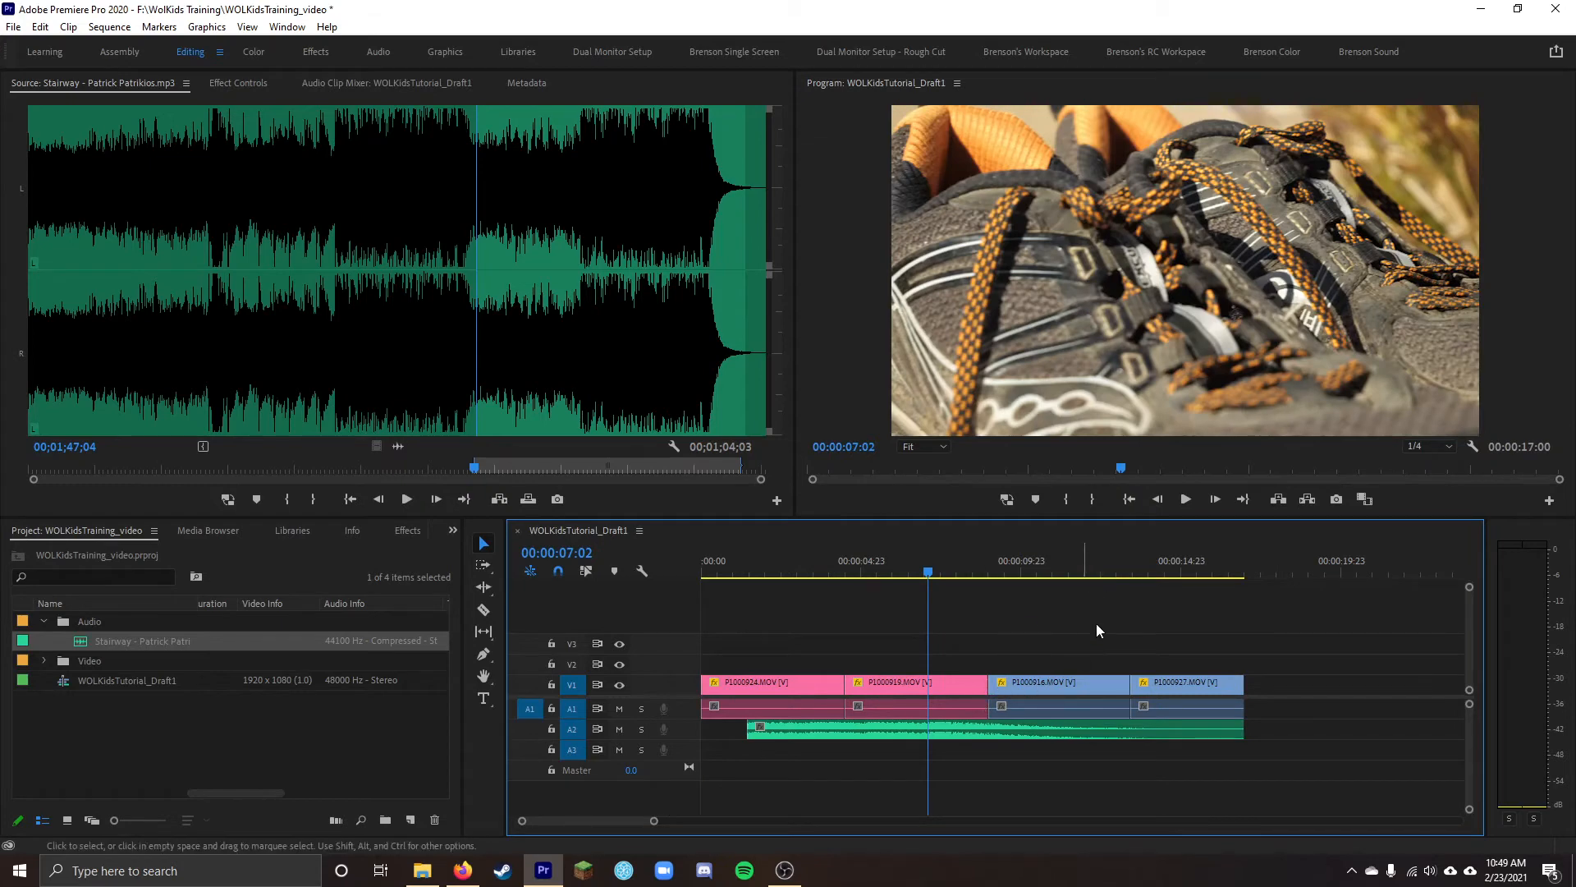
pyautogui.click(1130, 571)
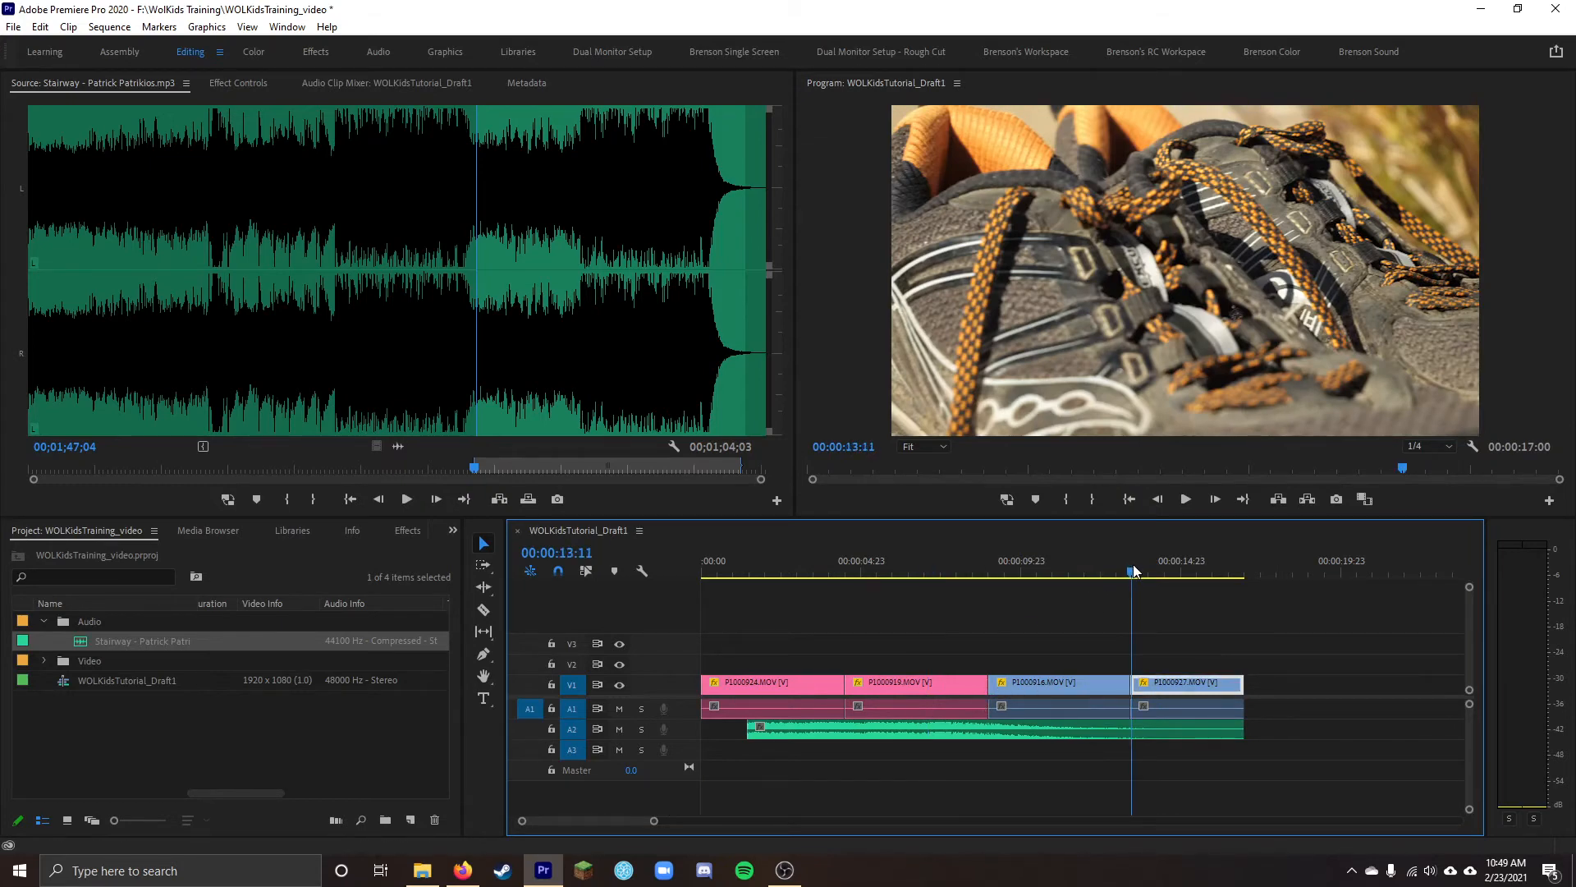
pyautogui.moveTo(1132, 572); pyautogui.dragTo(1134, 573)
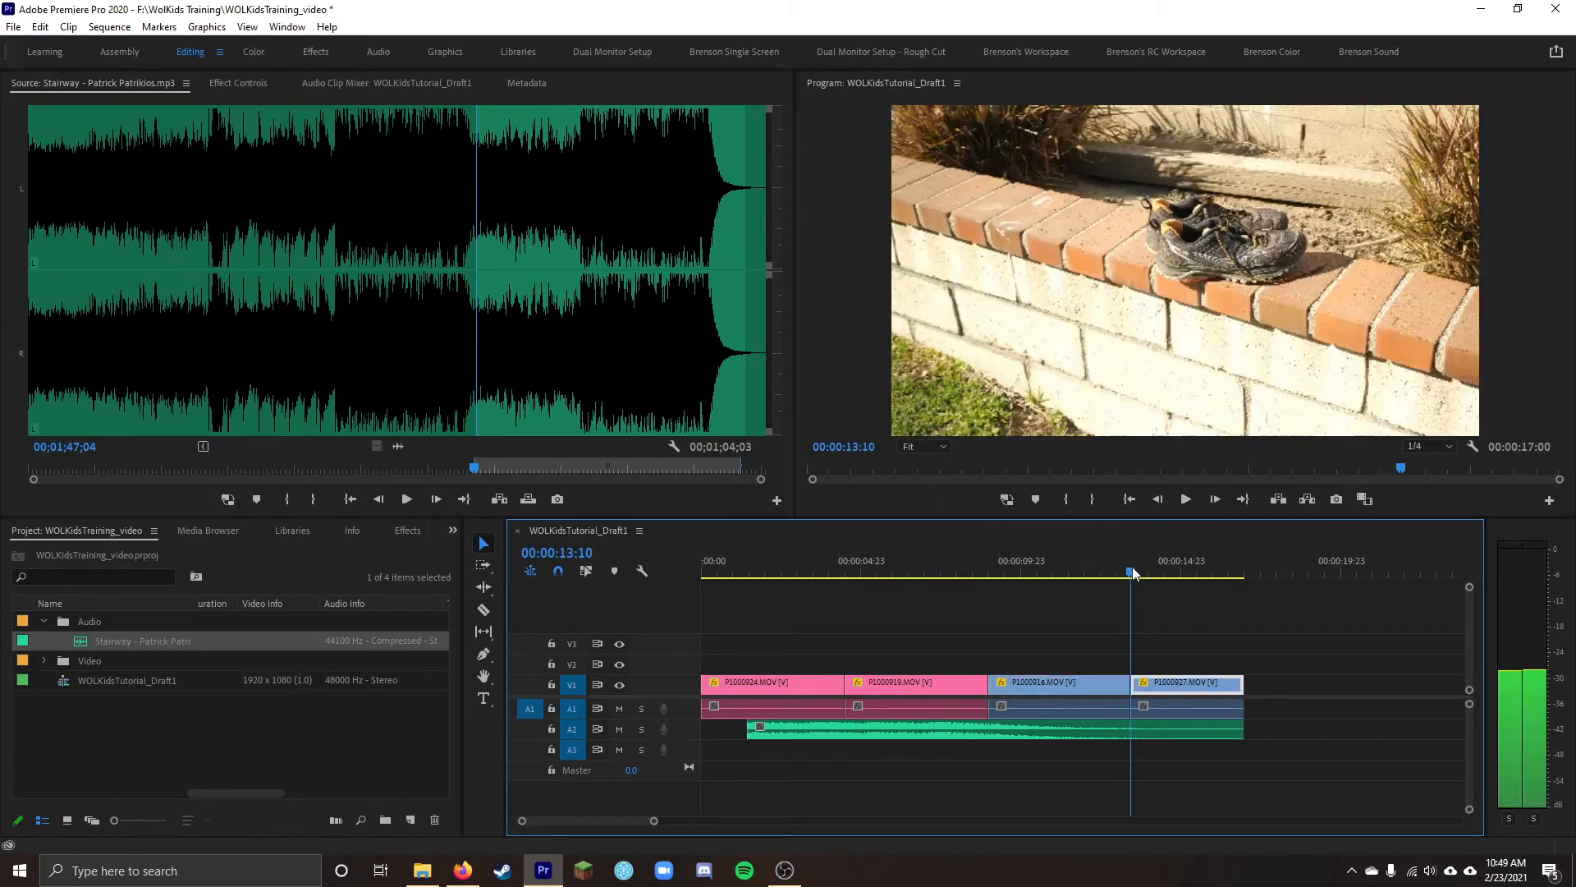
# Open the Stairway clip from track A2 at playhead position 00:00:07:06 and add a marker at song time 00:02:41:08
pyautogui.moveTo(926, 564); pyautogui.dragTo(934, 566)
pyautogui.doubleClick(949, 728)
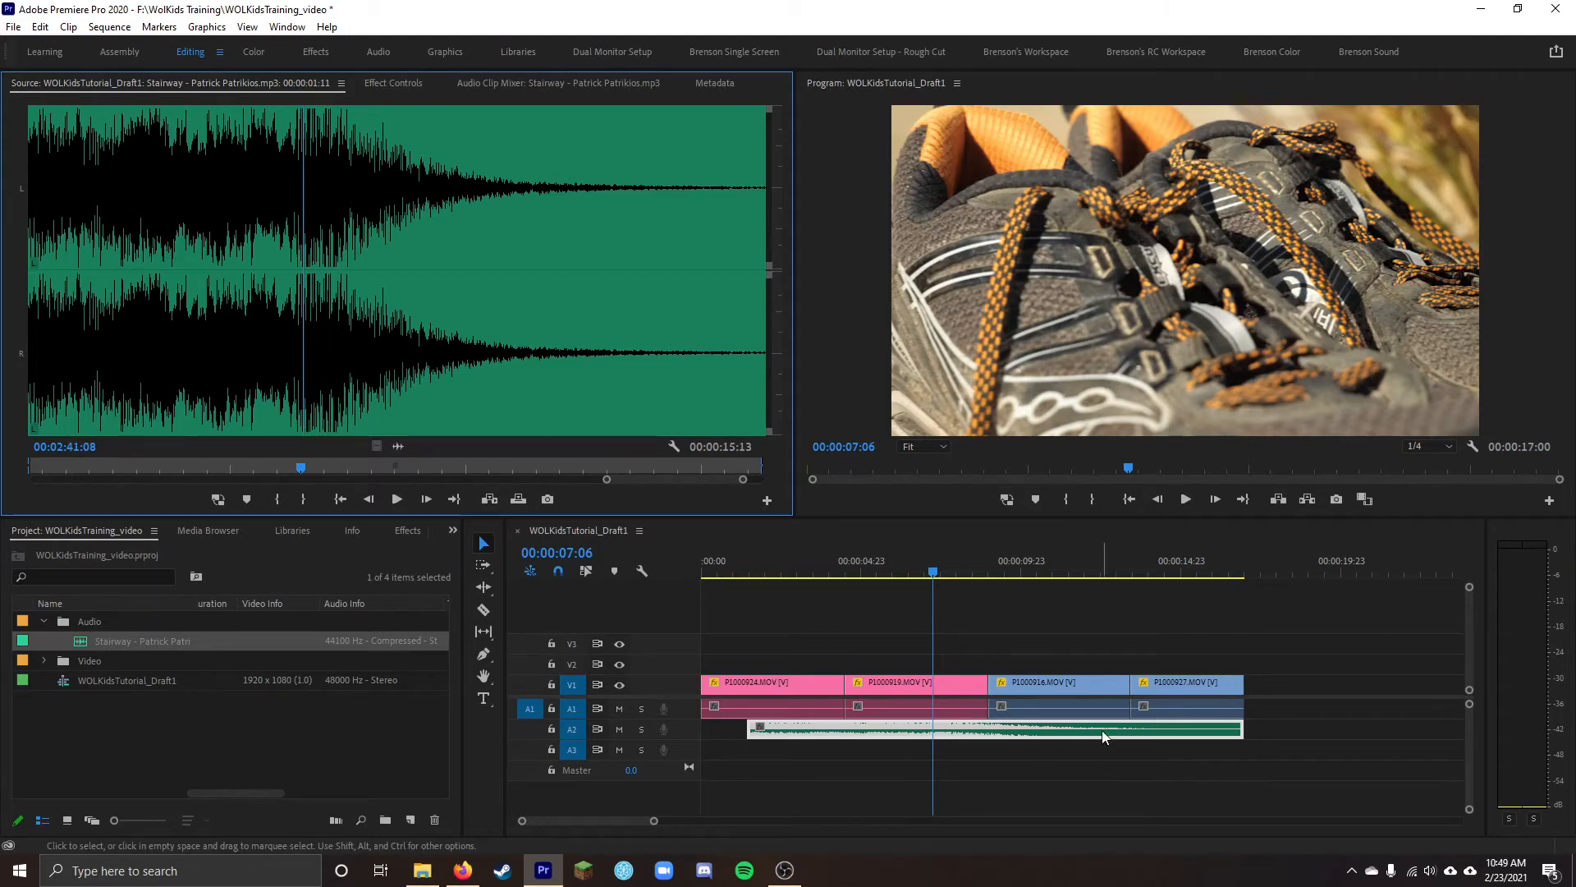
pyautogui.click(1189, 703)
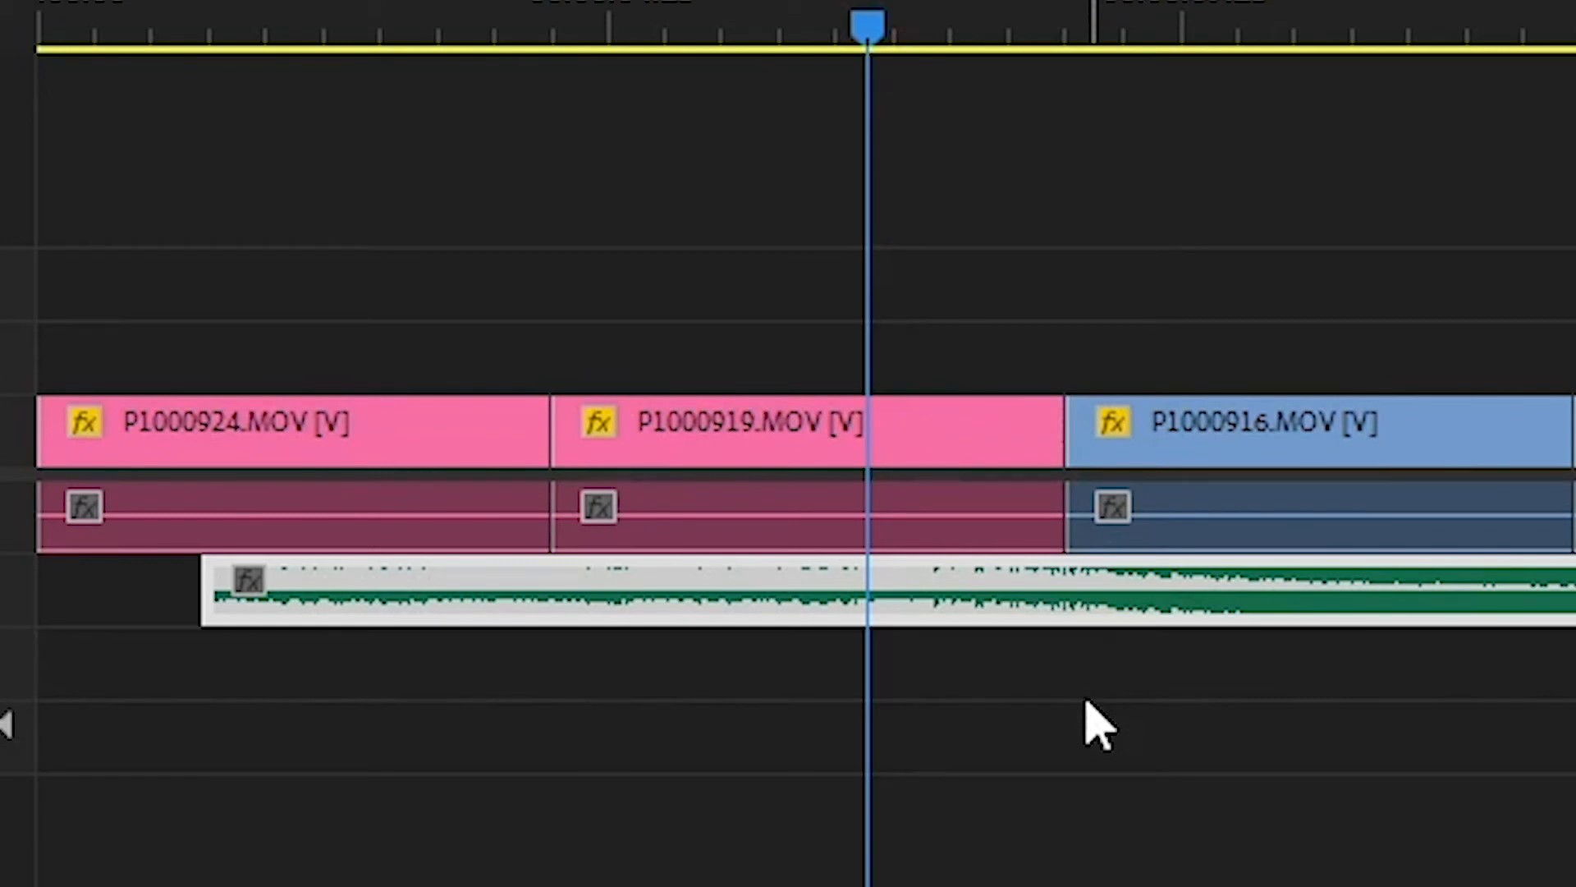
pyautogui.press('m')
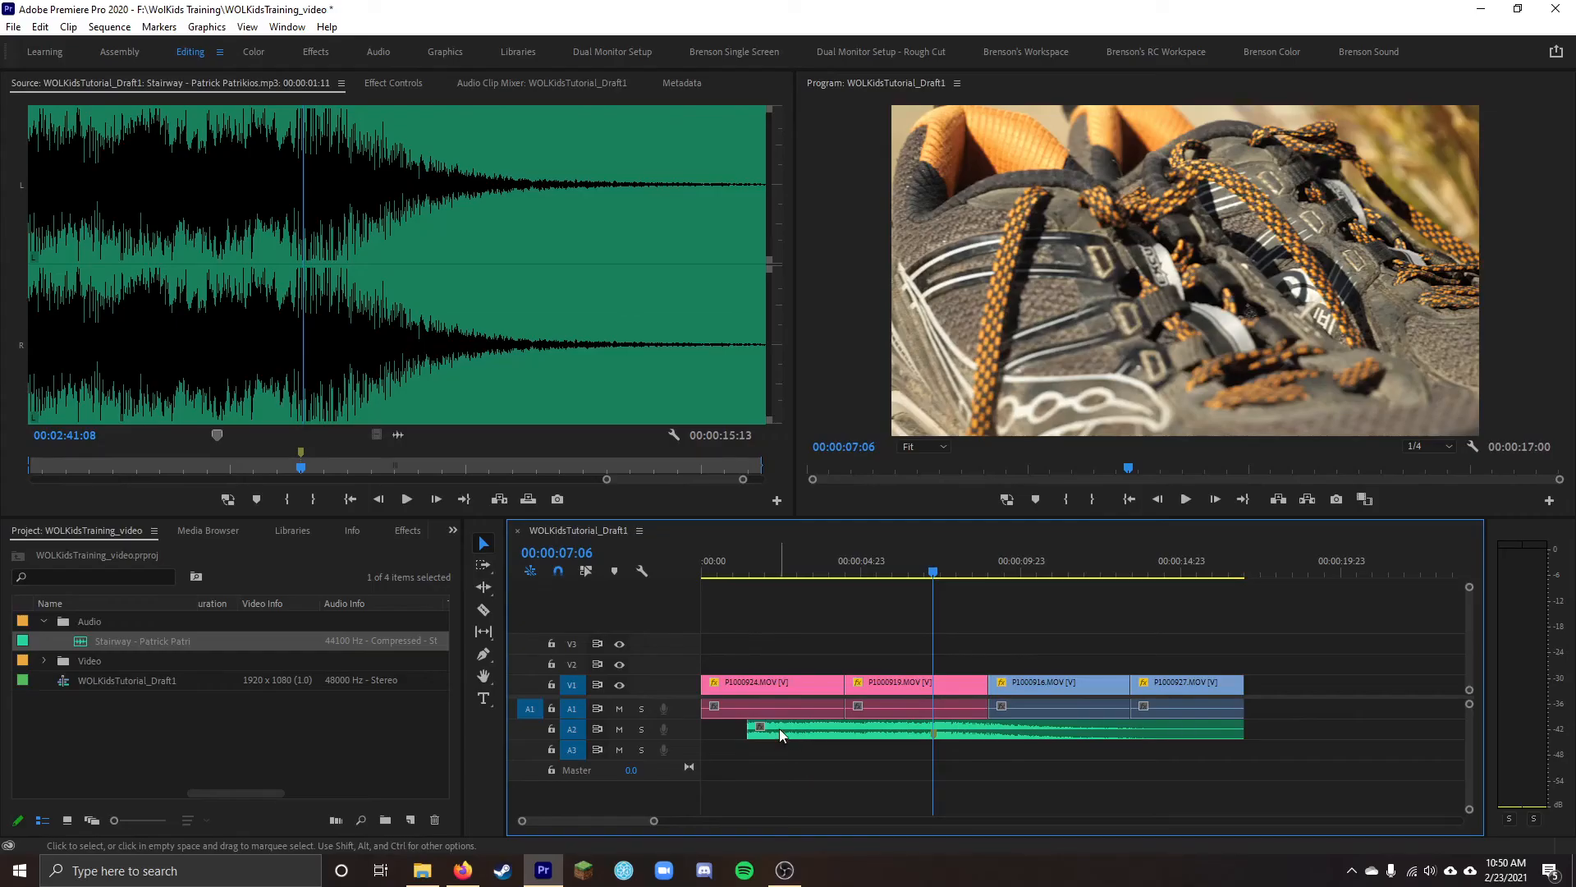
# Extend the song back to the sequence start, align its marker with the P1000916.MOV–P1000927.MOV cut, and lengthen P1000927.MOV to about 00:00:18:00
pyautogui.moveTo(780, 727); pyautogui.dragTo(681, 735)
pyautogui.click(1120, 780)
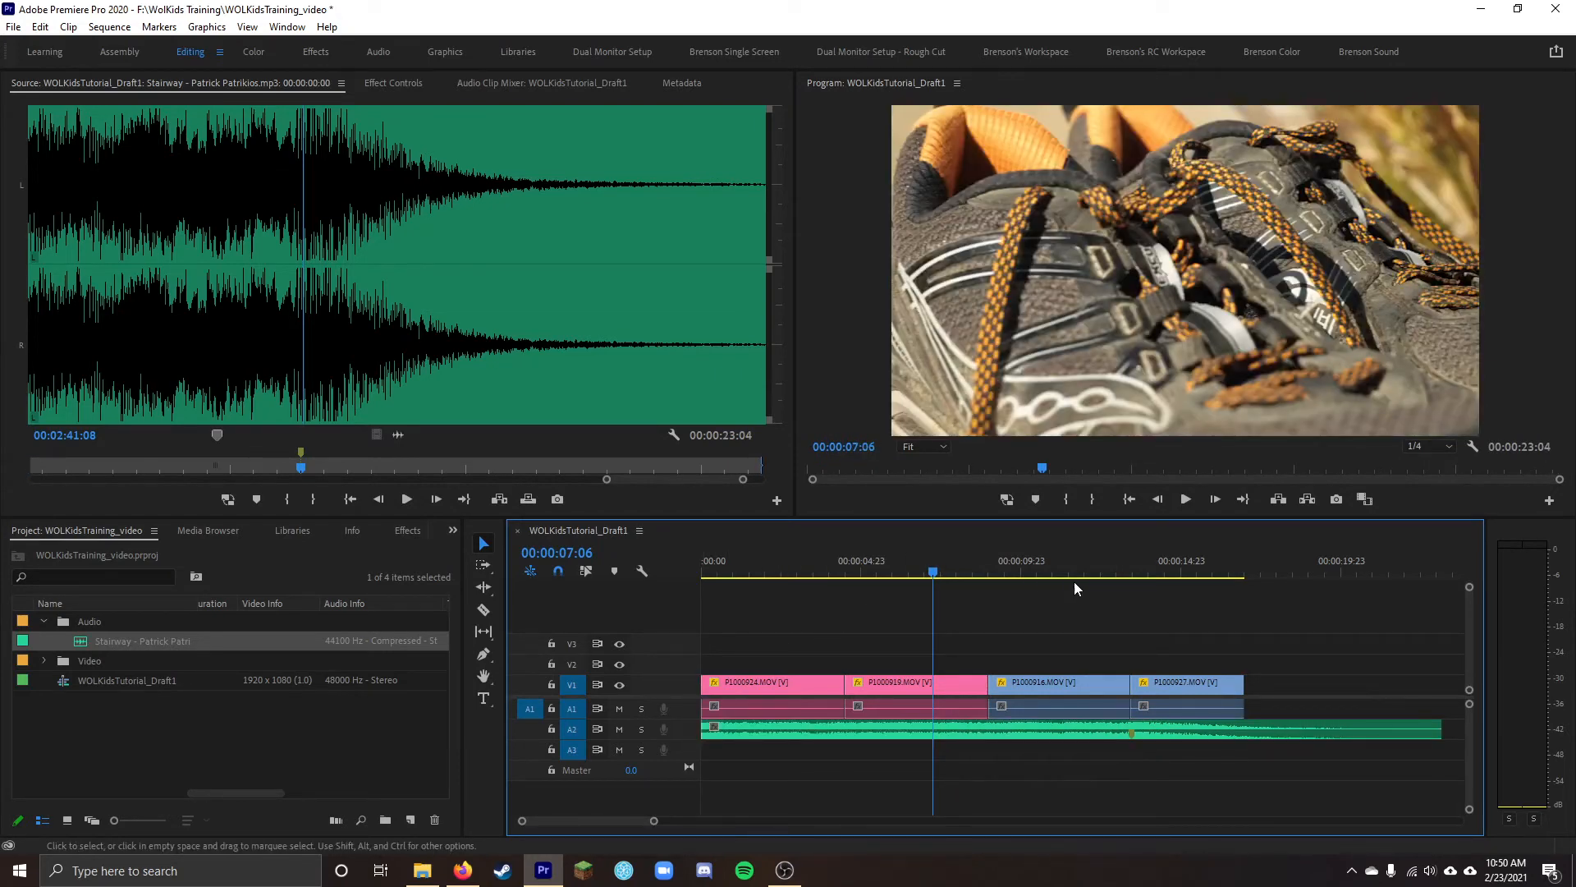
pyautogui.click(1104, 567)
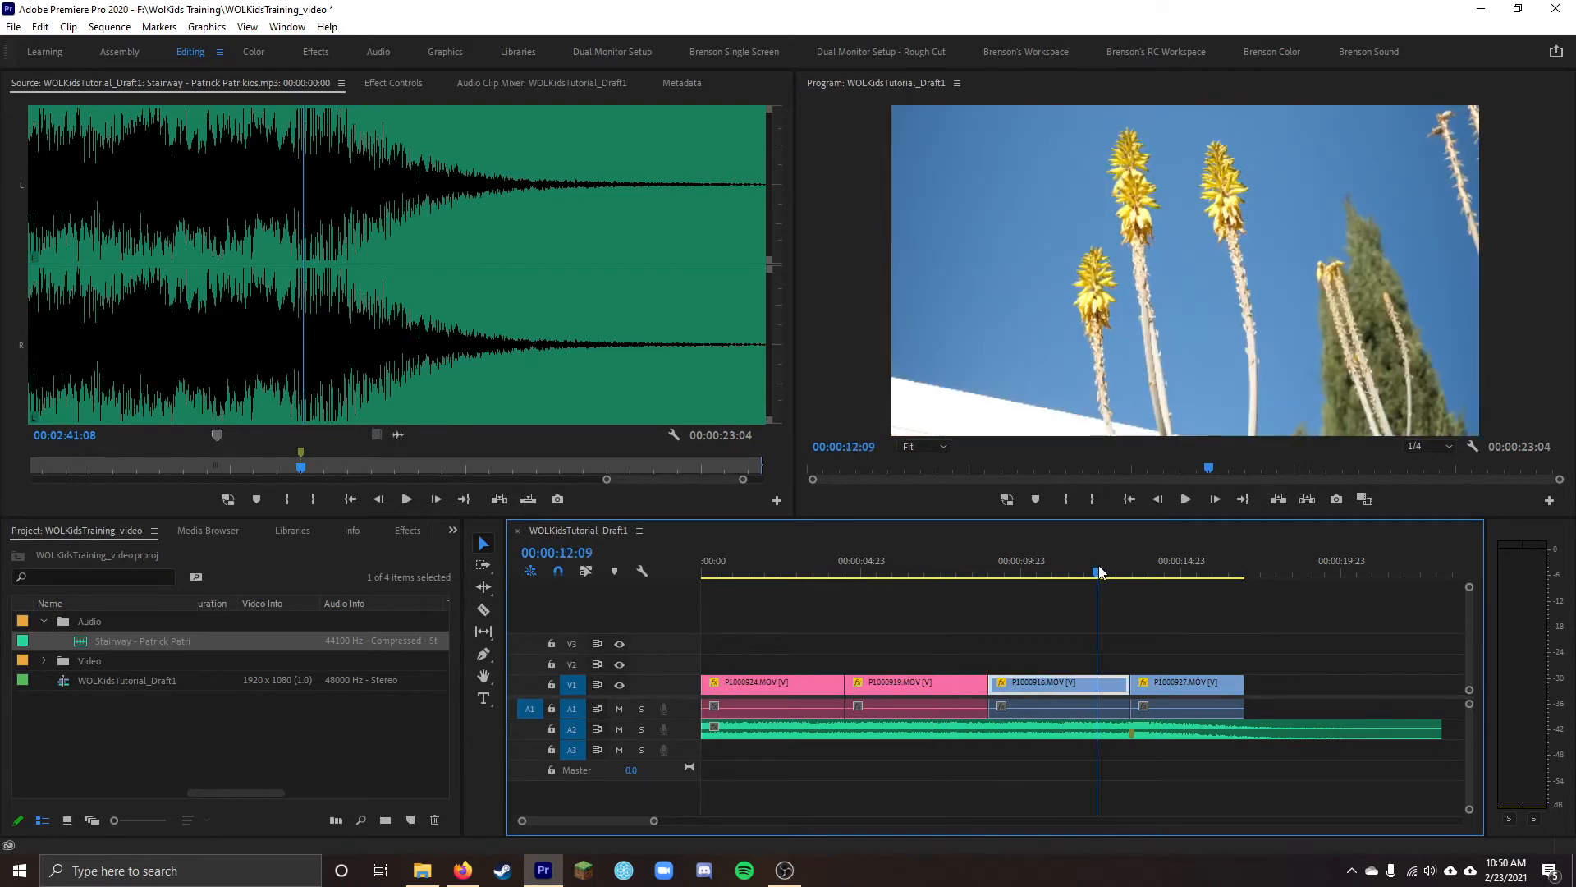
pyautogui.click(1146, 591)
pyautogui.press('space')
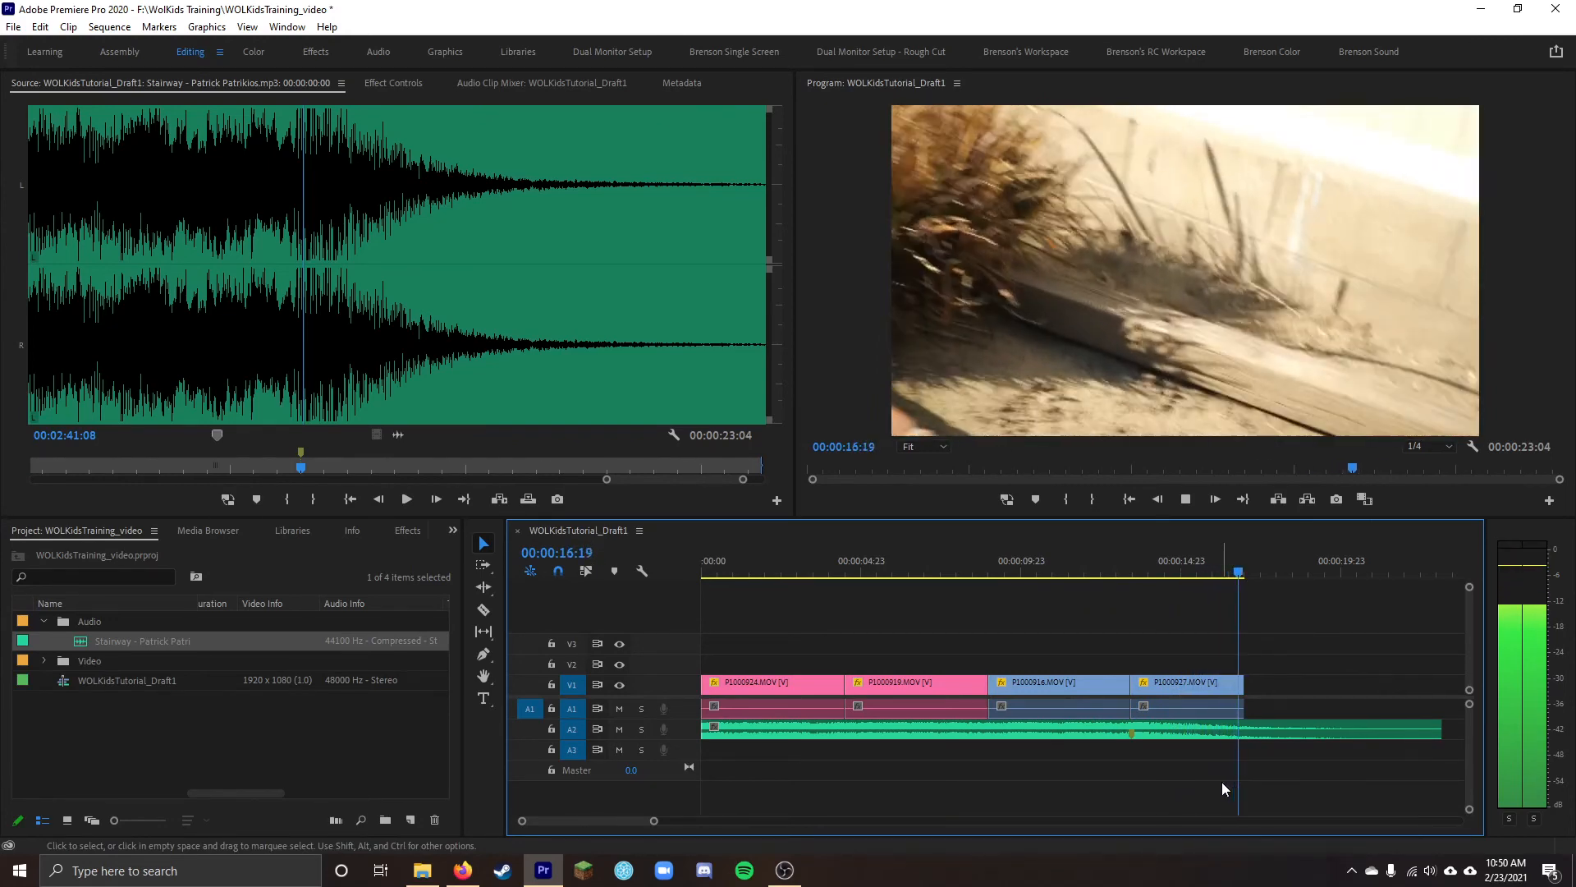
pyautogui.click(1275, 729)
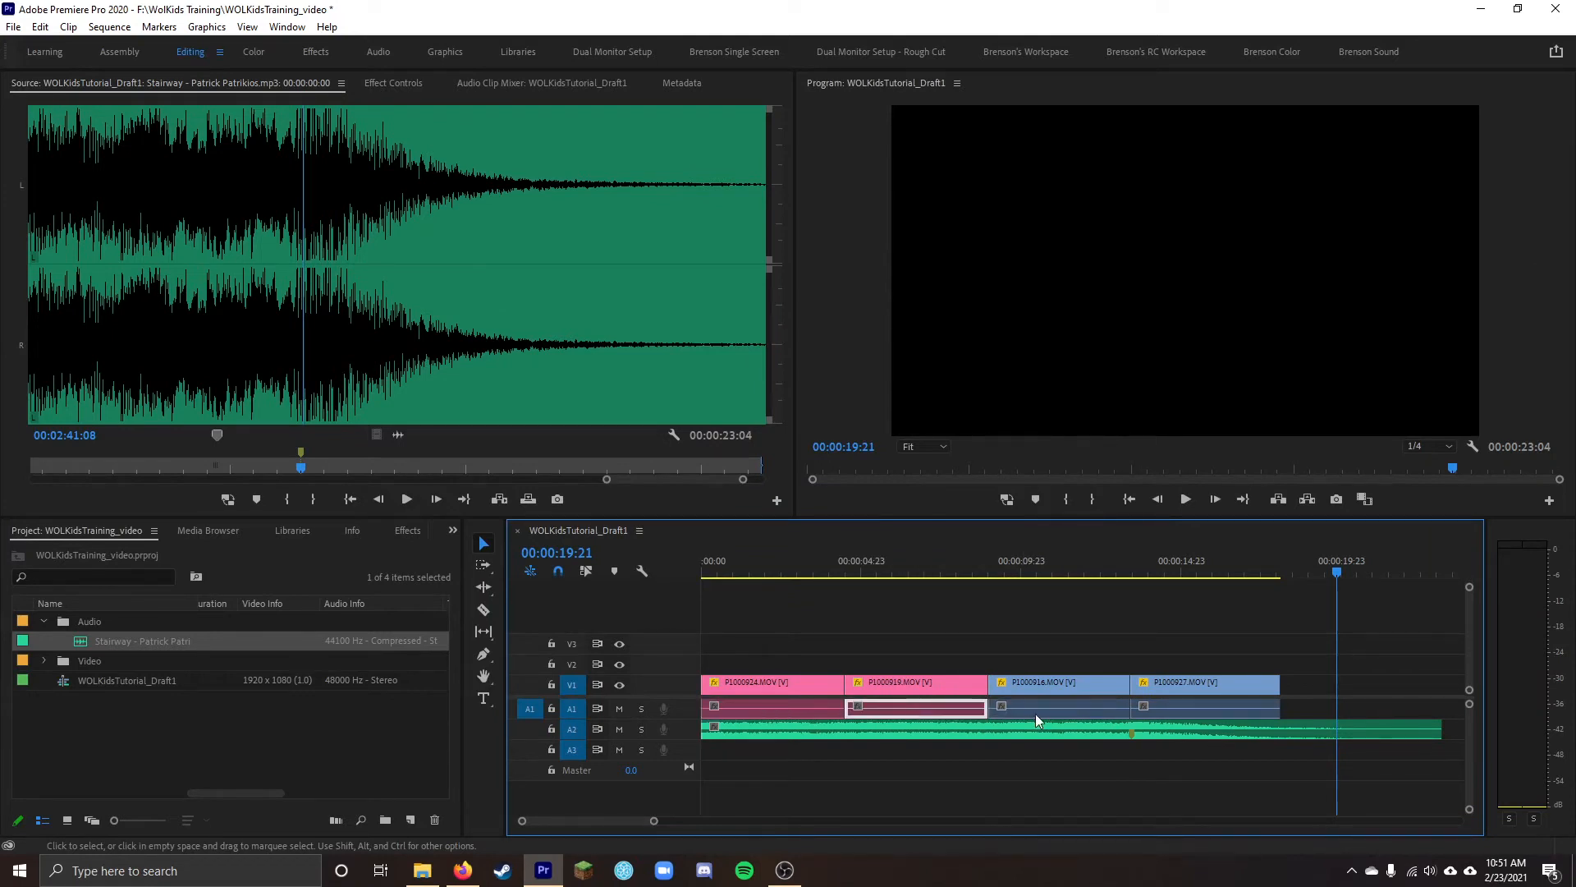
# Disable the camera audio of P1000924.MOV, P1000919.MOV and P1000916.MOV on track A1
pyautogui.keyDown('shift'); pyautogui.click(884, 703); pyautogui.keyUp('shift')
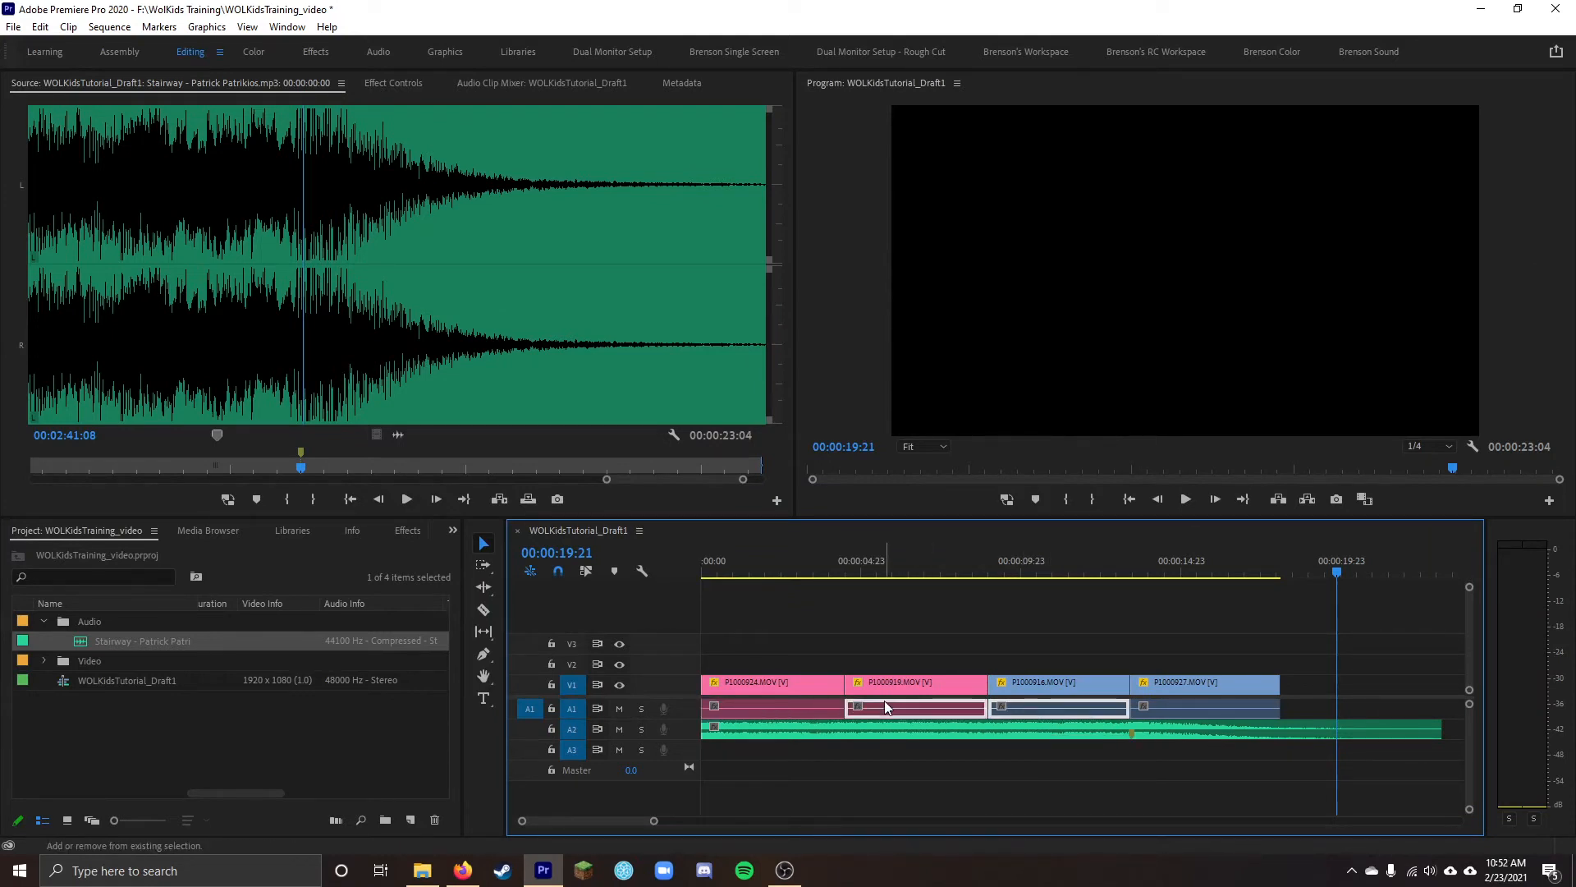
pyautogui.keyDown('shift'); pyautogui.click(766, 703); pyautogui.keyUp('shift')
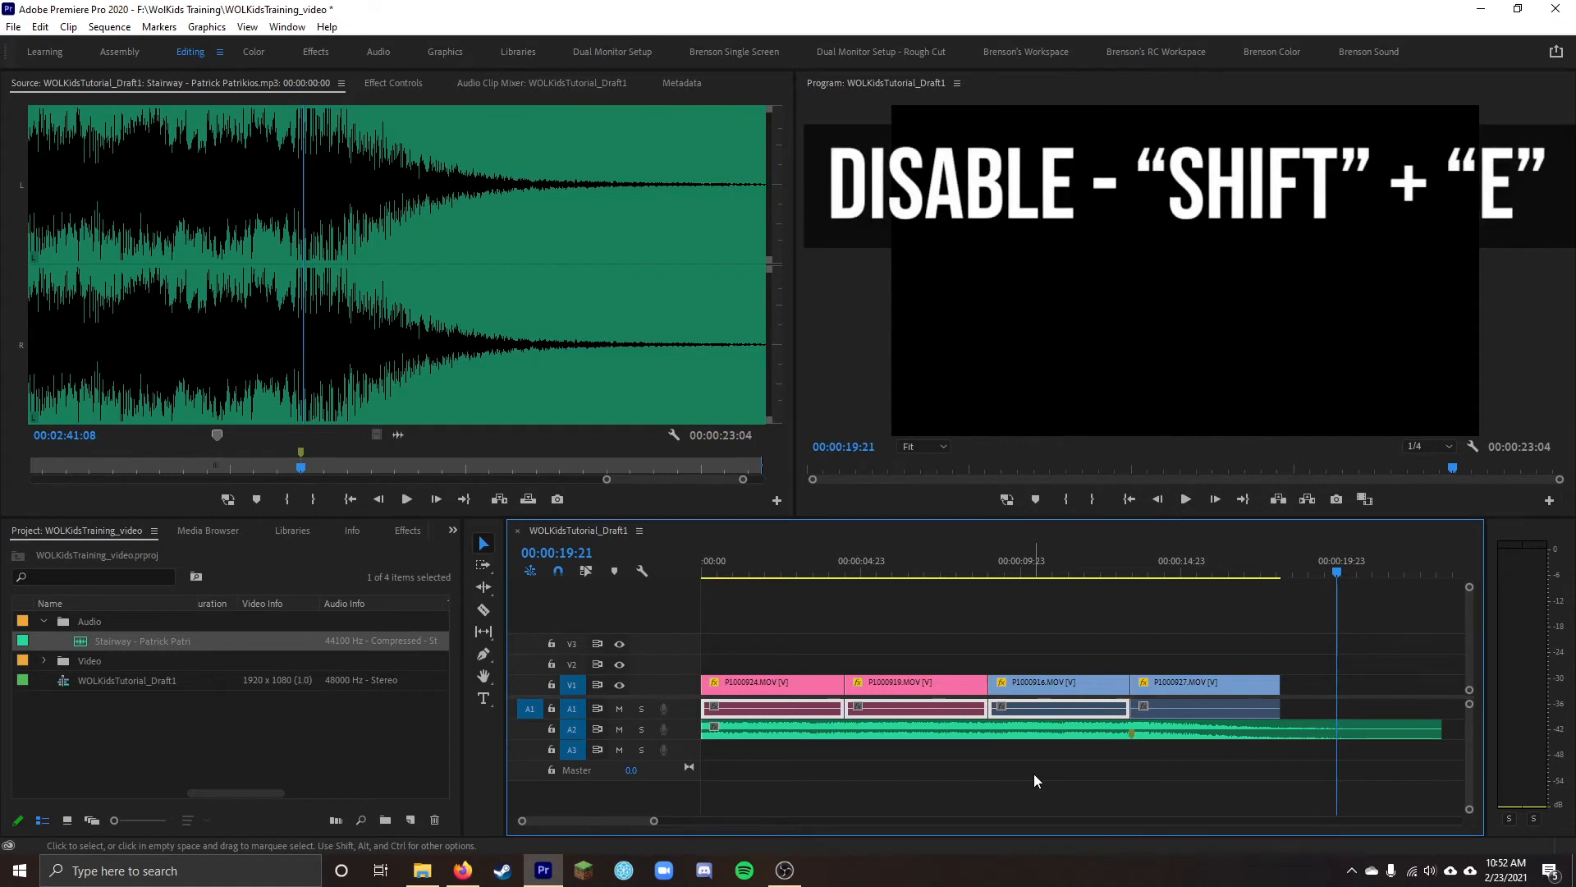
pyautogui.hotkey('shift', 'e')
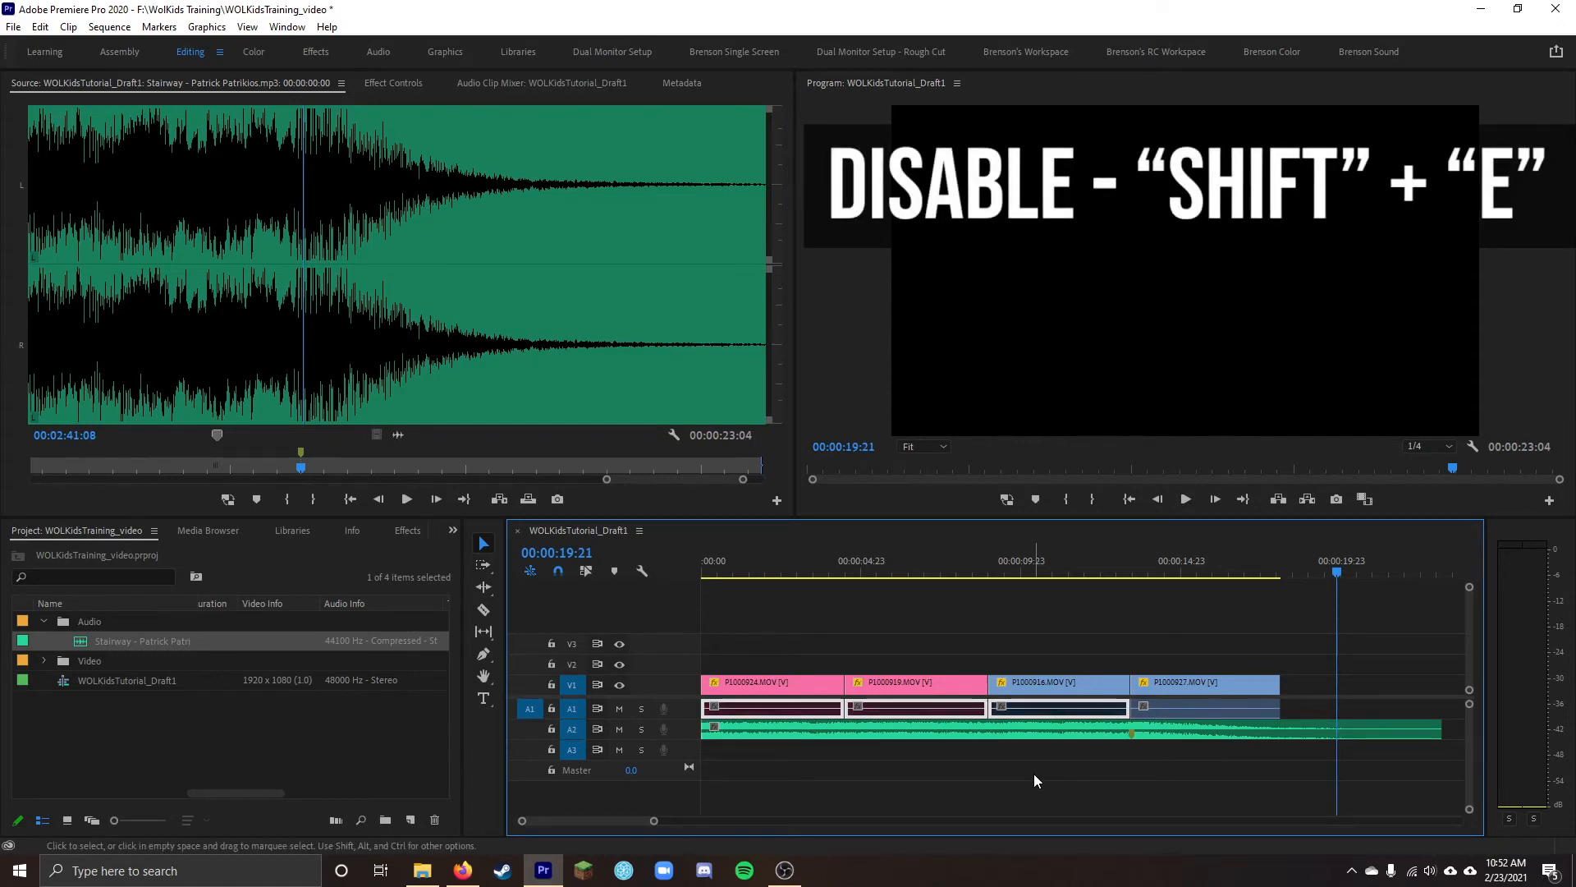
pyautogui.click(1004, 762)
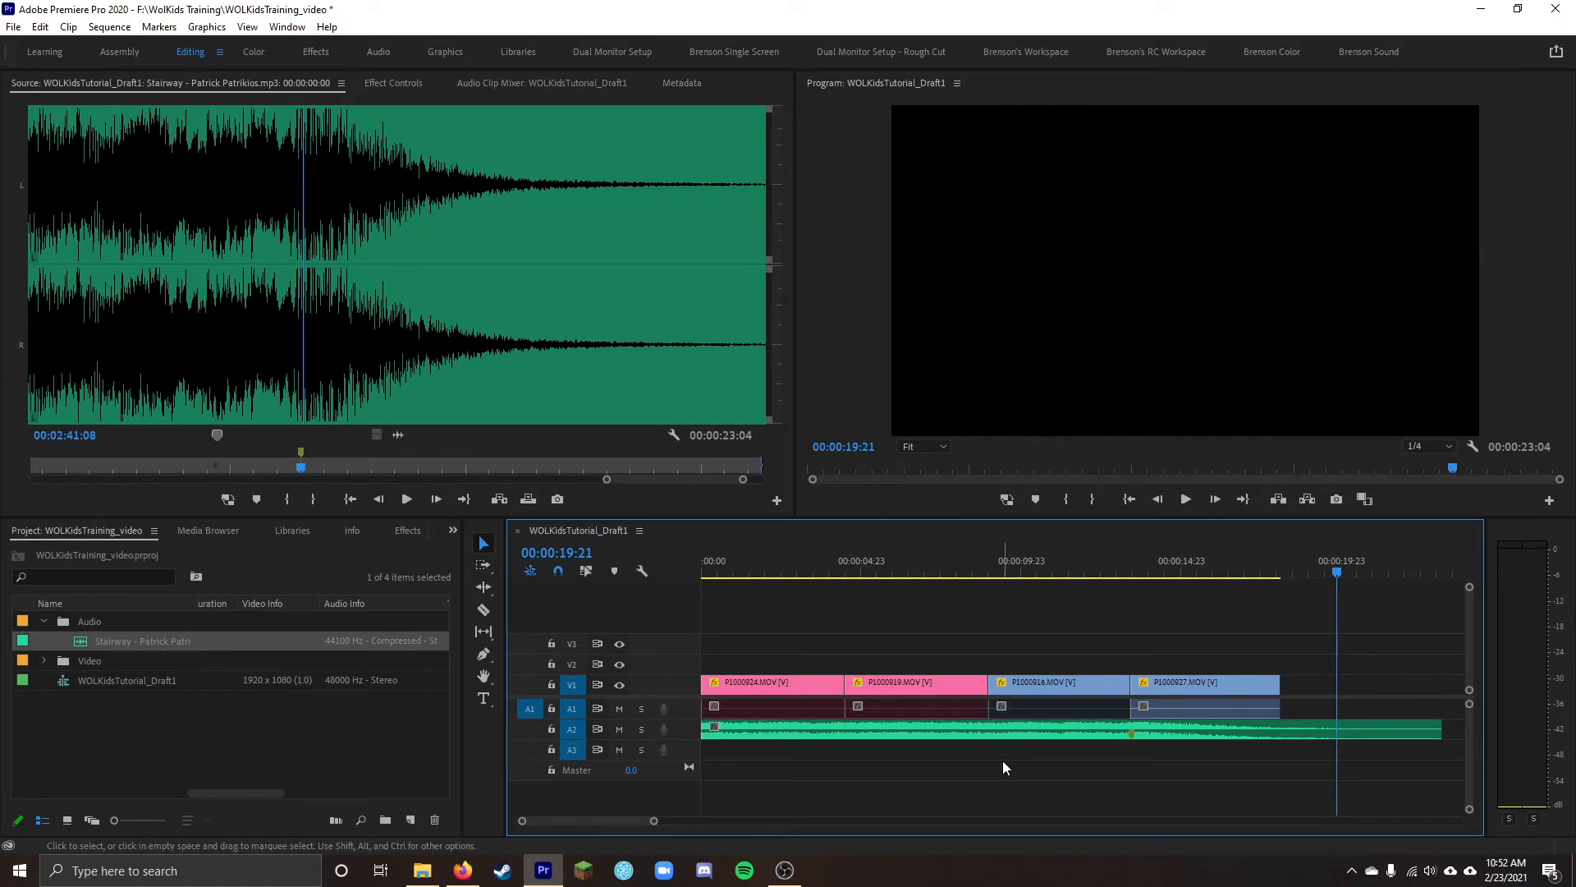
# Try disabling the P1000924.MOV video clip on track V1 and enable it again
pyautogui.click(742, 571)
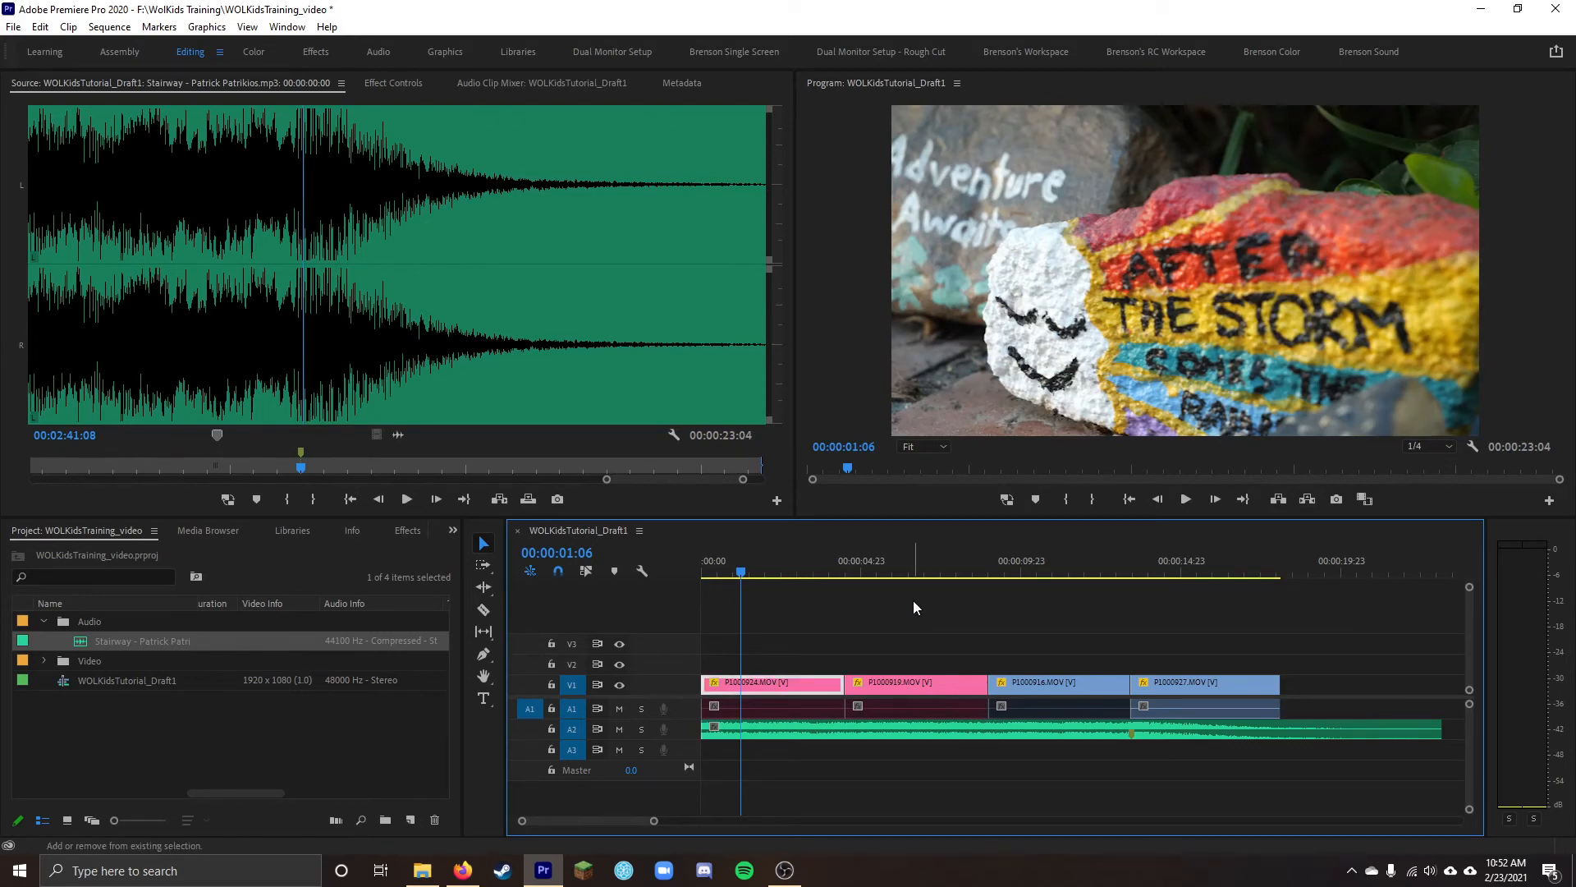
pyautogui.hotkey('shift', 'e')
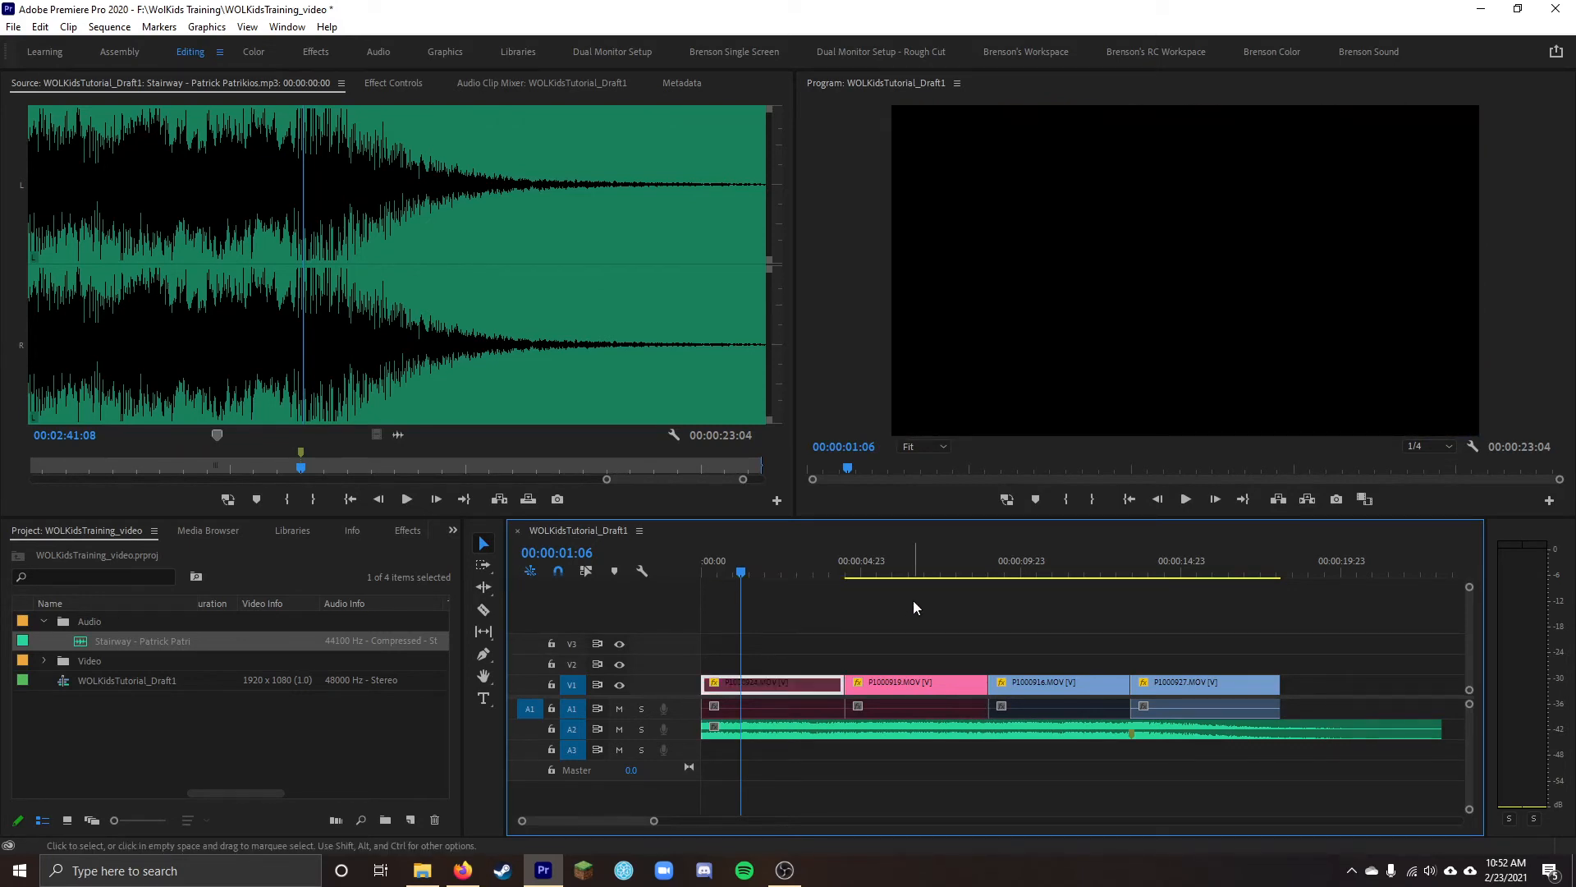
pyautogui.hotkey('shift', 'e')
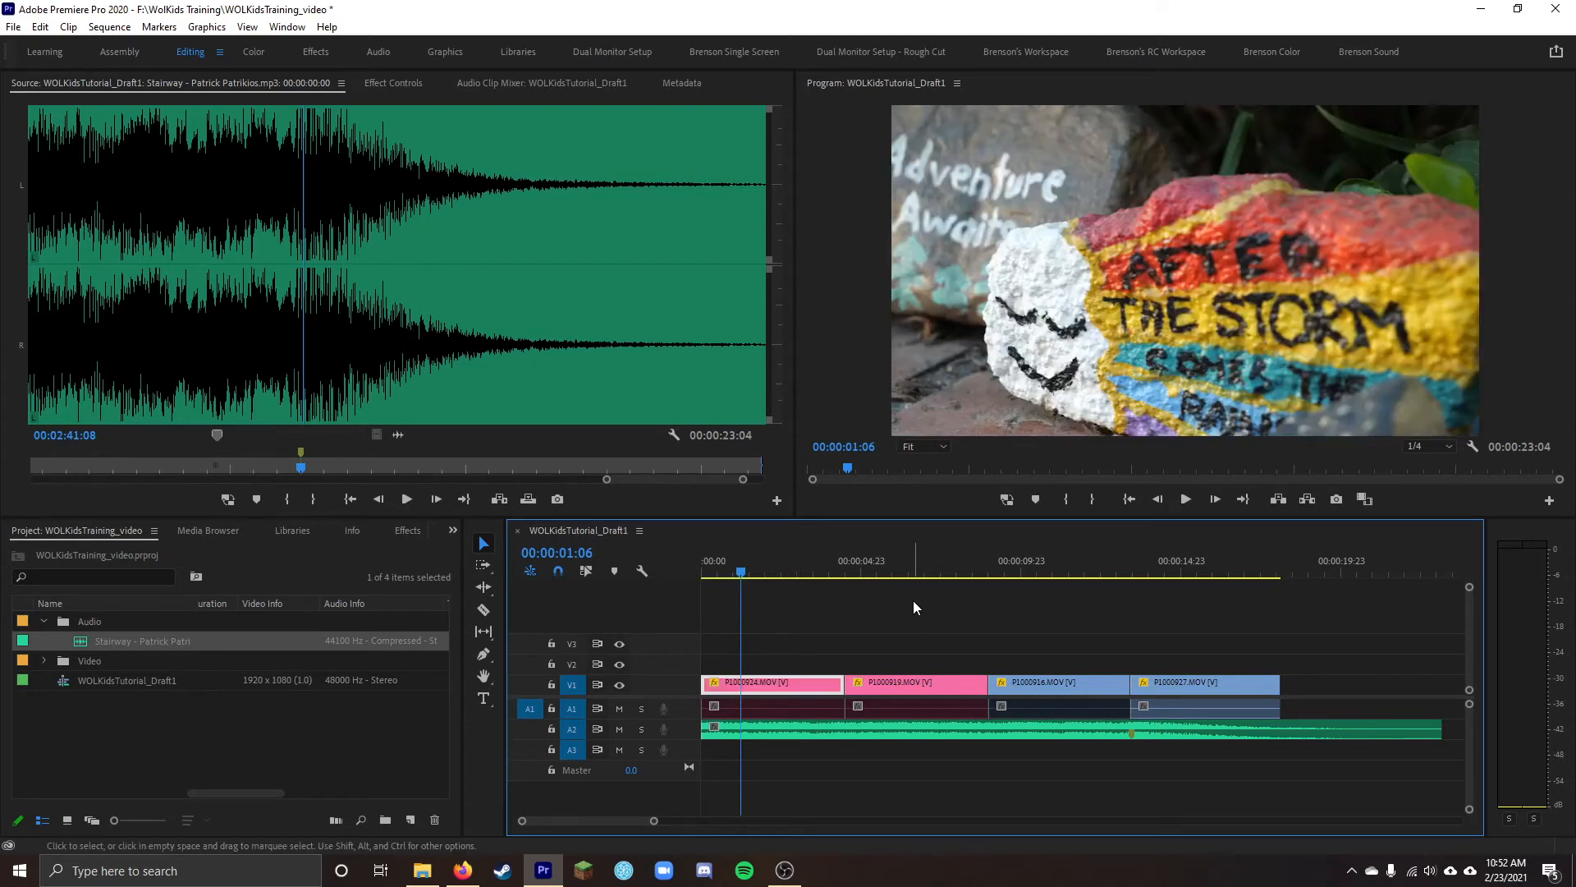
pyautogui.click(914, 603)
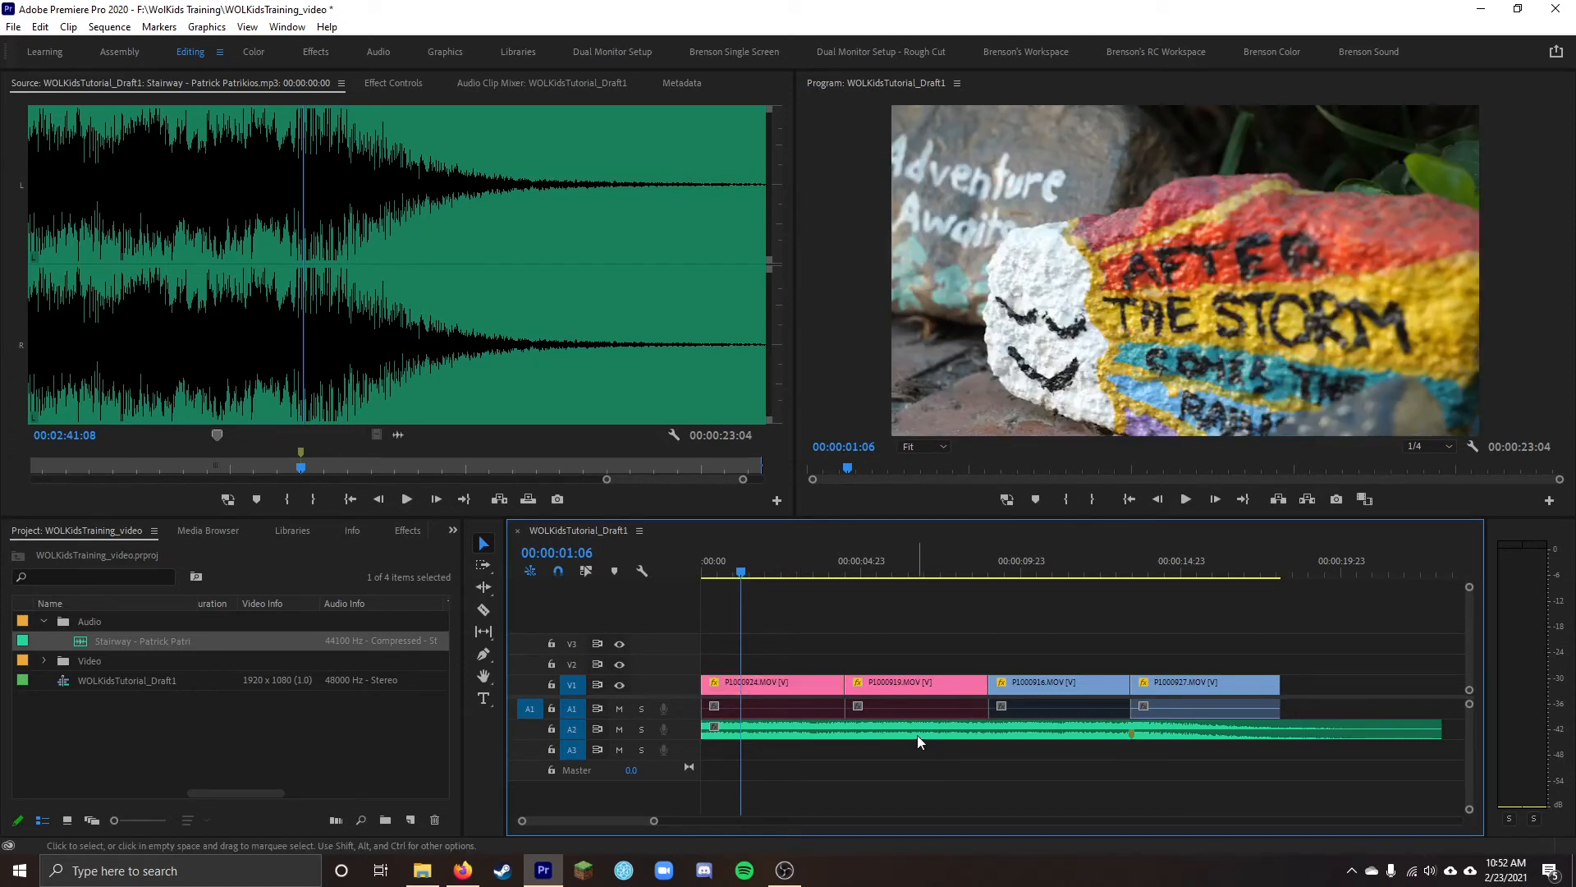
# Adjust the audio gain of the song on track A2 by -12 dB and play back the sequence, including P1000927.MOV
pyautogui.rightClick(885, 728)
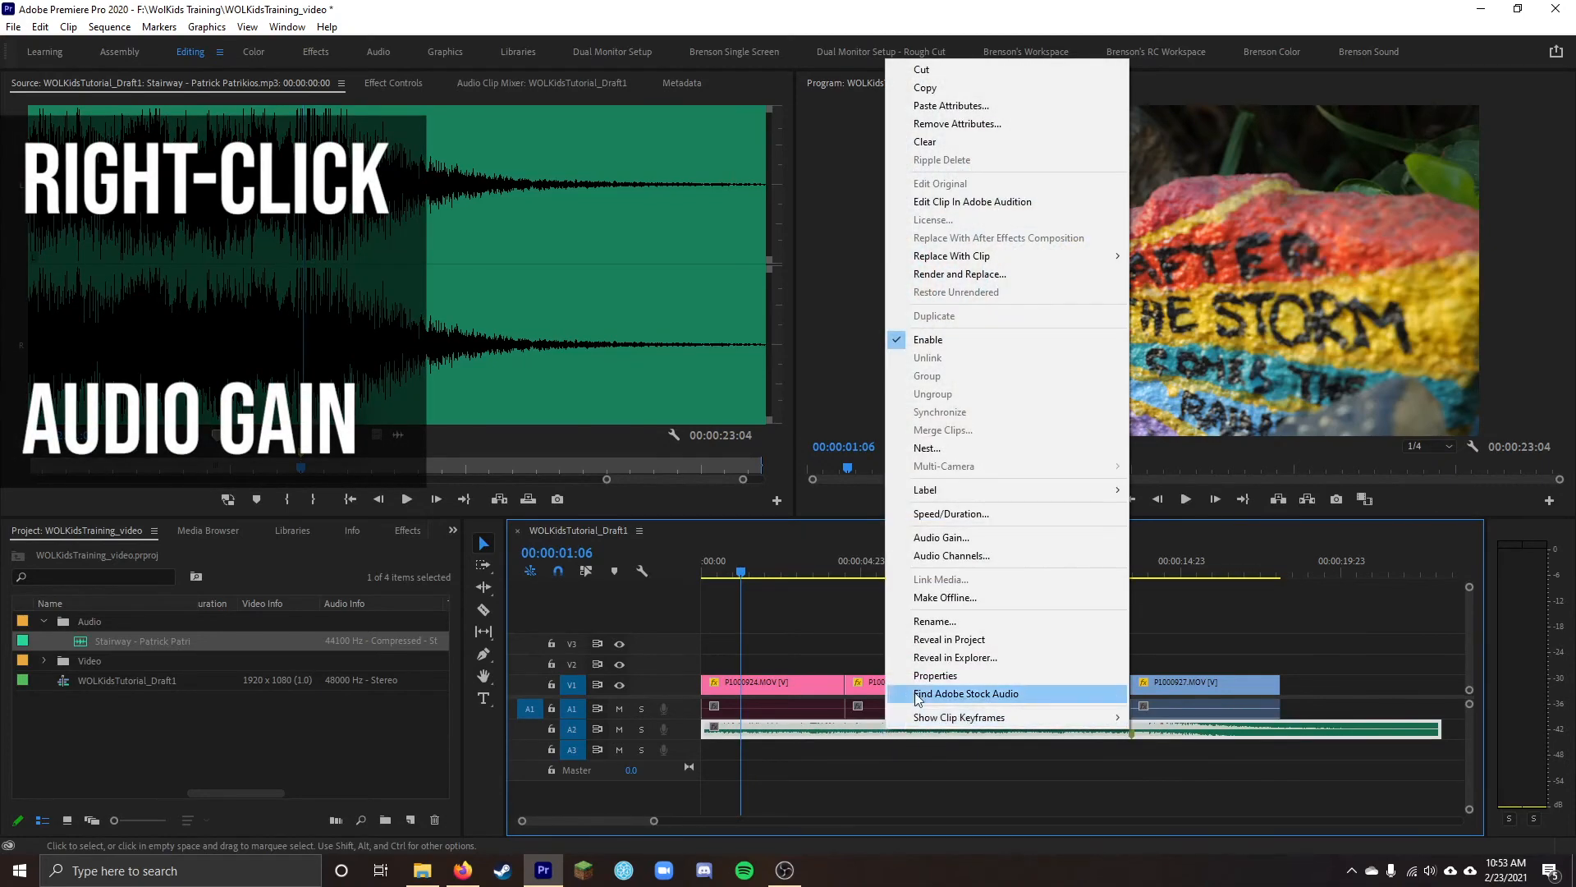
pyautogui.click(989, 536)
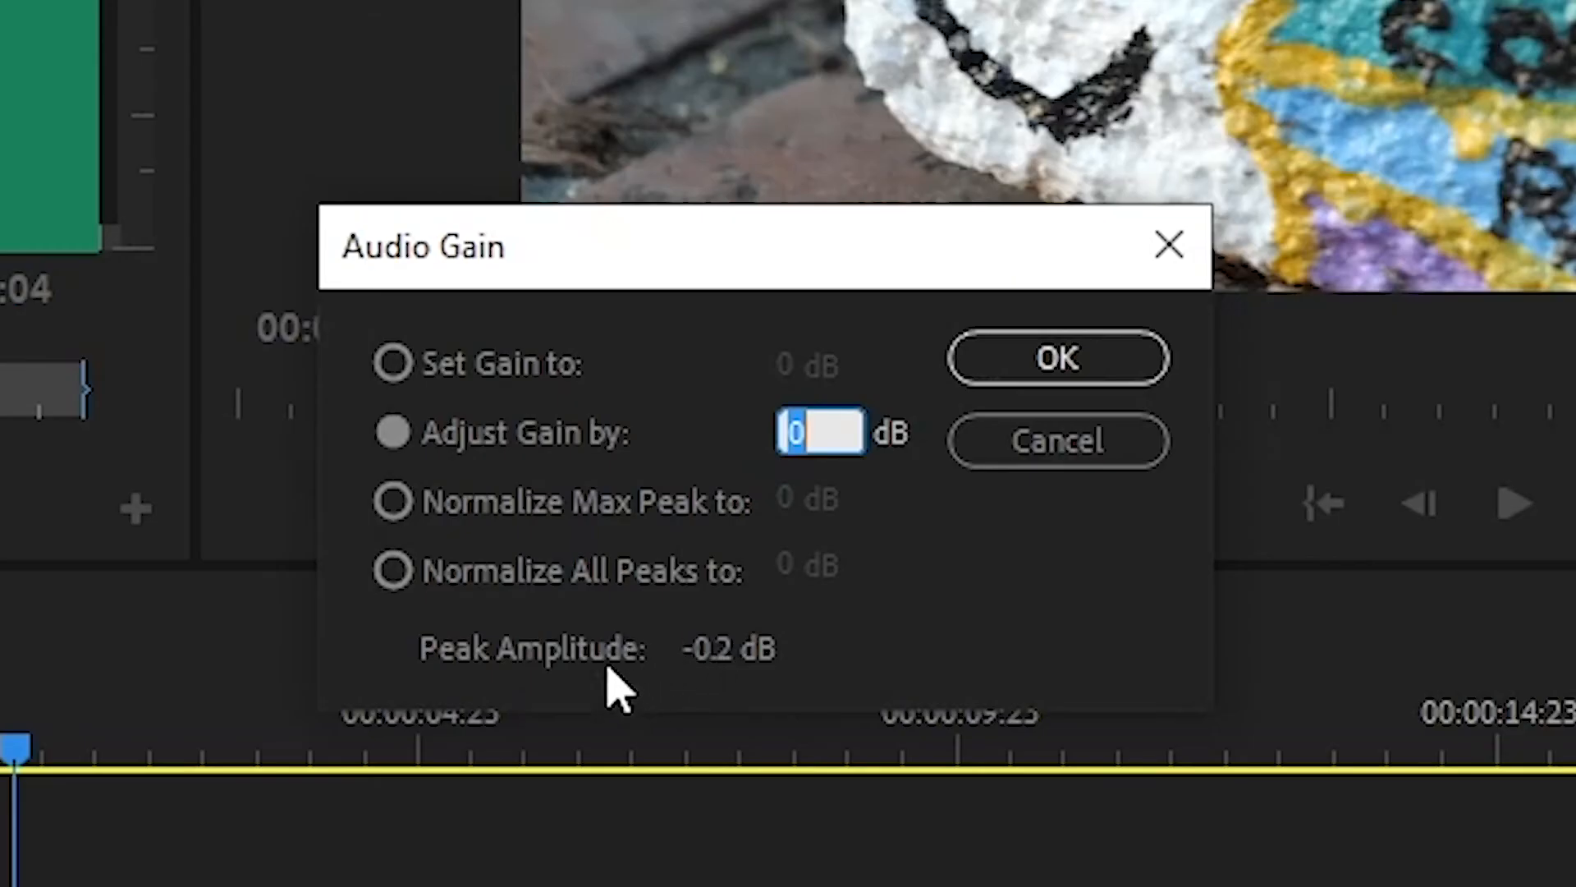
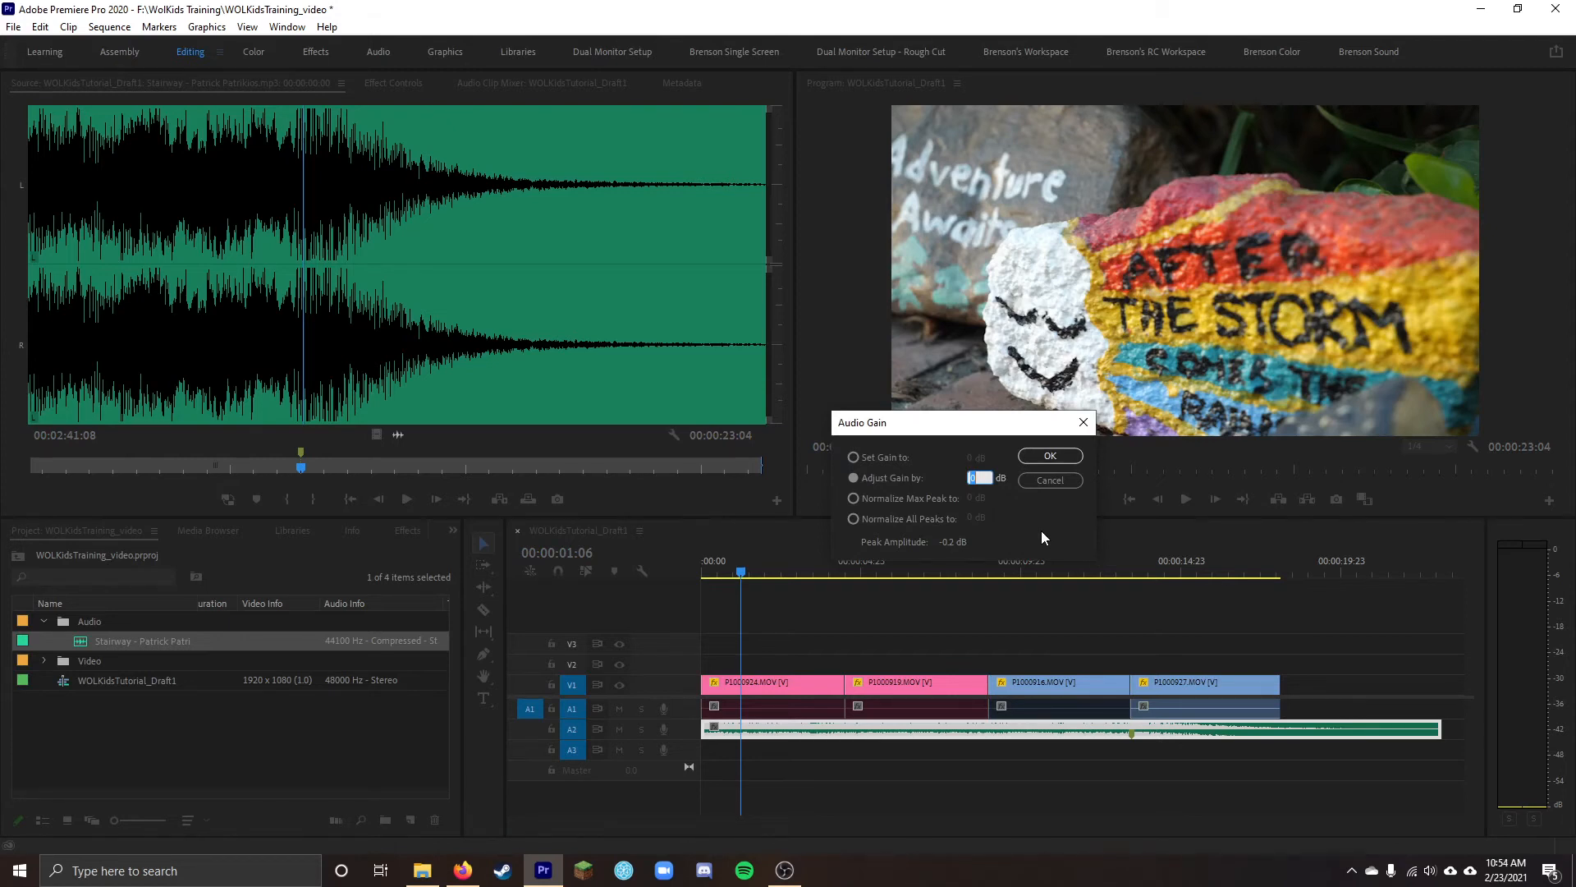
pyautogui.write('-12')
pyautogui.press('Return')
pyautogui.click(878, 751)
pyautogui.press('space')
pyautogui.press('space')
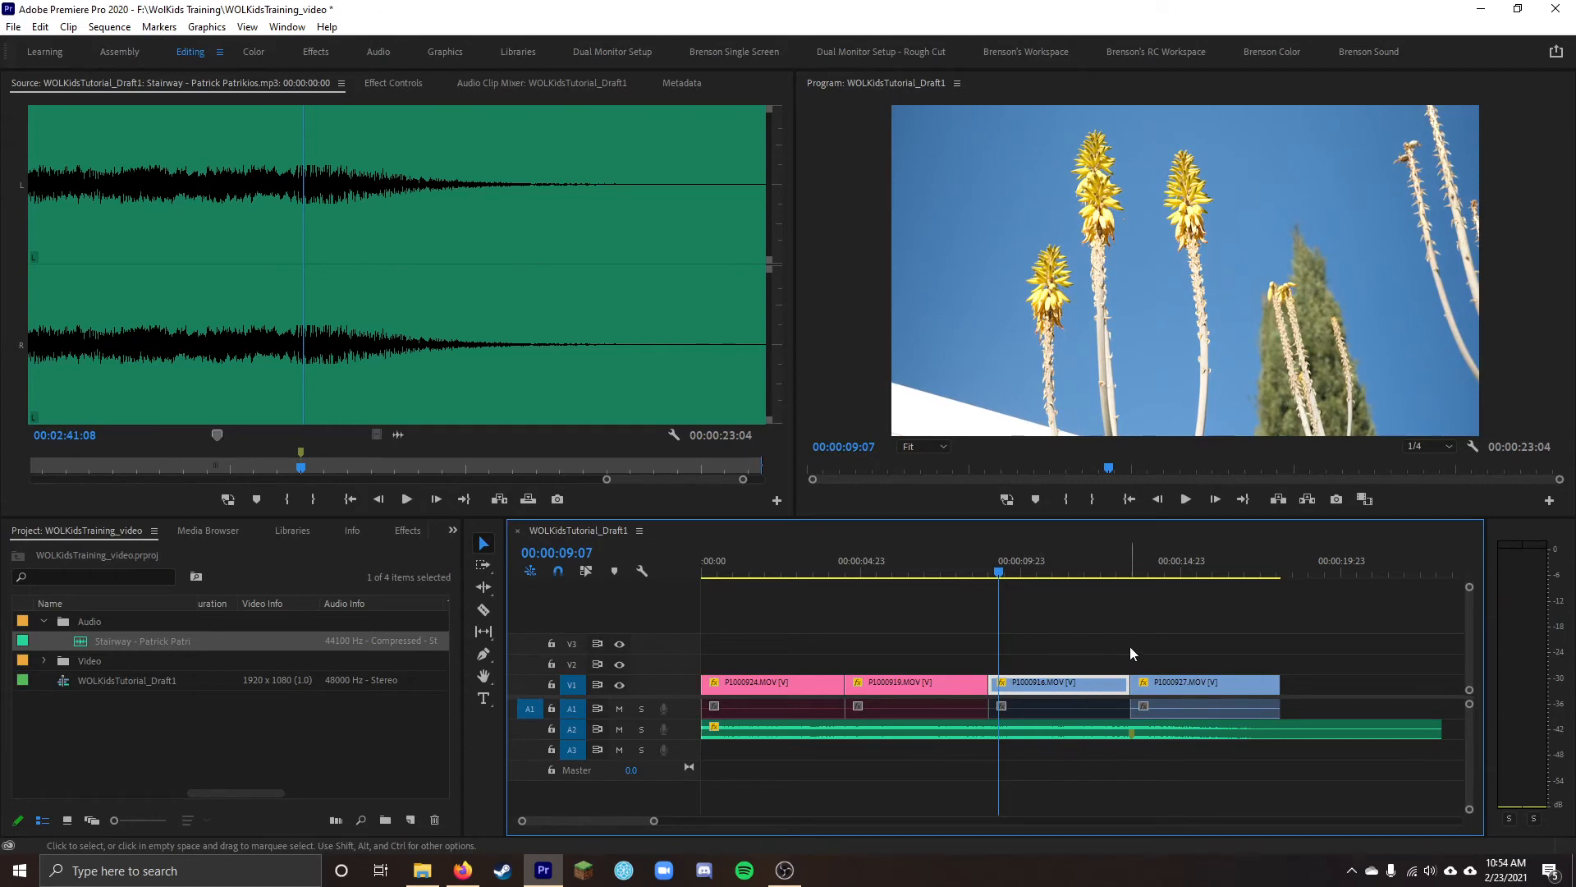
pyautogui.click(1152, 578)
pyautogui.press('space')
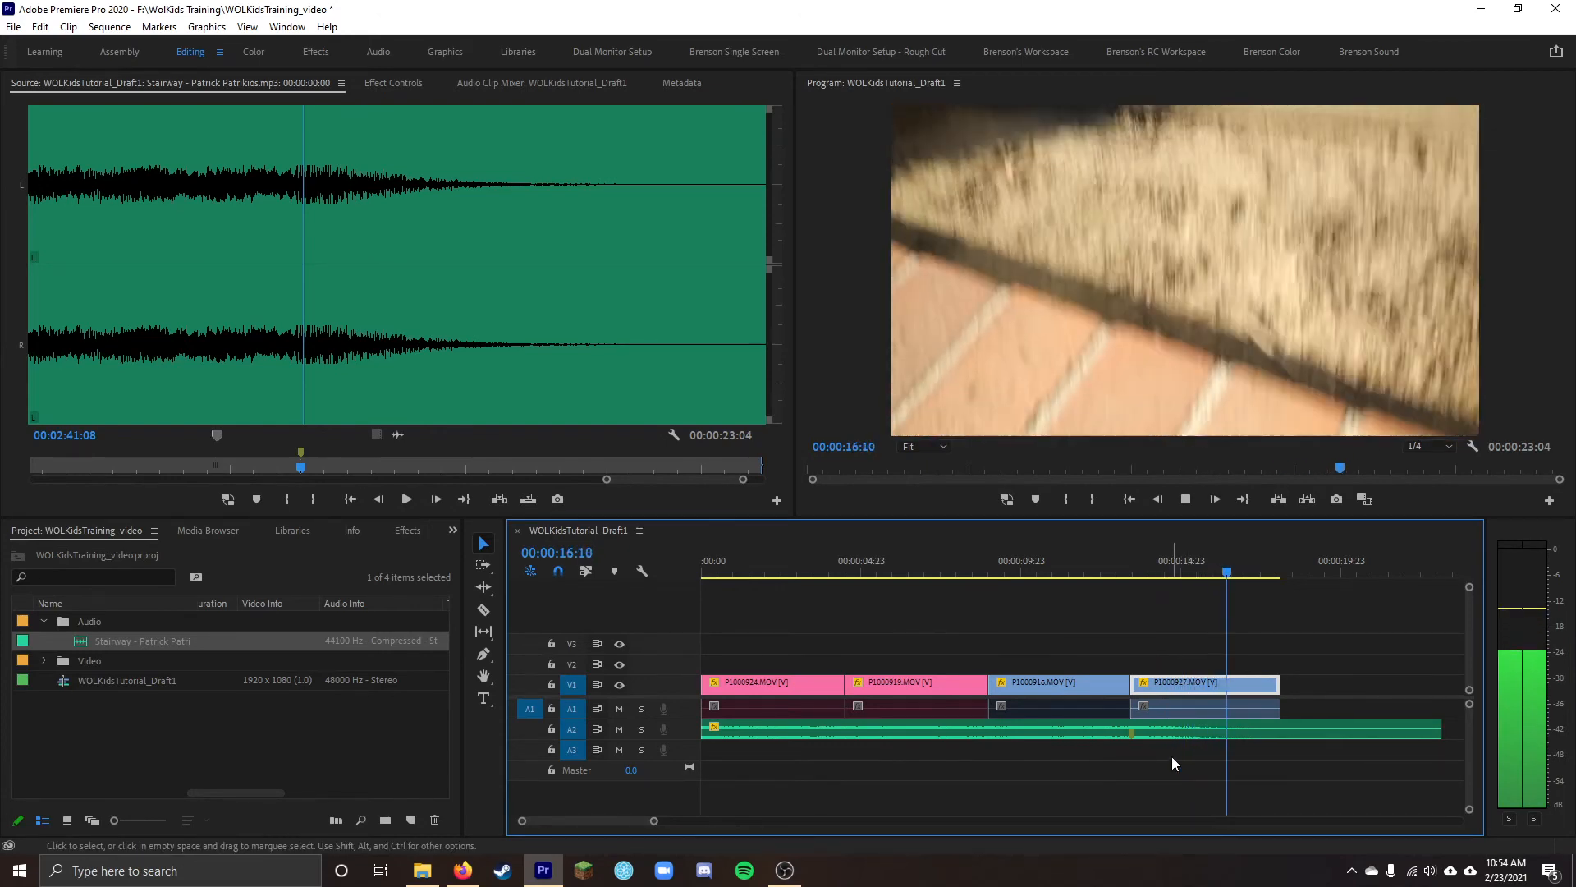
pyautogui.press('space')
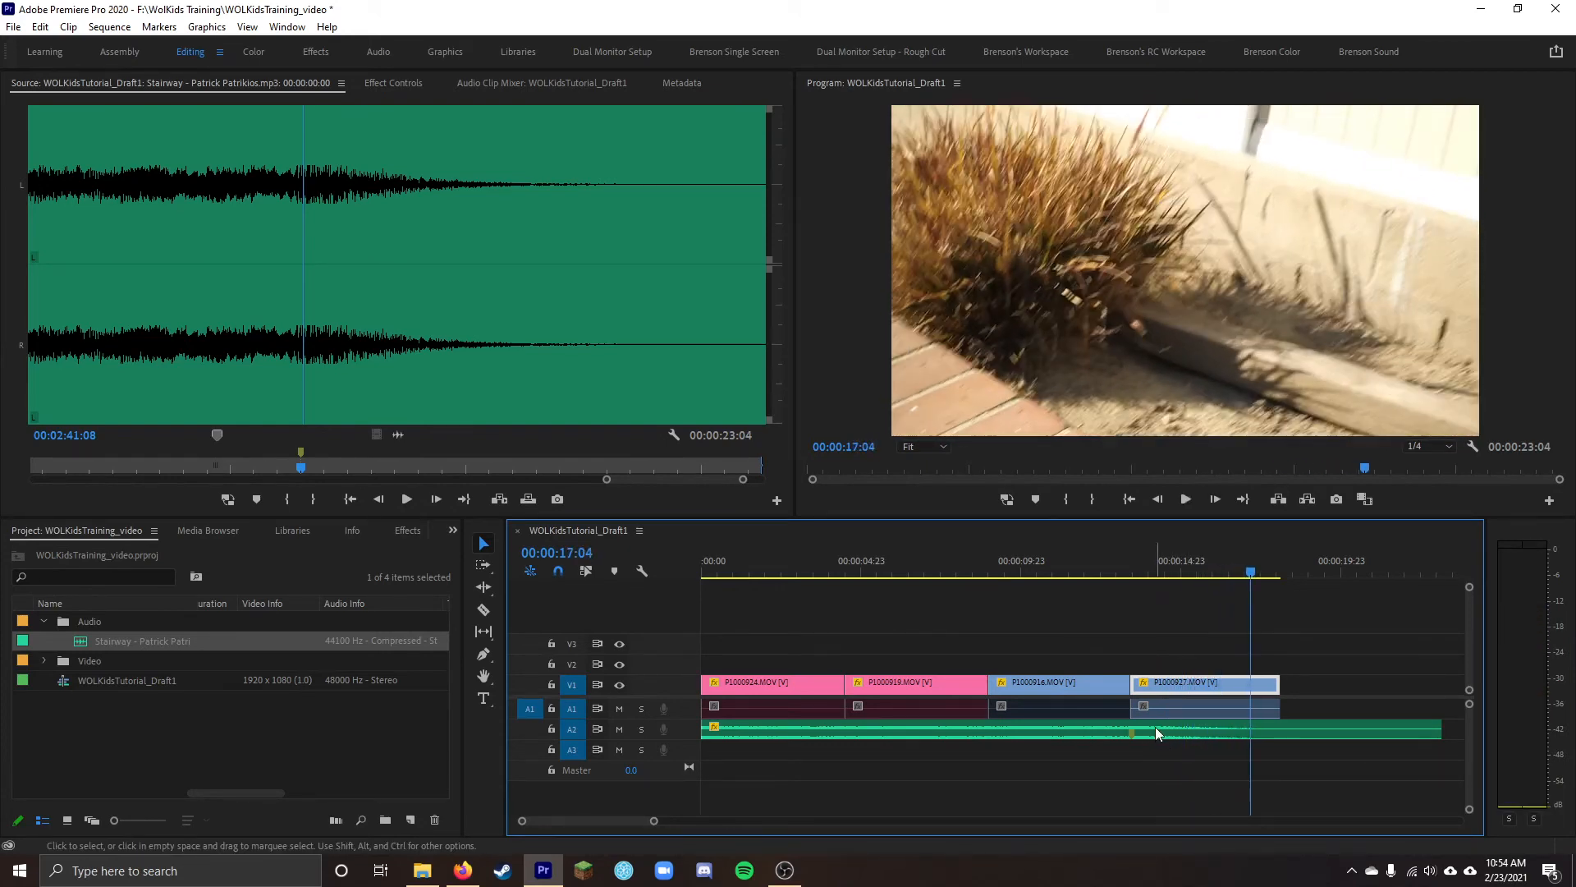
# Adjust the audio gain of P1000927.MOV's camera audio on track A1 and play back from the cut before that clip
pyautogui.rightClick(1185, 704)
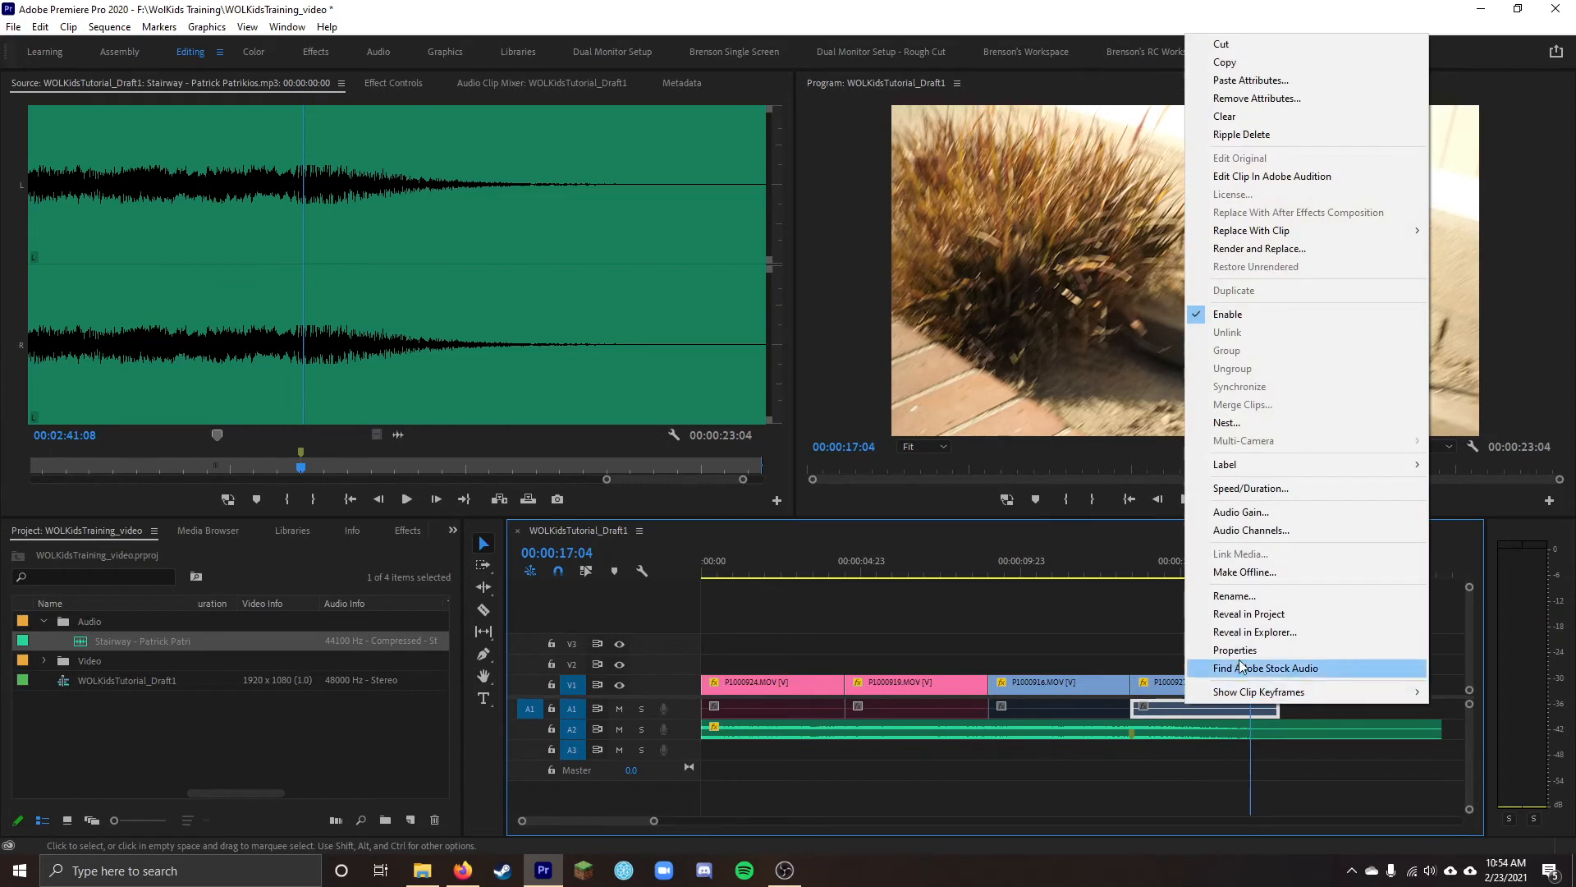
pyautogui.click(1276, 513)
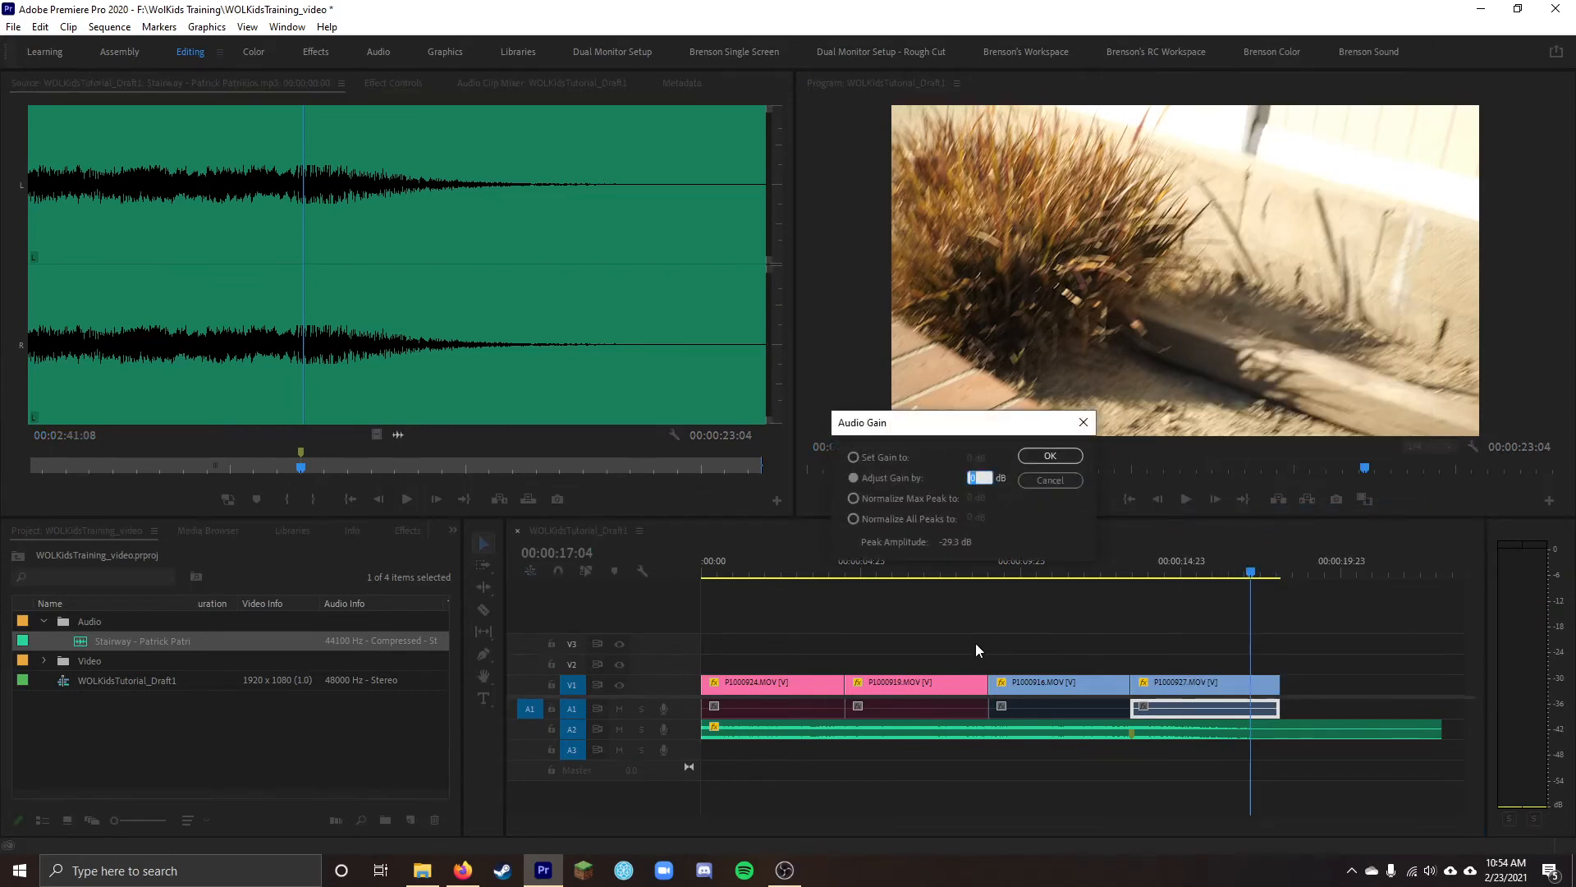
pyautogui.press('Return')
pyautogui.press('Up')
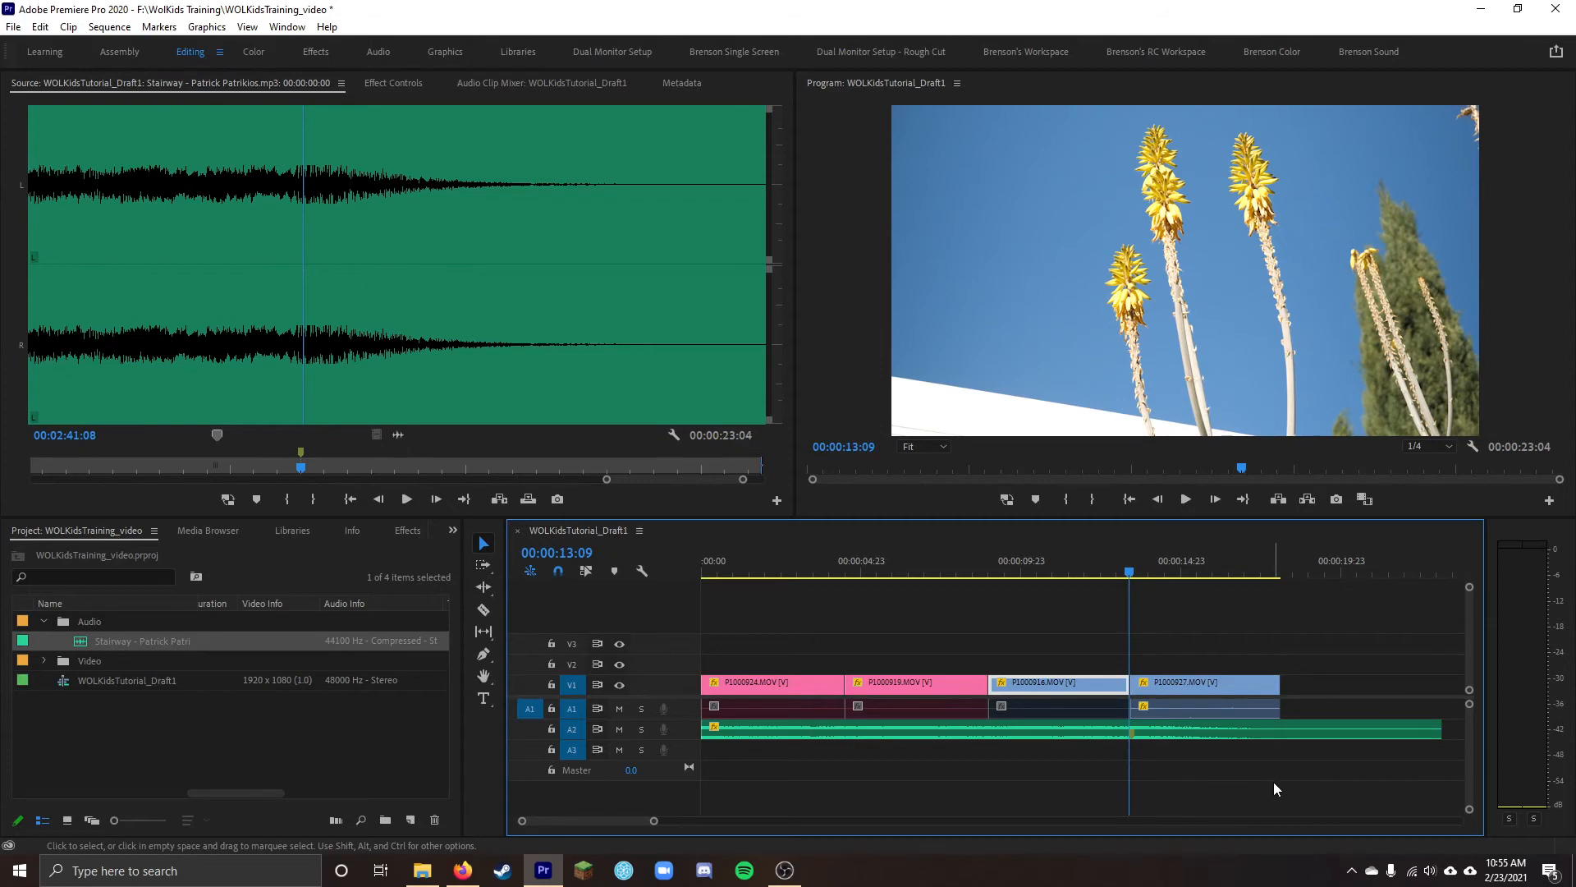
pyautogui.press('space')
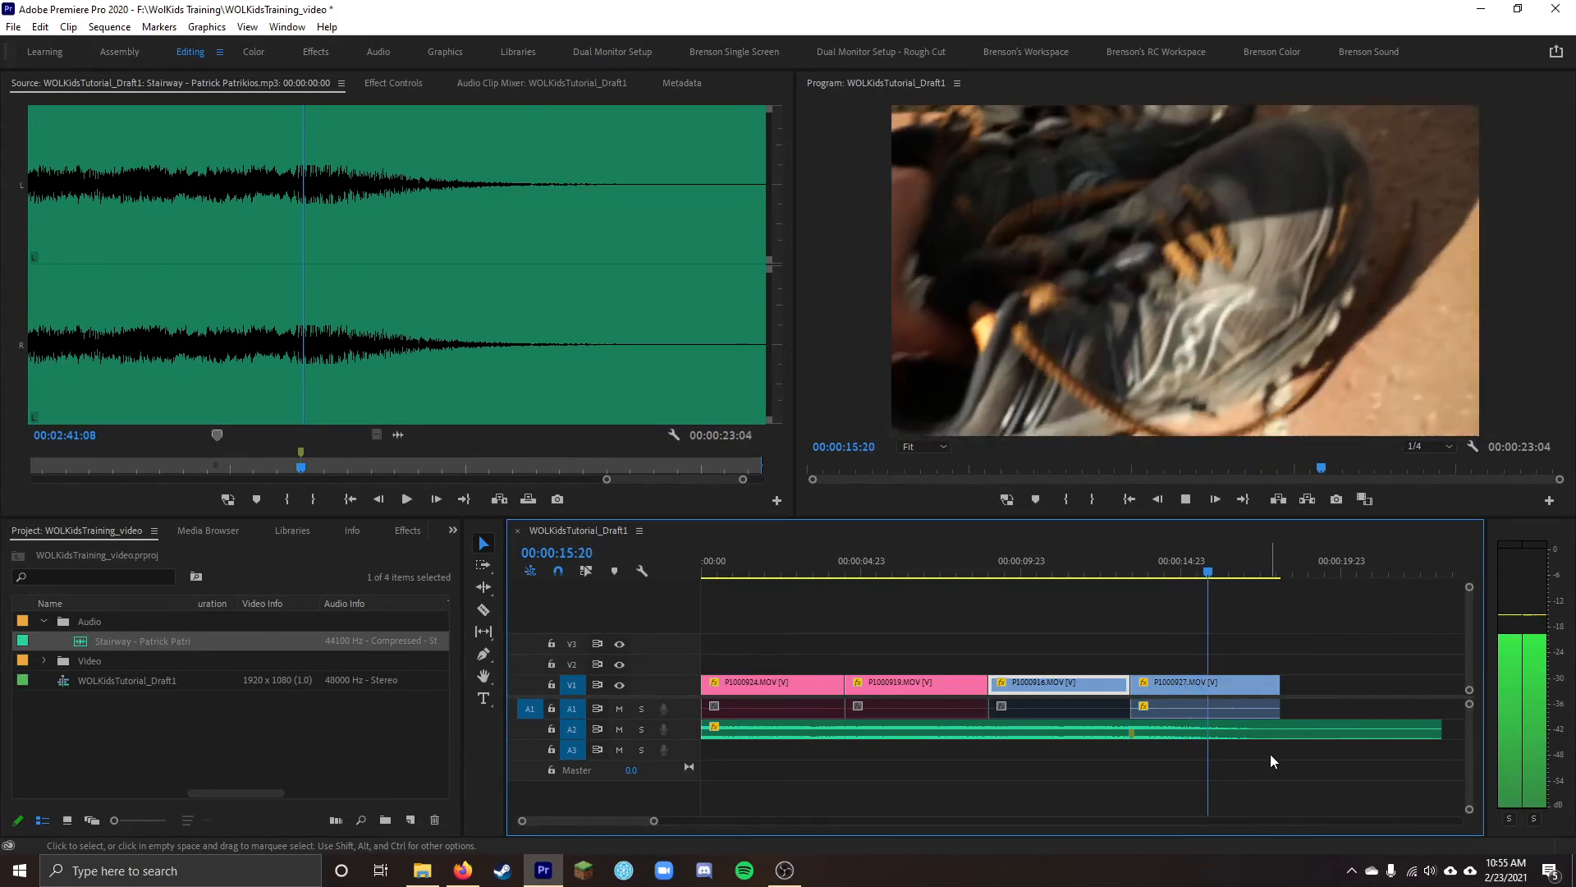
pyautogui.press('space')
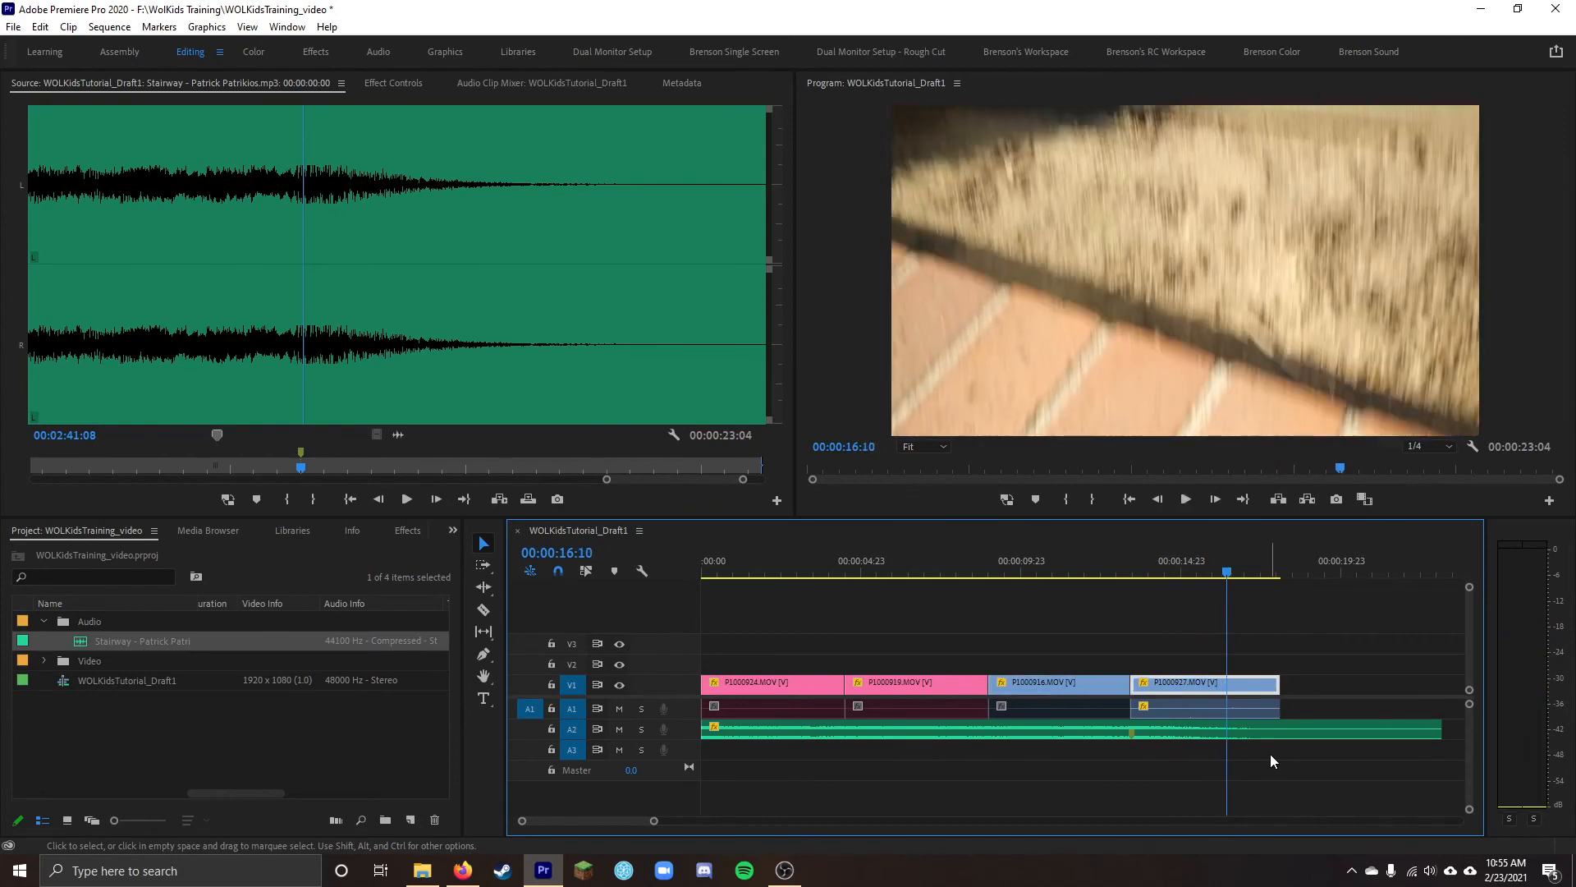
pyautogui.click(1283, 624)
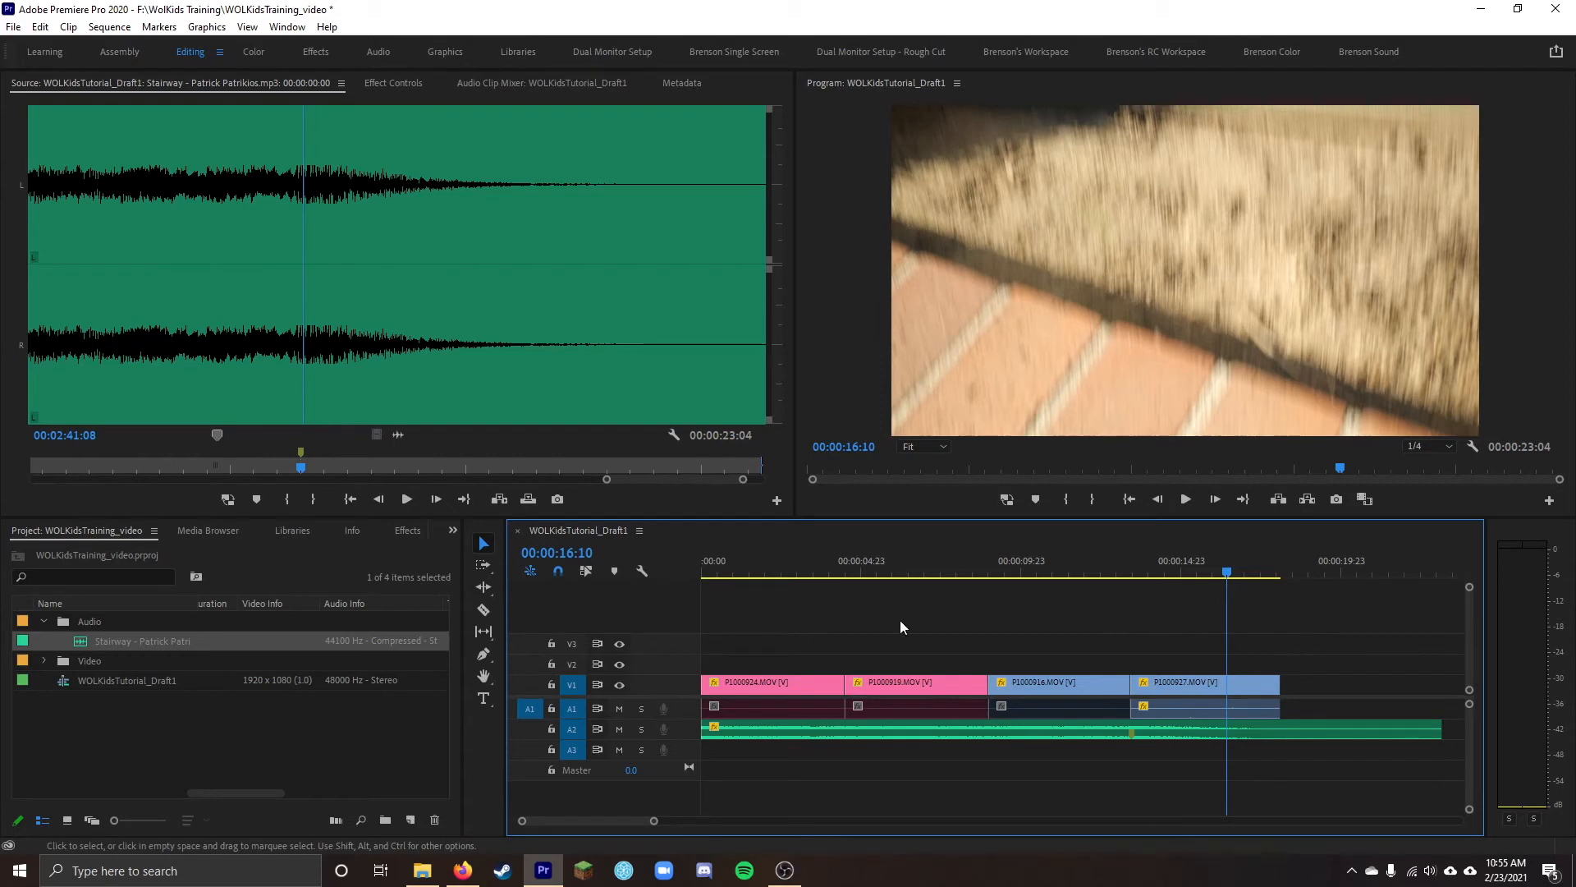
# Apply the default Cross Dissolve transition to the start of P1000924.MOV and play back the opening
pyautogui.click(718, 563)
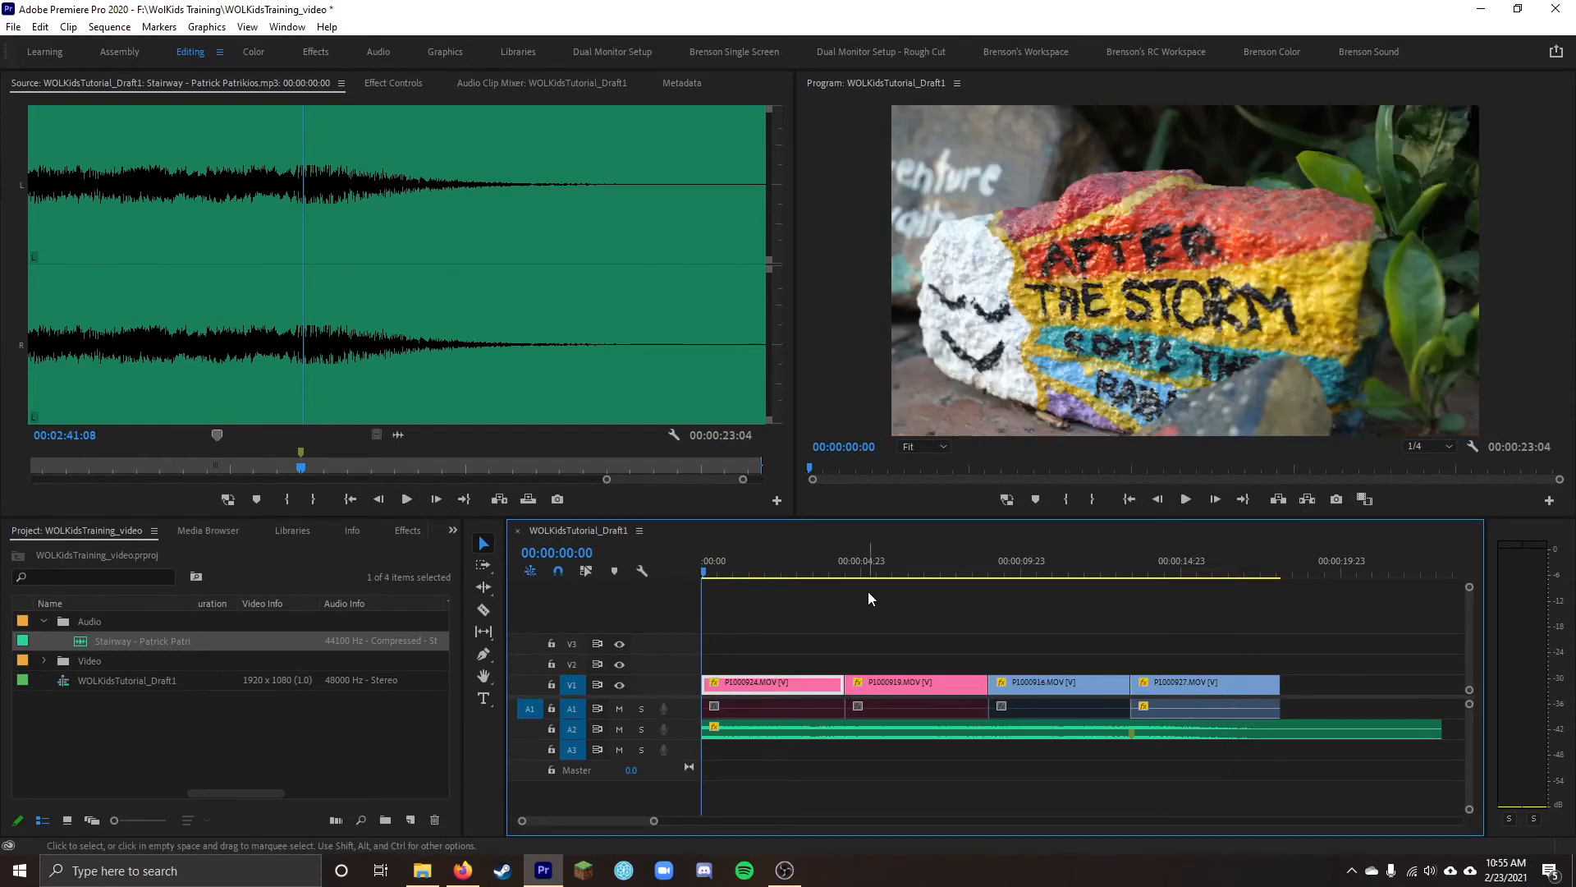
pyautogui.press('space')
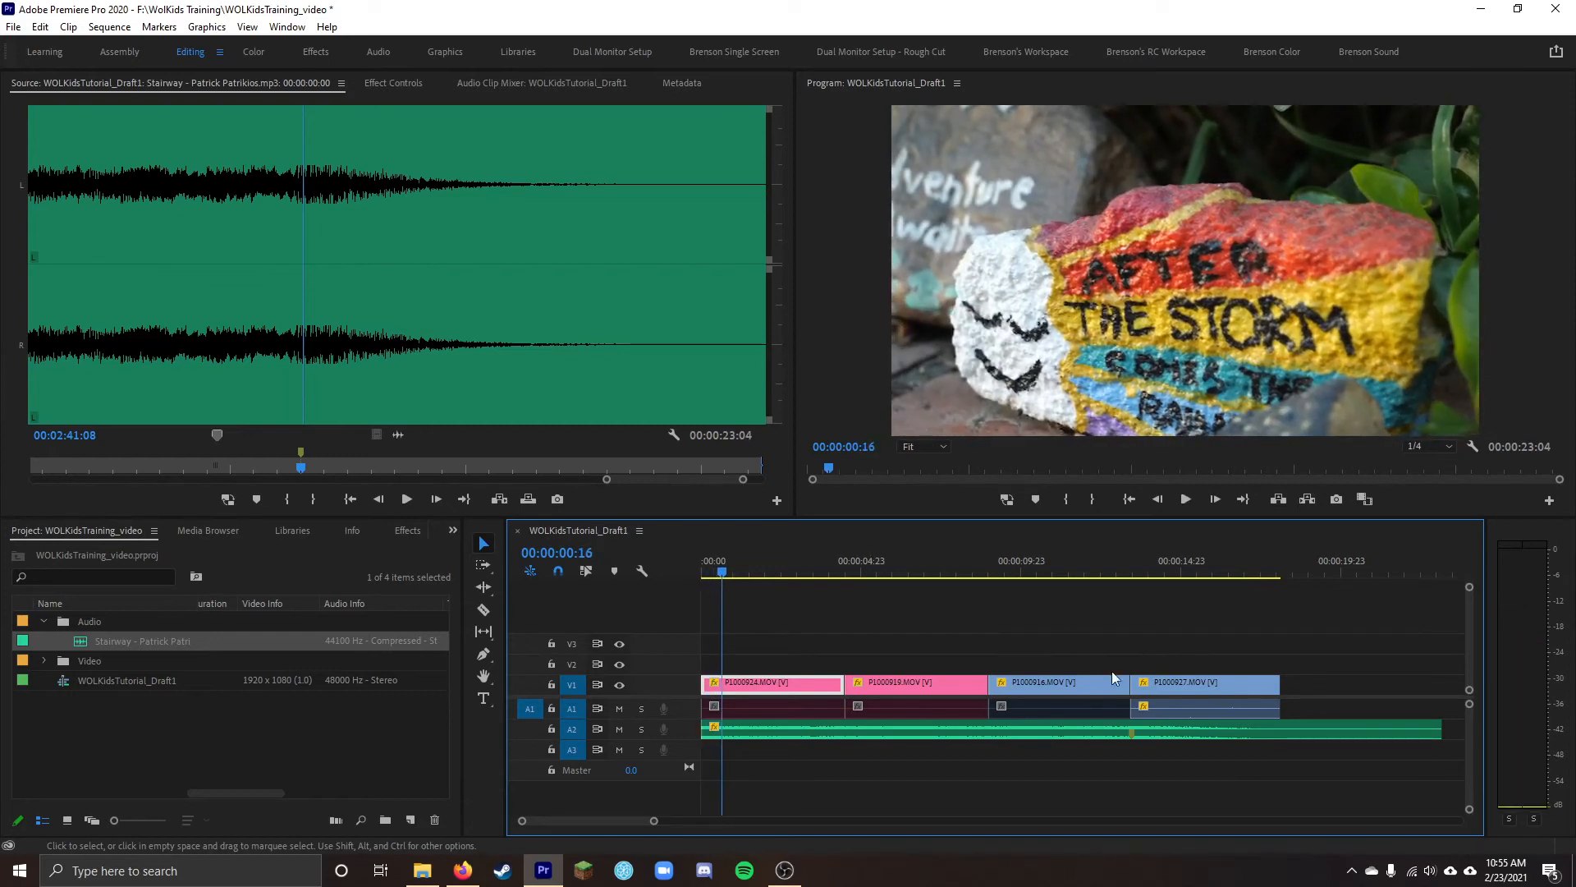
pyautogui.click(1007, 640)
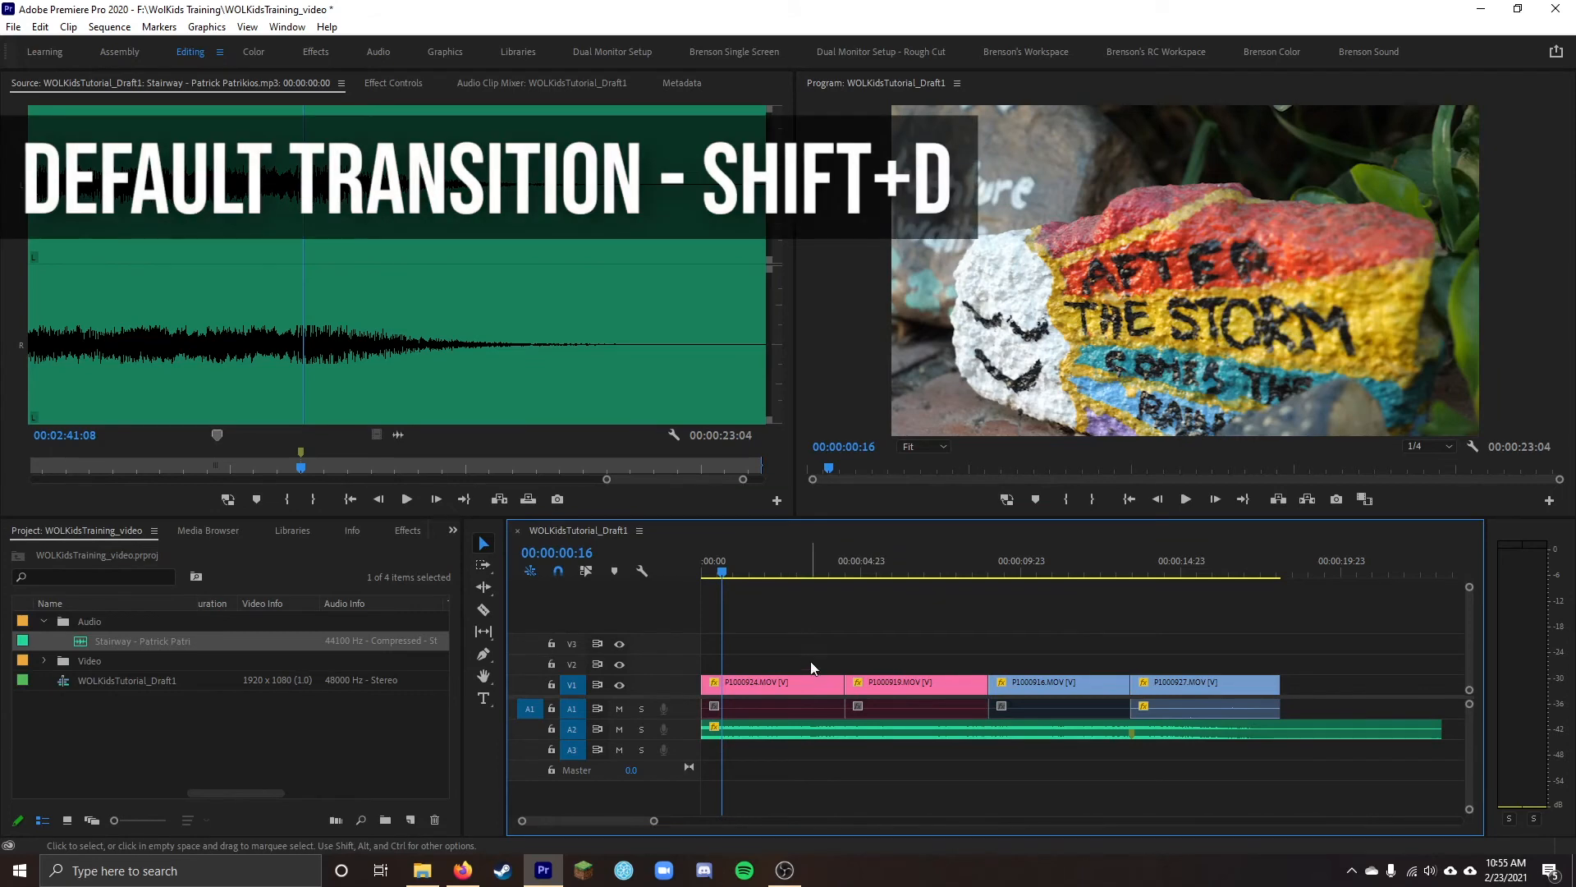
pyautogui.click(693, 569)
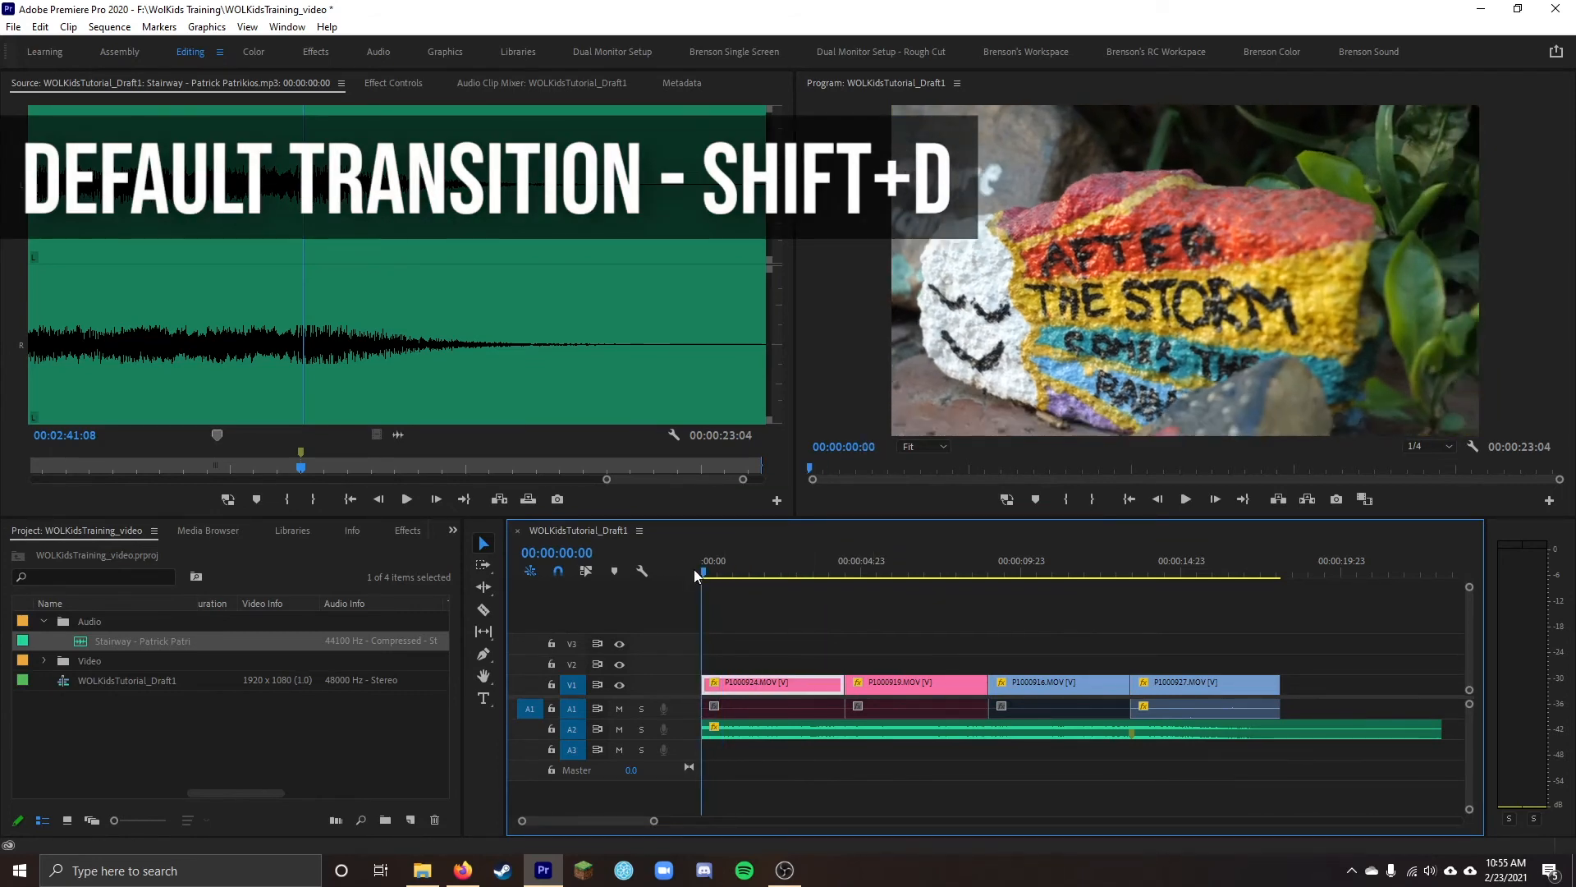
pyautogui.click(753, 612)
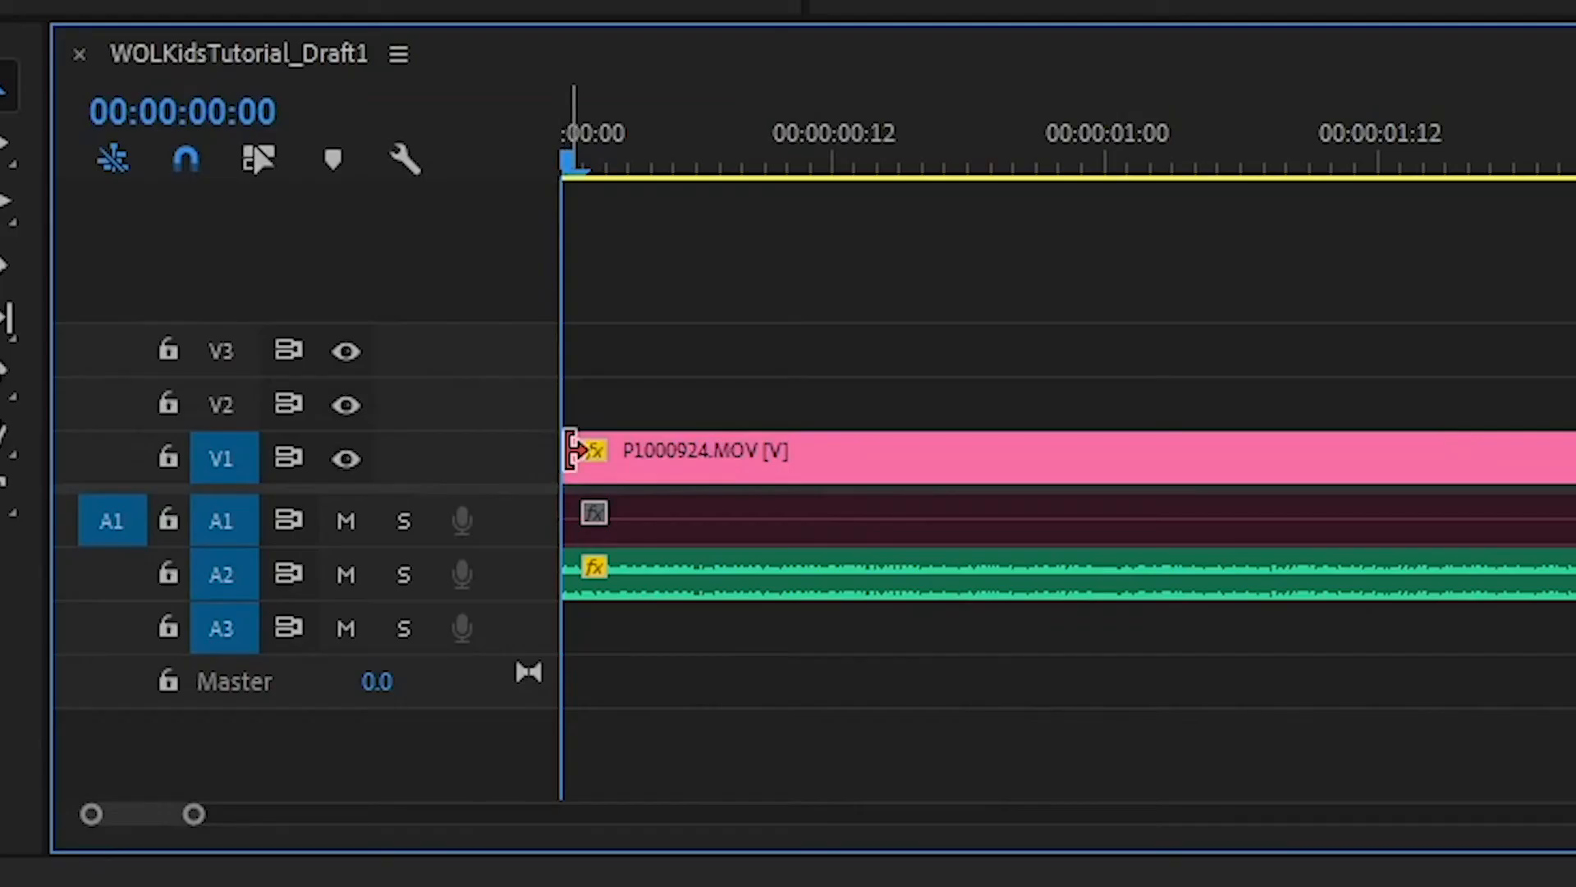
pyautogui.click(573, 453)
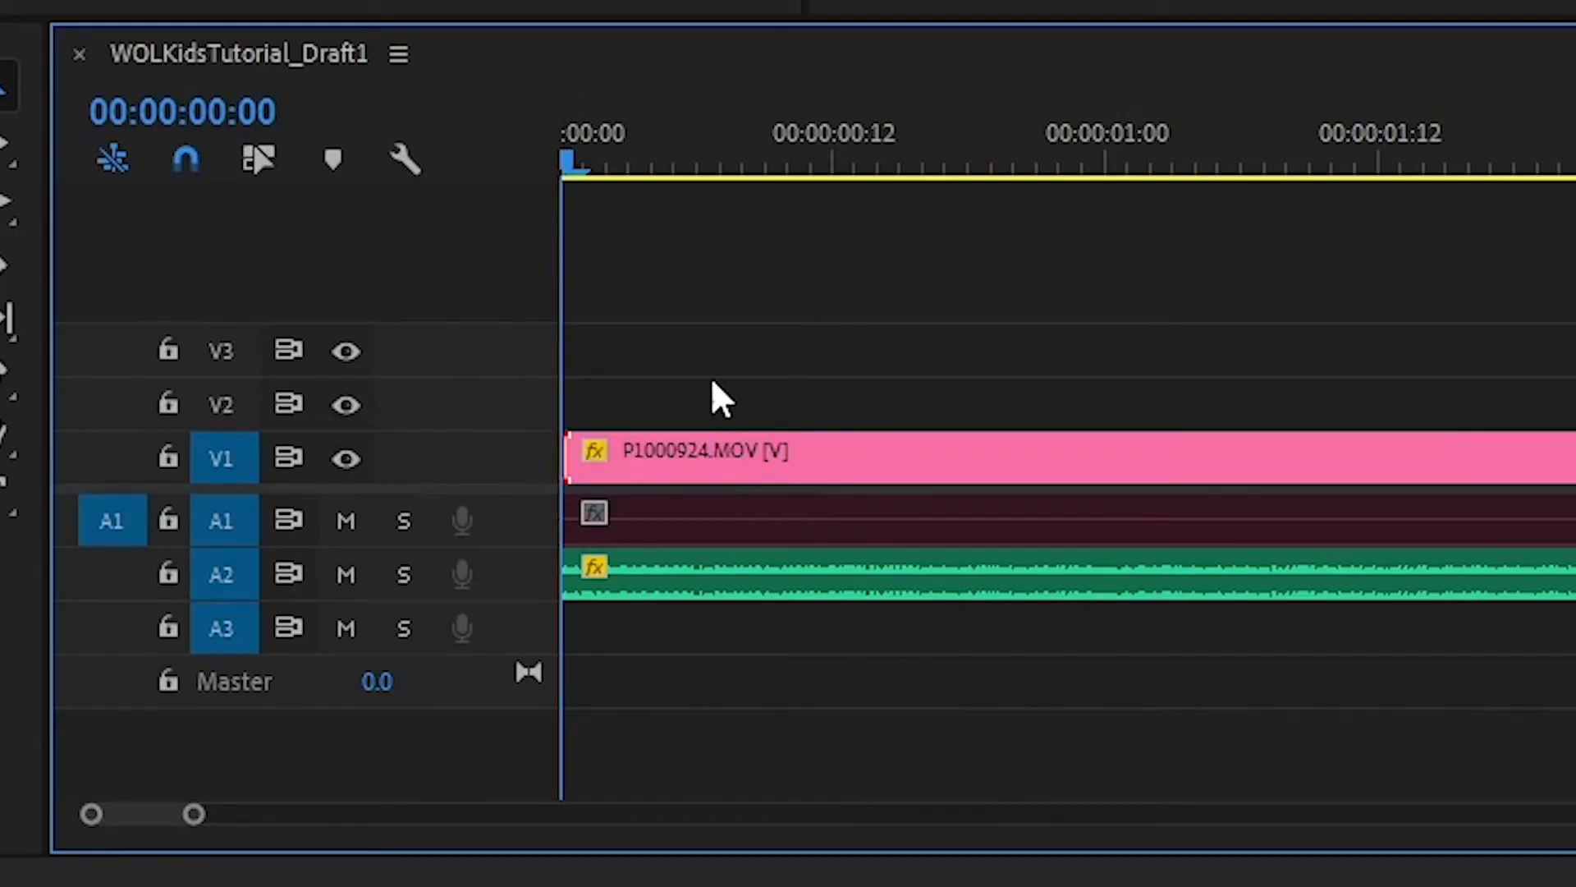
pyautogui.hotkey('shift', 'd')
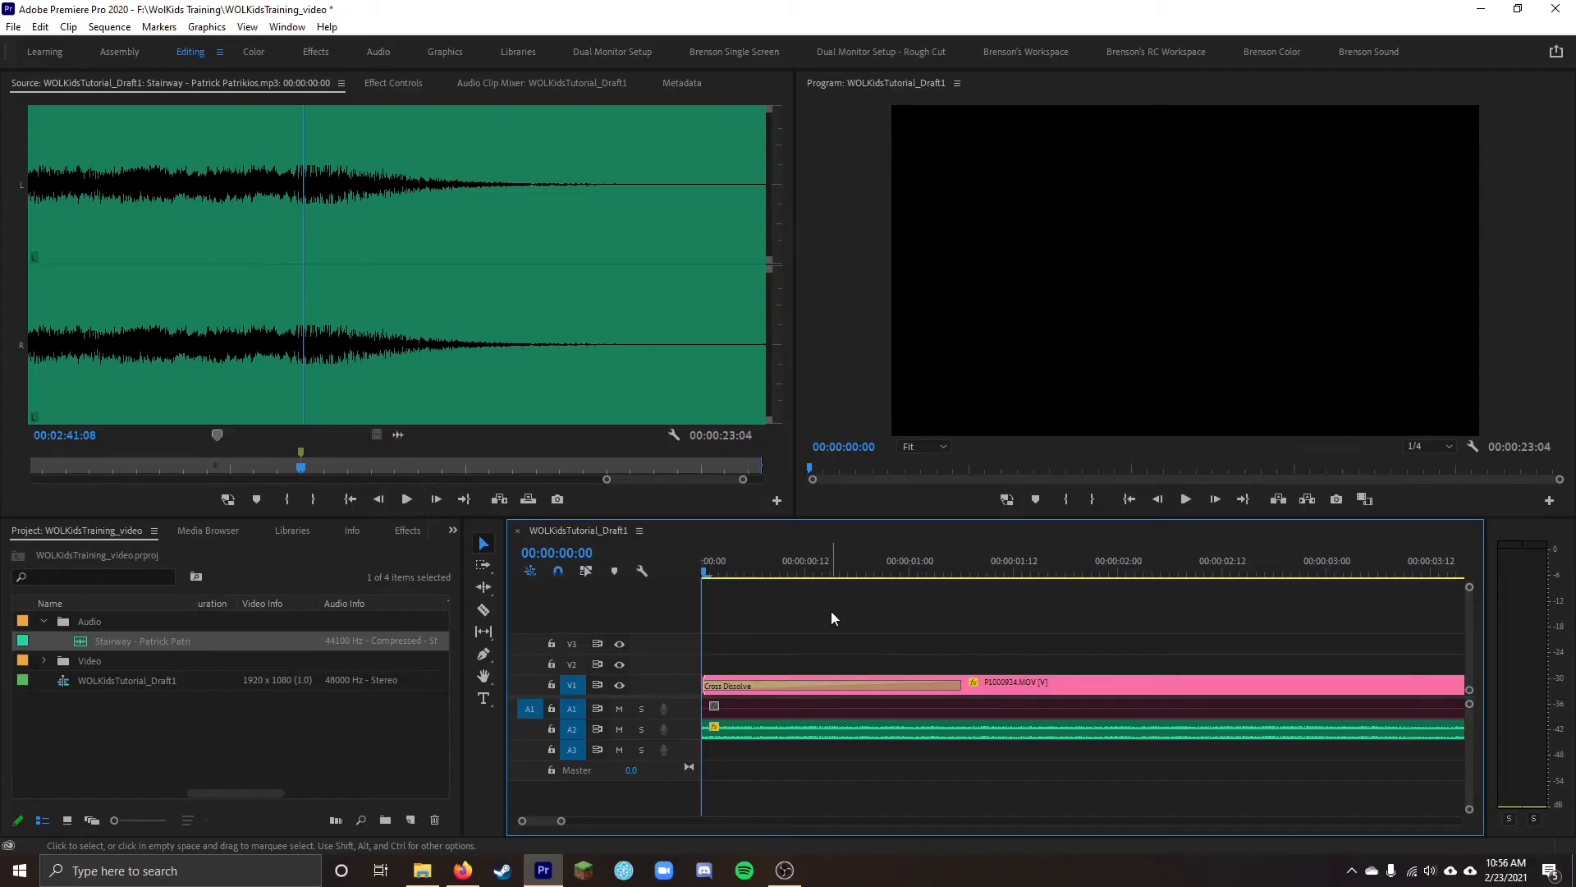
pyautogui.press('space')
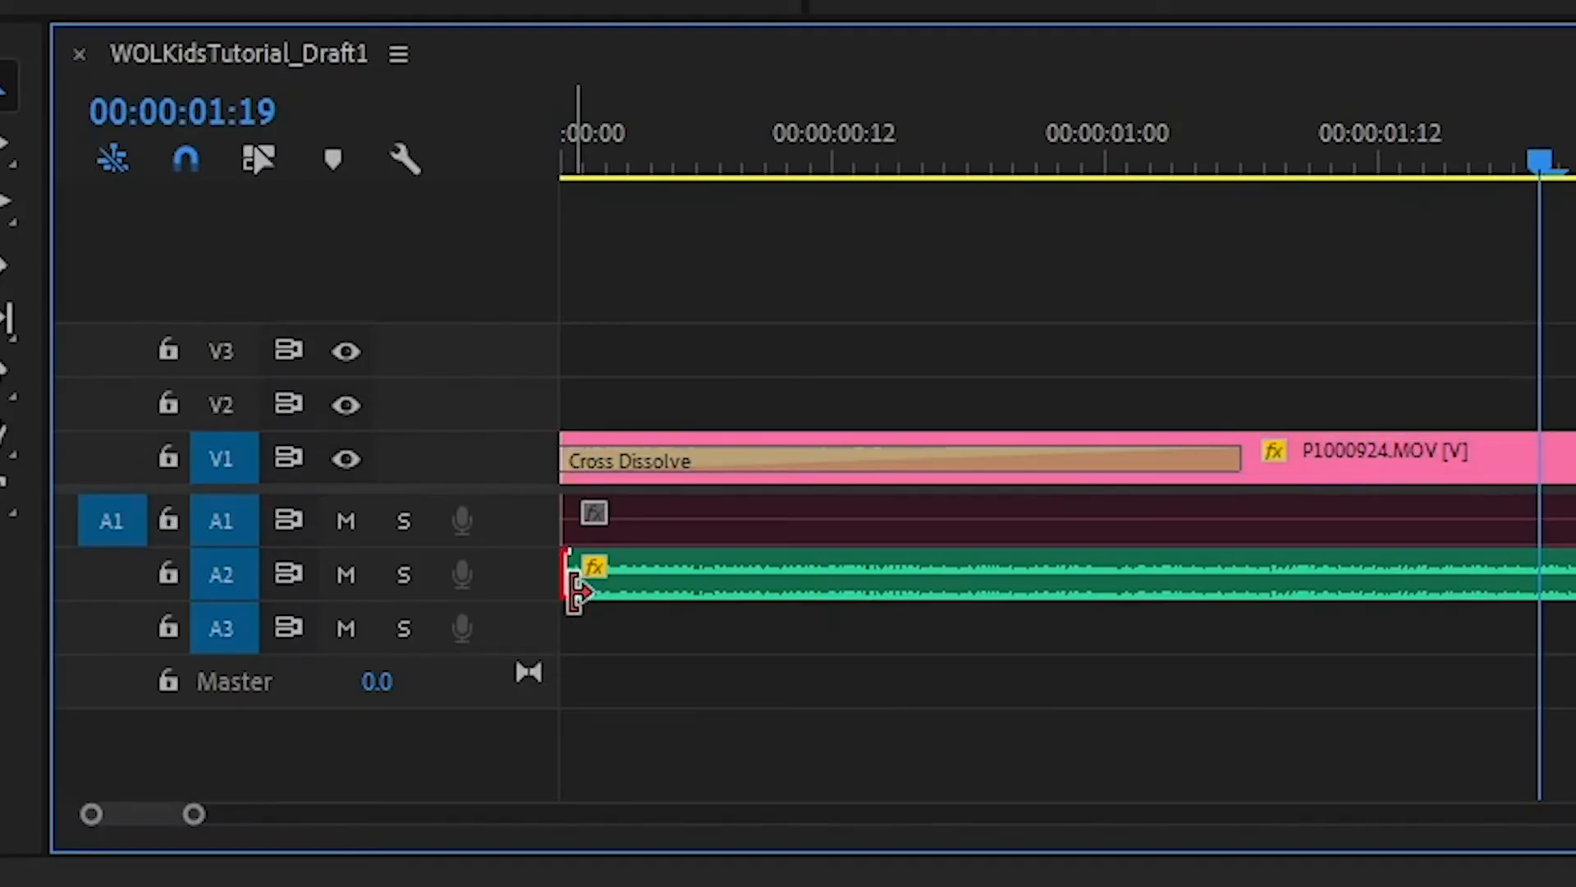
# Apply the default Constant Power transition to the start of the song on track A2 and play back from the beginning
pyautogui.moveTo(574, 587); pyautogui.dragTo(575, 587)
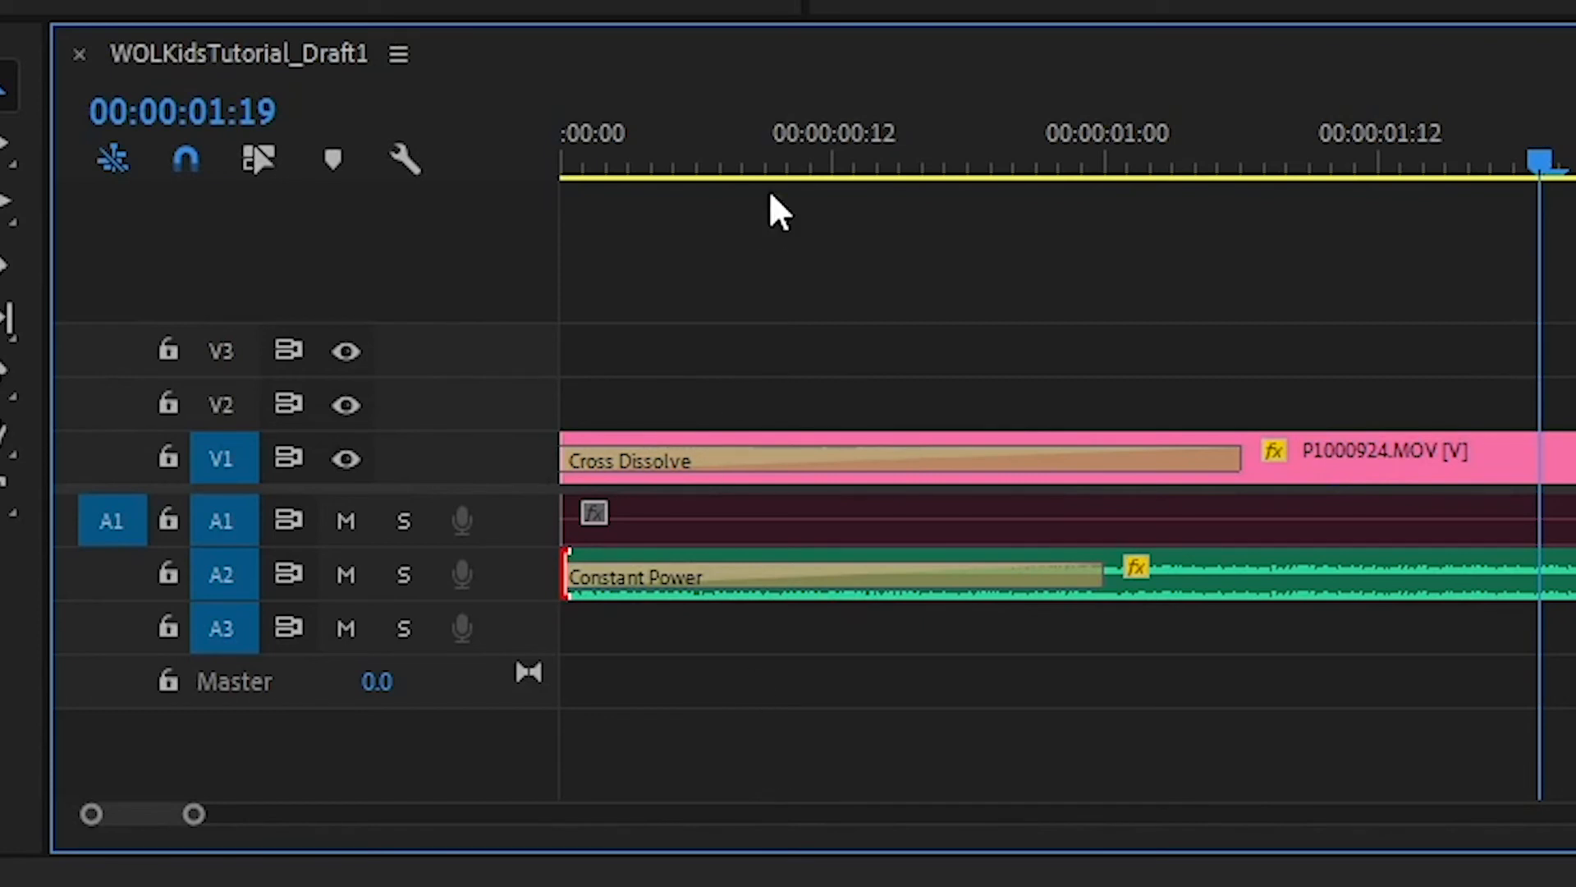
pyautogui.moveTo(619, 149); pyautogui.dragTo(543, 200)
pyautogui.click(776, 237)
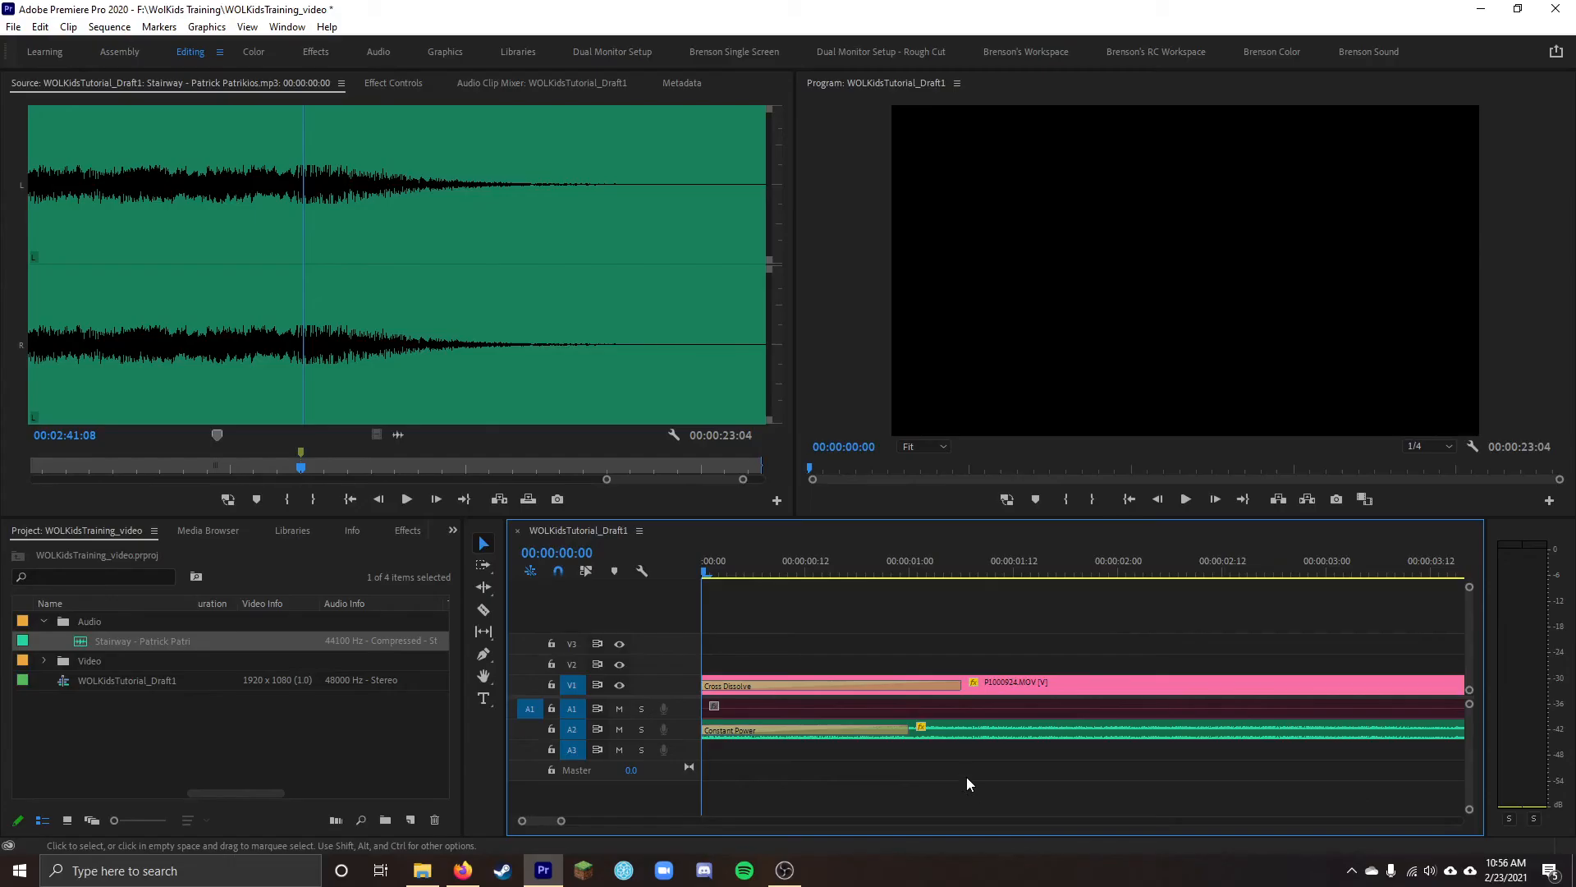
pyautogui.press('space')
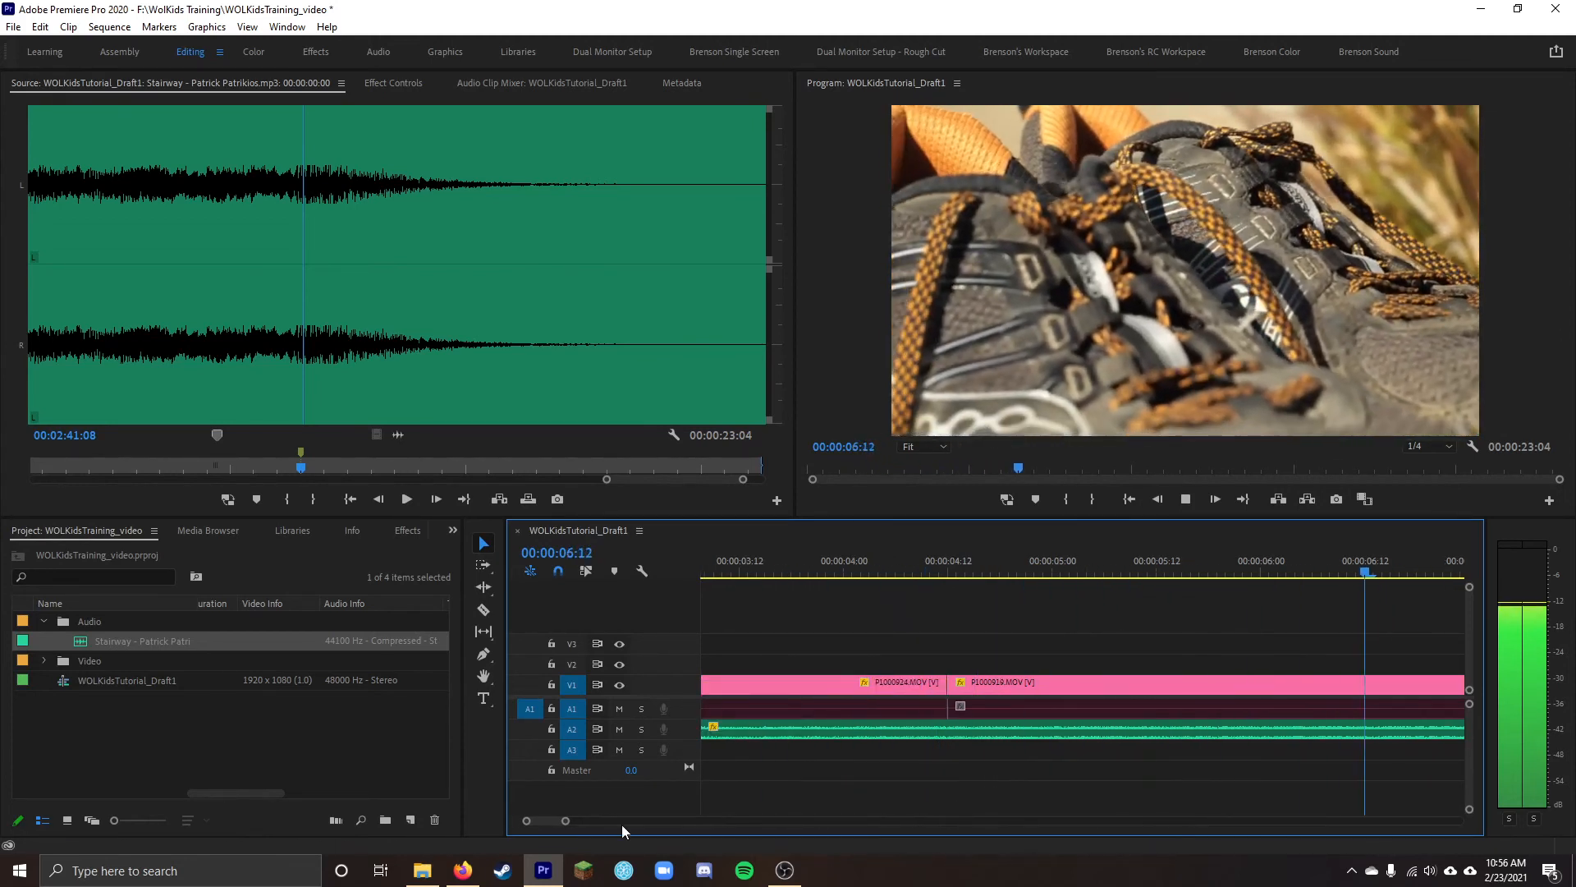
pyautogui.press('space')
# Apply the default Cross Dissolve and Constant Power transitions to the end of P1000927.MOV and play back the clip's ending
pyautogui.moveTo(570, 823)
pyautogui.mouseDown()
pyautogui.moveTo(646, 821)
pyautogui.moveTo(598, 820)
pyautogui.mouseUp()
pyautogui.click(1356, 561)
pyautogui.scroll(9, 998, 795)
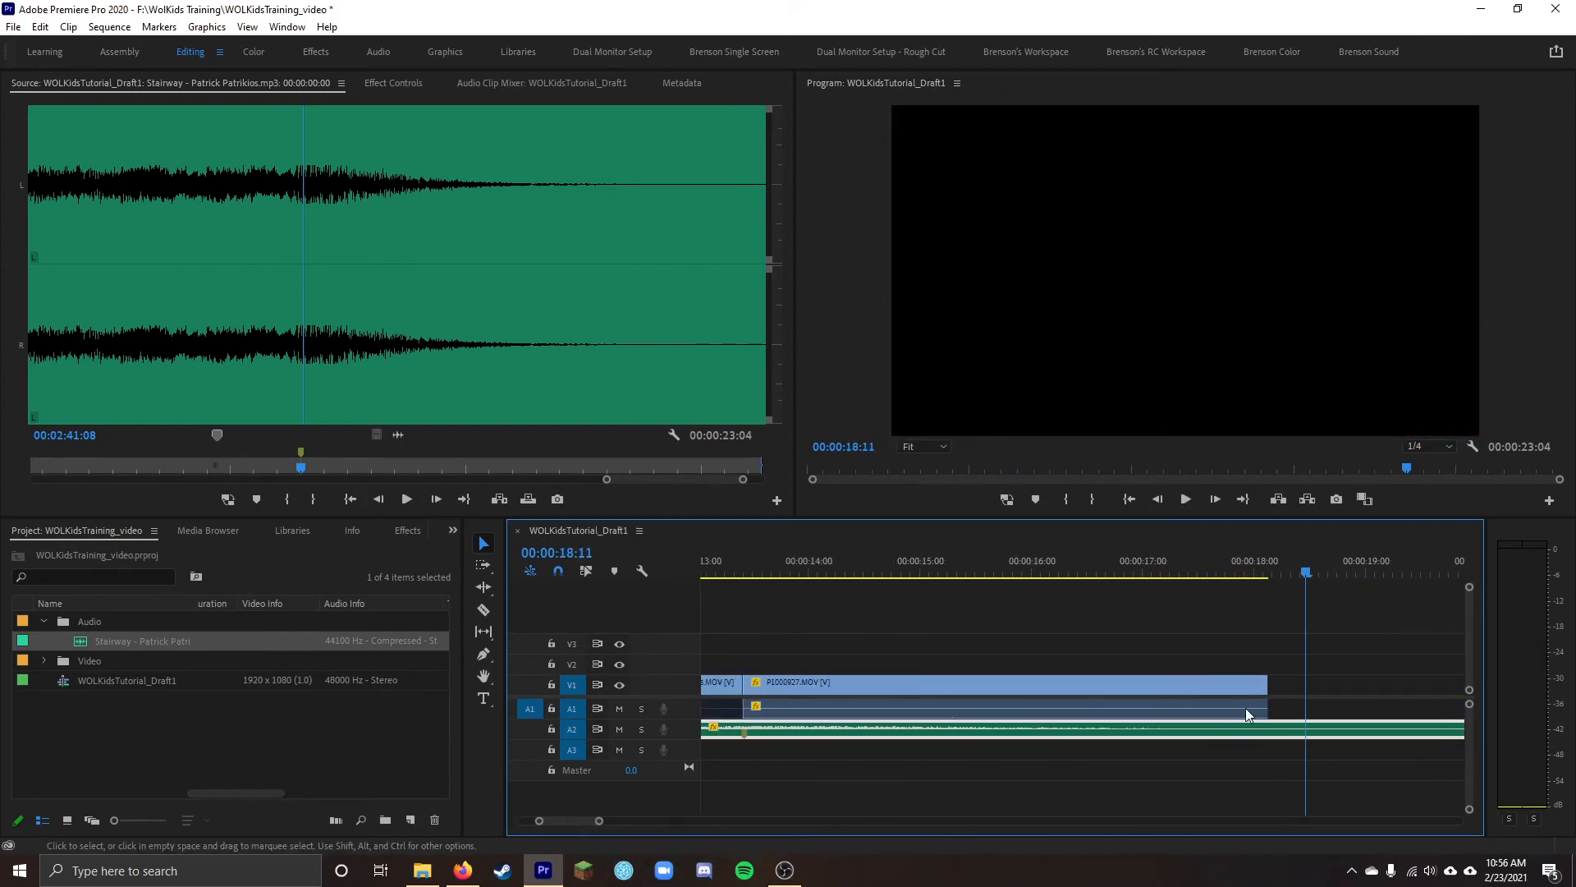
pyautogui.click(1265, 685)
pyautogui.hotkey('ctrl', 'd')
pyautogui.hotkey('ctrl', 'shift', 'd')
pyautogui.click(852, 568)
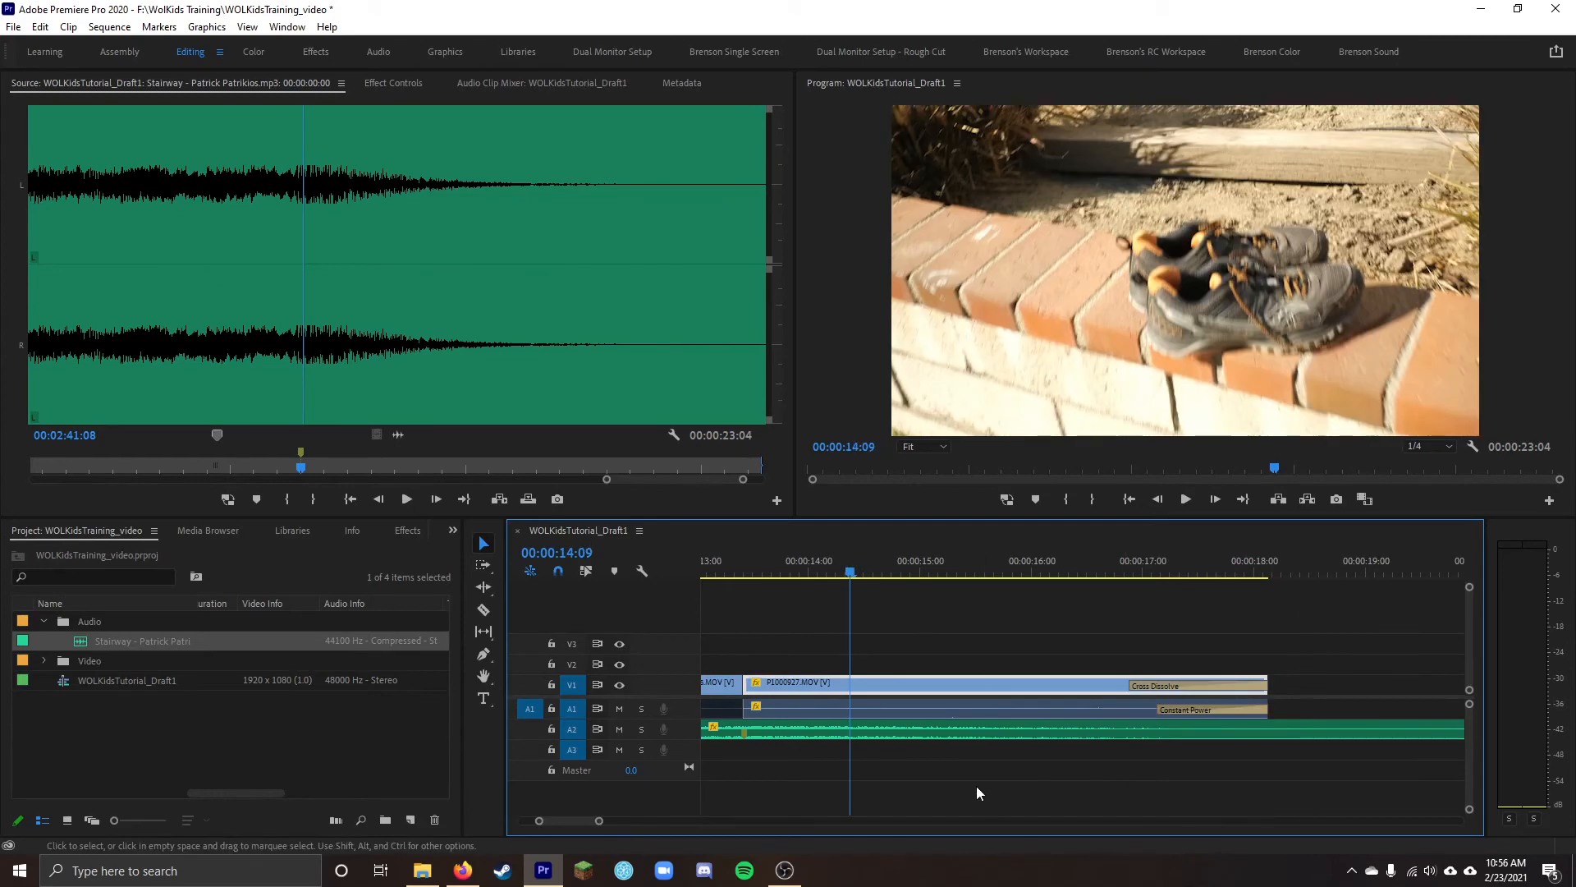
pyautogui.press('space')
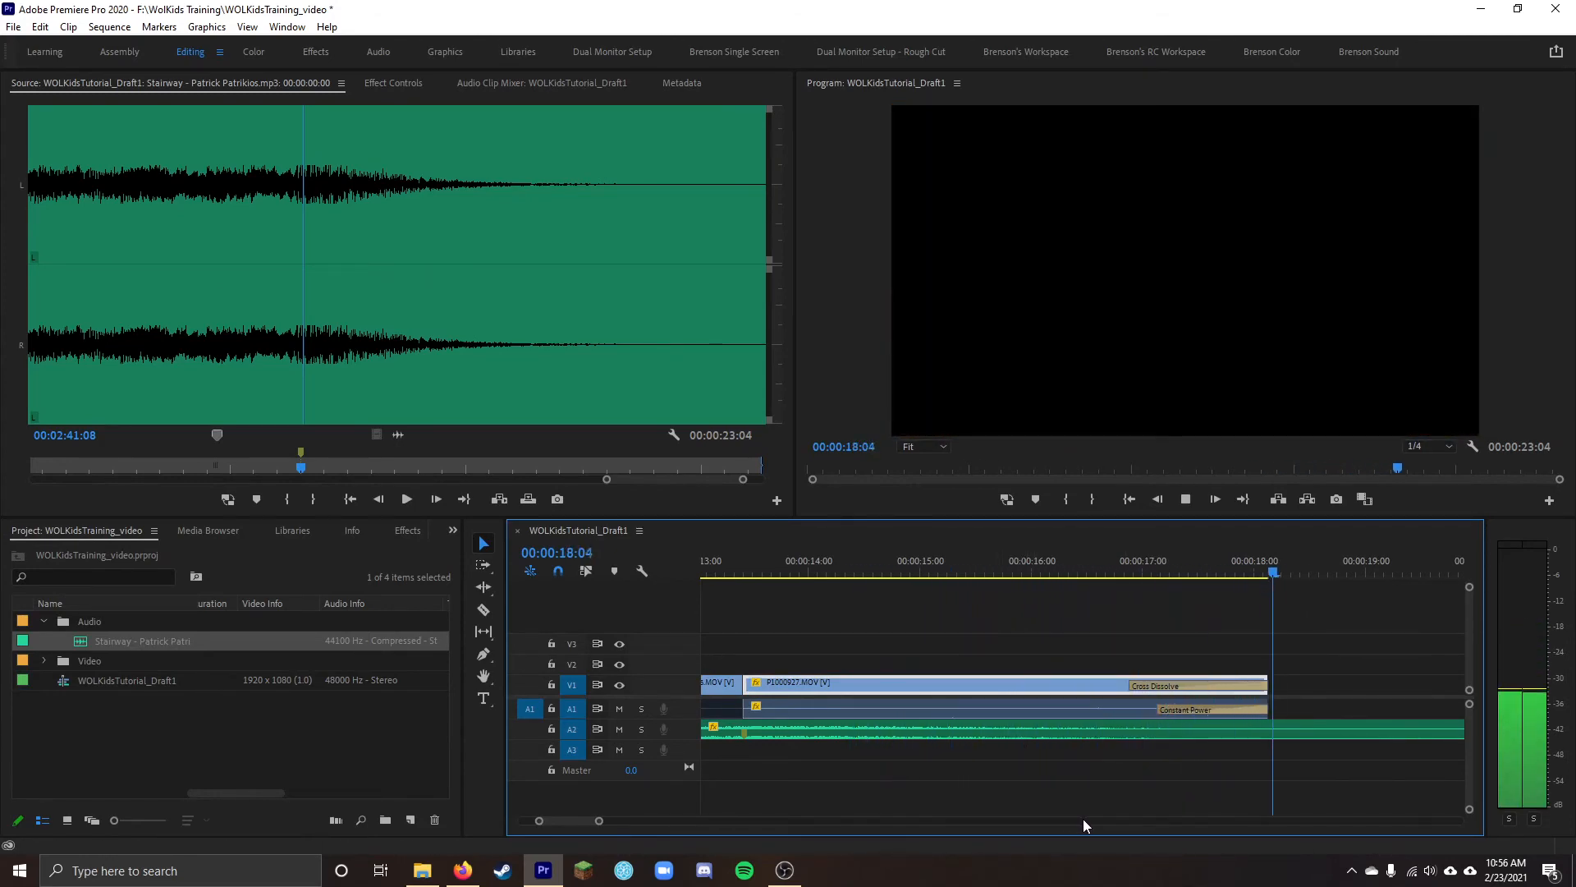
pyautogui.press('space')
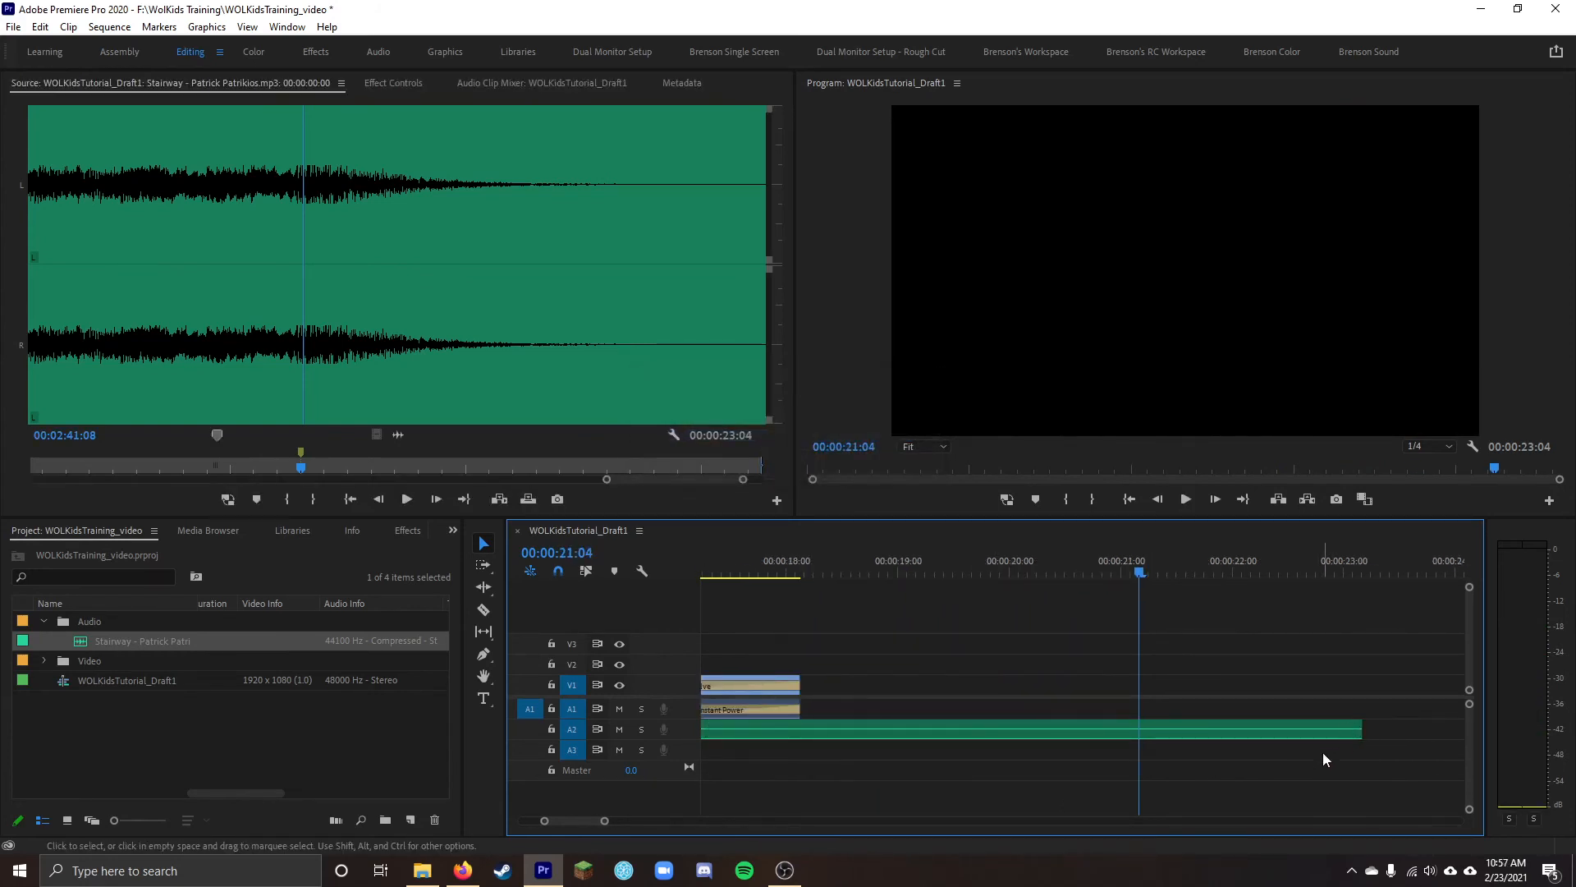
# Trim the end of the song on track A2 back to 00:00:19:15 and play back the ending
pyautogui.scroll(1, 1322, 752)
pyautogui.scroll(1, 1325, 757)
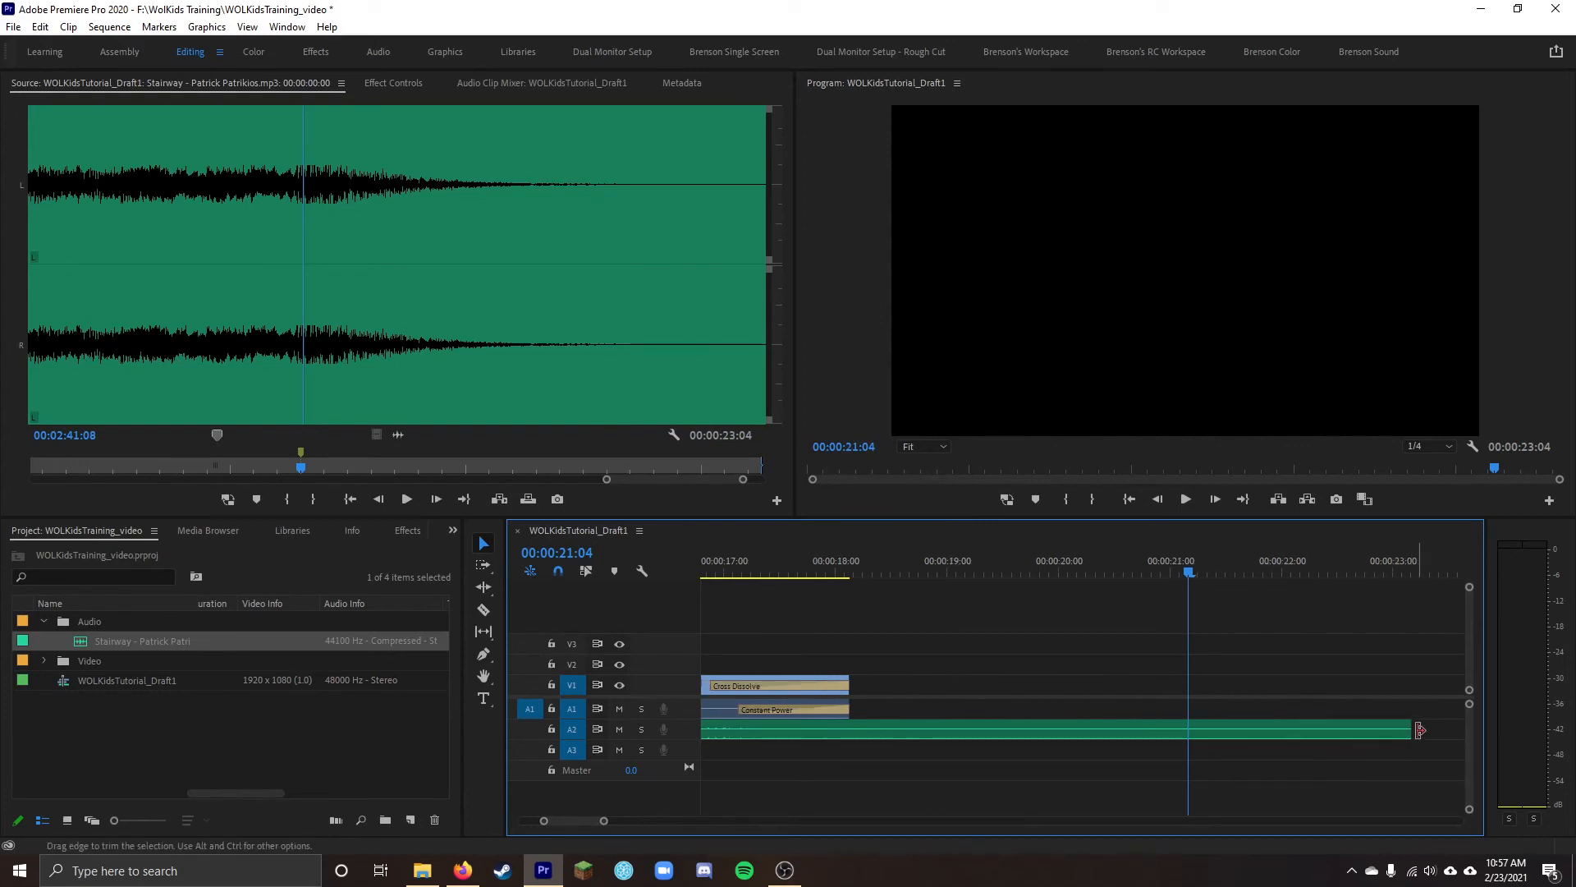
pyautogui.moveTo(1420, 730); pyautogui.dragTo(1017, 729)
pyautogui.click(736, 573)
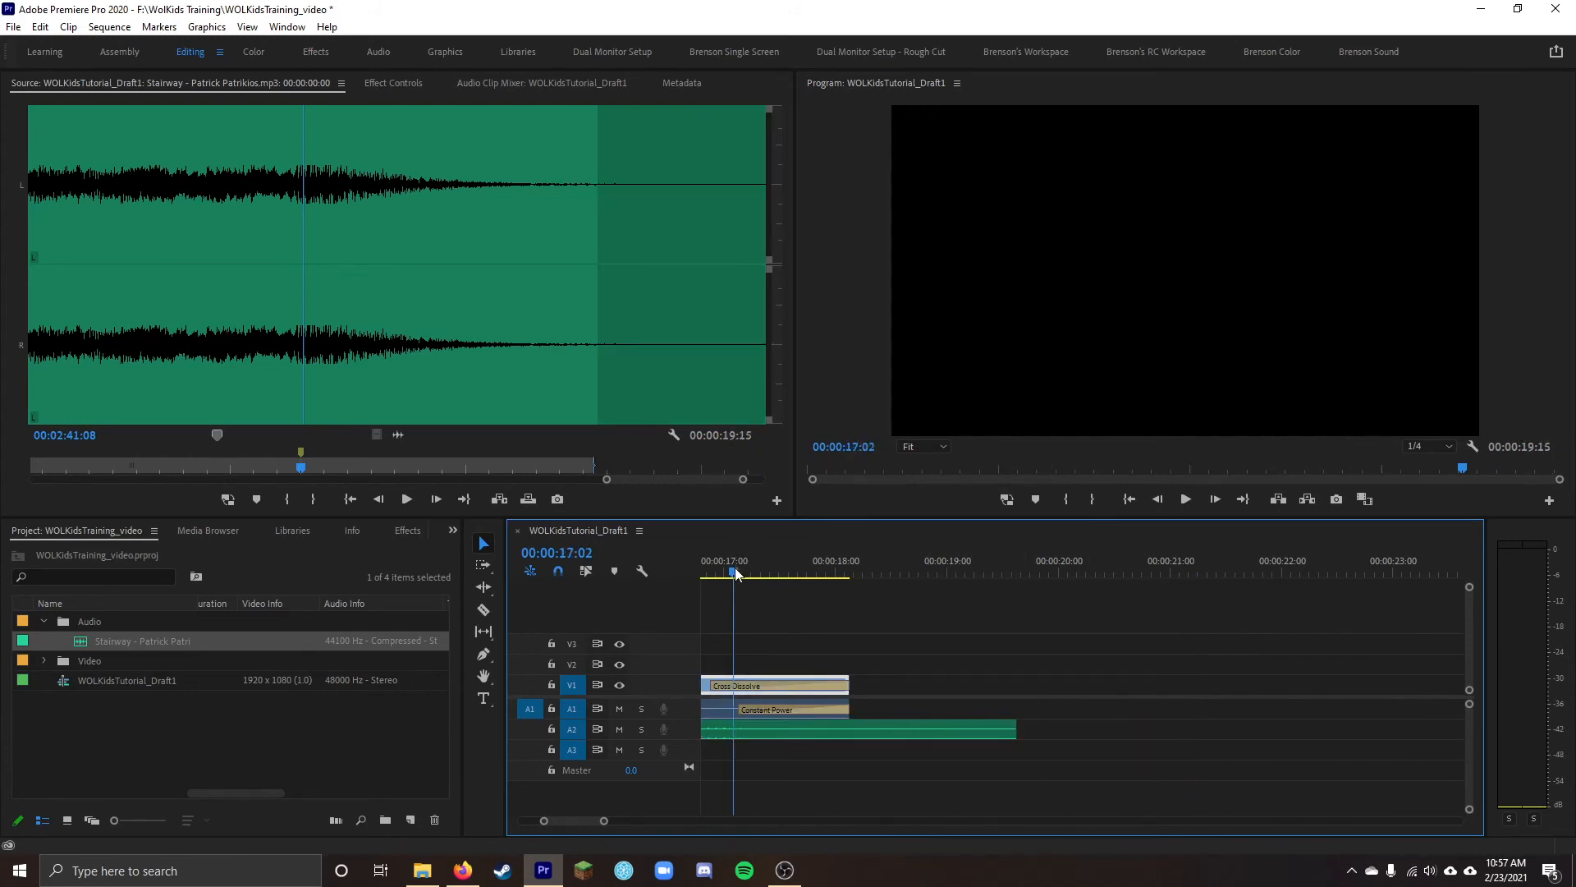
pyautogui.press('space')
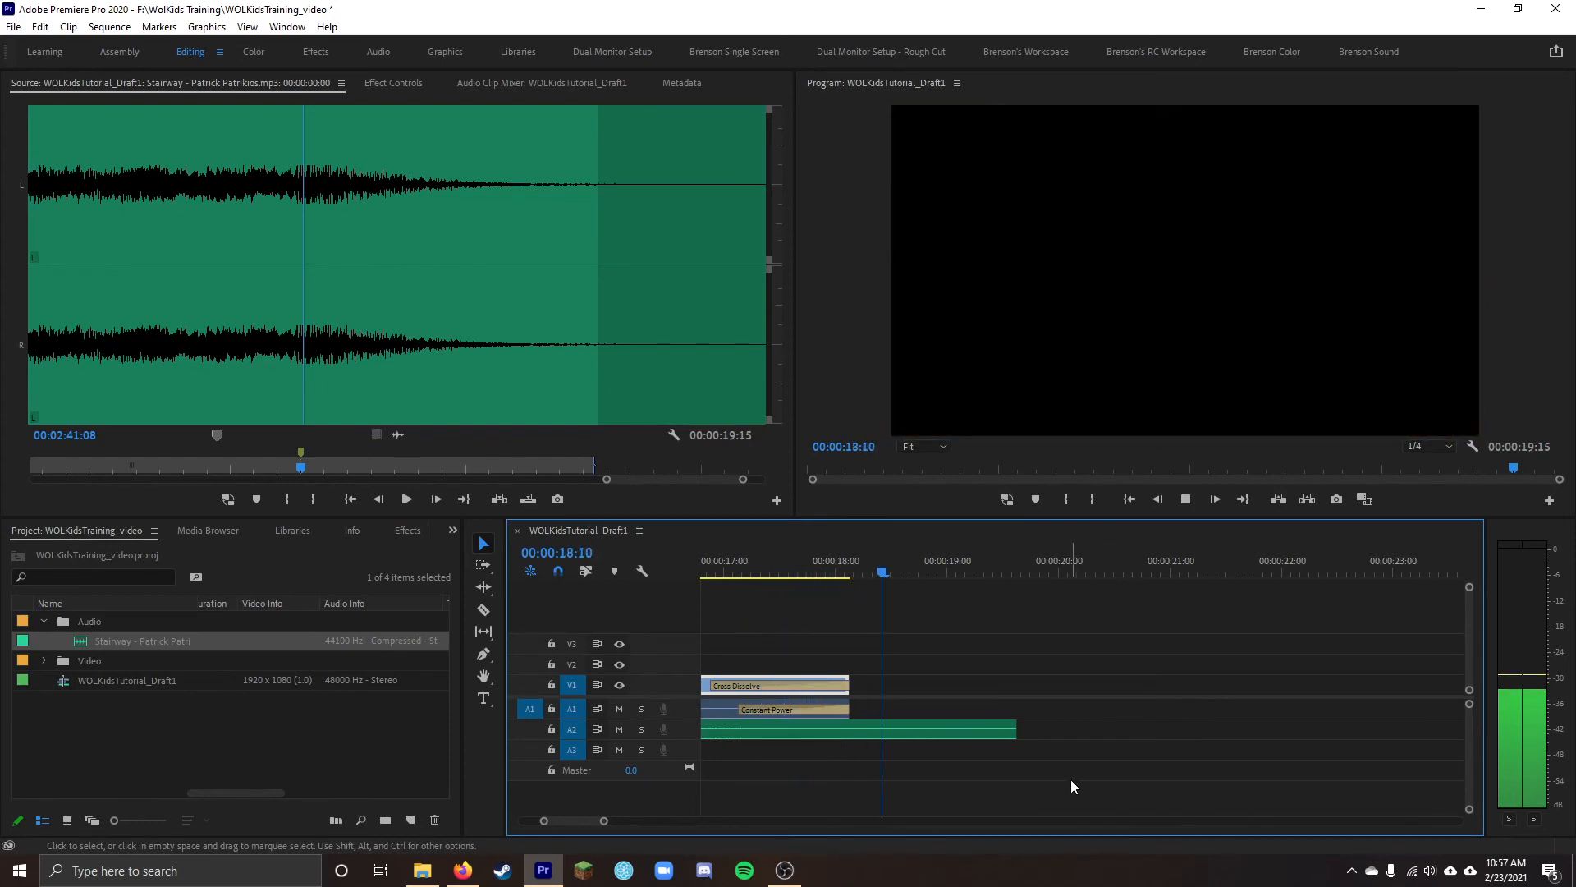
# Apply the default Constant Power transition to the trimmed end of the song on track A2
pyautogui.click(1020, 735)
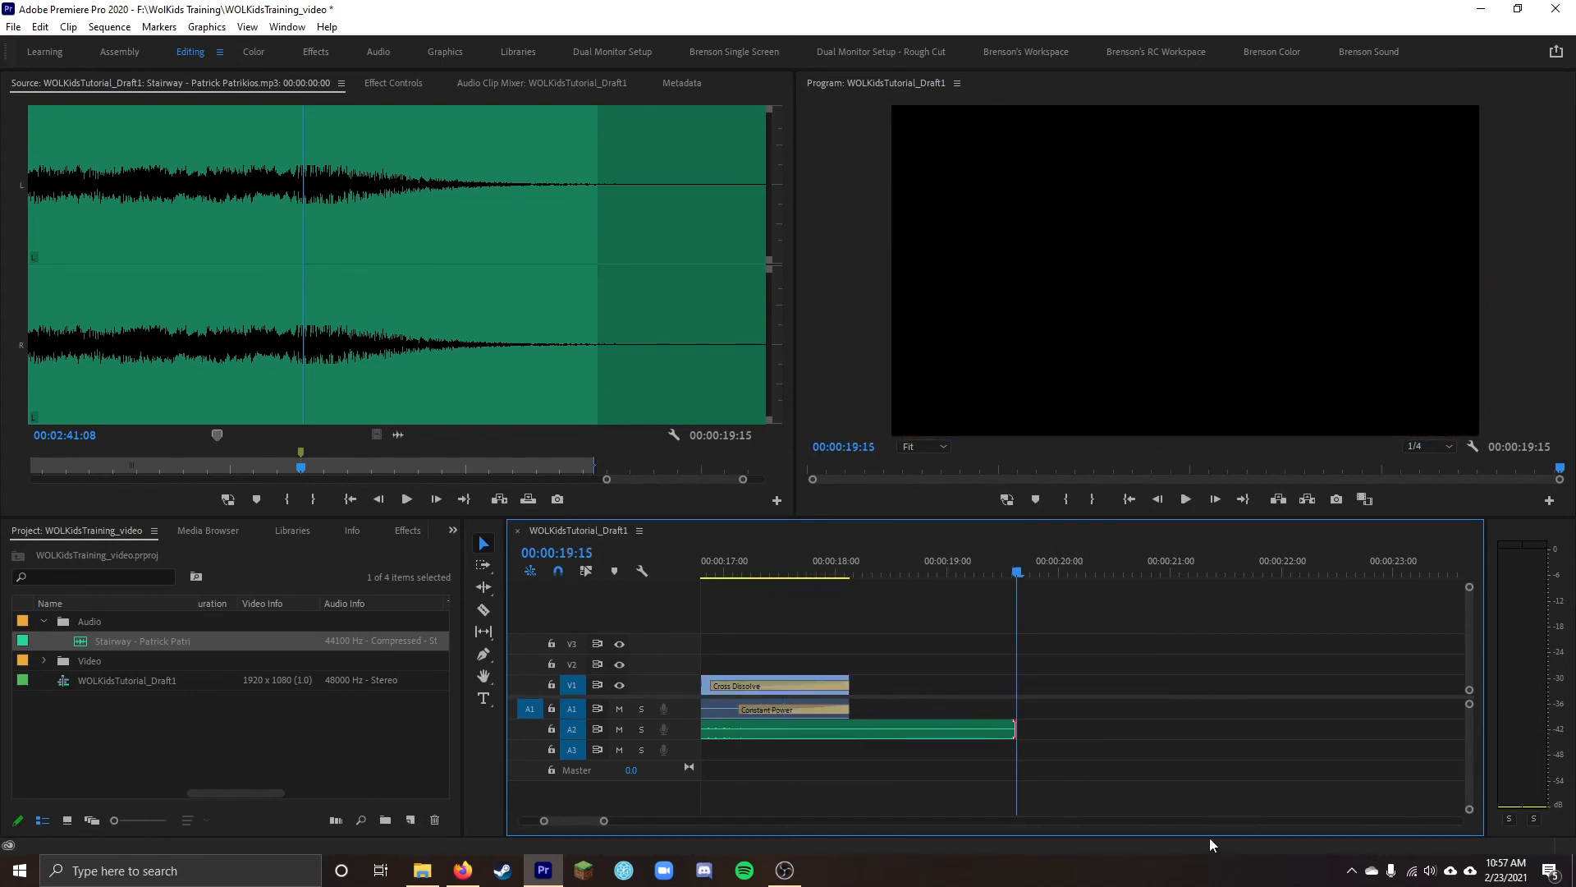
pyautogui.hotkey('ctrl', 'shift', 'd')
pyautogui.scroll(1, 781, 598)
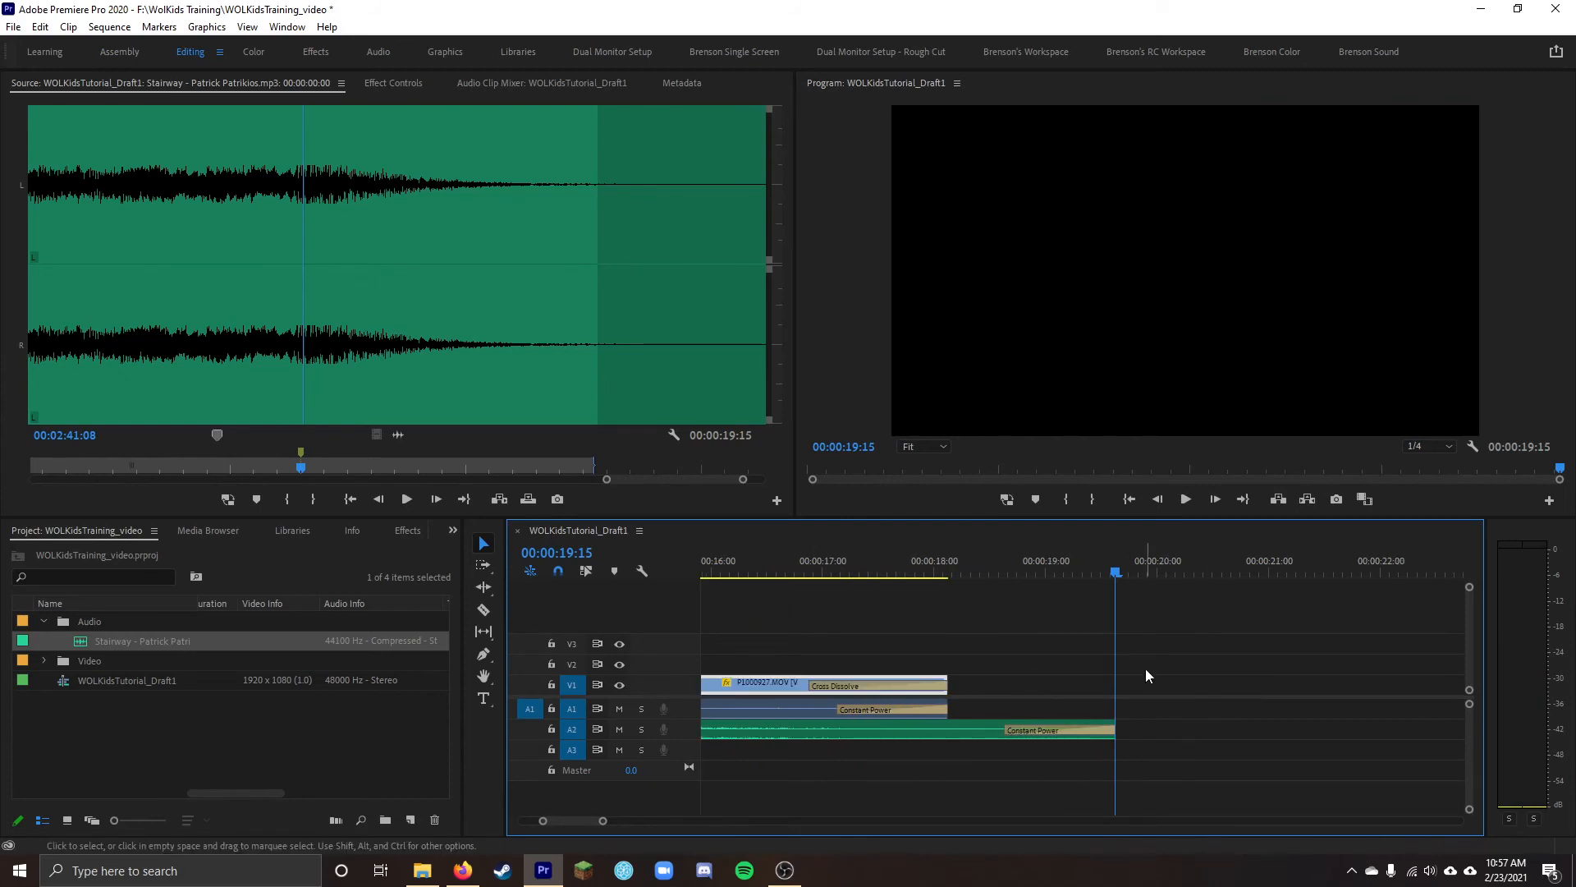
# Try a 10-frame duration for the Cross Dissolve ending P1000927.MOV, play it back, and undo the duration change
pyautogui.scroll(2, 1125, 690)
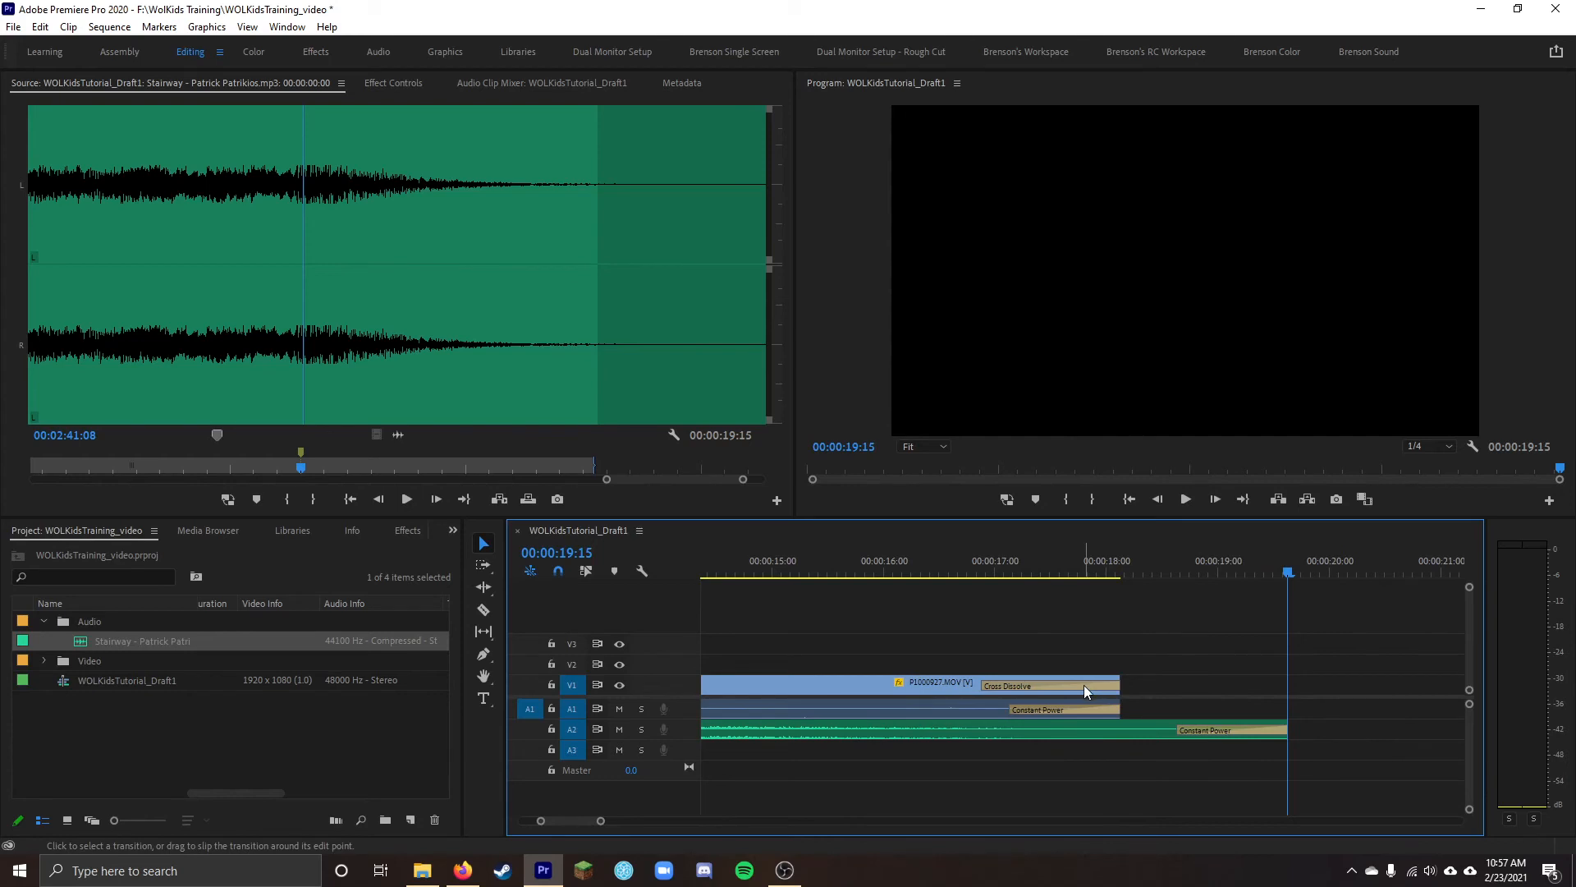
pyautogui.doubleClick(1054, 683)
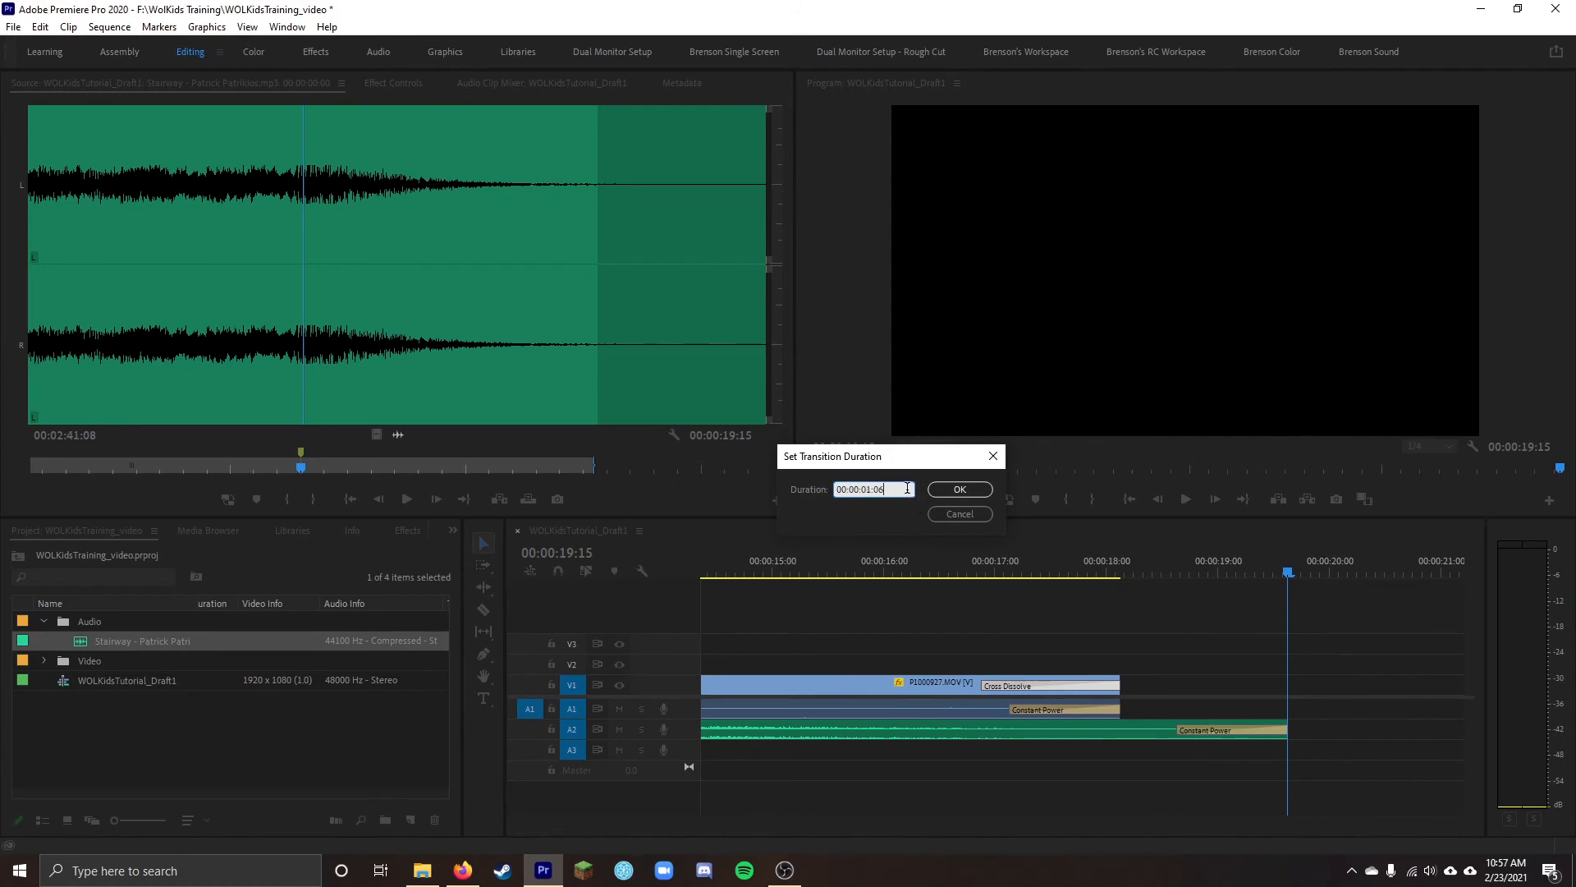
pyautogui.write('10')
pyautogui.press('Return')
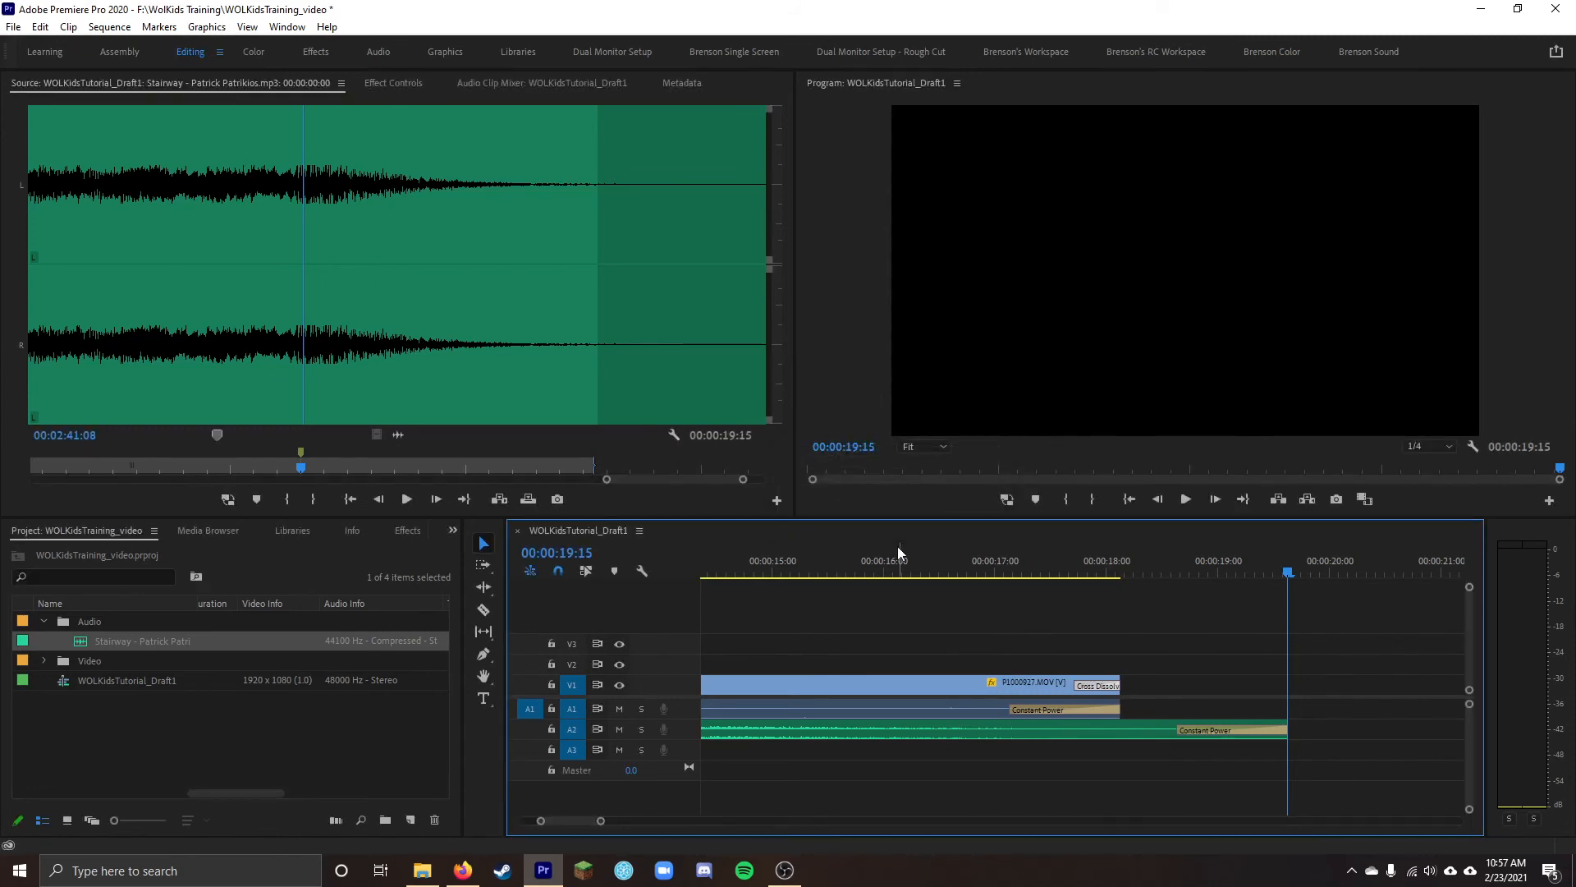
pyautogui.click(1062, 571)
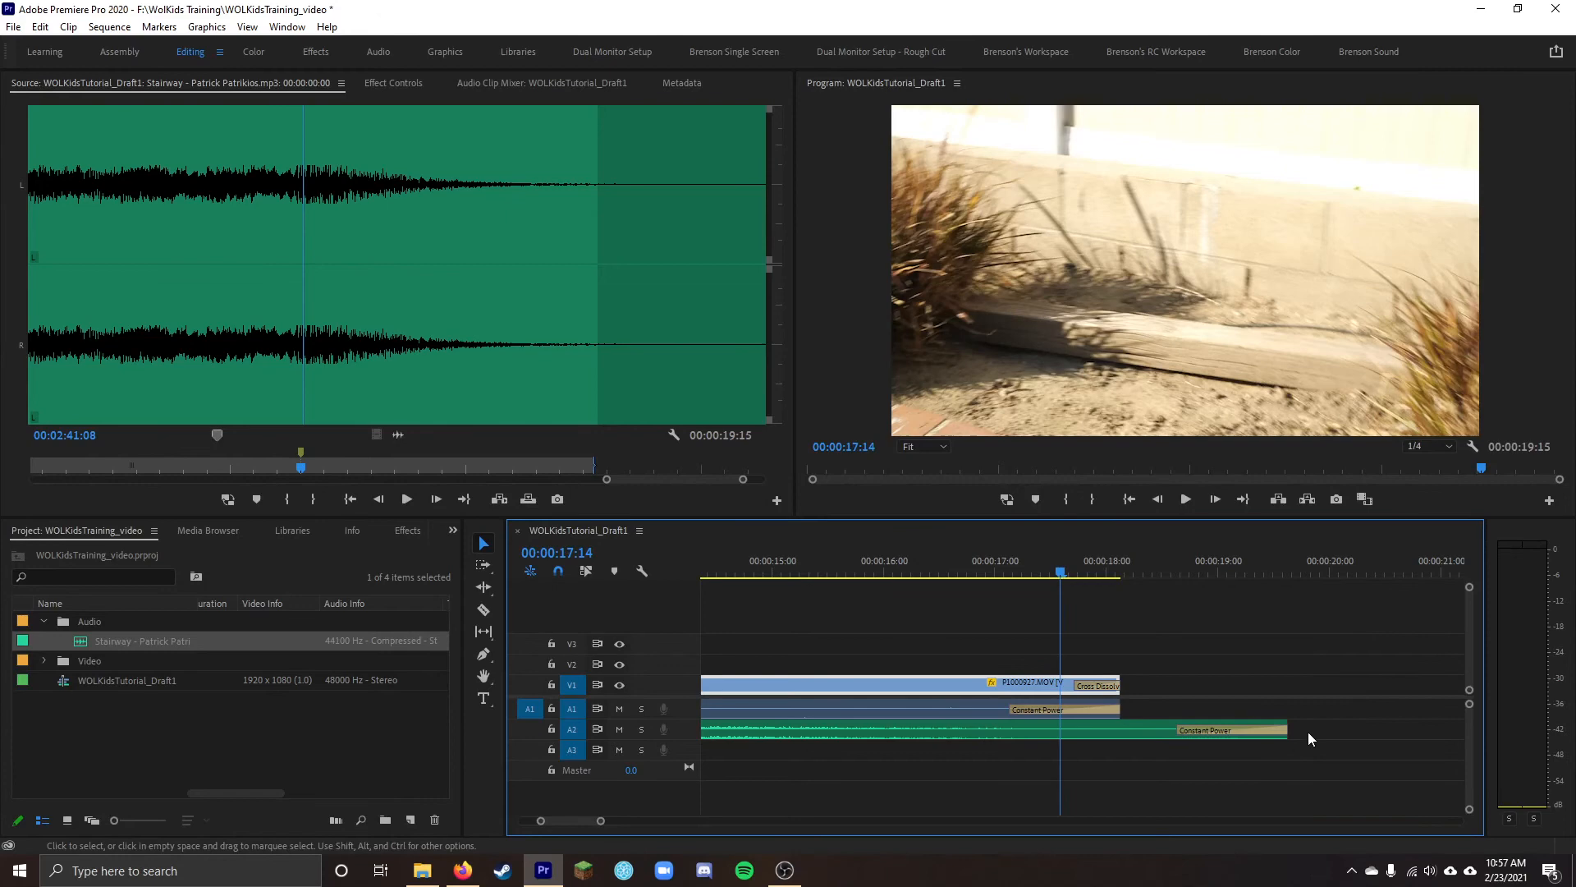
pyautogui.press('space')
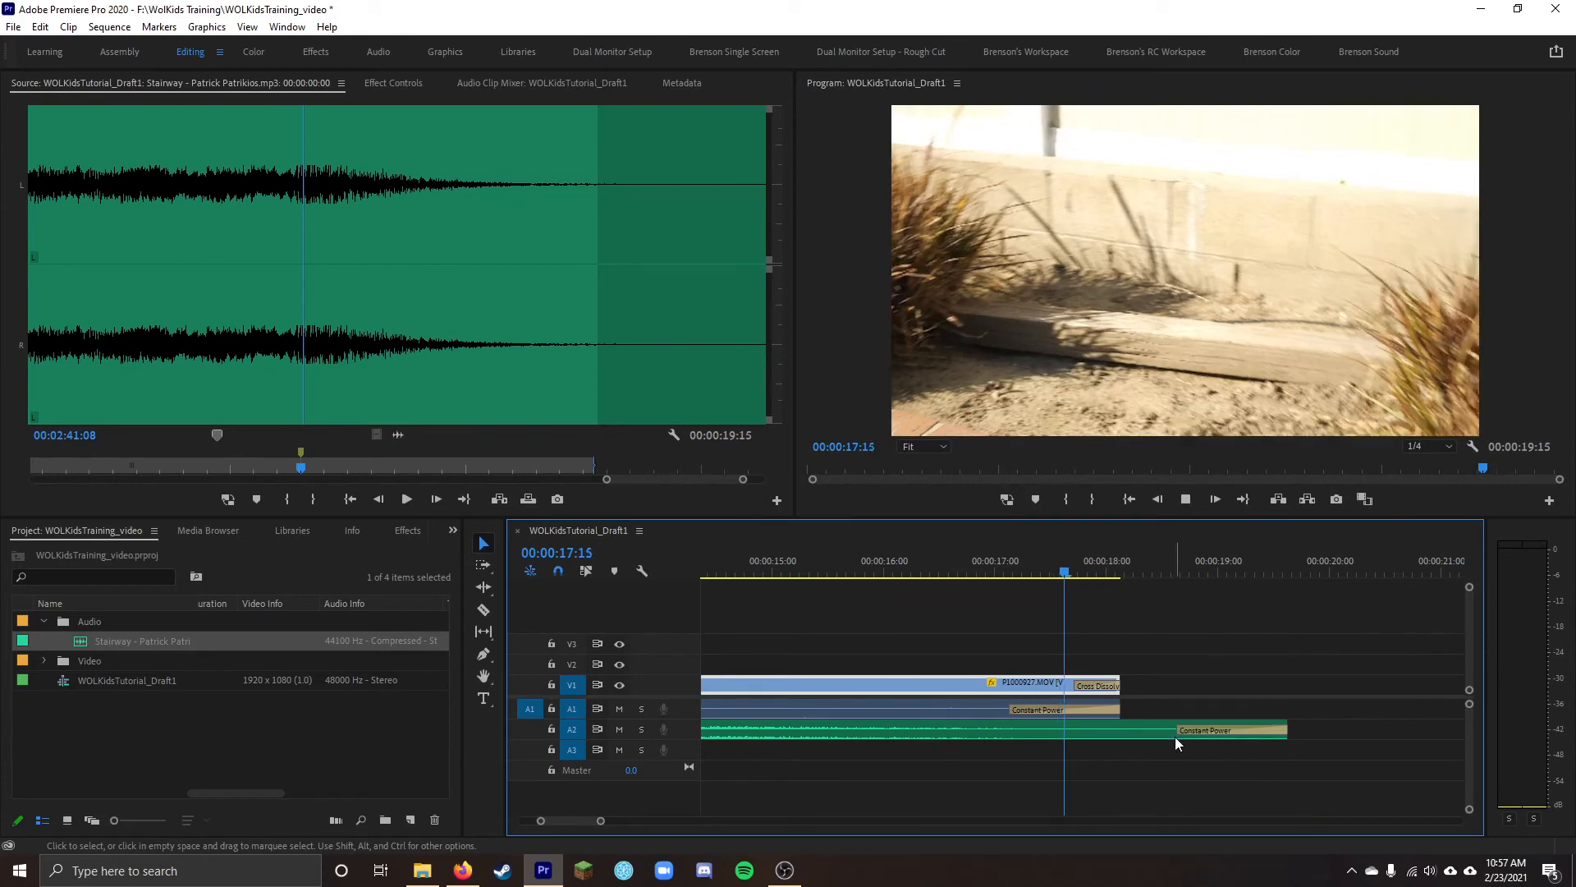
pyautogui.press('space')
pyautogui.click(1175, 737)
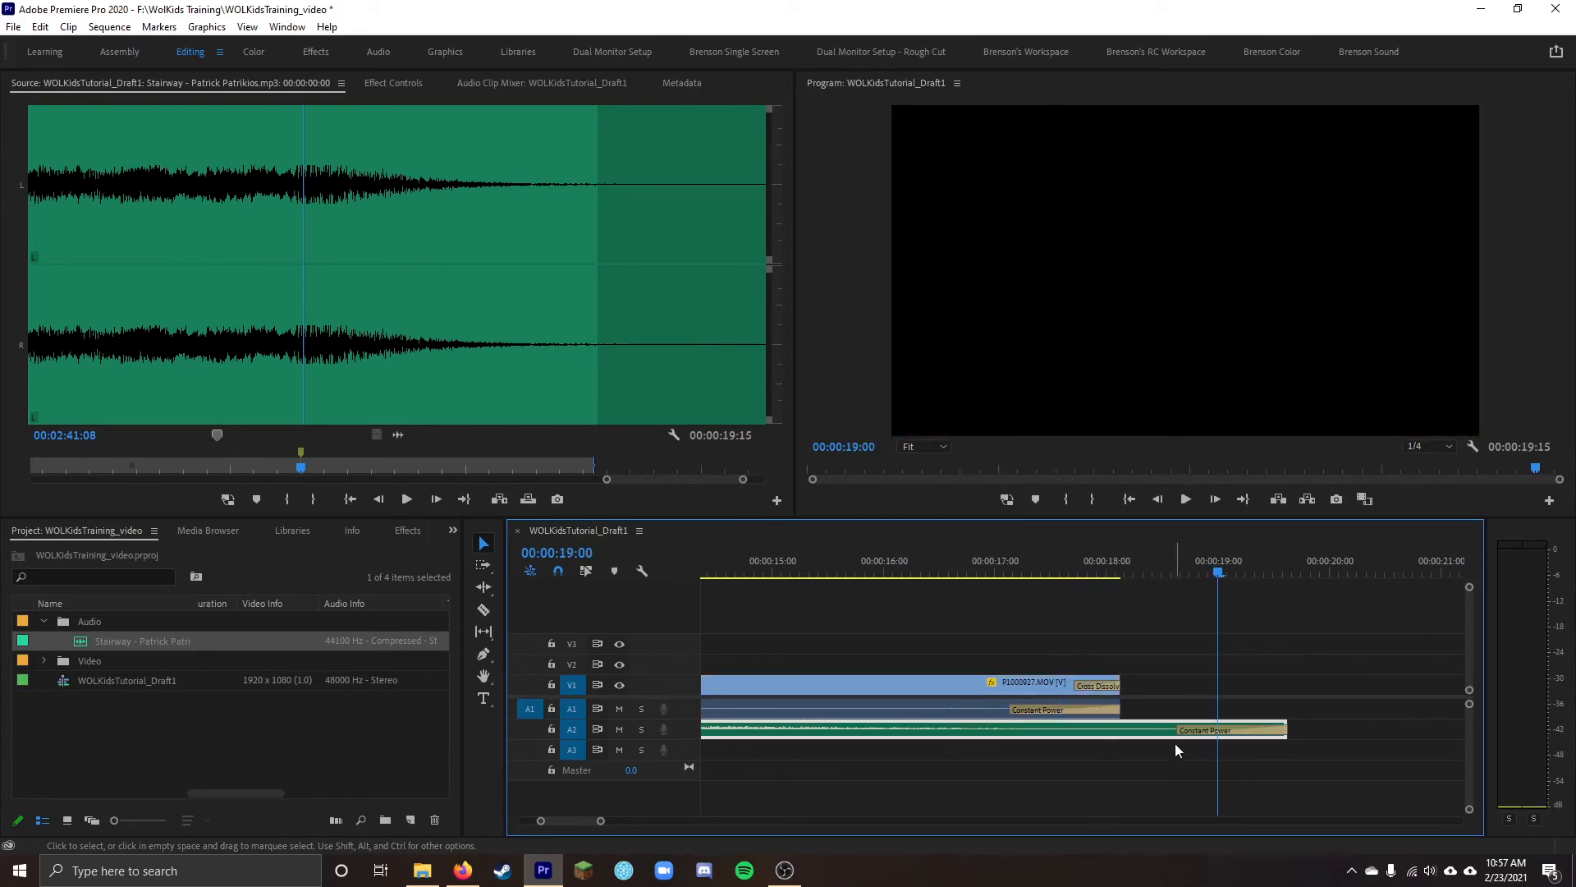
pyautogui.hotkey('ctrl', 'z')
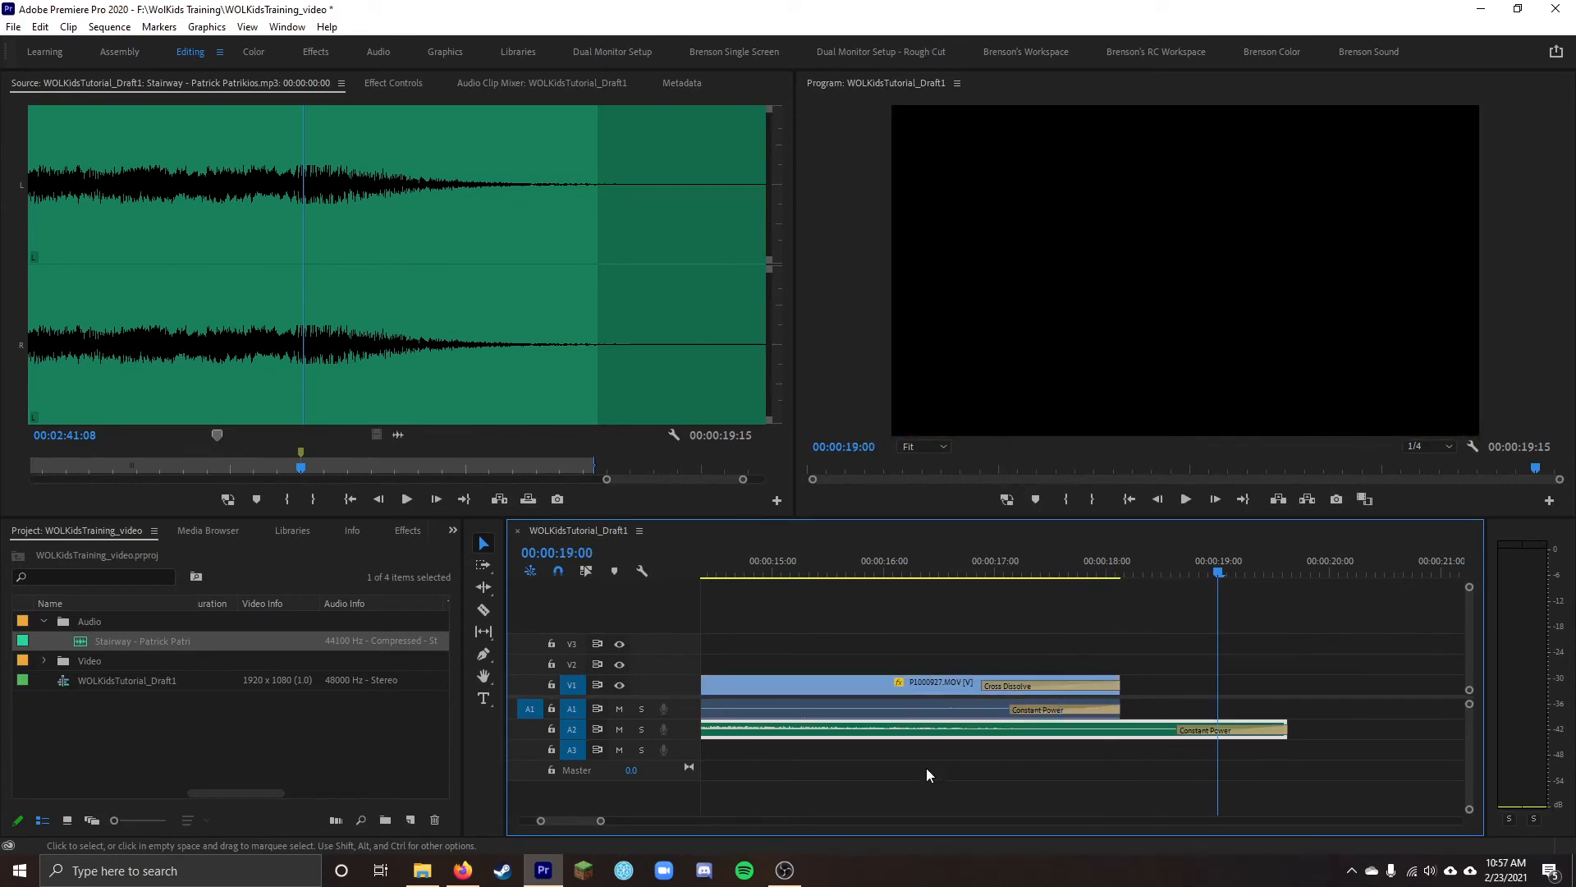
# Play back the cut from P1000916.MOV into P1000927.MOV and apply the default Constant Power transition there on track A1
pyautogui.click(1036, 610)
pyautogui.click(926, 569)
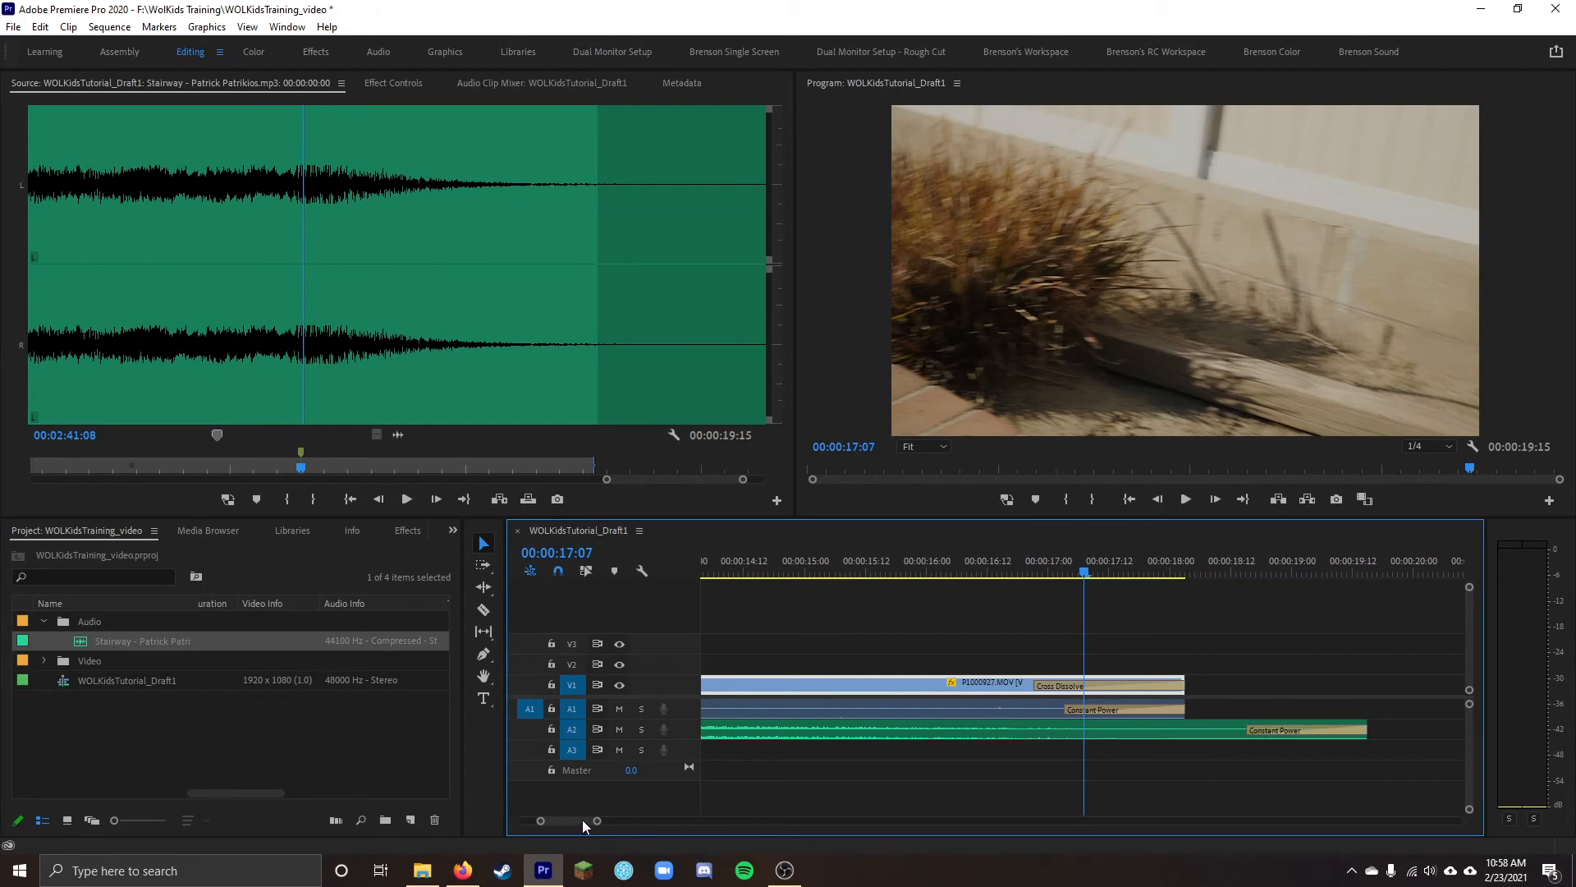
pyautogui.scroll(5, 569, 818)
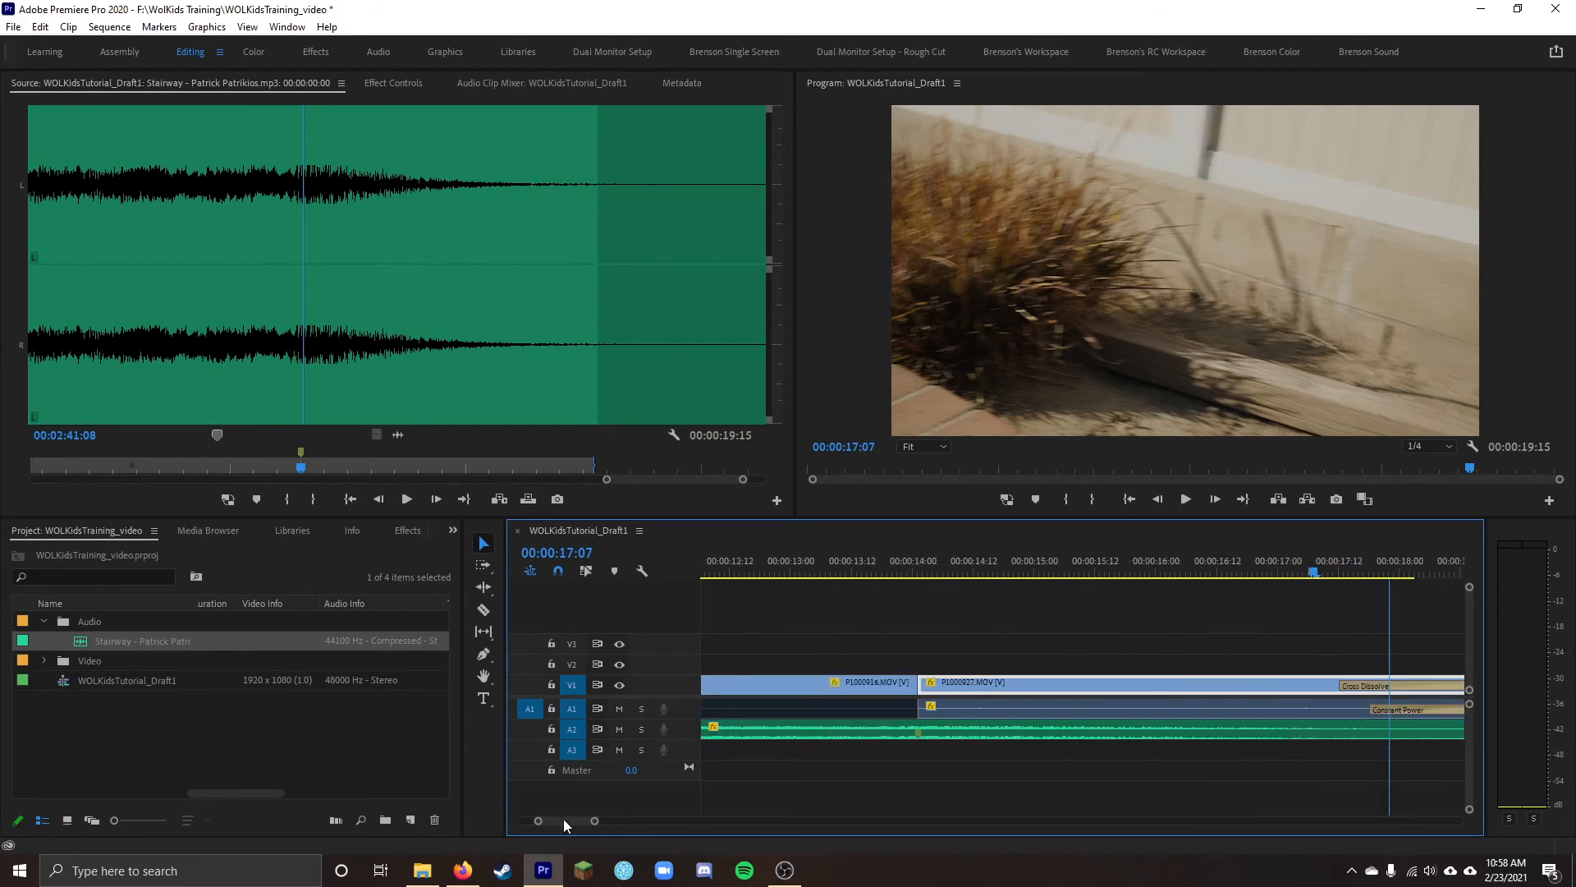
pyautogui.click(1083, 568)
pyautogui.press('space')
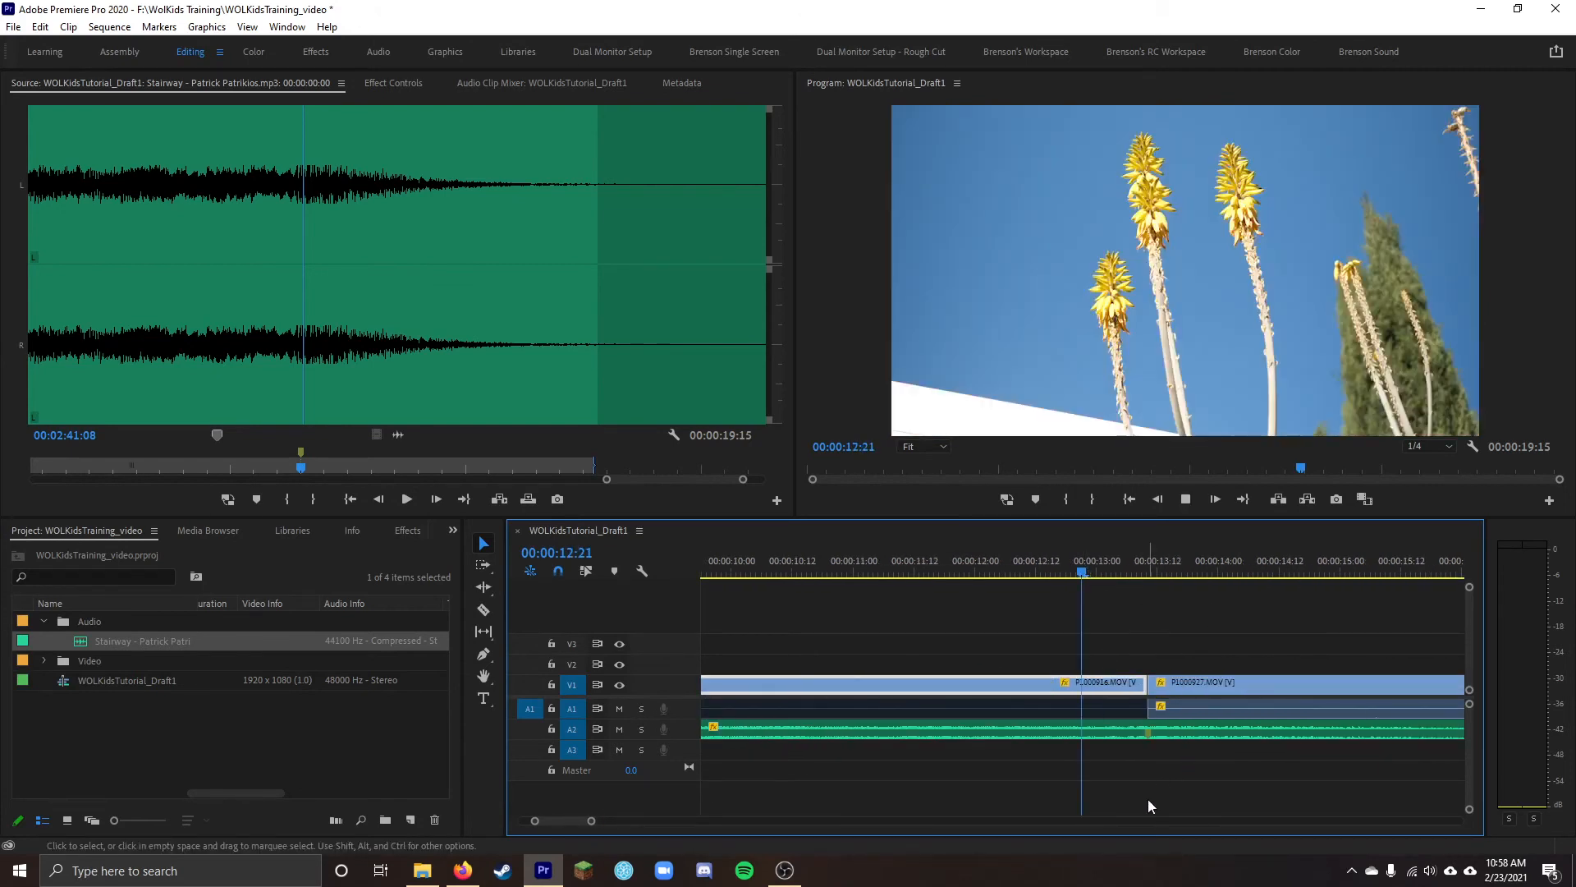
pyautogui.press('space')
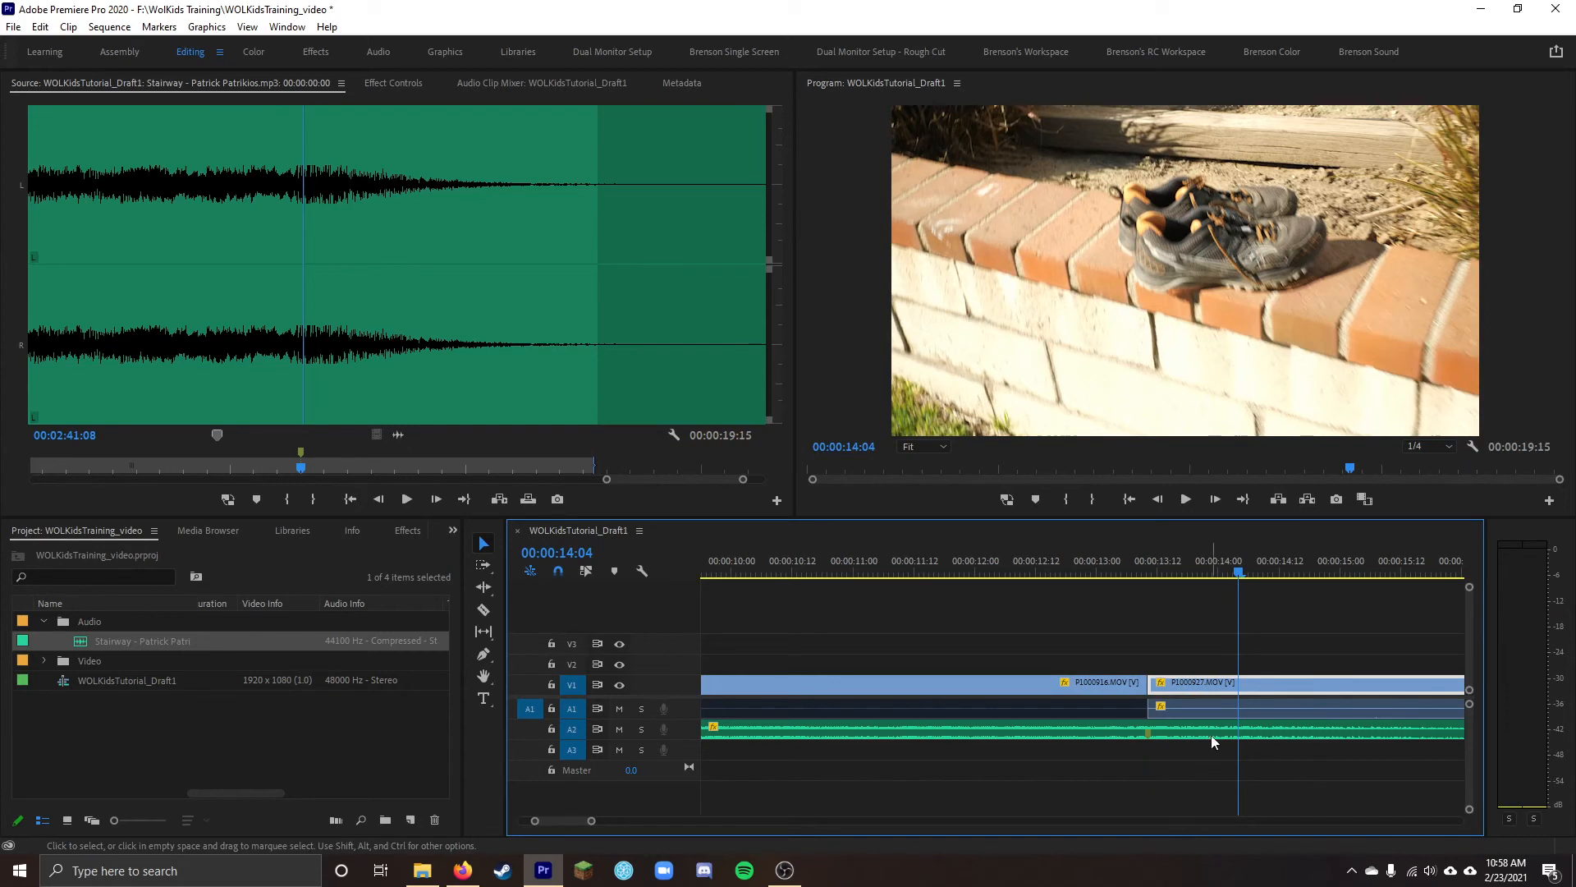
pyautogui.click(1146, 706)
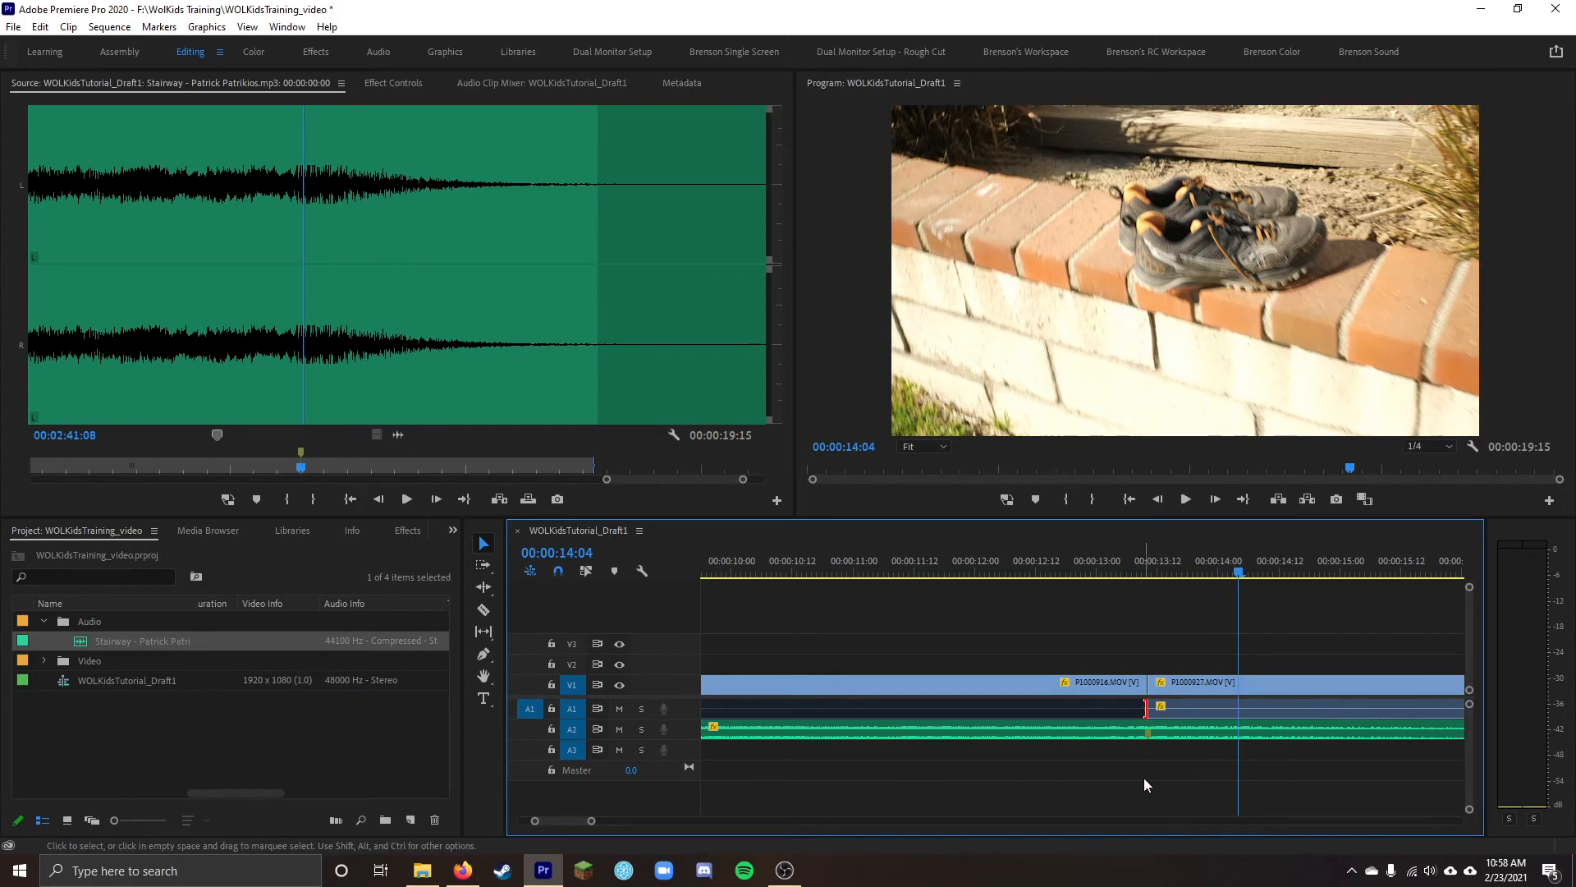
pyautogui.hotkey('ctrl', 'shift', 'd')
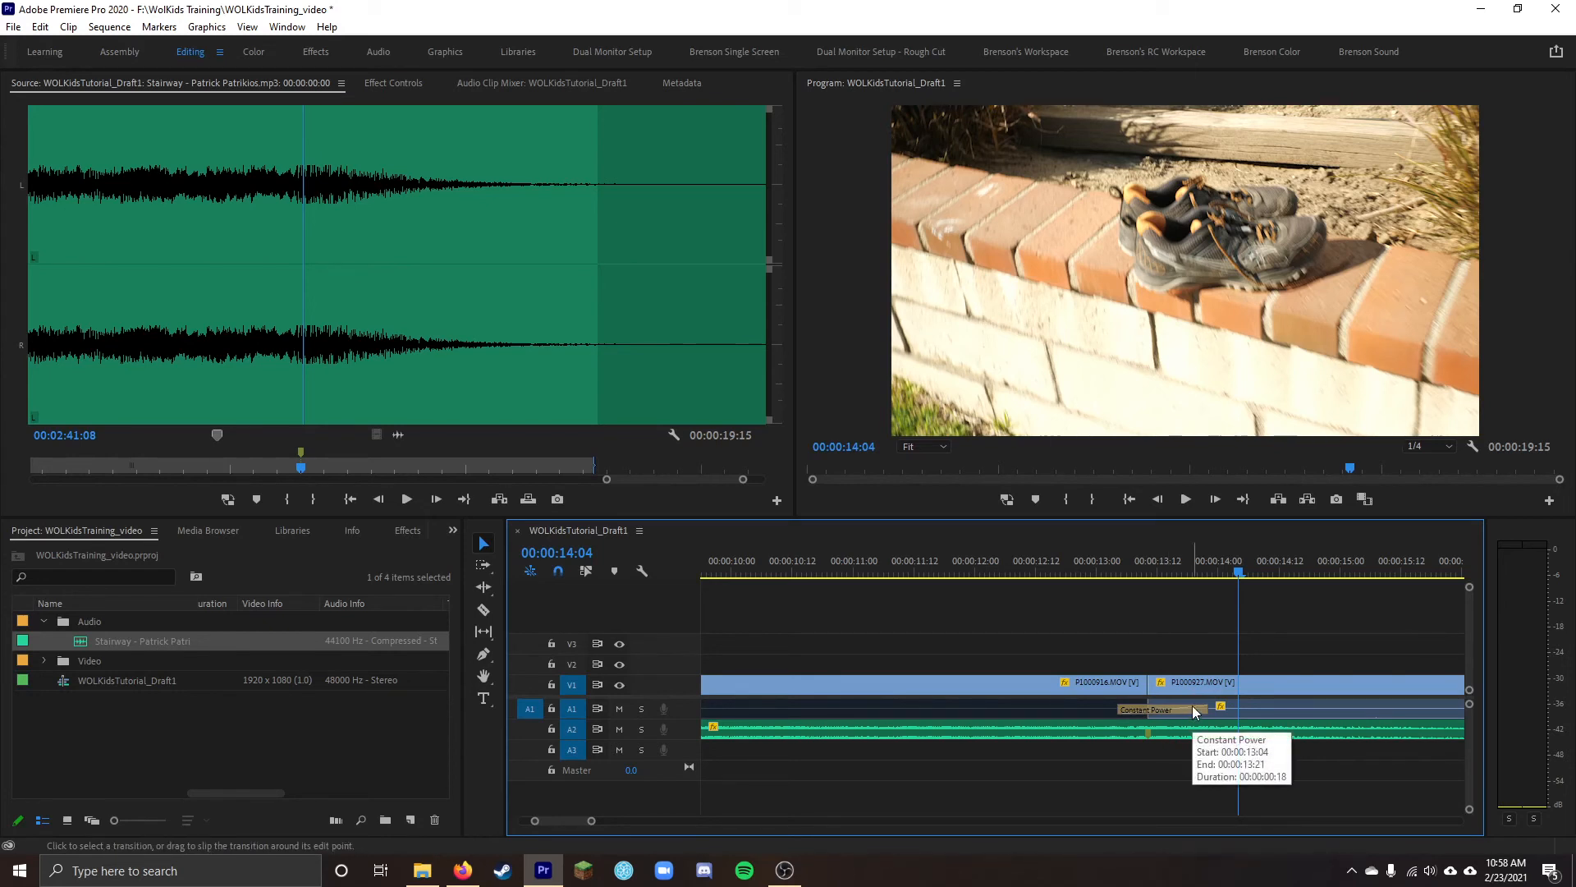
# Set the duration of the Constant Power transition at the start of P1000927.MOV's audio to 4 frames and play back the cut
pyautogui.doubleClick(1170, 709)
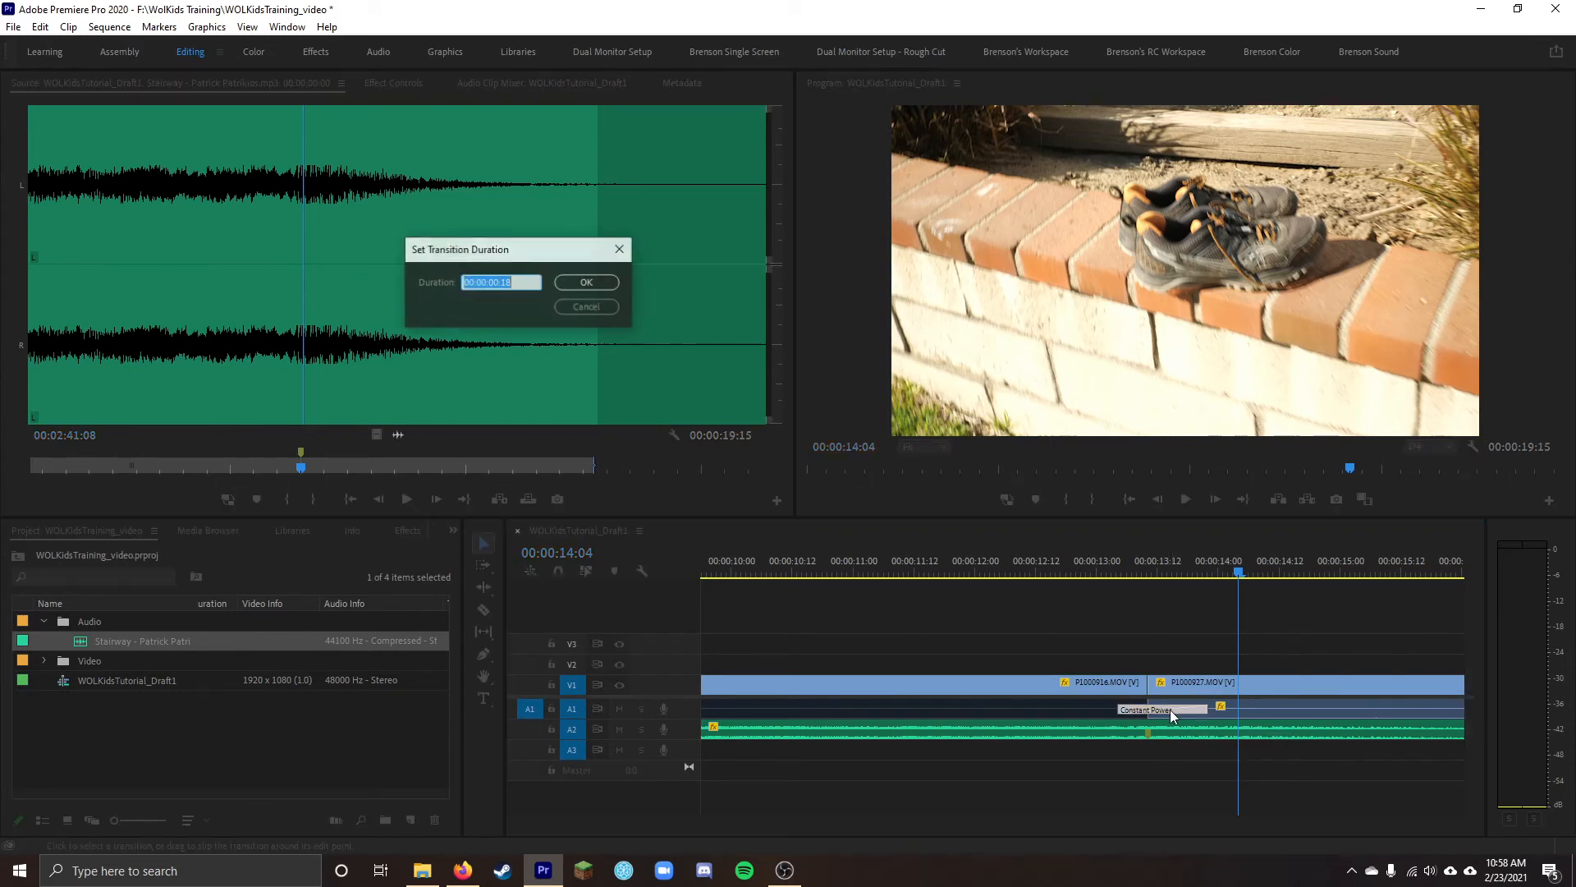
pyautogui.moveTo(548, 255); pyautogui.dragTo(1146, 559)
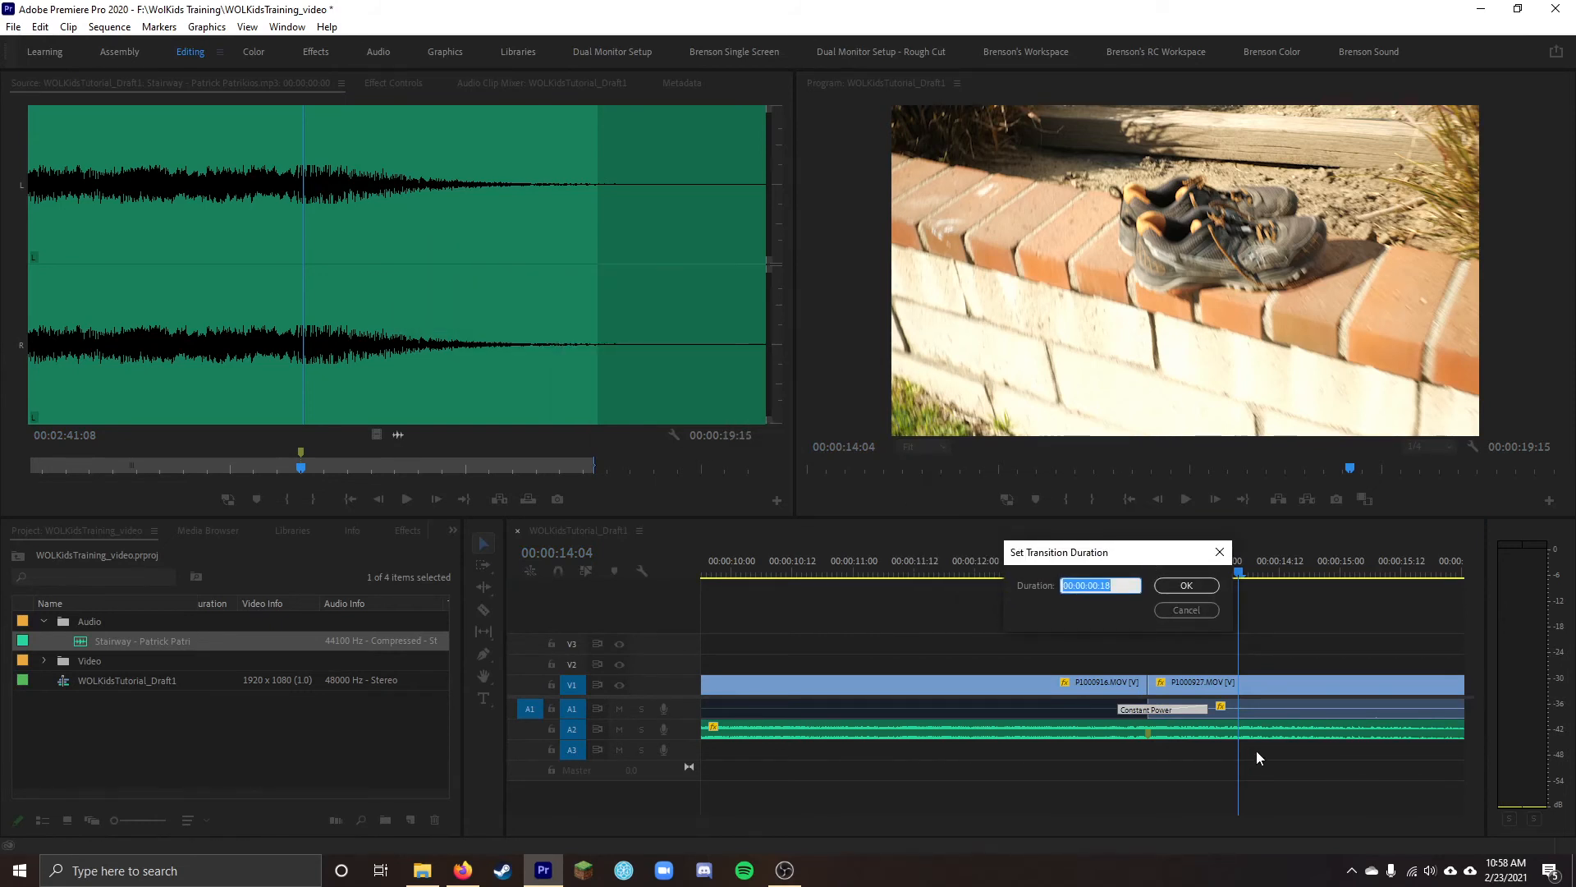
pyautogui.write('4')
pyautogui.press('Return')
pyautogui.click(1102, 565)
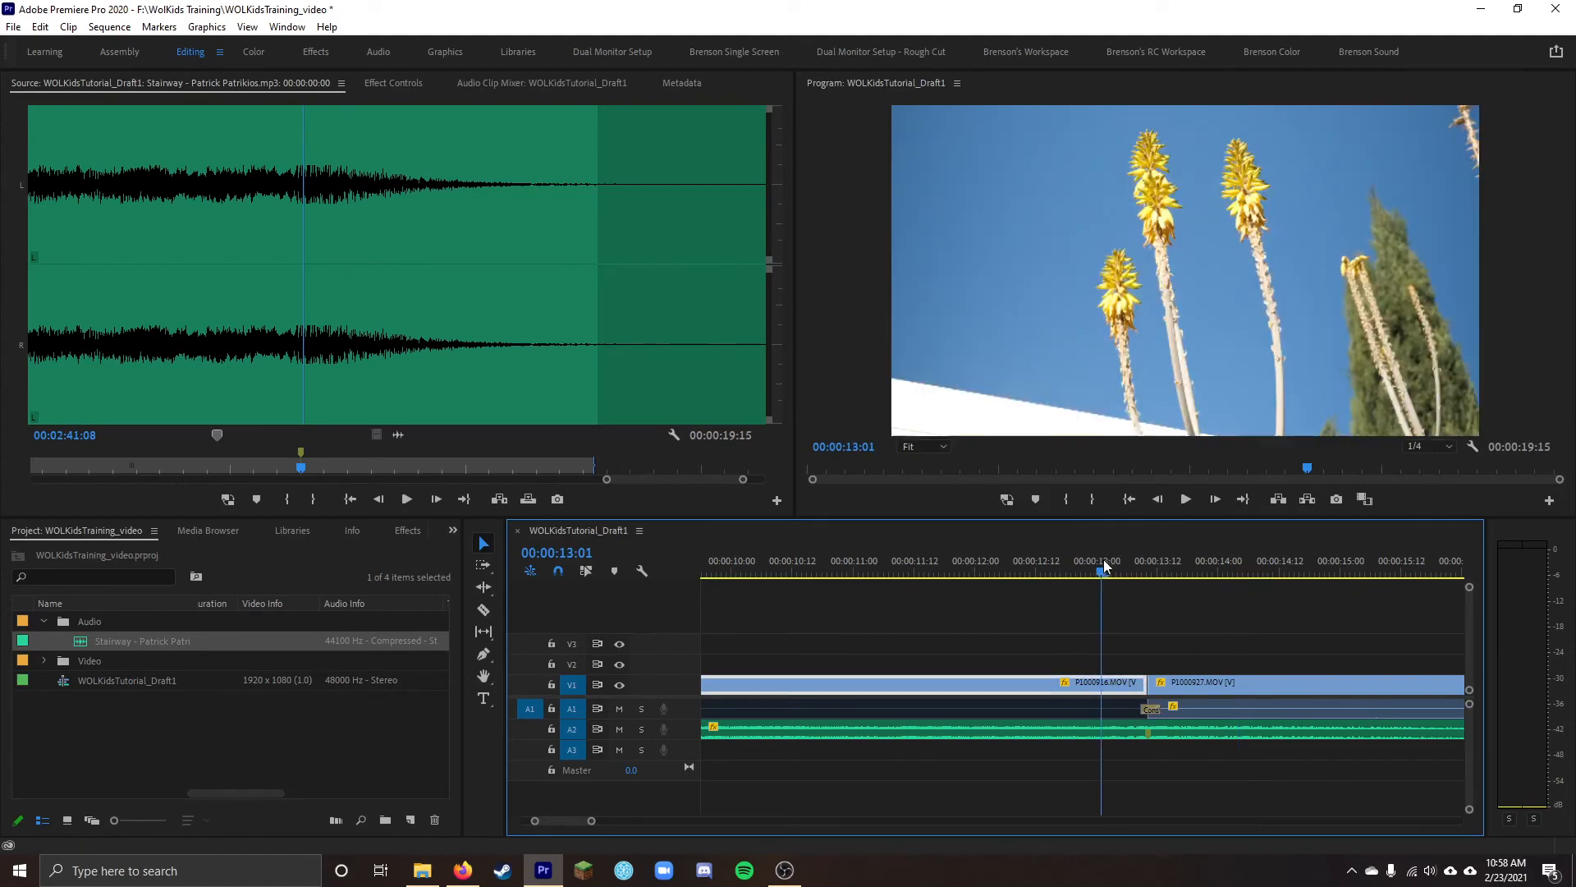
pyautogui.press('space')
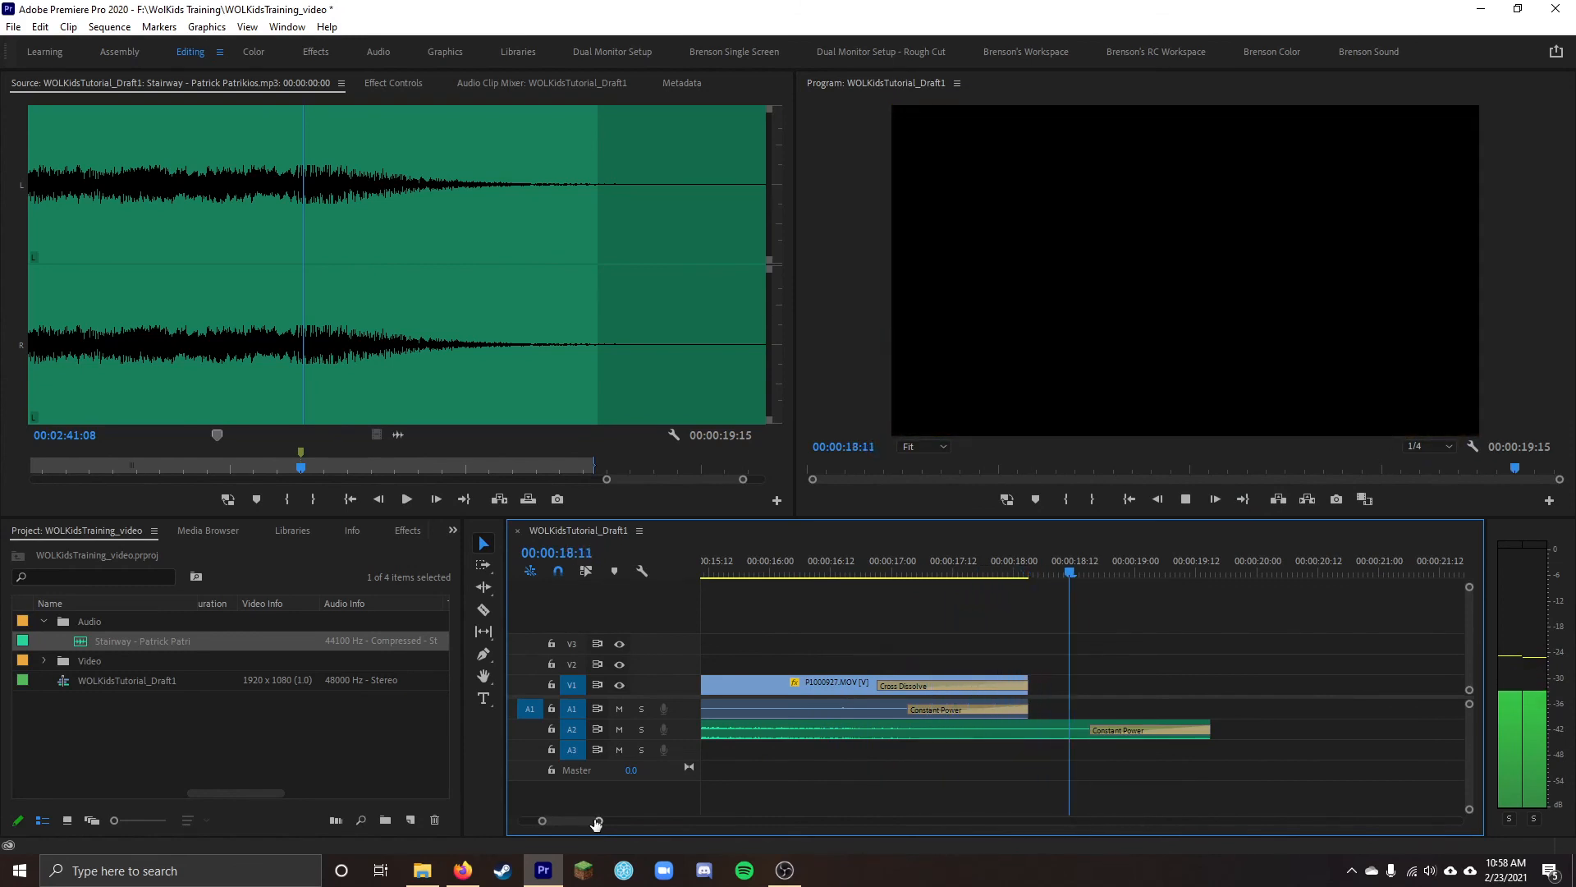
# Show the whole sequence in the timeline and play it back from 00:00:00:00
pyautogui.moveTo(597, 824); pyautogui.dragTo(671, 824)
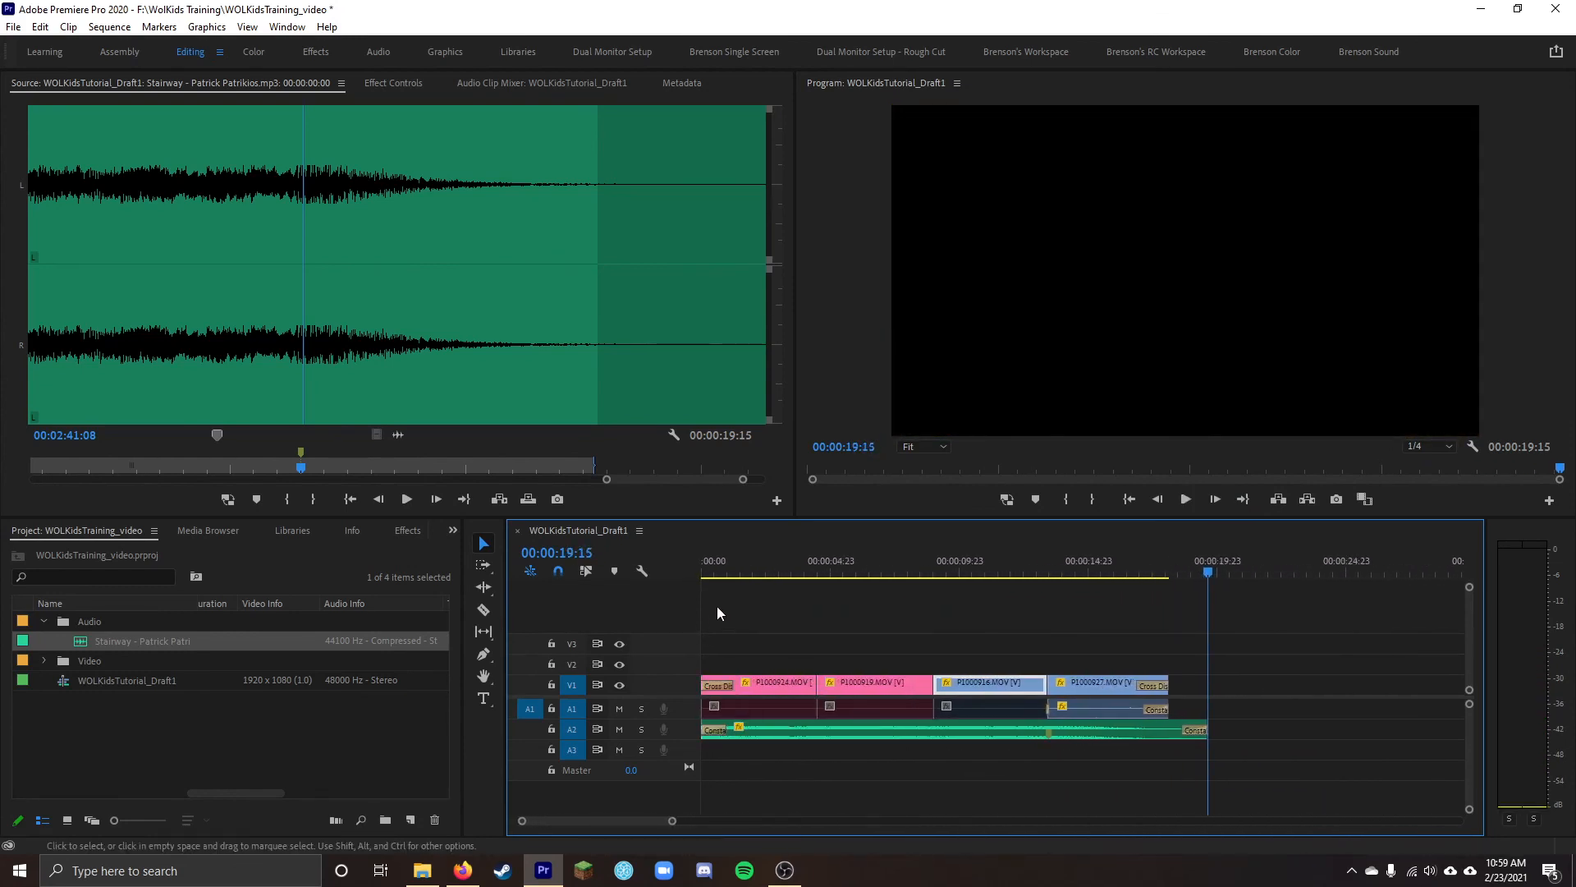
pyautogui.click(722, 562)
pyautogui.moveTo(723, 562); pyautogui.dragTo(681, 593)
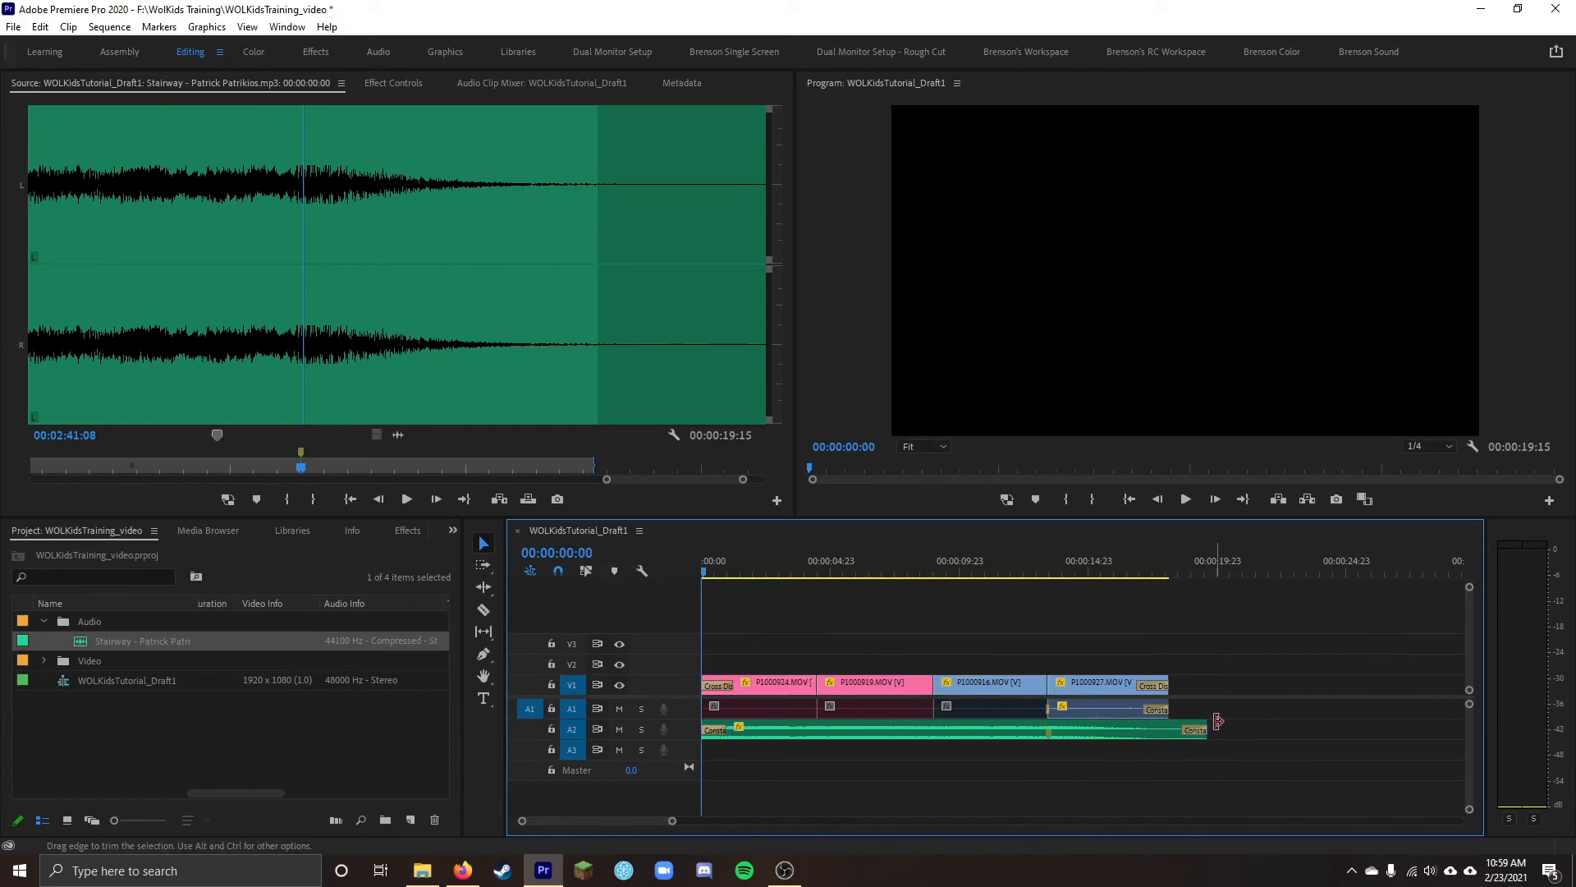
pyautogui.press('space')
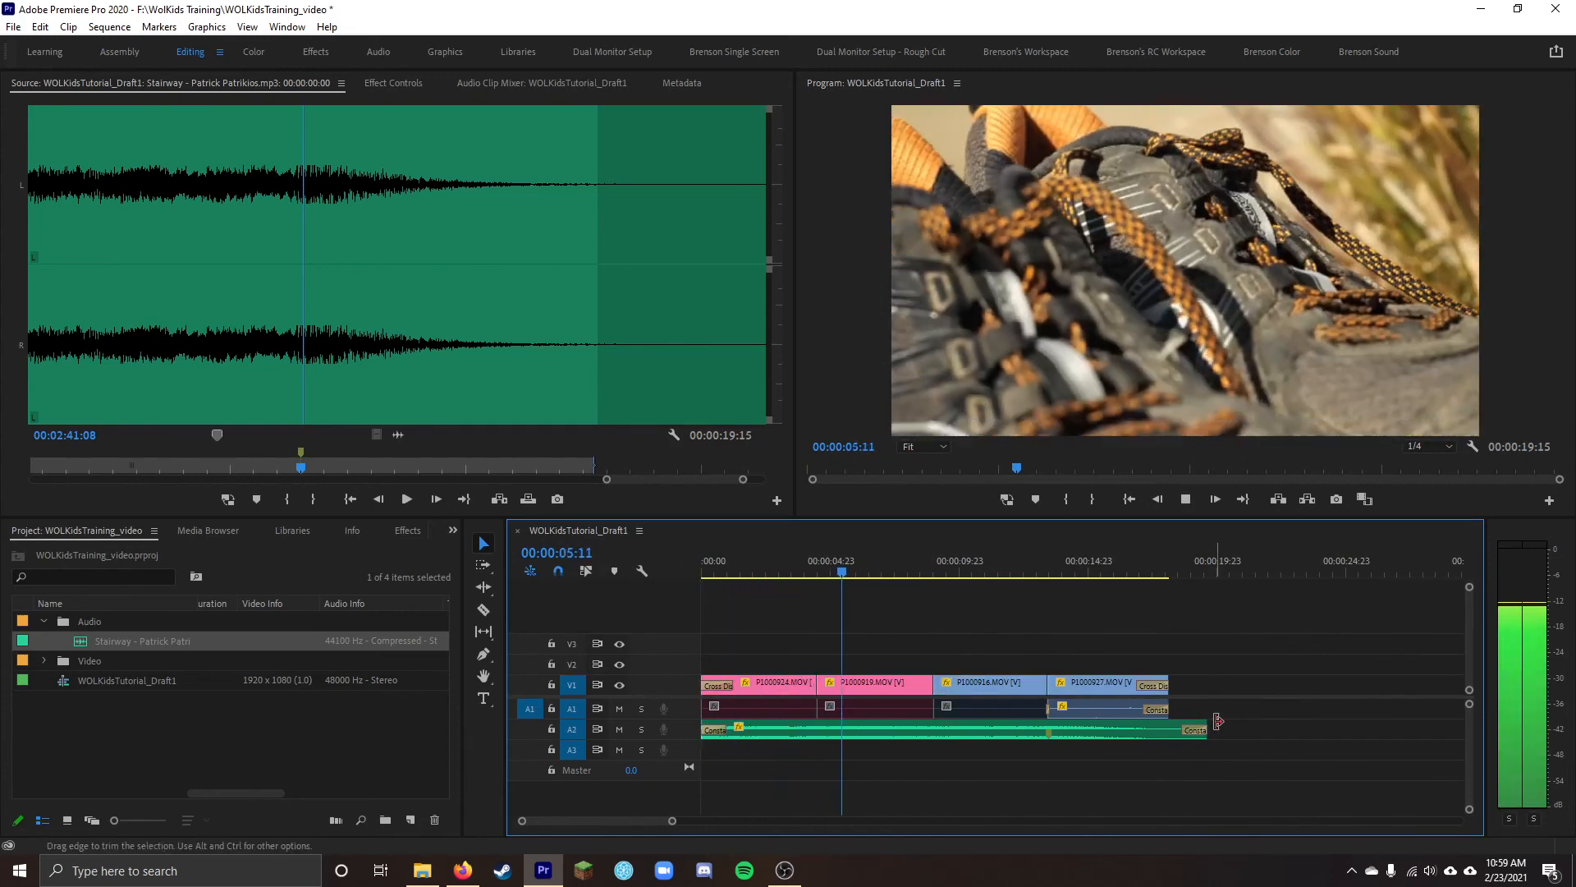
pyautogui.press('space')
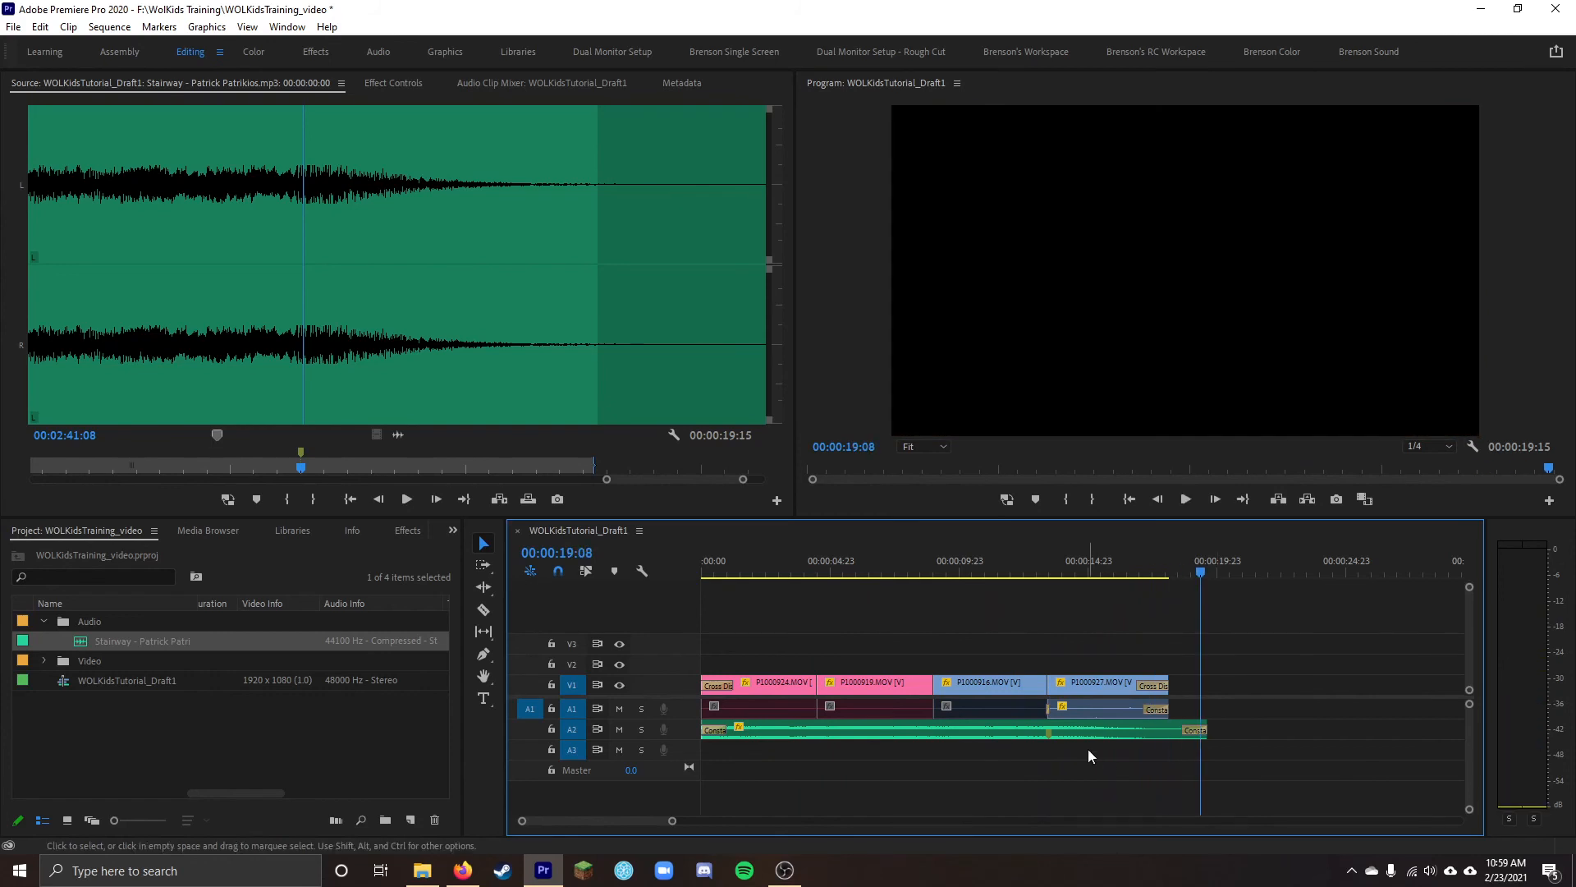
# Modify the audio channels of the P1000927.MOV clip so the left source channel also feeds its right channel
pyautogui.rightClick(1100, 710)
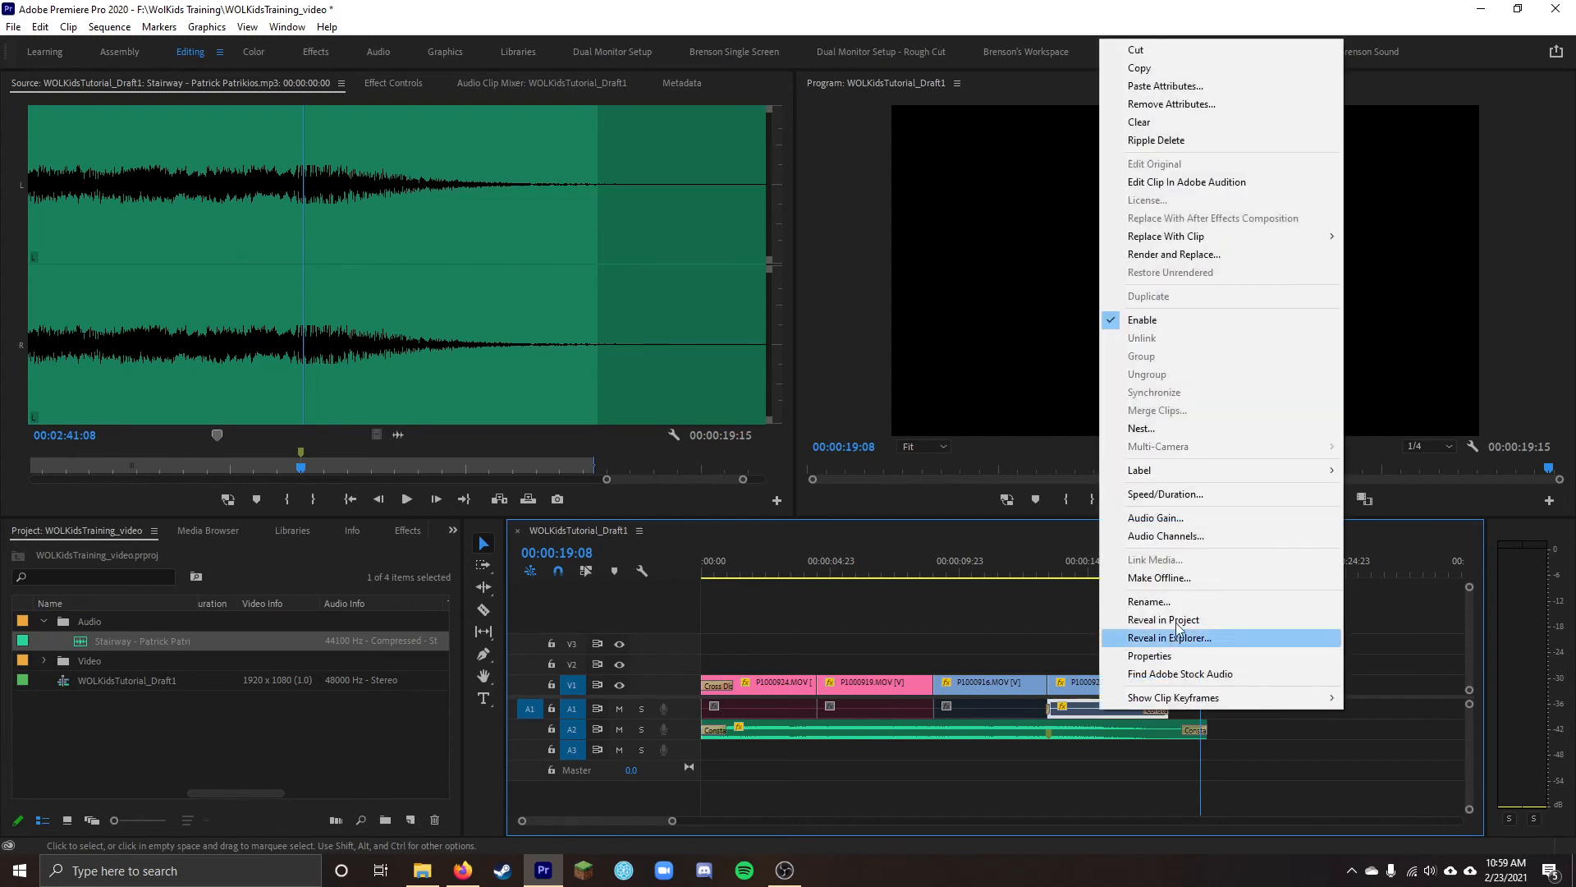
pyautogui.click(1191, 535)
pyautogui.click(864, 293)
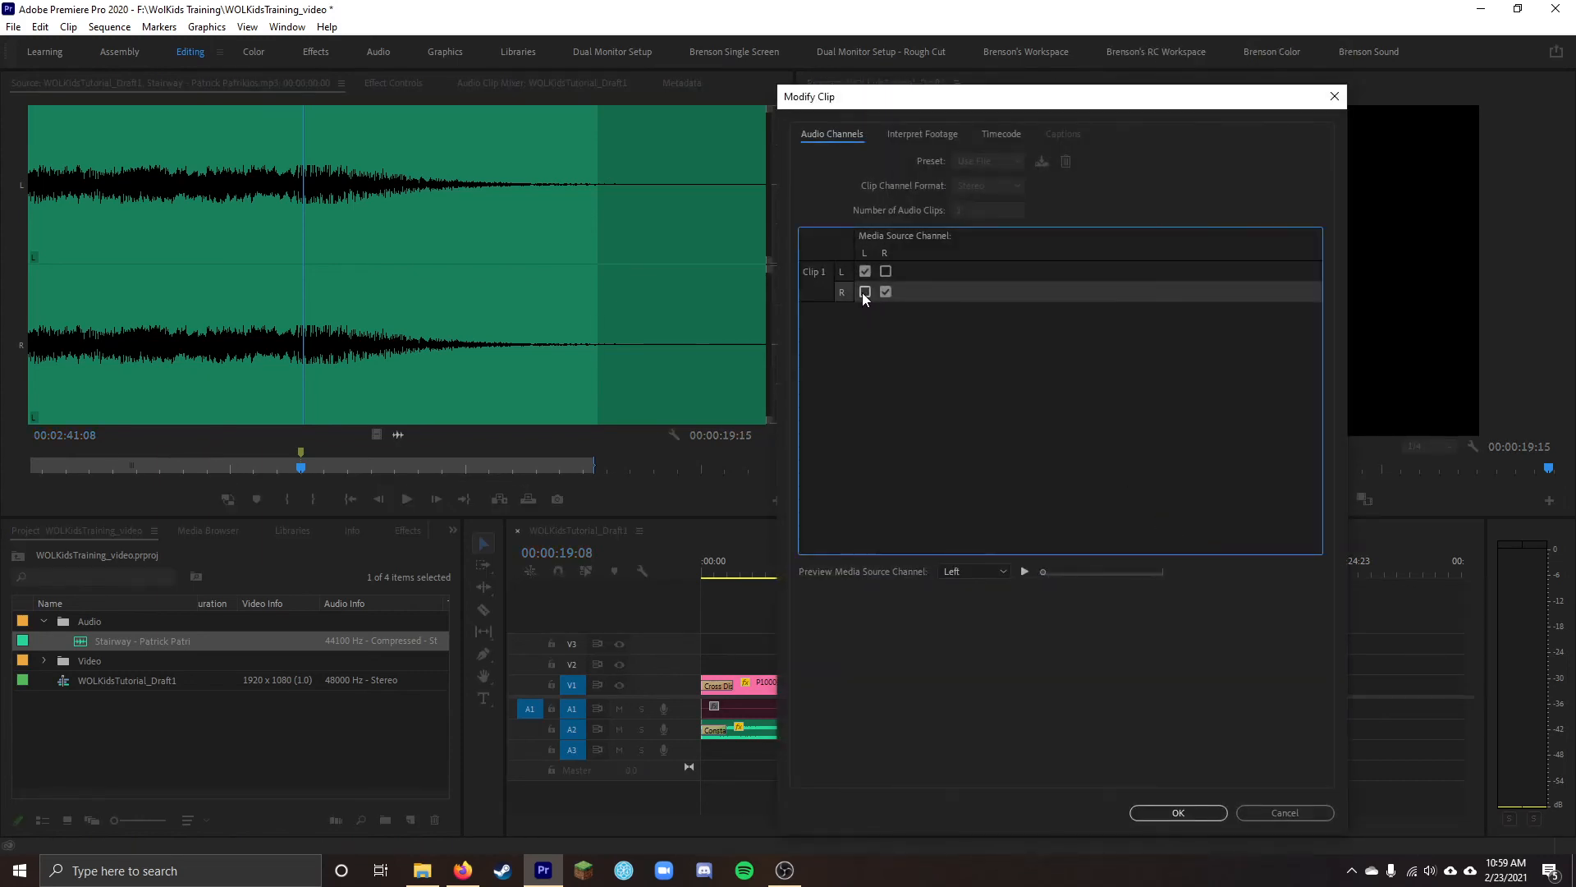
pyautogui.click(1179, 813)
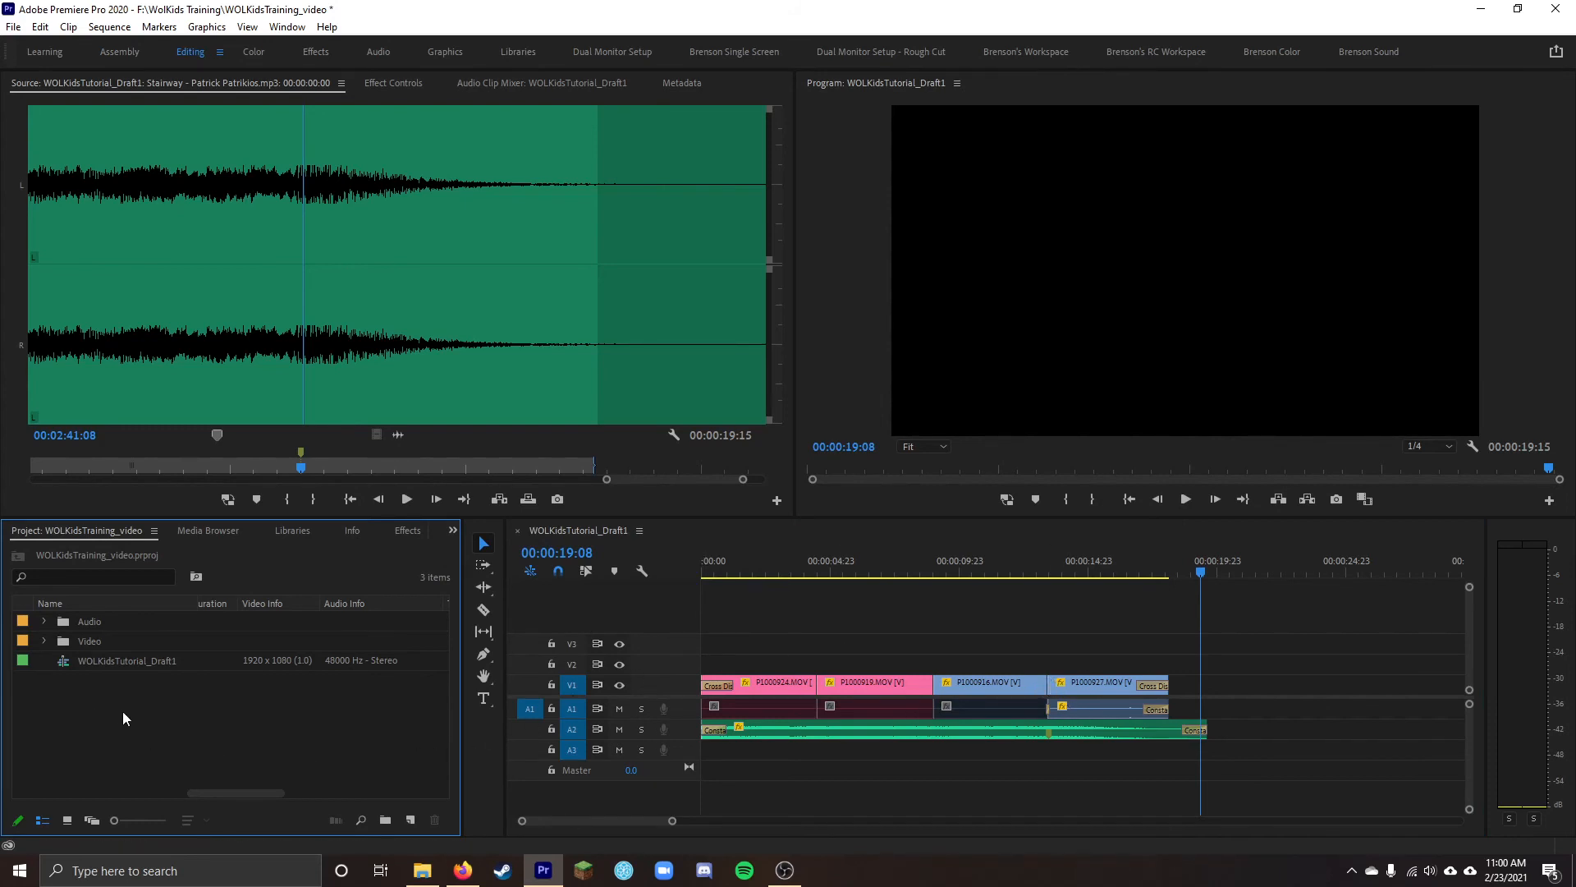
# Create a Black Video item in the project at 1920 x 1080, 23.976 fps, with square pixels
pyautogui.rightClick(174, 721)
pyautogui.moveTo(262, 475)
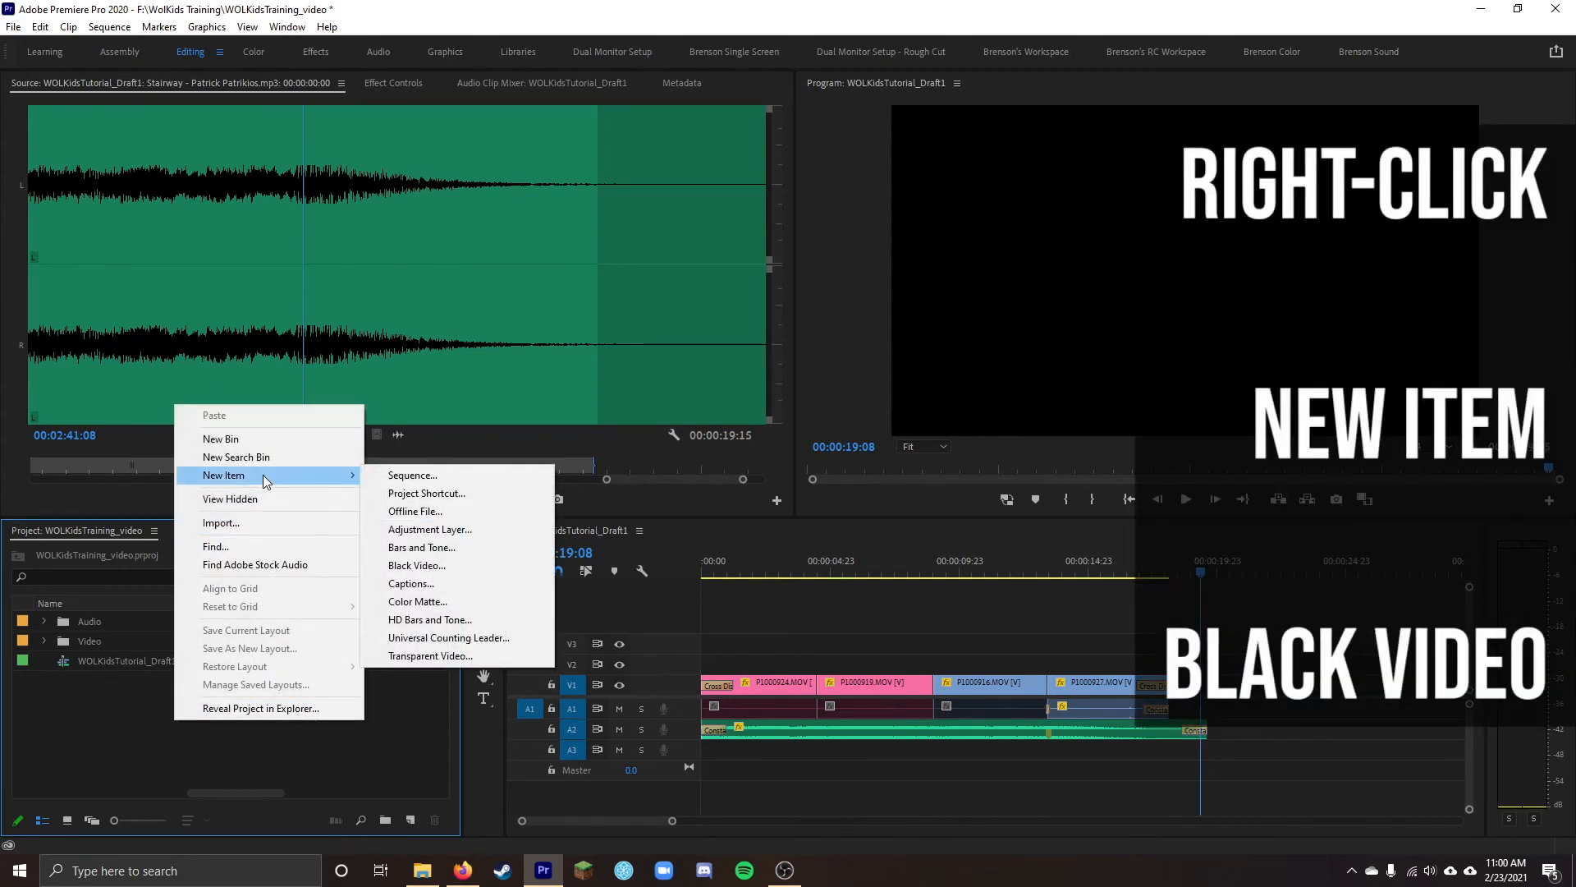
pyautogui.click(450, 565)
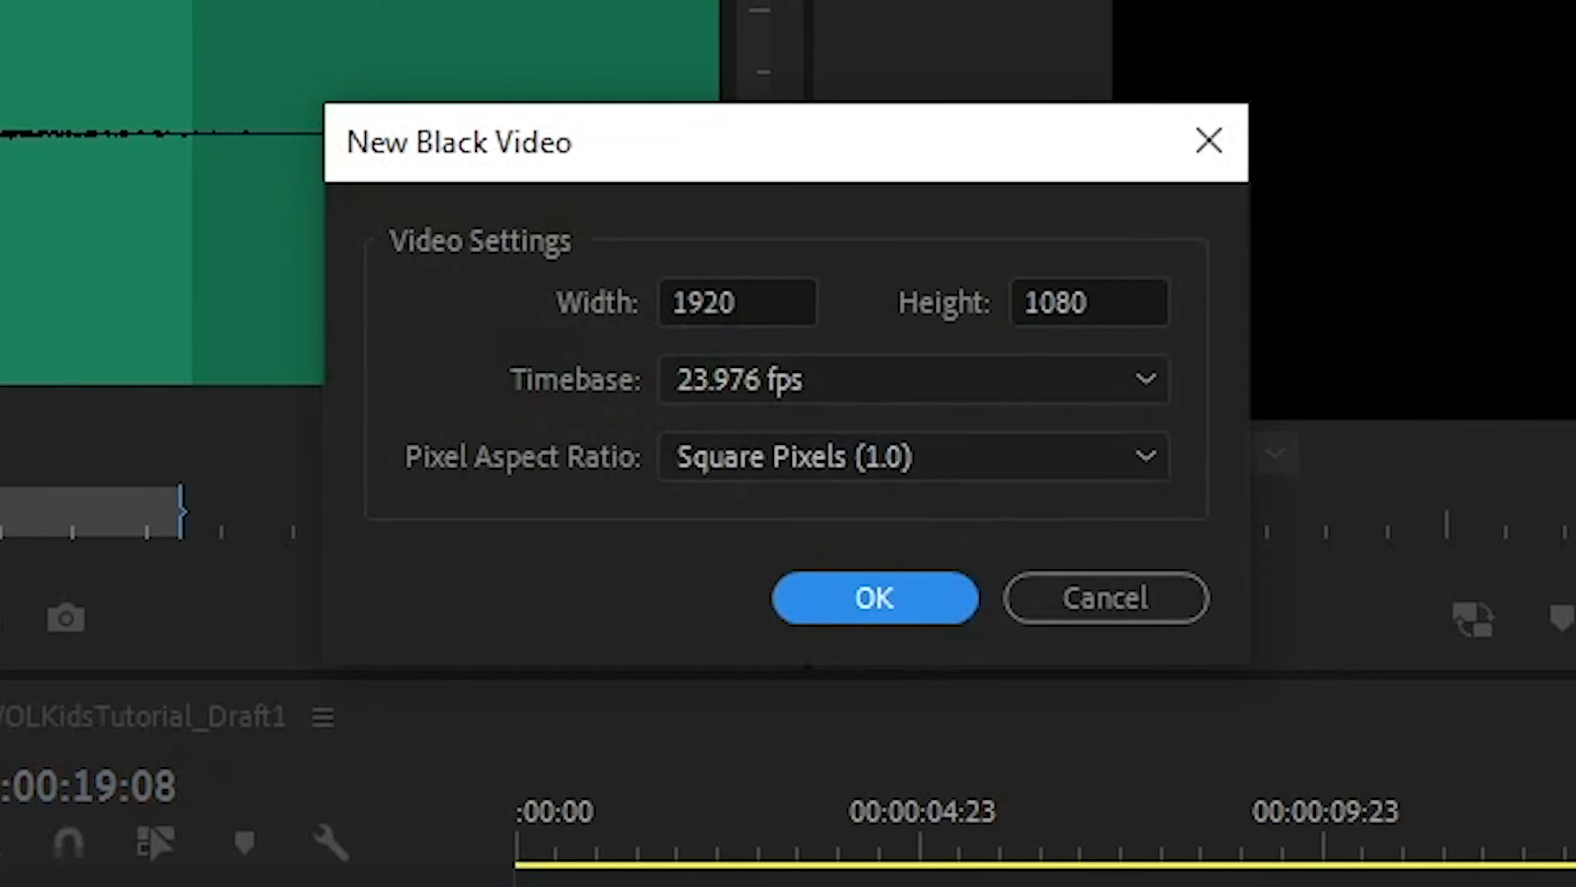
pyautogui.click(883, 608)
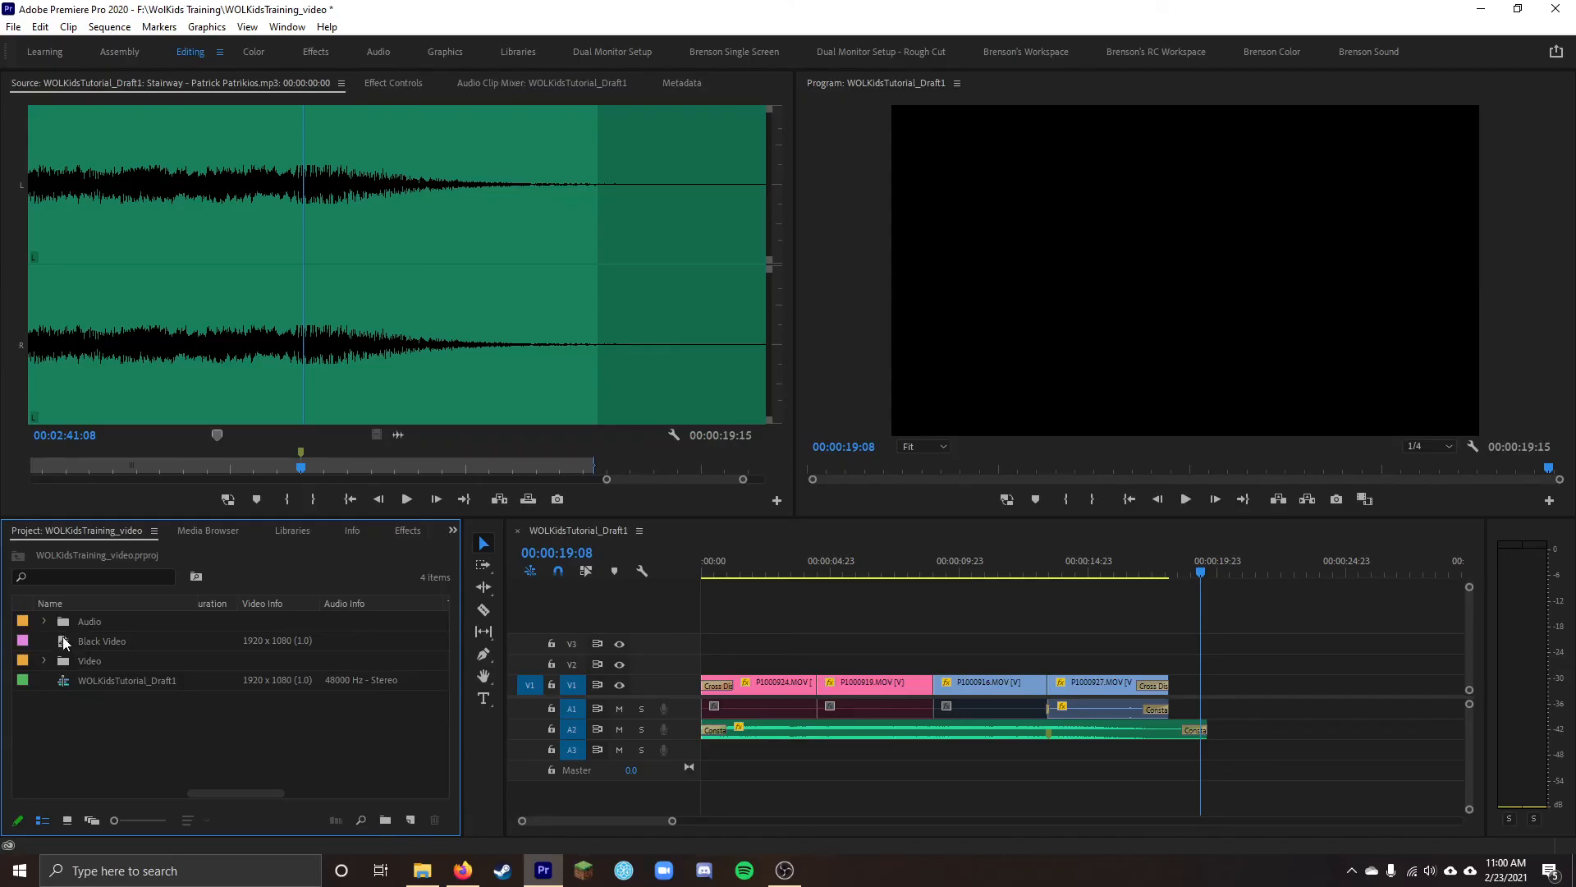
# Place the Black Video on V1 directly after P1000927.MOV and trim its end to match the end of the song on A2
pyautogui.moveTo(62, 640); pyautogui.dragTo(1074, 645)
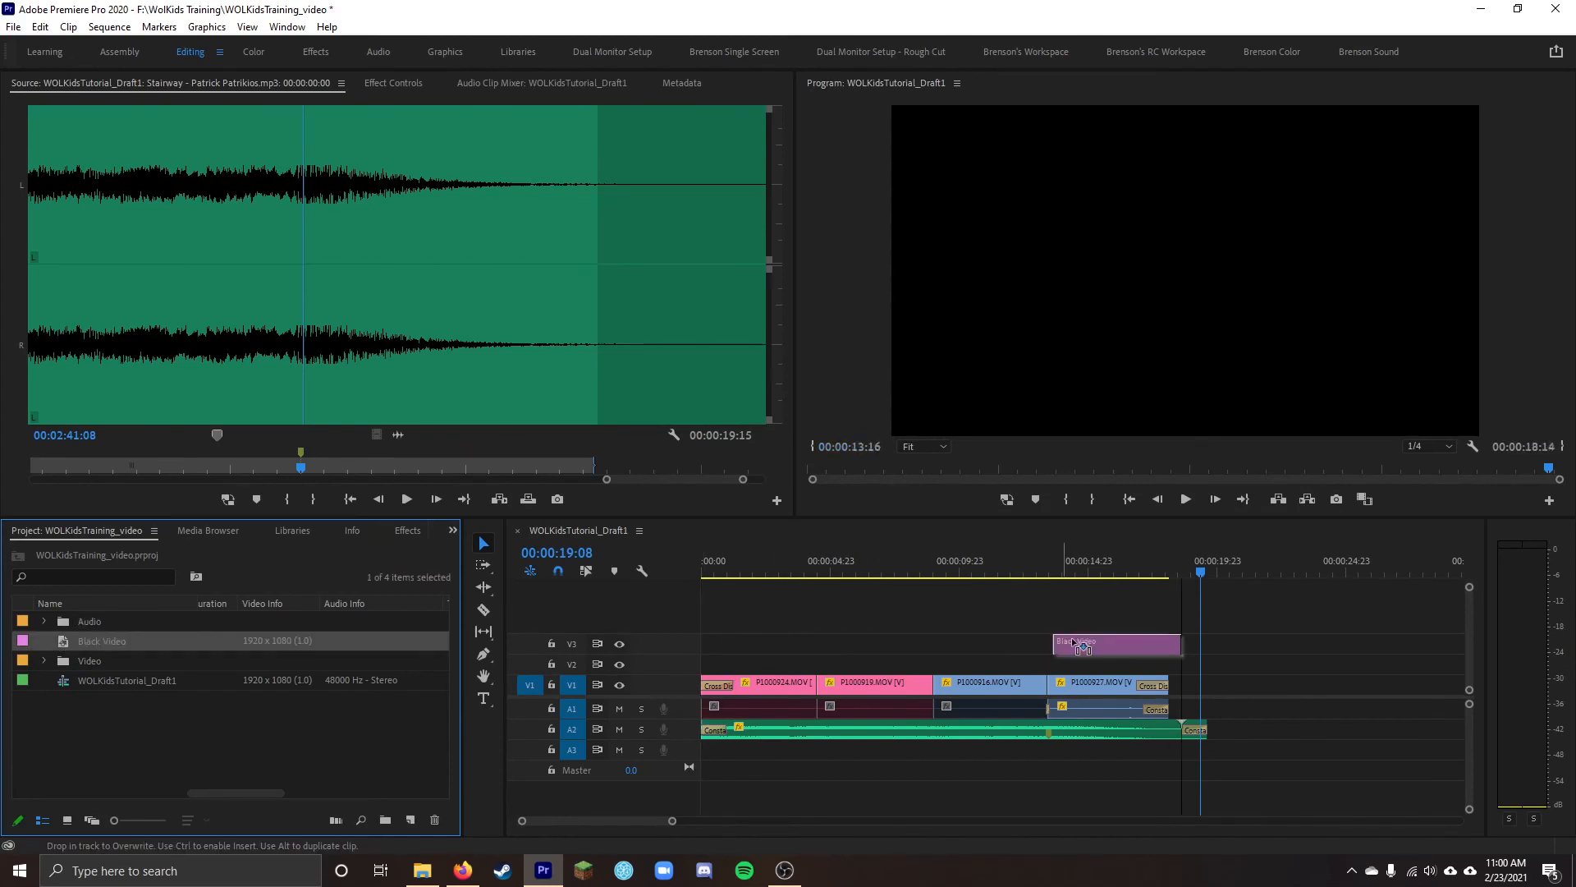
pyautogui.moveTo(672, 821); pyautogui.dragTo(637, 829)
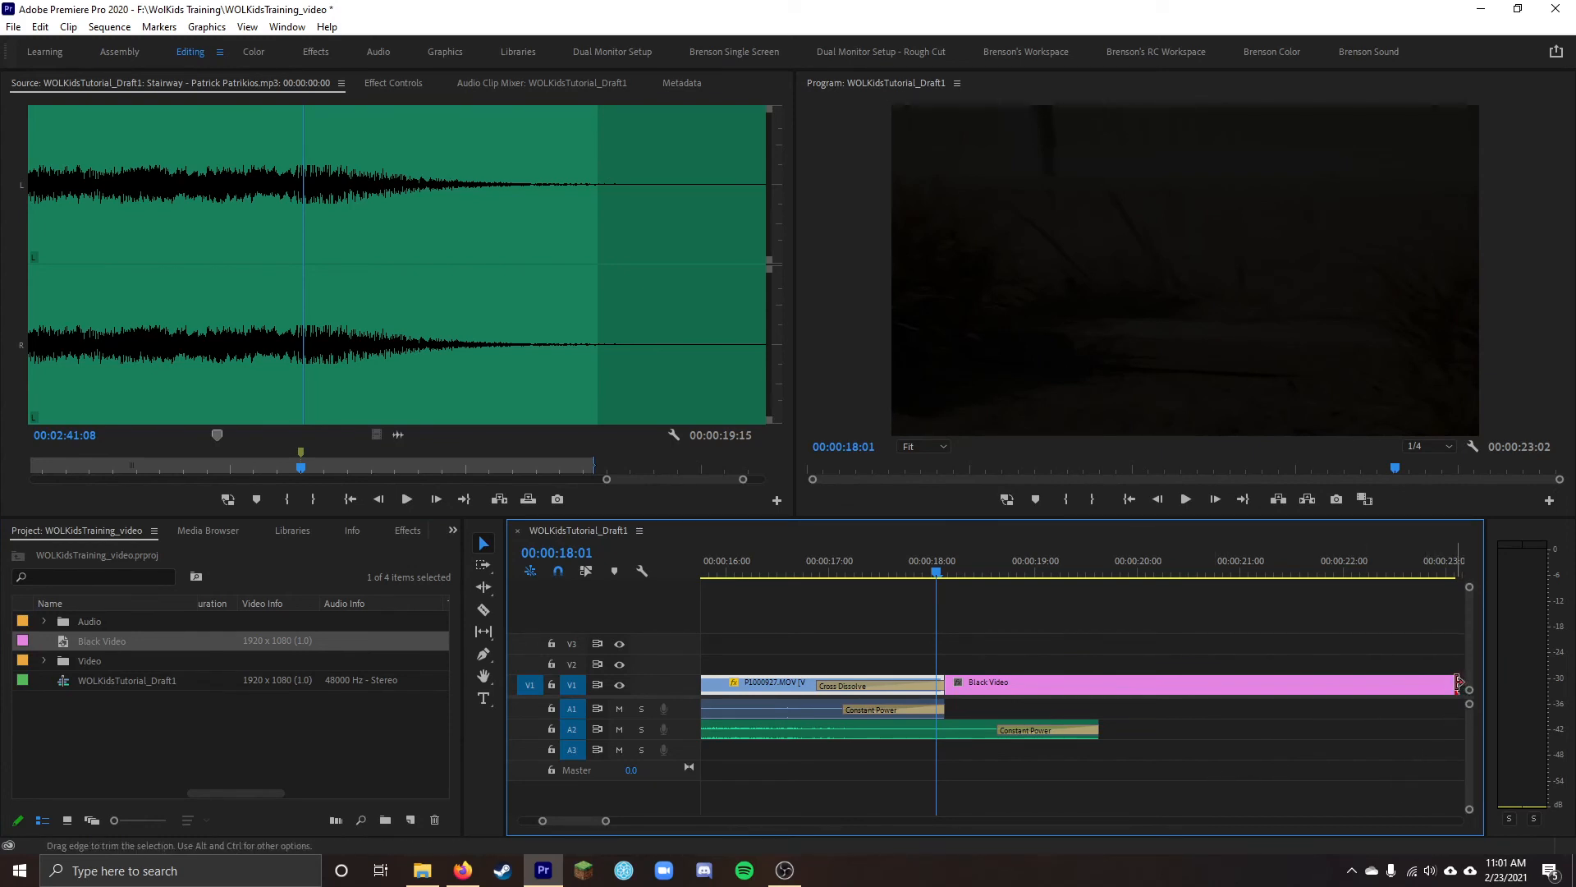
pyautogui.moveTo(1456, 684); pyautogui.dragTo(1099, 686)
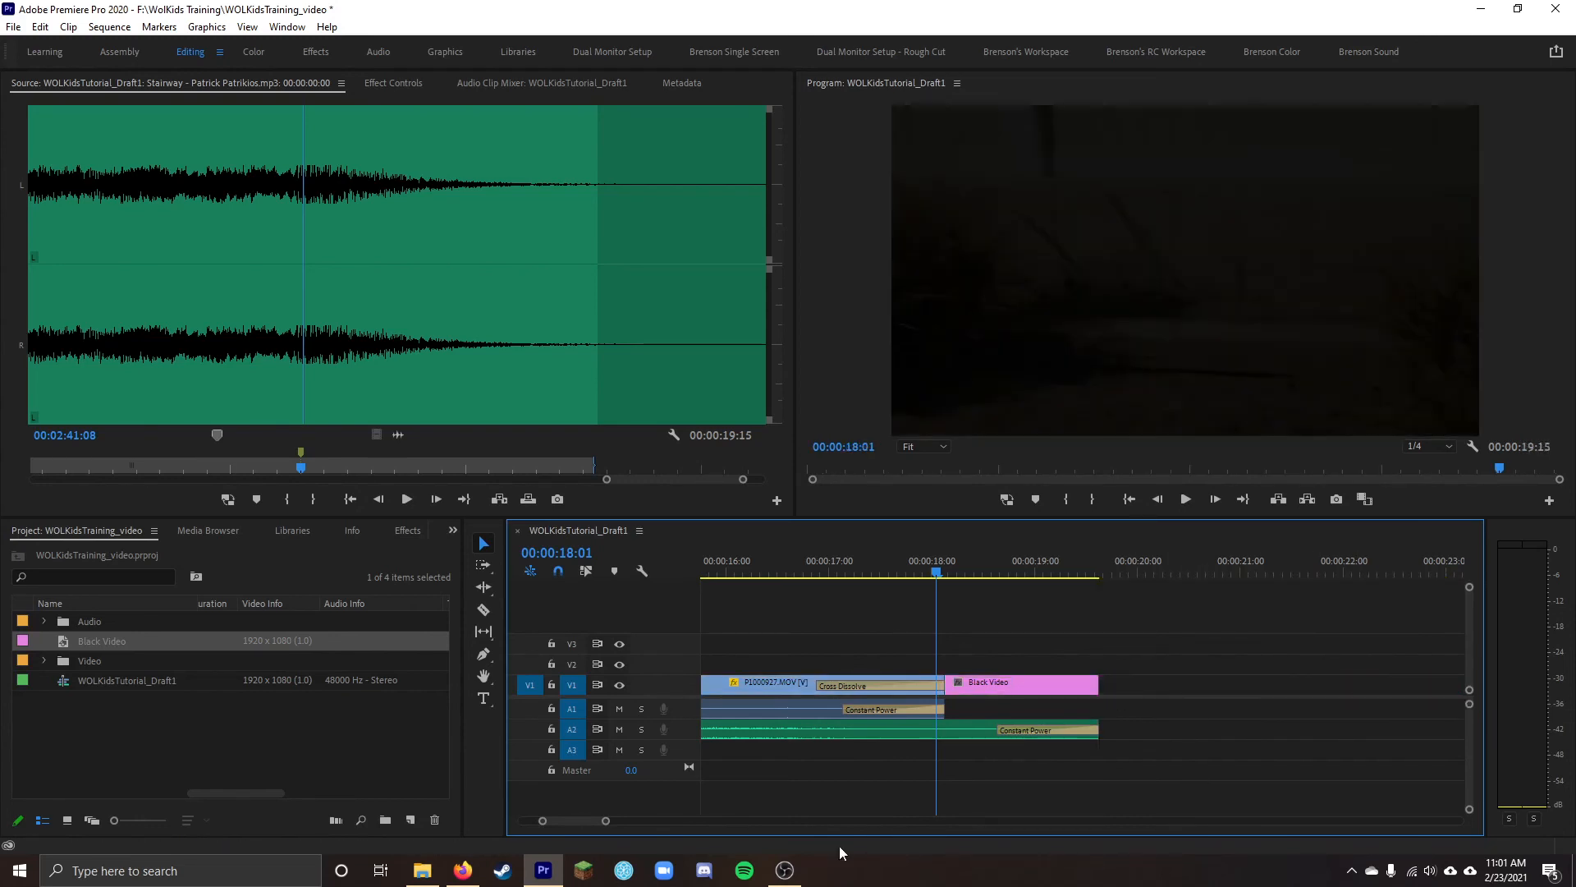
# Set the sequence Out point at 00:00:19:15, at the end of the Black Video and the song
pyautogui.moveTo(606, 823); pyautogui.dragTo(689, 822)
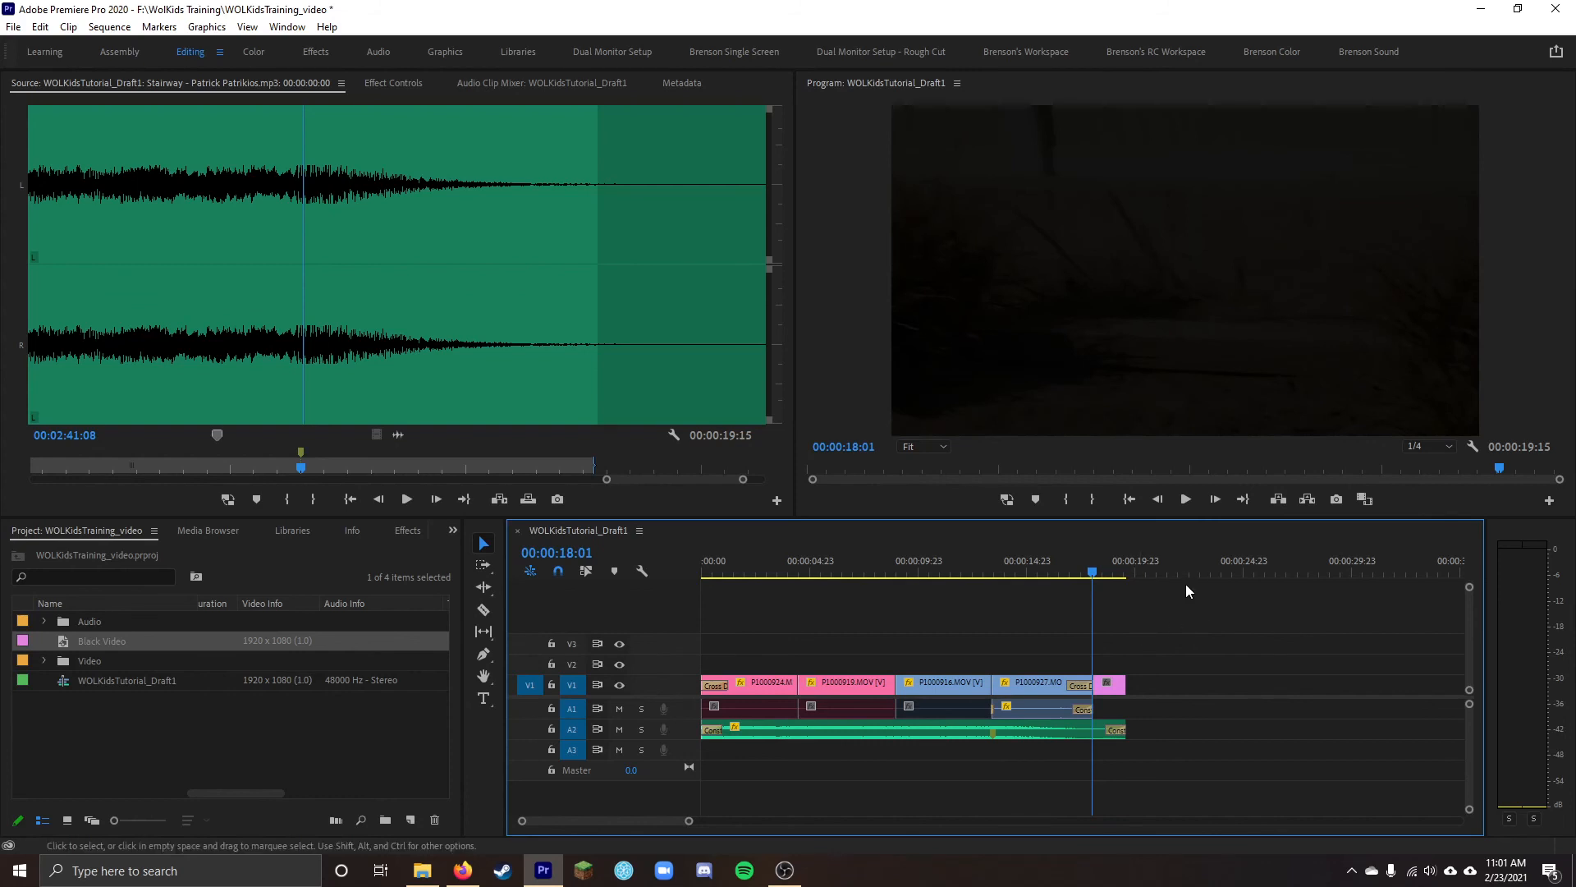
pyautogui.moveTo(1120, 562); pyautogui.dragTo(1127, 559)
pyautogui.press('o')
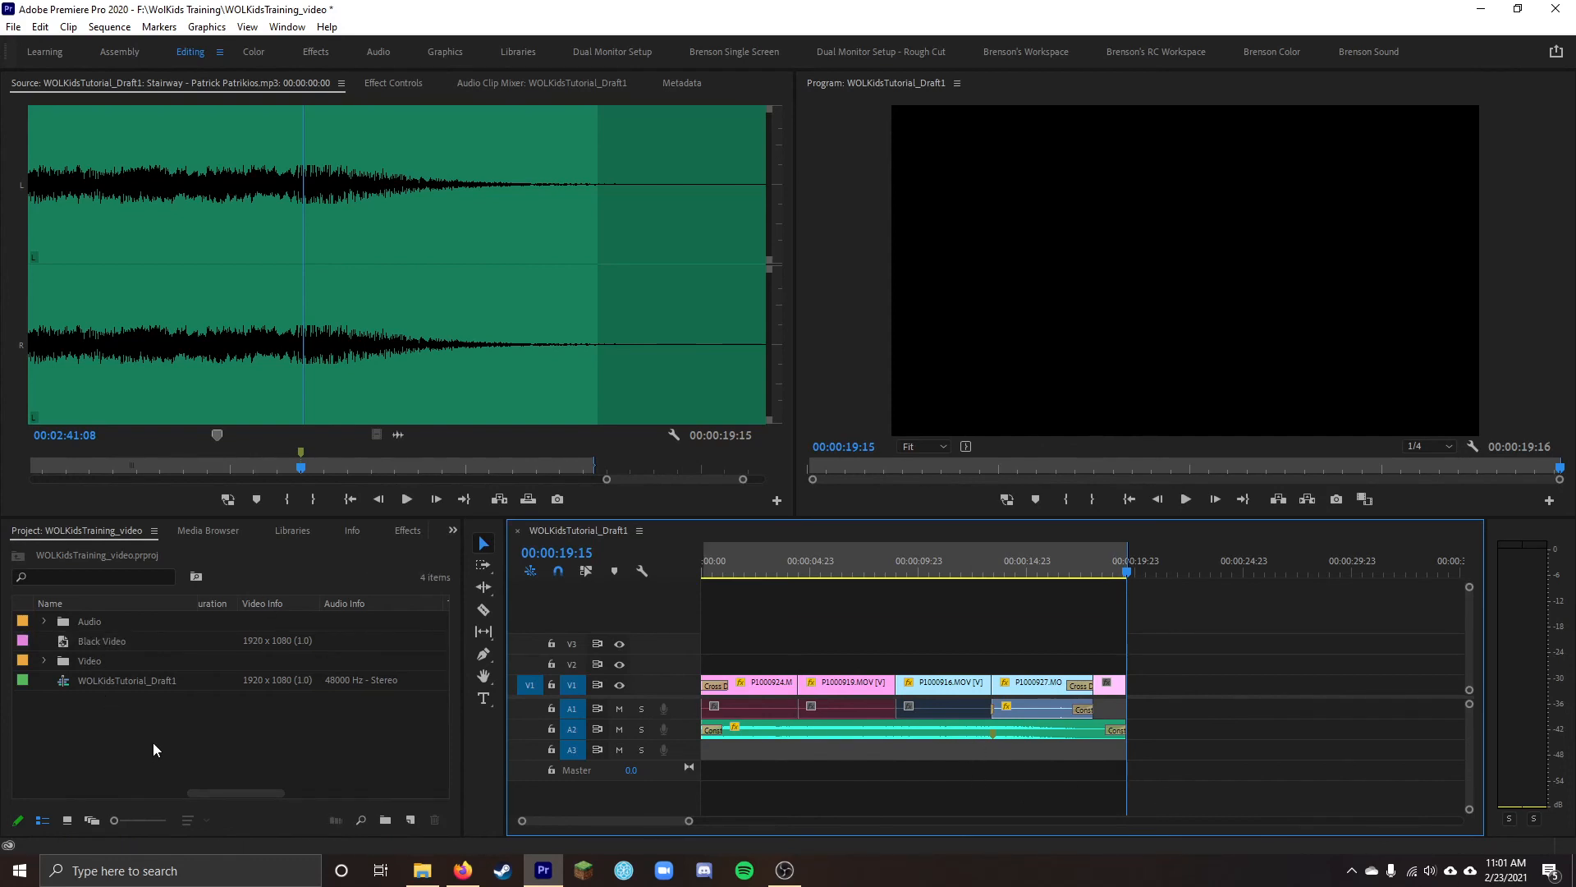
# Start a media export of the WOLKidsTutorial_Draft1 sequence in H.264 format with the Match Source - High bitrate preset
pyautogui.click(169, 727)
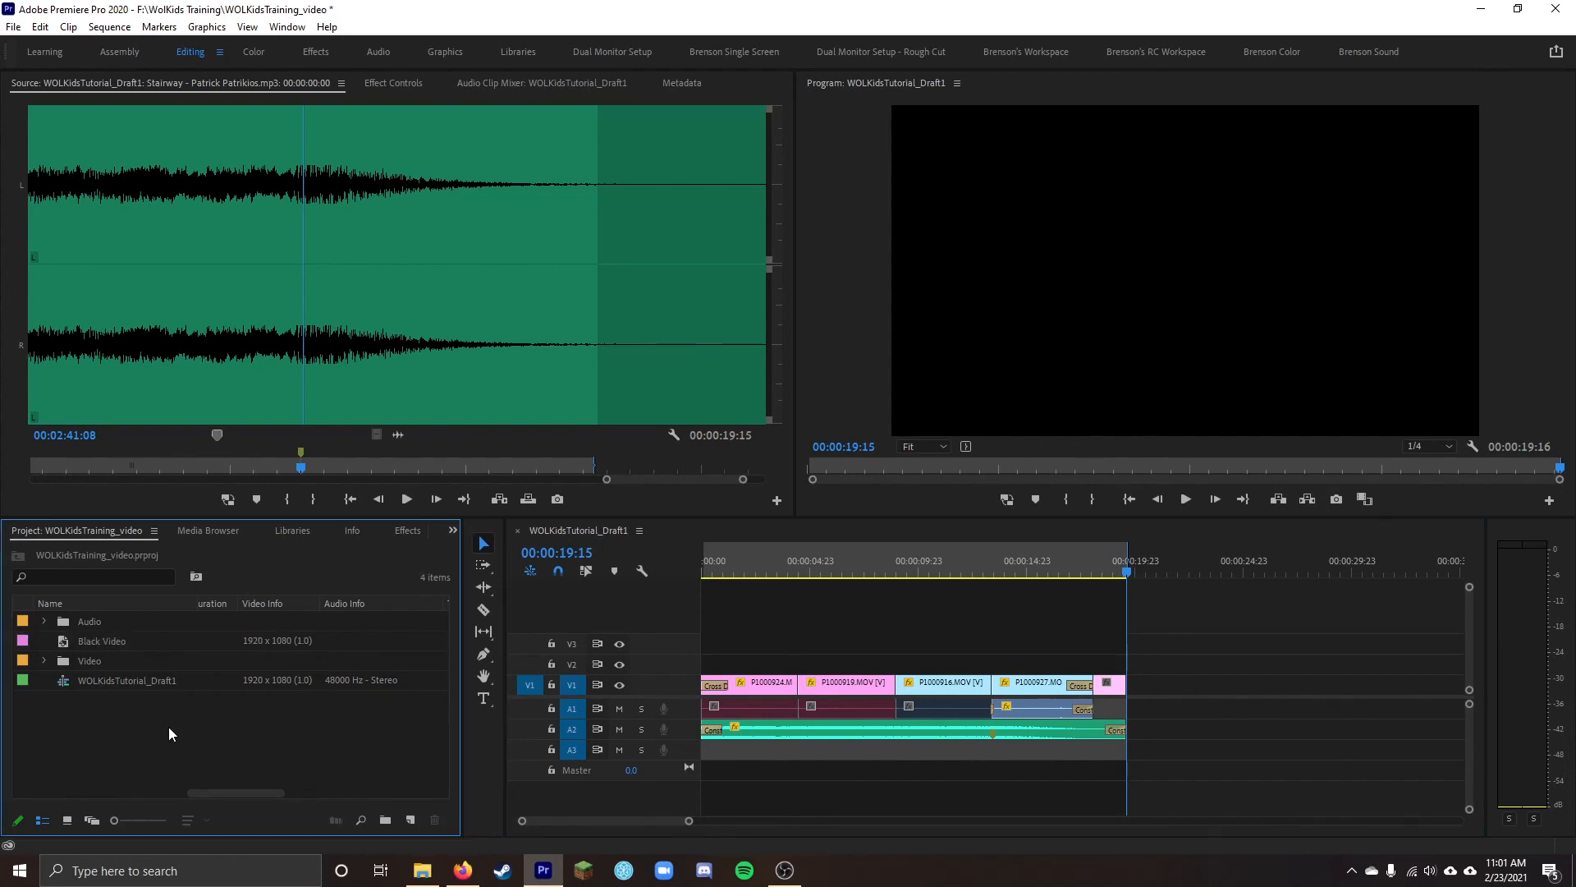
pyautogui.rightClick(64, 688)
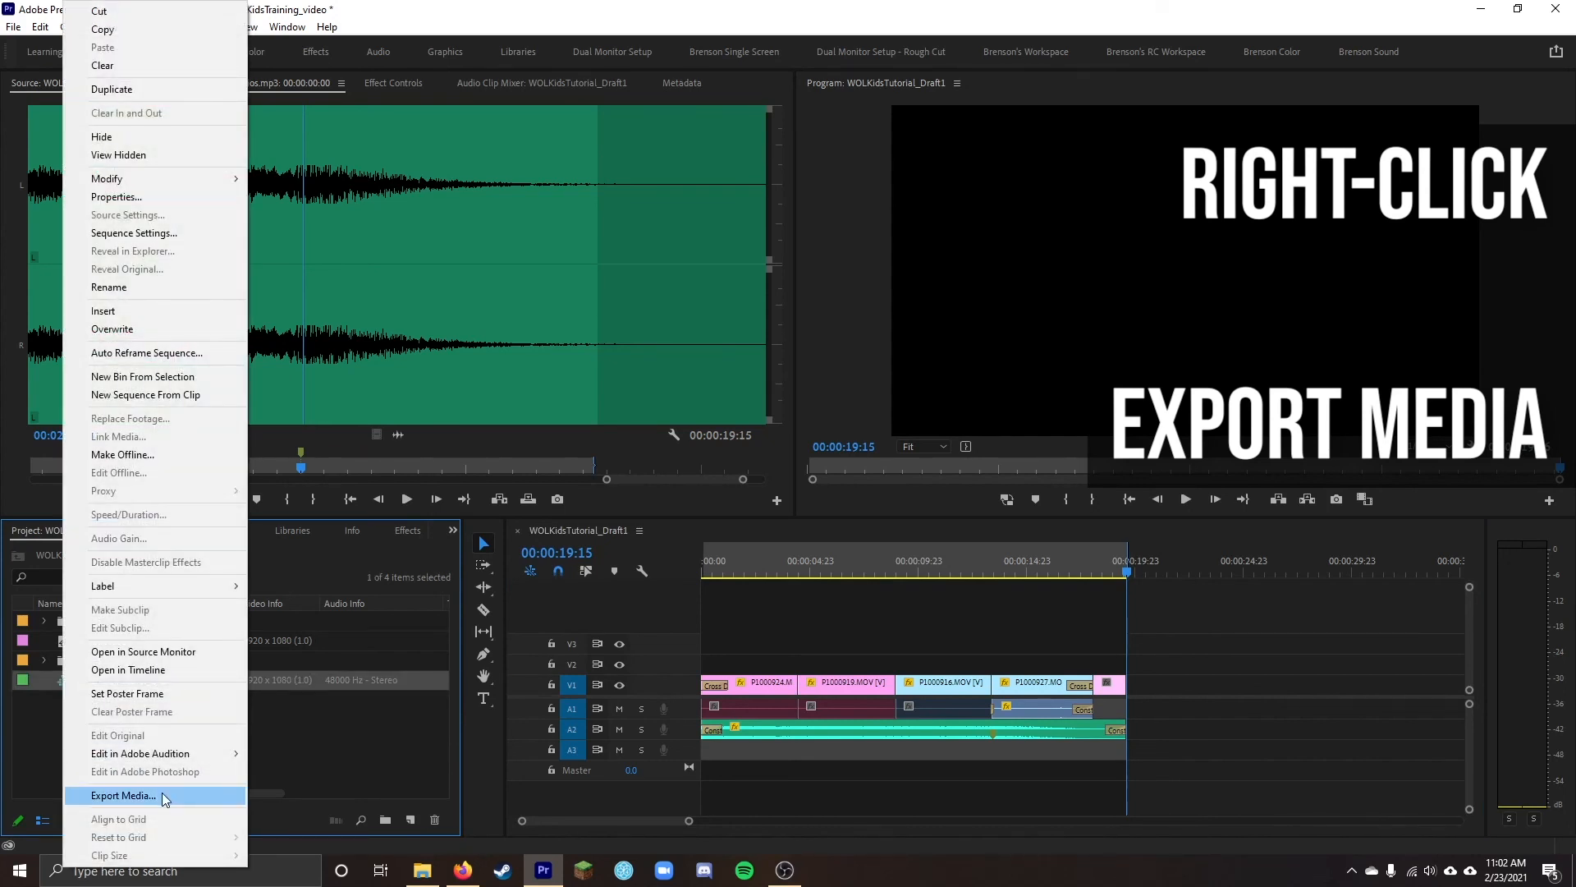
pyautogui.click(123, 795)
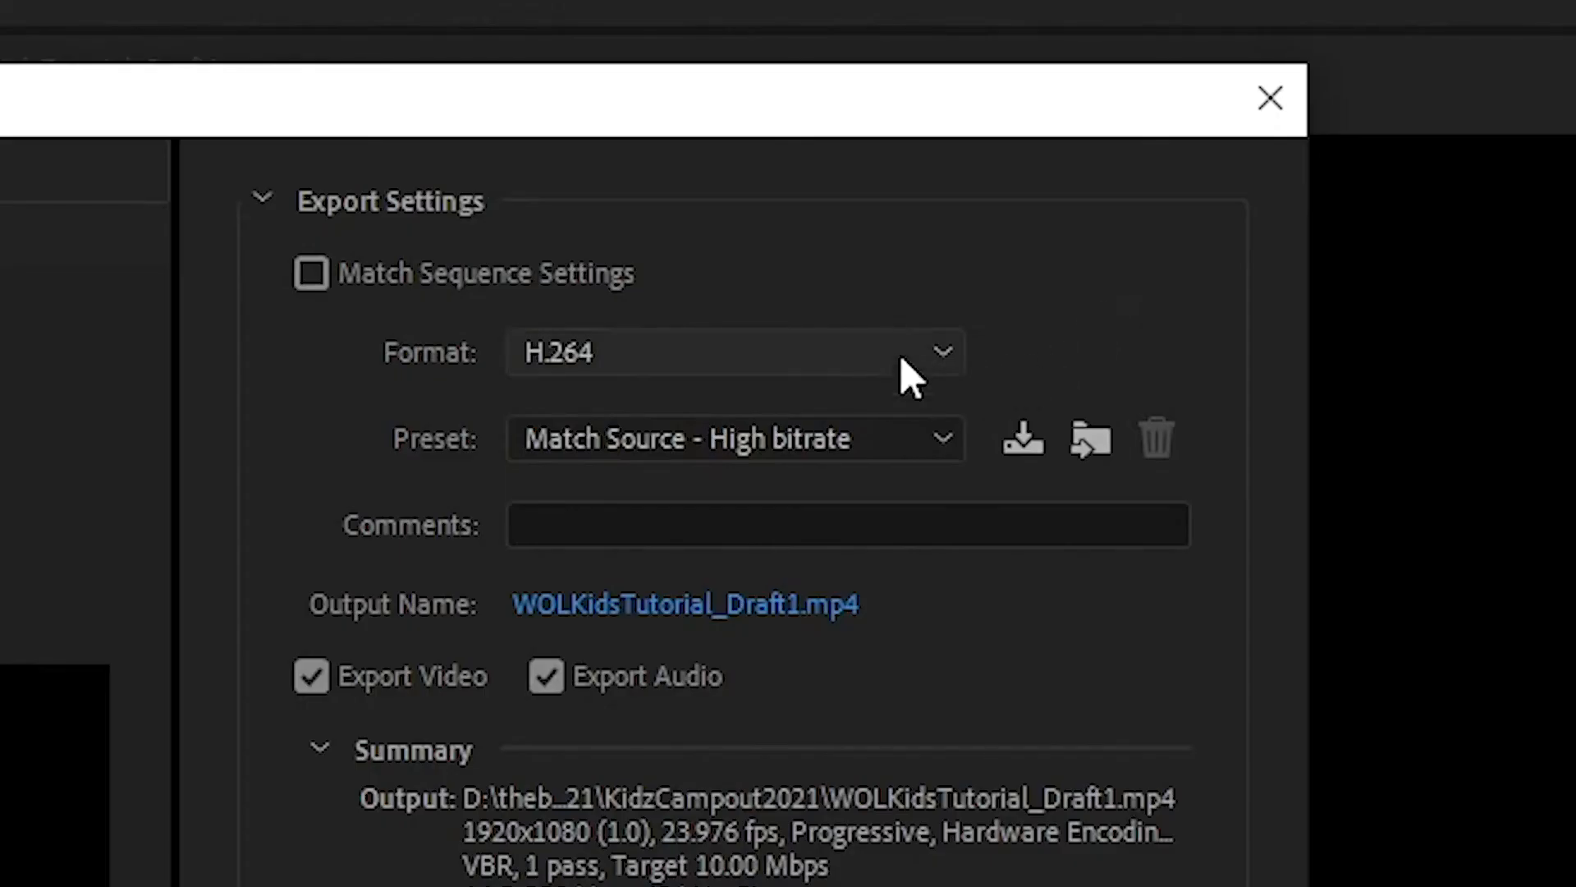
pyautogui.click(1179, 185)
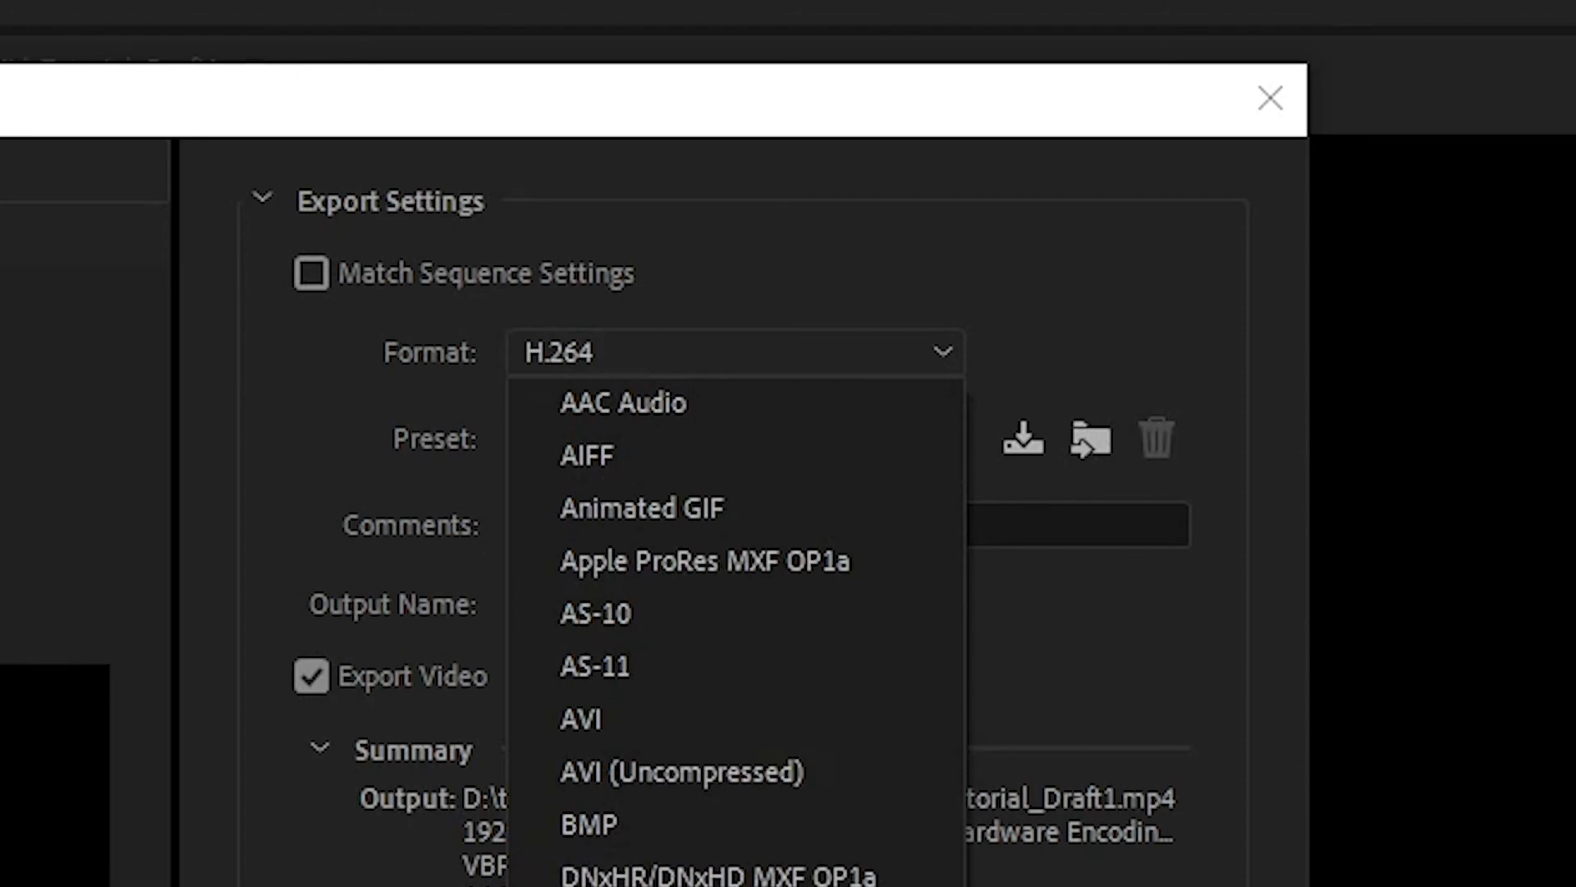
pyautogui.click(968, 702)
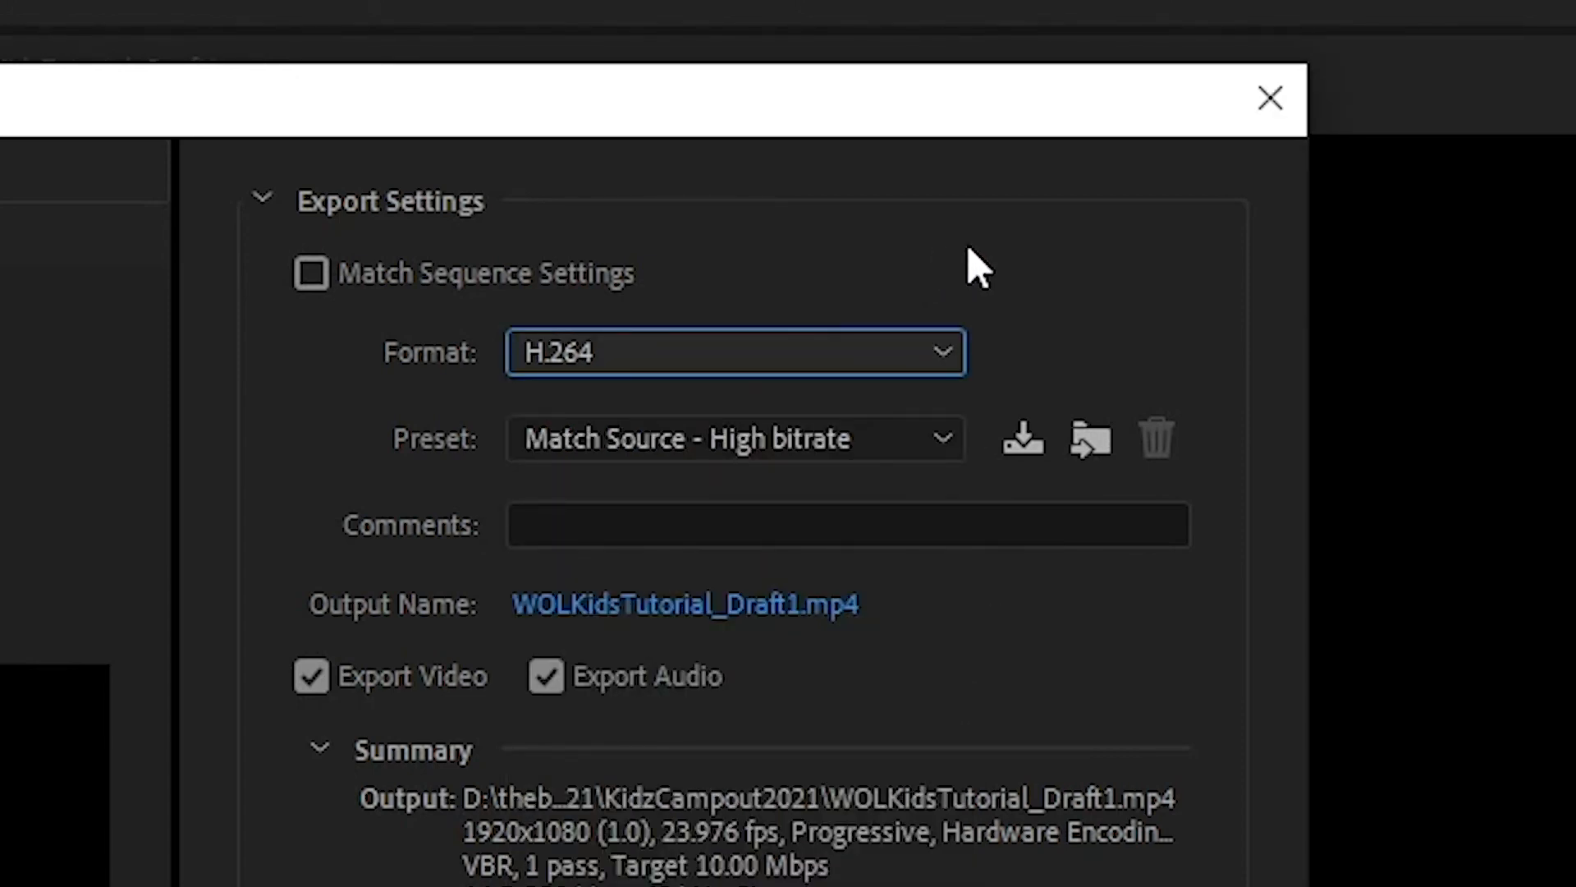
pyautogui.click(914, 448)
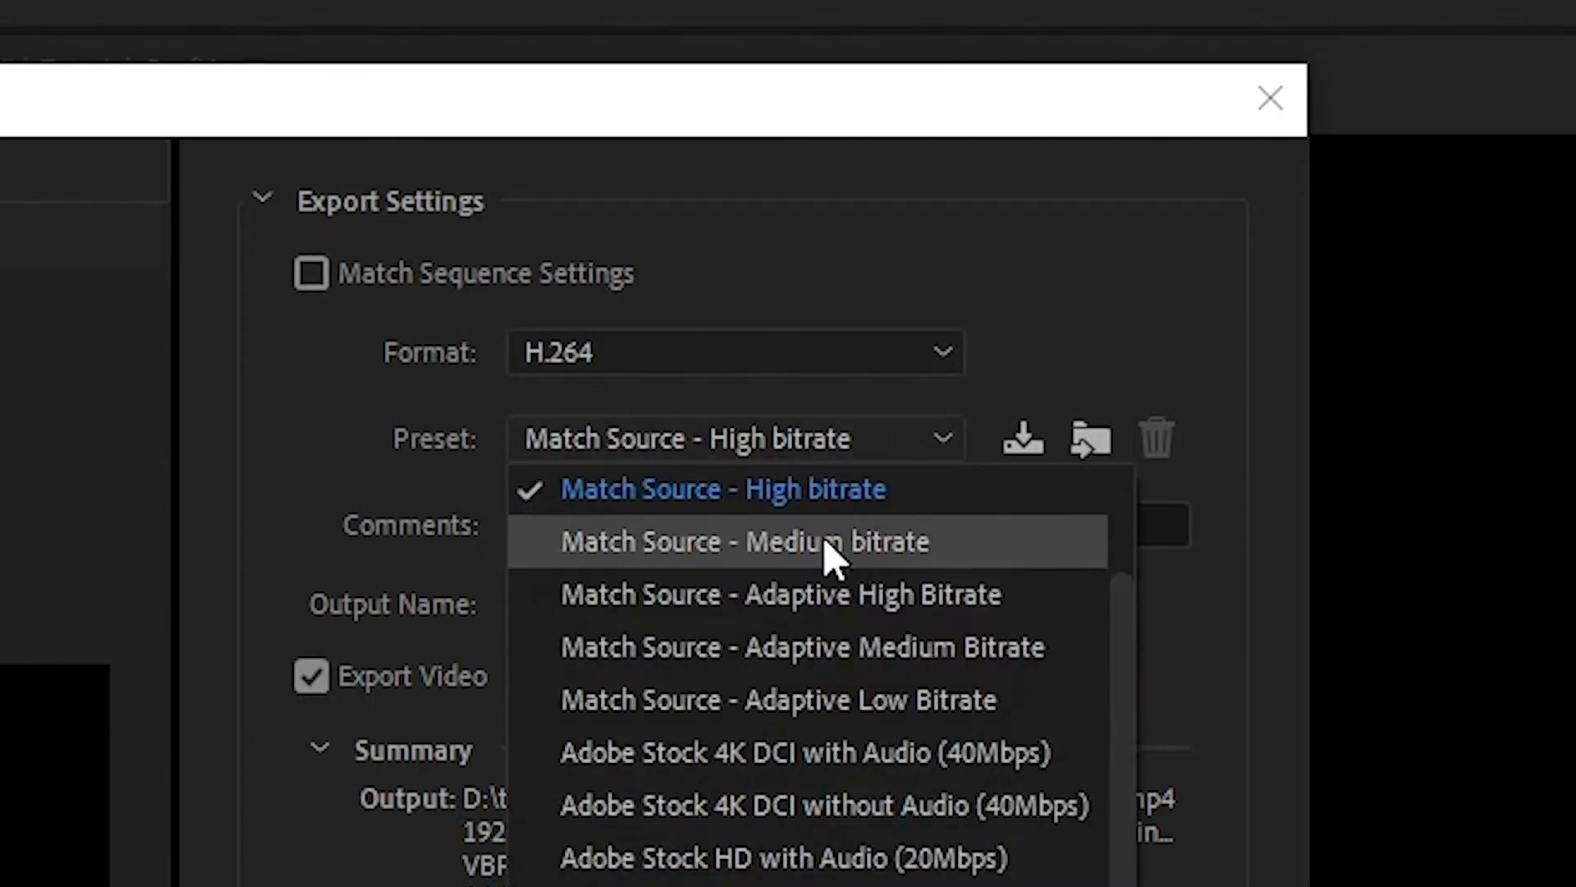
pyautogui.click(780, 496)
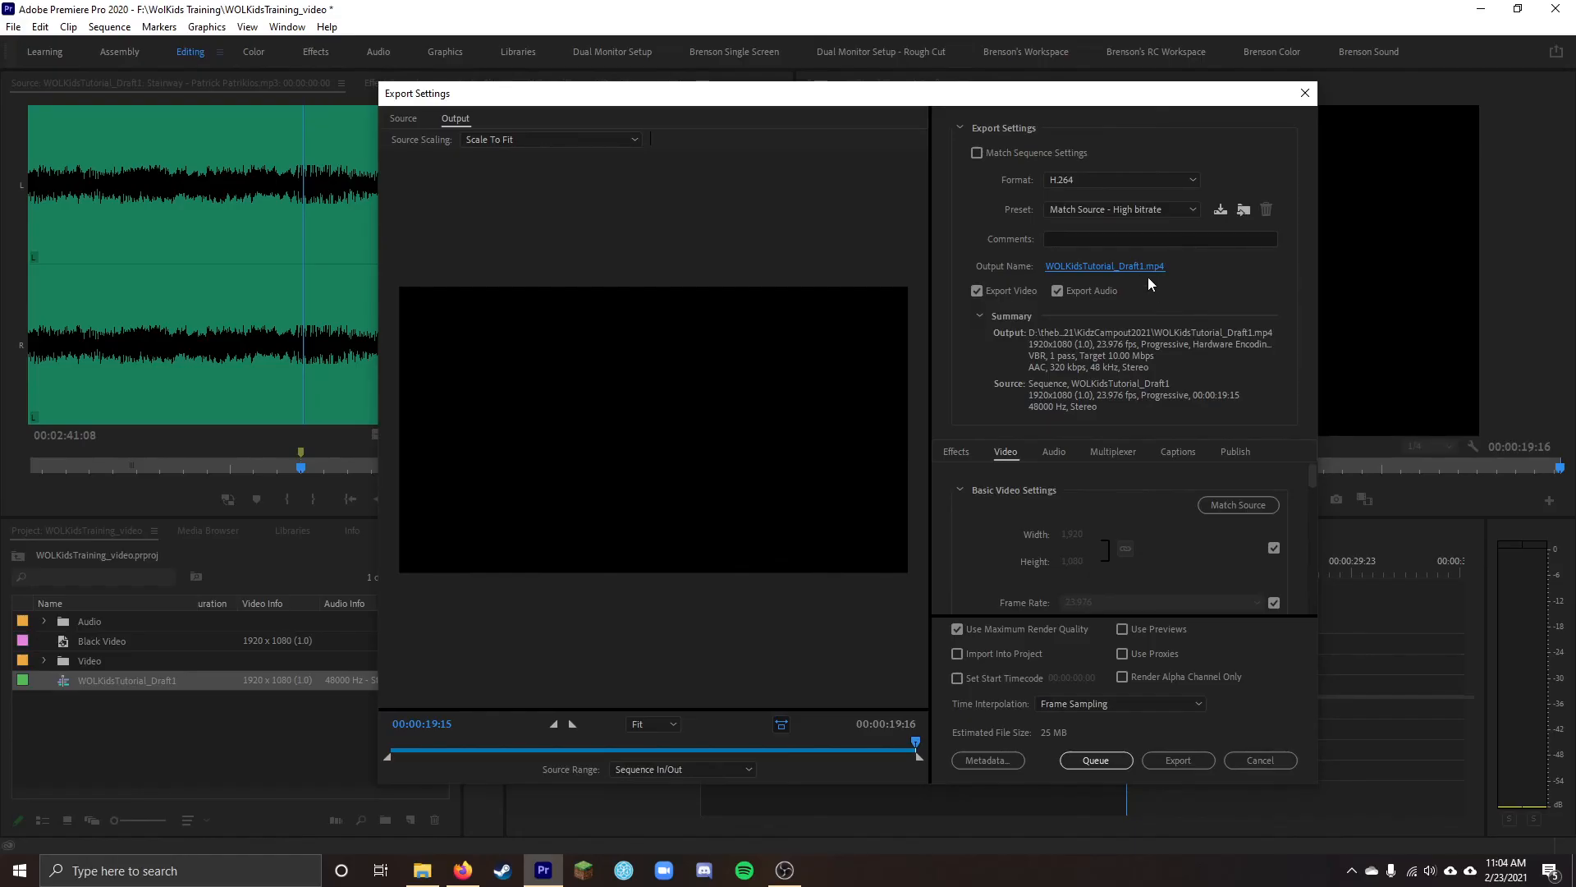
# Save the export output as WOLKidsTutorial_Draft1 in the WolKids Training folder on Project Drive (F:)
pyautogui.click(1121, 267)
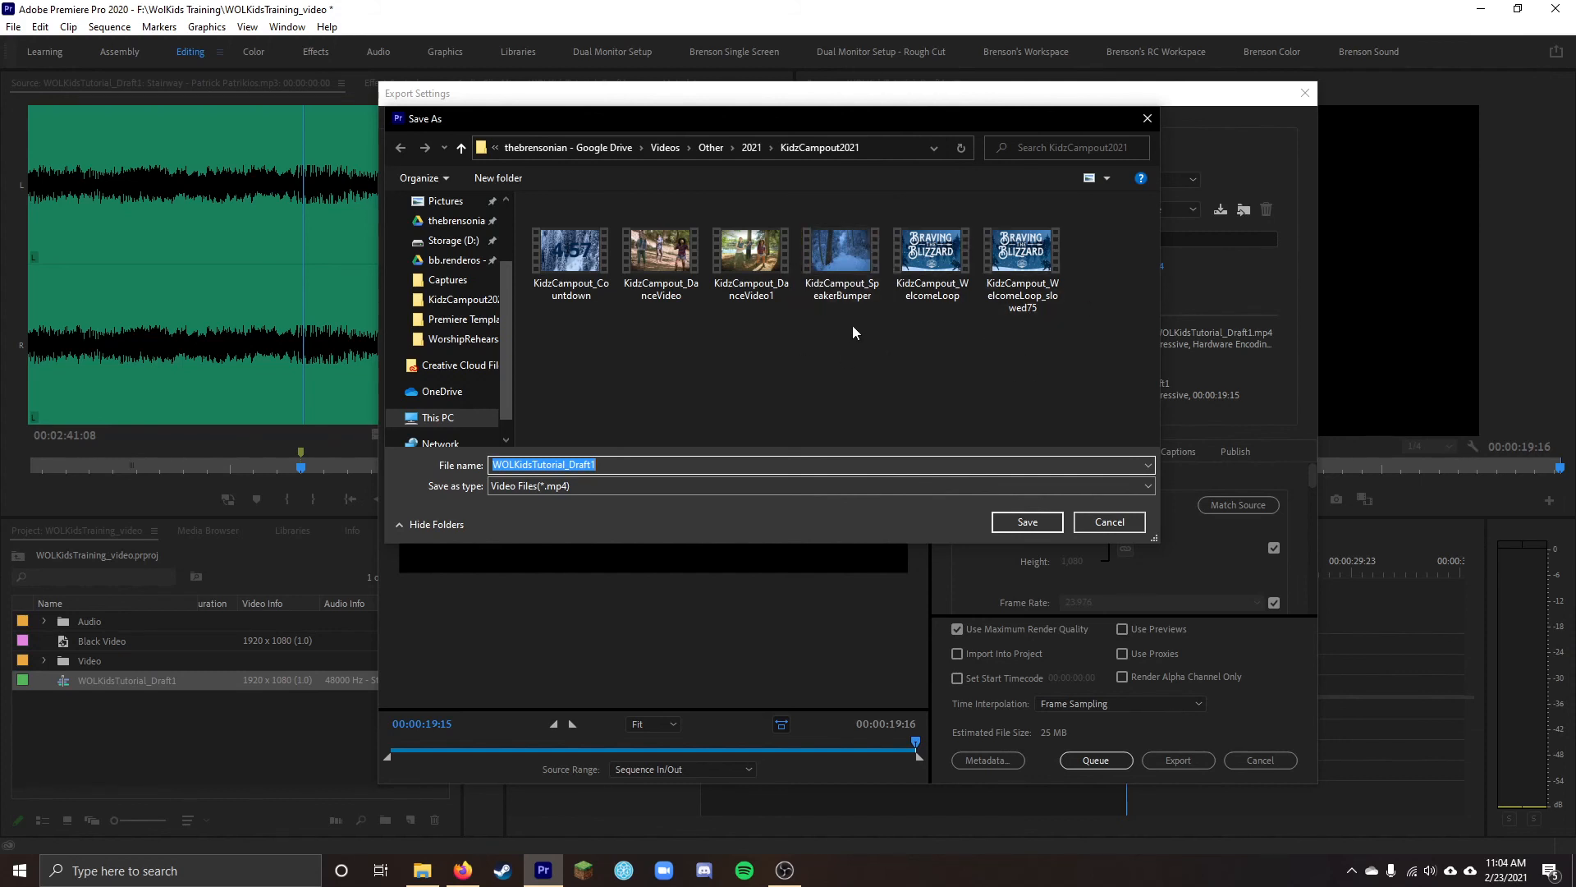
pyautogui.click(427, 417)
pyautogui.doubleClick(849, 415)
pyautogui.doubleClick(584, 259)
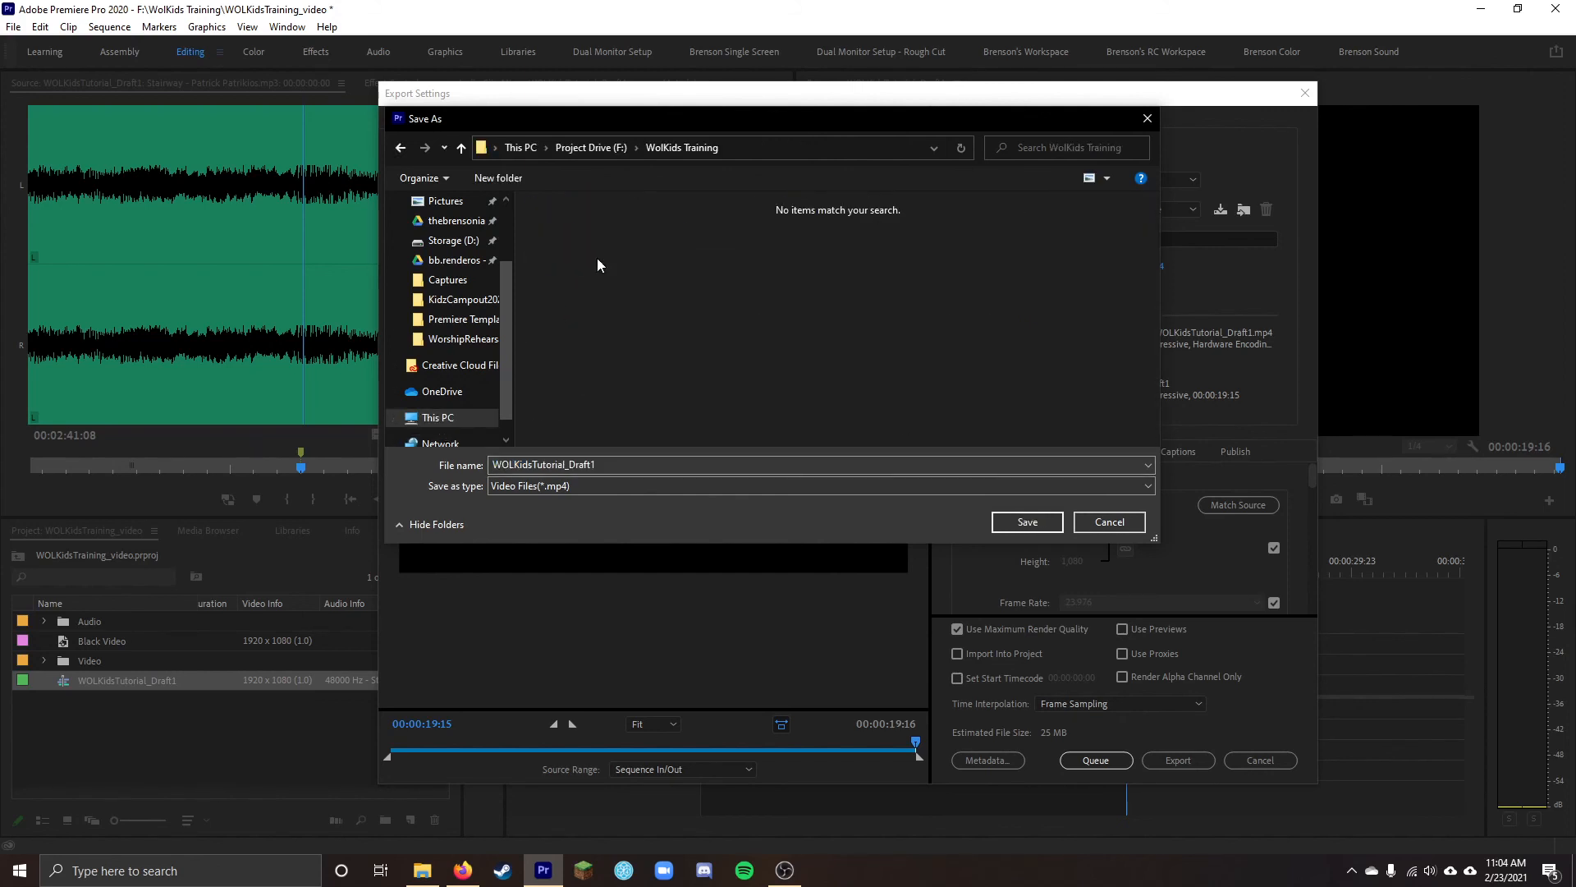
pyautogui.click(1027, 522)
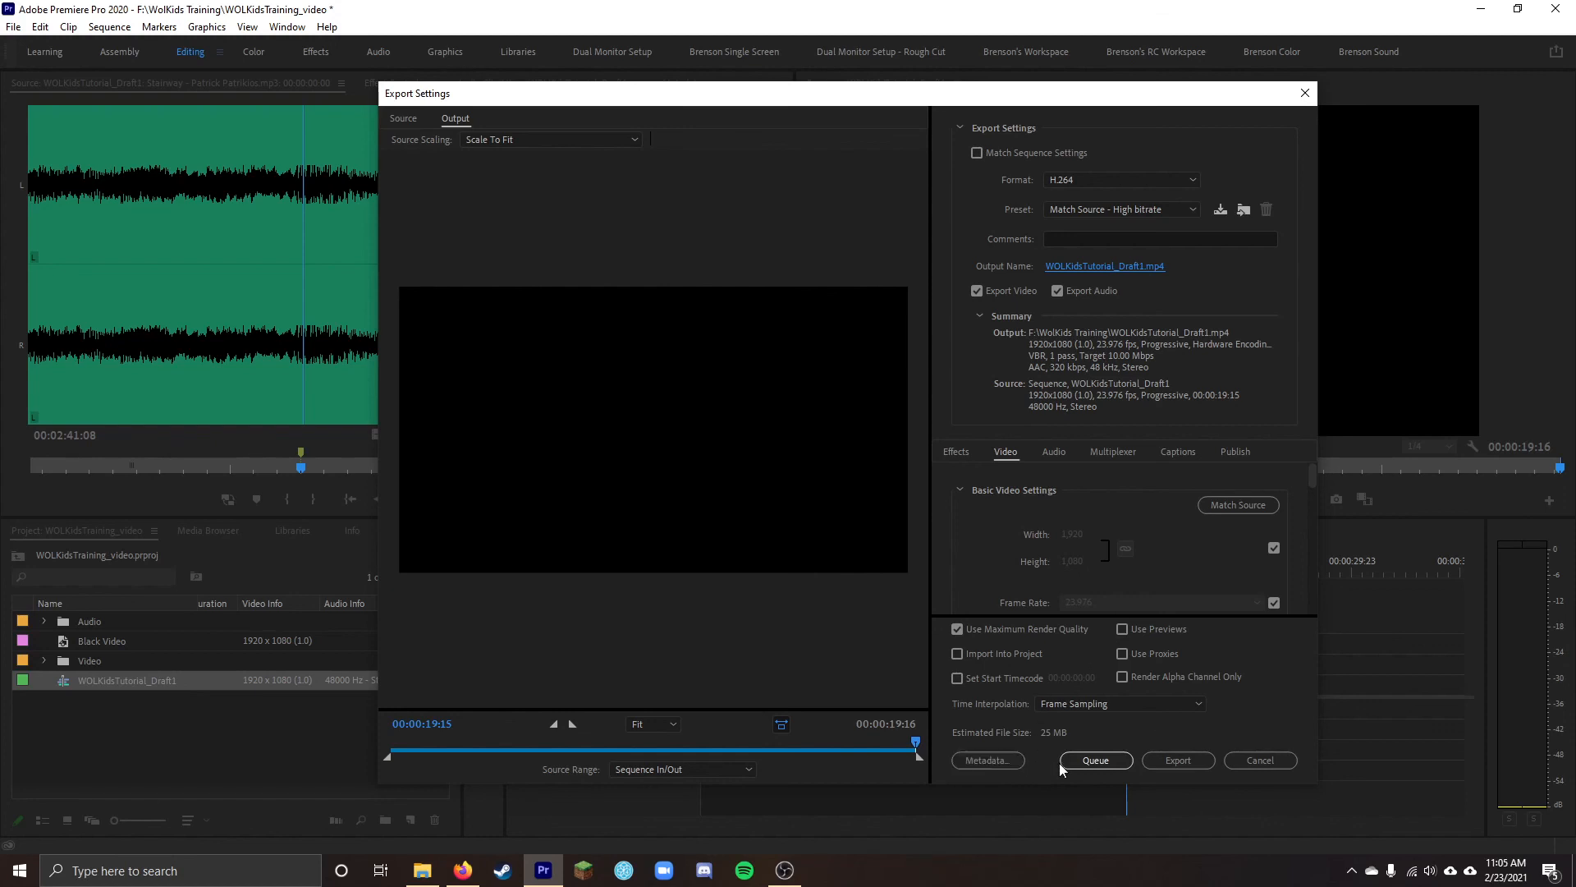
# Send the export to the Adobe Media Encoder queue and start encoding it there
pyautogui.click(1086, 762)
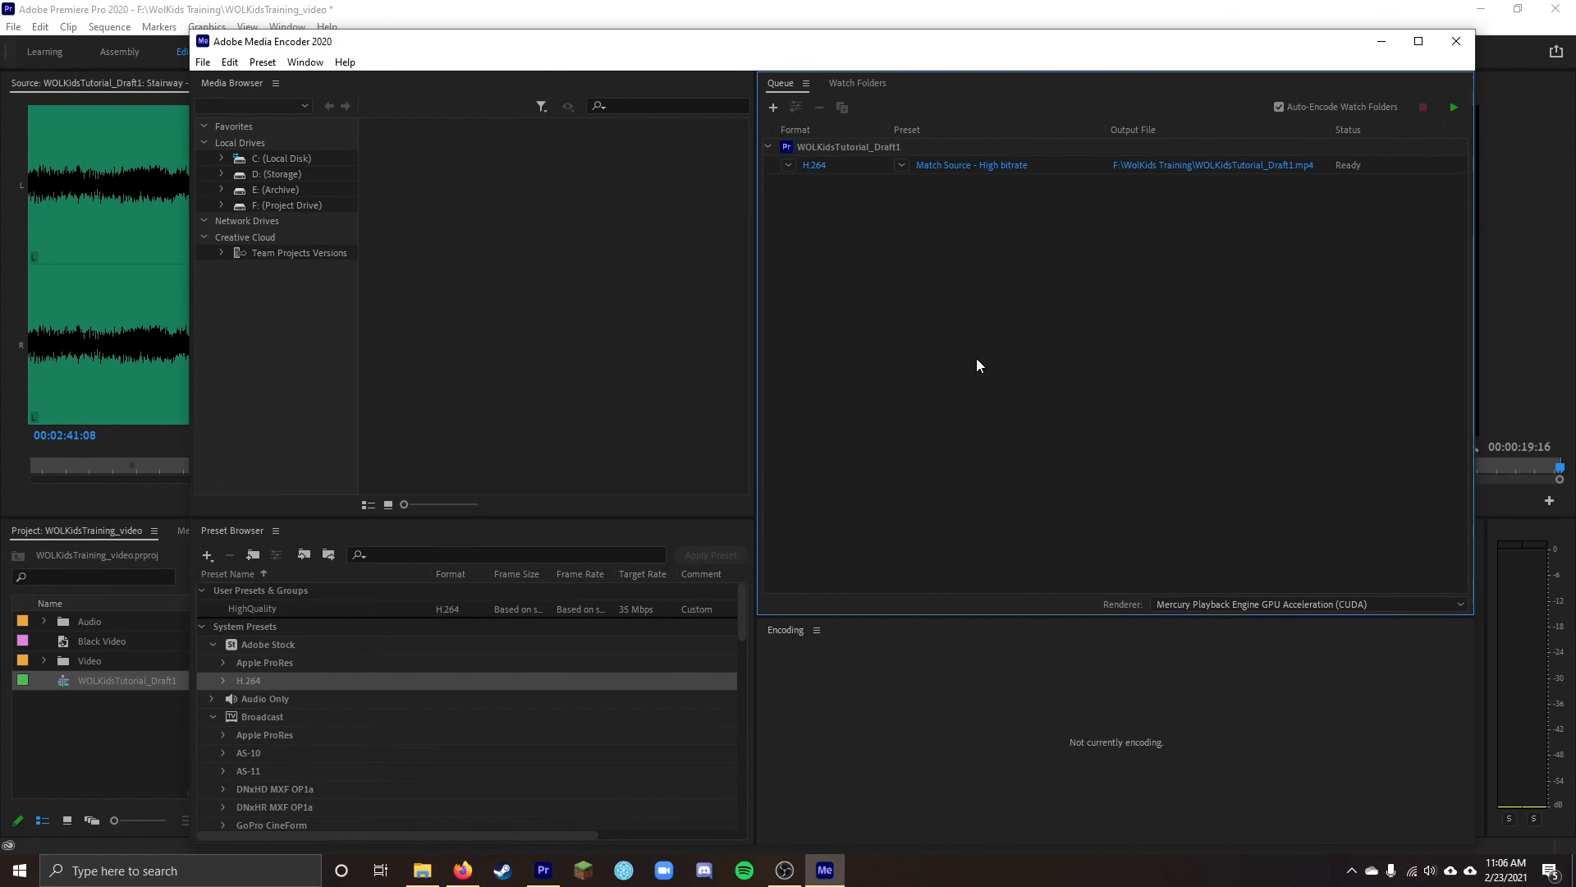
pyautogui.click(1449, 108)
# Switch to the WolKids Training folder in File Explorer and play the exported WOLKidsTutorial_Draft1 video
pyautogui.click(423, 872)
pyautogui.click(1245, 556)
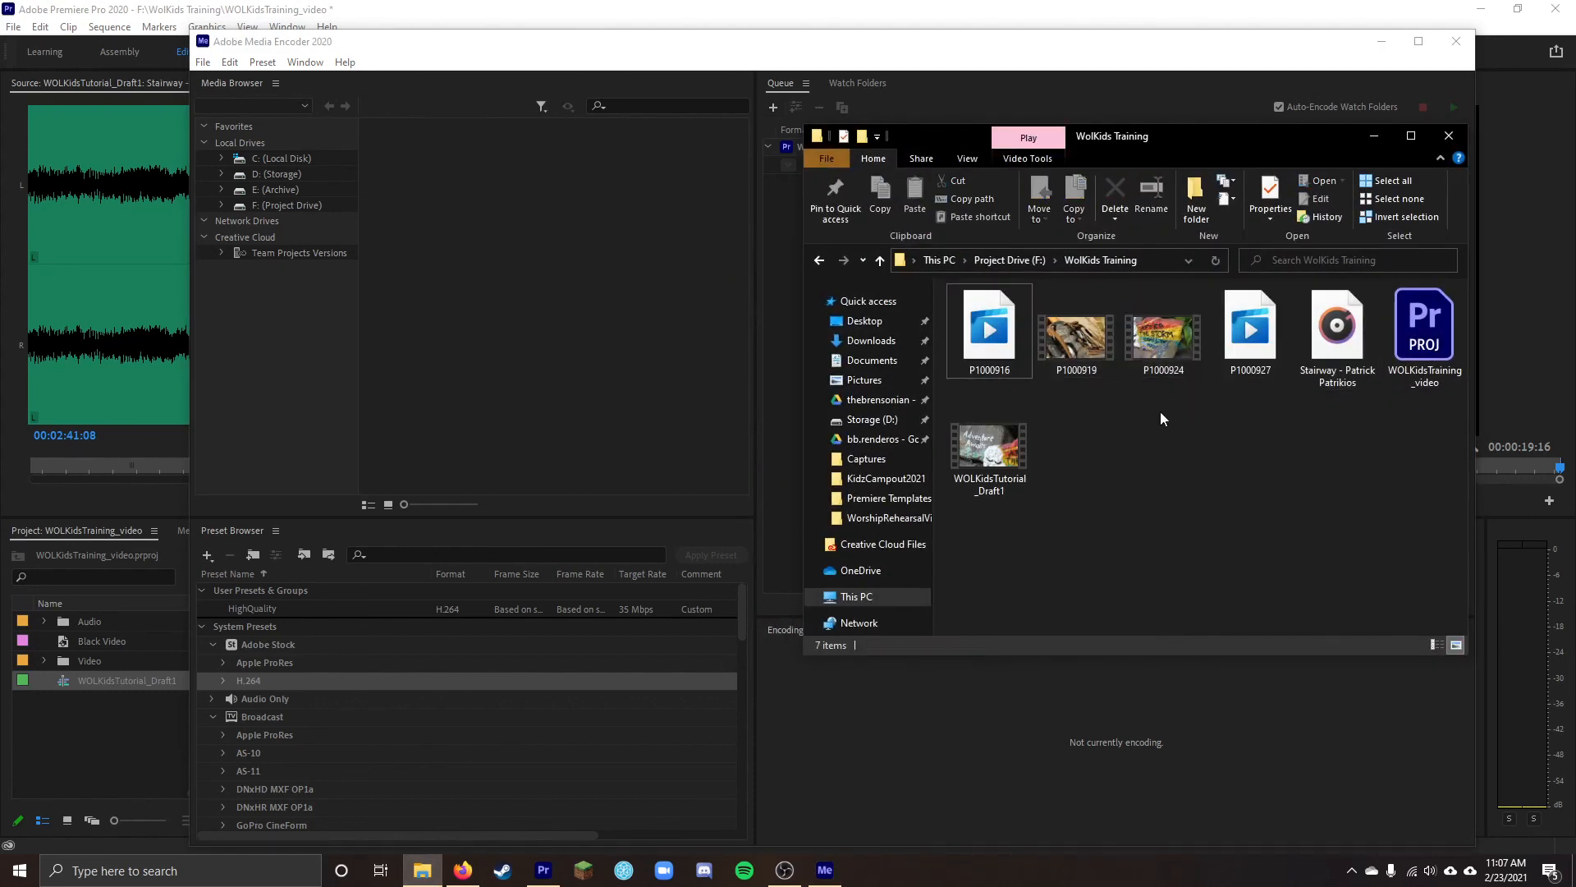
pyautogui.click(995, 457)
pyautogui.doubleClick(995, 457)
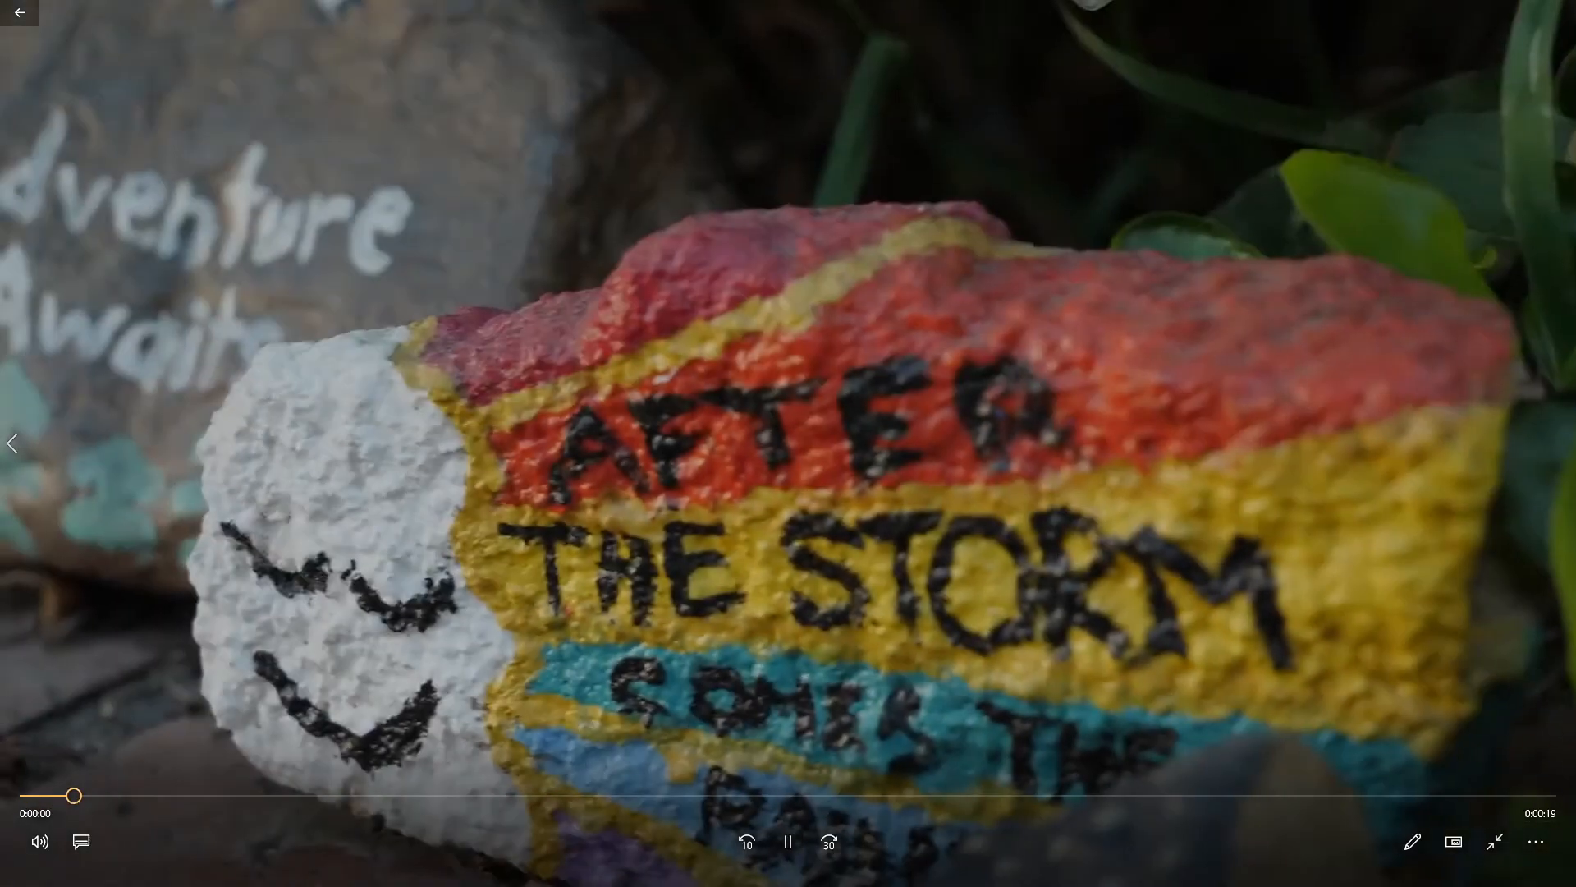